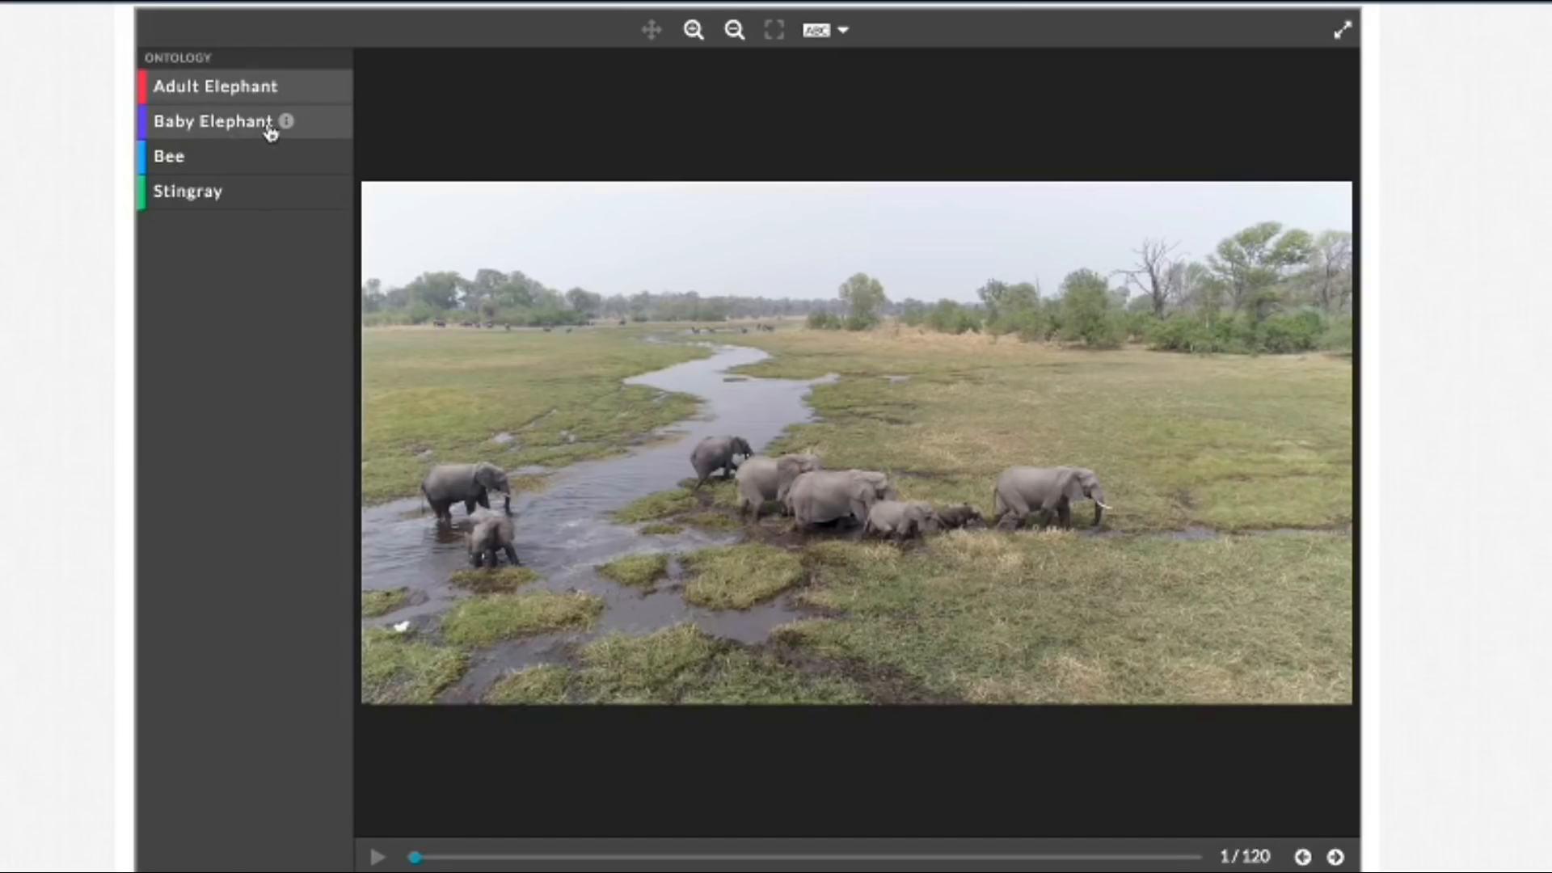
# Step: Read the Baby Elephant class description and inspect the elephant herd up close before reframing the whole image
pyautogui.moveTo(287, 127)
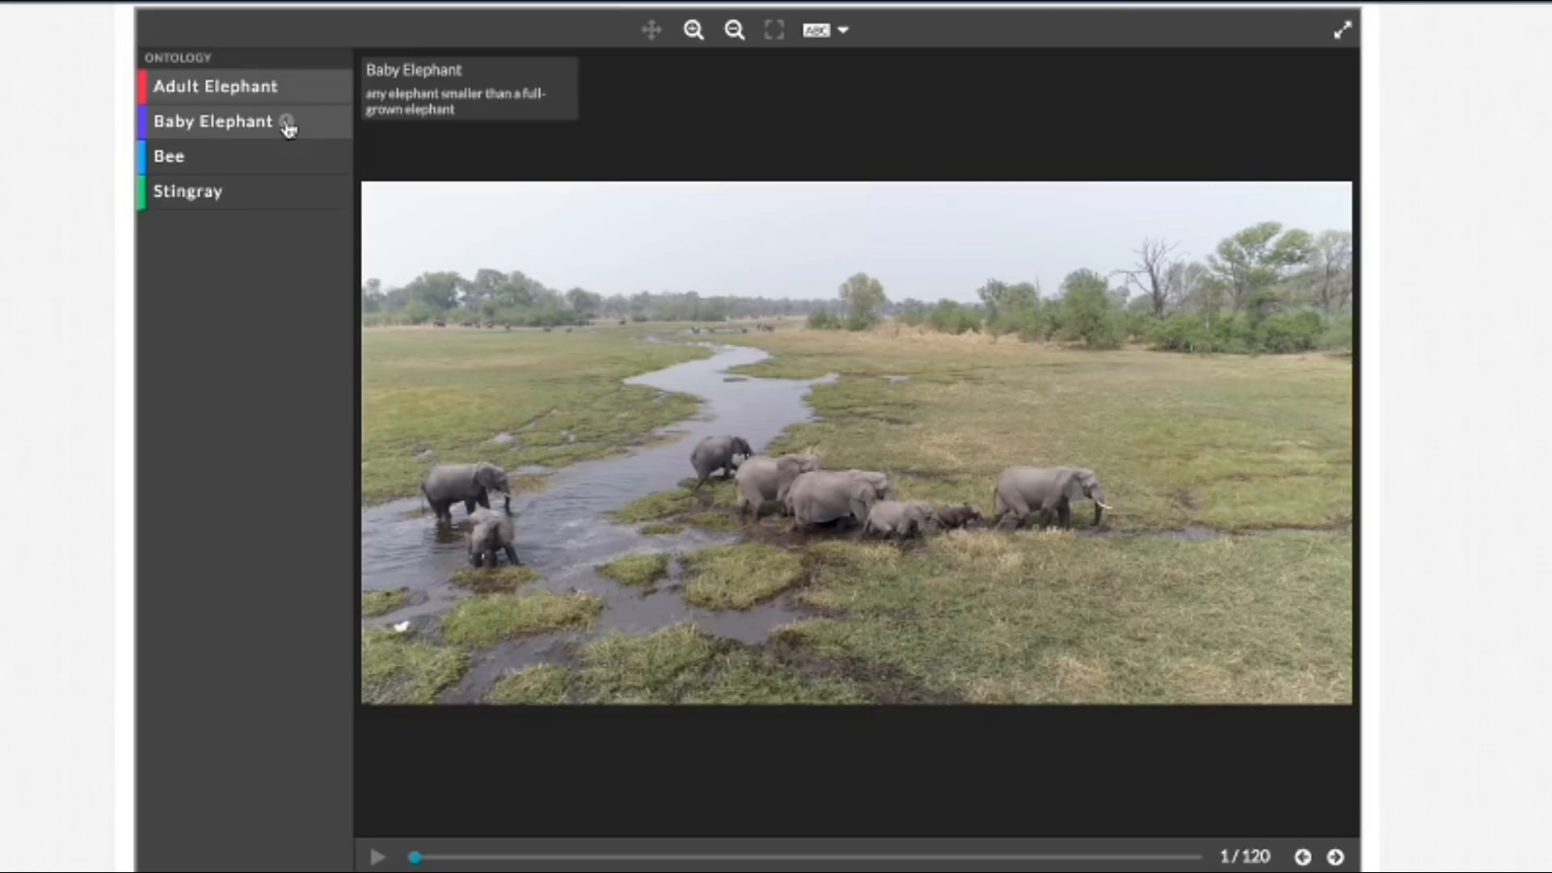
pyautogui.click(694, 31)
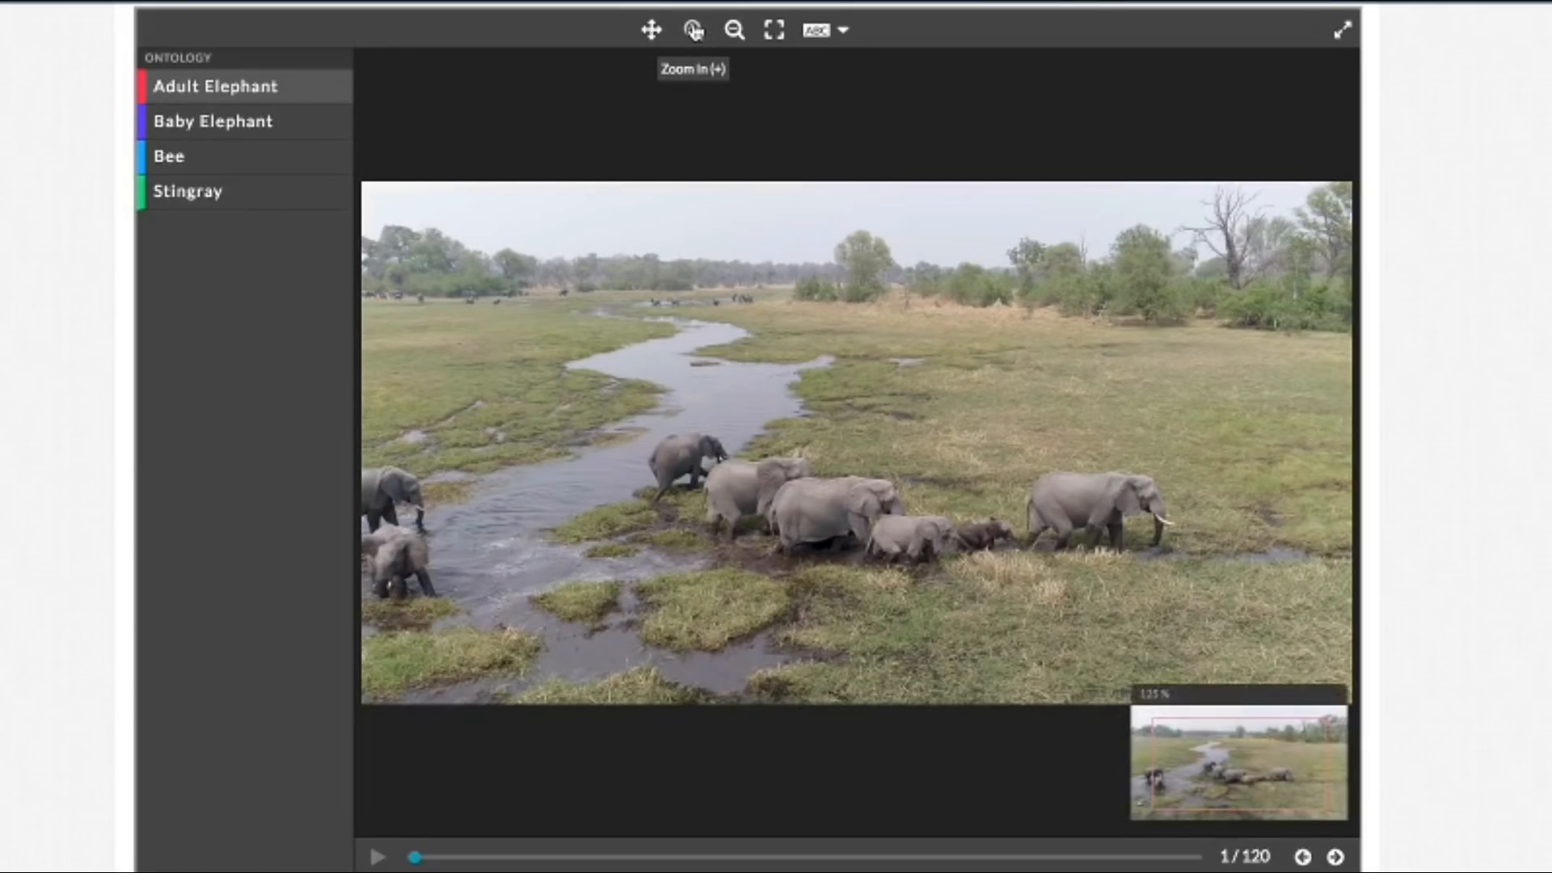
pyautogui.click(694, 31)
pyautogui.click(693, 31)
pyautogui.click(693, 31)
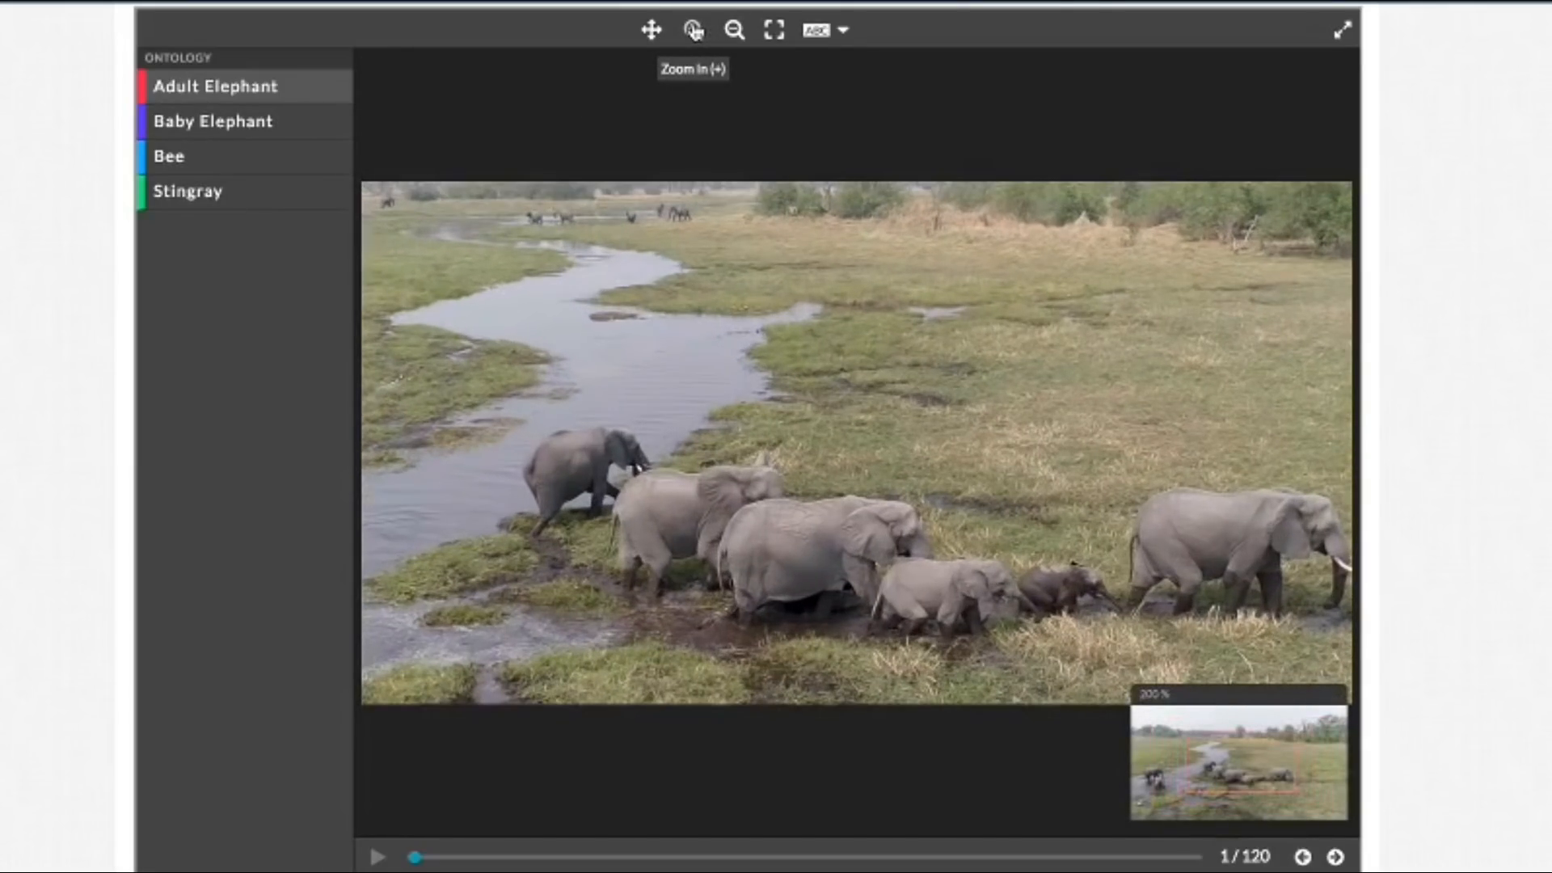
pyautogui.click(694, 31)
pyautogui.click(694, 31)
pyautogui.click(740, 36)
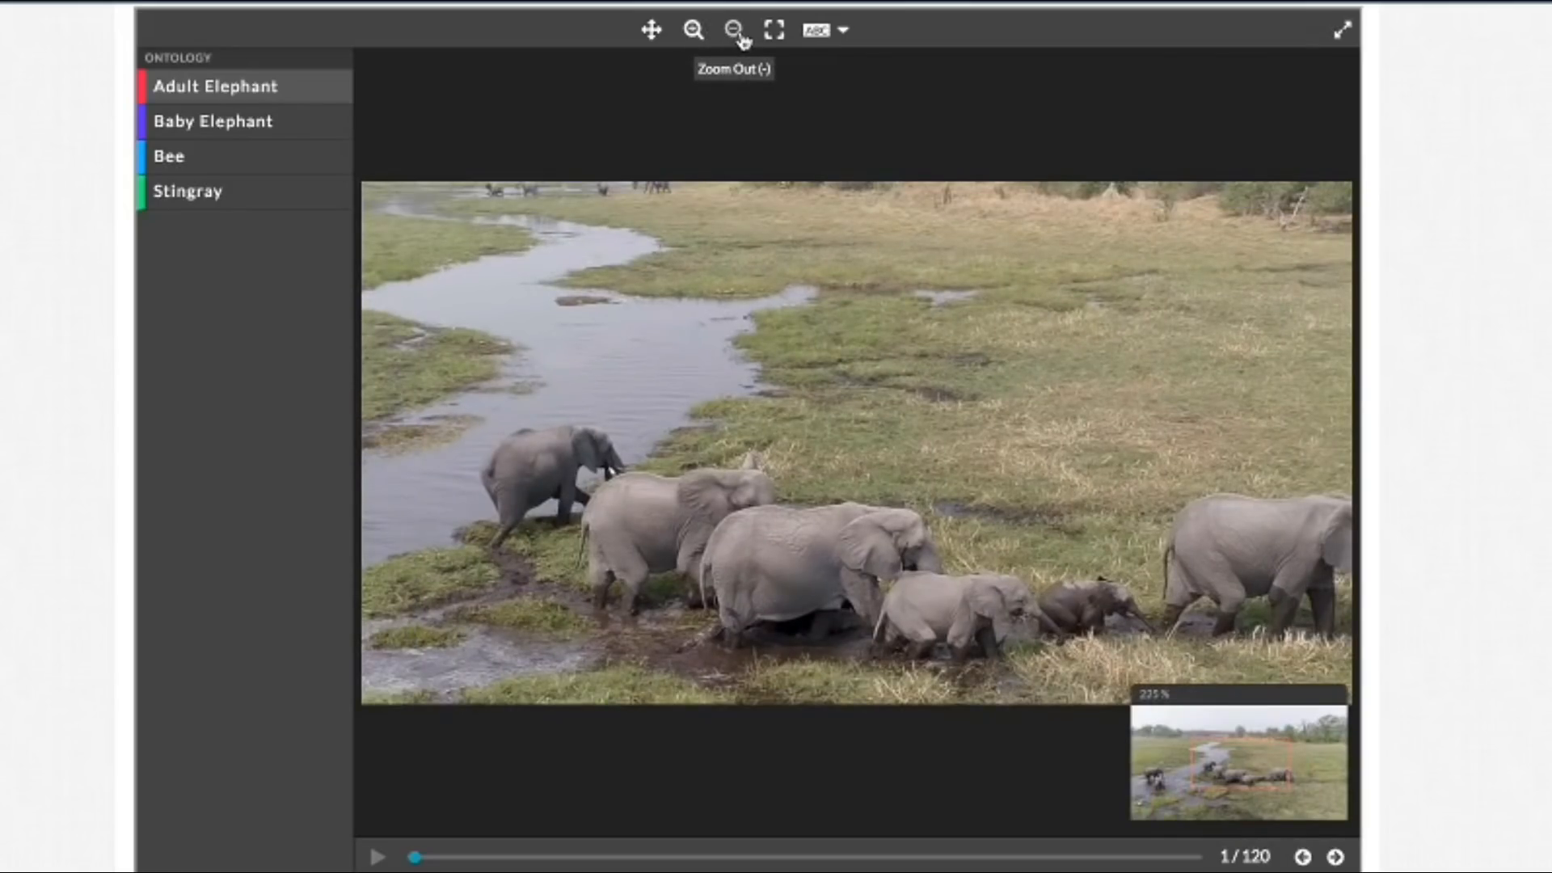
pyautogui.click(740, 36)
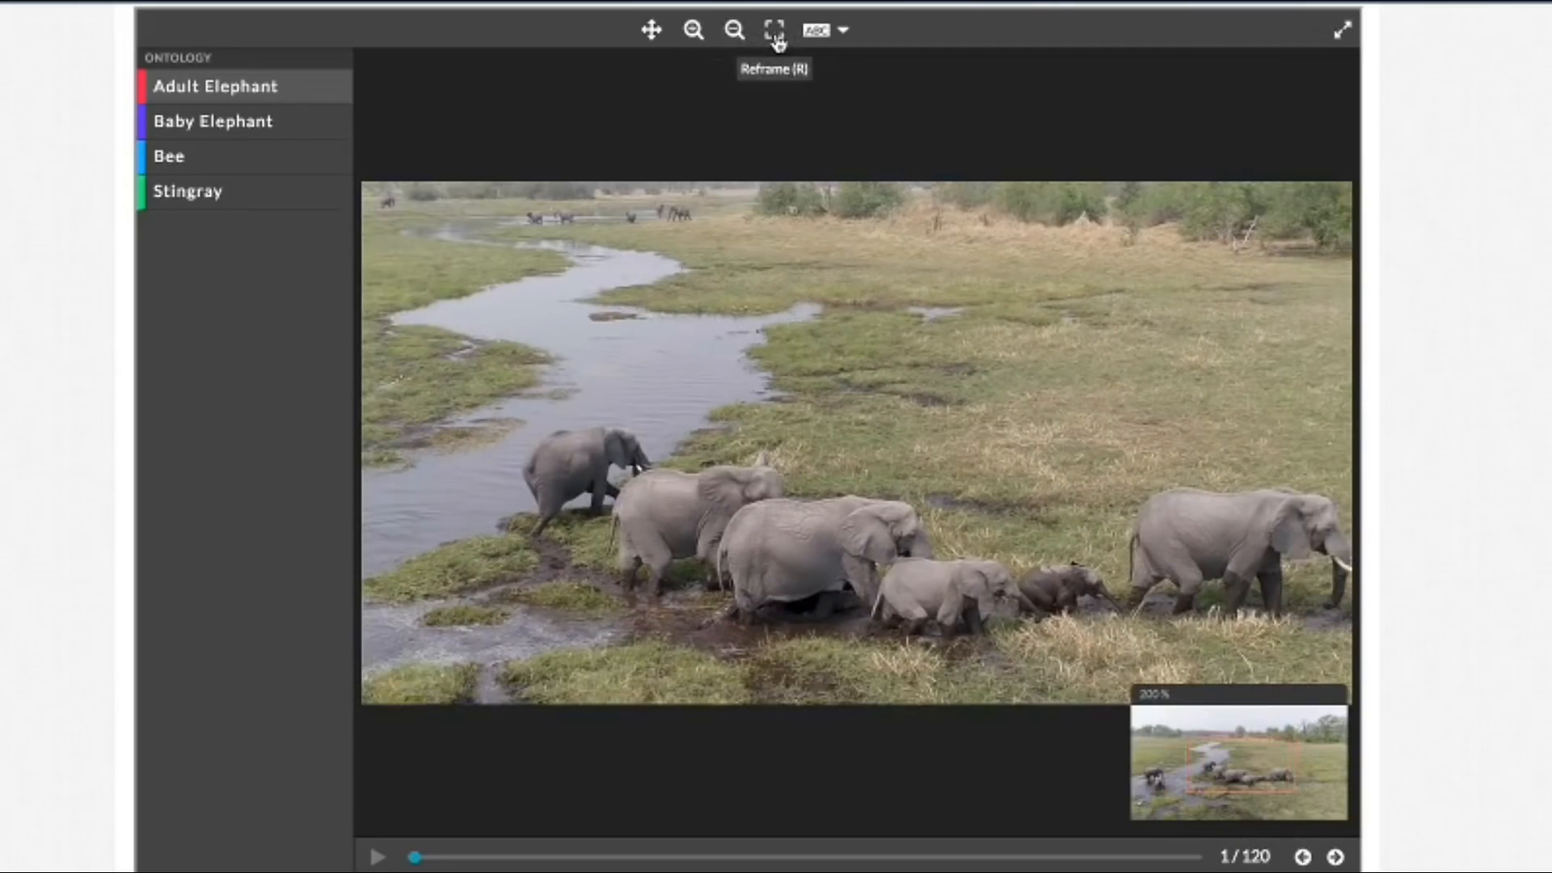
pyautogui.click(776, 36)
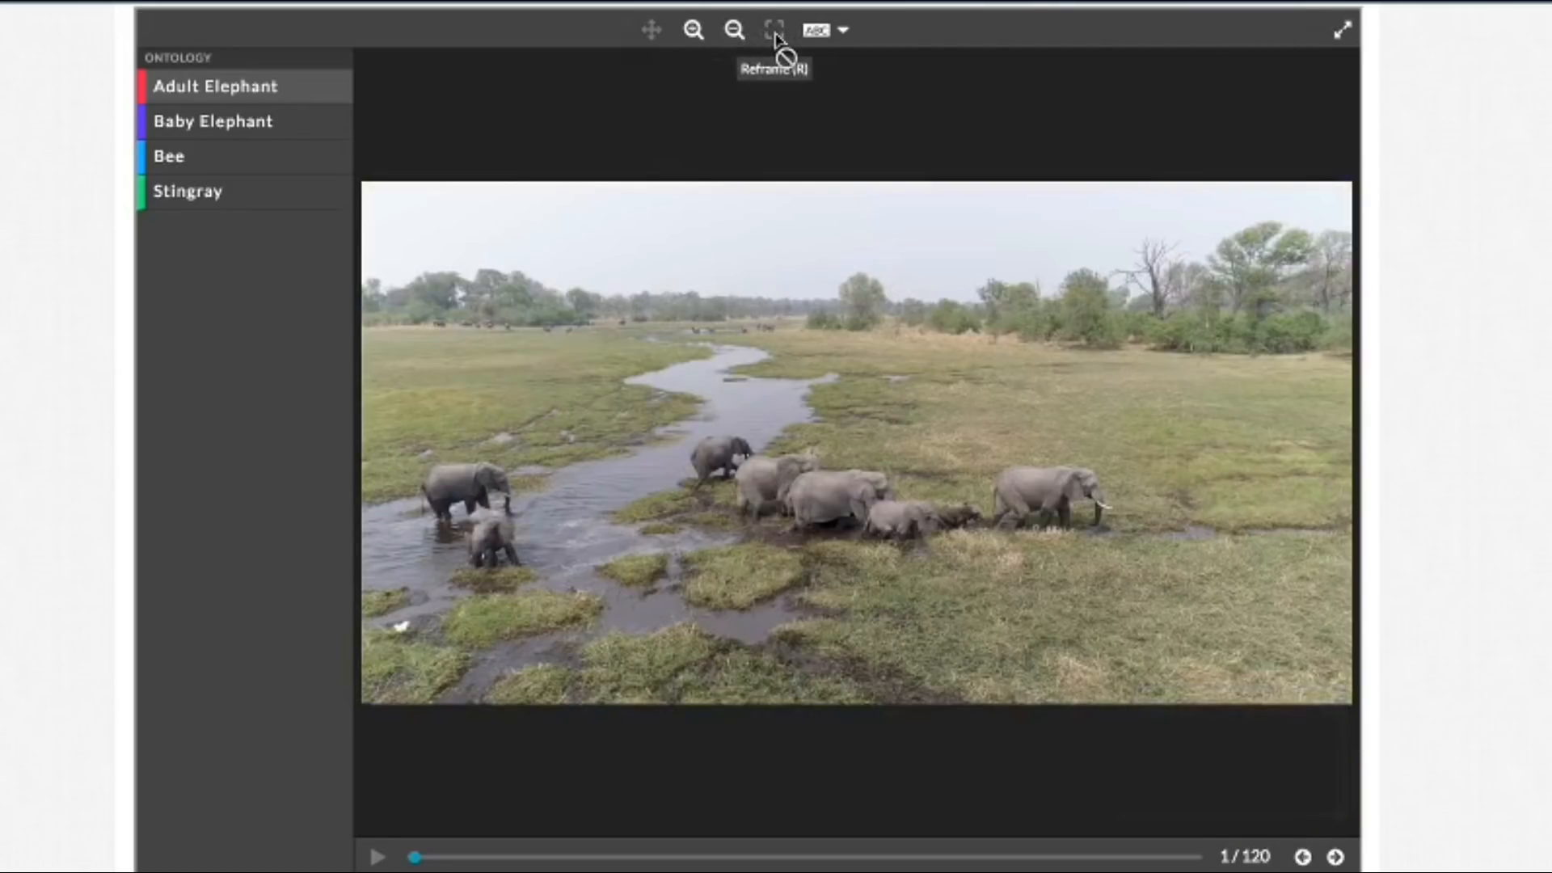
# Step: Examine the elephants in the river and on the grass at 225% zoom, and restore the full frame
pyautogui.click(693, 33)
pyautogui.click(693, 32)
pyautogui.click(694, 33)
pyautogui.click(694, 32)
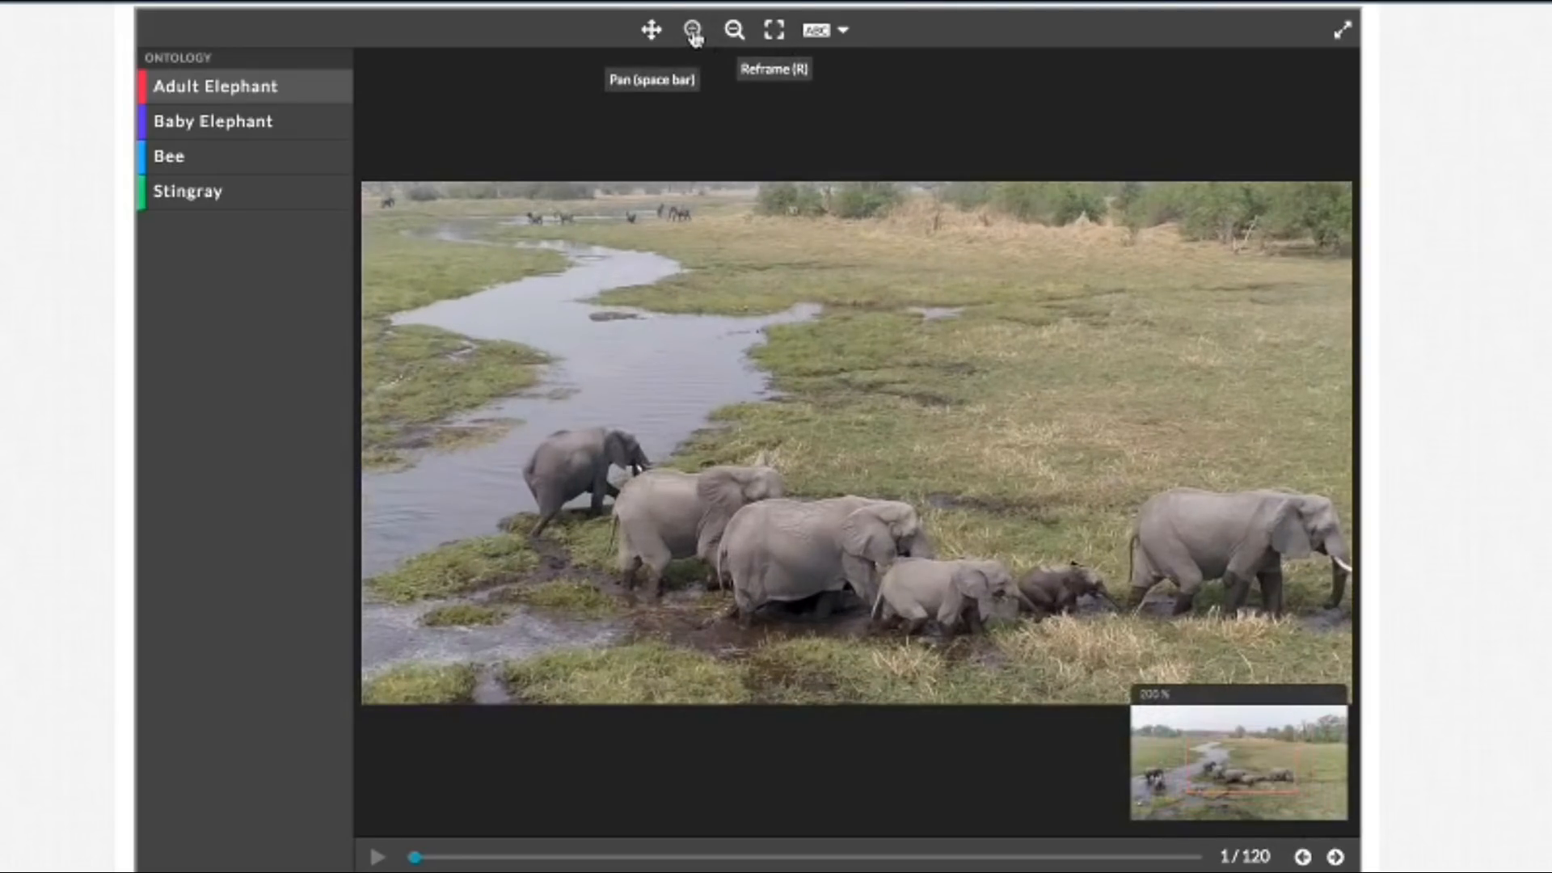
pyautogui.click(693, 32)
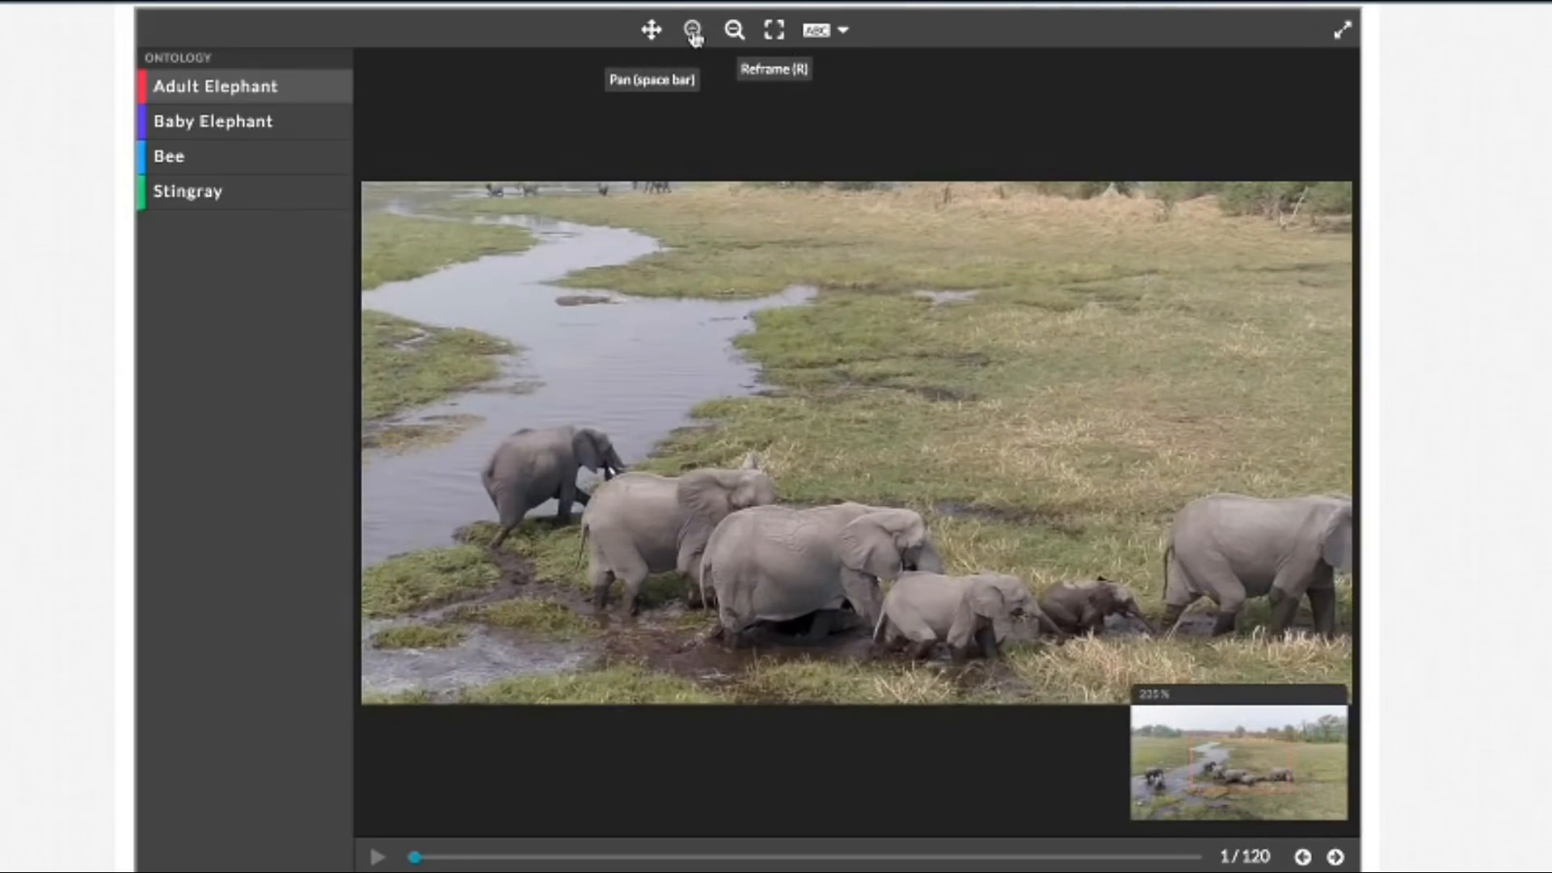
pyautogui.click(652, 32)
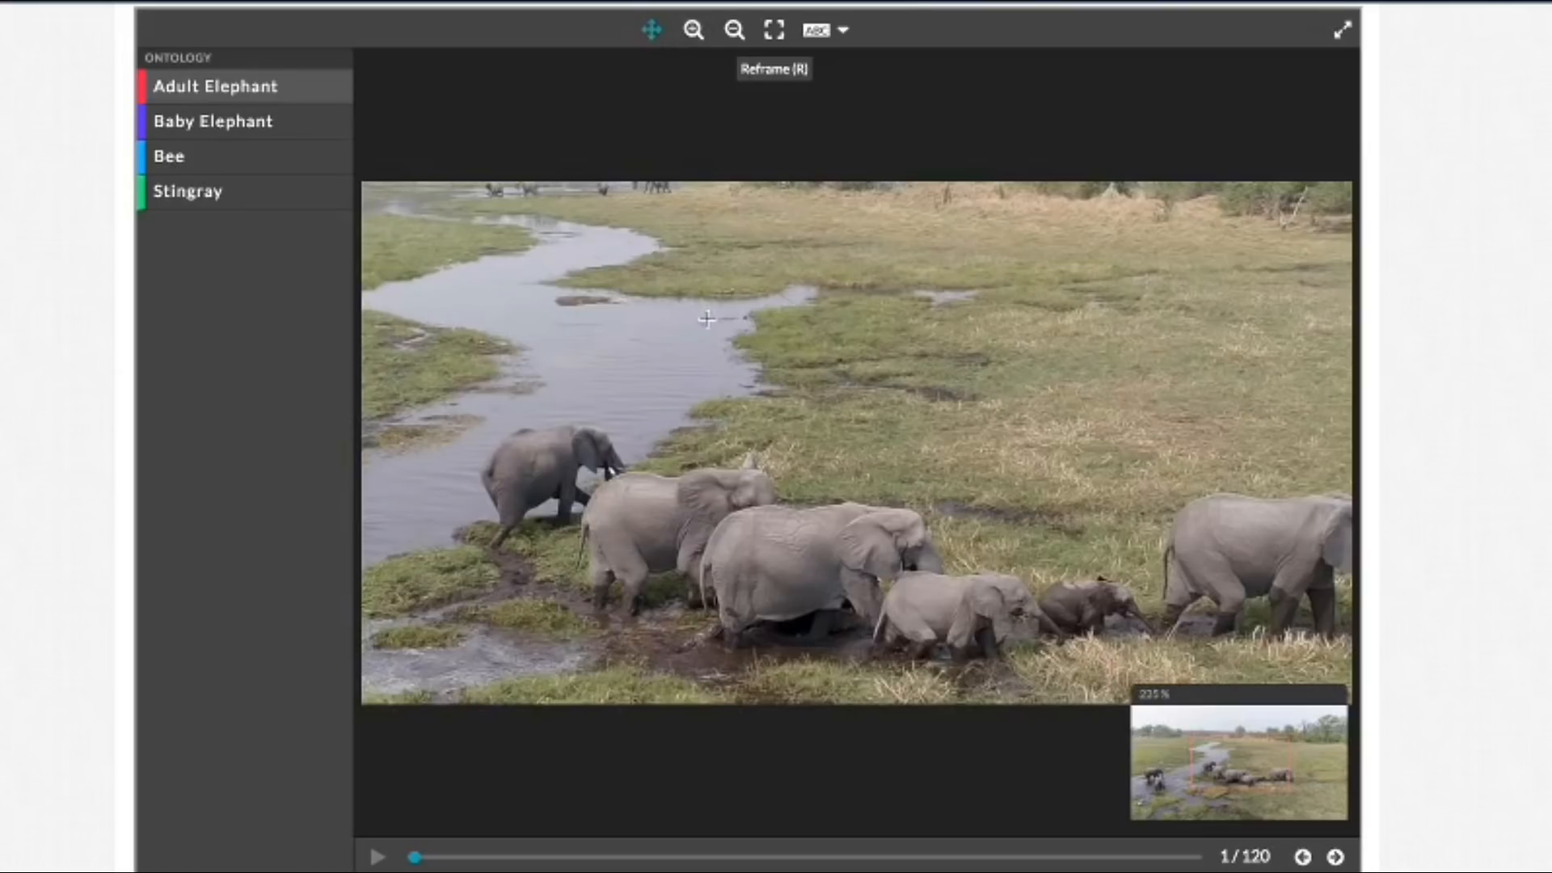
pyautogui.moveTo(708, 319); pyautogui.dragTo(1063, 295)
pyautogui.moveTo(788, 369); pyautogui.dragTo(1094, 259)
pyautogui.moveTo(806, 345); pyautogui.dragTo(845, 416)
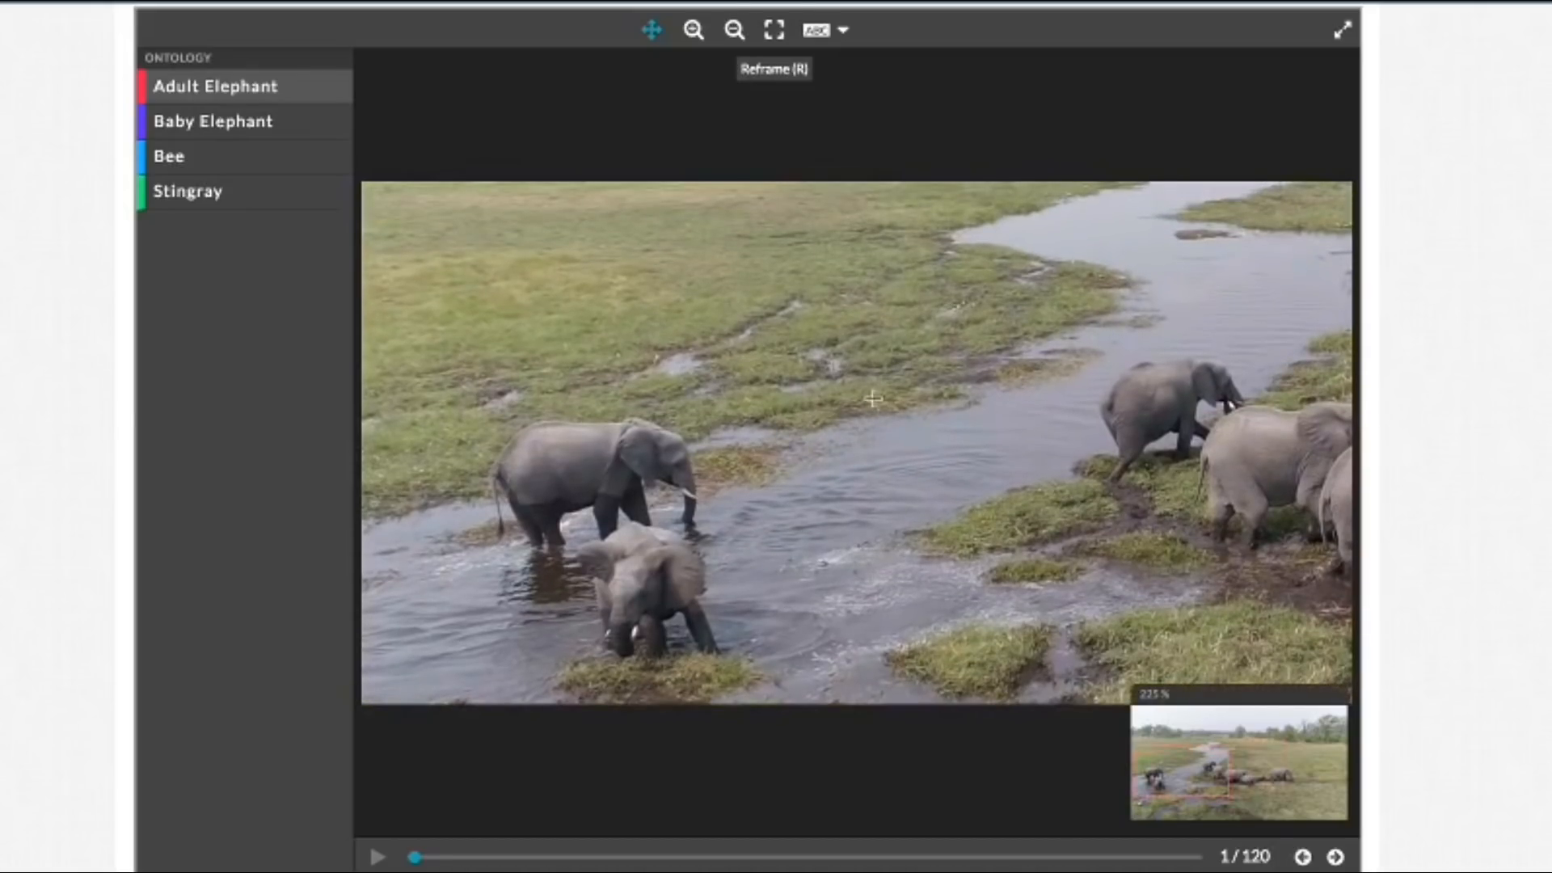
pyautogui.moveTo(769, 376); pyautogui.dragTo(645, 372)
pyautogui.moveTo(1059, 319); pyautogui.dragTo(972, 314)
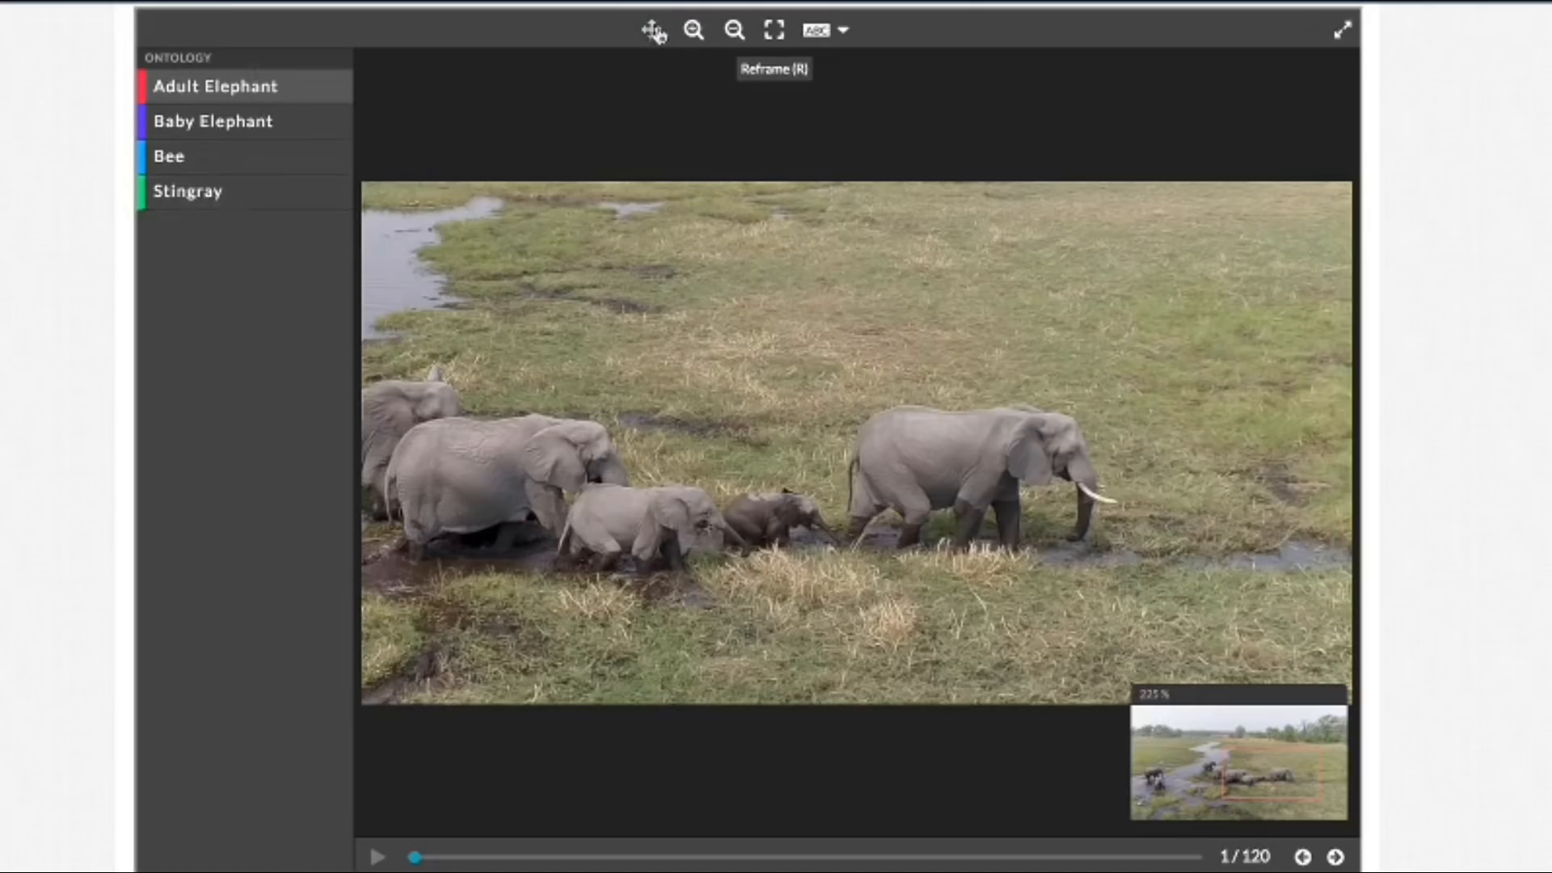
pyautogui.click(784, 36)
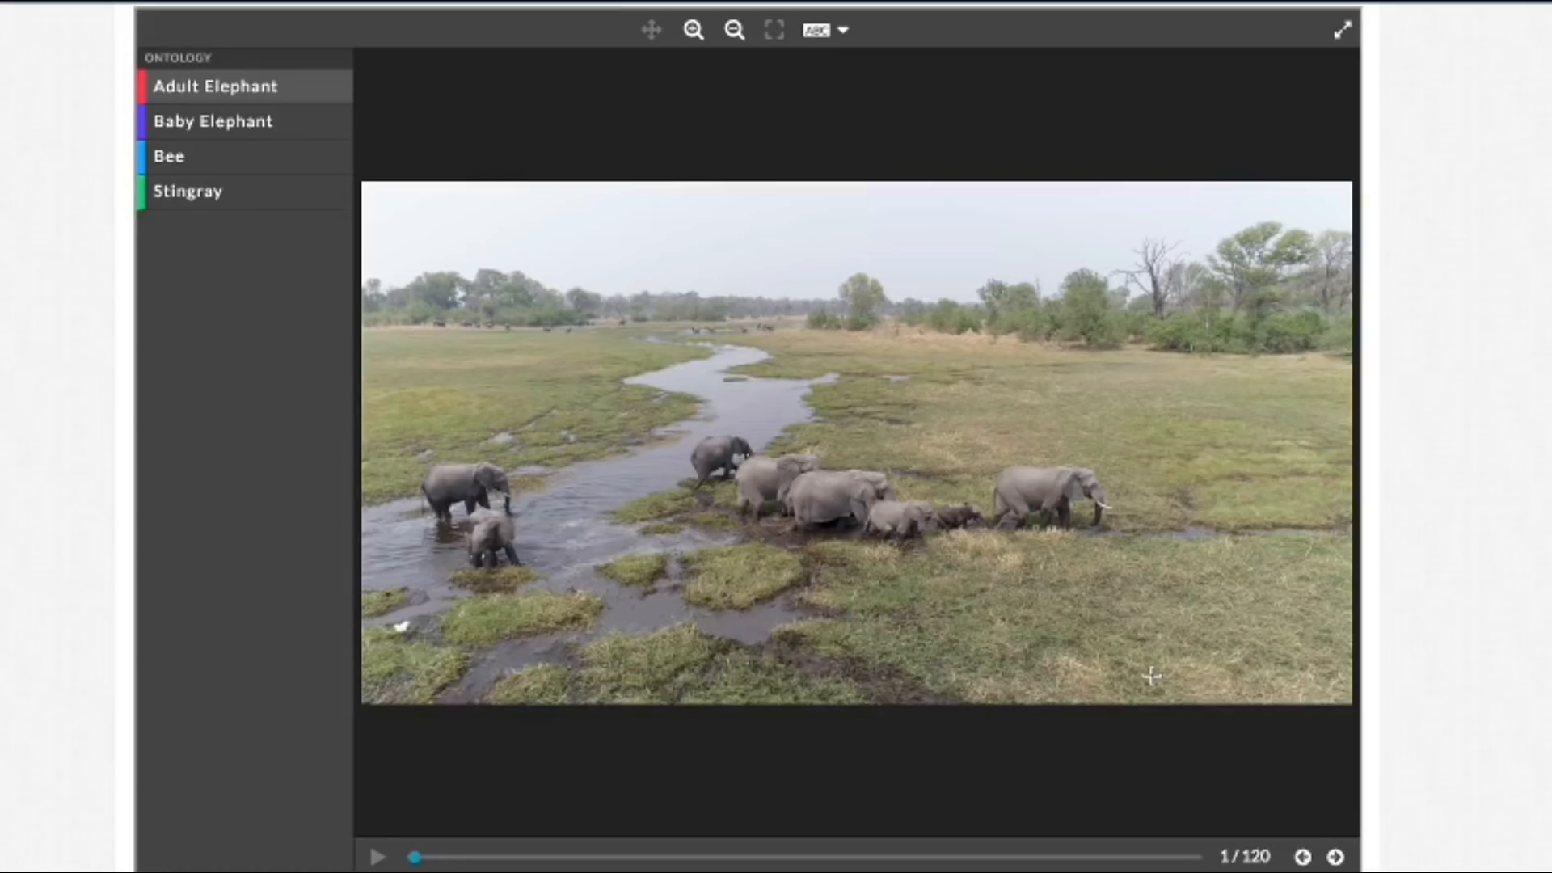
# Step: Draw an Adult Elephant bounding box around the larger of the two elephants standing in the river
pyautogui.click(692, 39)
pyautogui.click(692, 33)
pyautogui.click(692, 32)
pyautogui.click(692, 32)
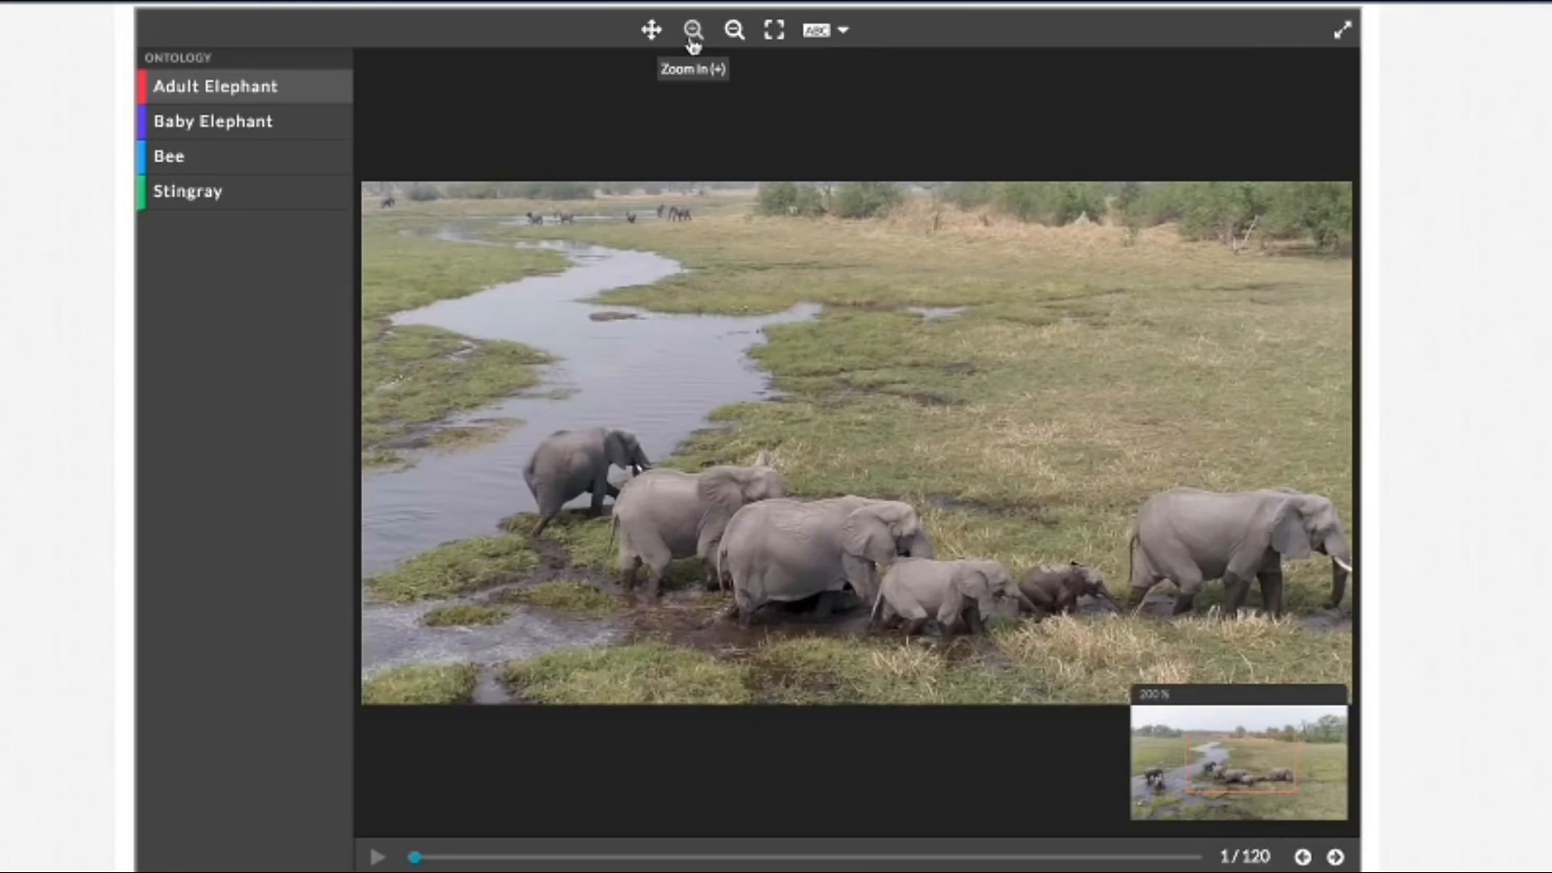
pyautogui.click(692, 32)
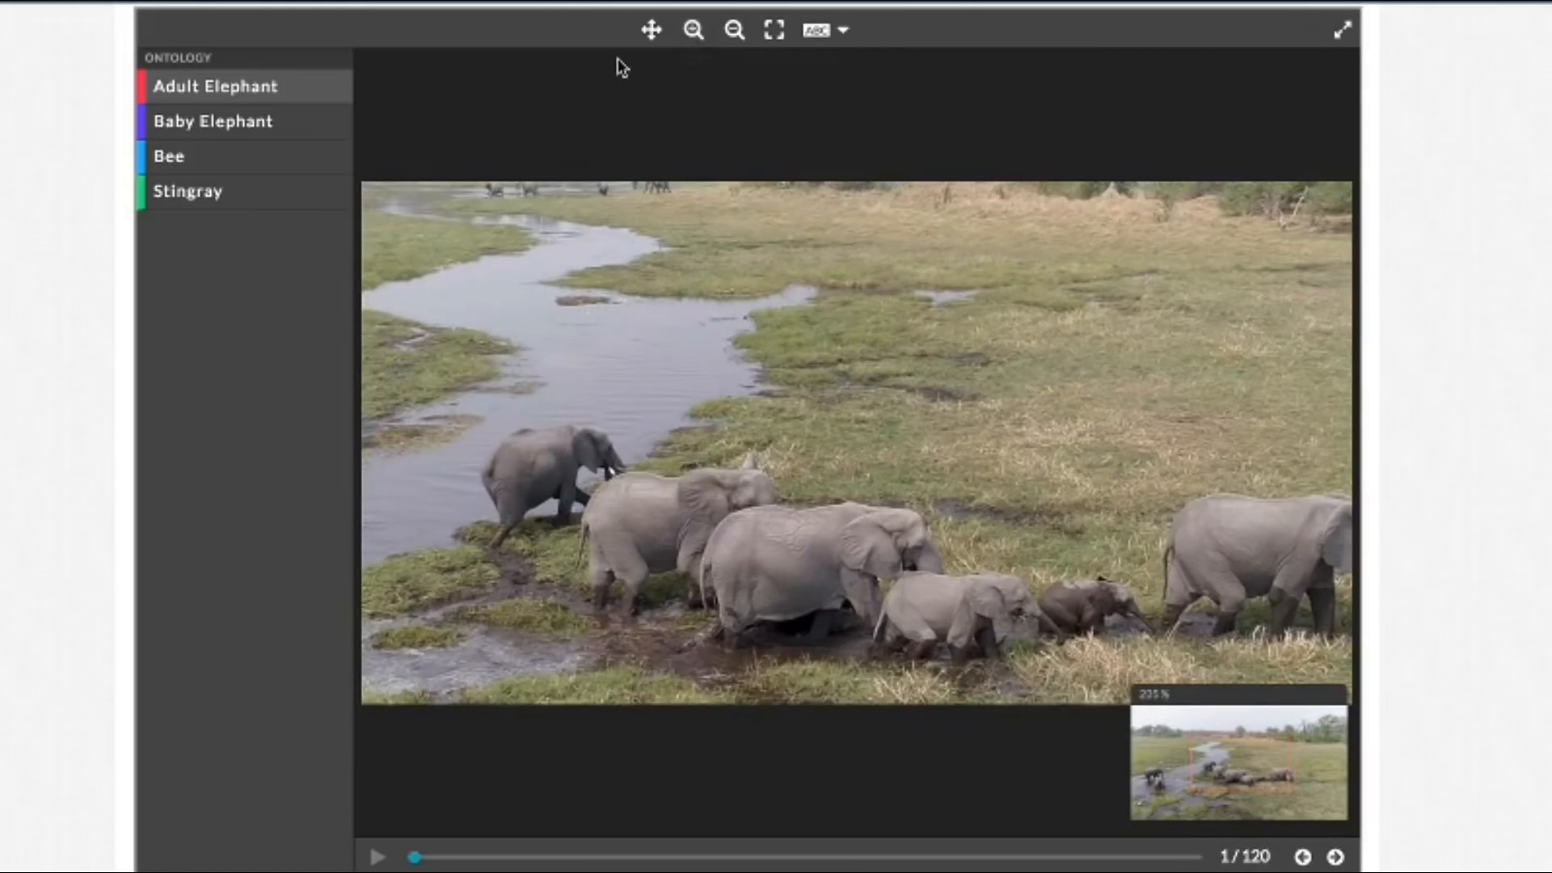
pyautogui.click(657, 43)
pyautogui.moveTo(539, 302); pyautogui.dragTo(1159, 222)
pyautogui.moveTo(788, 411); pyautogui.dragTo(854, 310)
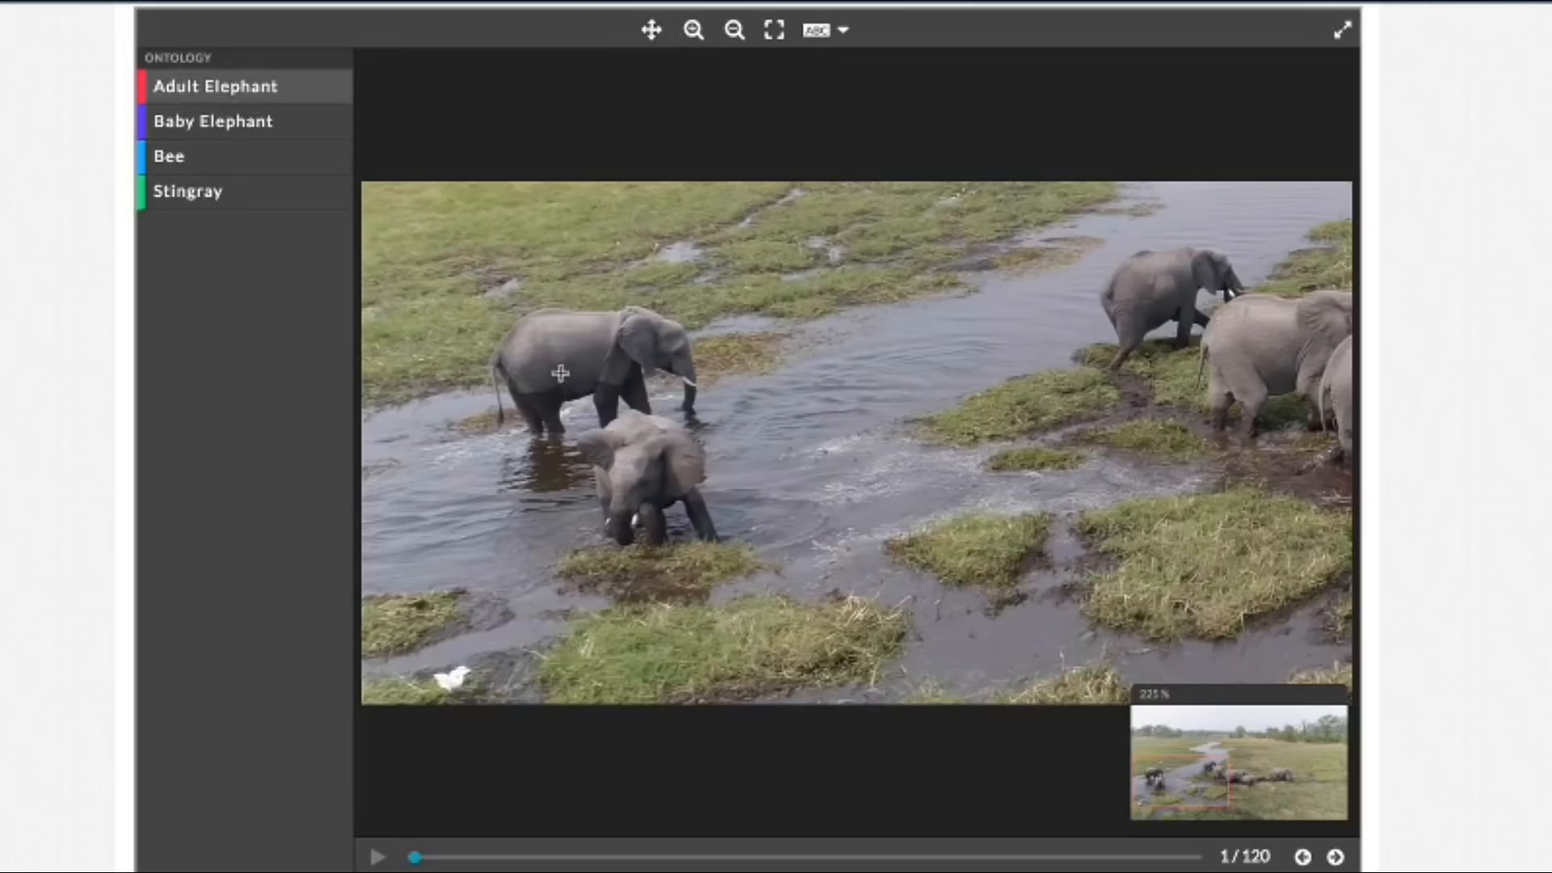
pyautogui.moveTo(483, 312)
pyautogui.mouseDown()
pyautogui.moveTo(713, 460)
pyautogui.moveTo(716, 437)
pyautogui.moveTo(701, 436)
pyautogui.mouseUp()
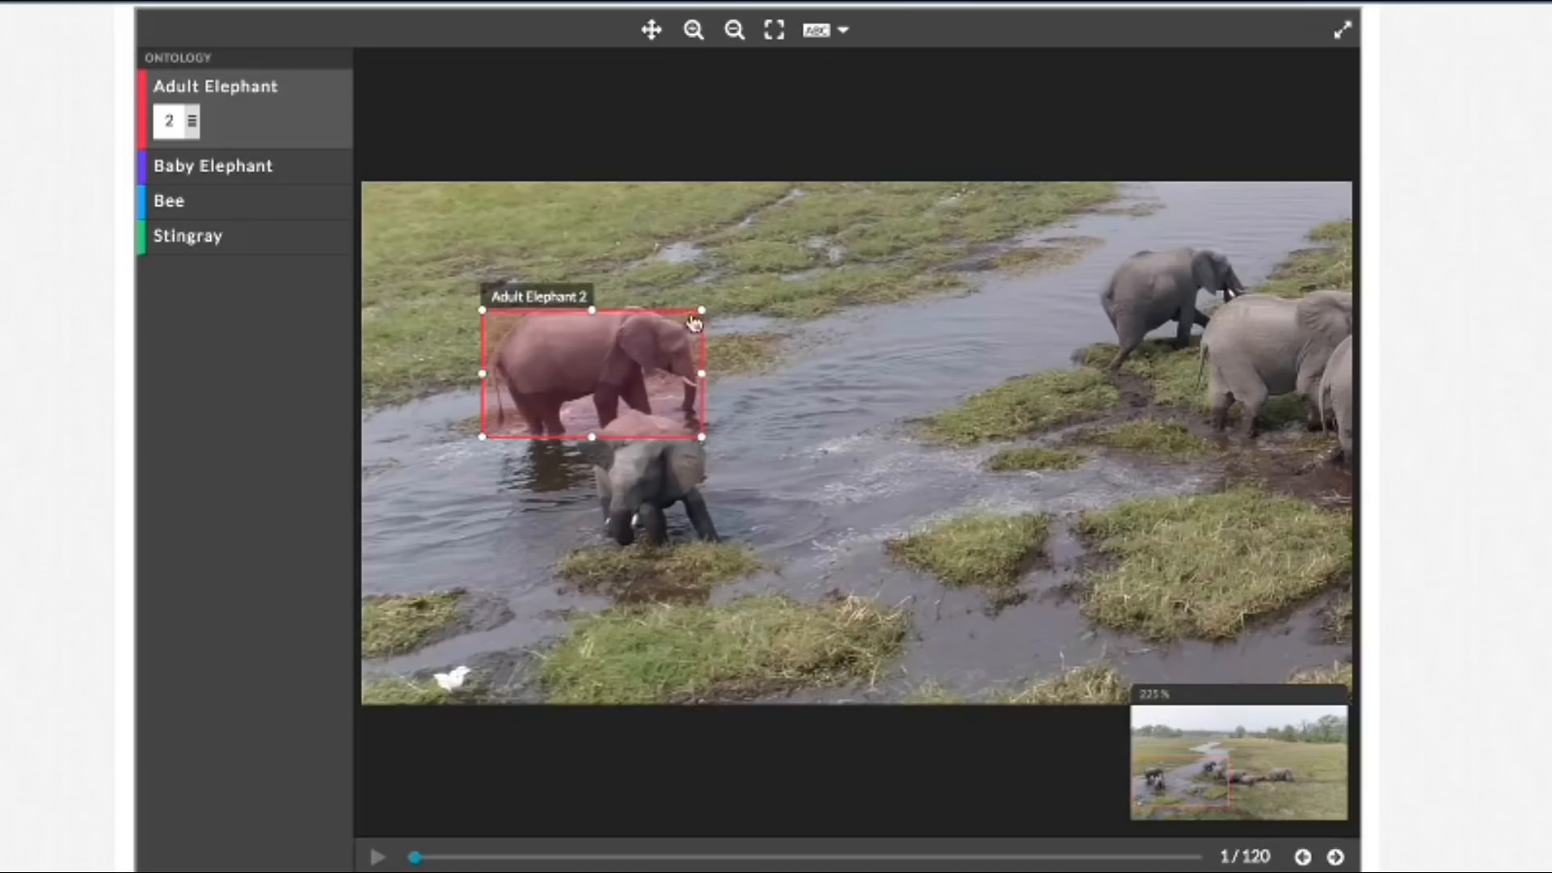
# Step: Adjust the Adult Elephant box by pulling both side edges inward and raising its upper edge slightly
pyautogui.moveTo(702, 373); pyautogui.dragTo(696, 373)
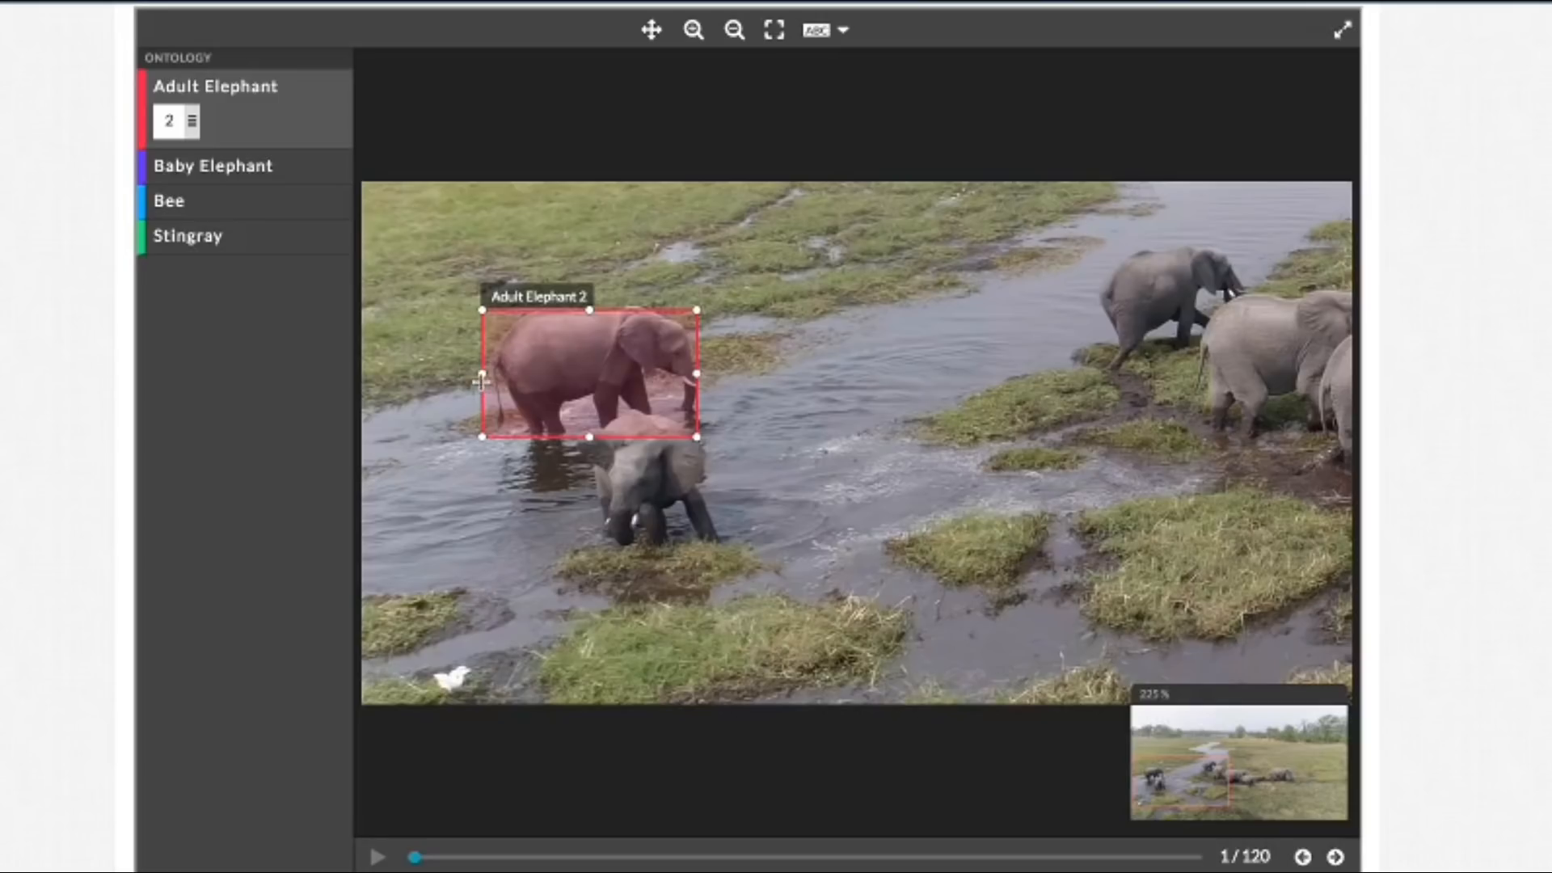
pyautogui.moveTo(482, 374); pyautogui.dragTo(486, 377)
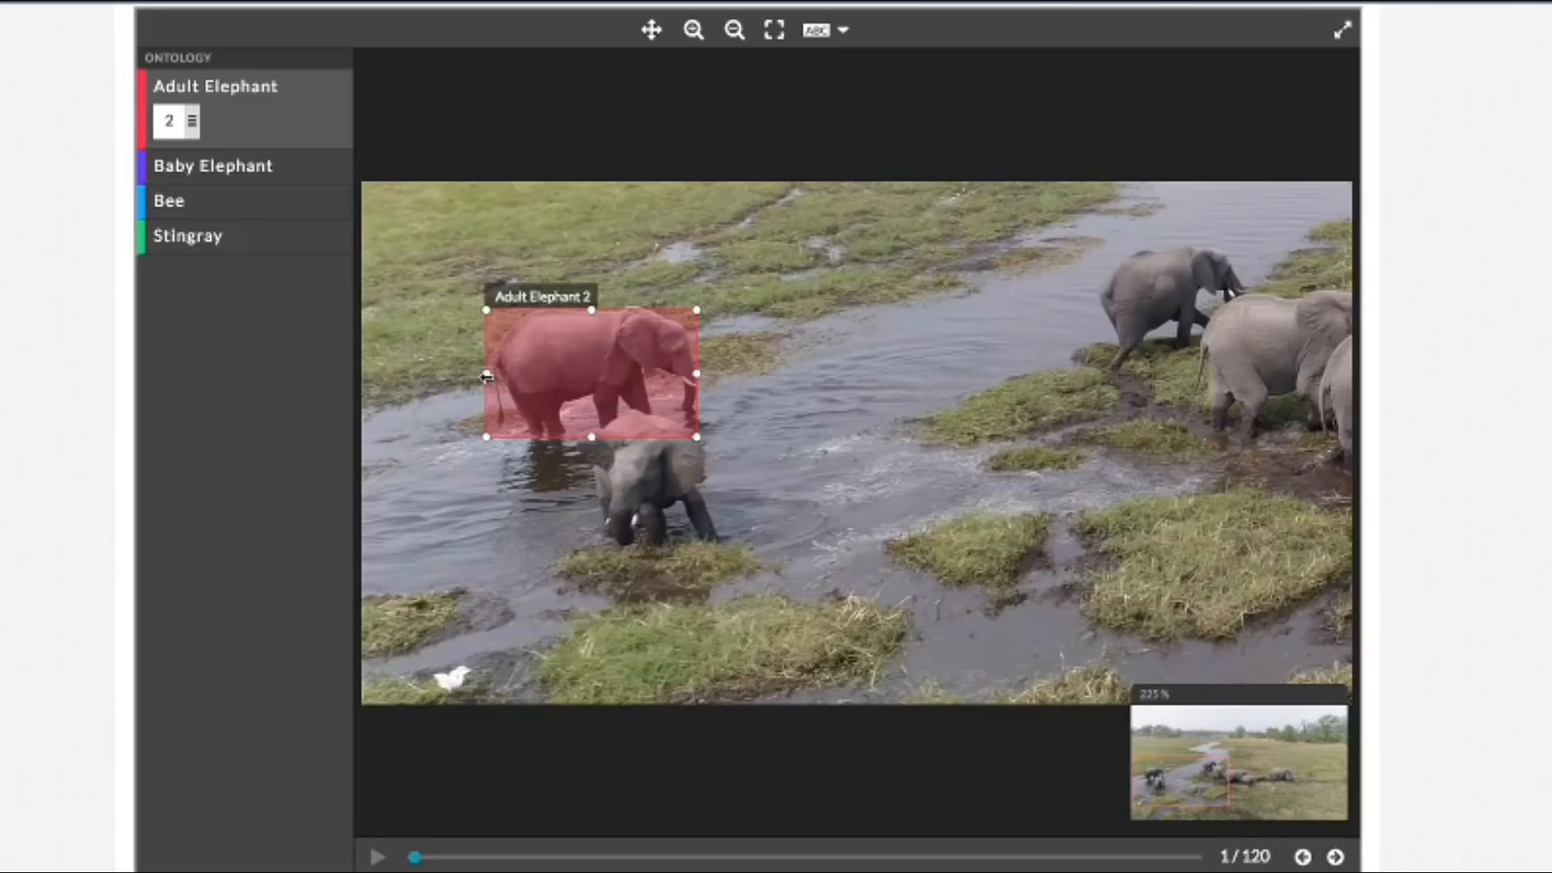
pyautogui.moveTo(592, 309); pyautogui.dragTo(590, 302)
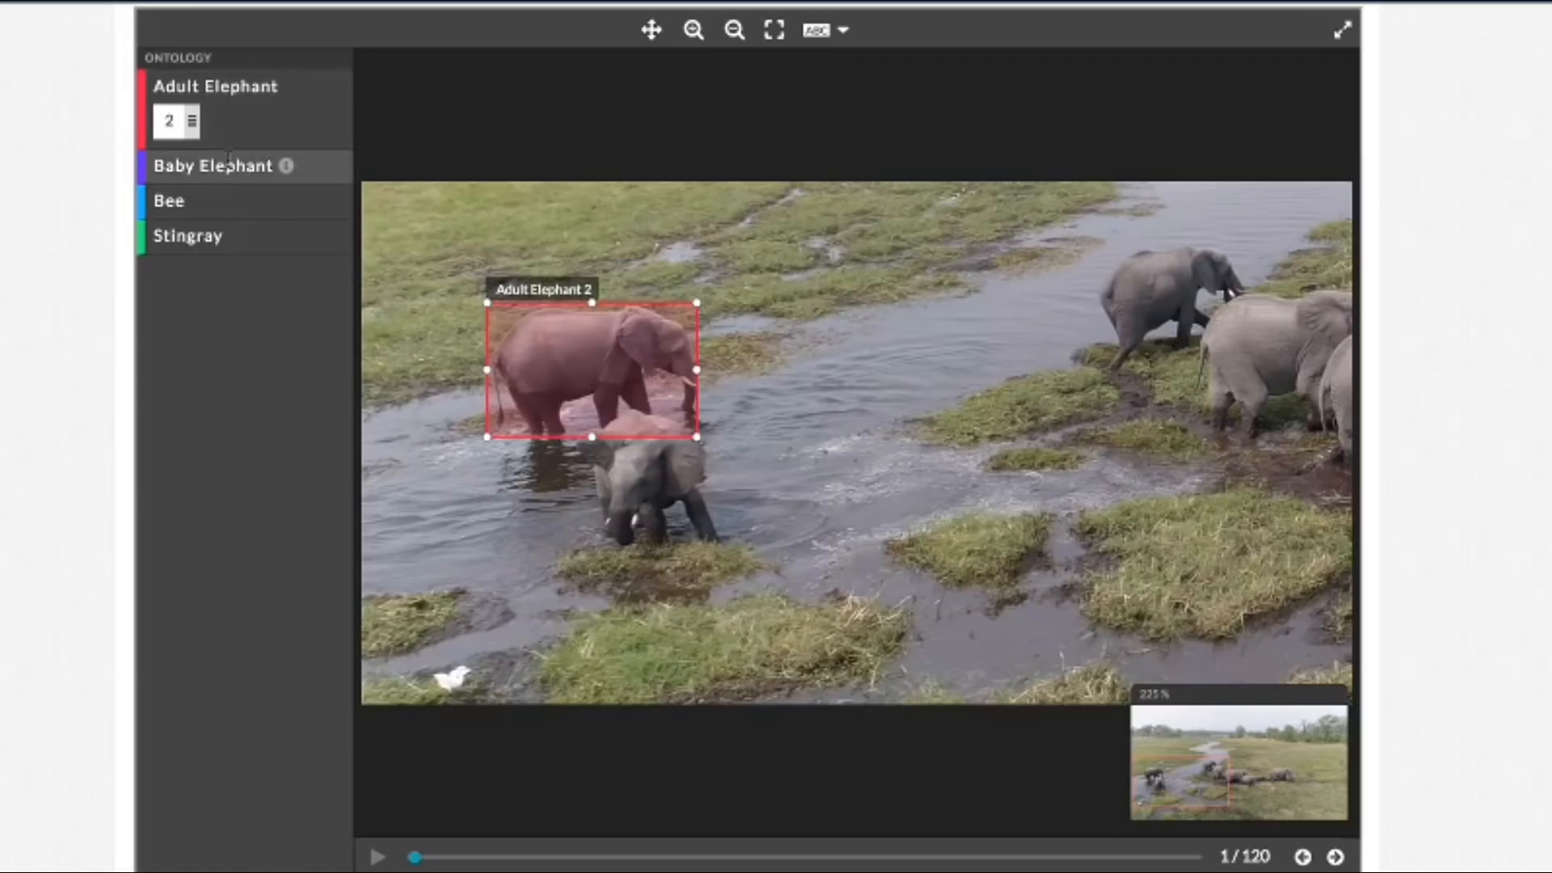
# Step: Draw a Baby Elephant bounding box around the smaller elephant in the river and tighten it to the animal's outline
pyautogui.moveTo(284, 166)
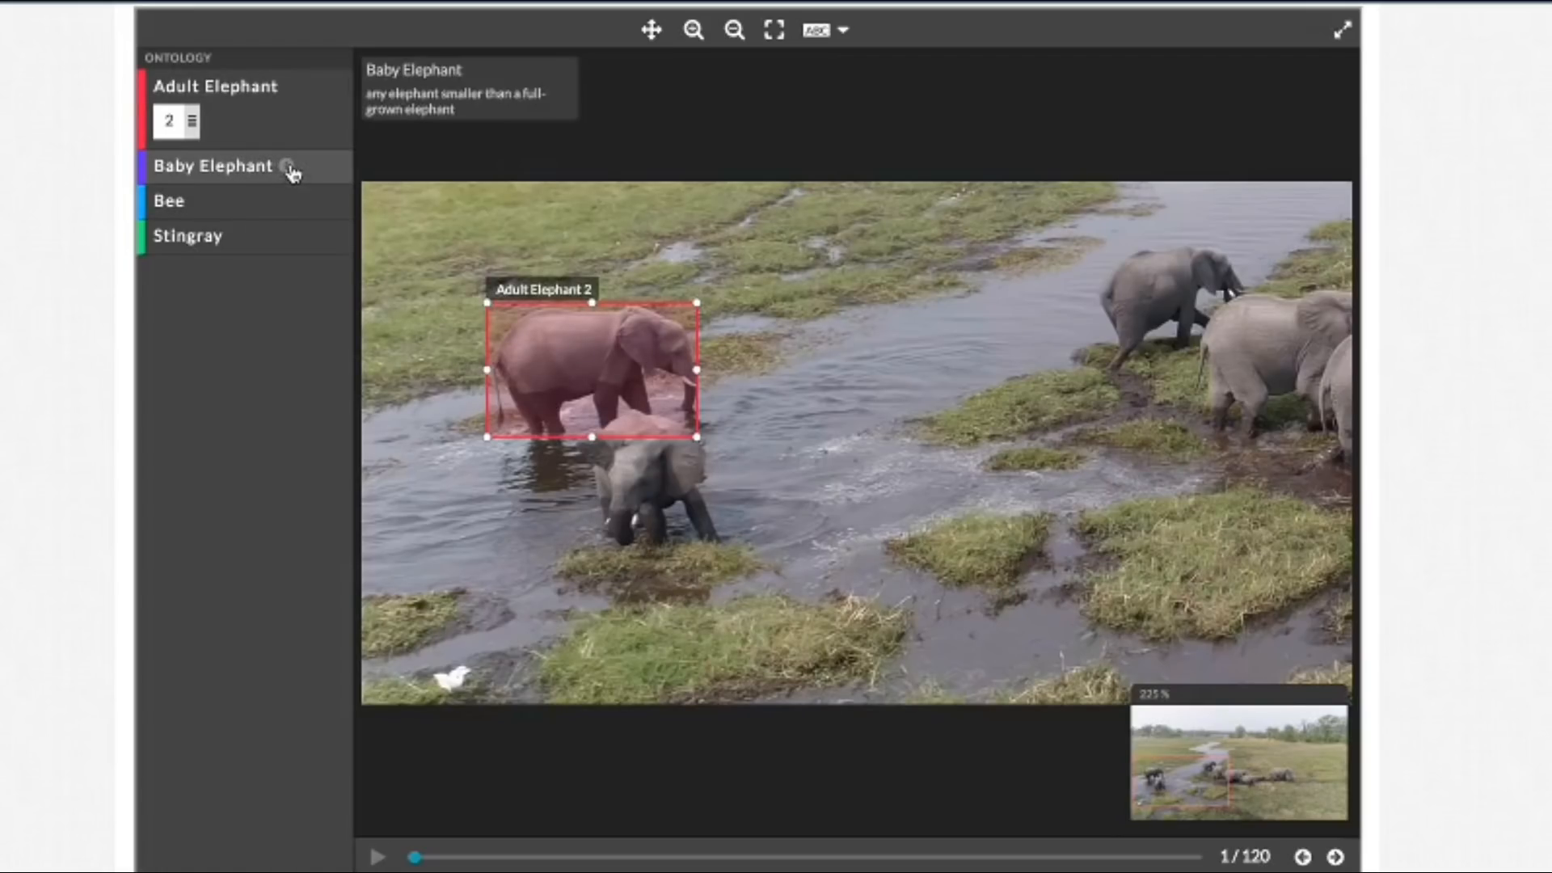
pyautogui.click(289, 170)
pyautogui.moveTo(628, 482)
pyautogui.mouseDown()
pyautogui.moveTo(713, 558)
pyautogui.moveTo(746, 559)
pyautogui.mouseUp()
pyautogui.moveTo(602, 458); pyautogui.dragTo(577, 409)
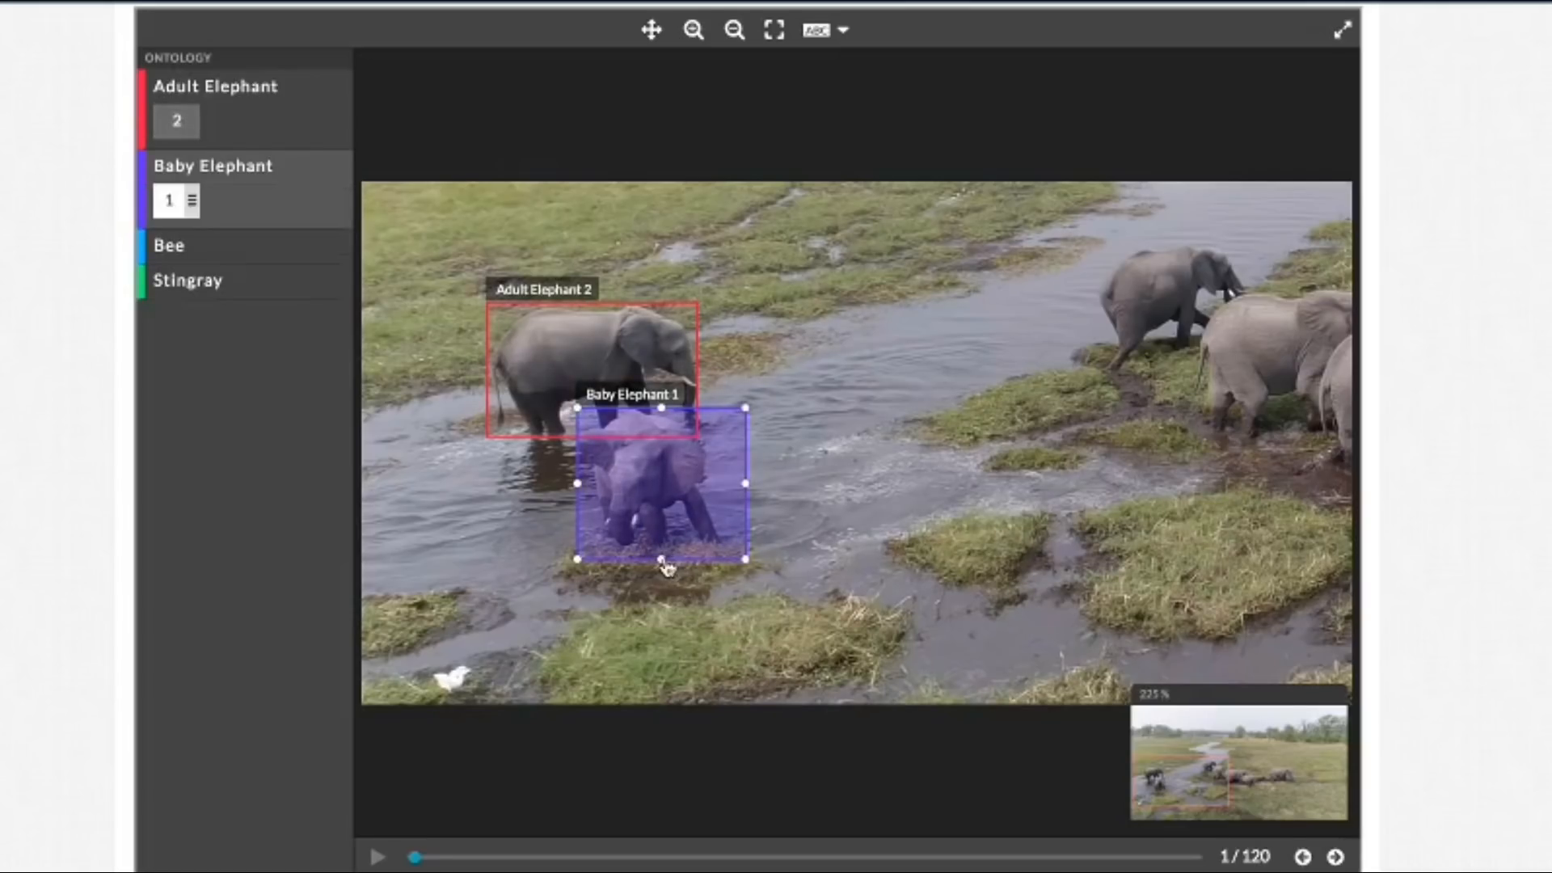
pyautogui.moveTo(662, 564); pyautogui.dragTo(668, 552)
pyautogui.moveTo(747, 482); pyautogui.dragTo(722, 482)
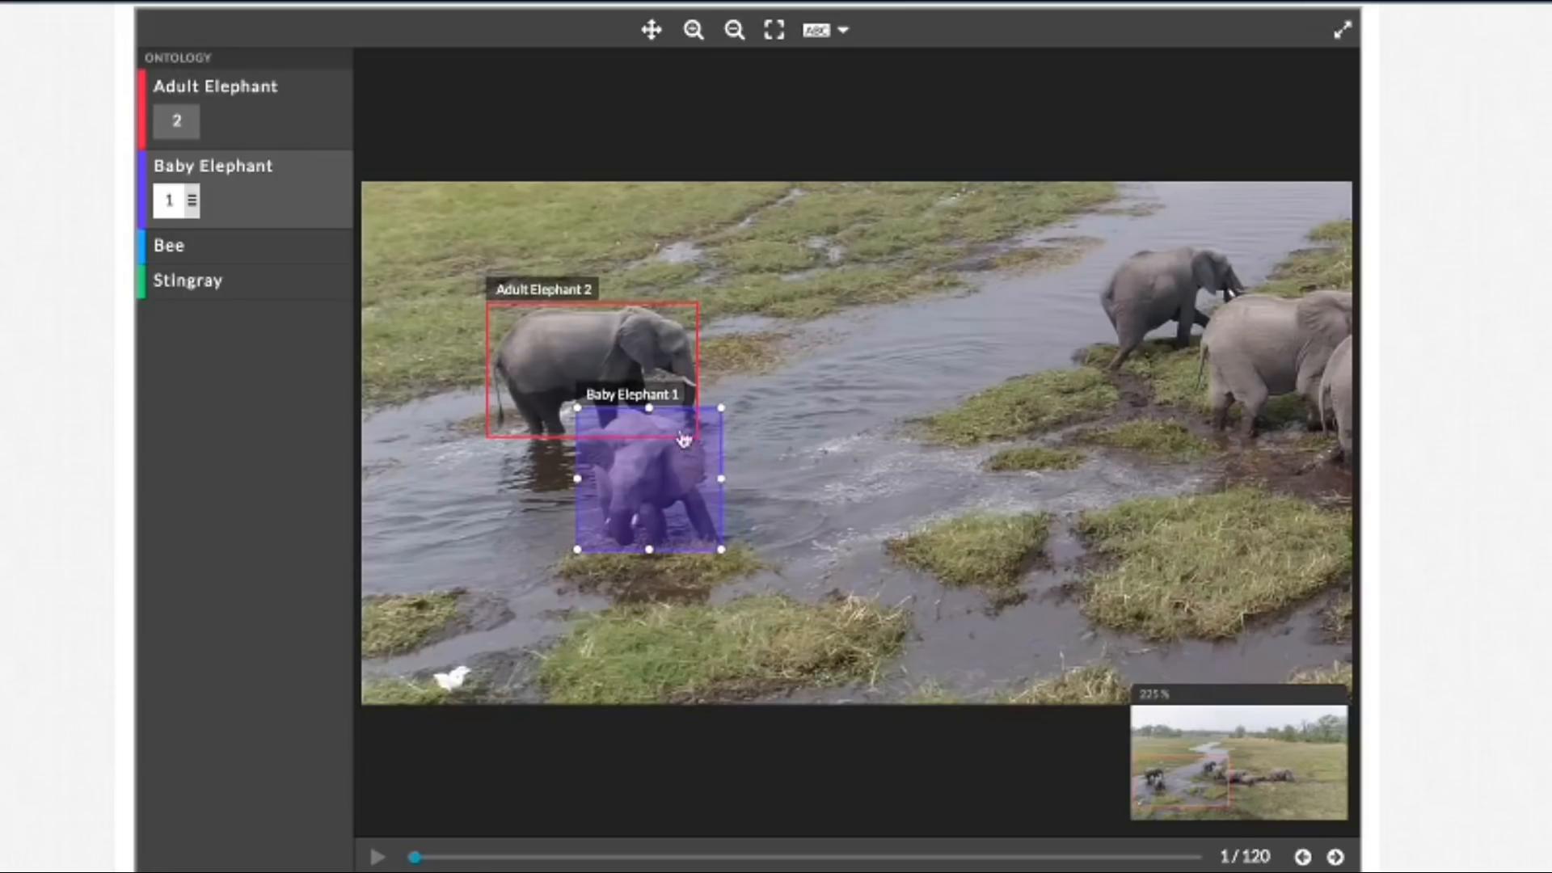
pyautogui.moveTo(651, 407); pyautogui.dragTo(651, 410)
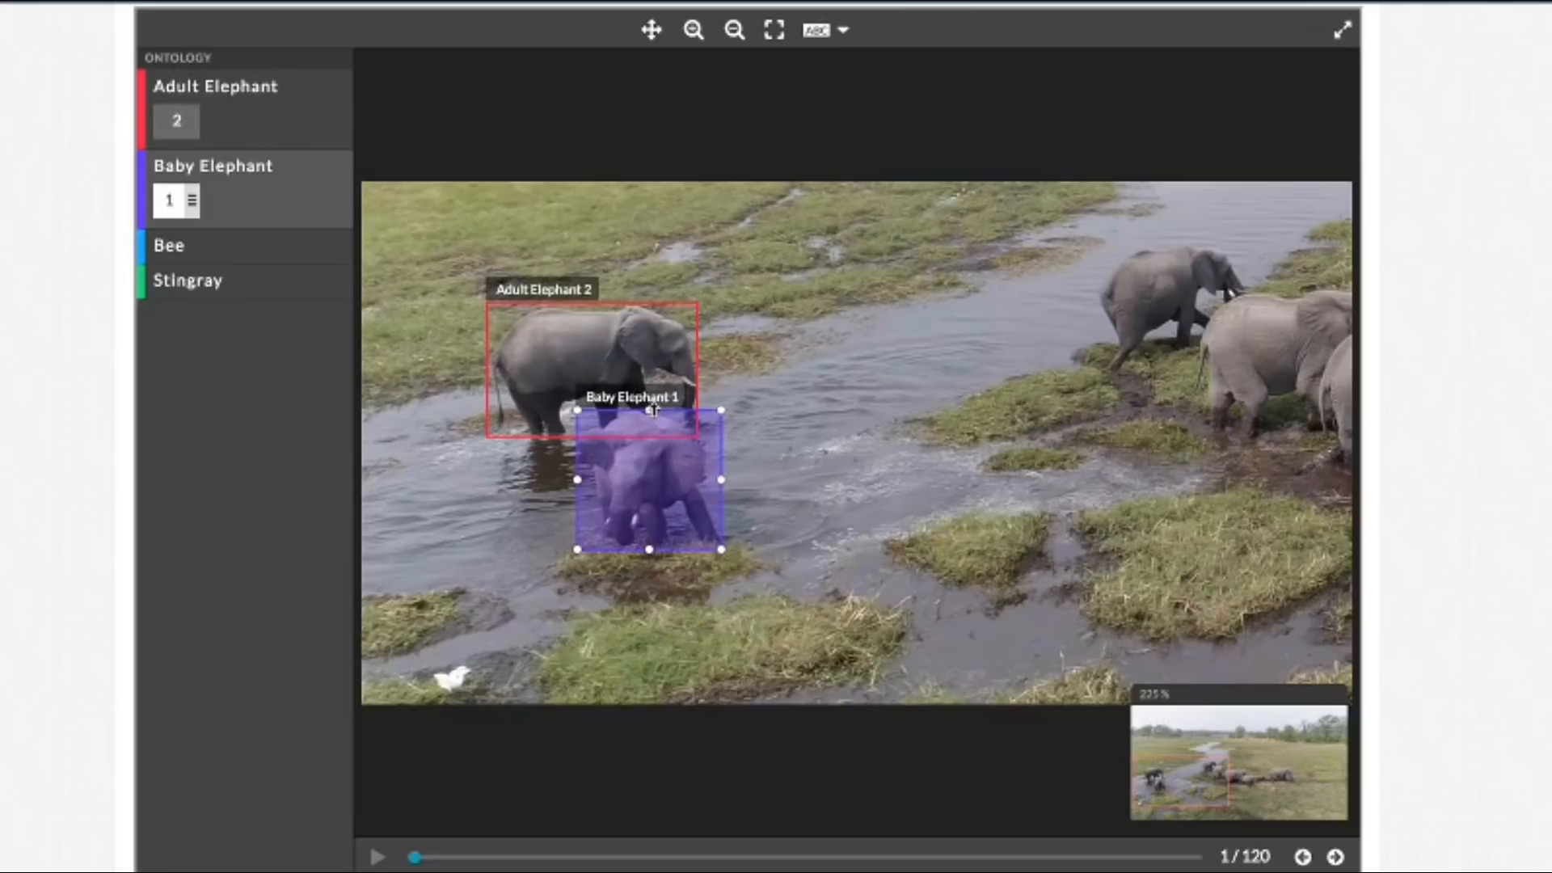
# Step: Try the label visibility options Selected Class, Selected Shape and None, and restore the labels for All
pyautogui.click(843, 34)
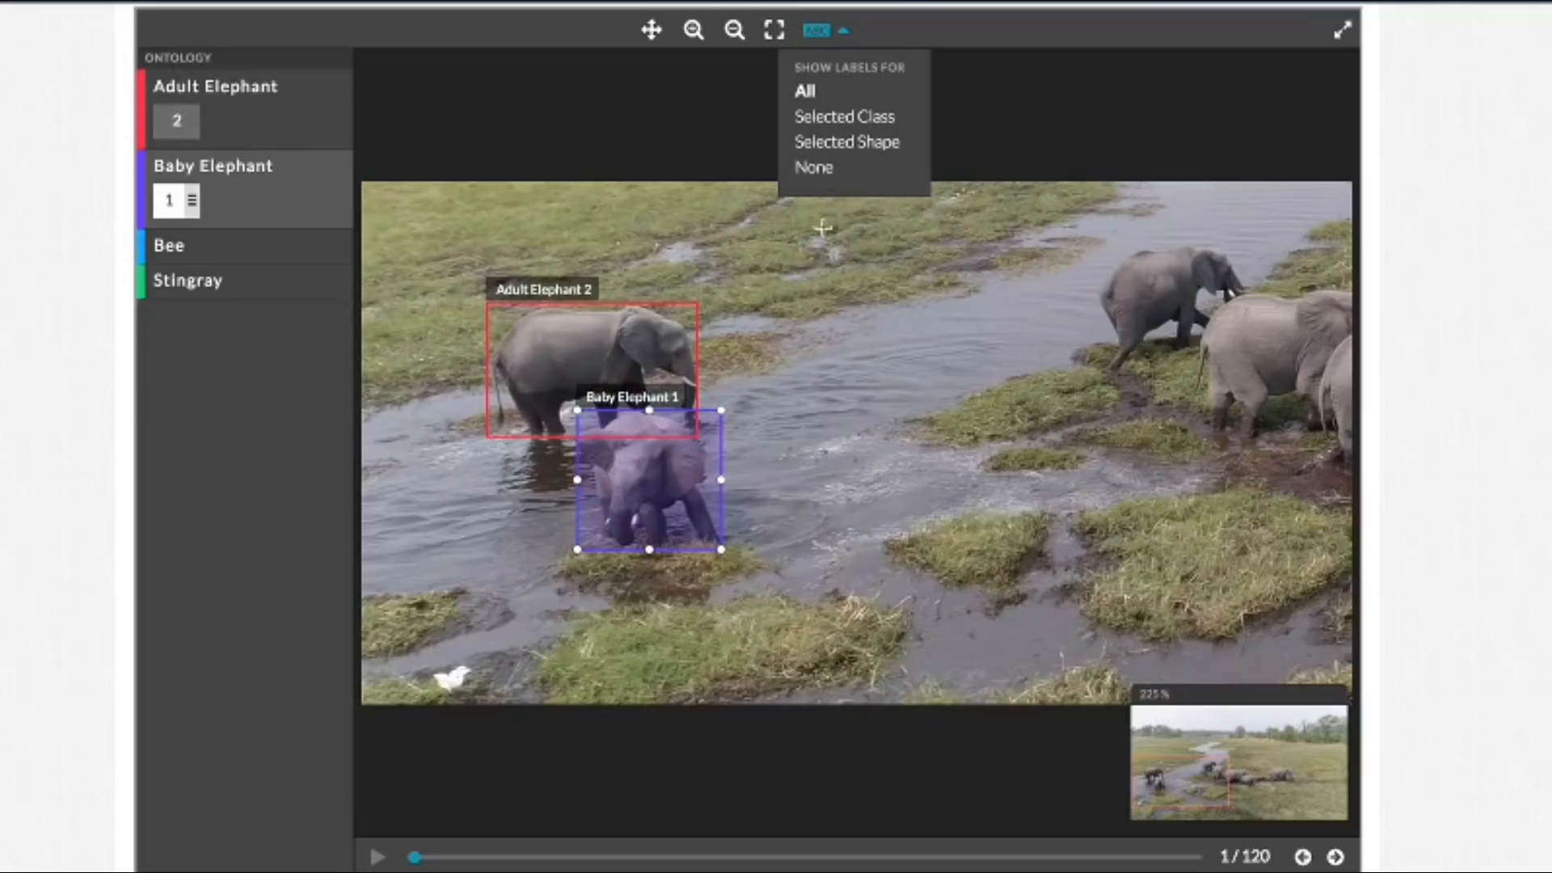
pyautogui.click(899, 124)
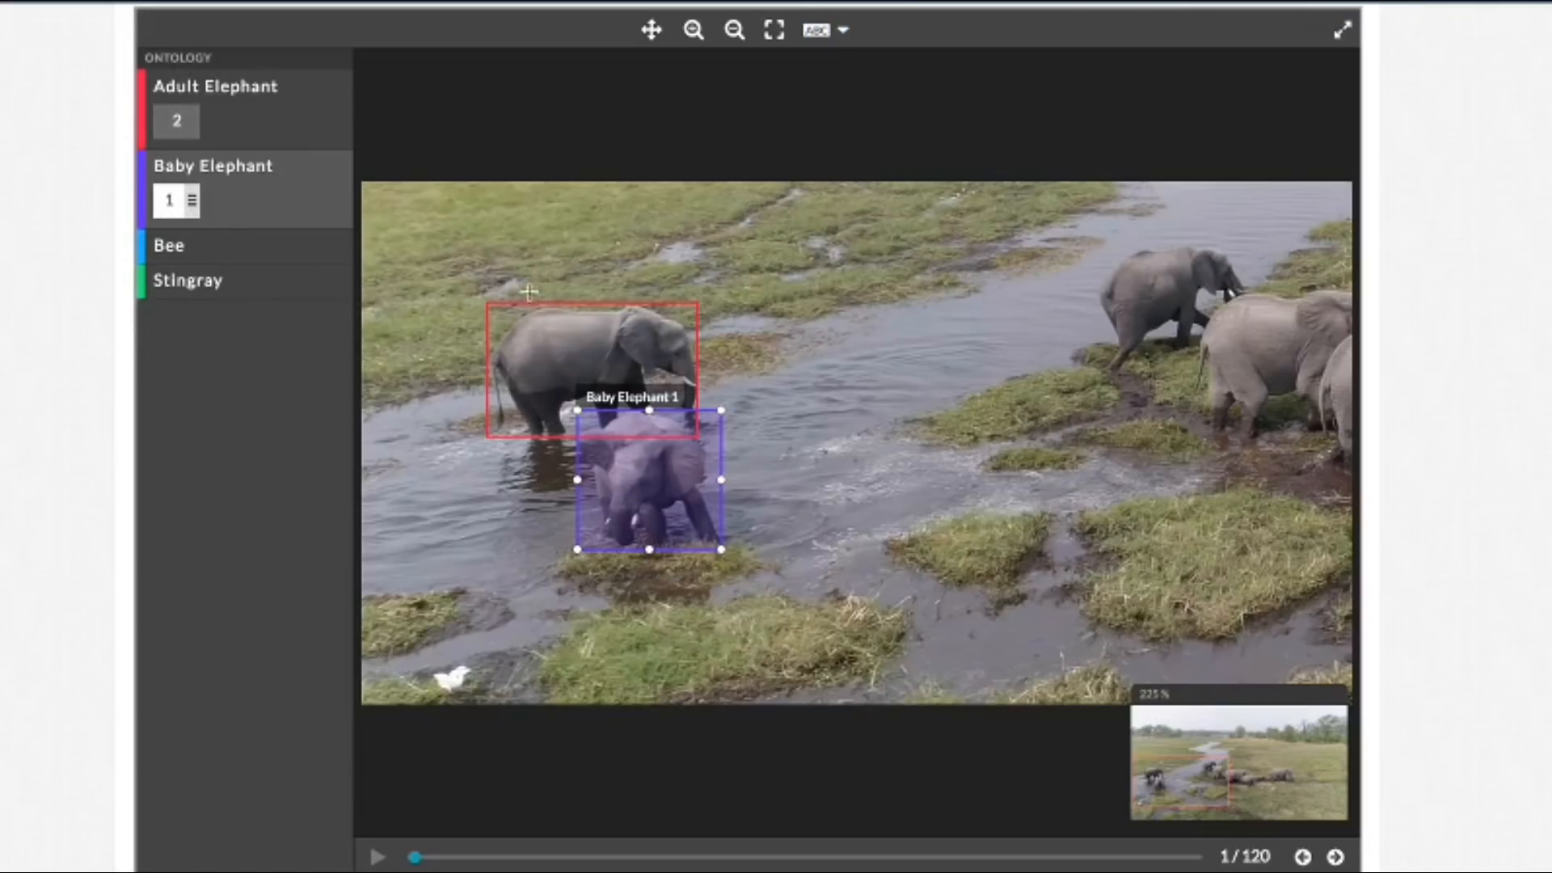
pyautogui.click(843, 31)
pyautogui.click(888, 144)
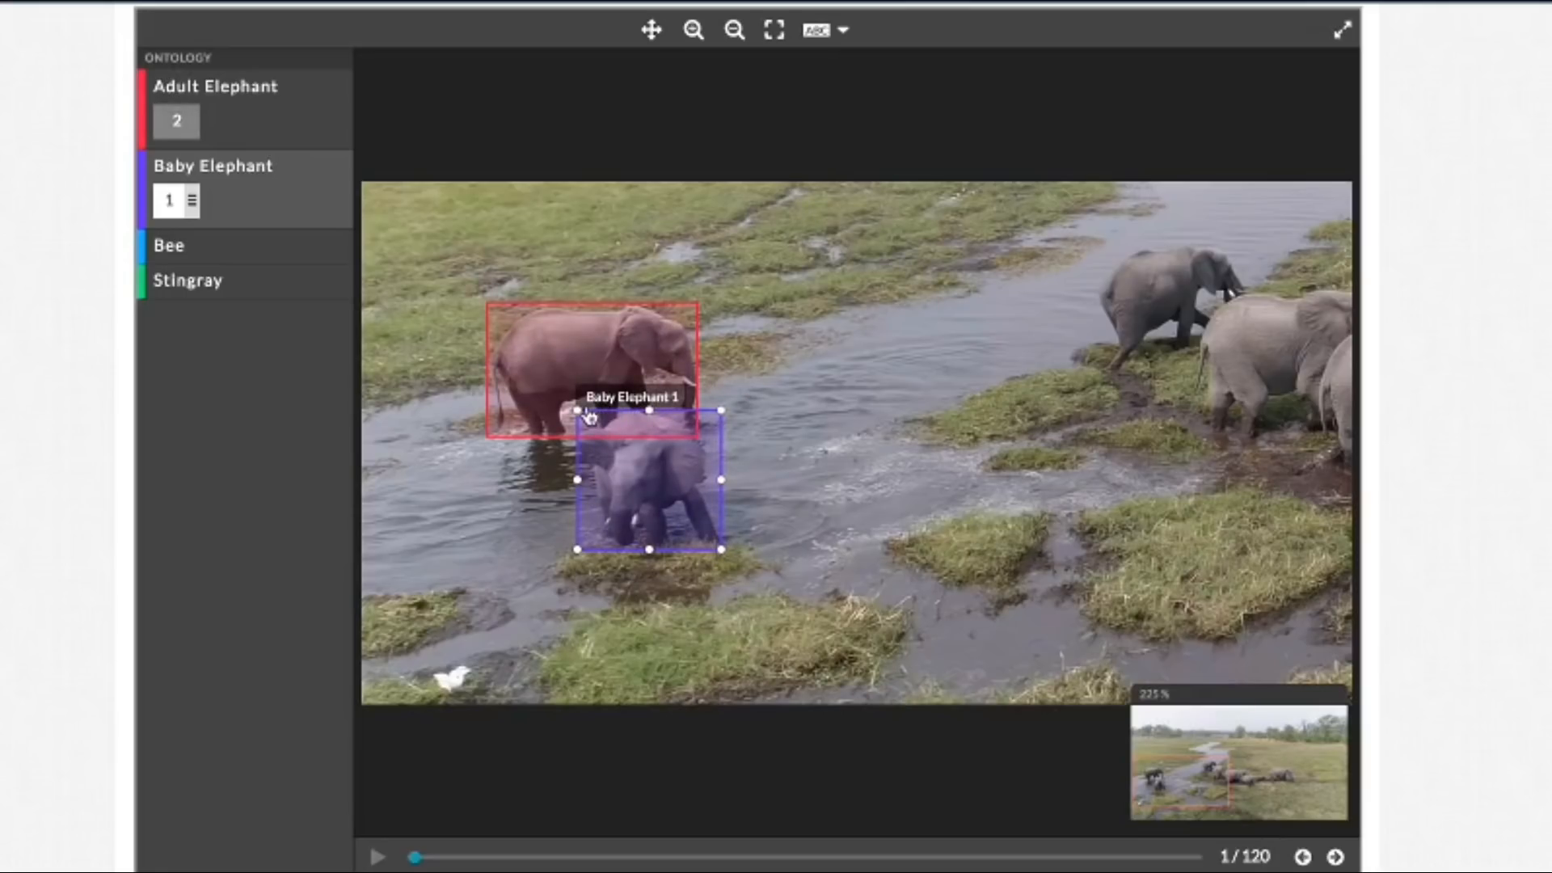
pyautogui.click(845, 30)
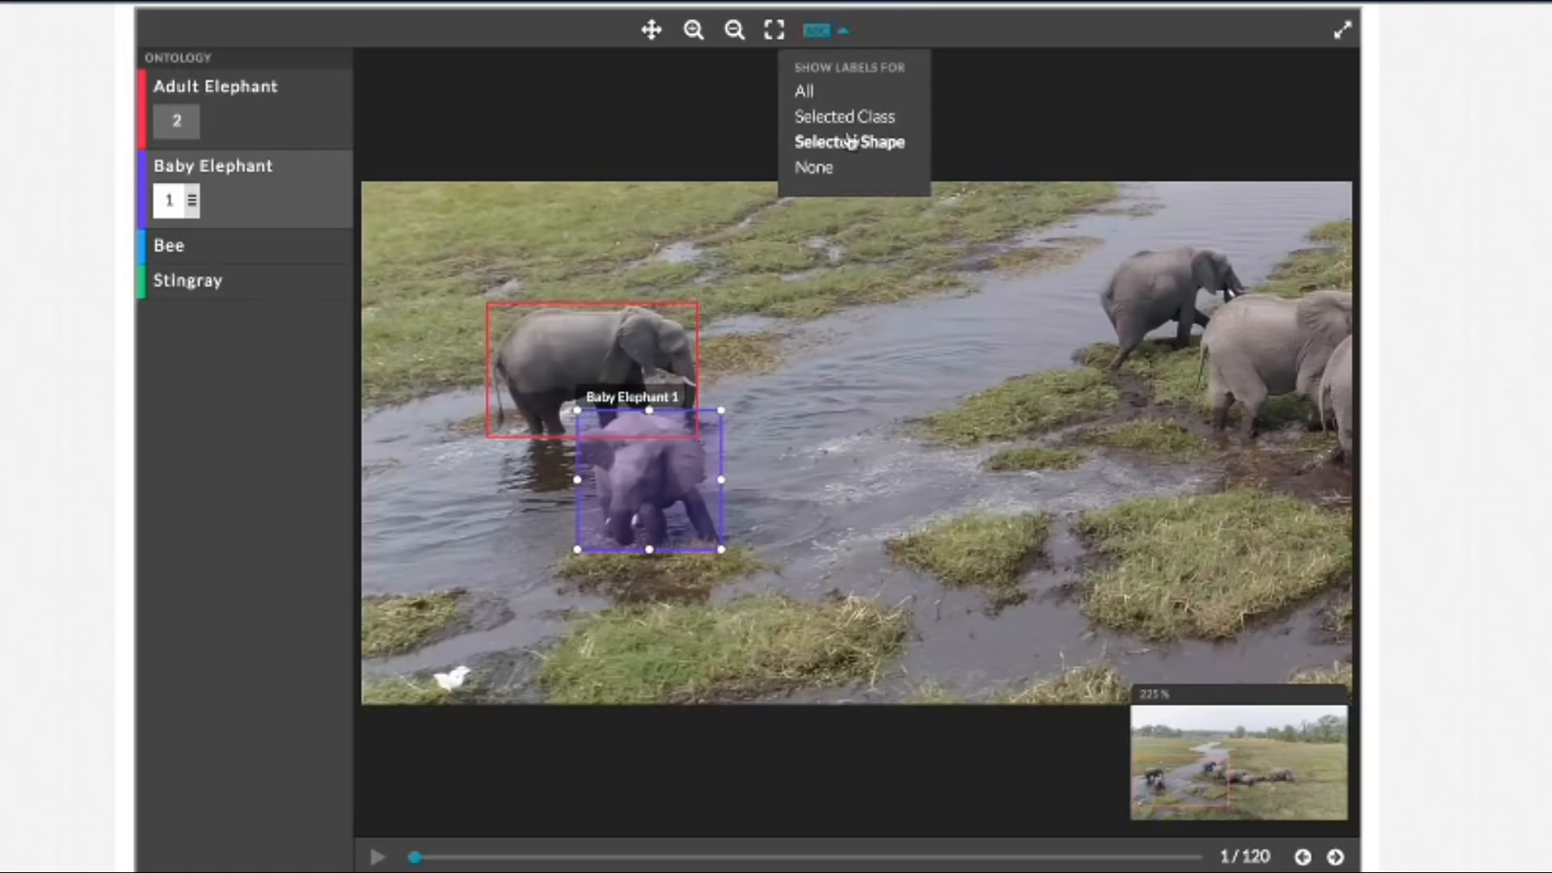
pyautogui.click(839, 180)
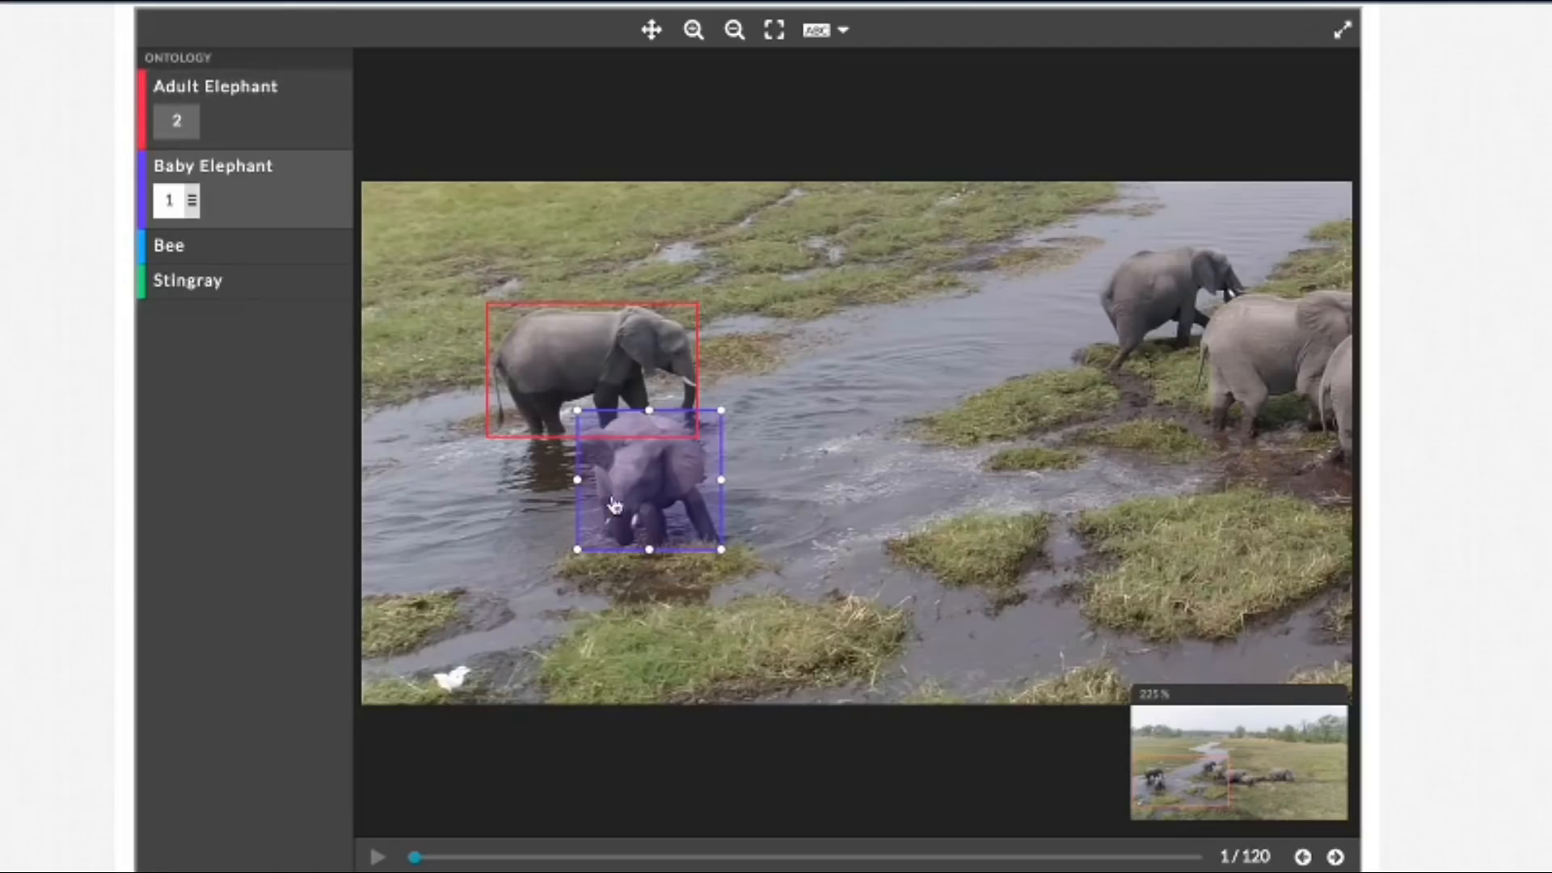
pyautogui.click(577, 346)
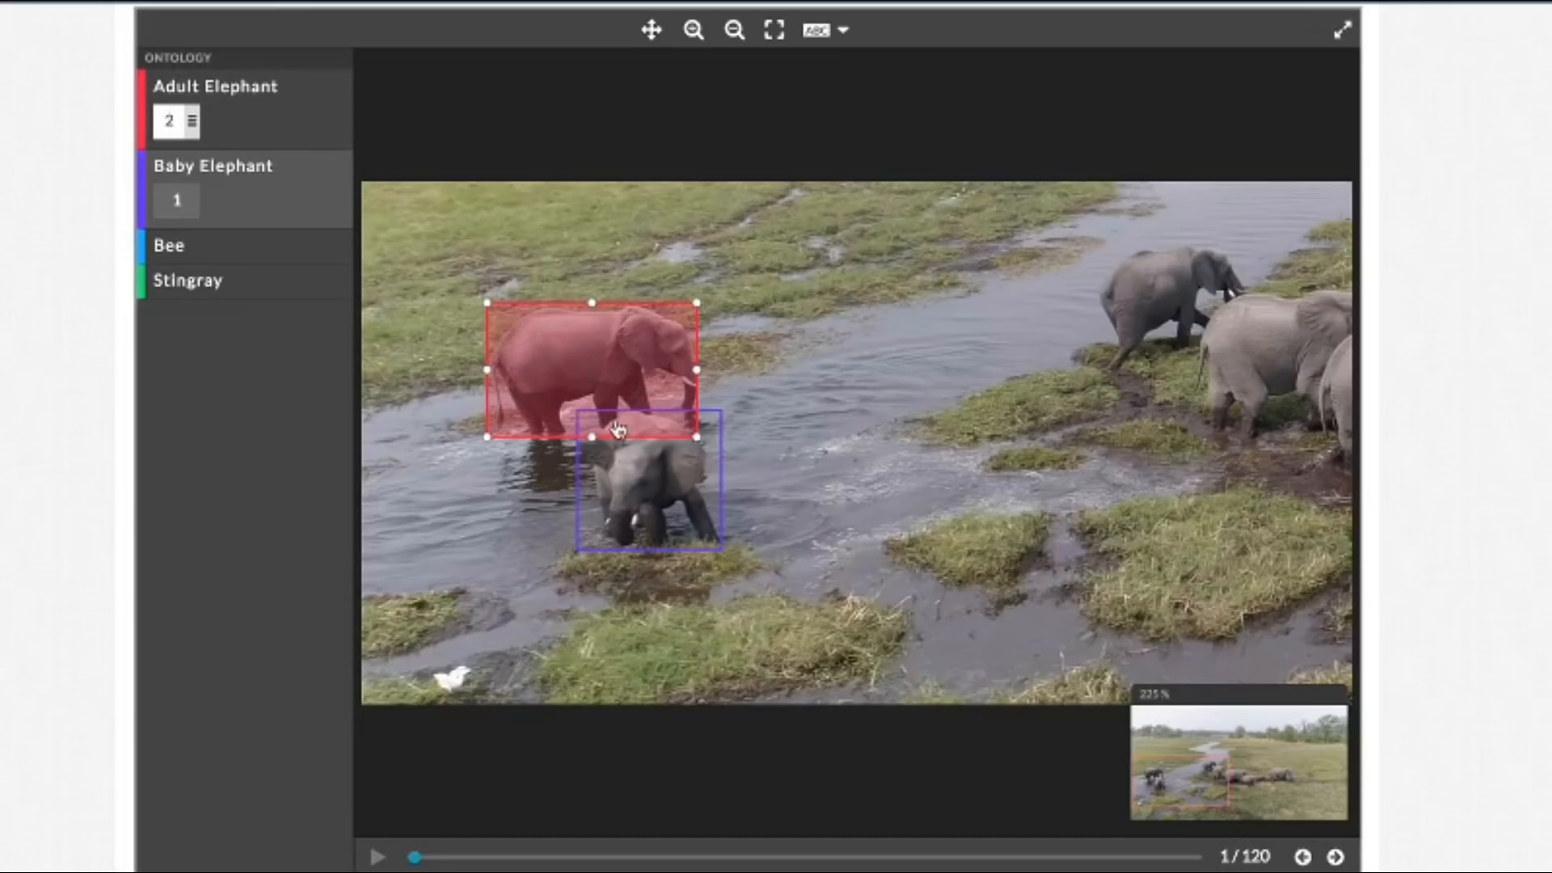
pyautogui.click(833, 30)
pyautogui.click(845, 96)
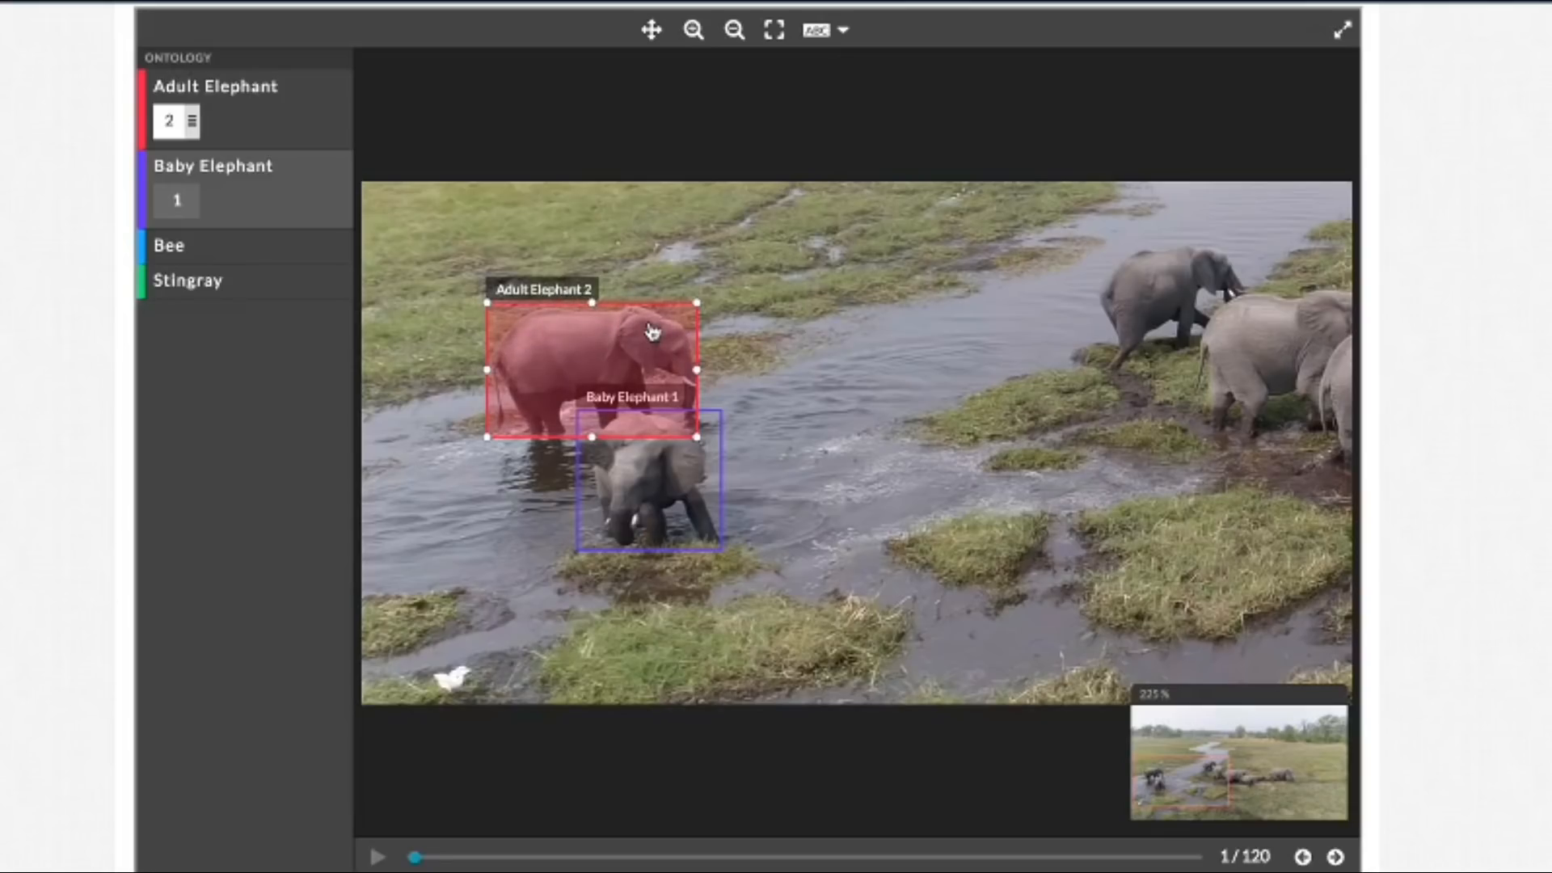
# Step: Draw a second Baby Elephant bounding box around the rearmost elephant of the main herd at the river's edge
pyautogui.click(652, 30)
pyautogui.moveTo(949, 374); pyautogui.dragTo(541, 388)
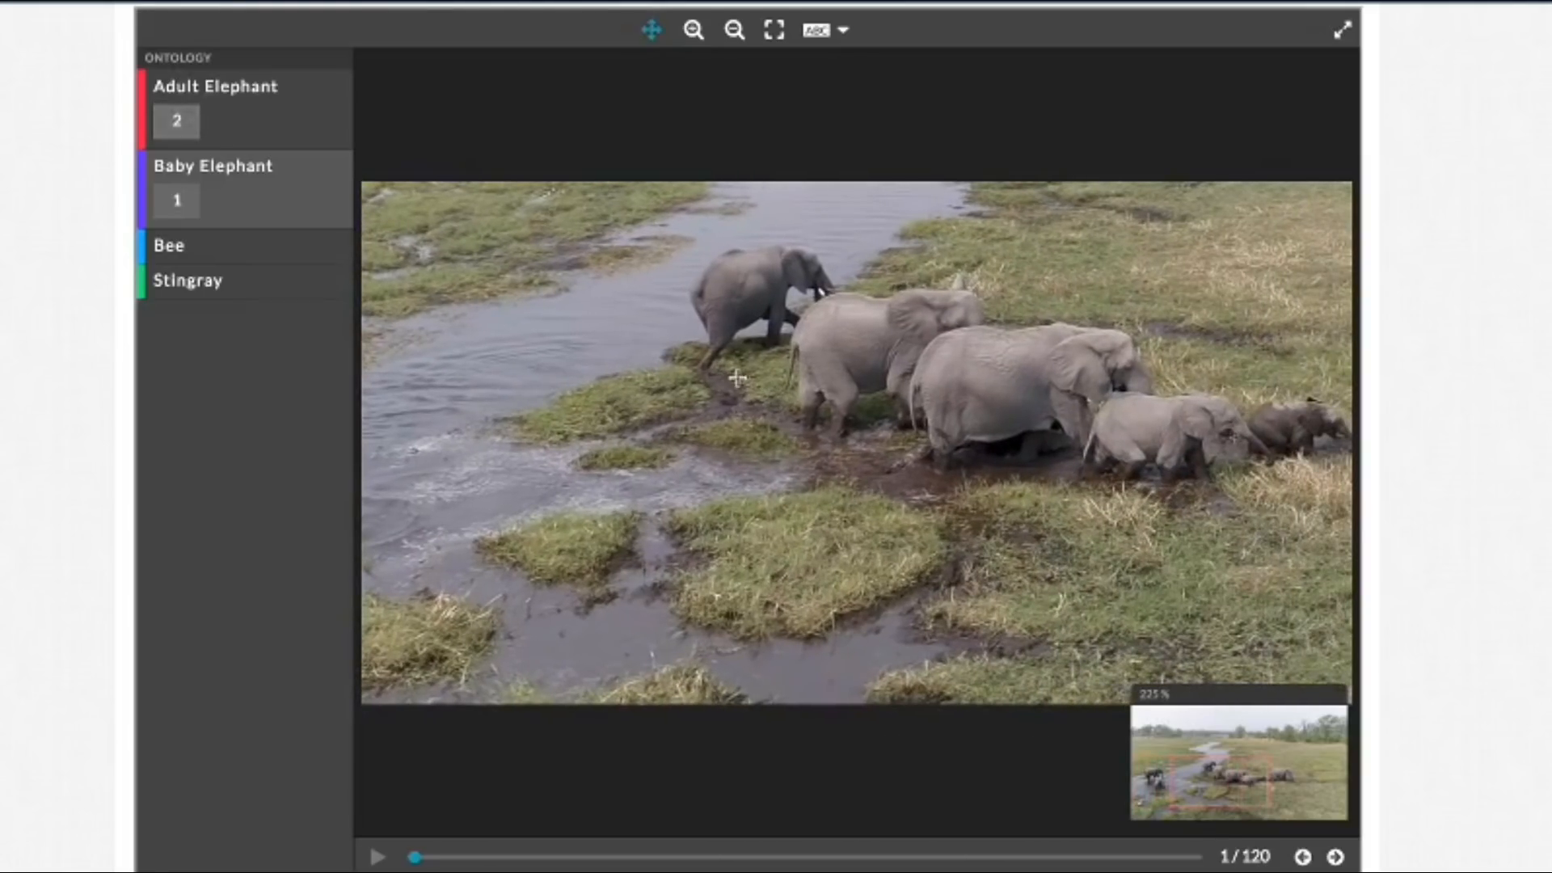
pyautogui.moveTo(741, 469); pyautogui.dragTo(674, 492)
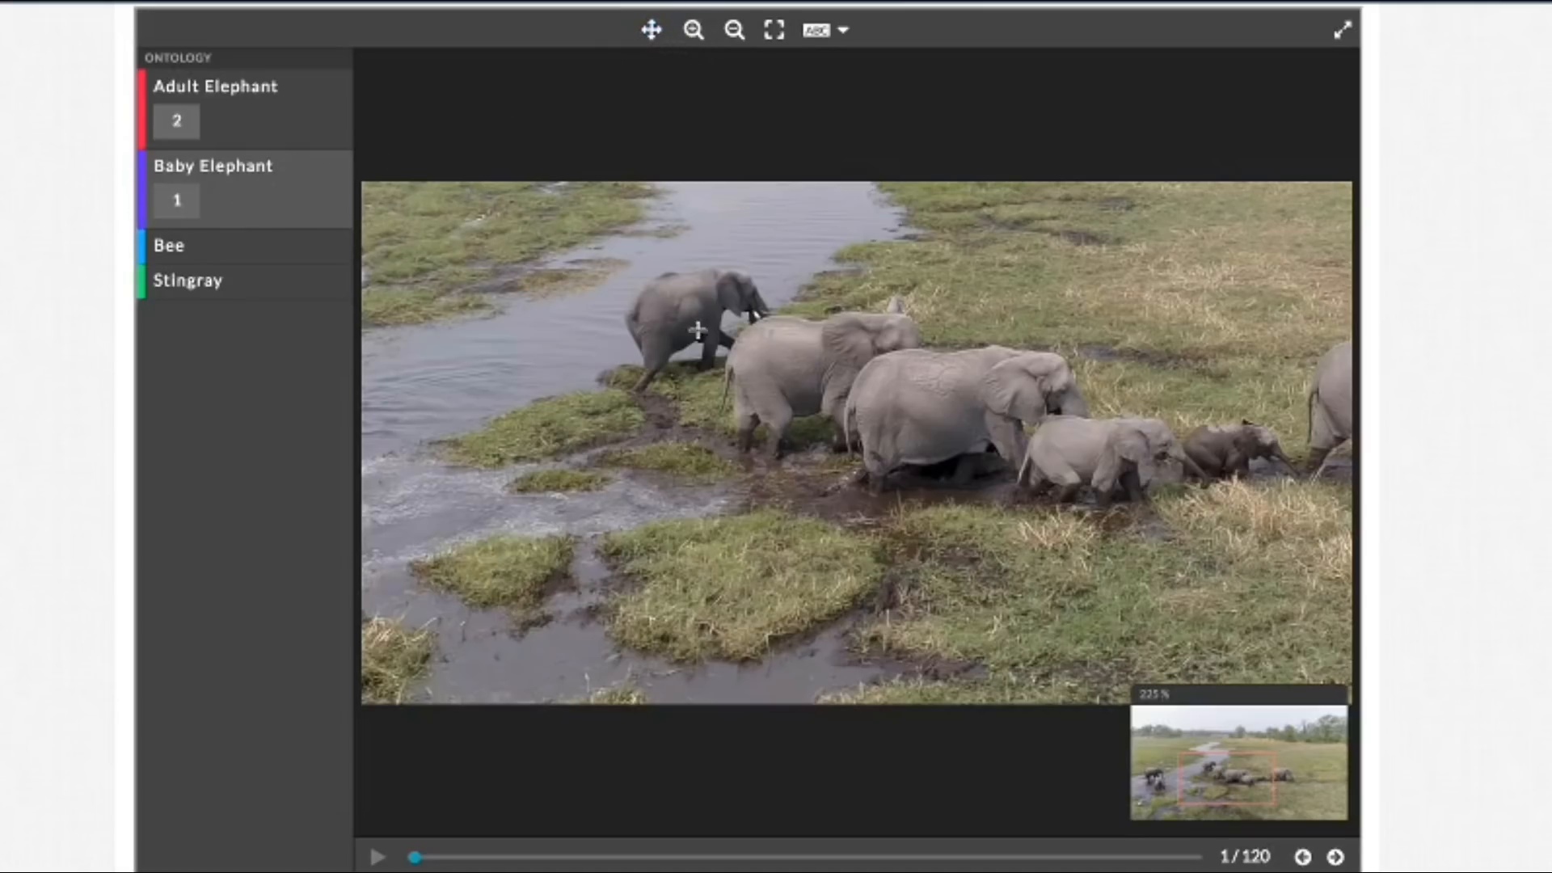
pyautogui.moveTo(622, 269); pyautogui.dragTo(698, 397)
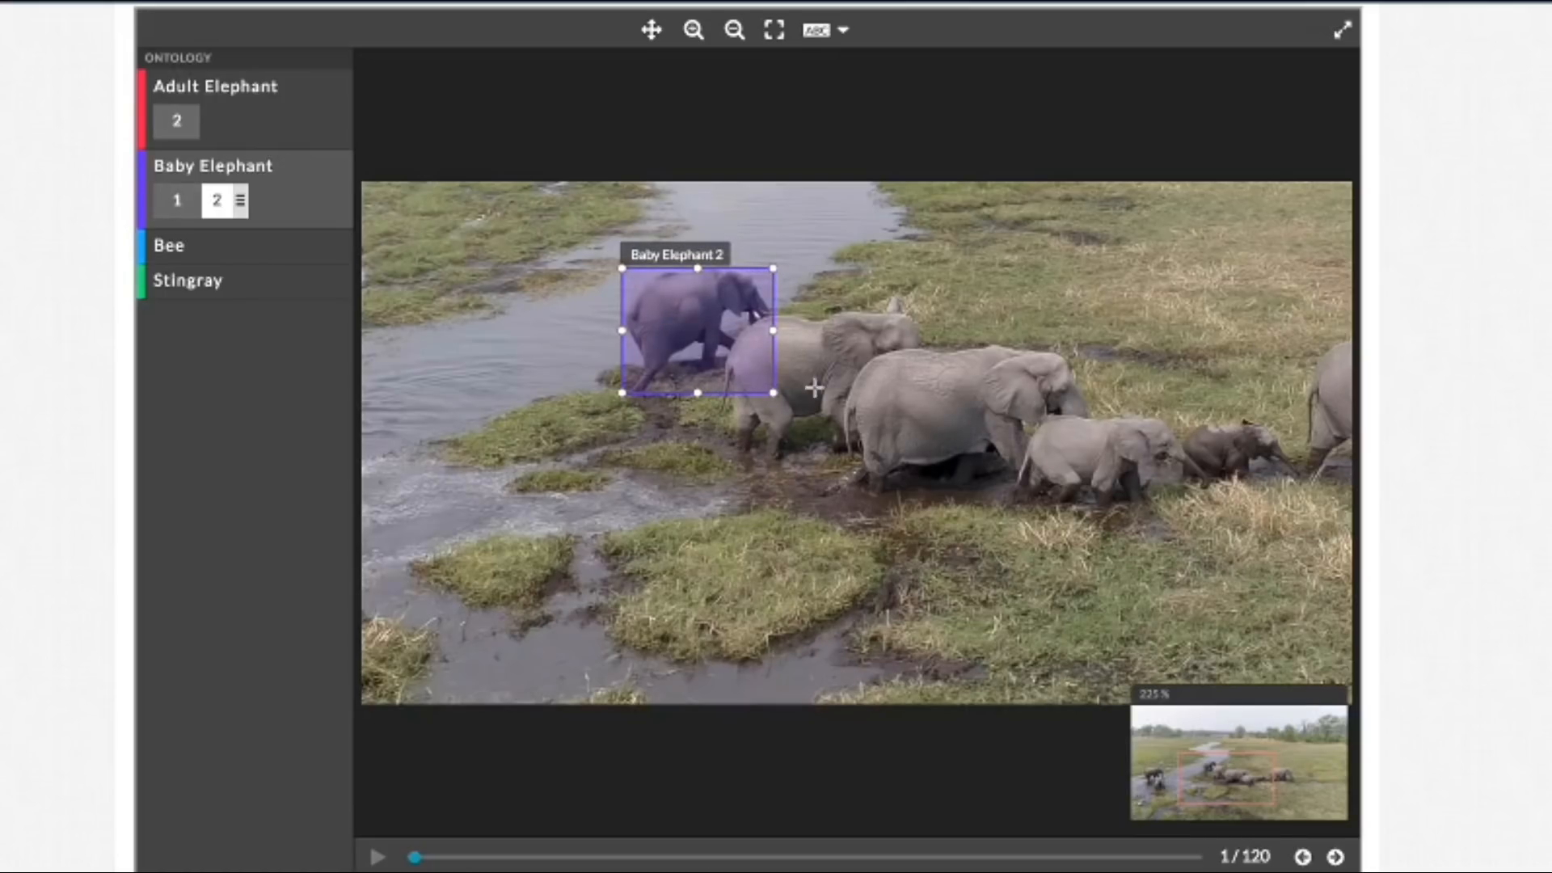
# Step: Draw an Adult Elephant bounding box around the elephant second from the rear of the main herd and refine its edges
pyautogui.click(273, 115)
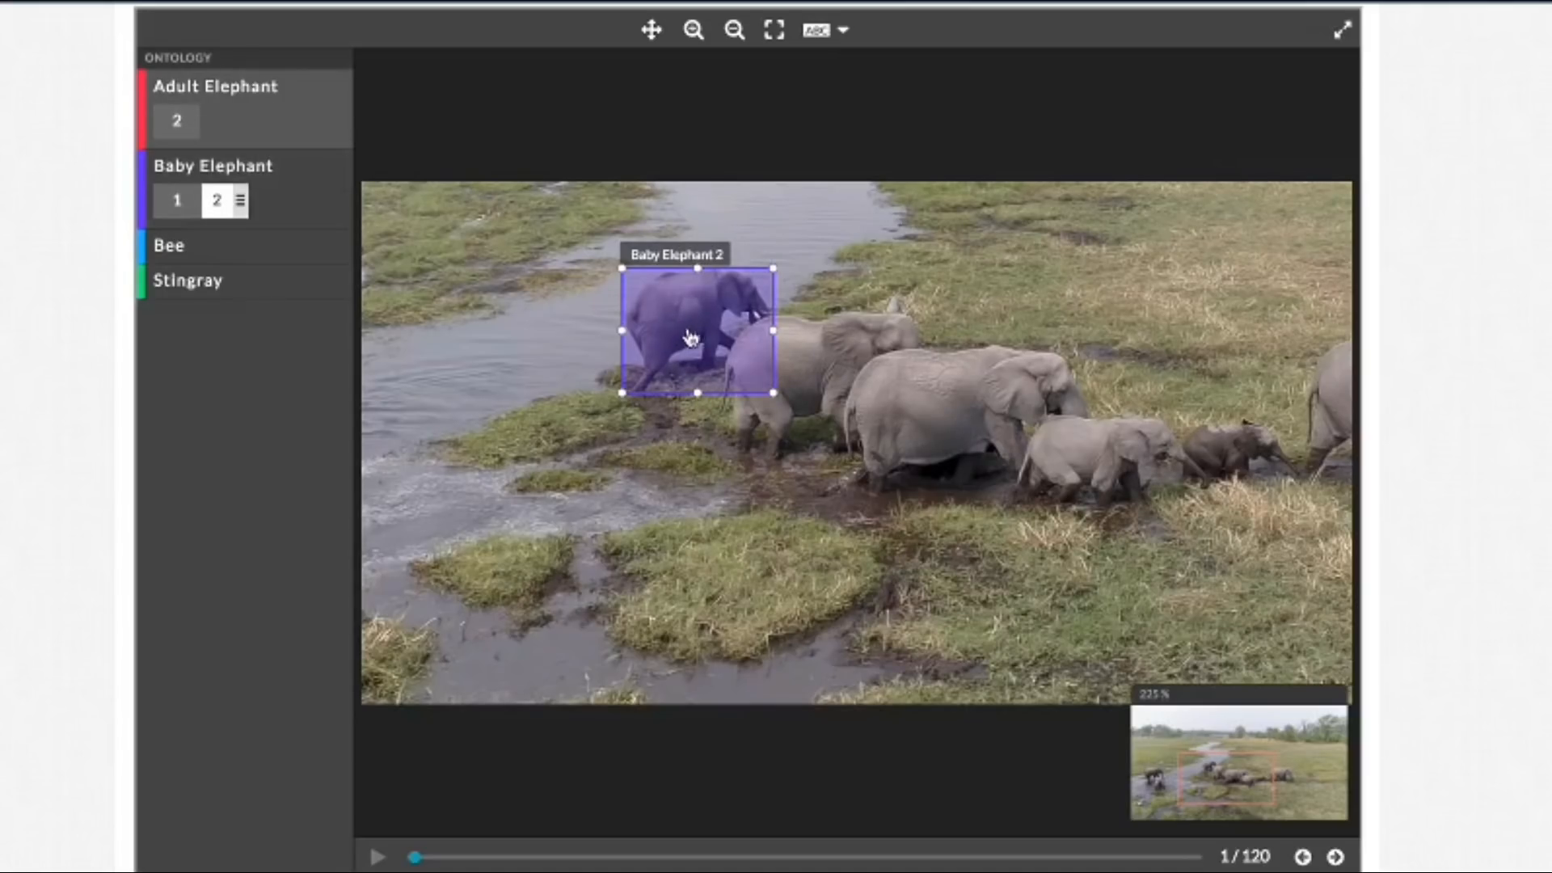
pyautogui.moveTo(720, 469); pyautogui.dragTo(925, 293)
pyautogui.moveTo(716, 468); pyautogui.dragTo(716, 464)
pyautogui.moveTo(821, 294); pyautogui.dragTo(828, 291)
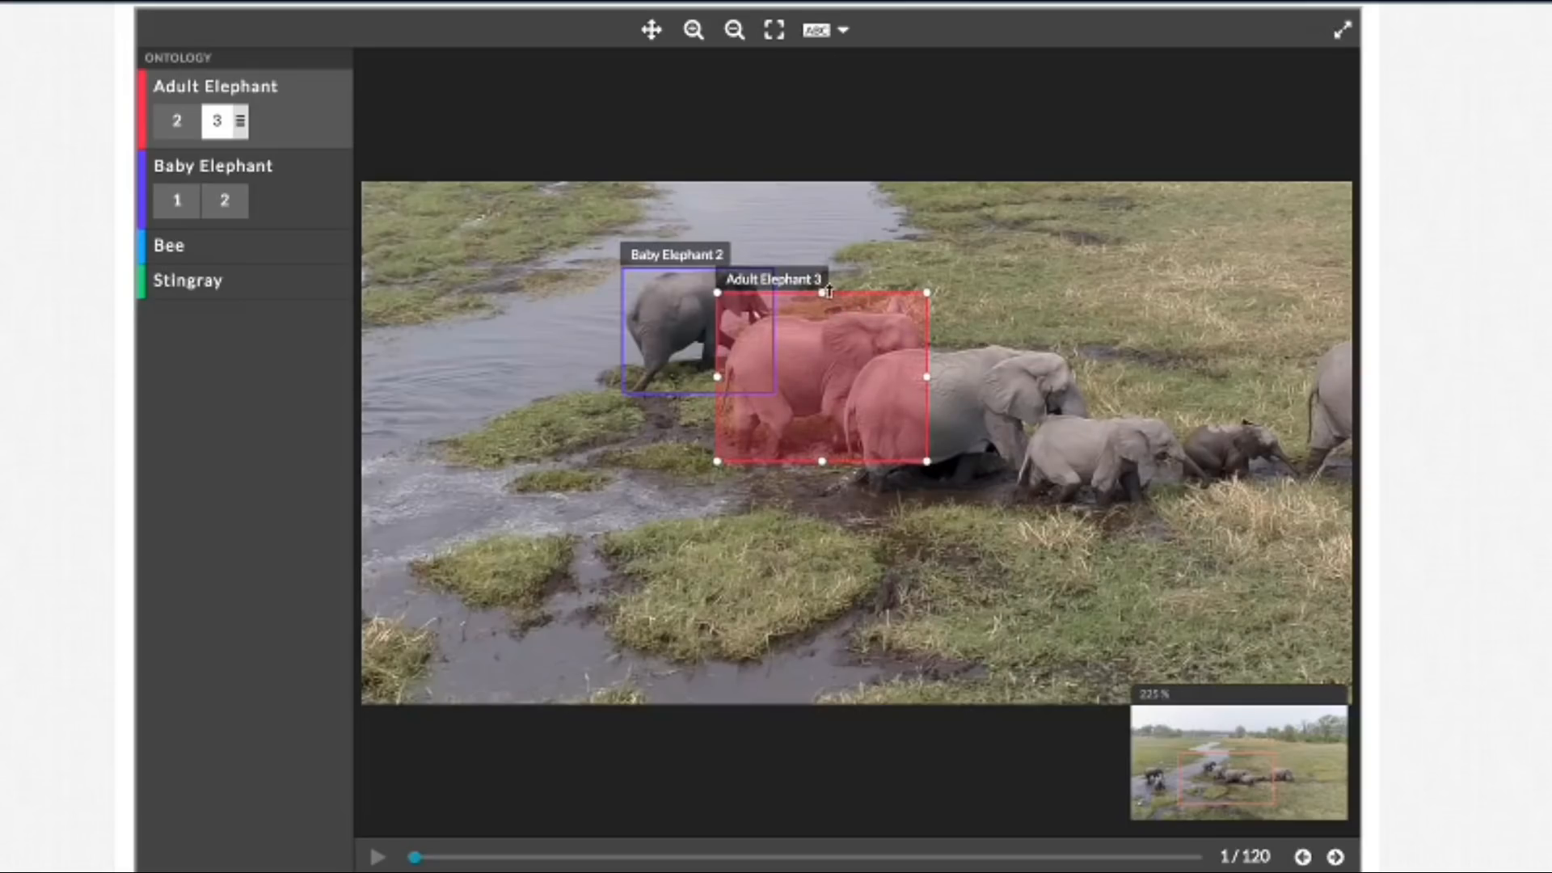
# Step: Draw an Adult Elephant bounding box around the large elephant third from the rear of the main herd and tighten its edges
pyautogui.moveTo(1123, 335); pyautogui.dragTo(844, 502)
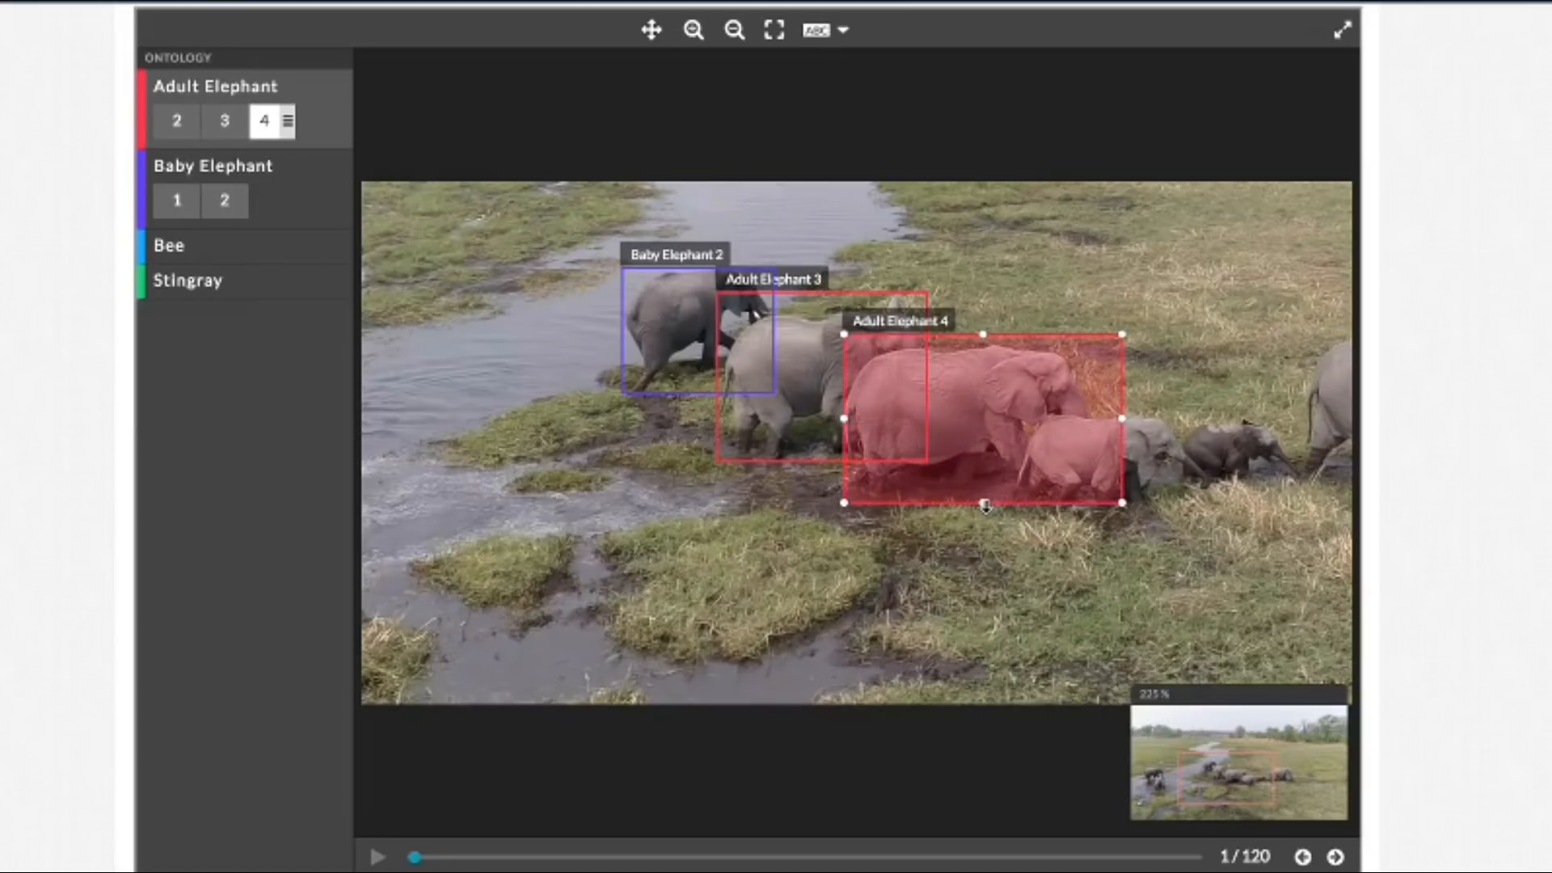
pyautogui.moveTo(984, 504); pyautogui.dragTo(984, 499)
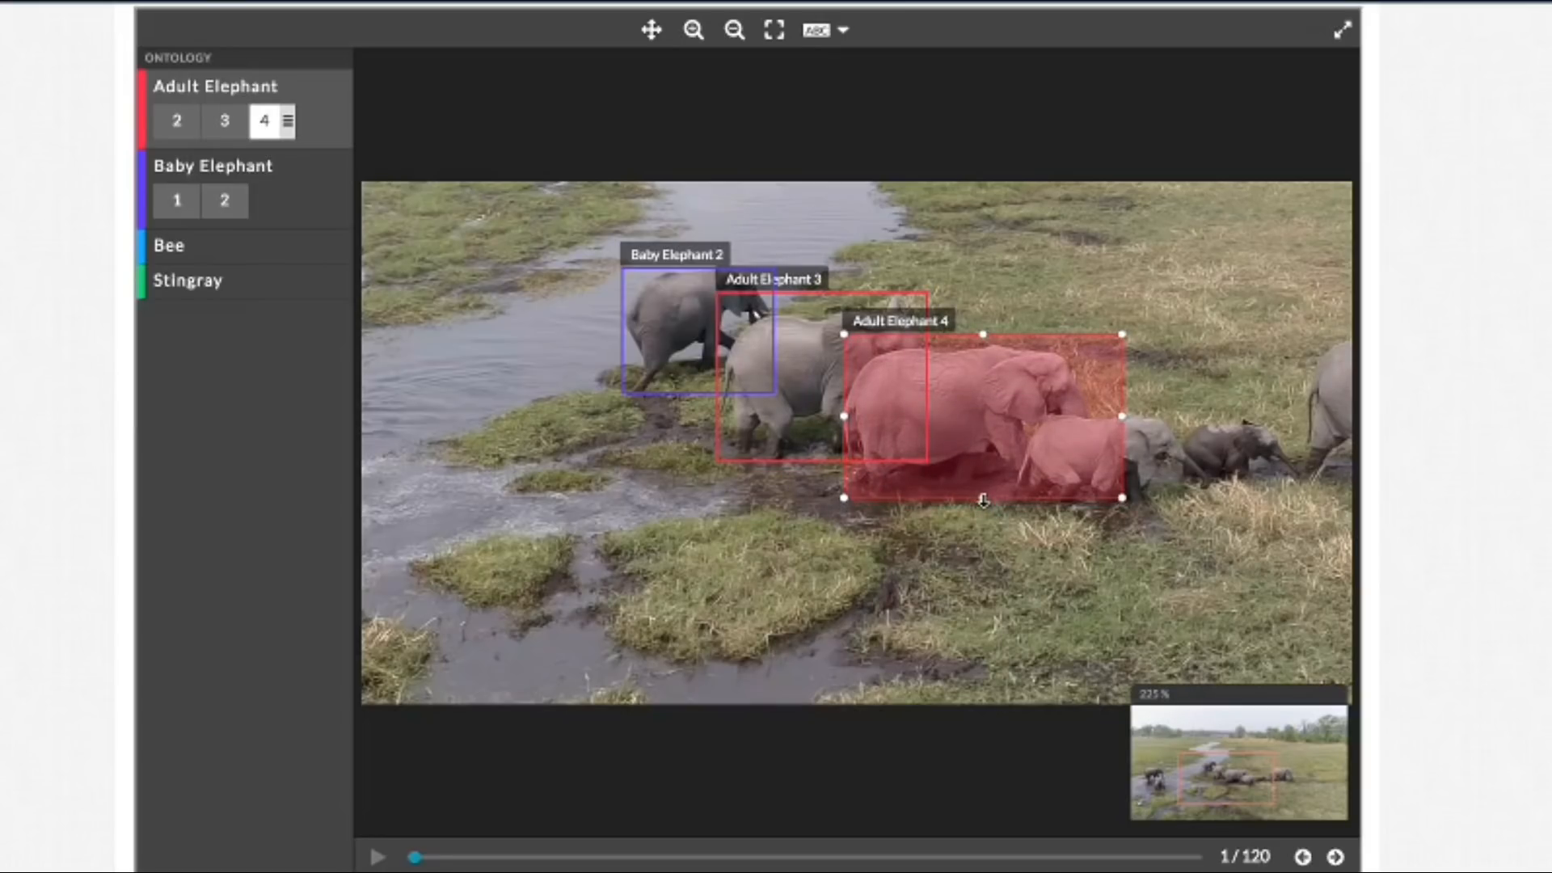
pyautogui.press('Escape')
pyautogui.click(1120, 420)
pyautogui.click(1123, 427)
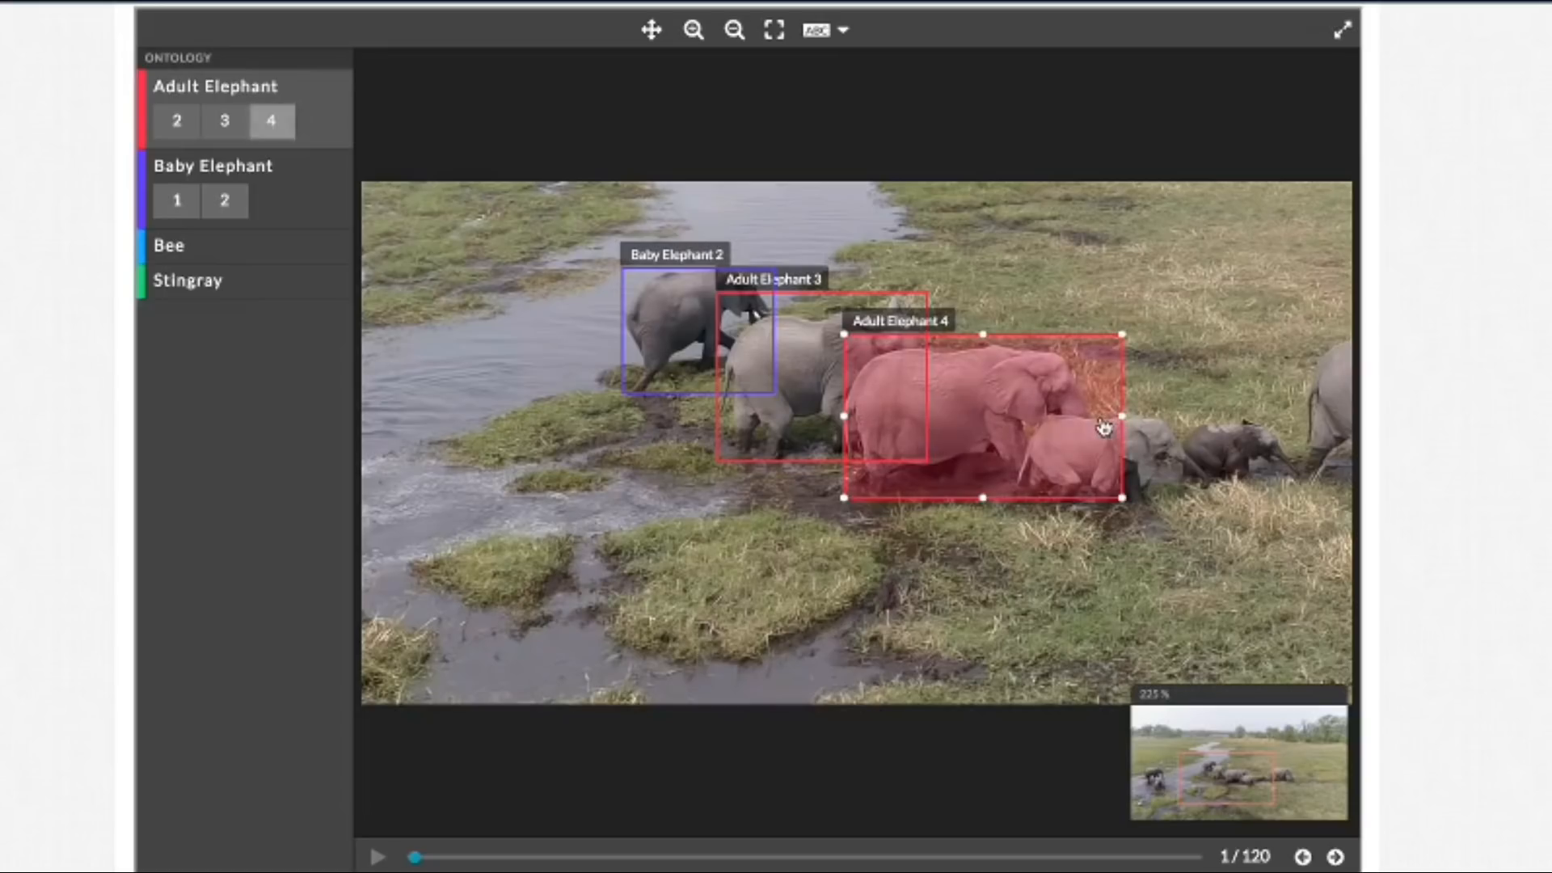
pyautogui.moveTo(1122, 416); pyautogui.dragTo(1094, 416)
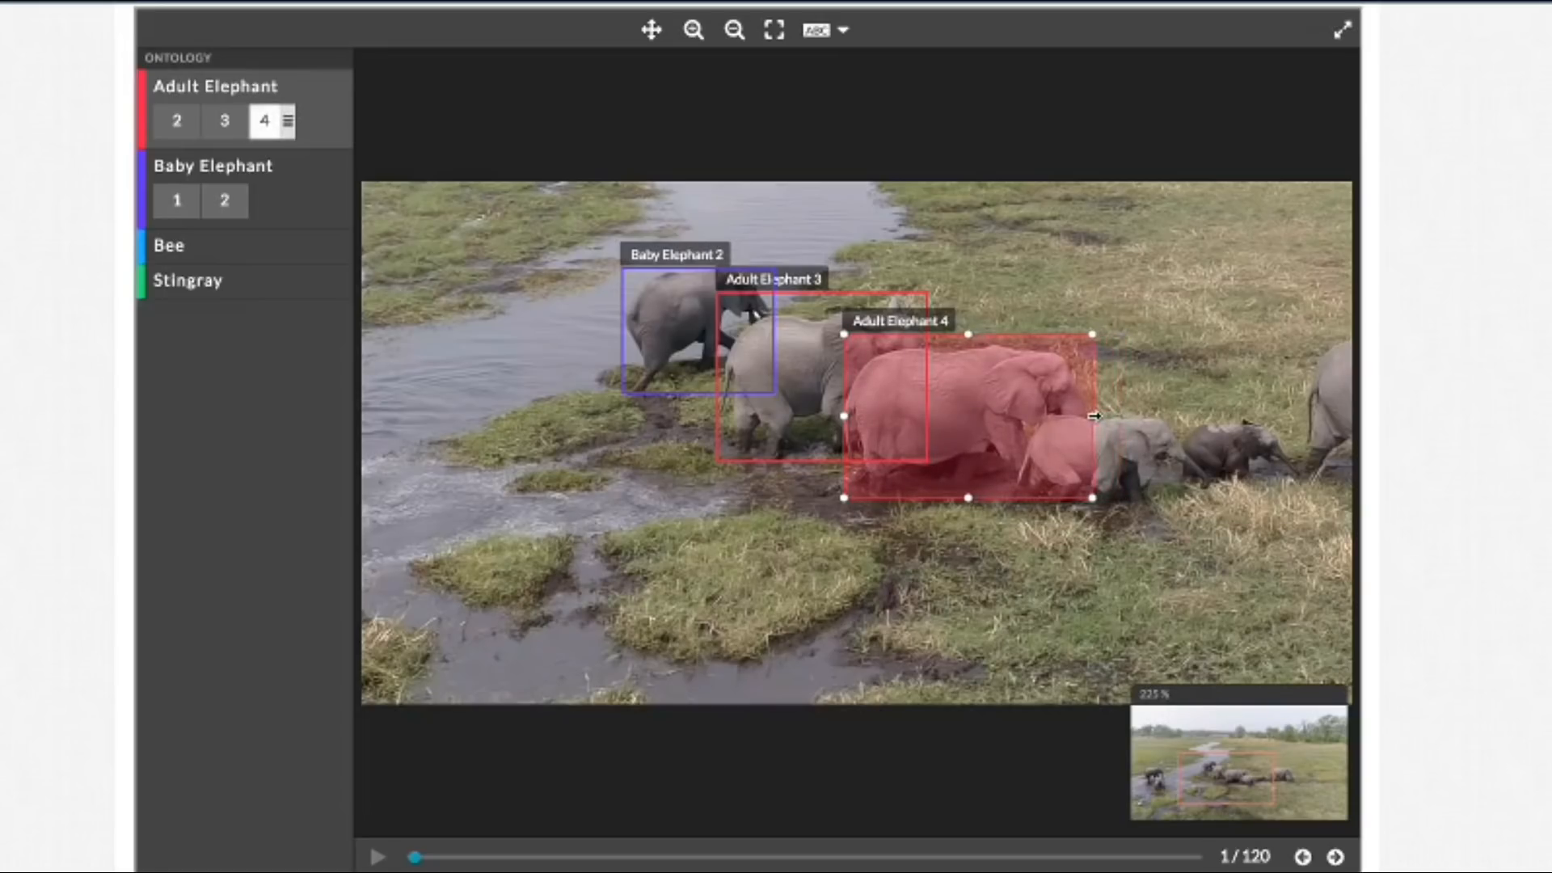
pyautogui.moveTo(968, 333); pyautogui.dragTo(968, 341)
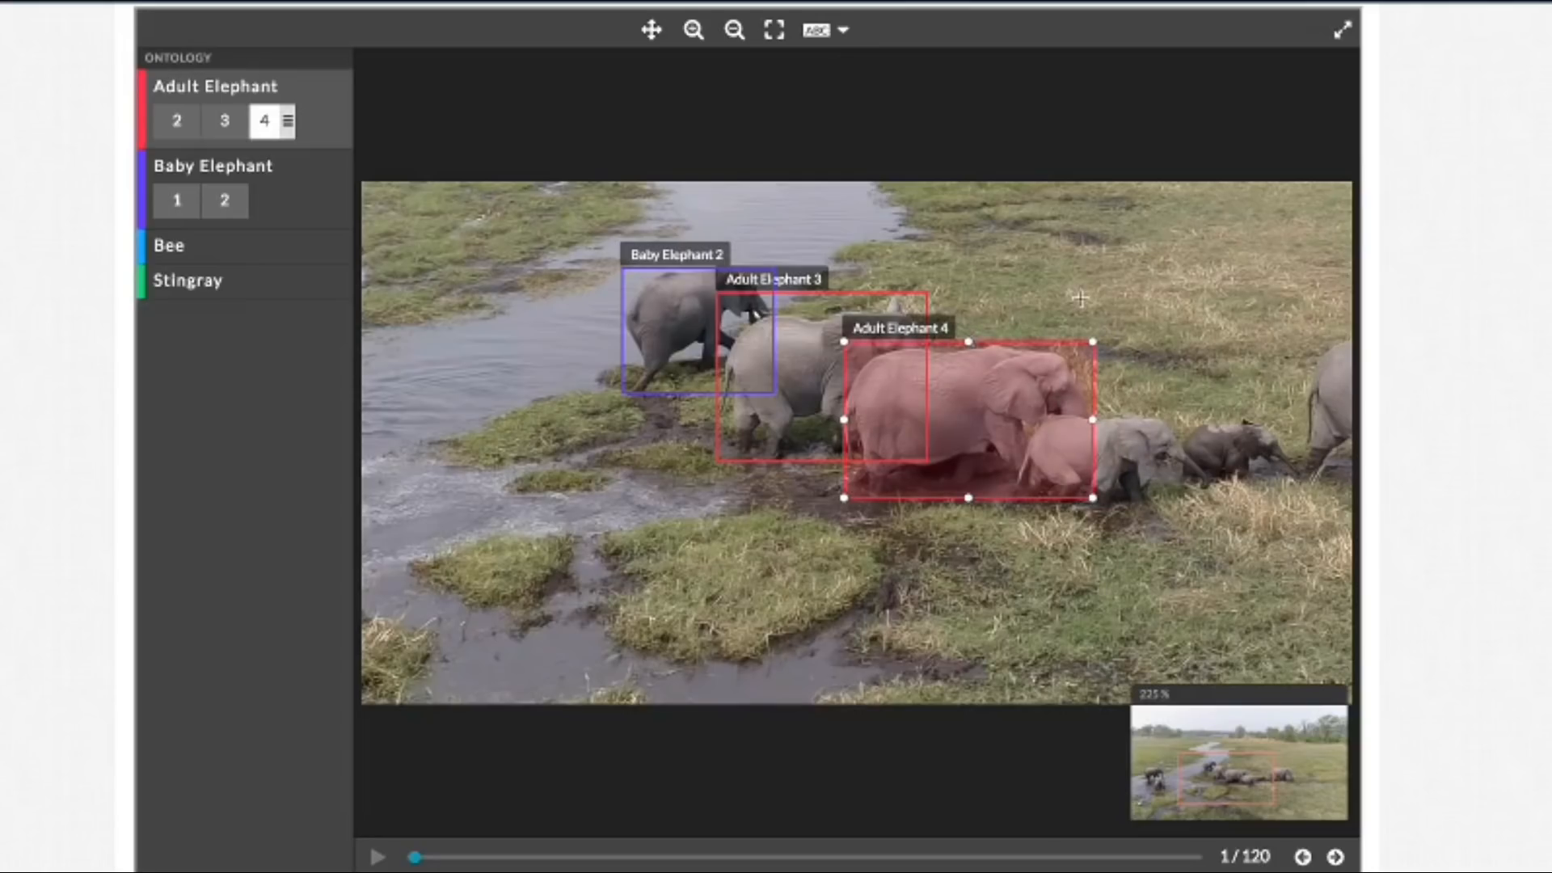
# Step: Draw a Baby Elephant bounding box around the light grey calf walking in front of the large adult and tighten its edges
pyautogui.click(651, 30)
pyautogui.moveTo(1173, 236); pyautogui.dragTo(880, 228)
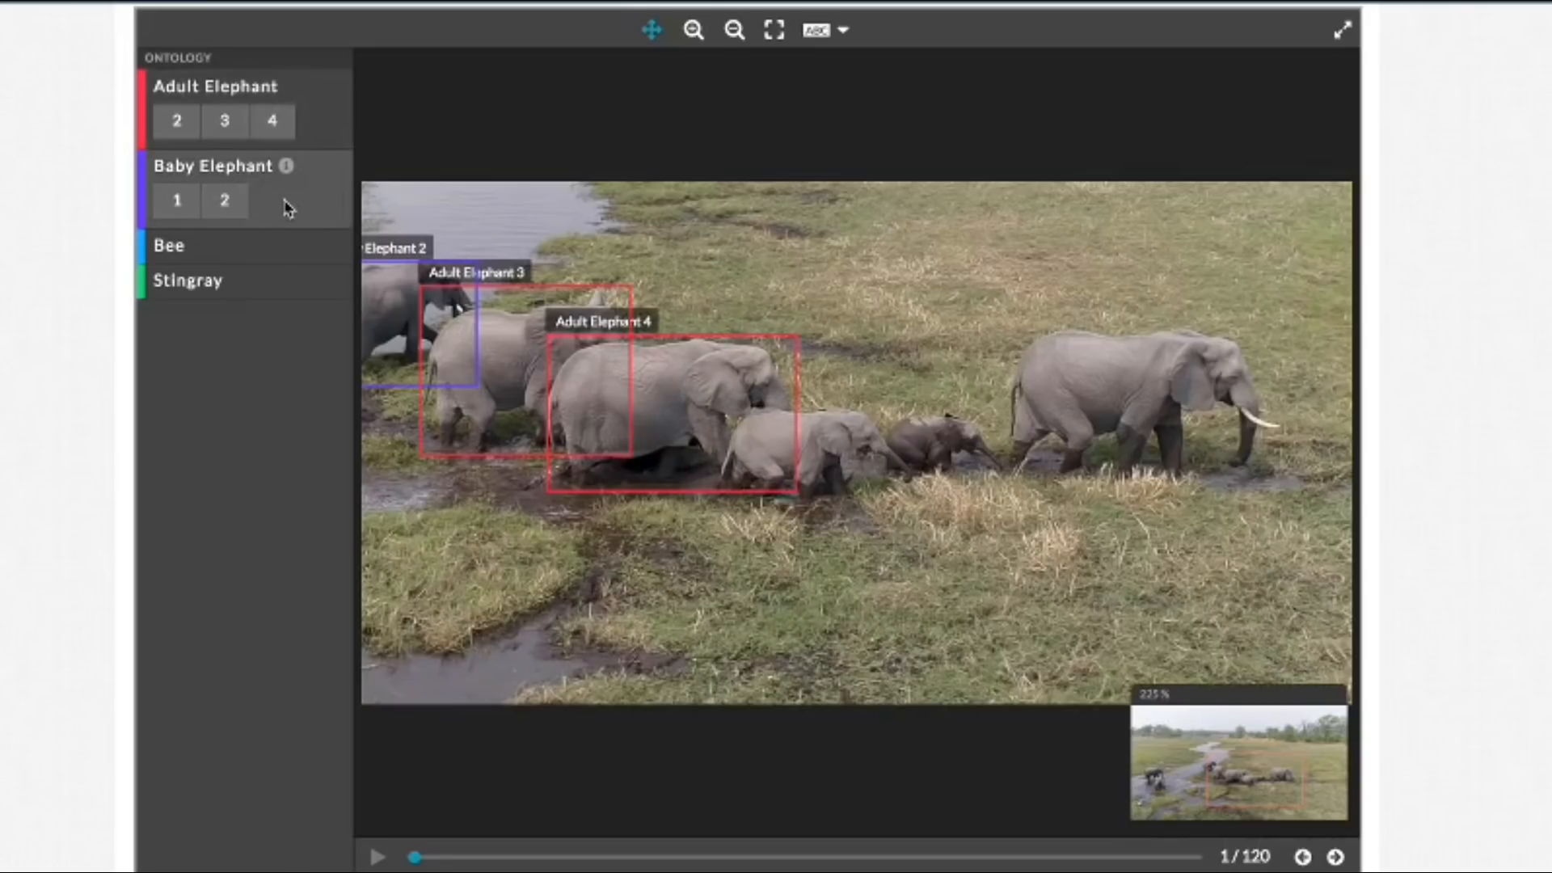
pyautogui.click(651, 30)
pyautogui.moveTo(914, 507); pyautogui.dragTo(709, 412)
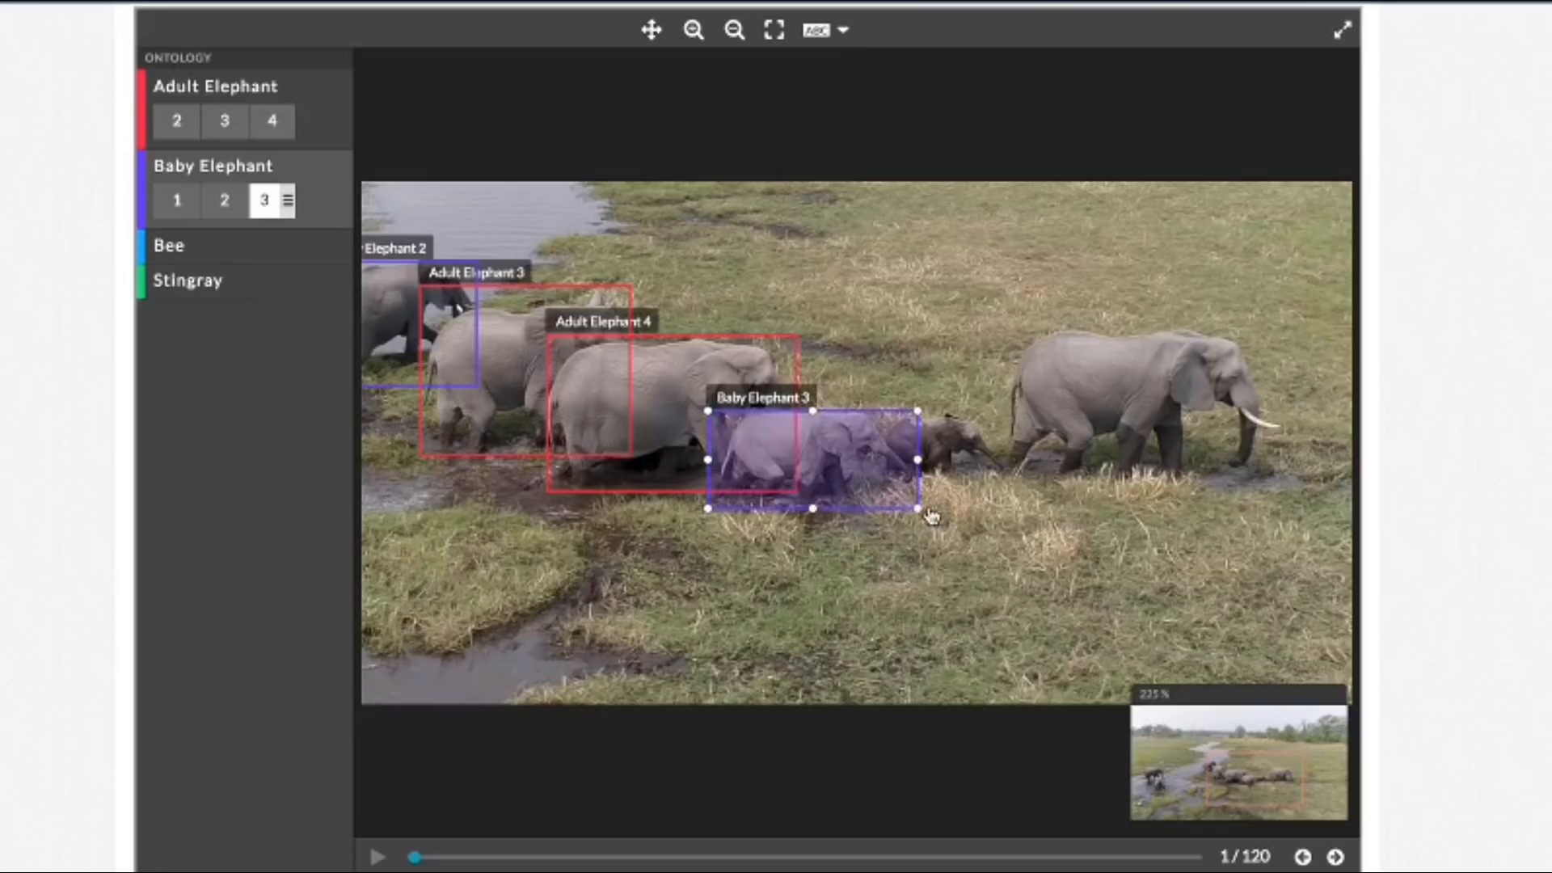
pyautogui.moveTo(919, 509)
pyautogui.mouseDown()
pyautogui.moveTo(937, 509)
pyautogui.moveTo(919, 511)
pyautogui.mouseUp()
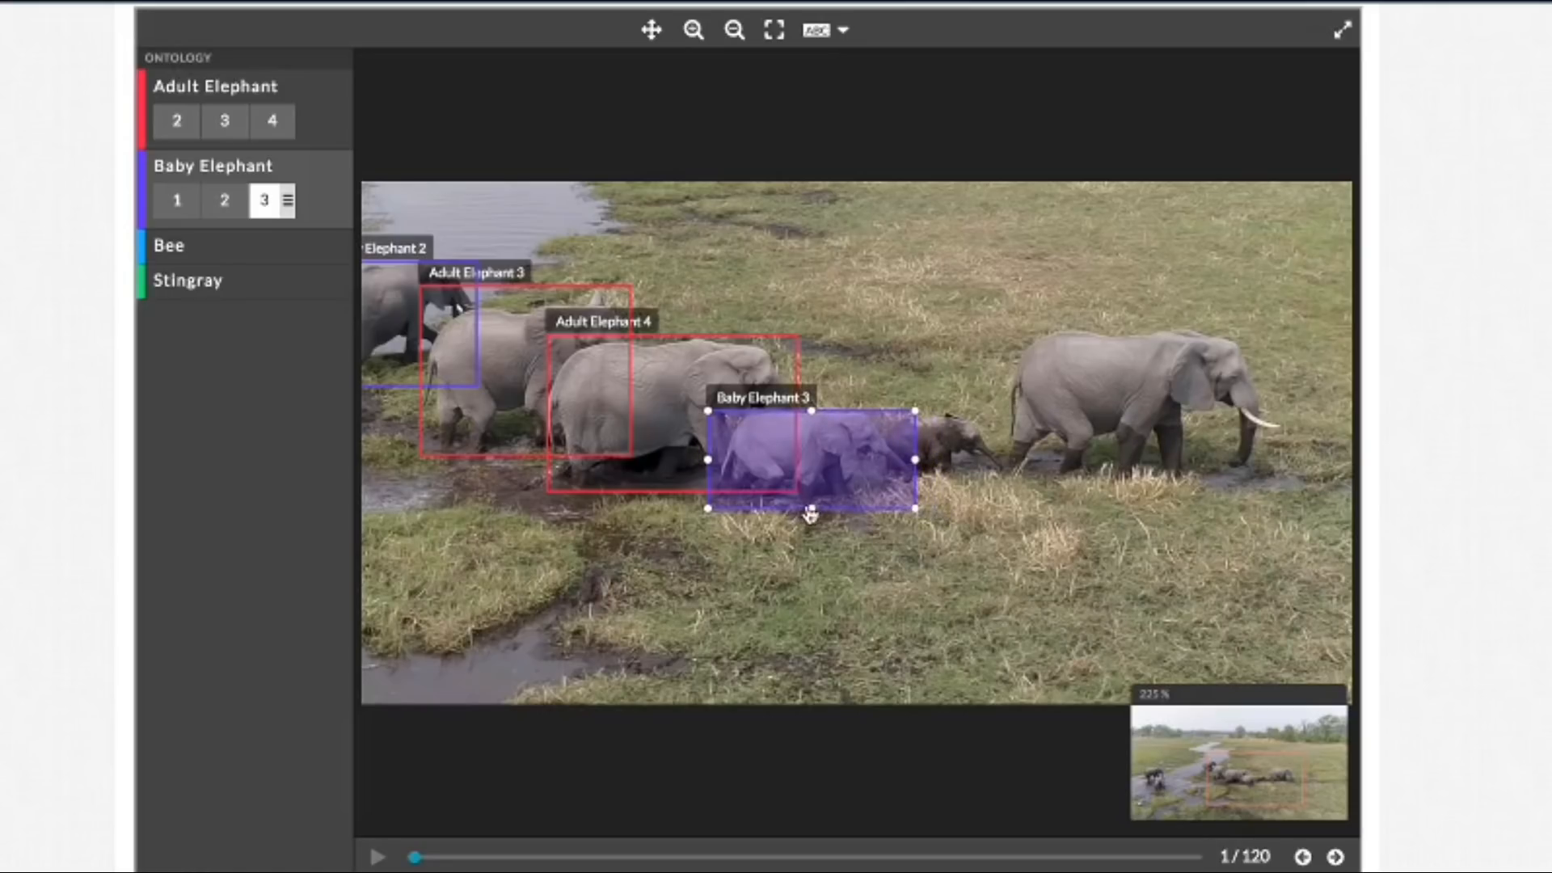
pyautogui.moveTo(810, 524); pyautogui.dragTo(809, 518)
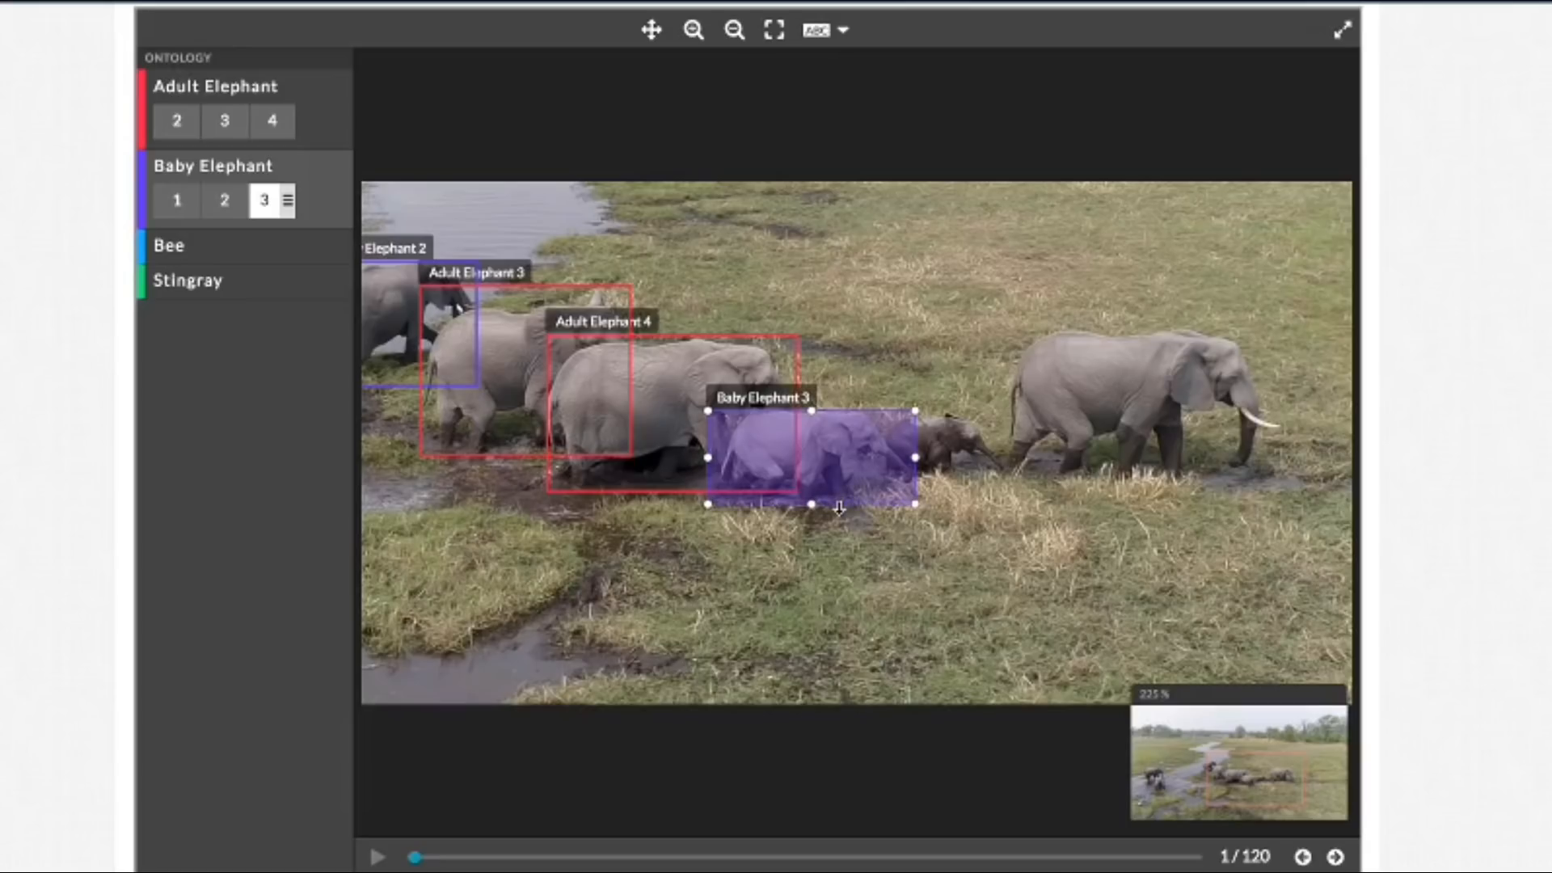
pyautogui.moveTo(707, 459); pyautogui.dragTo(715, 459)
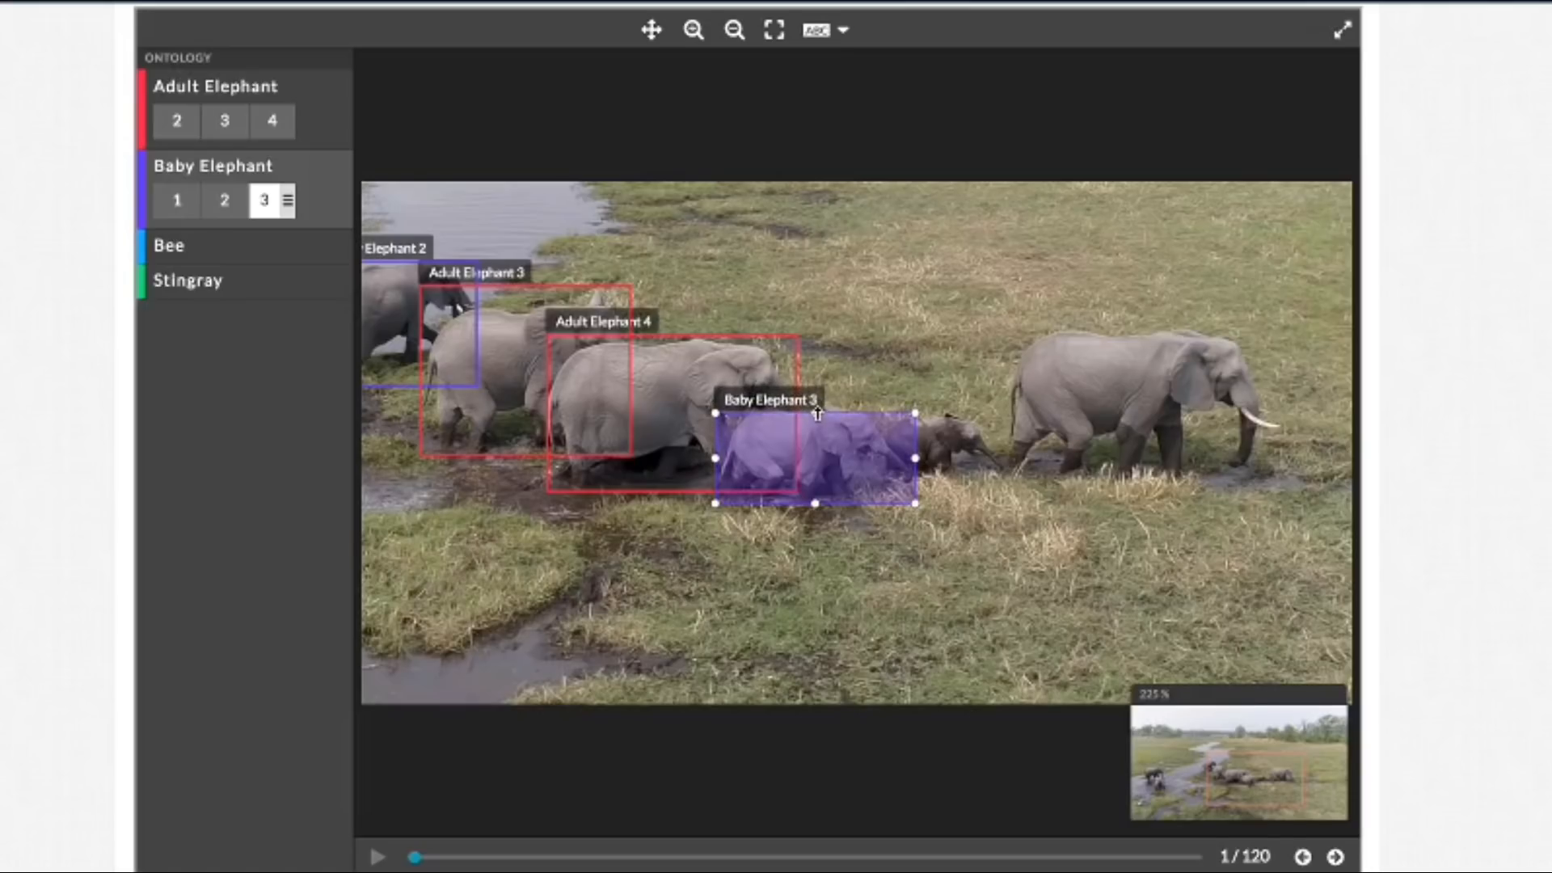
pyautogui.moveTo(817, 411); pyautogui.dragTo(817, 409)
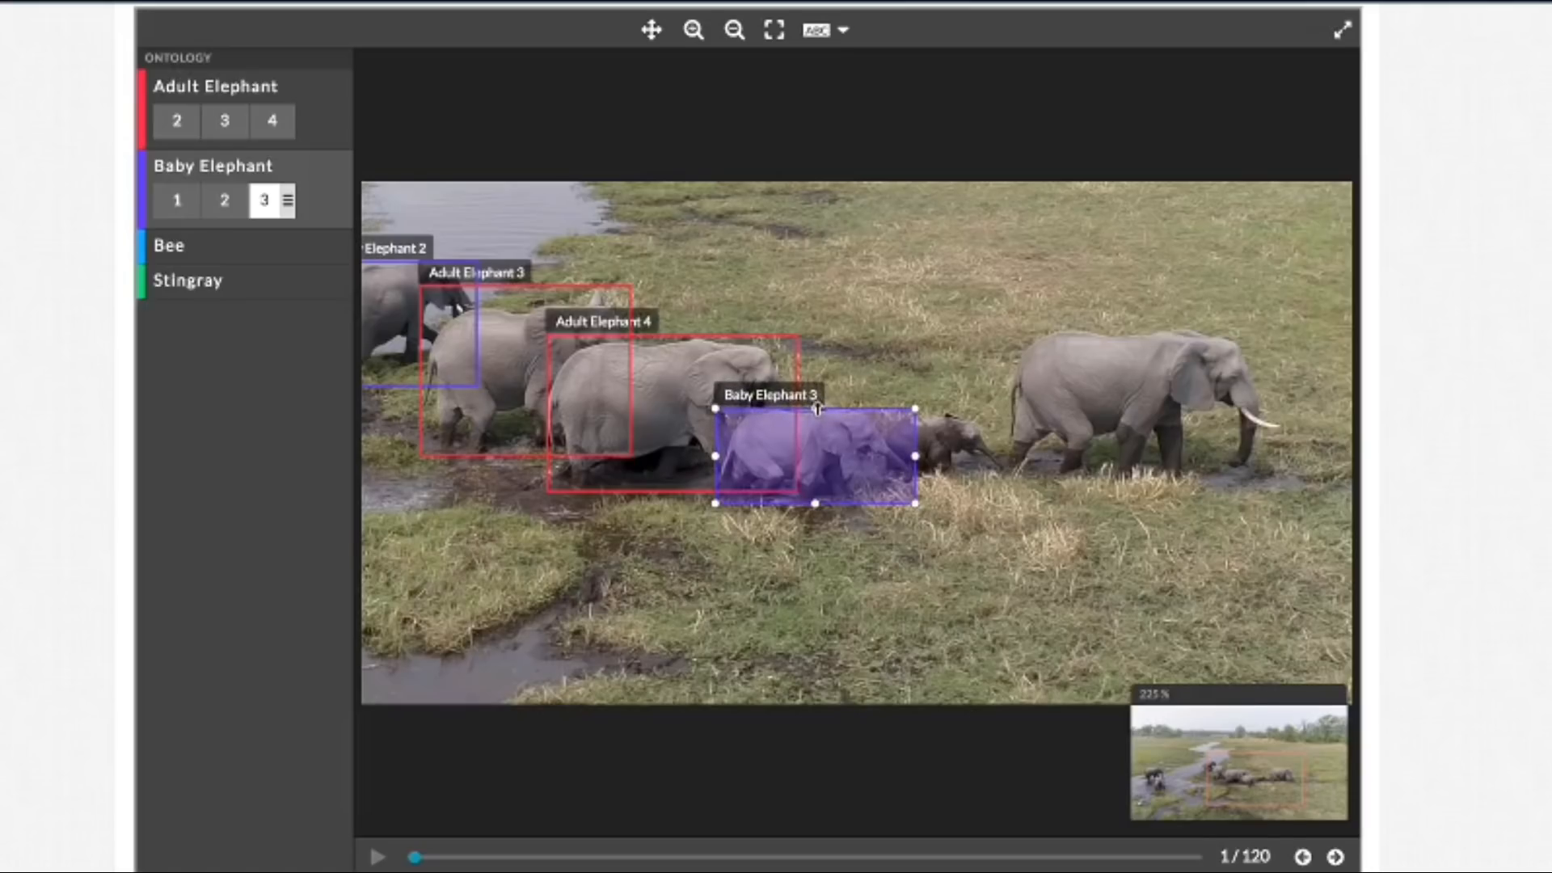
# Step: Draw a Baby Elephant bounding box around the small dark calf behind the lead elephant and trim it to the animal's outline
pyautogui.click(1005, 412)
pyautogui.moveTo(1006, 412); pyautogui.dragTo(887, 488)
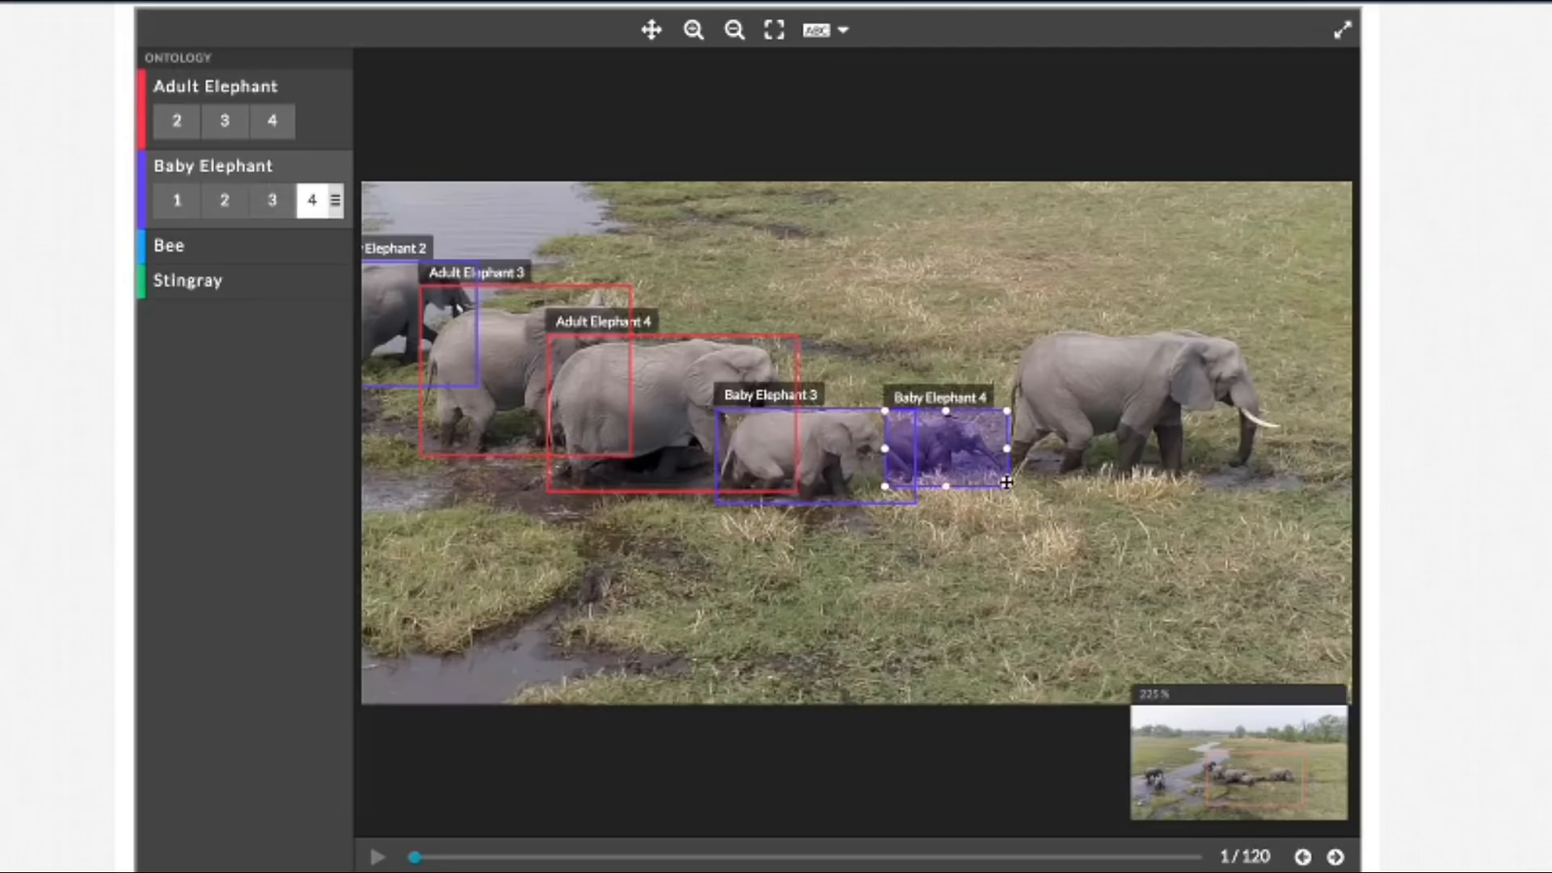
pyautogui.moveTo(1010, 487); pyautogui.dragTo(1006, 477)
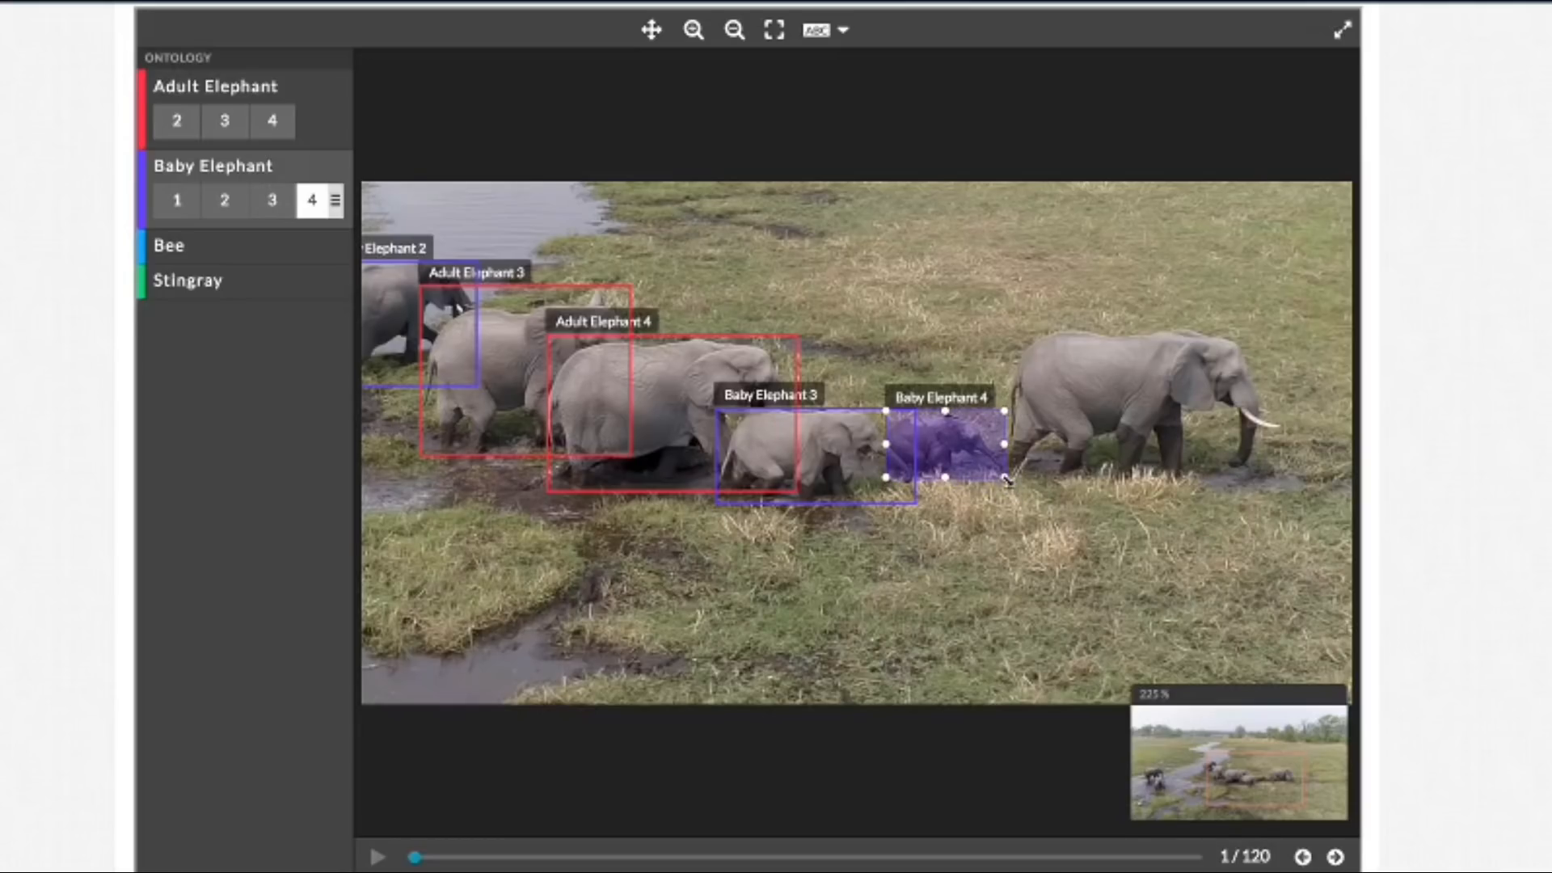
pyautogui.moveTo(950, 410); pyautogui.dragTo(950, 417)
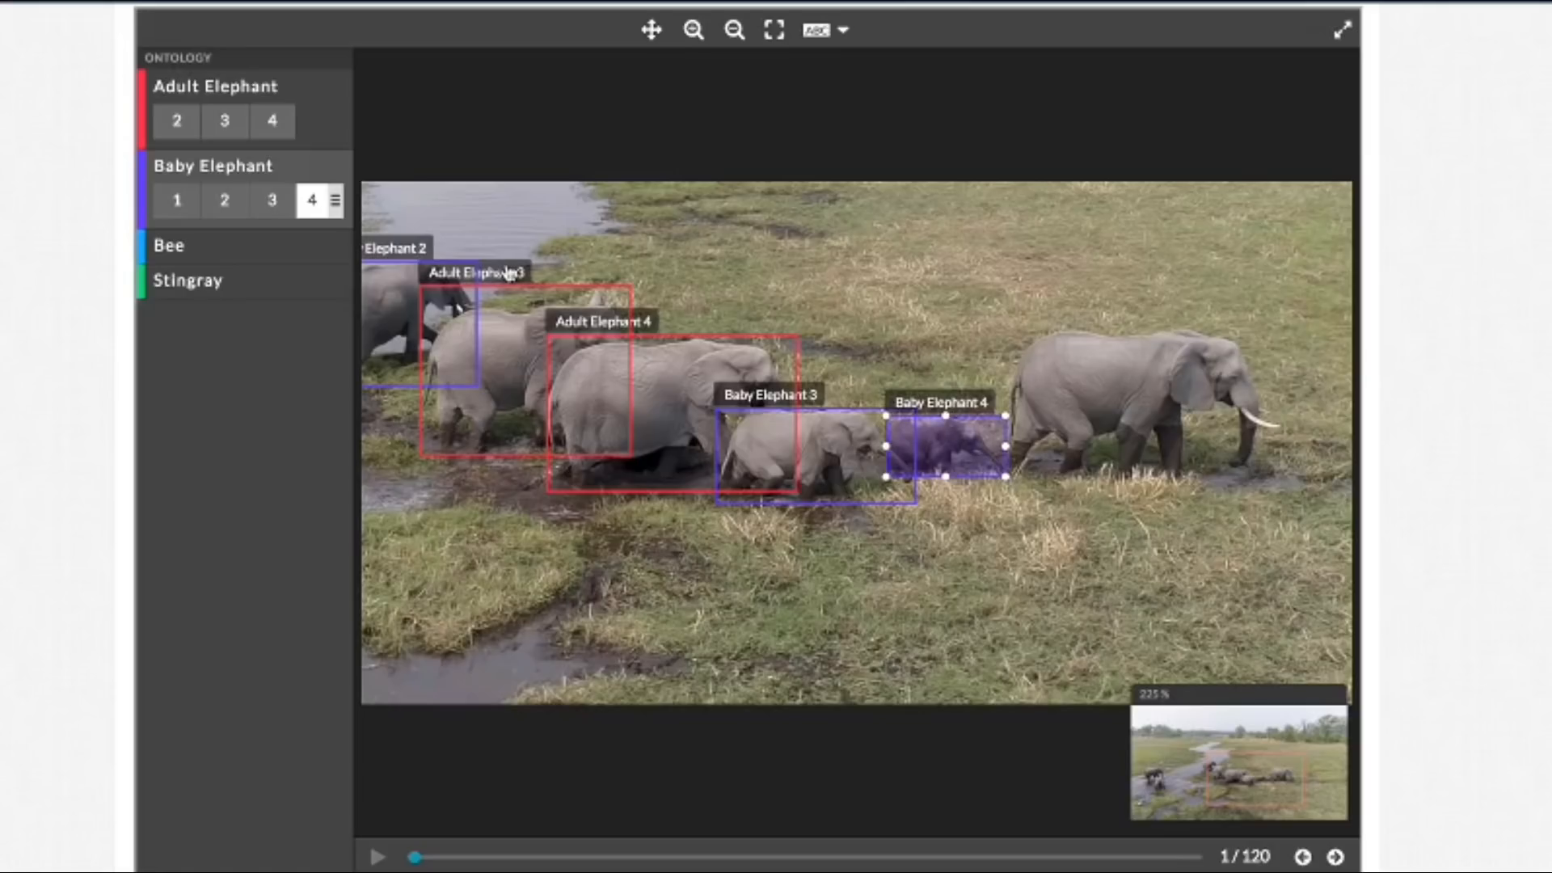
# Step: Draw an Adult Elephant bounding box around the tusked elephant leading the main herd
pyautogui.click(654, 33)
pyautogui.moveTo(899, 222); pyautogui.dragTo(624, 219)
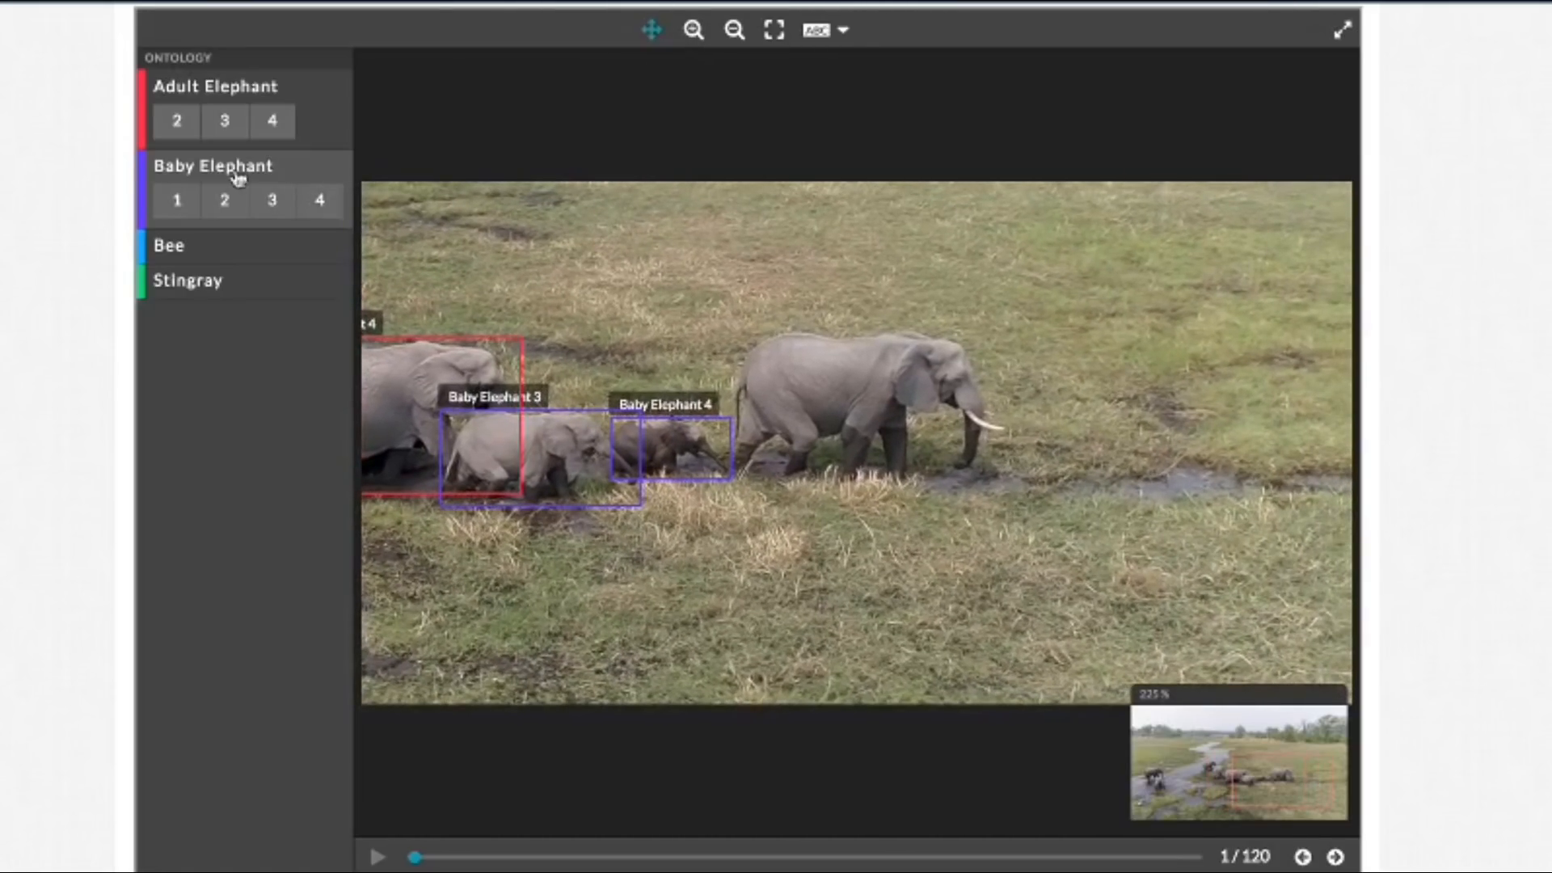
pyautogui.click(651, 30)
pyautogui.moveTo(725, 330); pyautogui.dragTo(1006, 484)
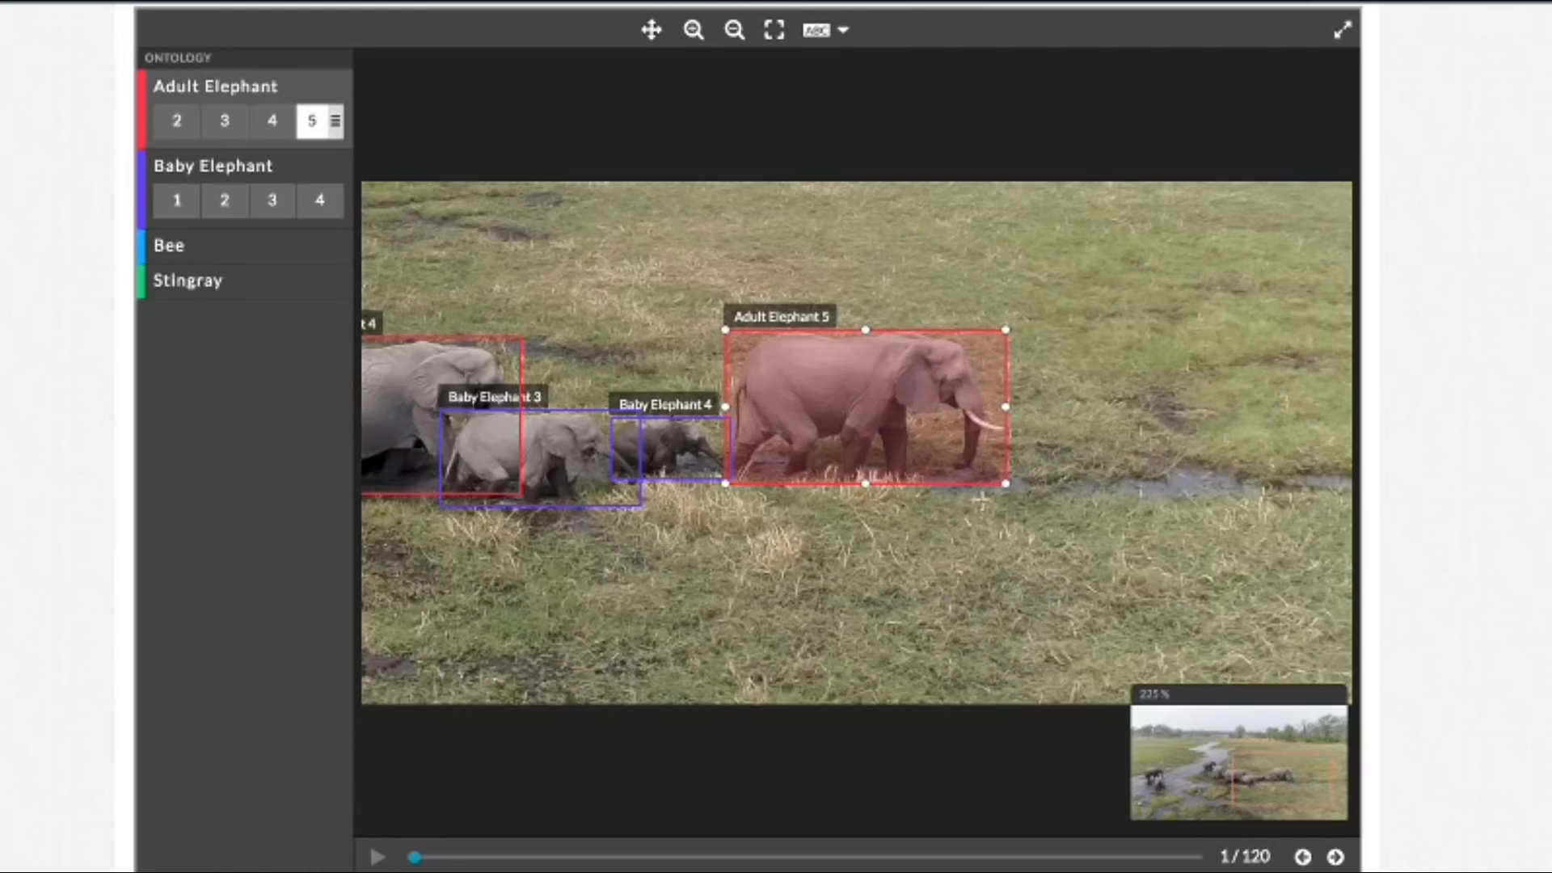
# Step: Examine the distant animals along the tree line in the background and reframe the image to show the whole frame
pyautogui.click(651, 30)
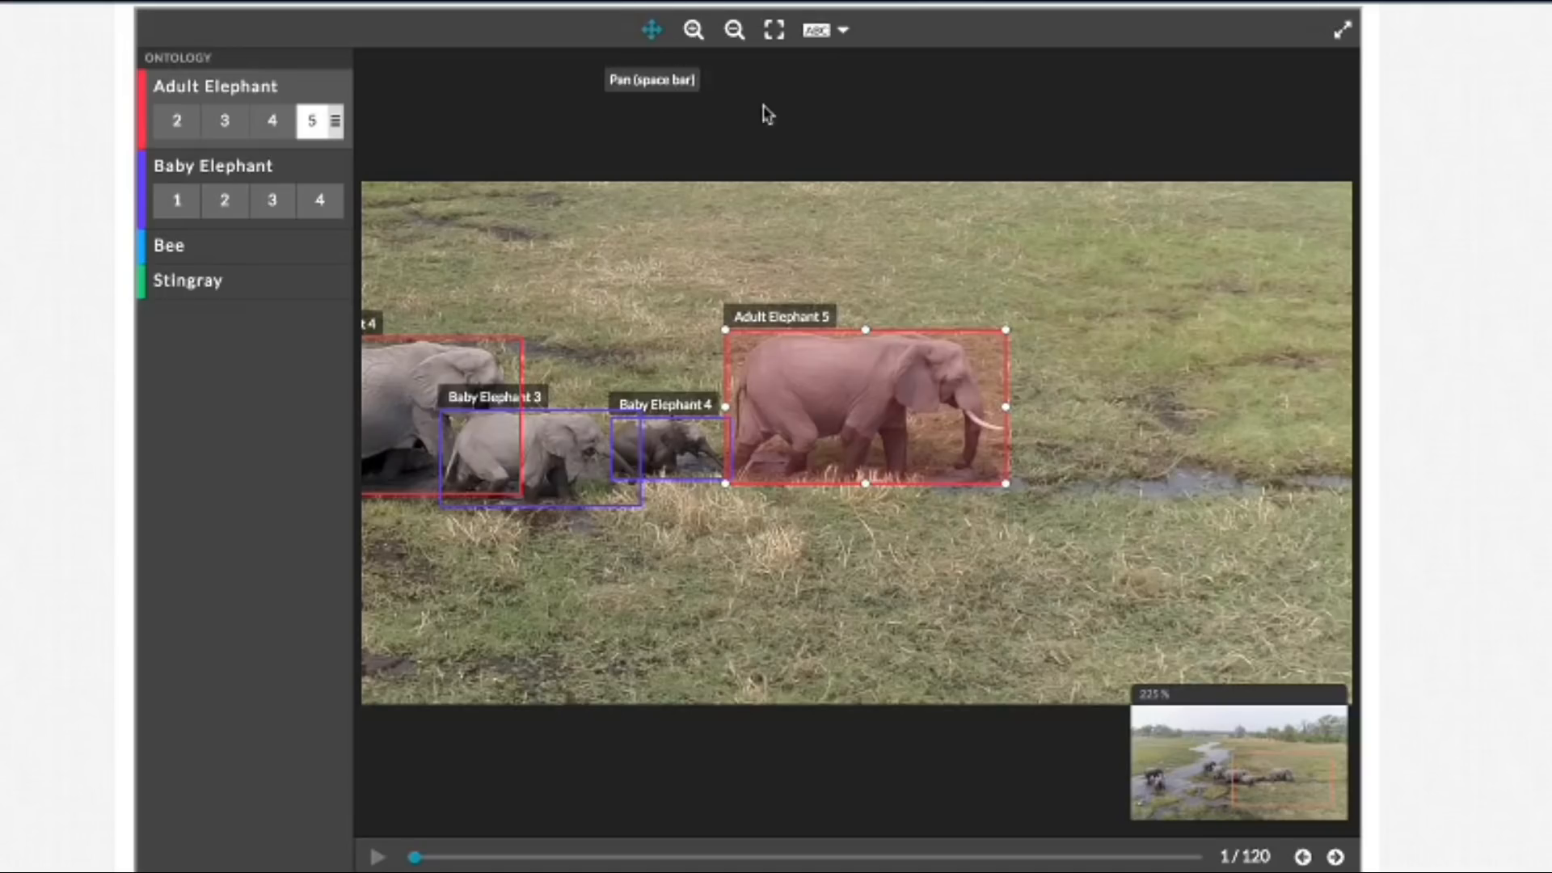
pyautogui.moveTo(783, 209); pyautogui.dragTo(1178, 250)
pyautogui.moveTo(858, 296); pyautogui.dragTo(1248, 498)
pyautogui.moveTo(776, 322); pyautogui.dragTo(904, 431)
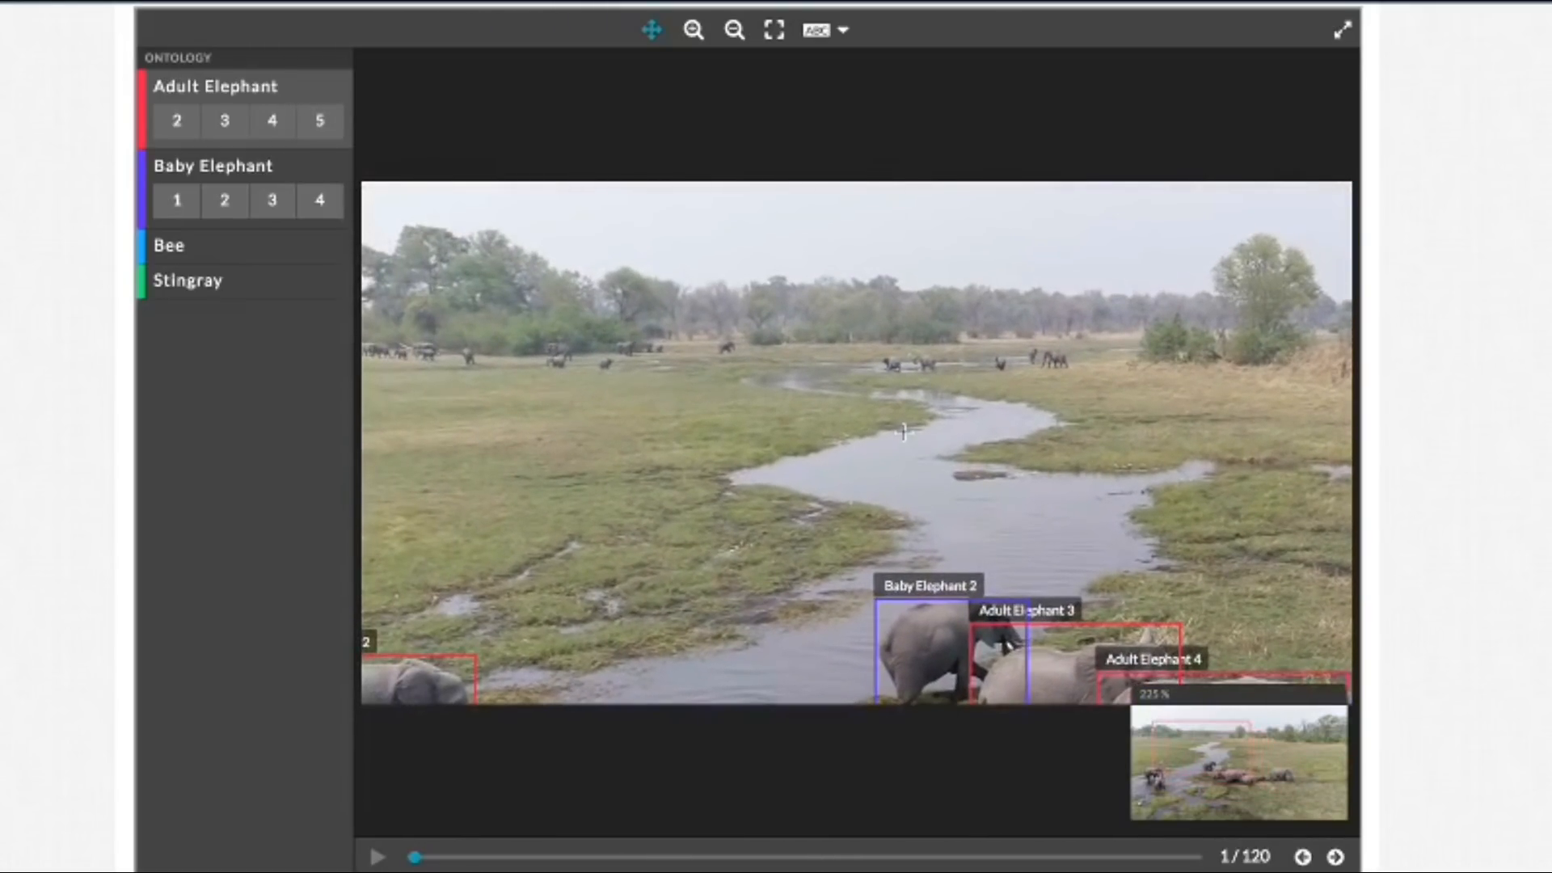
pyautogui.moveTo(678, 410); pyautogui.dragTo(896, 422)
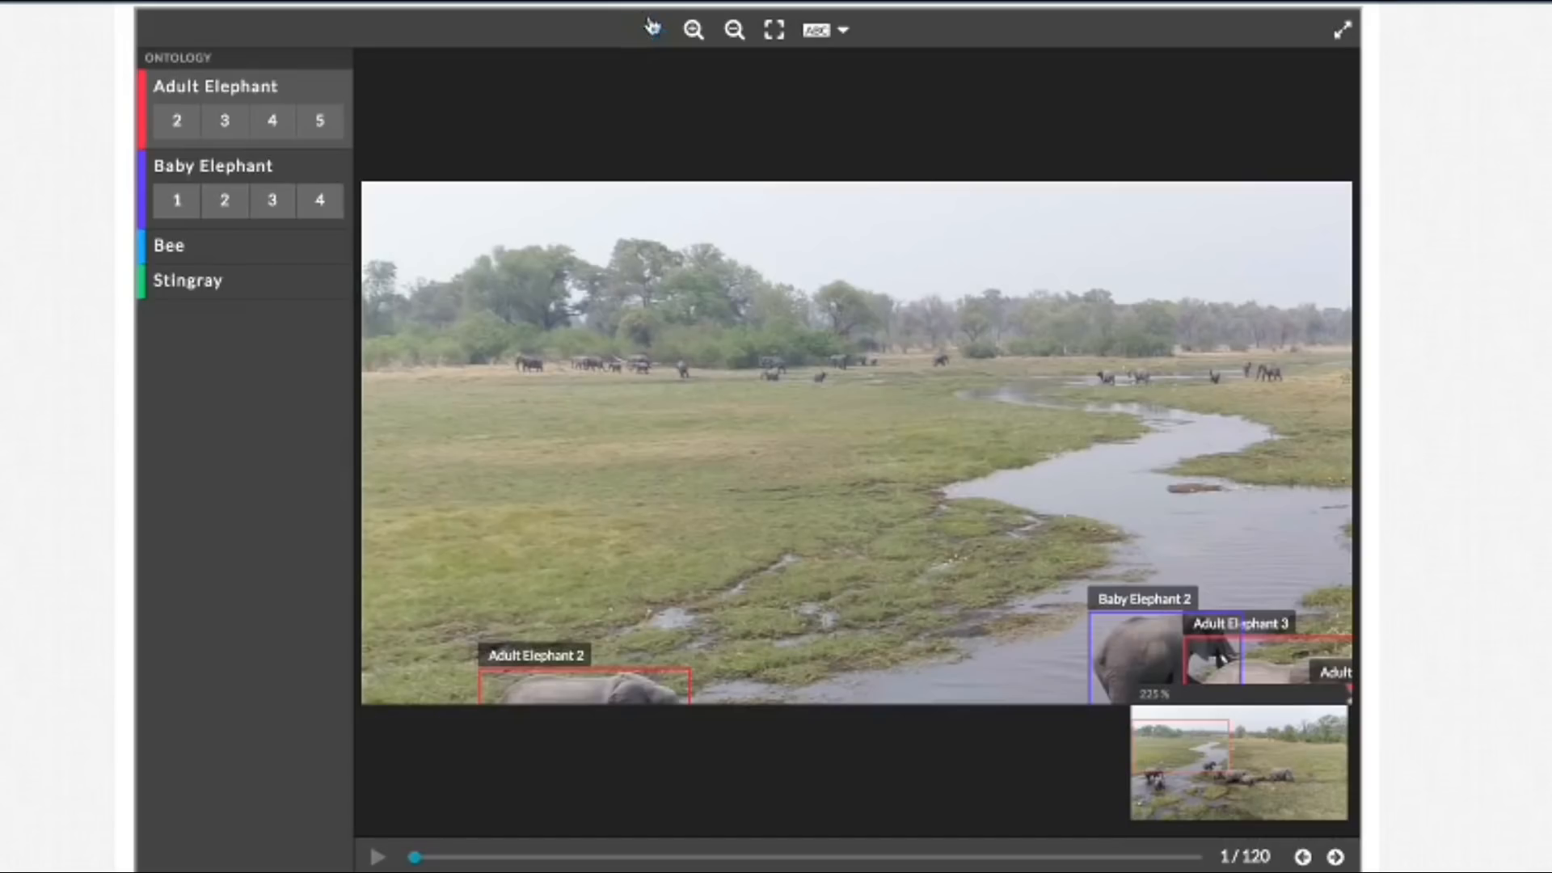
pyautogui.click(773, 30)
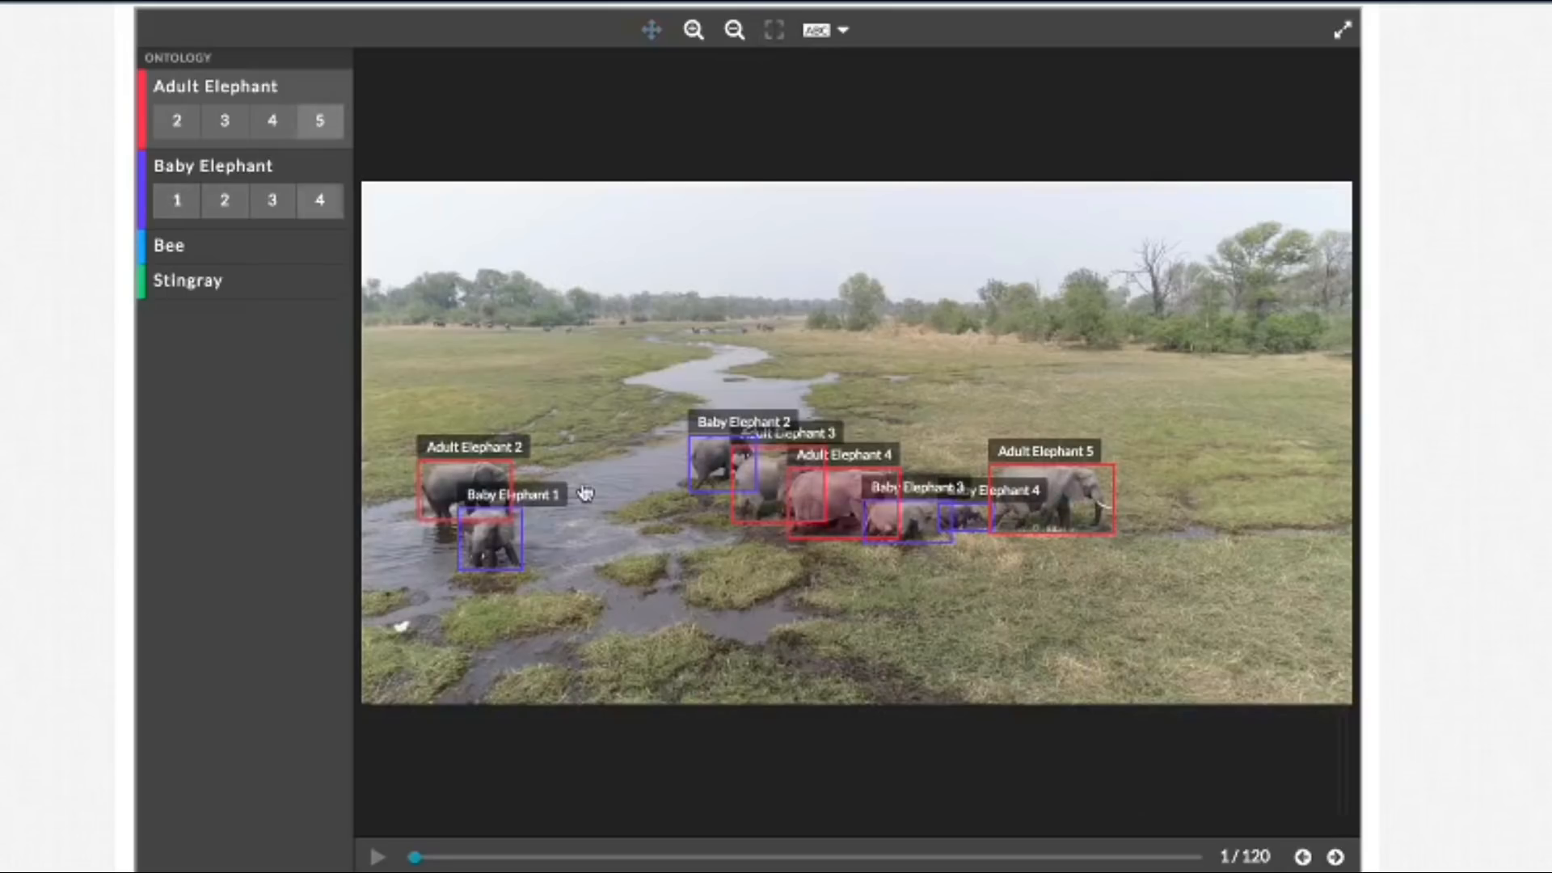
# Step: Set the label visibility to None to check the bounding boxes unobstructed, and restore the labels for All
pyautogui.click(844, 33)
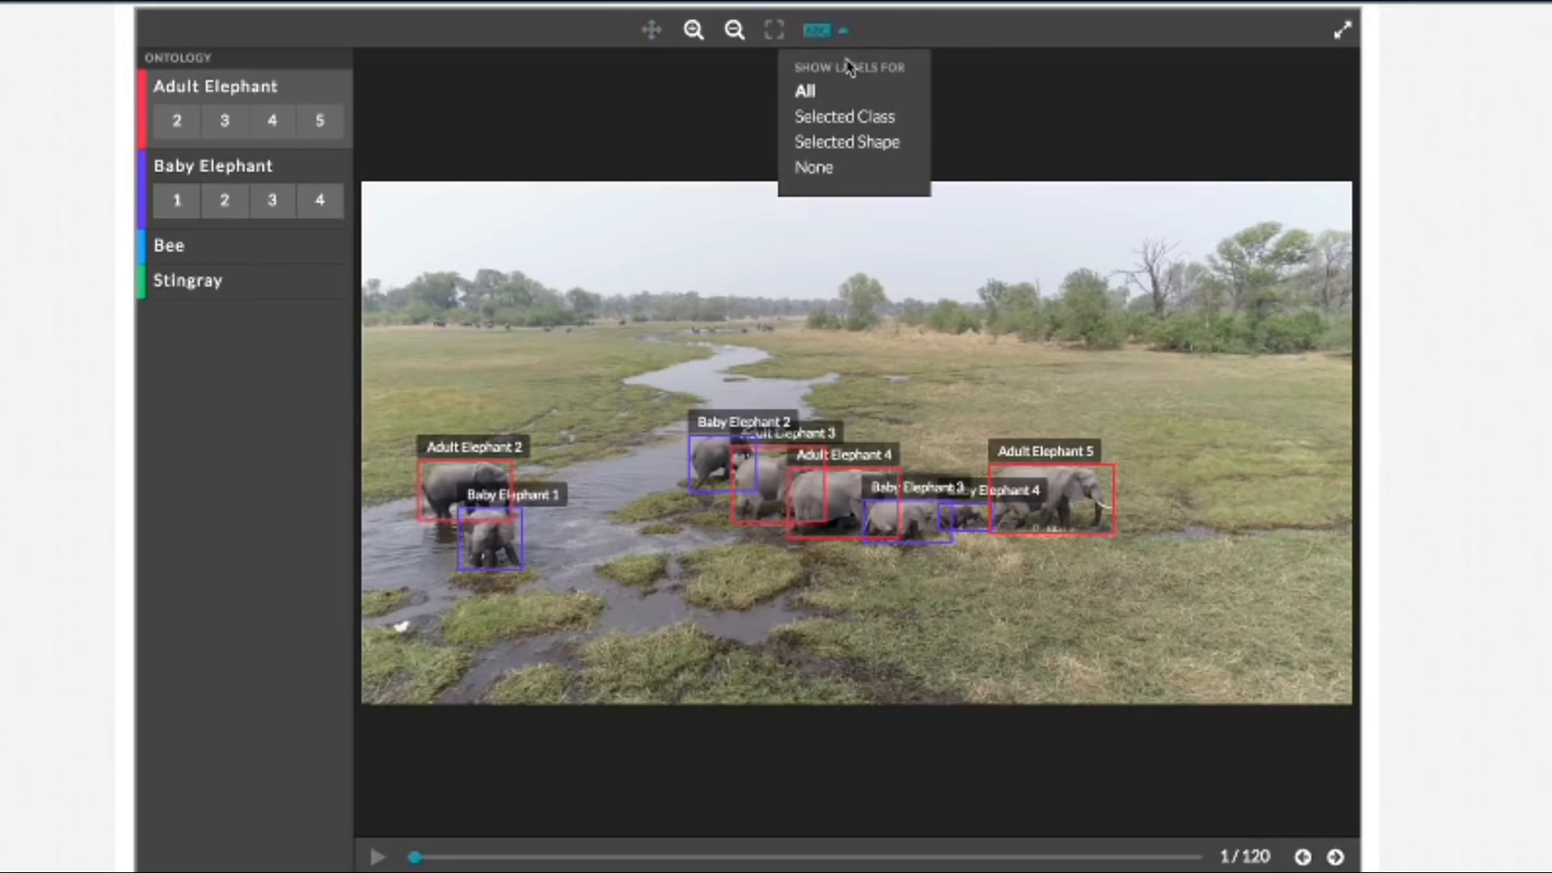
pyautogui.click(842, 168)
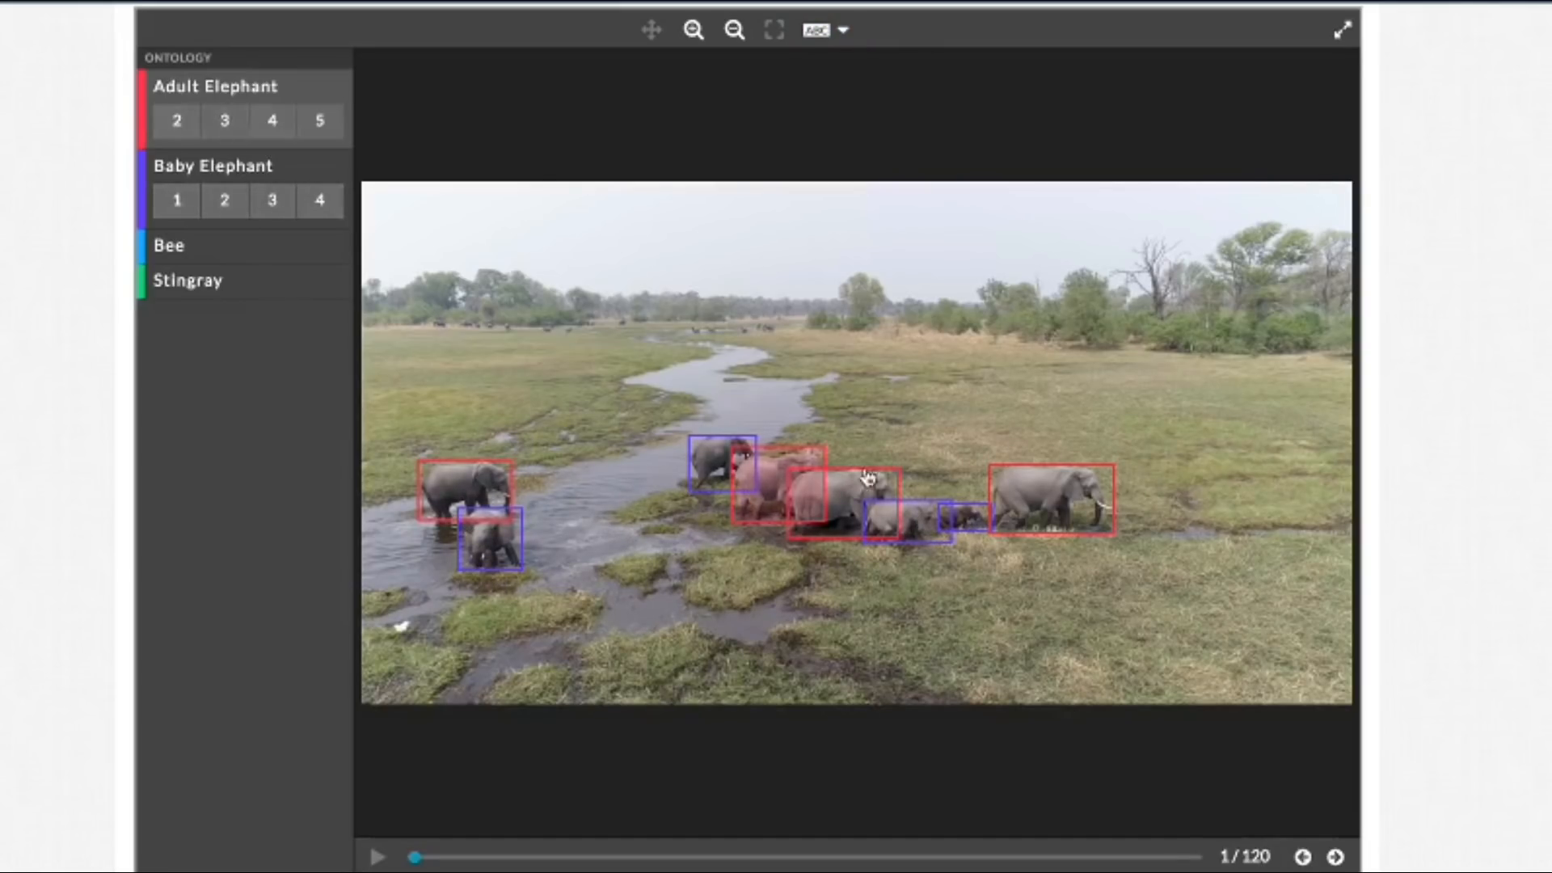
pyautogui.click(823, 35)
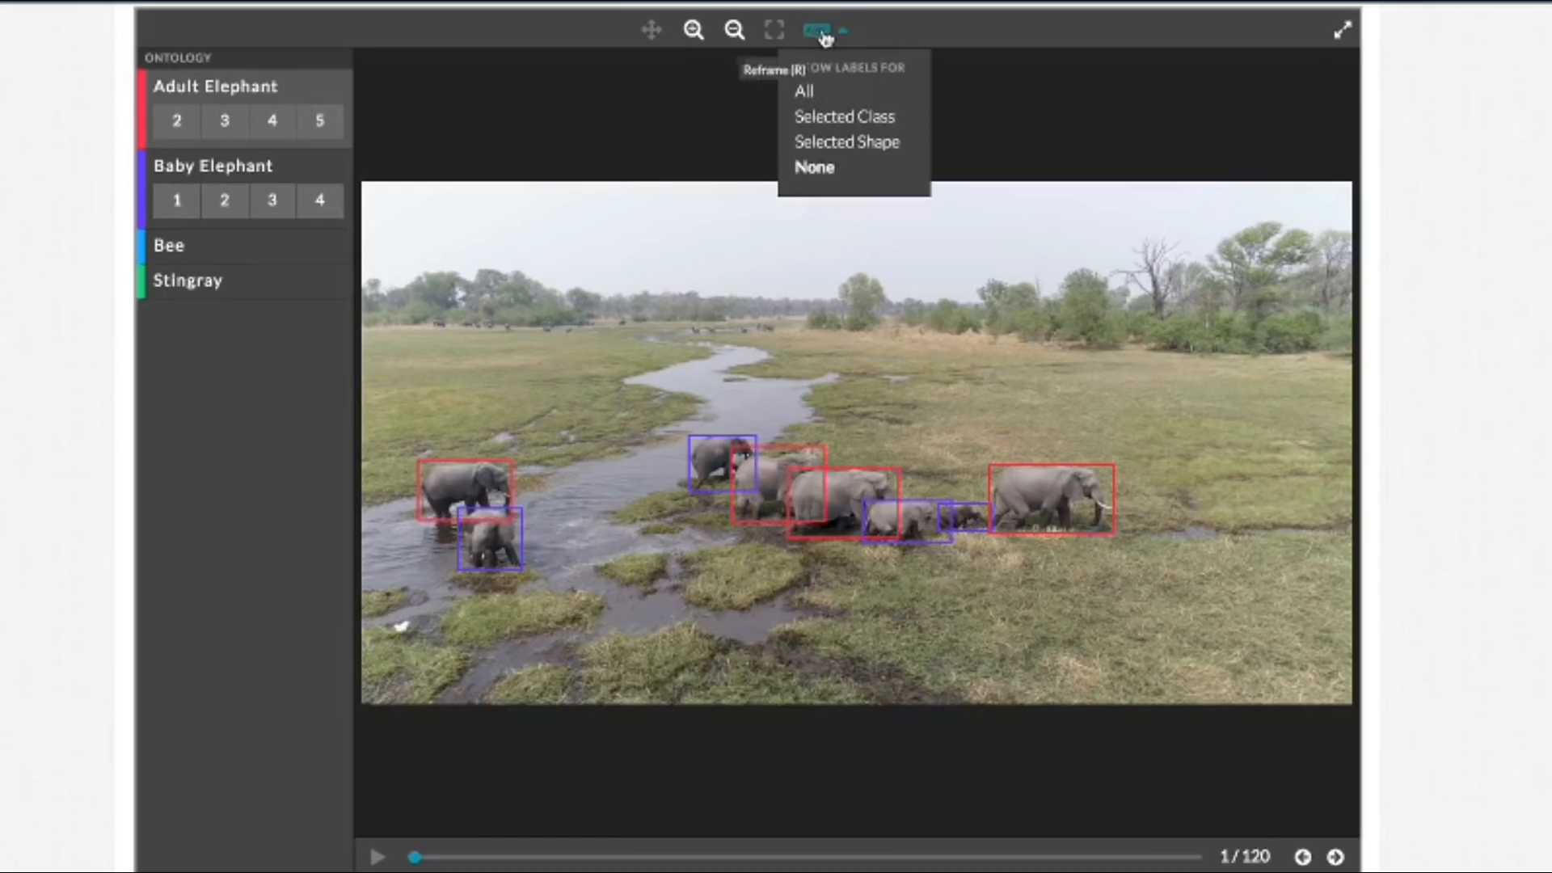
pyautogui.click(831, 93)
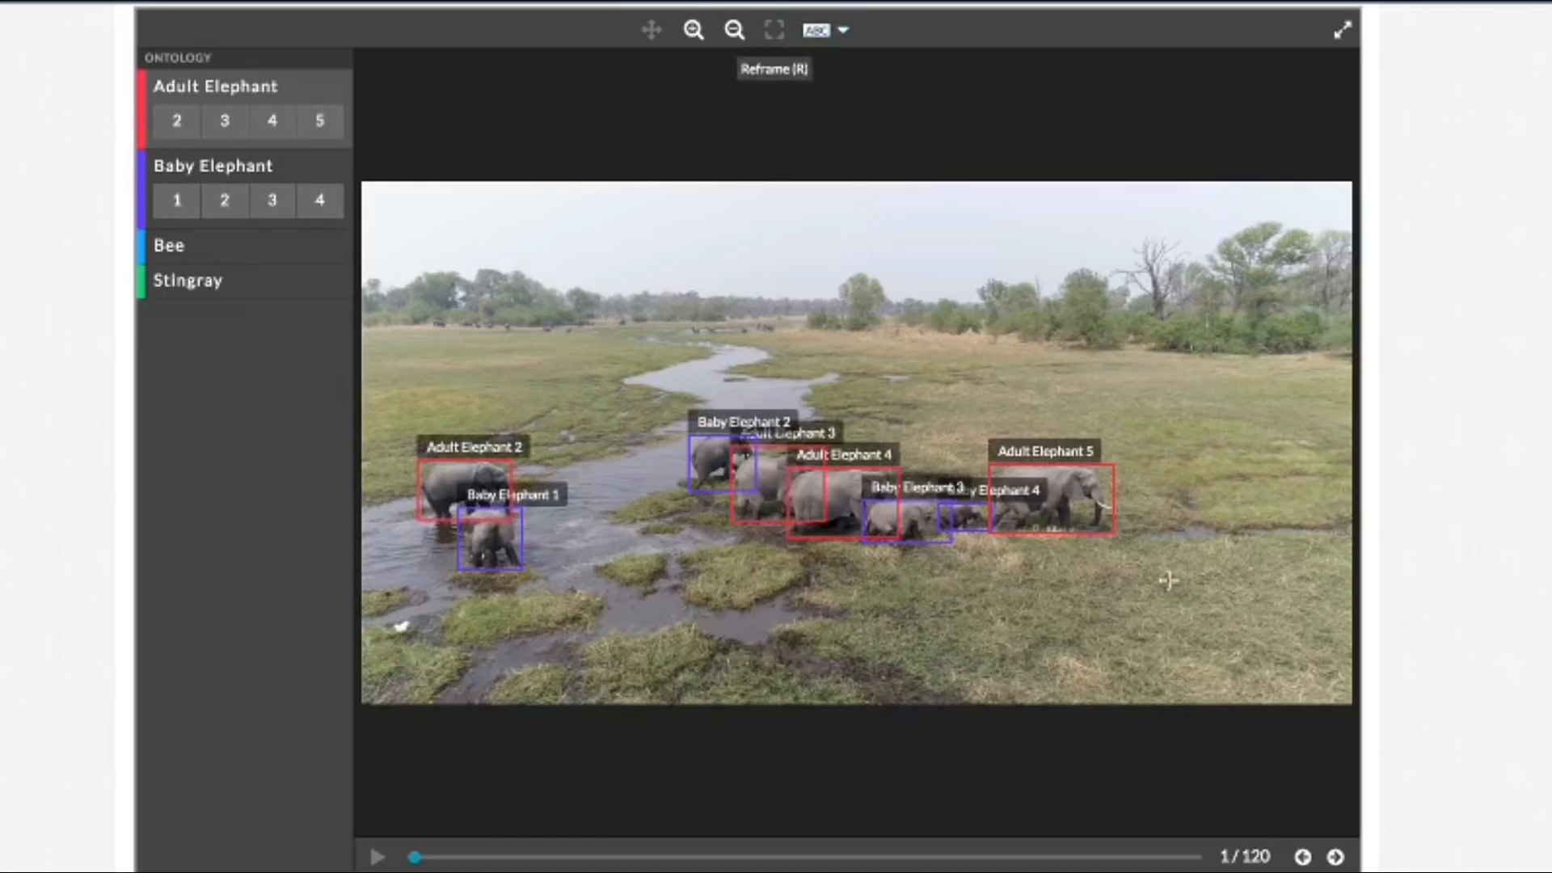
# Step: Advance to frame 2 and examine up close how tightly each bounding box fits its elephant, from the river to the herd's leader
pyautogui.click(1335, 858)
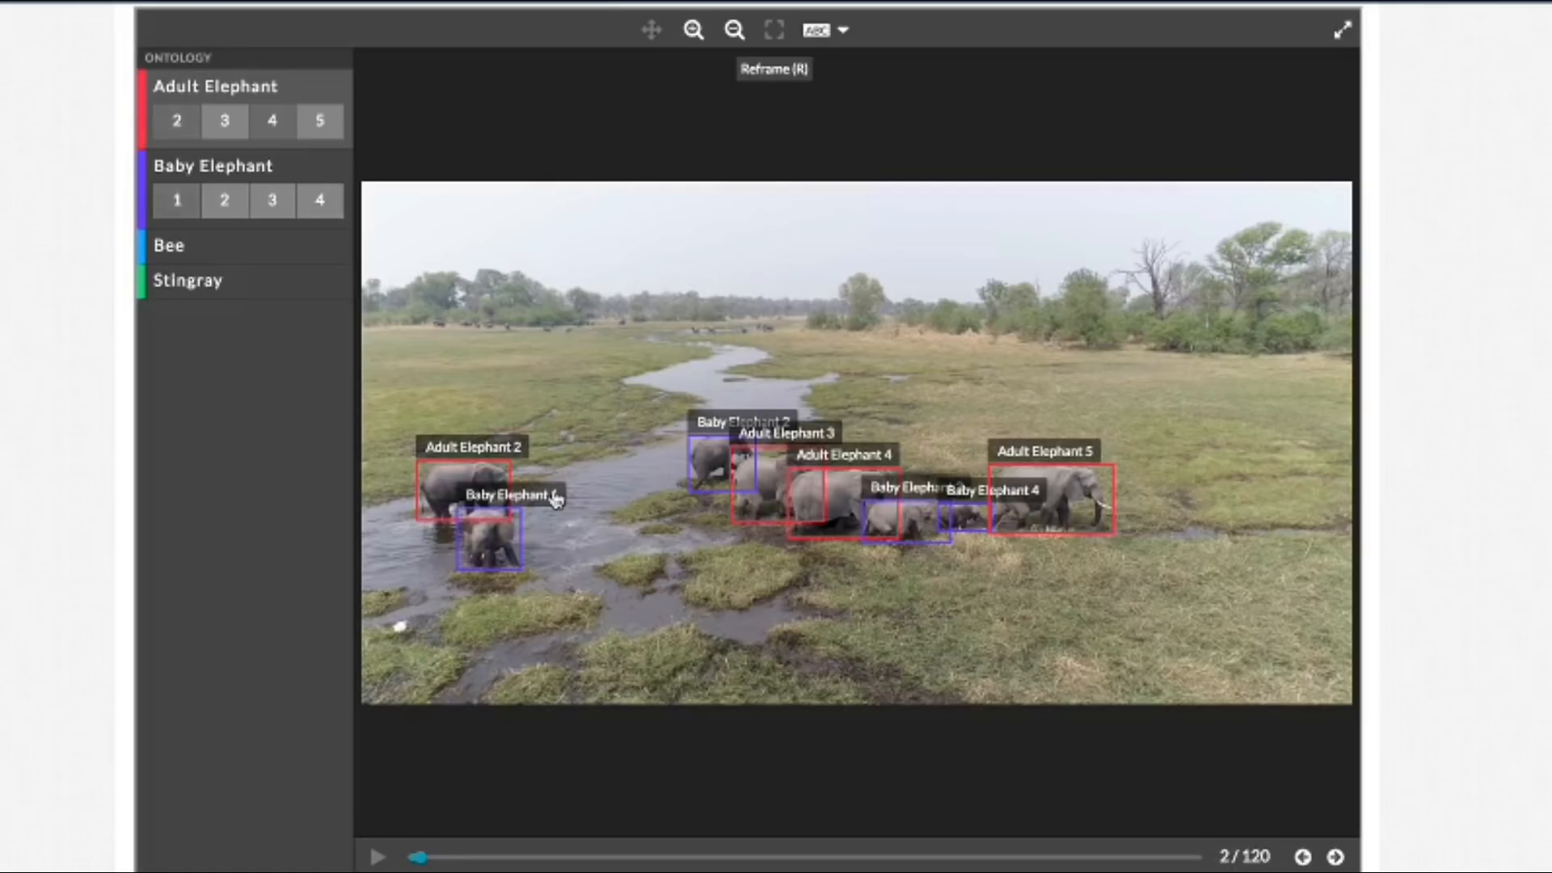
pyautogui.click(693, 32)
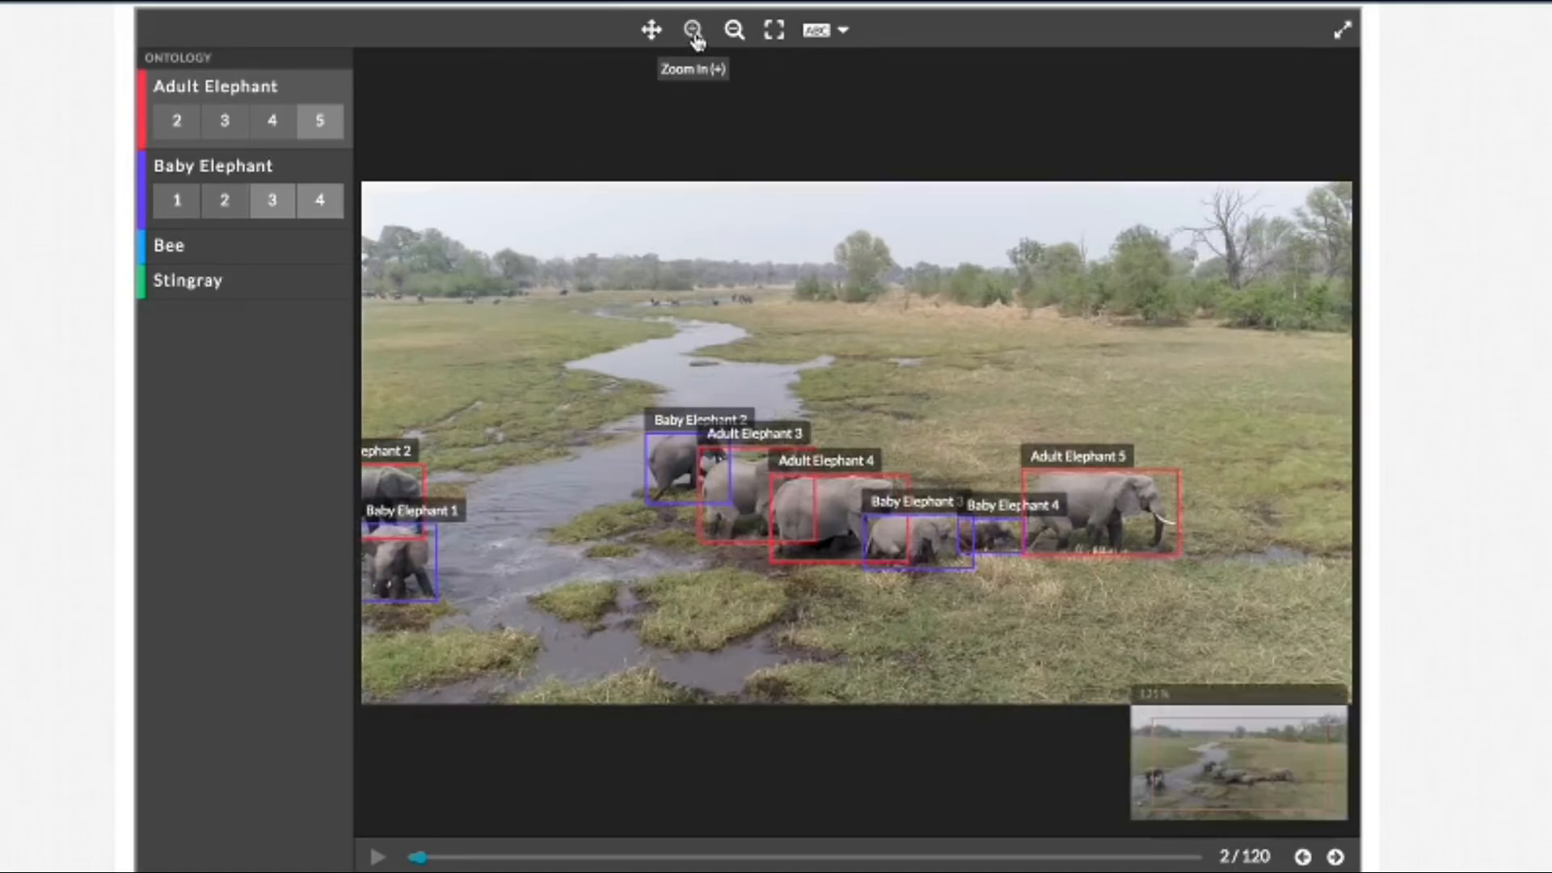
pyautogui.click(693, 32)
pyautogui.click(651, 34)
pyautogui.moveTo(563, 271); pyautogui.dragTo(1182, 200)
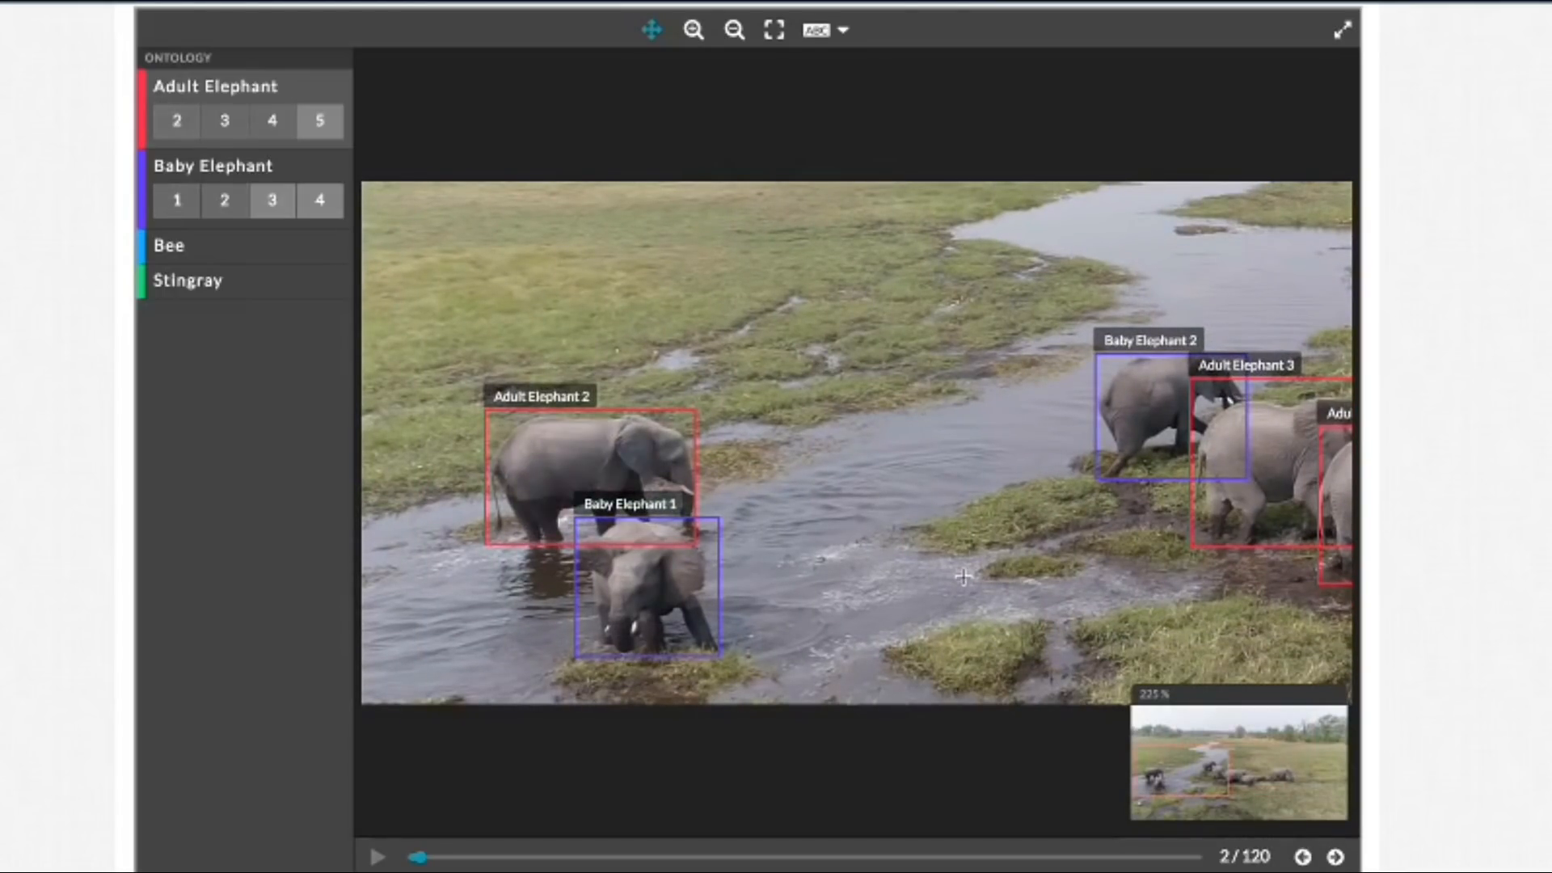
pyautogui.moveTo(837, 538); pyautogui.dragTo(717, 547)
pyautogui.moveTo(1067, 604); pyautogui.dragTo(759, 601)
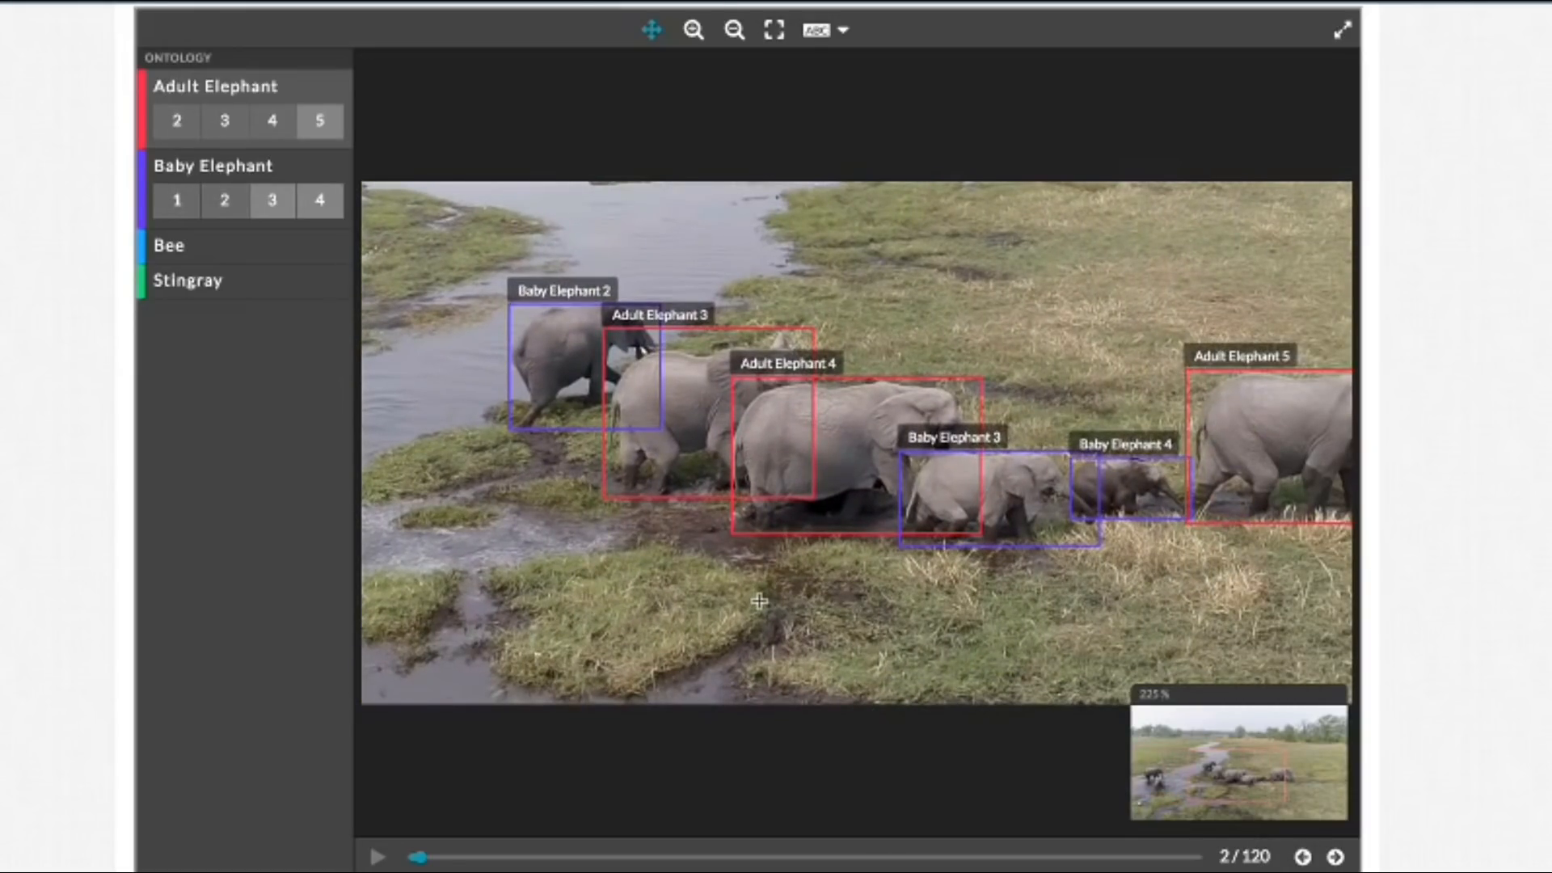
pyautogui.moveTo(974, 625); pyautogui.dragTo(898, 621)
pyautogui.moveTo(1032, 594); pyautogui.dragTo(861, 595)
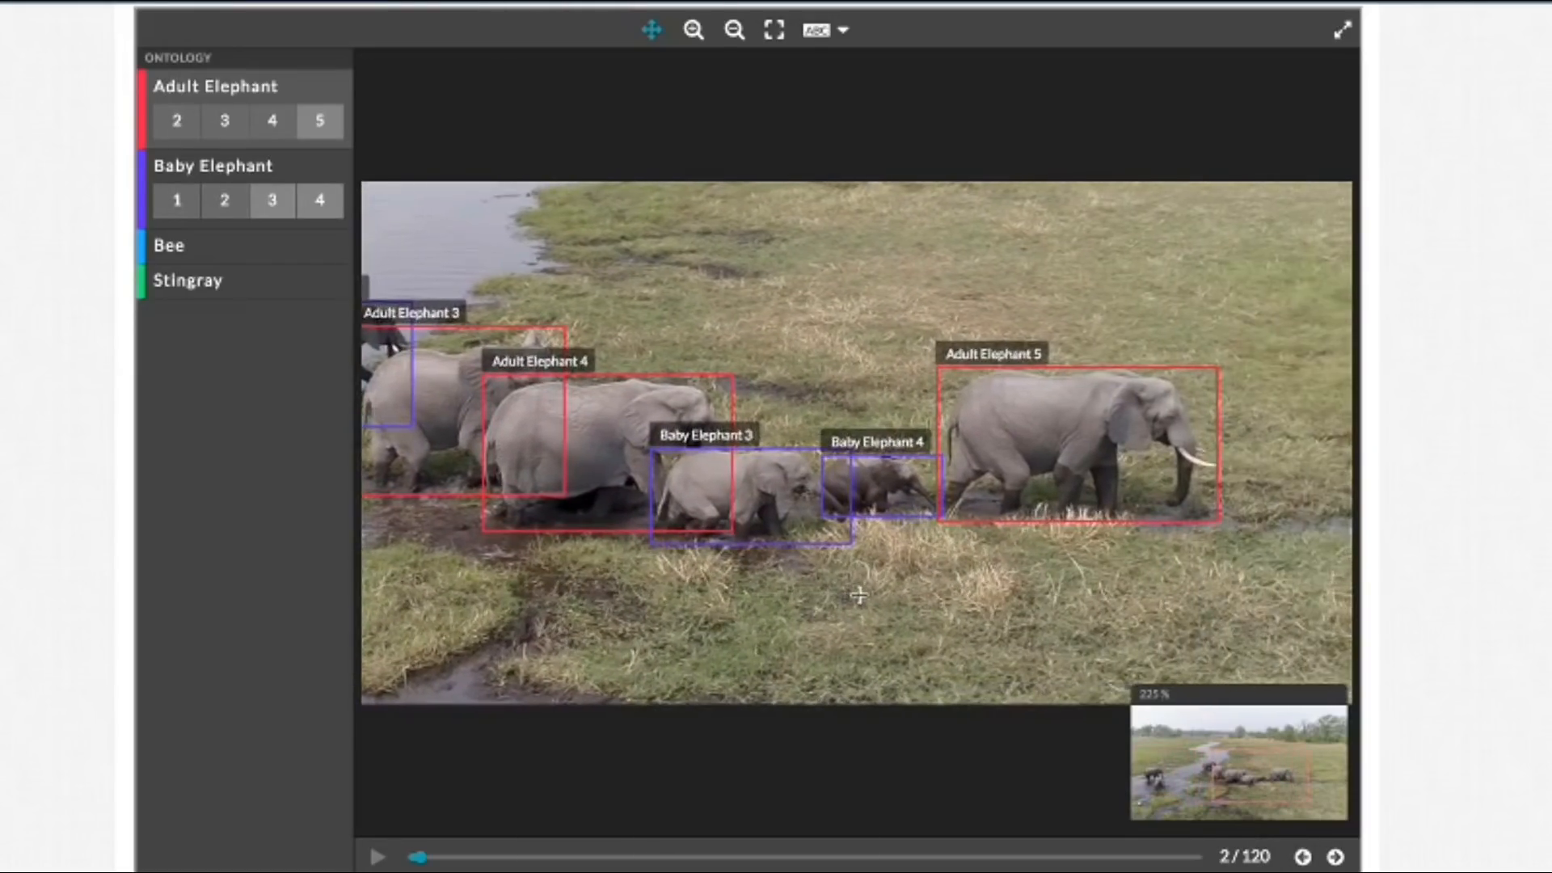
pyautogui.moveTo(1059, 594); pyautogui.dragTo(1137, 586)
pyautogui.click(774, 34)
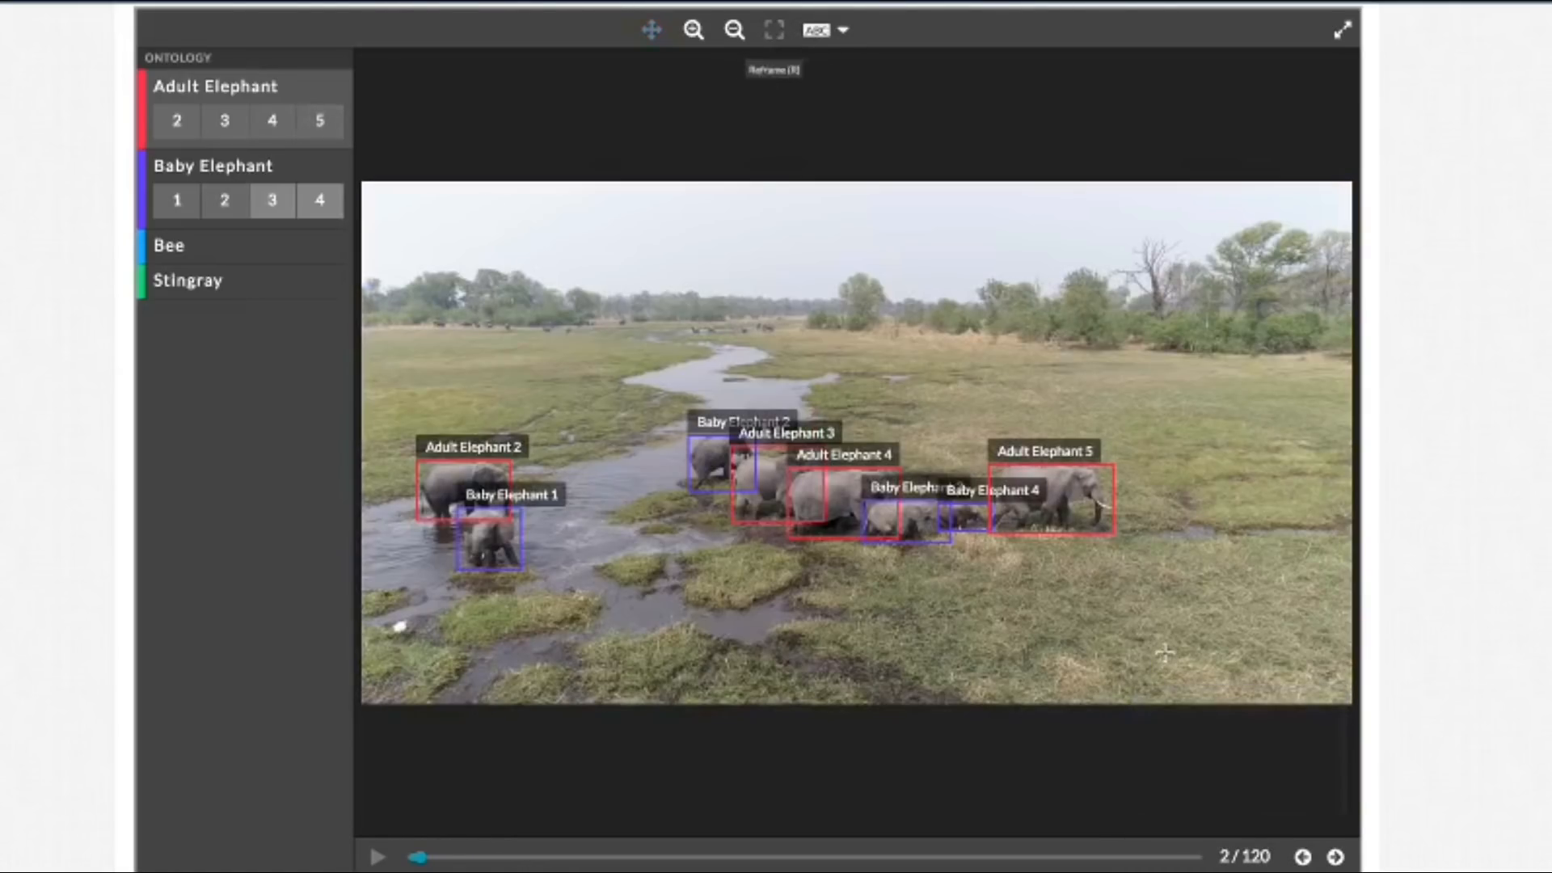
# Step: Advance frame by frame from frame 2 to frame 8, checking how the bounding boxes follow the elephants
pyautogui.click(1335, 857)
pyautogui.click(1336, 859)
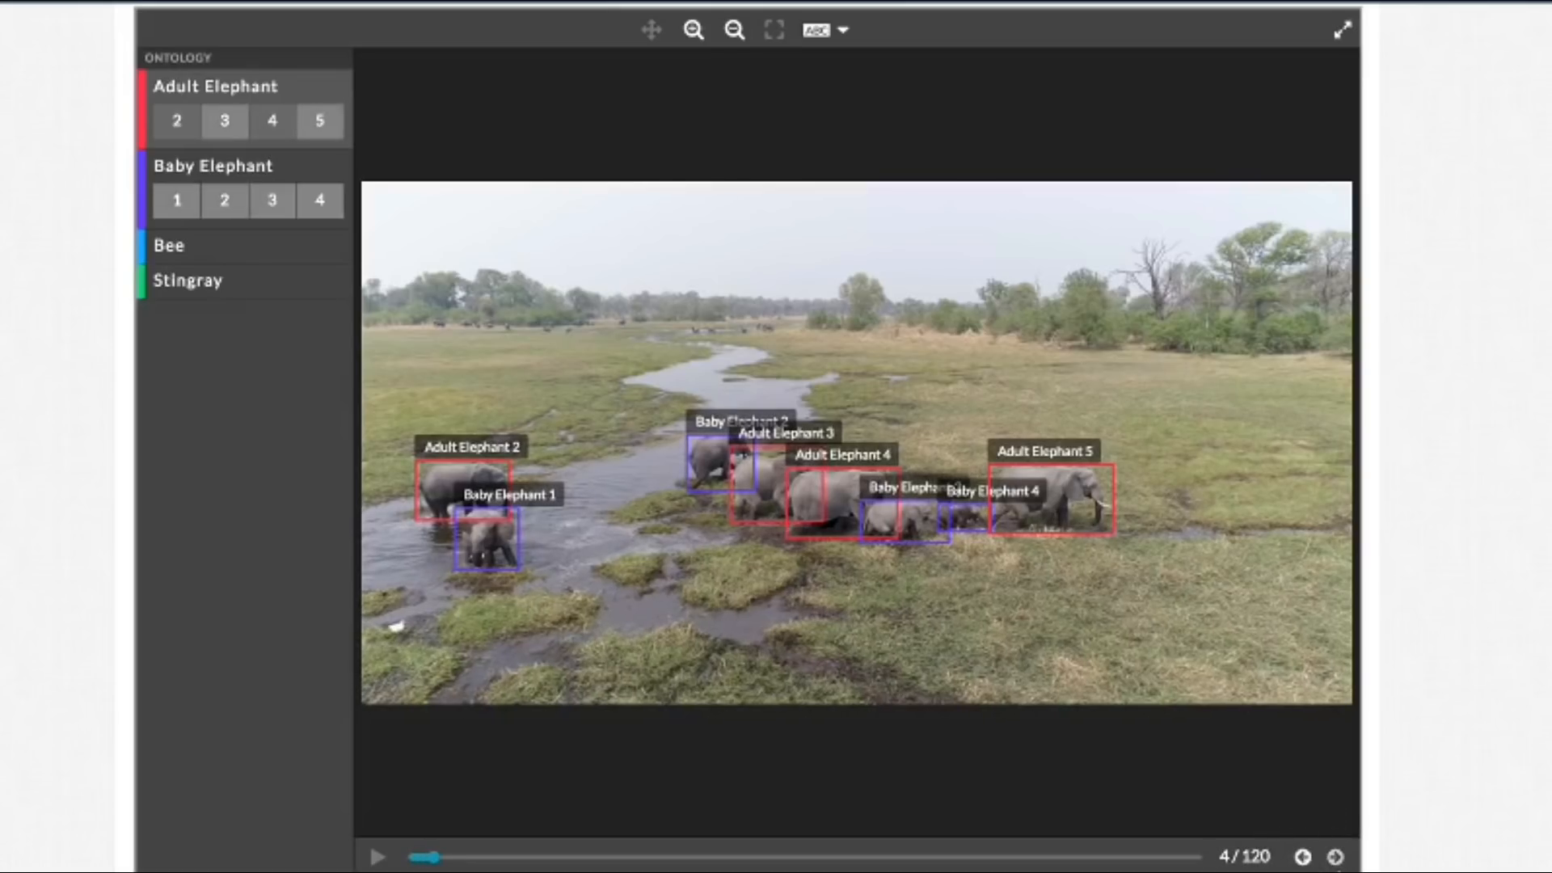
pyautogui.click(1336, 857)
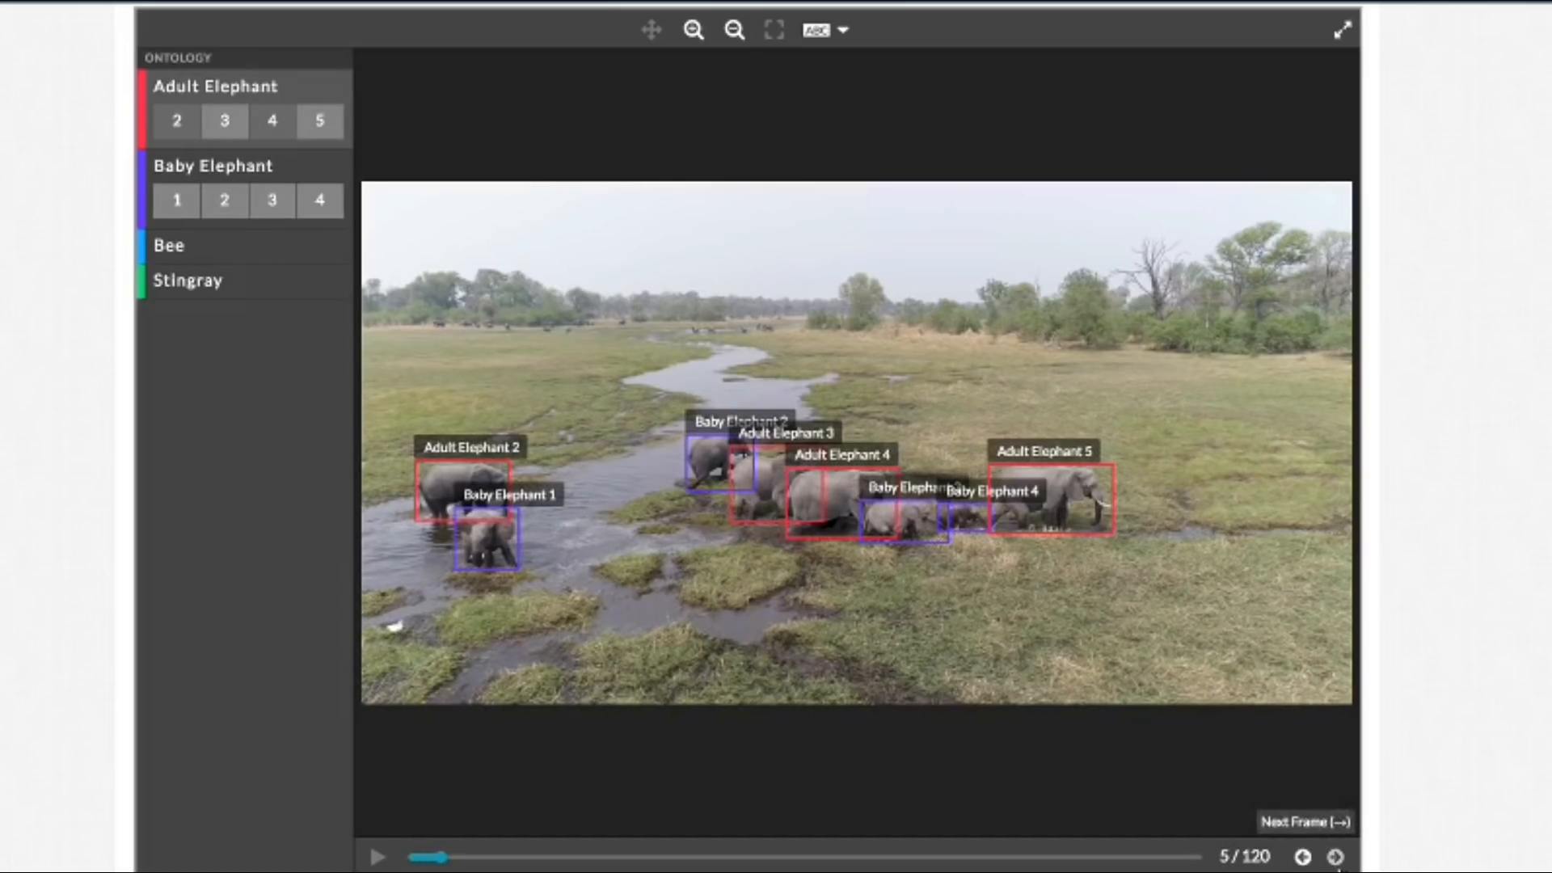
pyautogui.click(1335, 857)
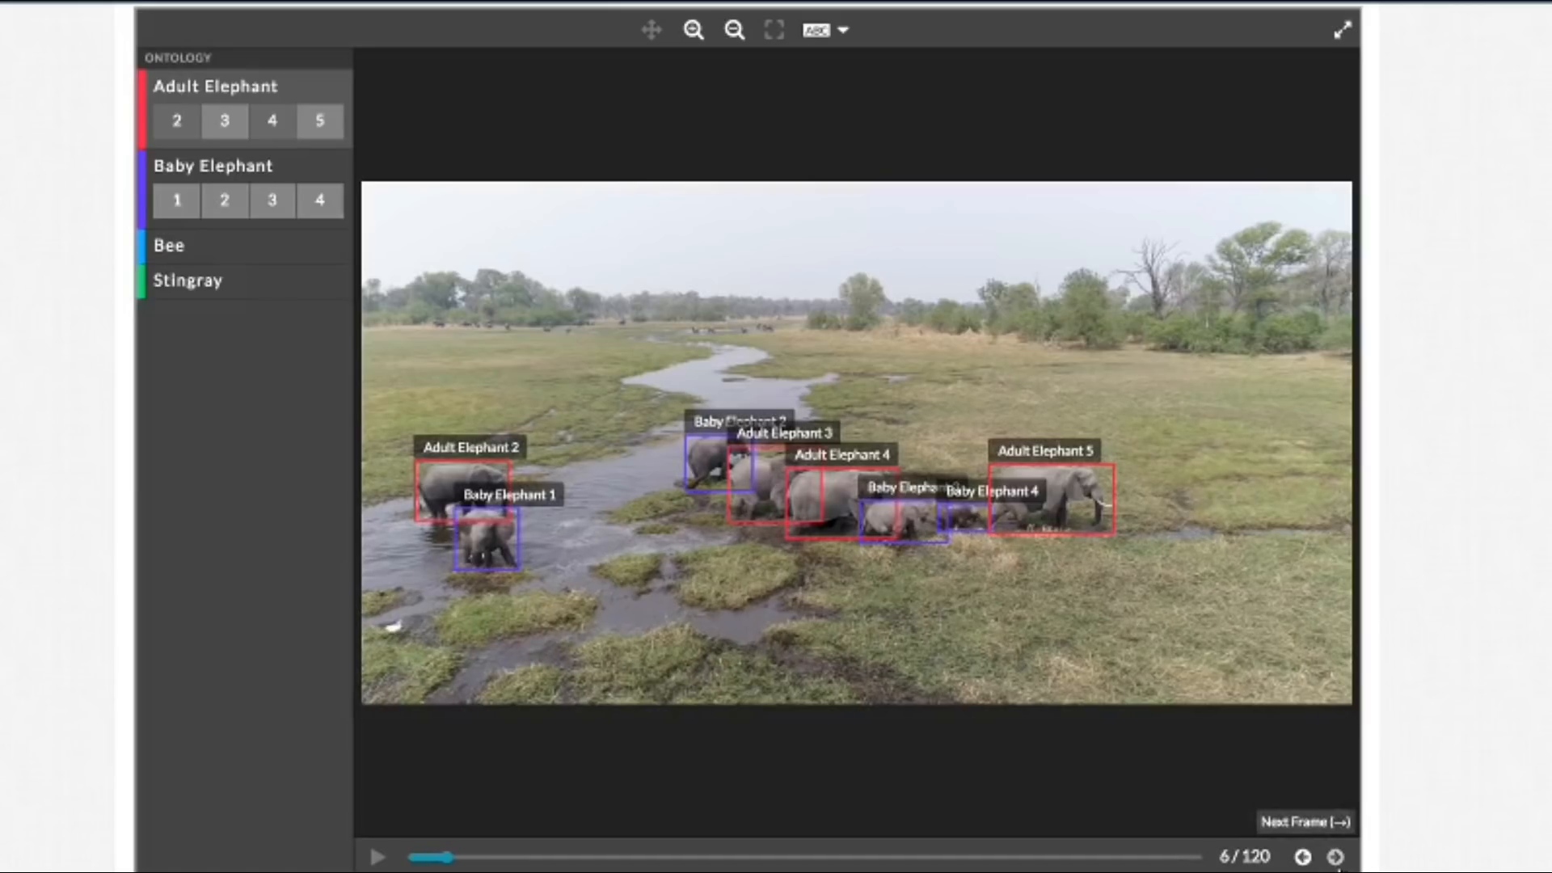
pyautogui.click(1335, 857)
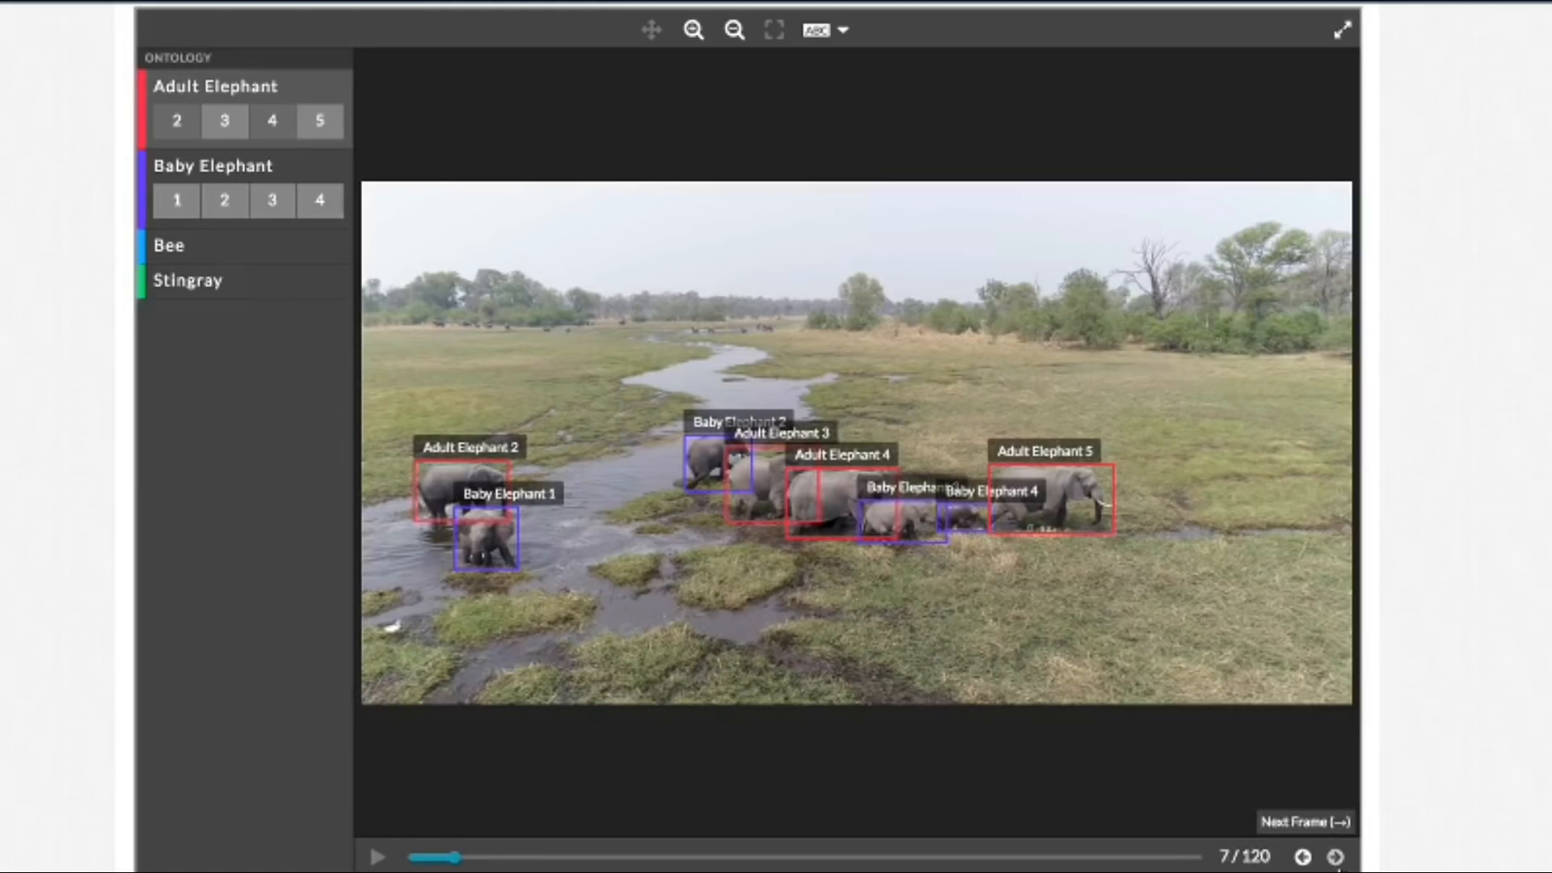
pyautogui.click(1335, 856)
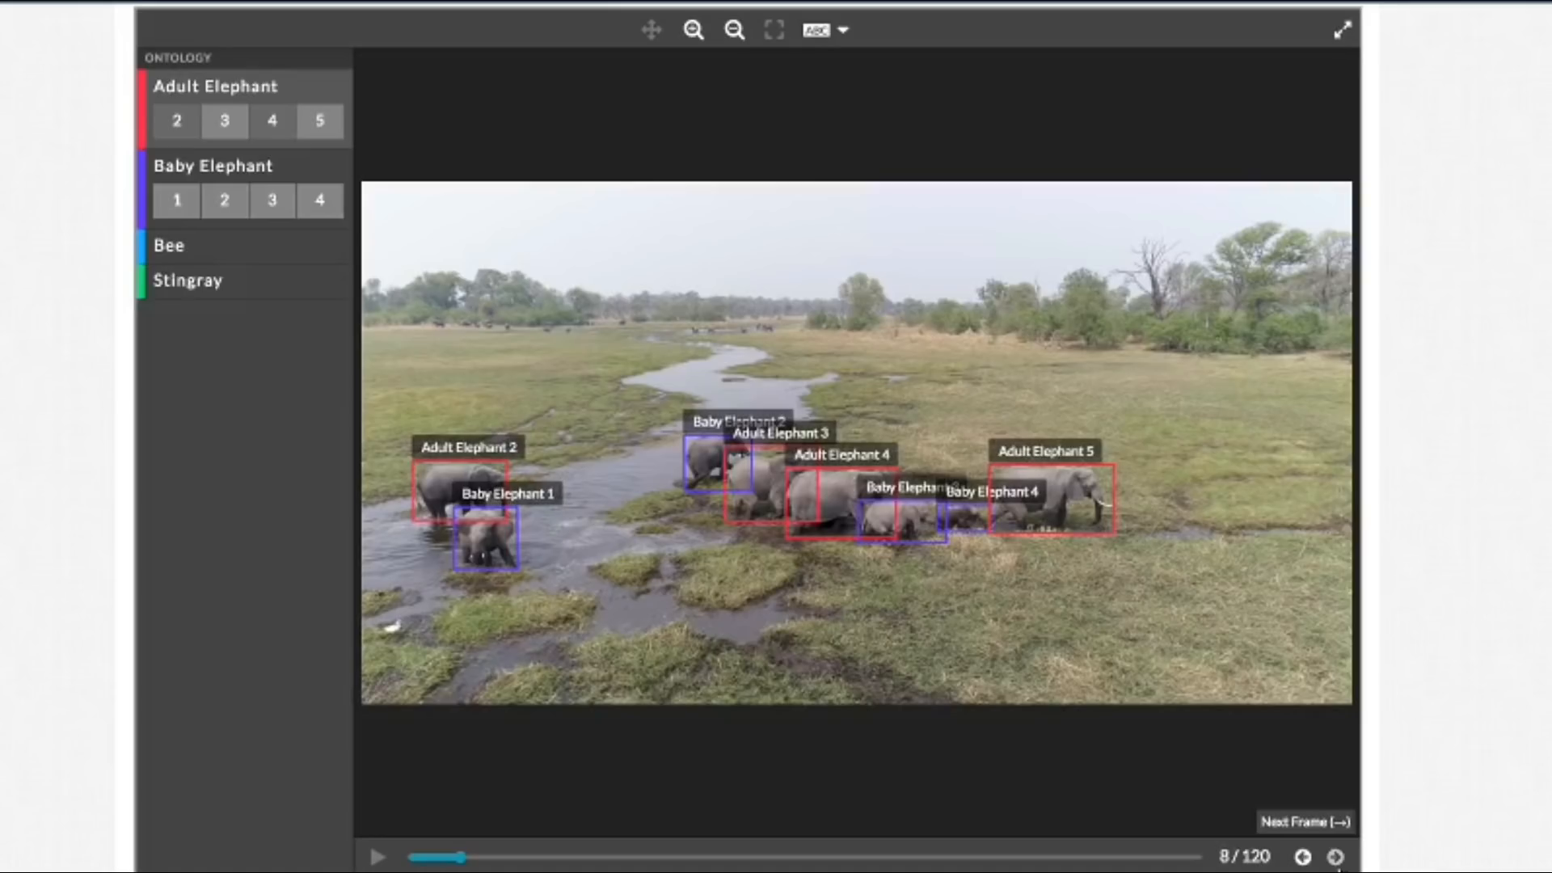
# Step: Advance frame by frame from frame 8 to frame 22, checking how tightly the bounding boxes follow the moving elephants
pyautogui.click(1335, 857)
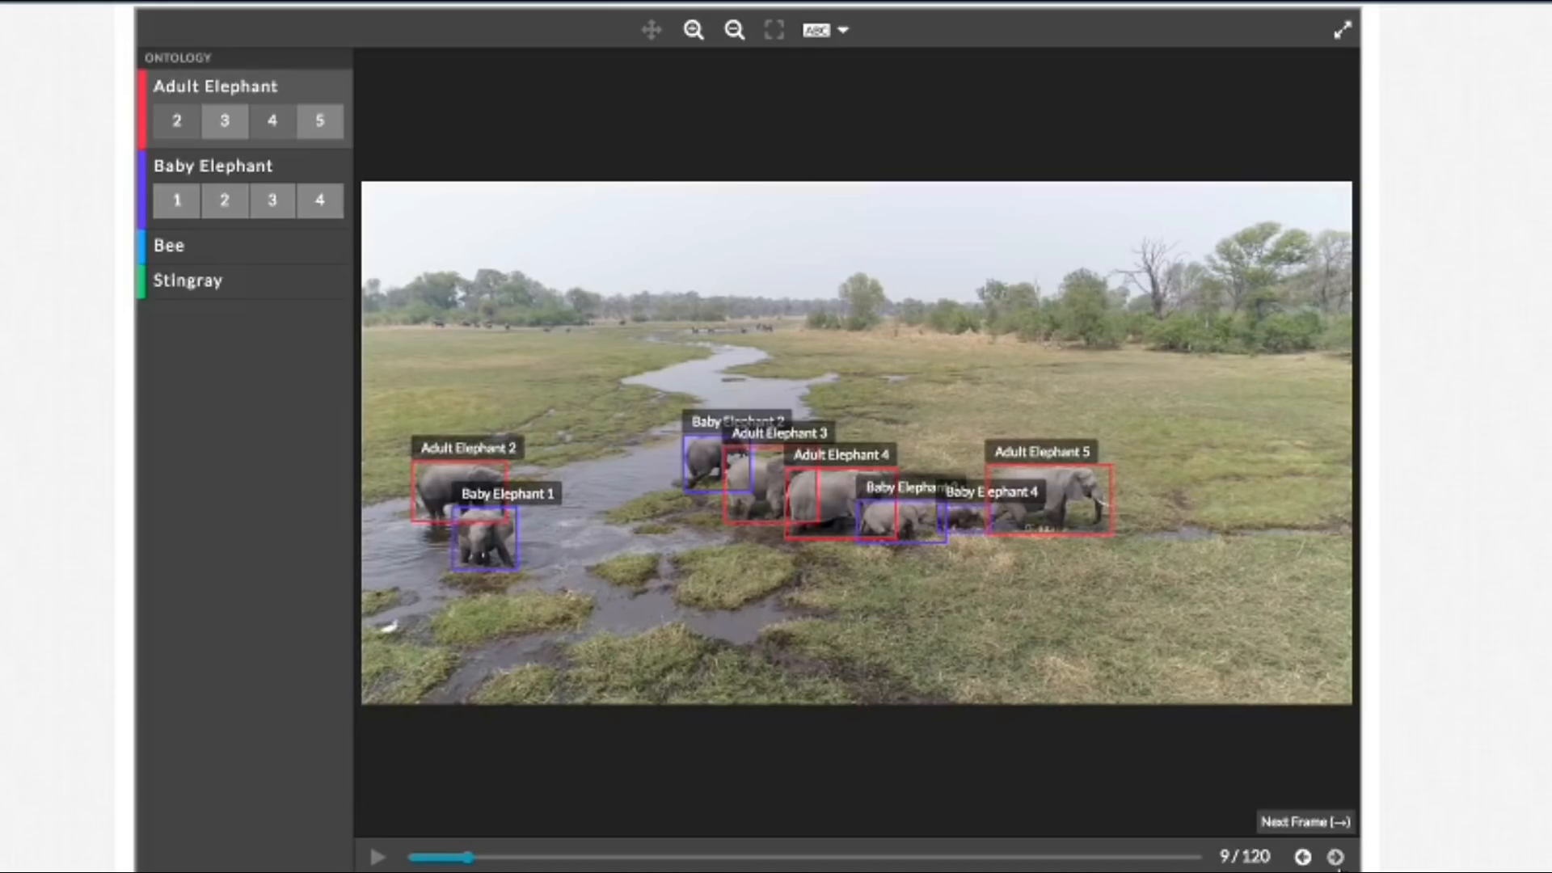
pyautogui.click(1335, 857)
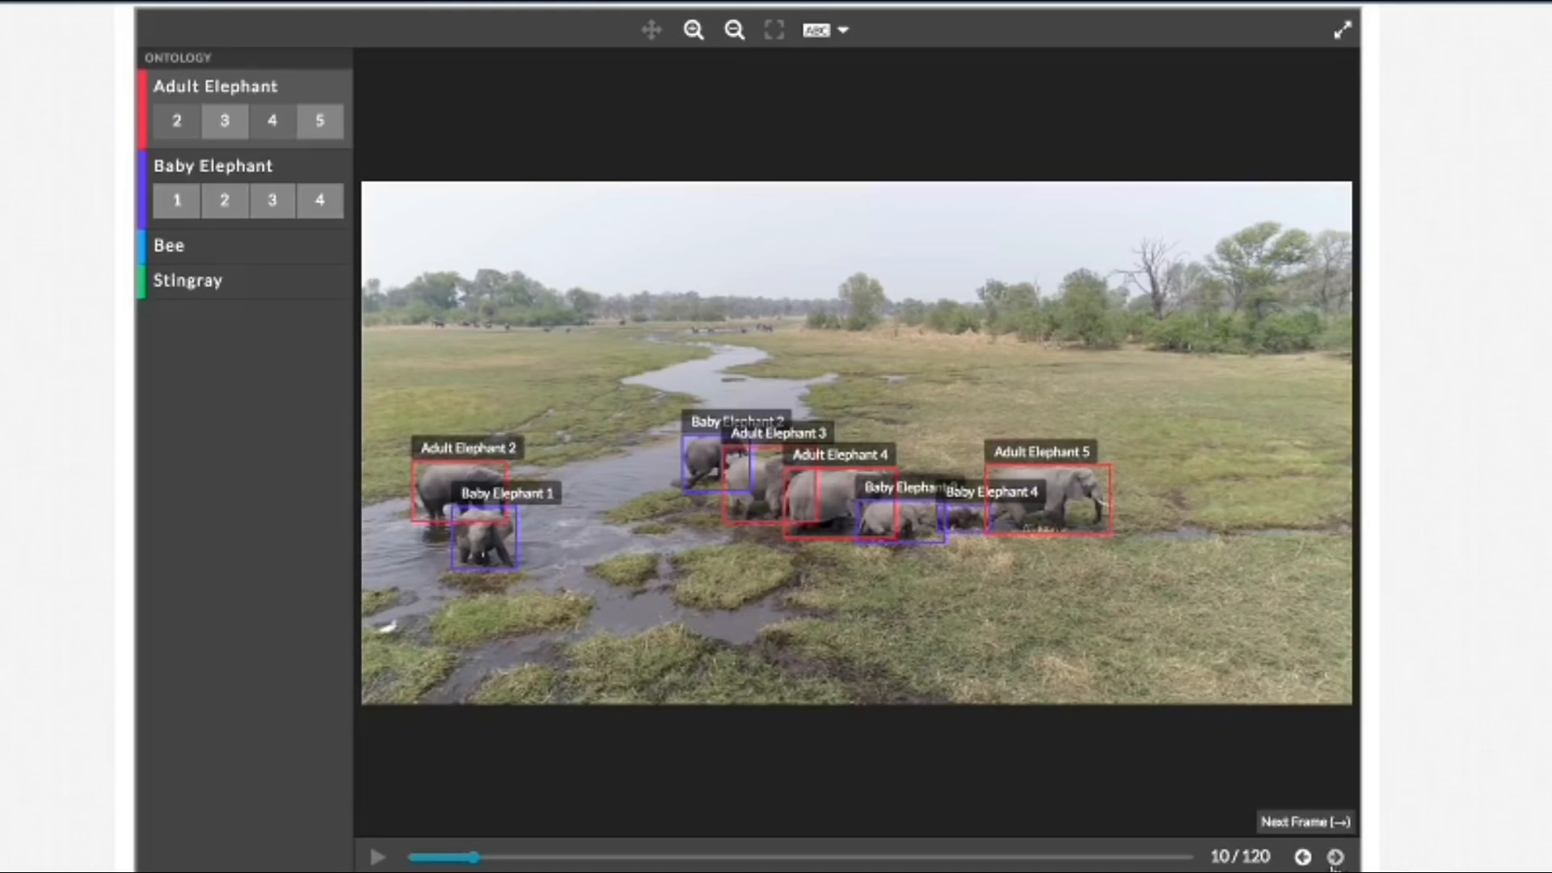
pyautogui.click(1336, 858)
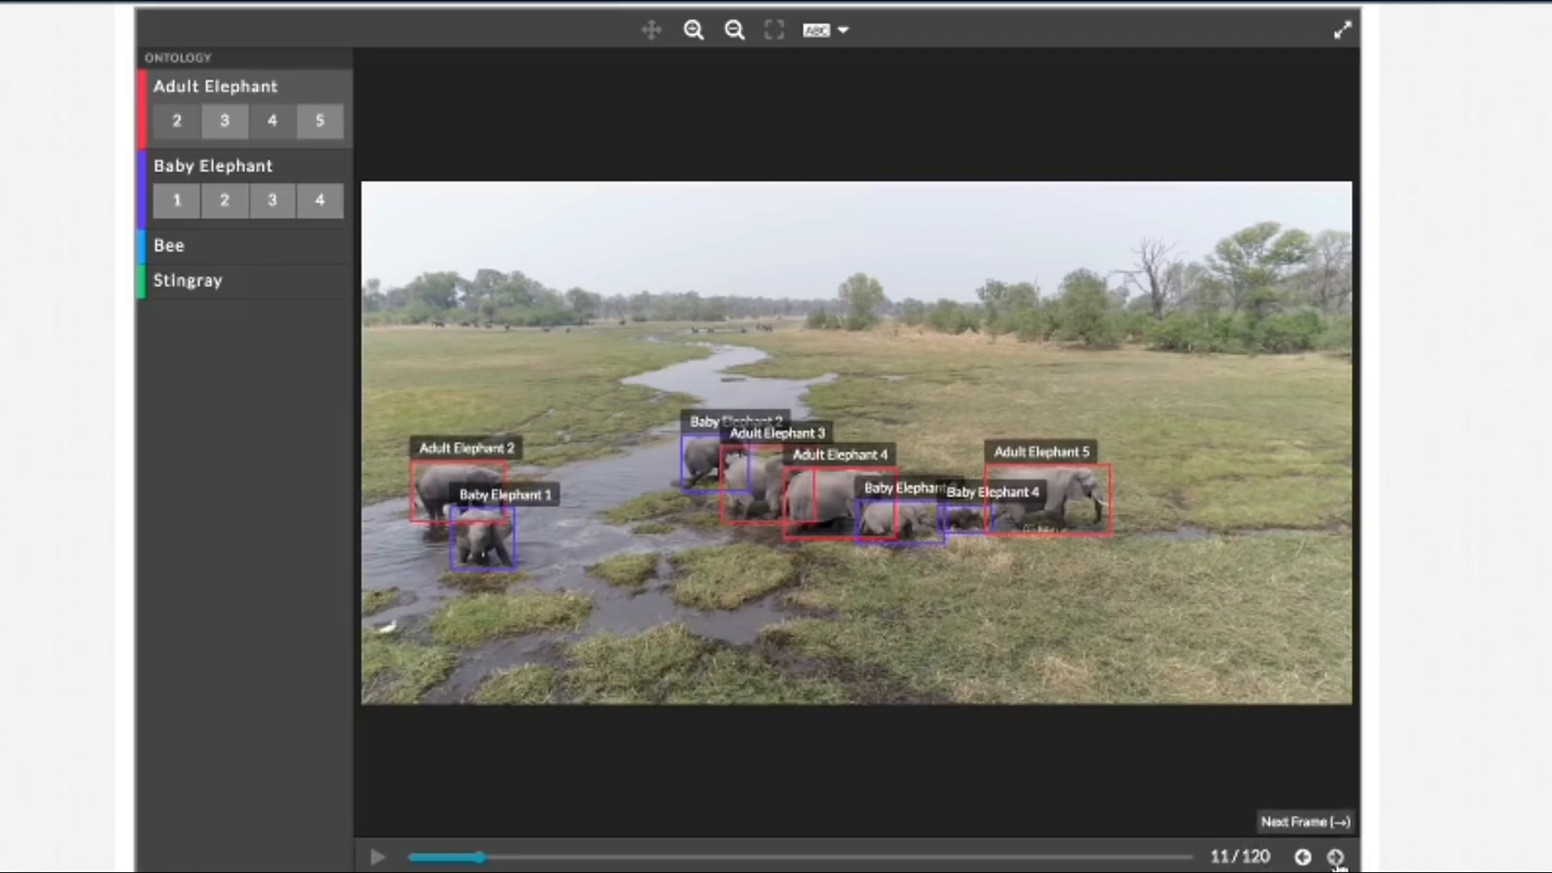
pyautogui.click(1336, 858)
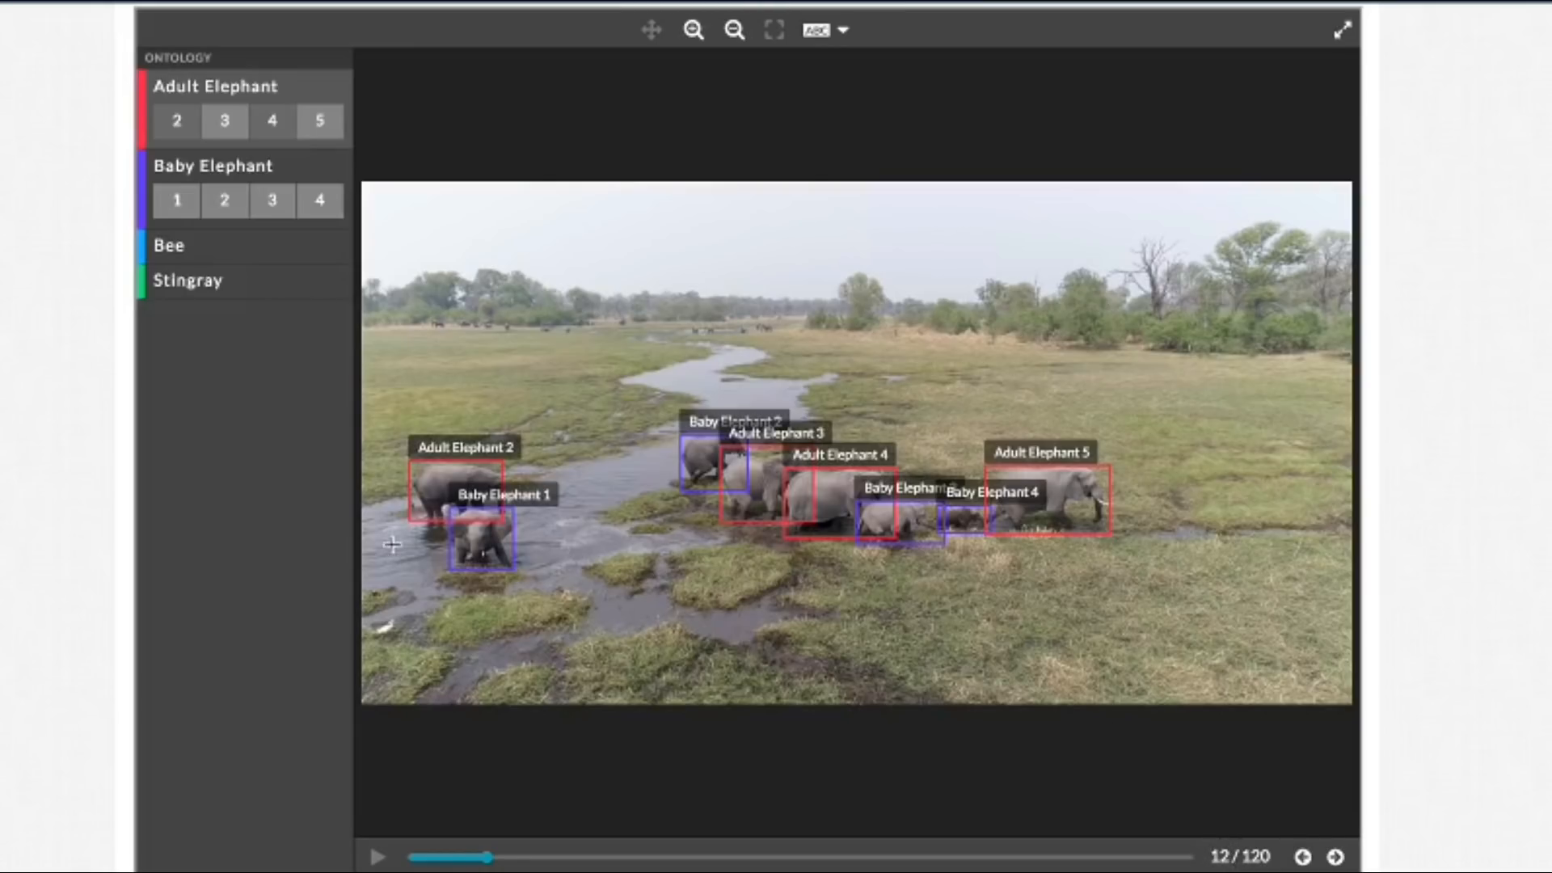
pyautogui.click(1335, 858)
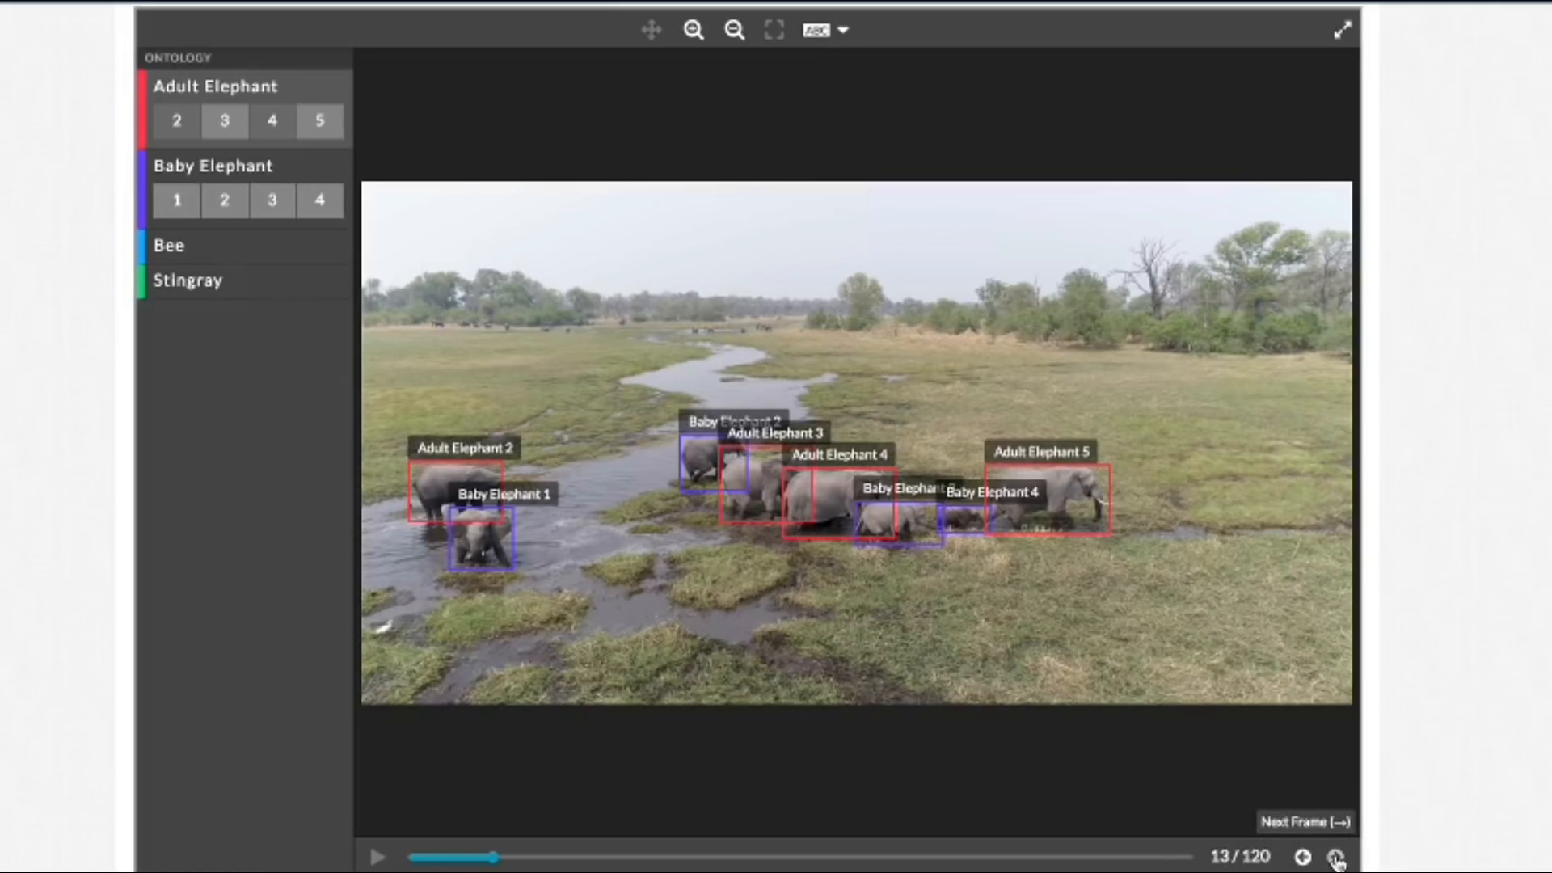
pyautogui.click(1335, 858)
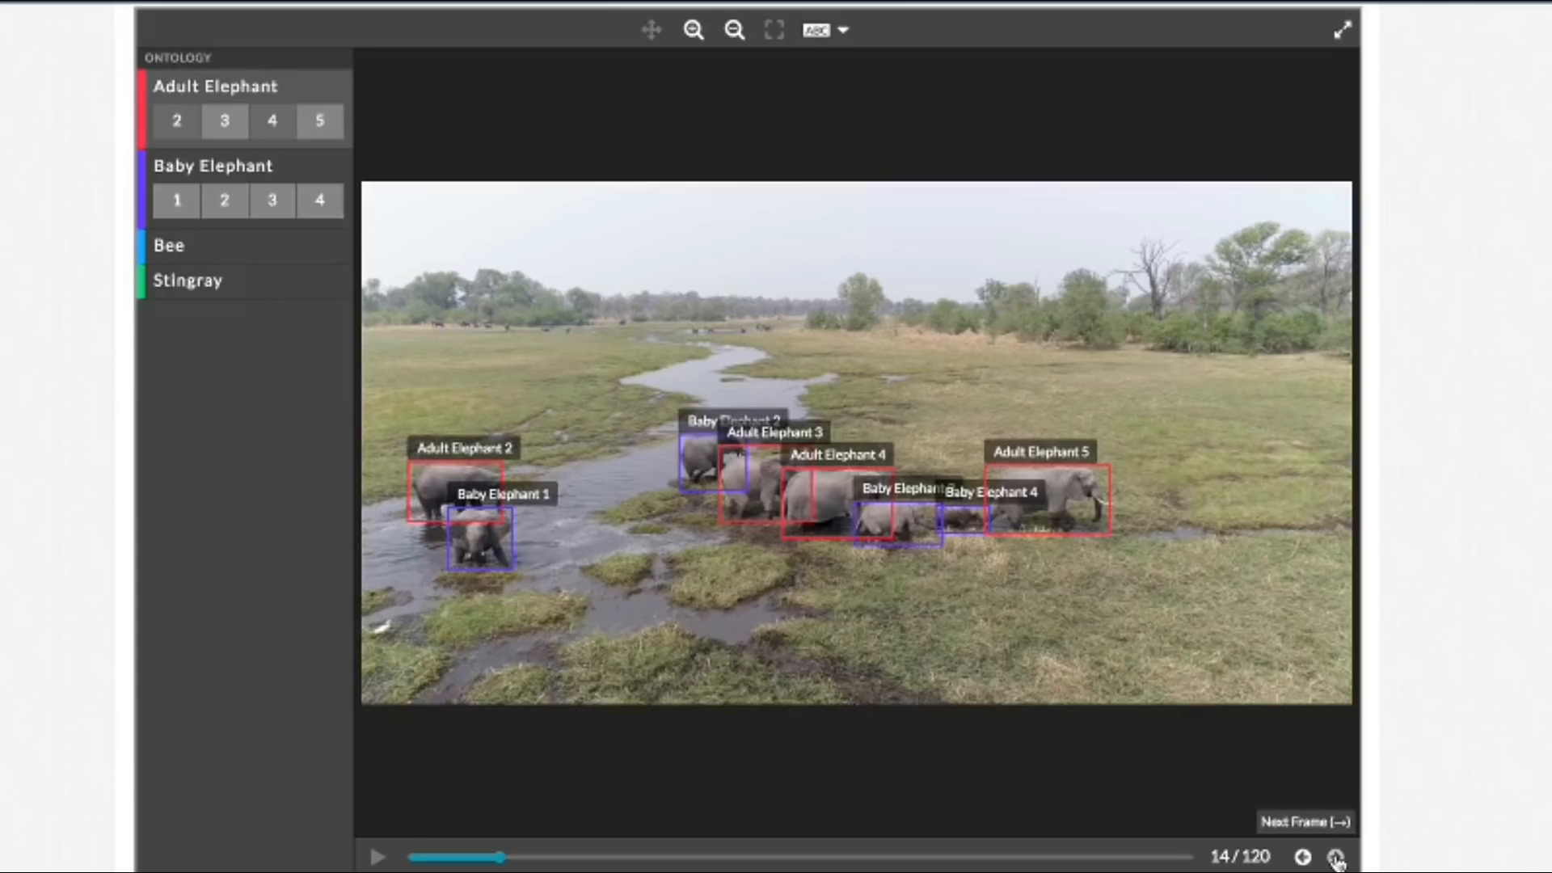
pyautogui.click(1335, 857)
pyautogui.click(1335, 857)
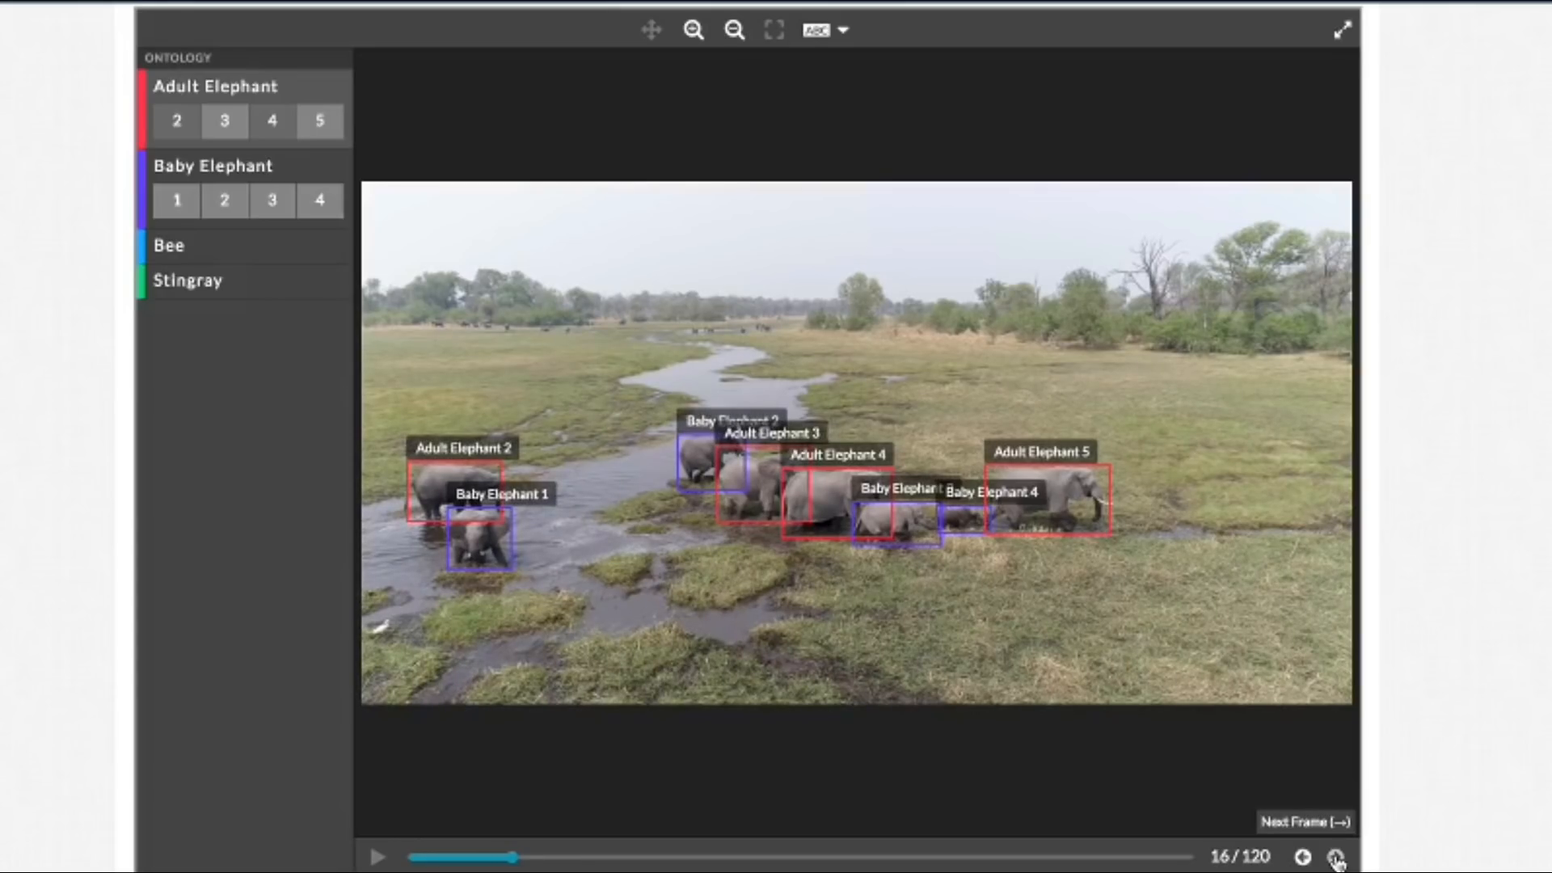
pyautogui.click(1335, 858)
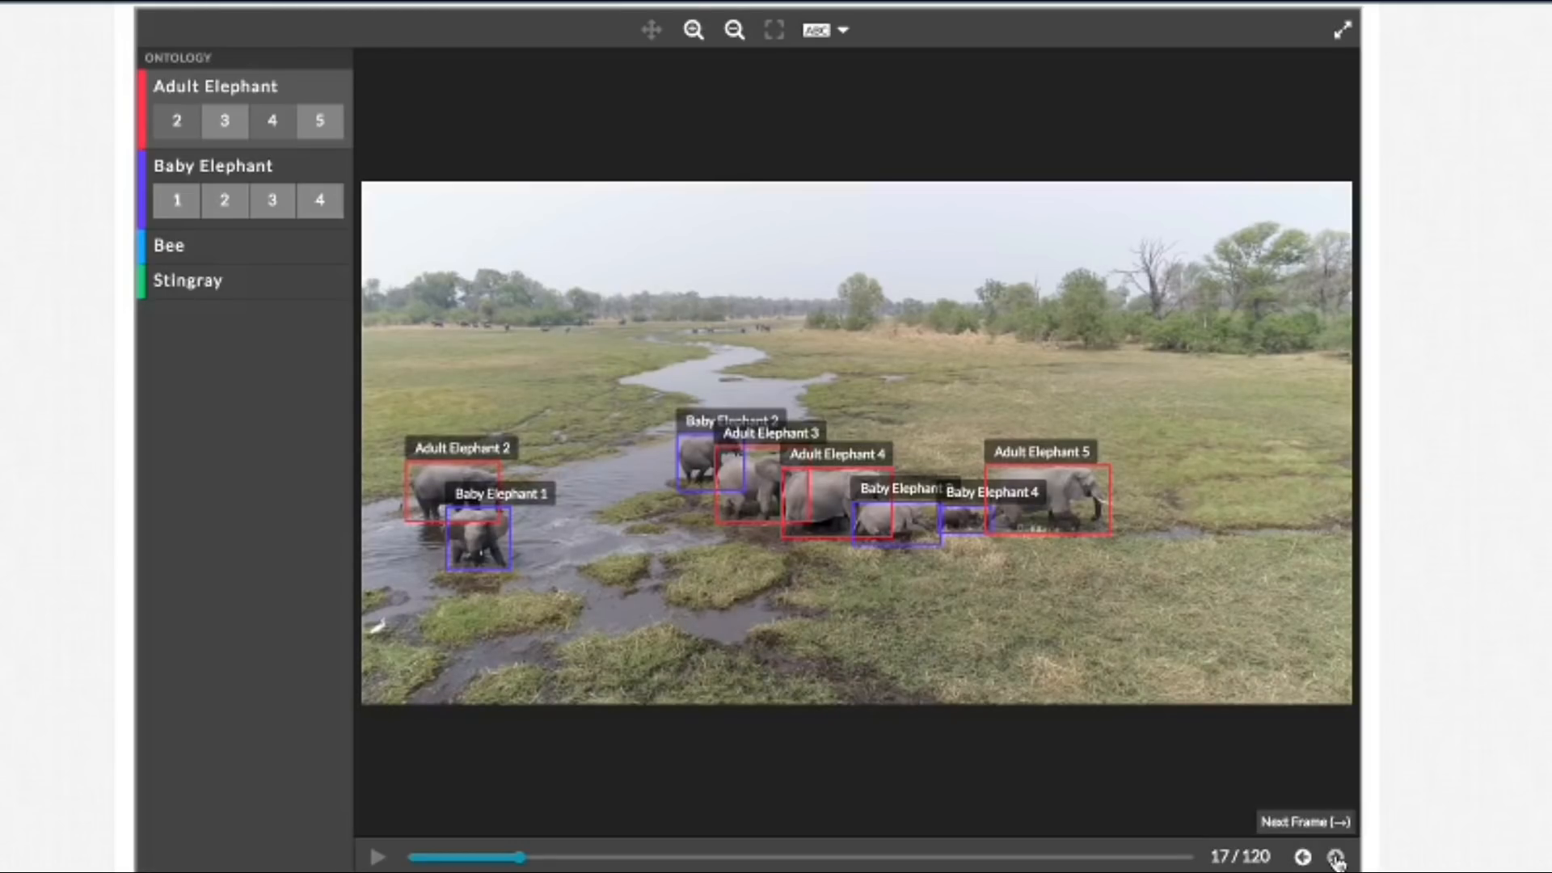
pyautogui.click(1335, 857)
pyautogui.click(1335, 858)
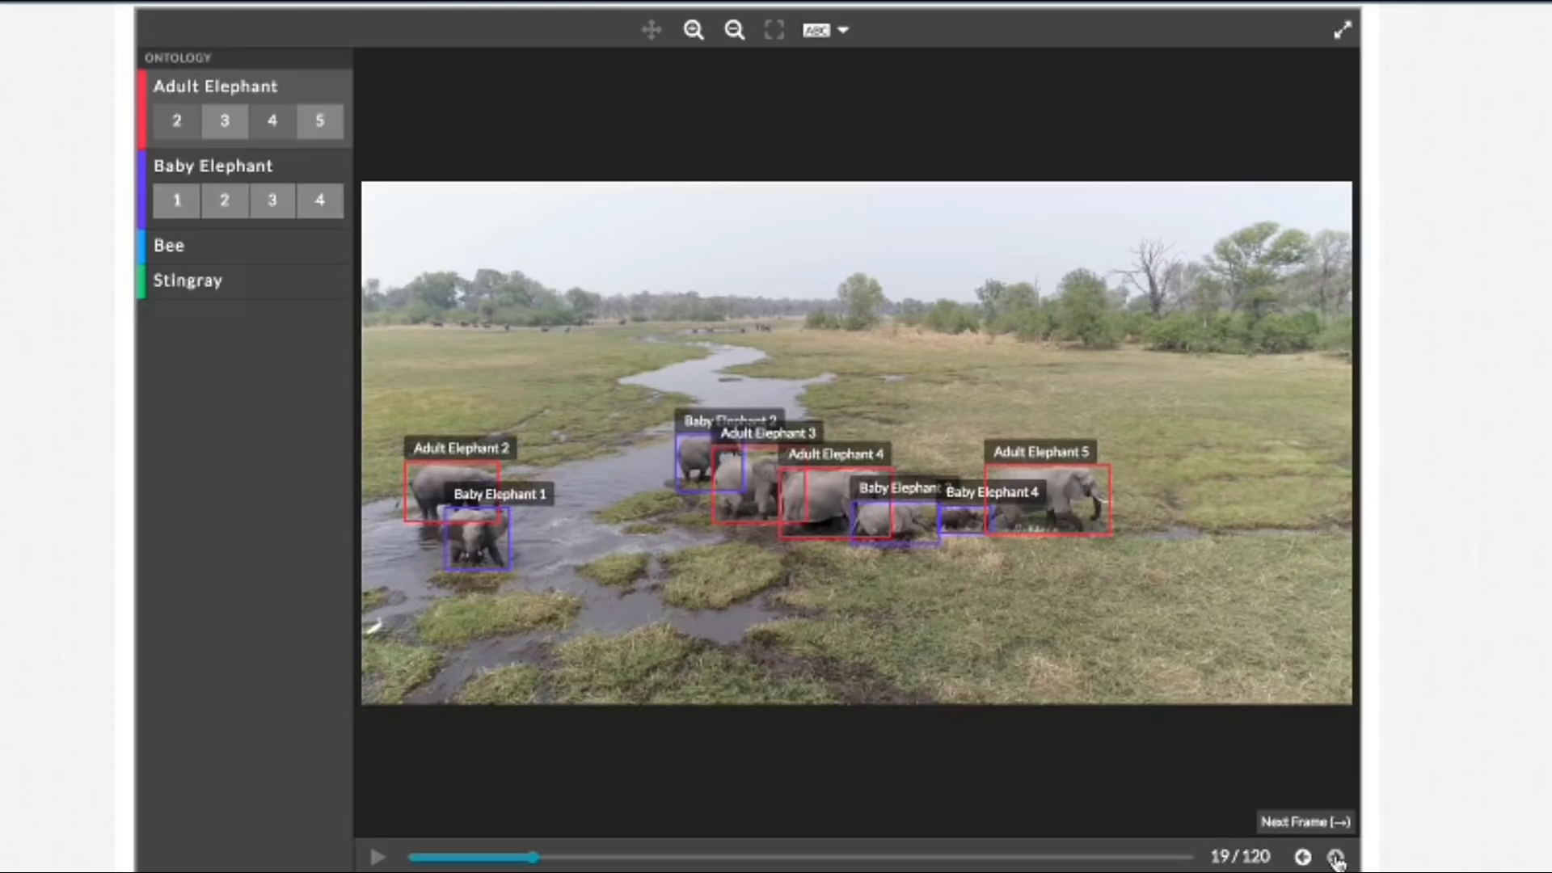
pyautogui.click(1335, 858)
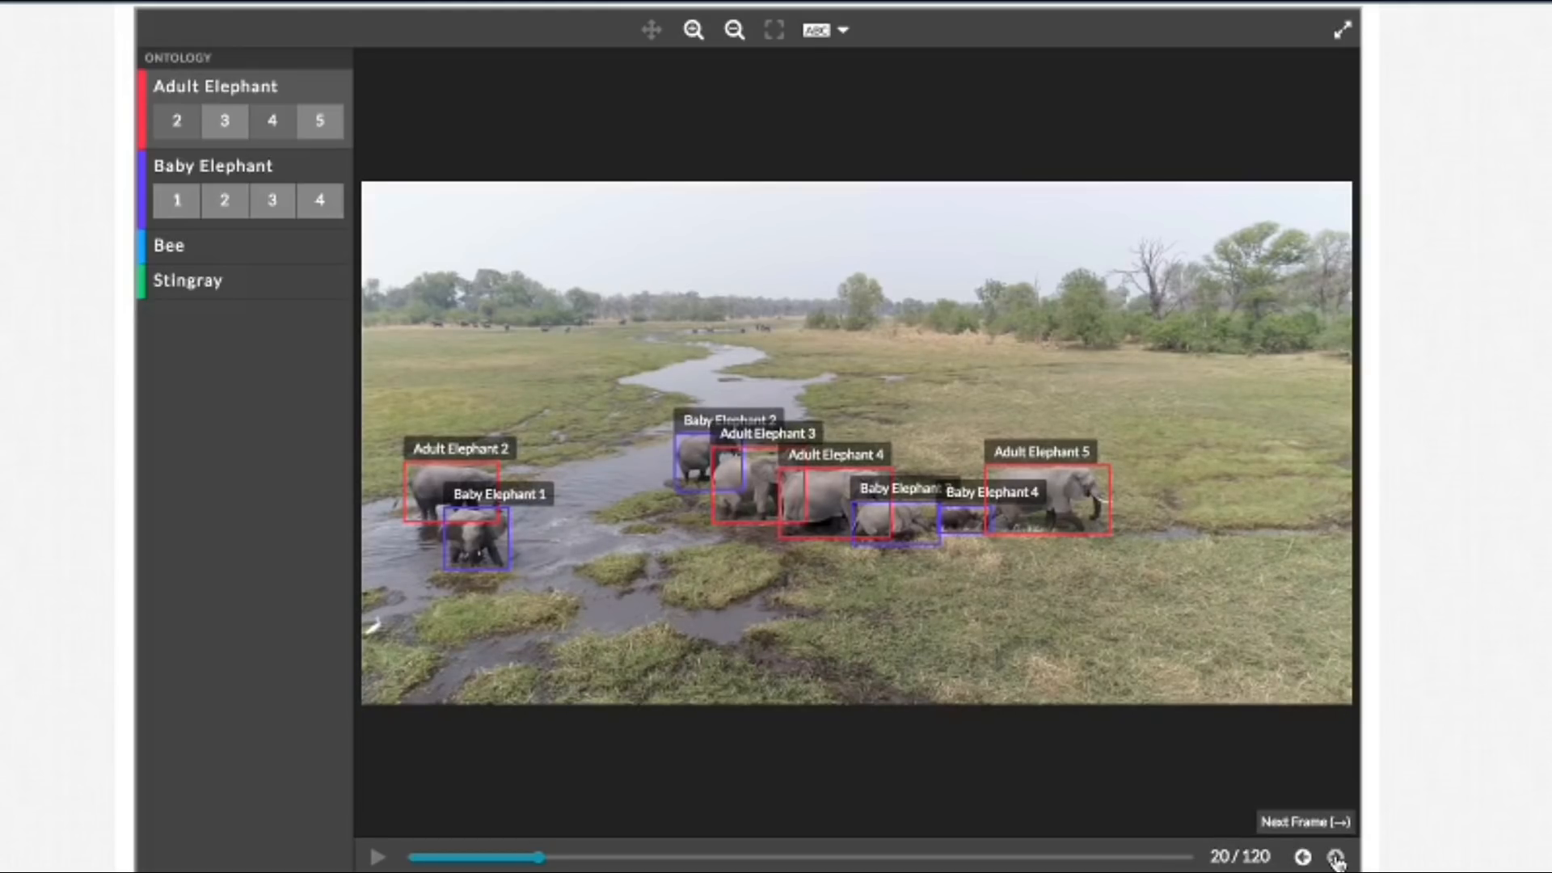
pyautogui.click(1335, 858)
pyautogui.click(1336, 858)
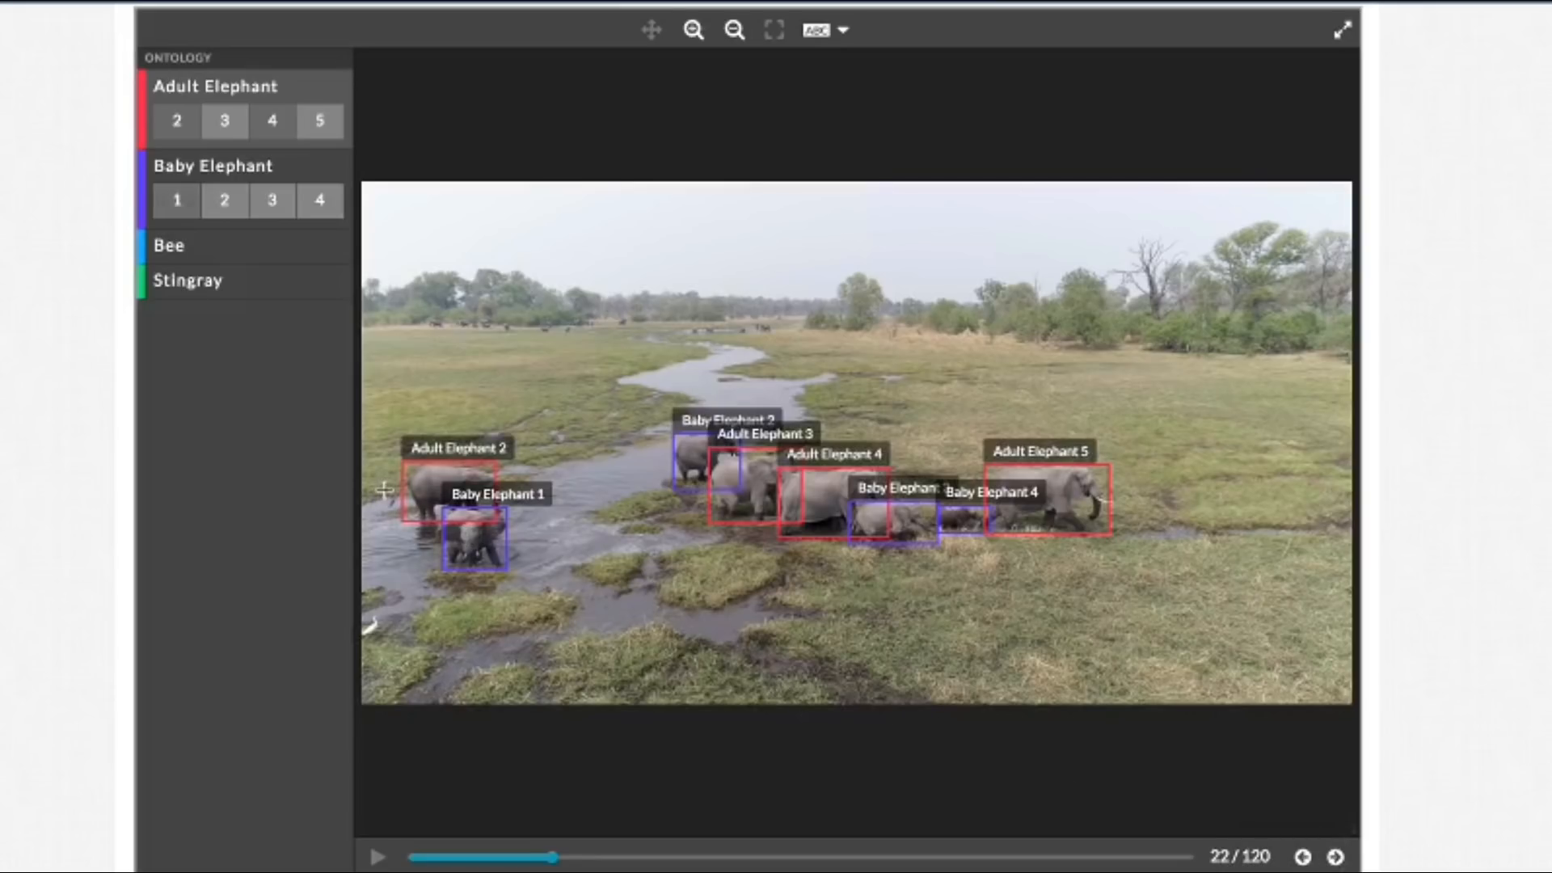
# Step: Select the Adult Elephant 2 box up close, go back to frame 17 and extend its left edge to enclose the tail
pyautogui.click(693, 30)
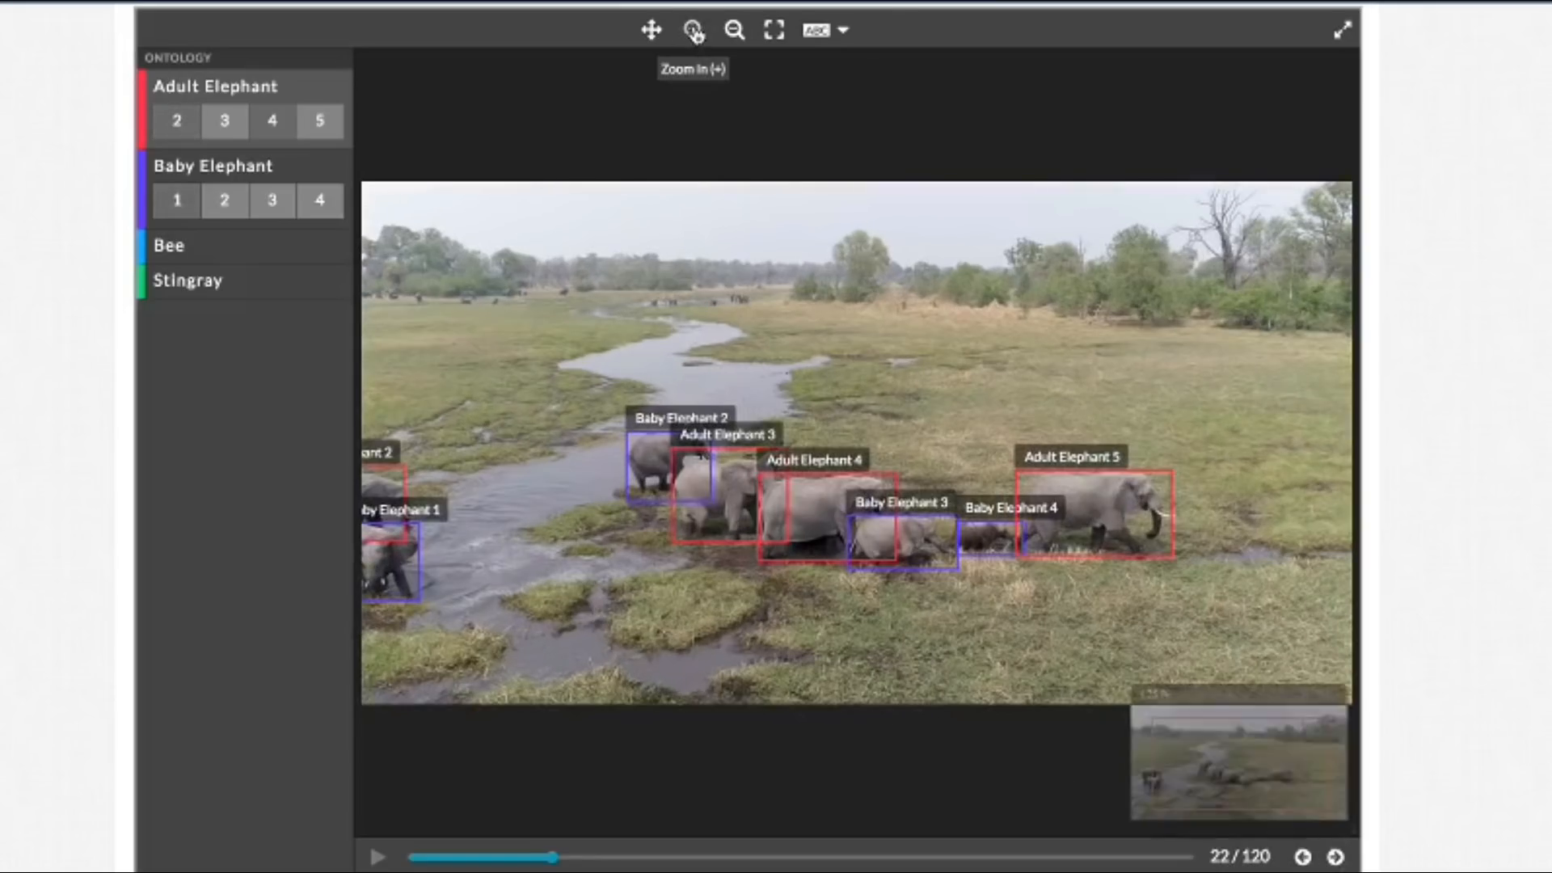
pyautogui.click(650, 30)
pyautogui.moveTo(630, 279); pyautogui.dragTo(1126, 173)
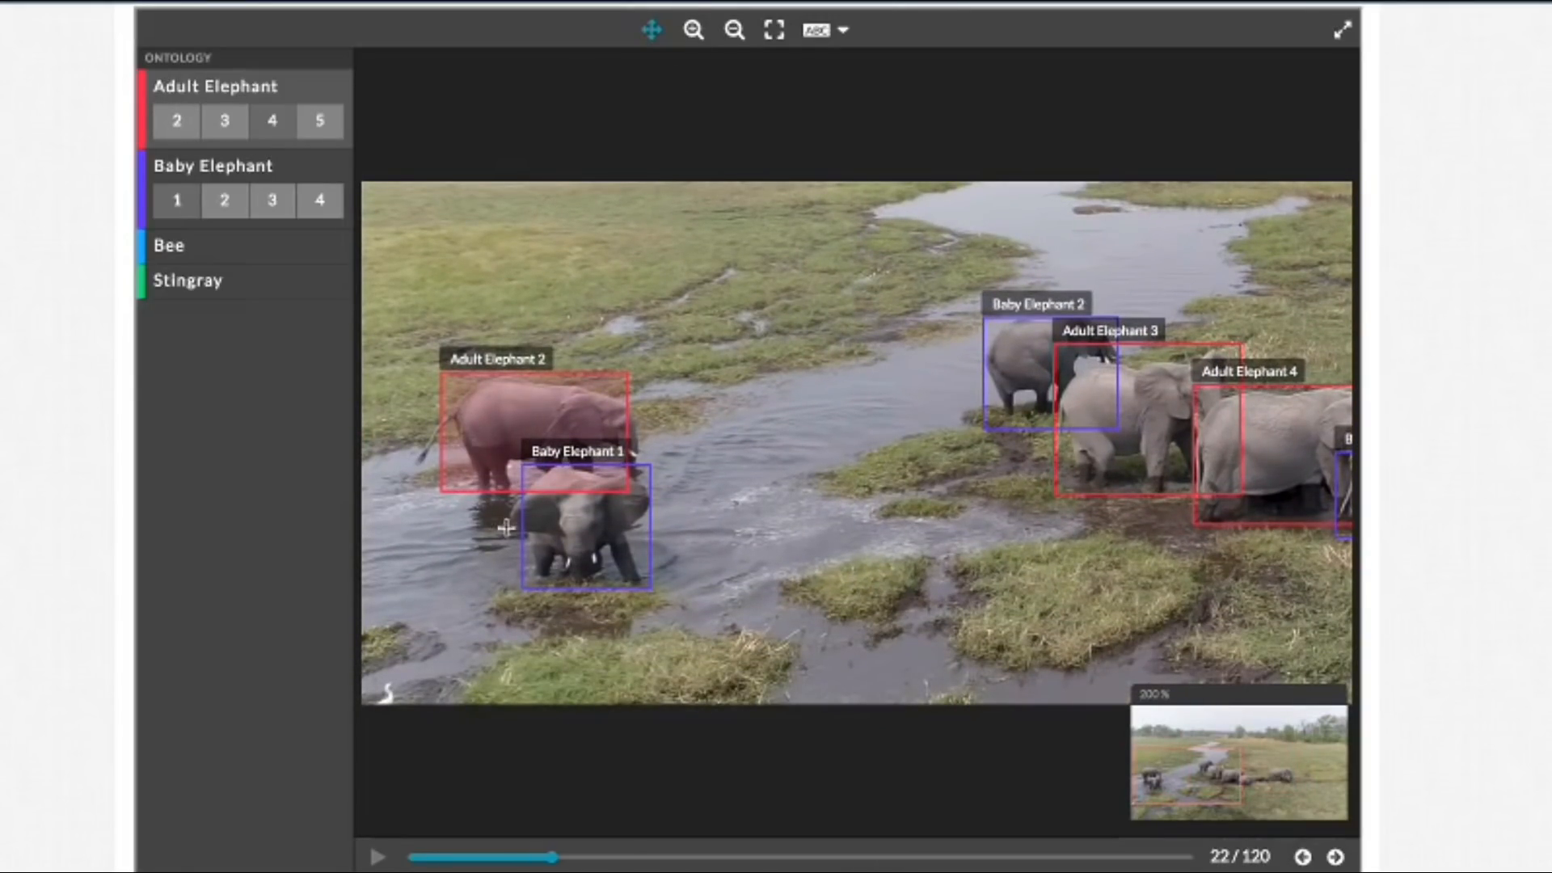
pyautogui.click(651, 30)
pyautogui.click(482, 427)
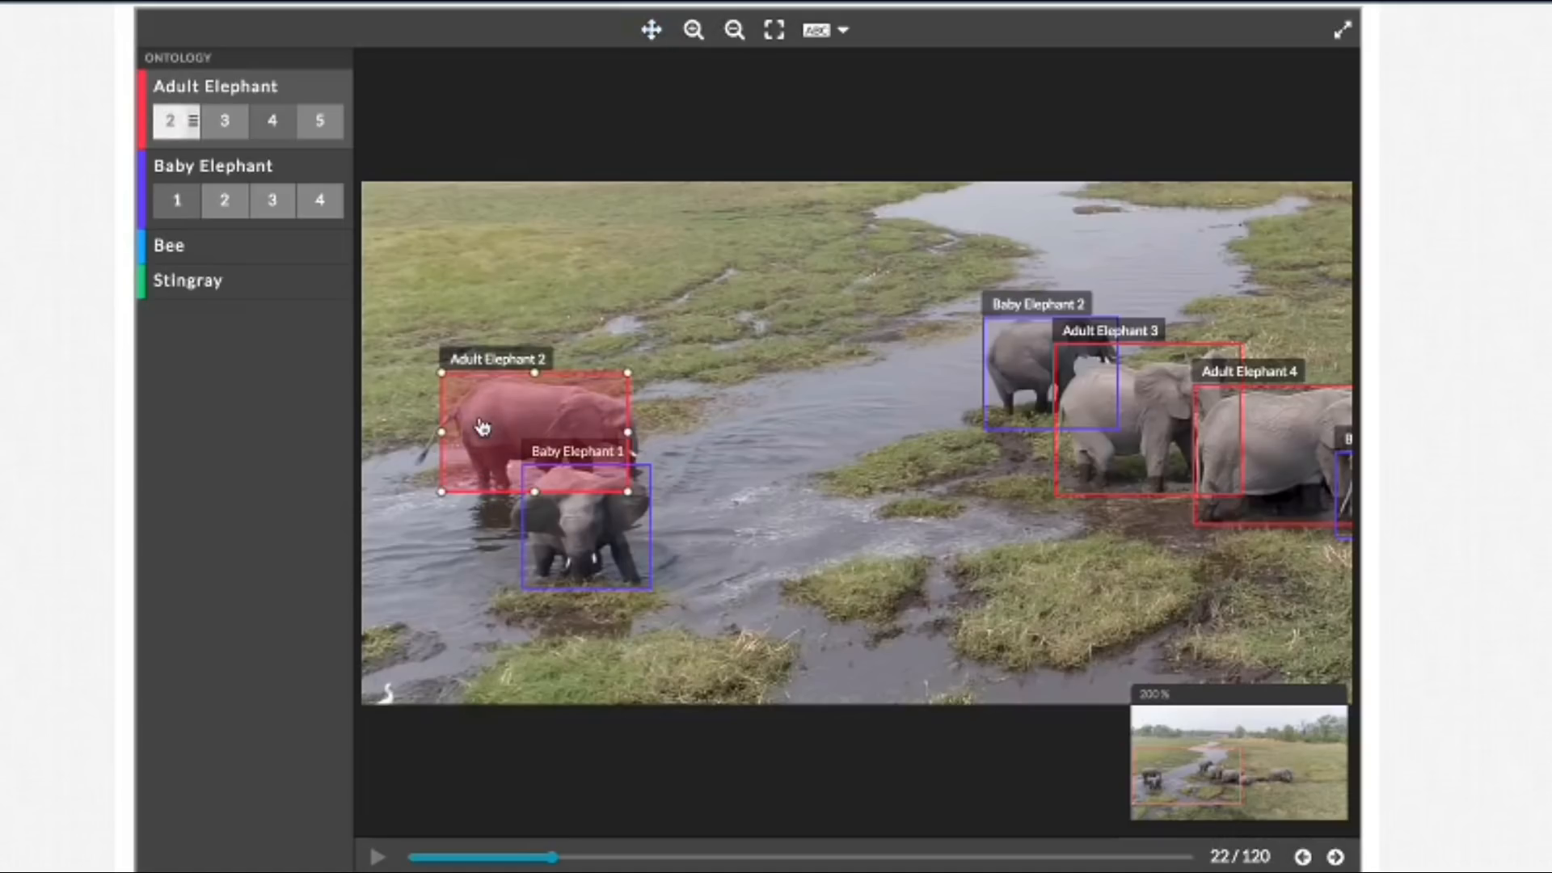
pyautogui.click(1303, 857)
pyautogui.click(1303, 857)
pyautogui.click(1303, 857)
pyautogui.click(1303, 857)
pyautogui.click(1303, 856)
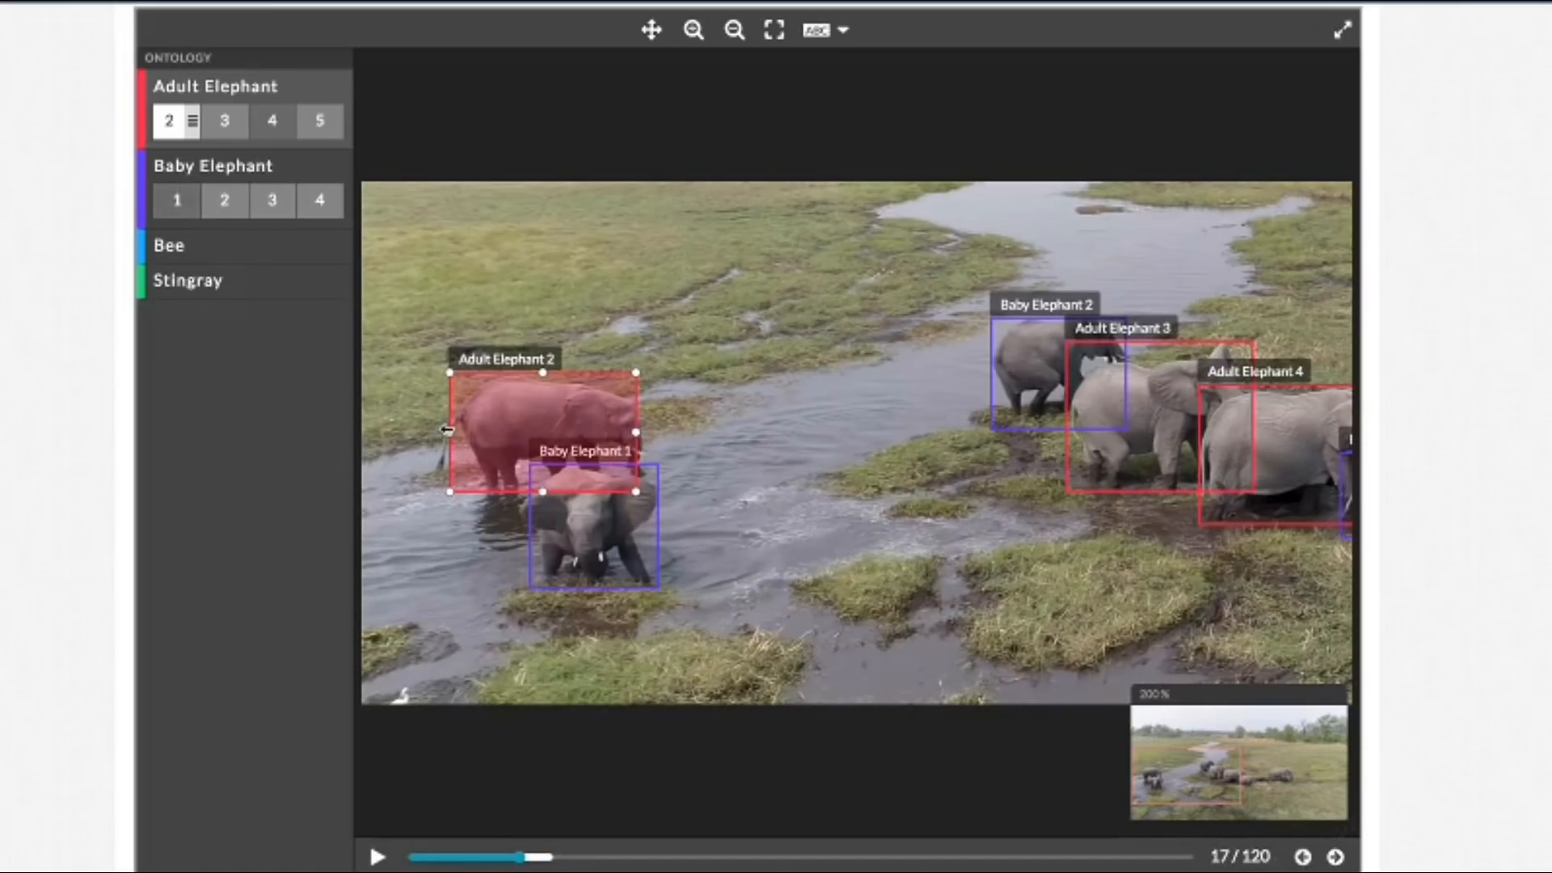
pyautogui.moveTo(446, 430); pyautogui.dragTo(436, 431)
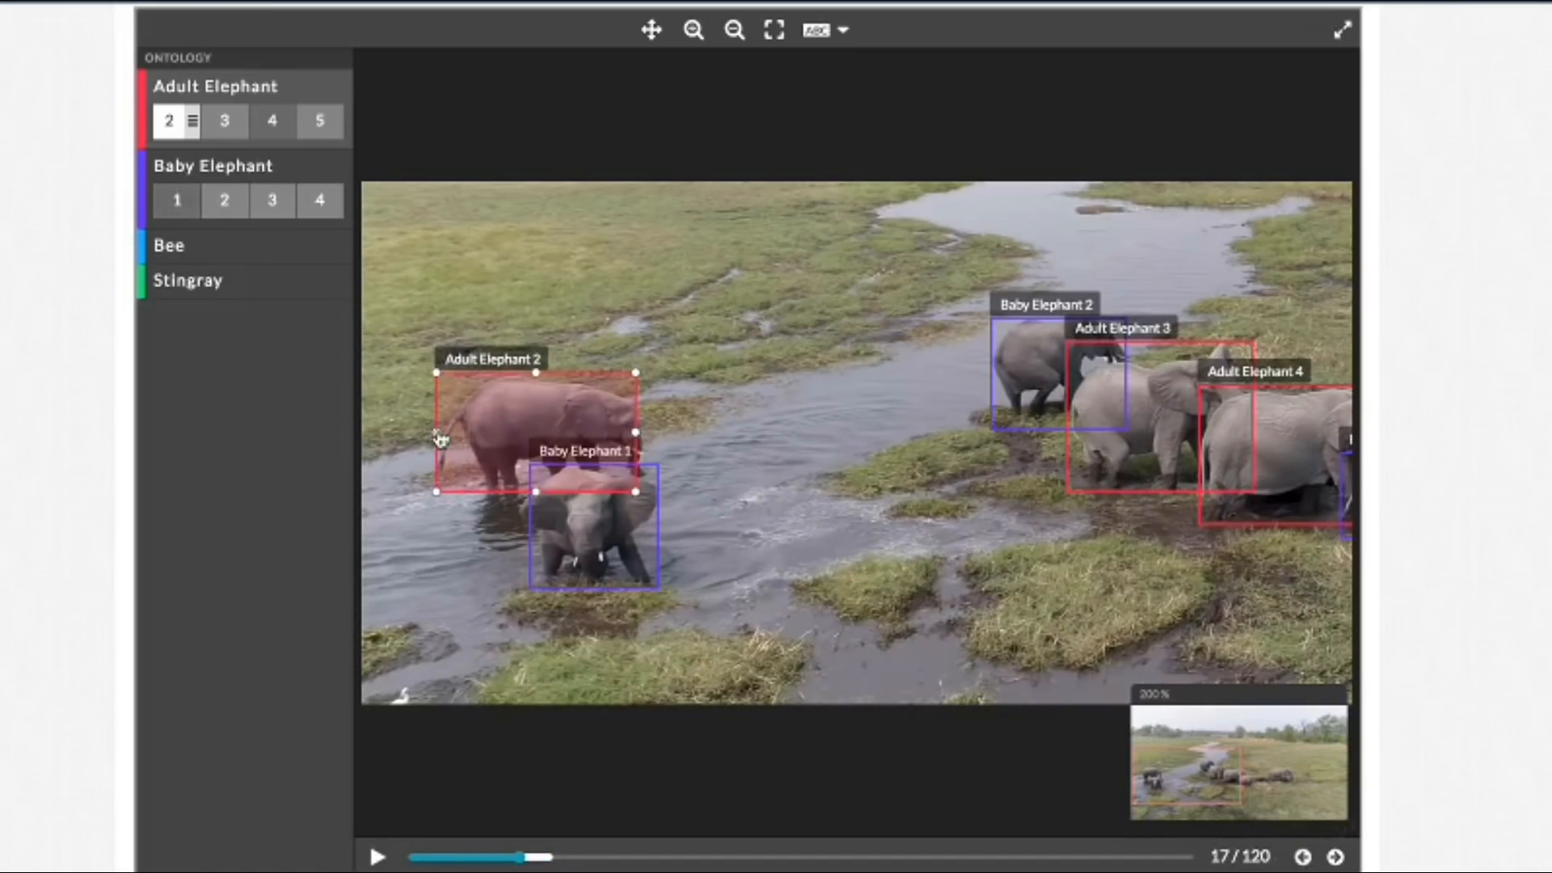
# Step: Extend the left edge of the Adult Elephant 2 box around the tail in frames 18 and 21, checking the frames between
pyautogui.click(1335, 857)
pyautogui.moveTo(448, 432); pyautogui.dragTo(434, 432)
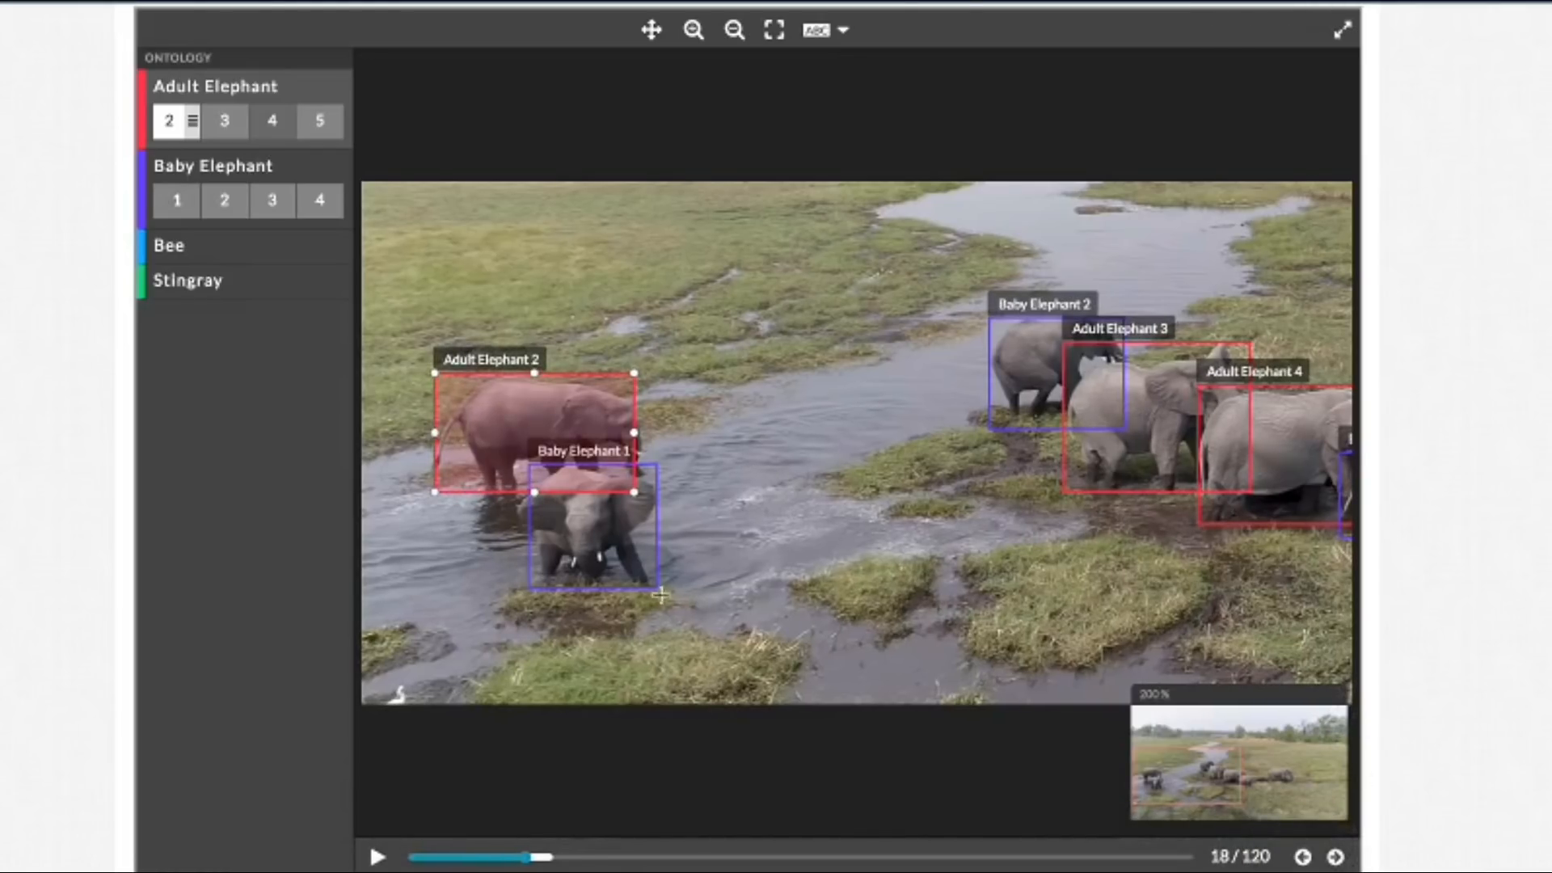
pyautogui.click(1335, 857)
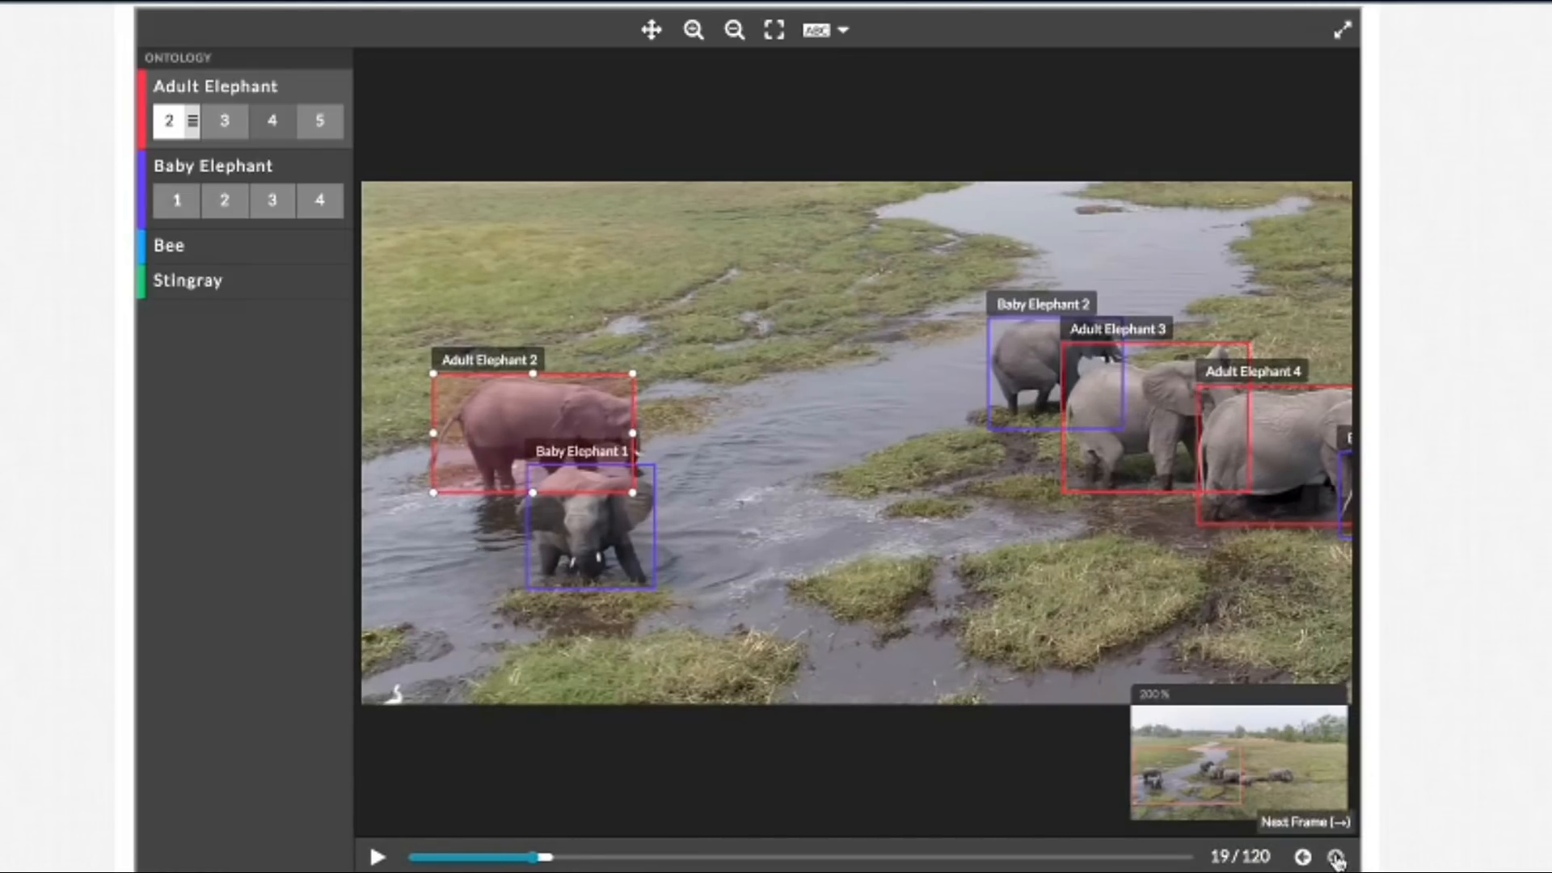
pyautogui.click(1335, 857)
pyautogui.click(1335, 857)
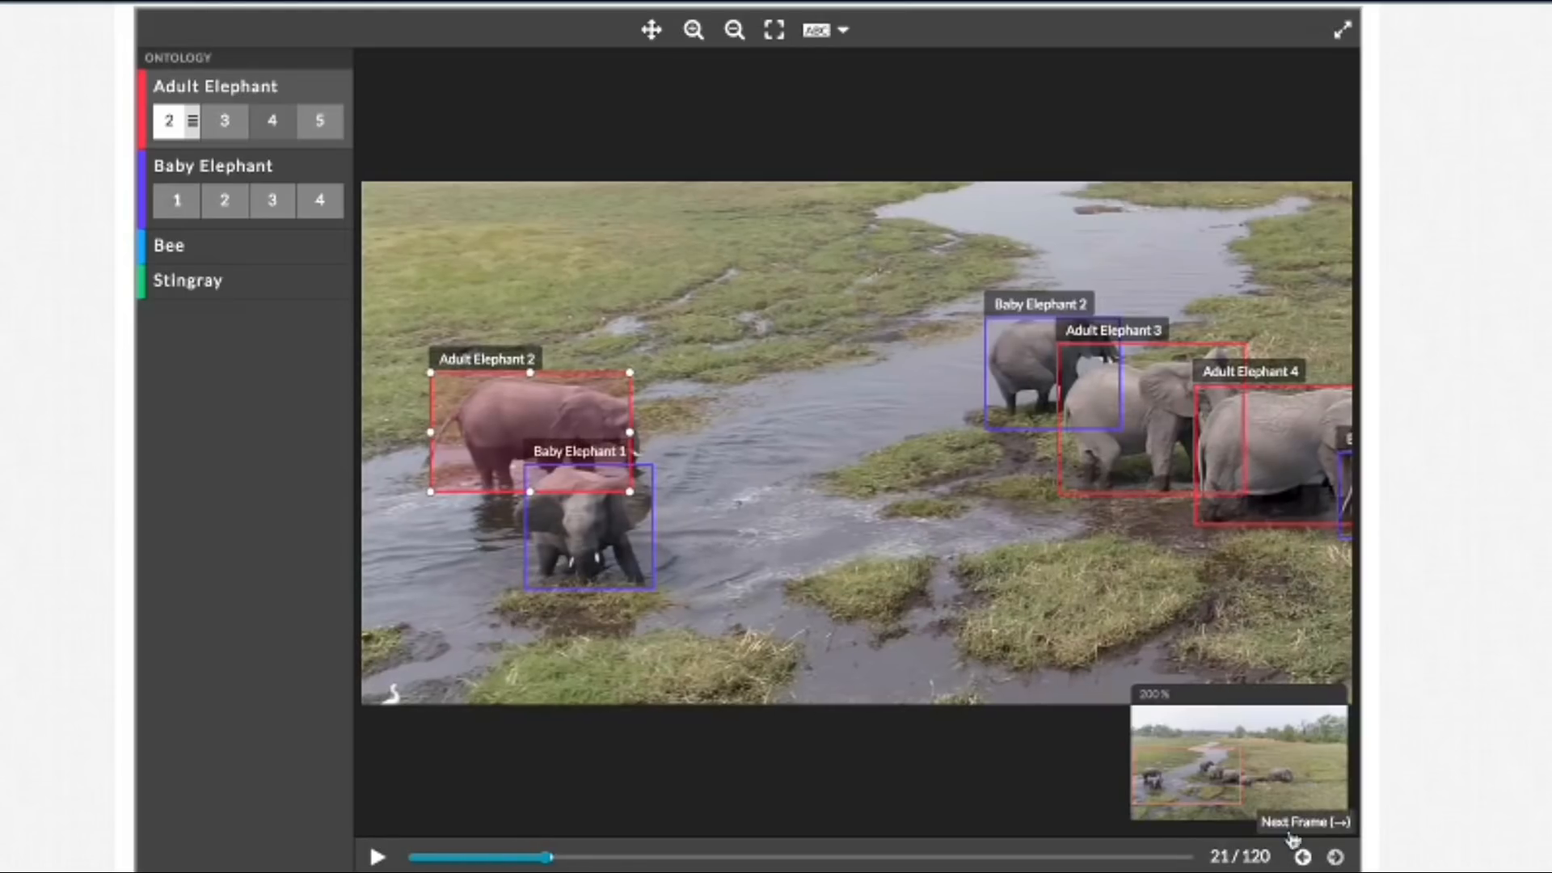
pyautogui.moveTo(431, 431); pyautogui.dragTo(417, 432)
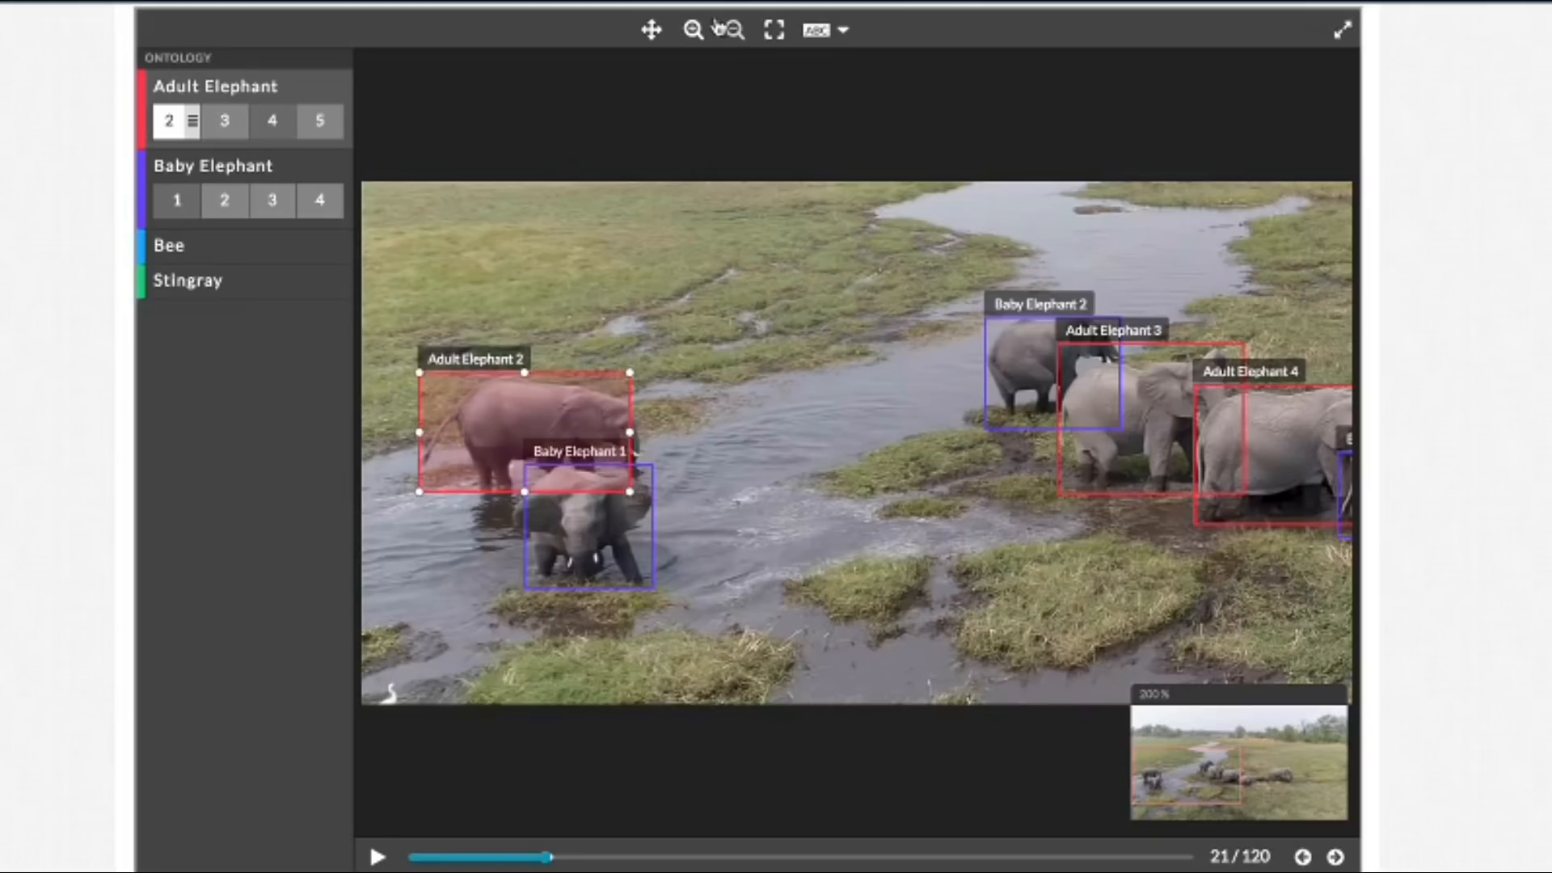
# Step: Show the whole image and advance from frame 21 to frame 24, checking the fit of the bounding boxes
pyautogui.click(775, 37)
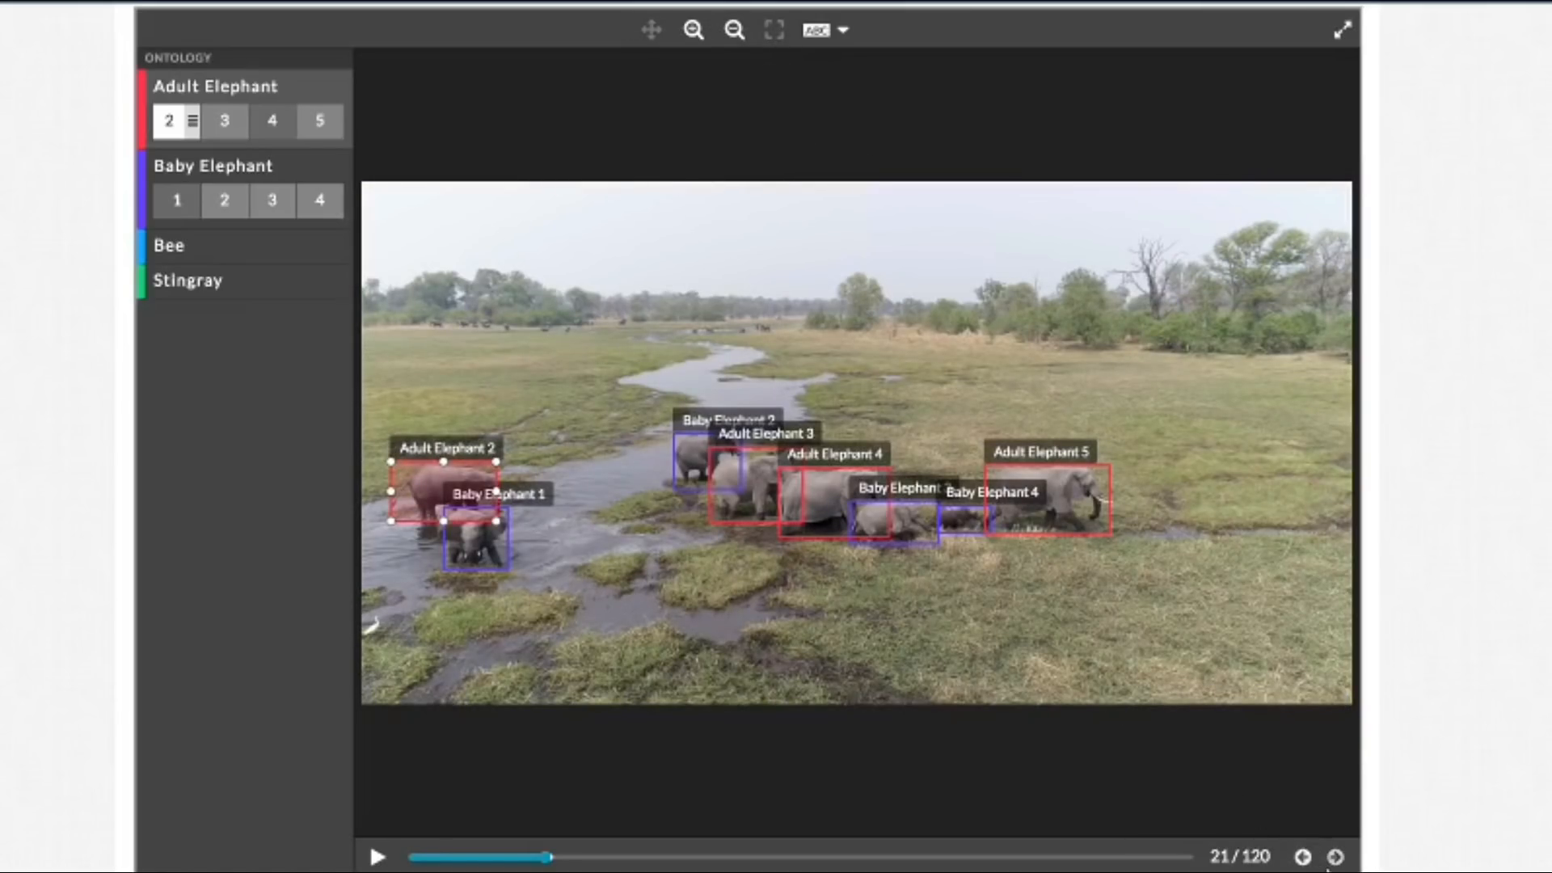
pyautogui.click(1335, 857)
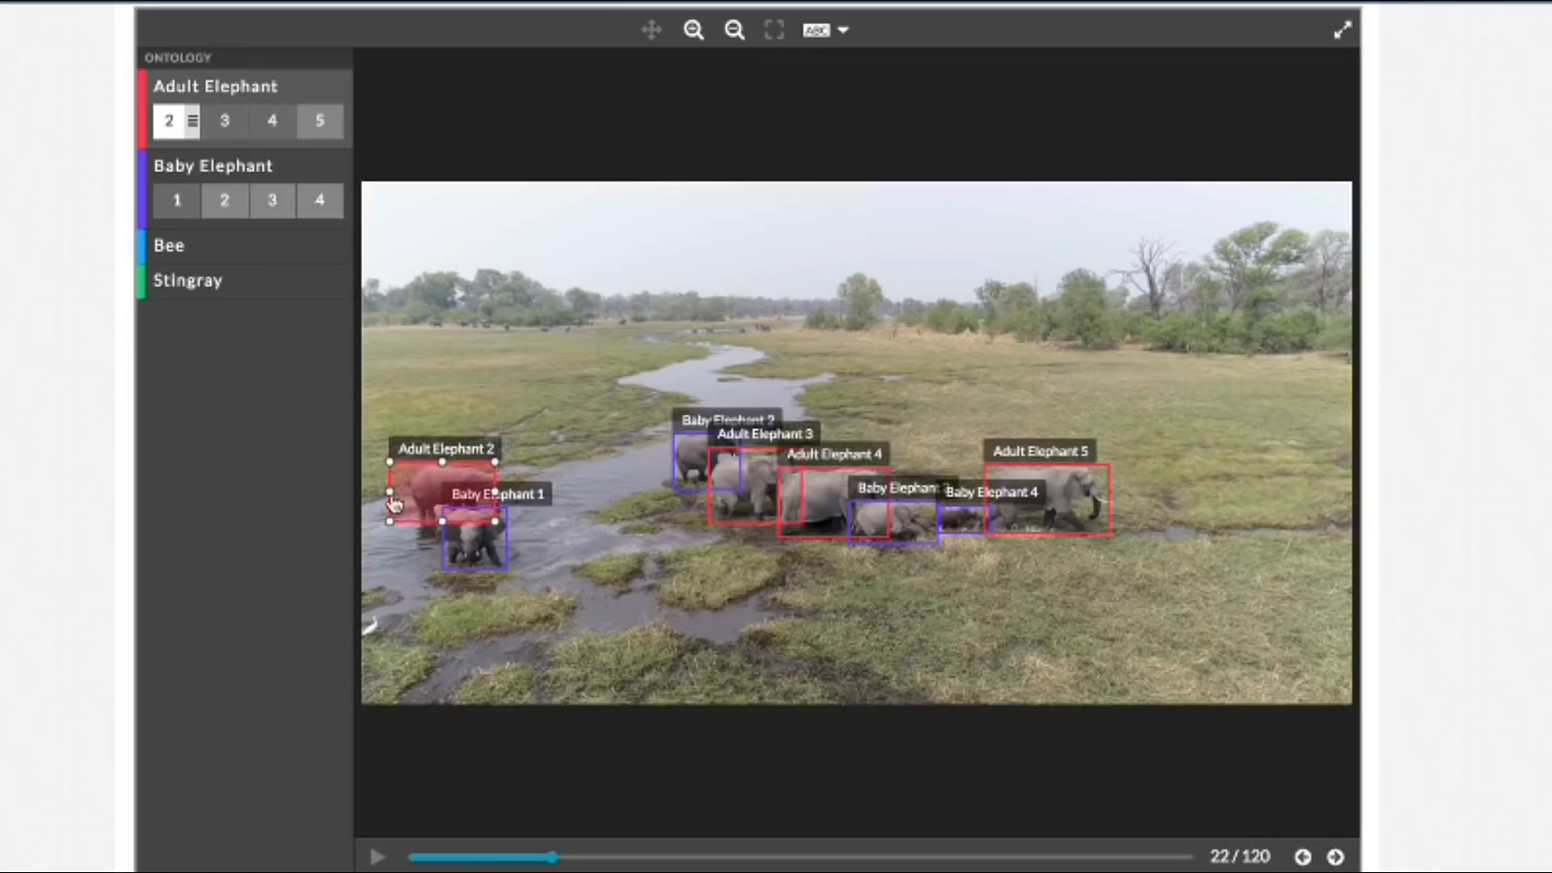
pyautogui.click(1335, 858)
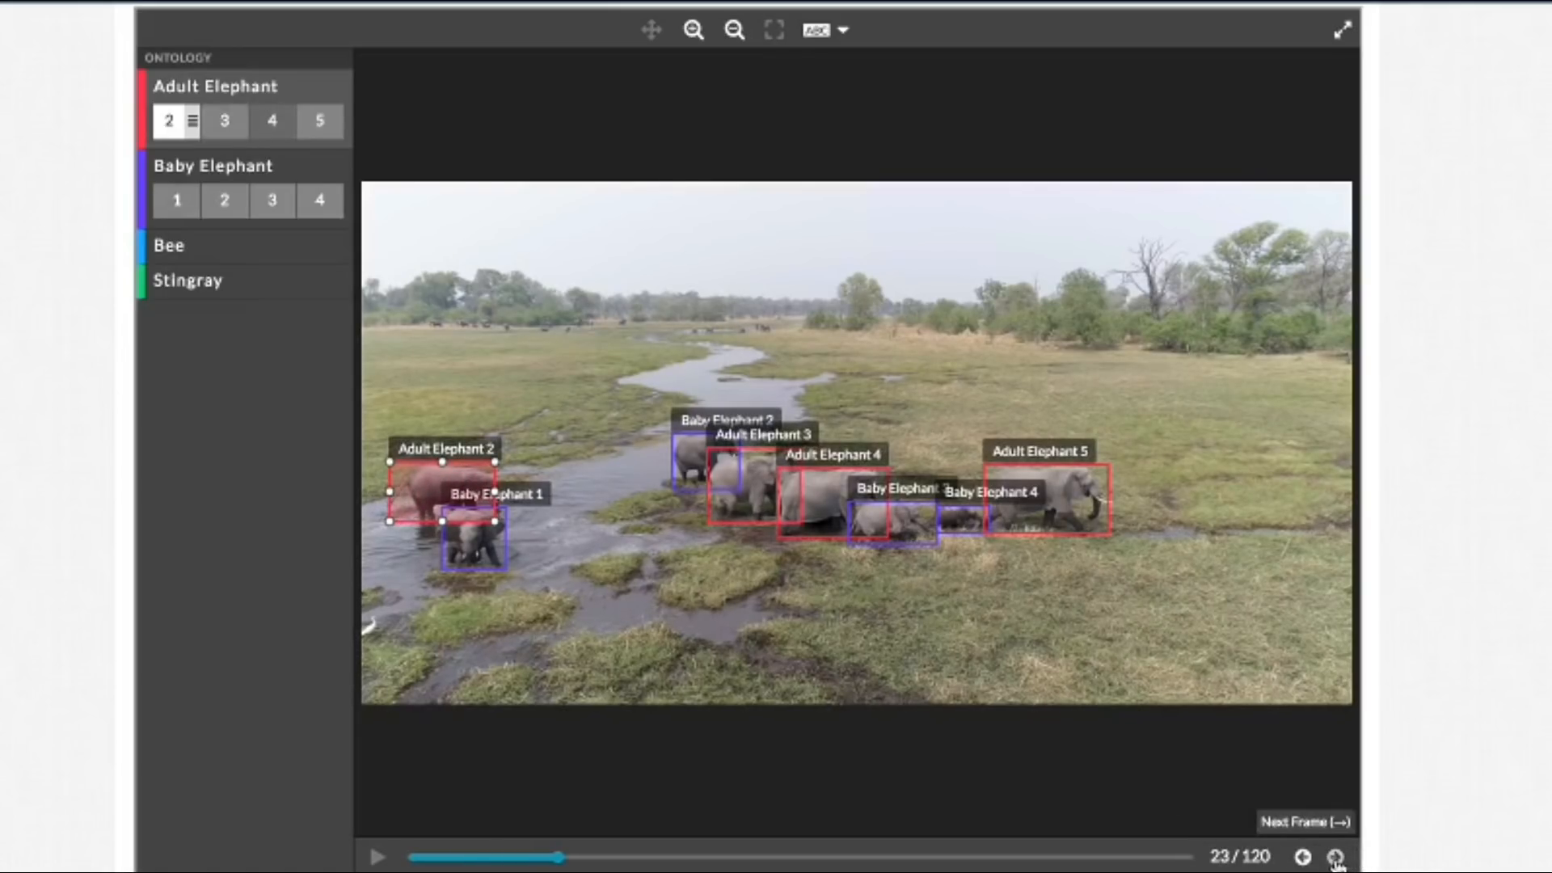
pyautogui.click(1335, 859)
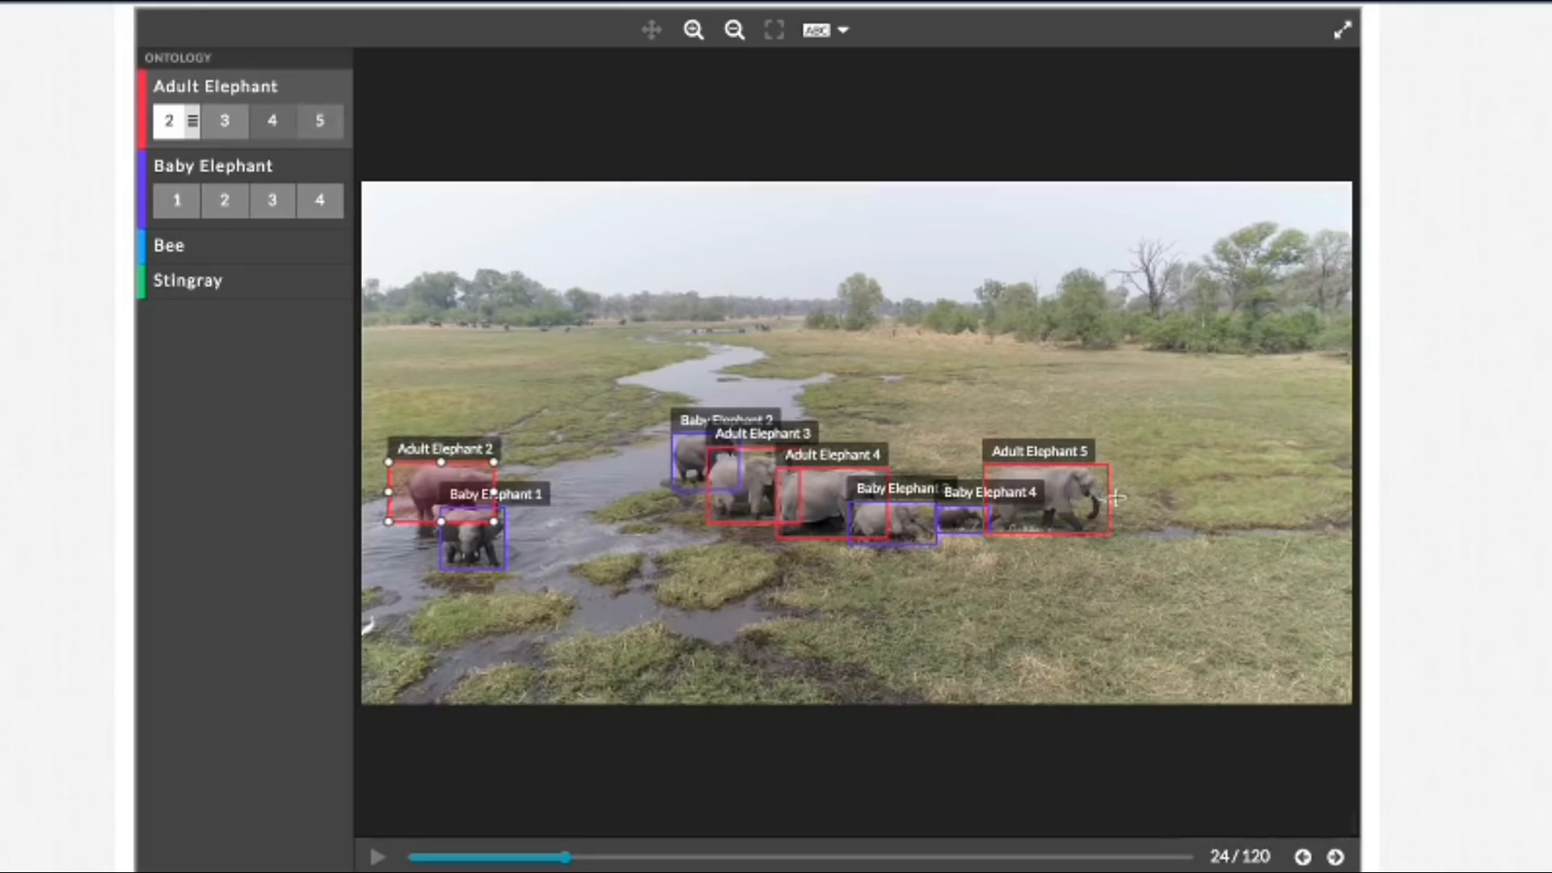
# Step: Extend the right edge of the Adult Elephant 5 box in frame 24 to enclose the tip of the tusk
pyautogui.click(693, 30)
pyautogui.click(693, 30)
pyautogui.click(651, 30)
pyautogui.moveTo(986, 277); pyautogui.dragTo(731, 215)
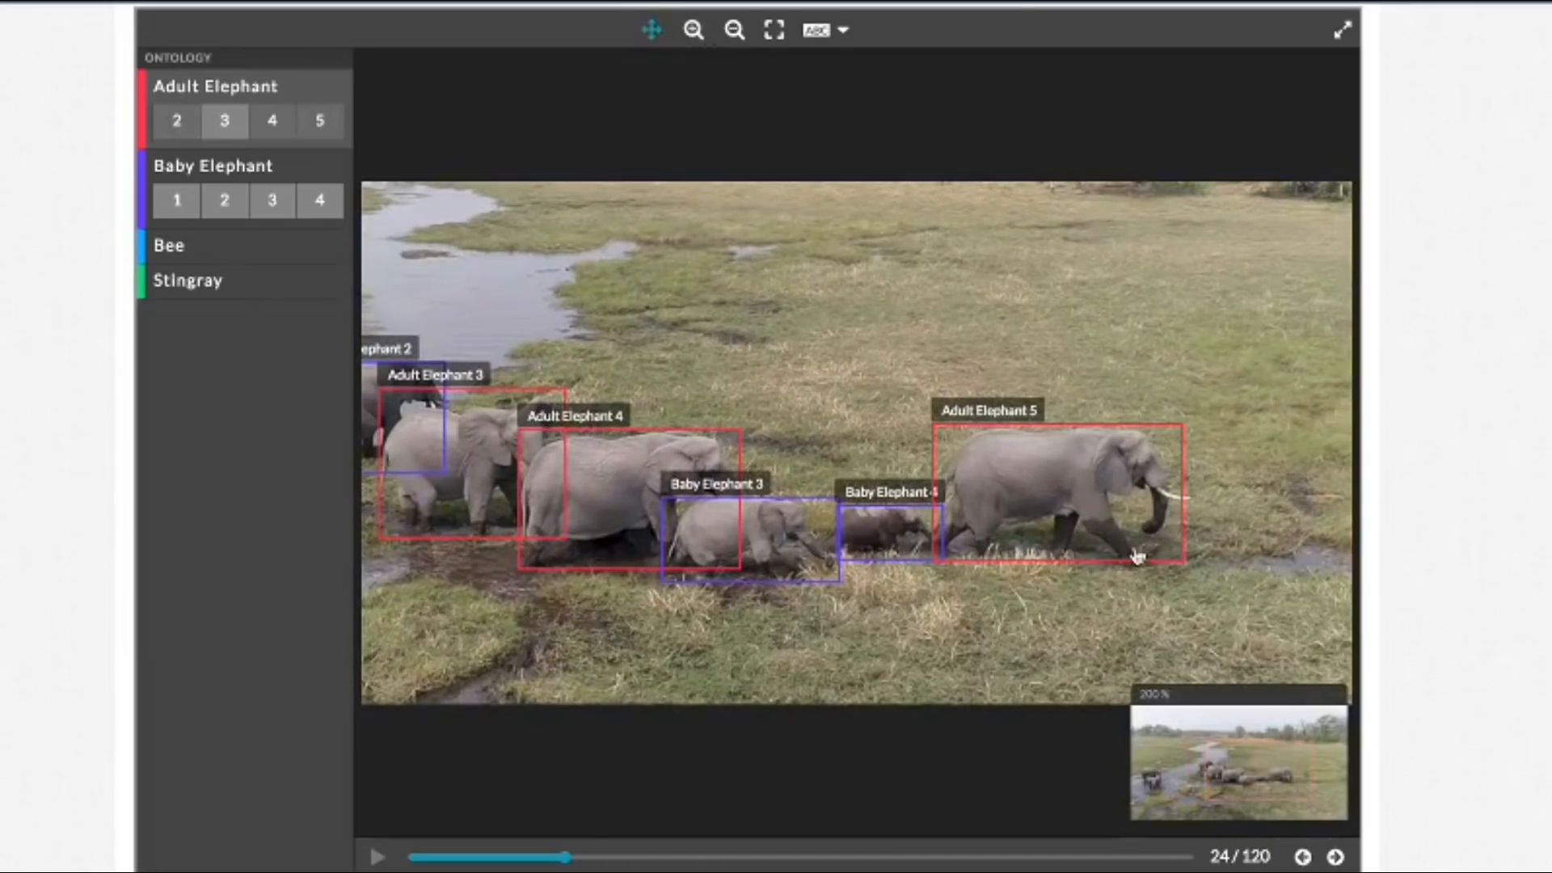
pyautogui.click(652, 30)
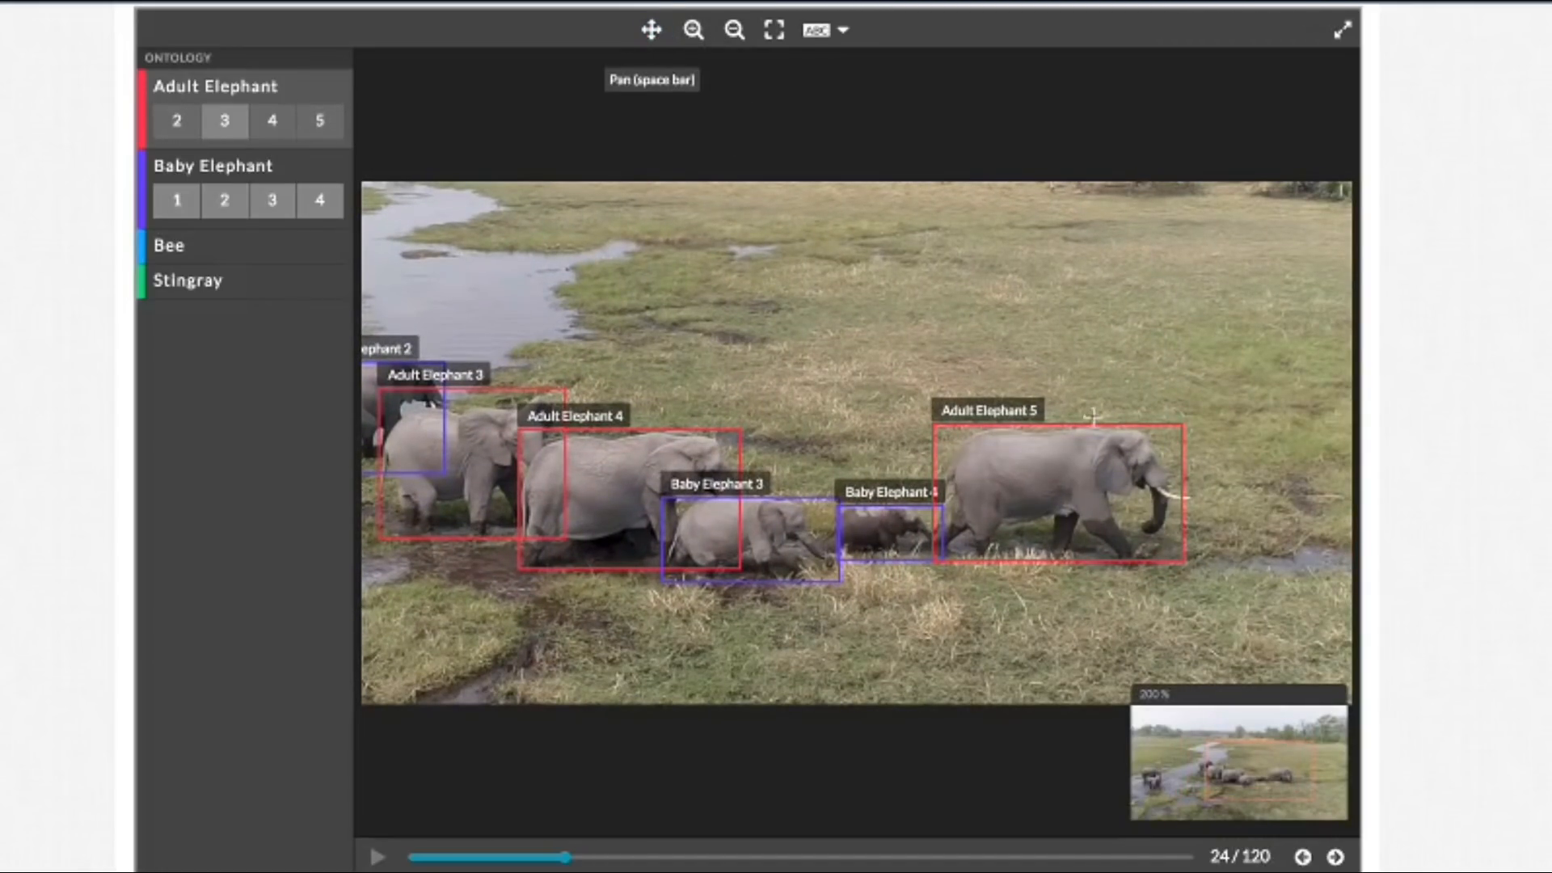
pyautogui.click(1114, 450)
pyautogui.moveTo(1185, 492); pyautogui.dragTo(1193, 488)
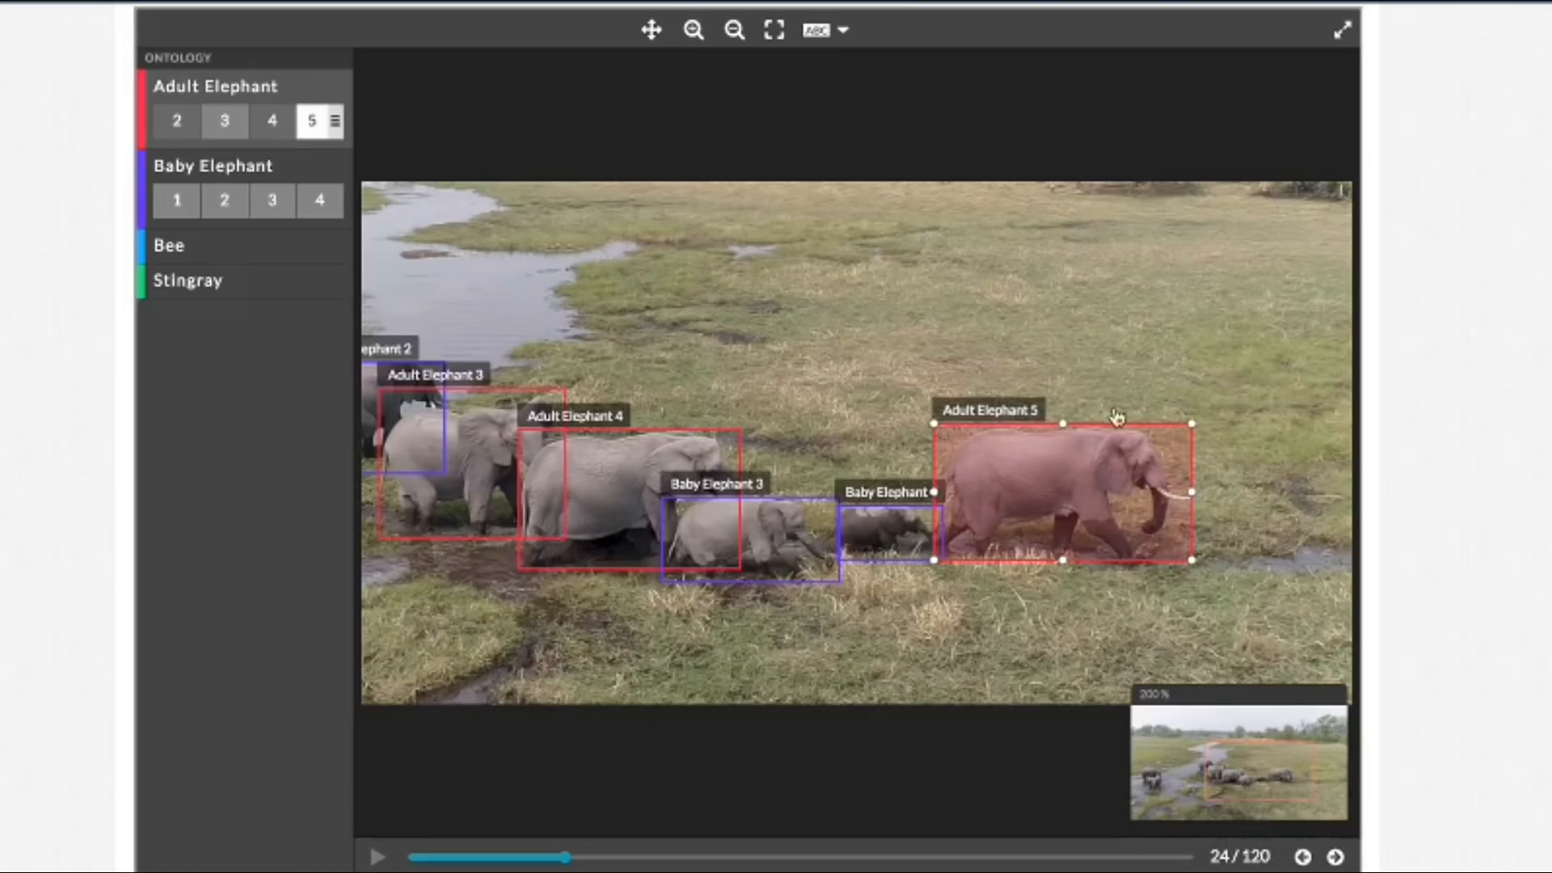
# Step: Show the whole image and advance frame by frame from frame 24 to frame 36, checking how the boxes follow the herd
pyautogui.click(774, 30)
pyautogui.click(1335, 857)
pyautogui.click(1336, 856)
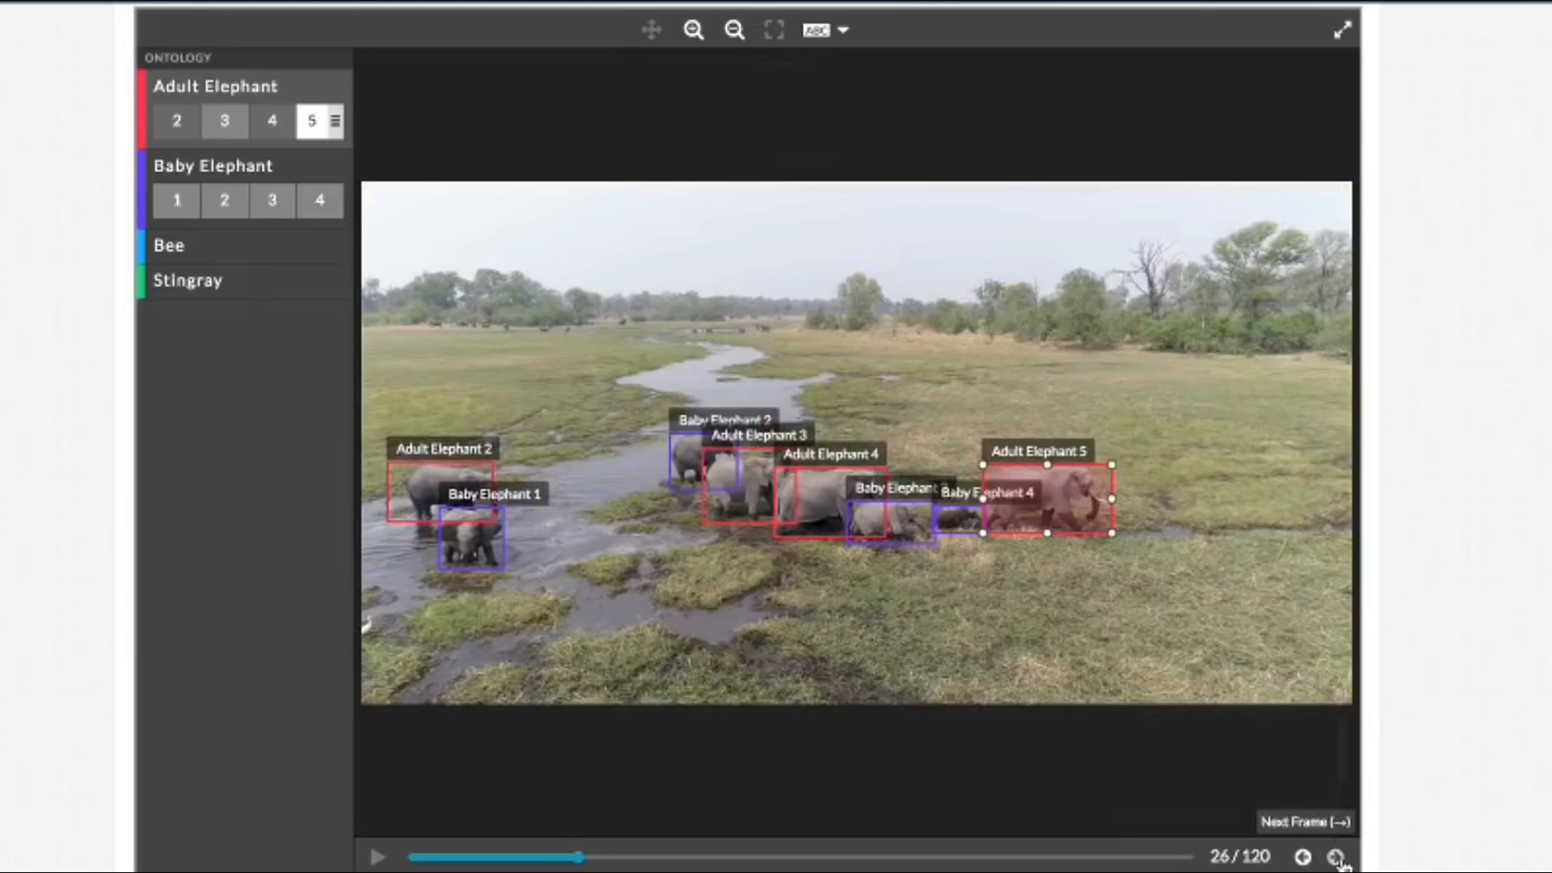
pyautogui.click(1336, 857)
pyautogui.click(1336, 857)
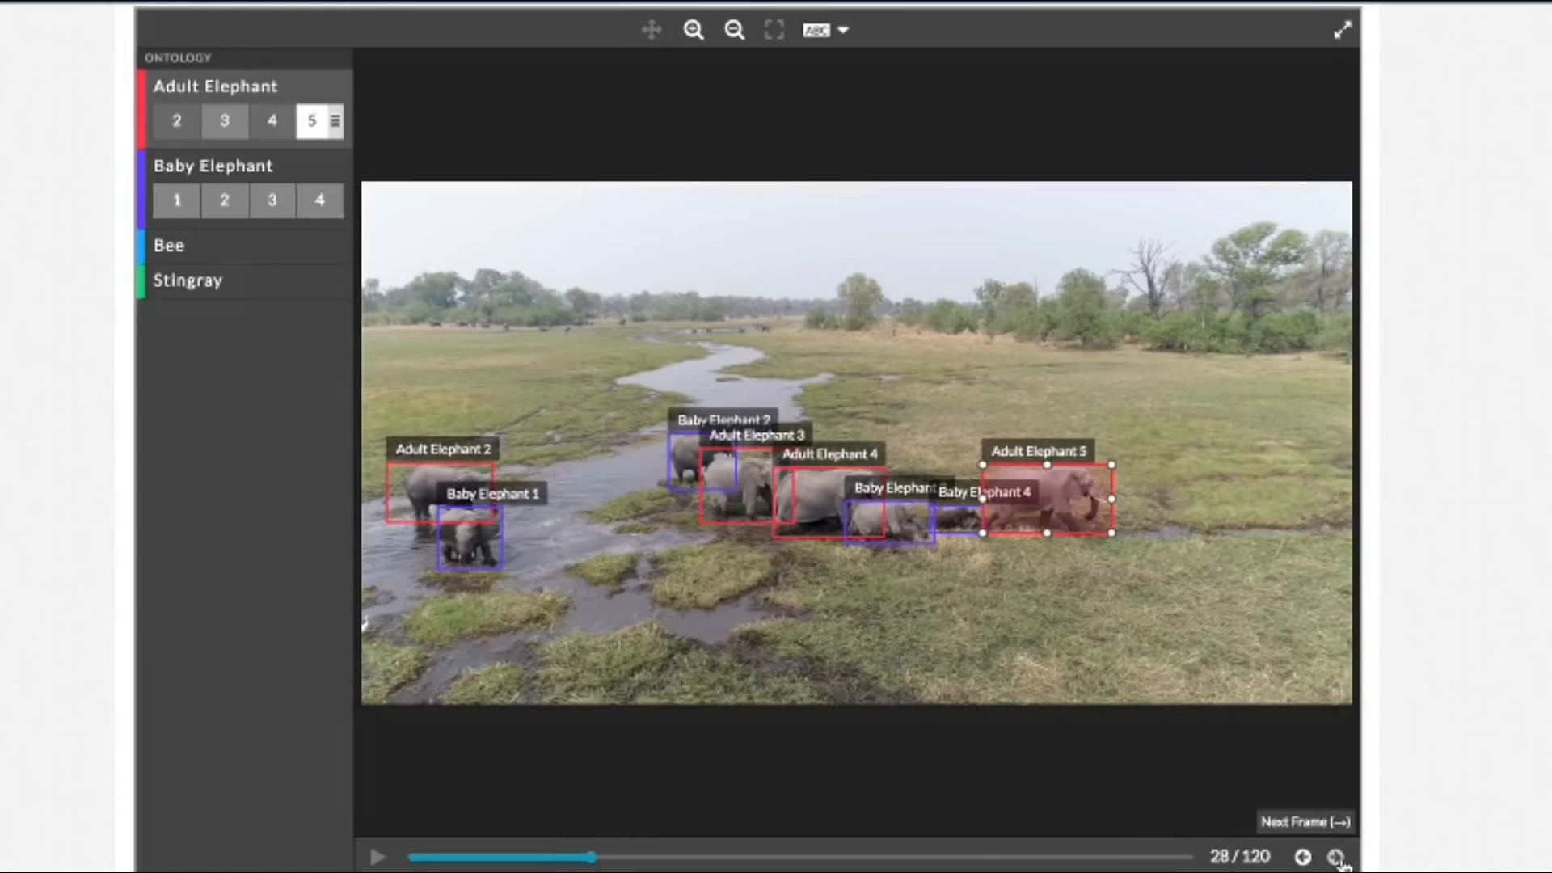
pyautogui.click(1336, 857)
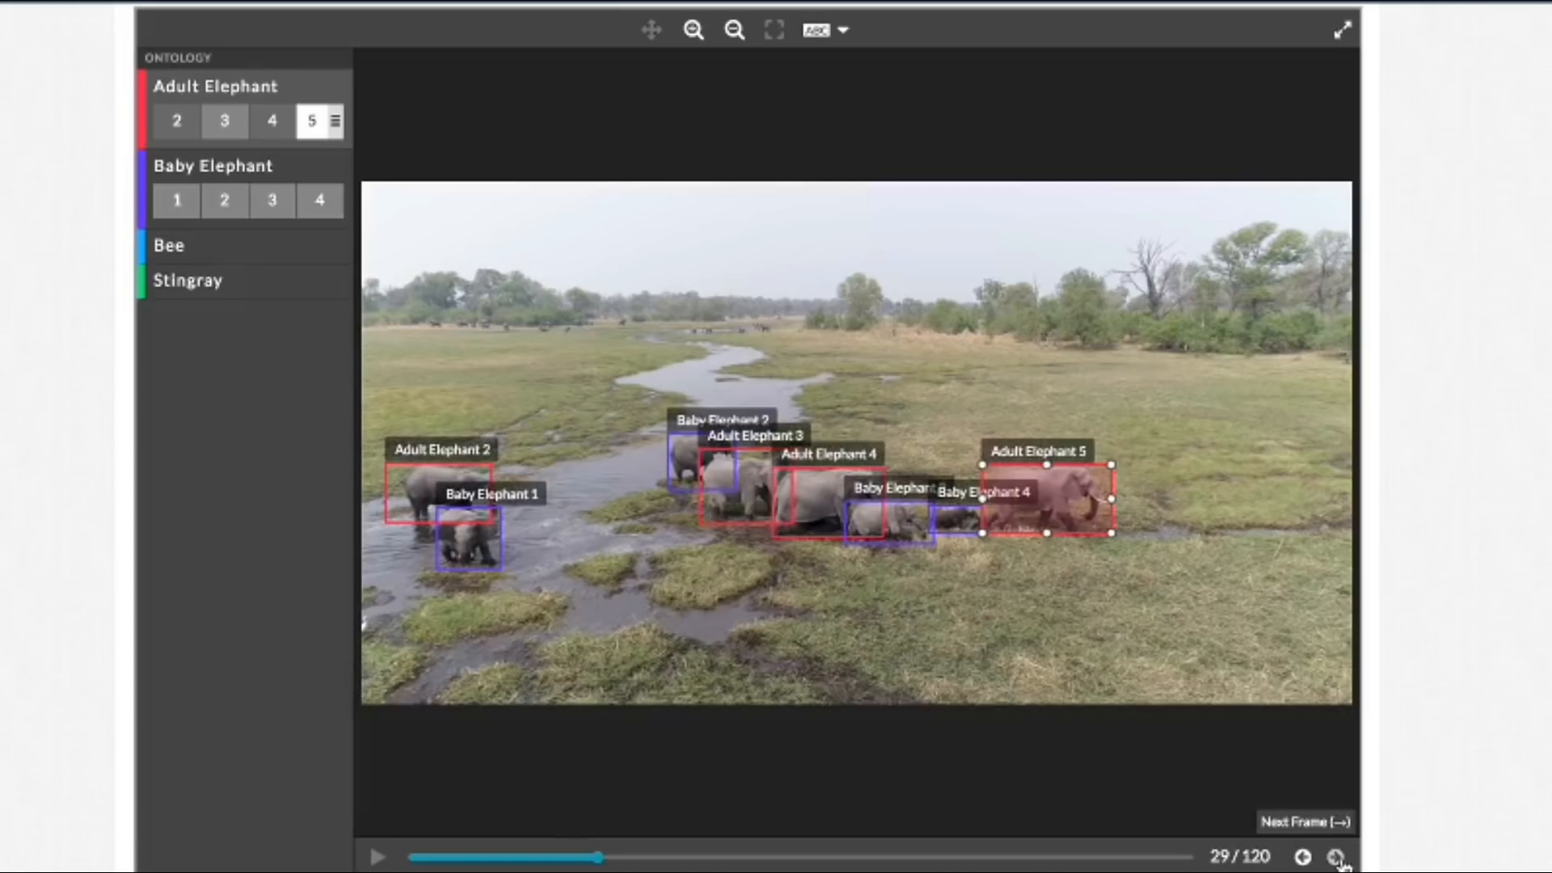
pyautogui.click(1337, 856)
pyautogui.click(1336, 857)
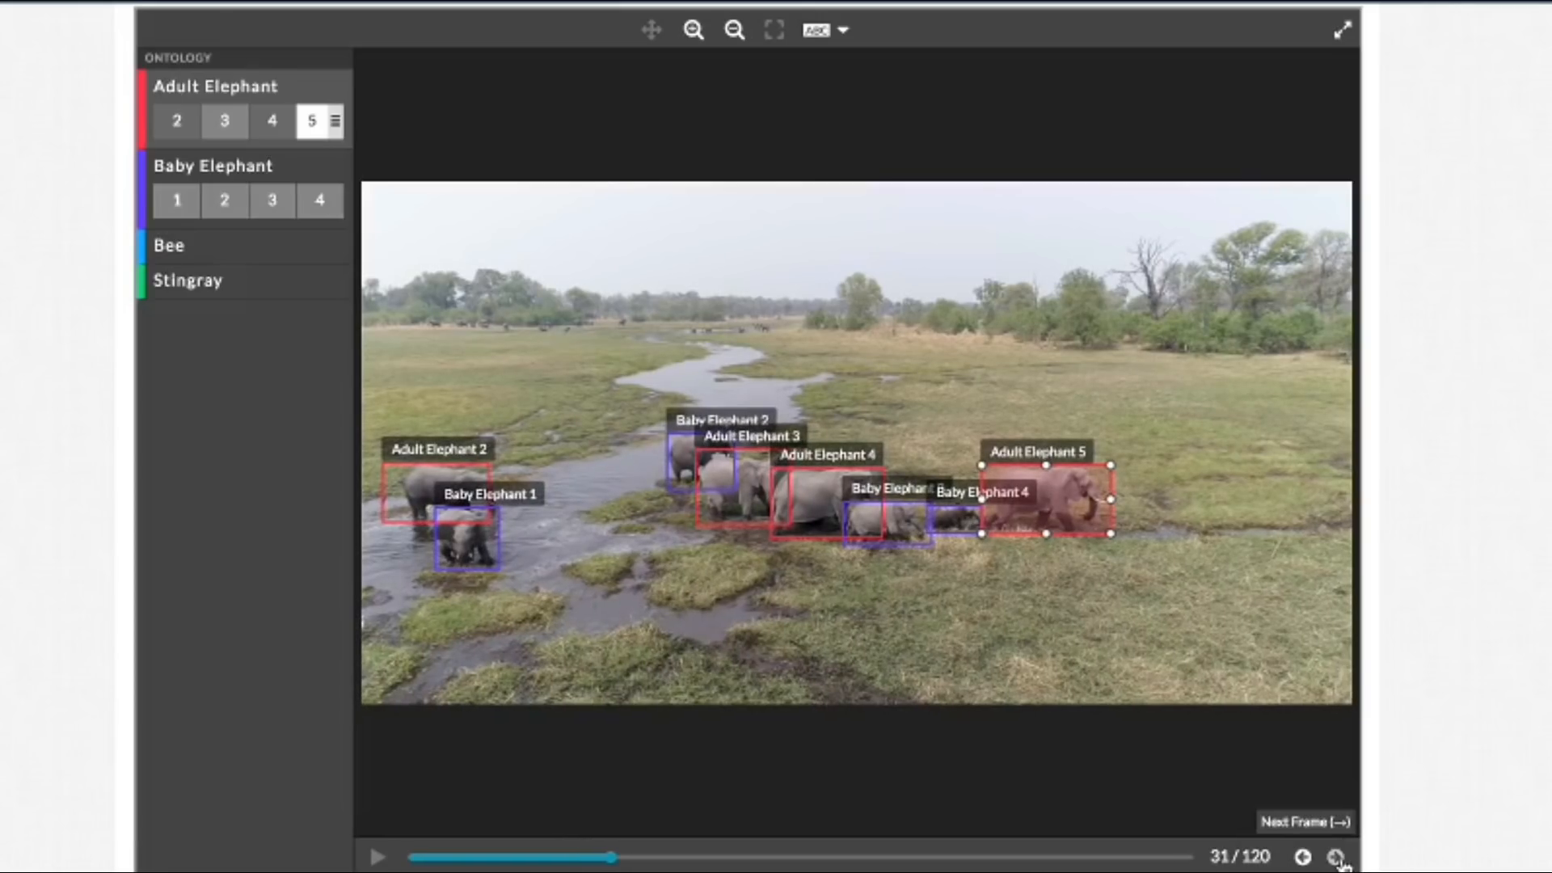
pyautogui.click(1336, 857)
pyautogui.click(1336, 857)
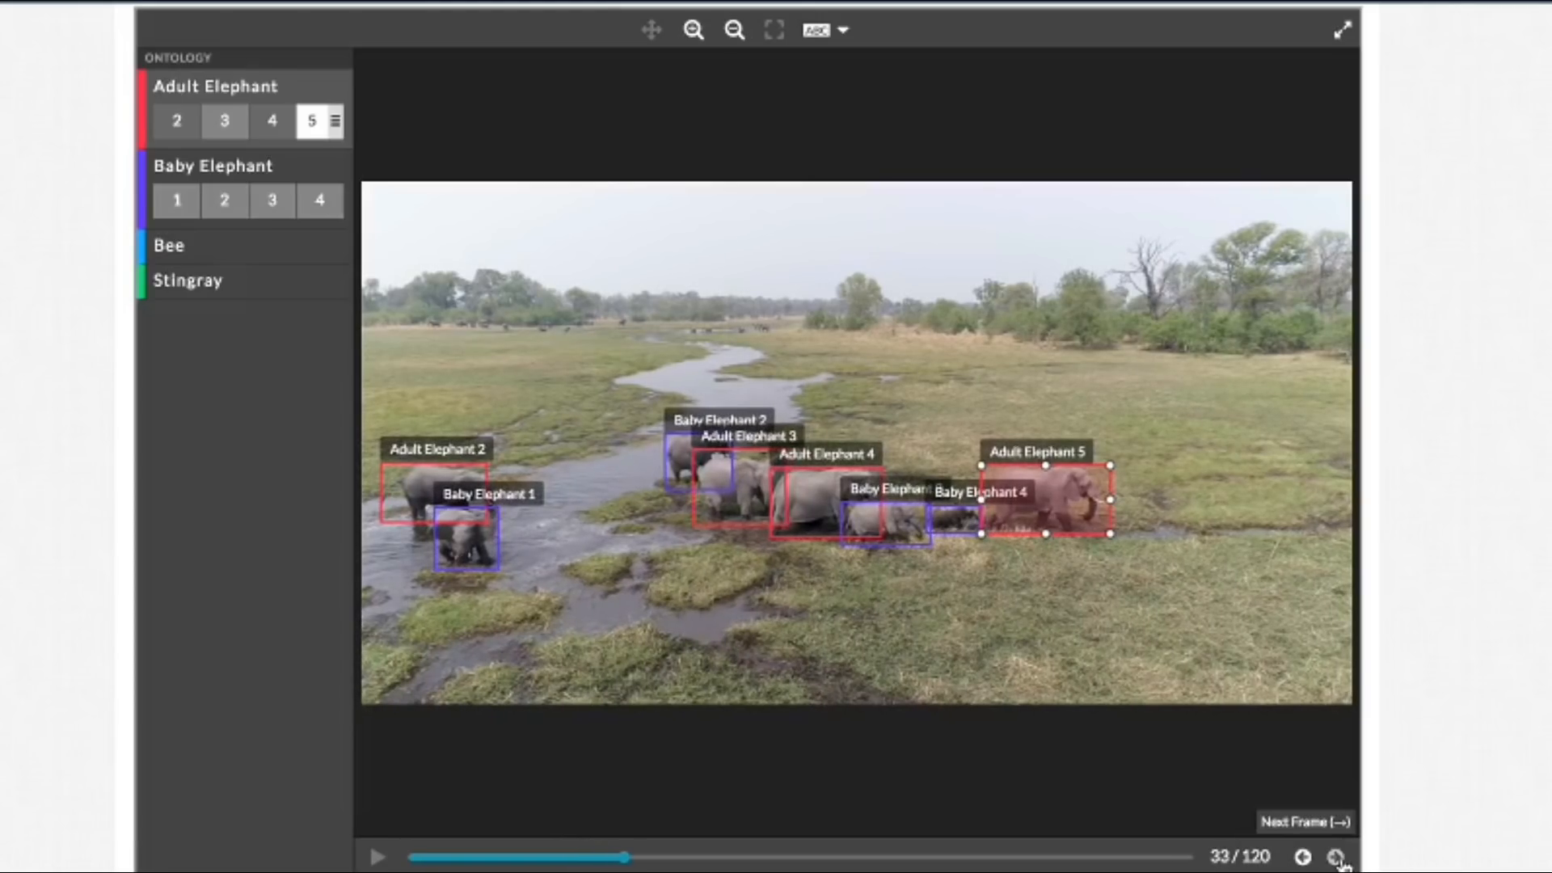
pyautogui.click(1336, 857)
pyautogui.click(1336, 856)
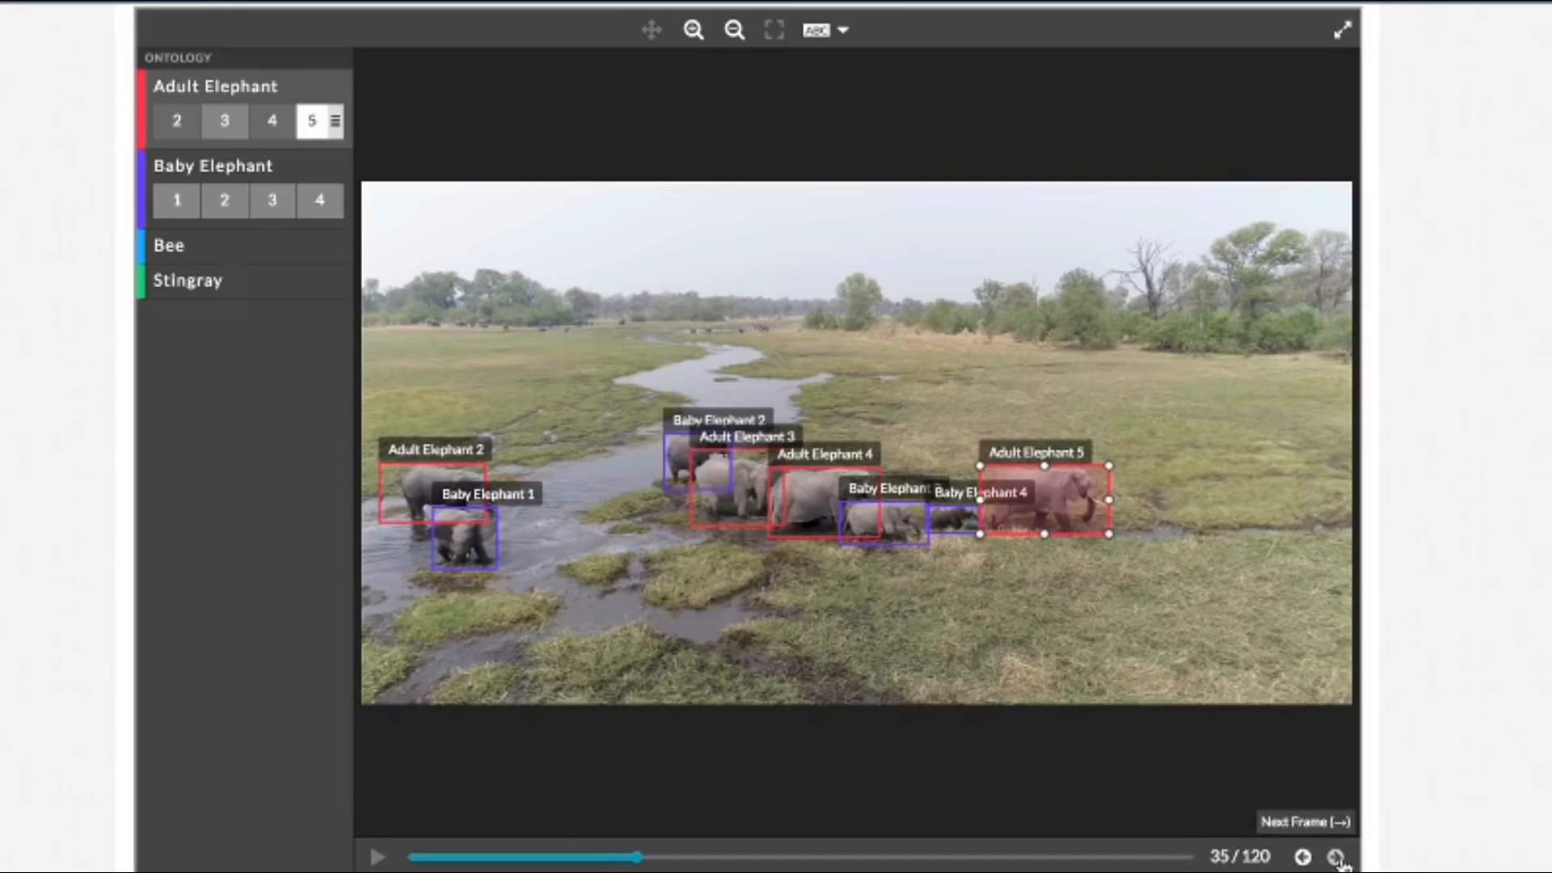
pyautogui.click(1336, 857)
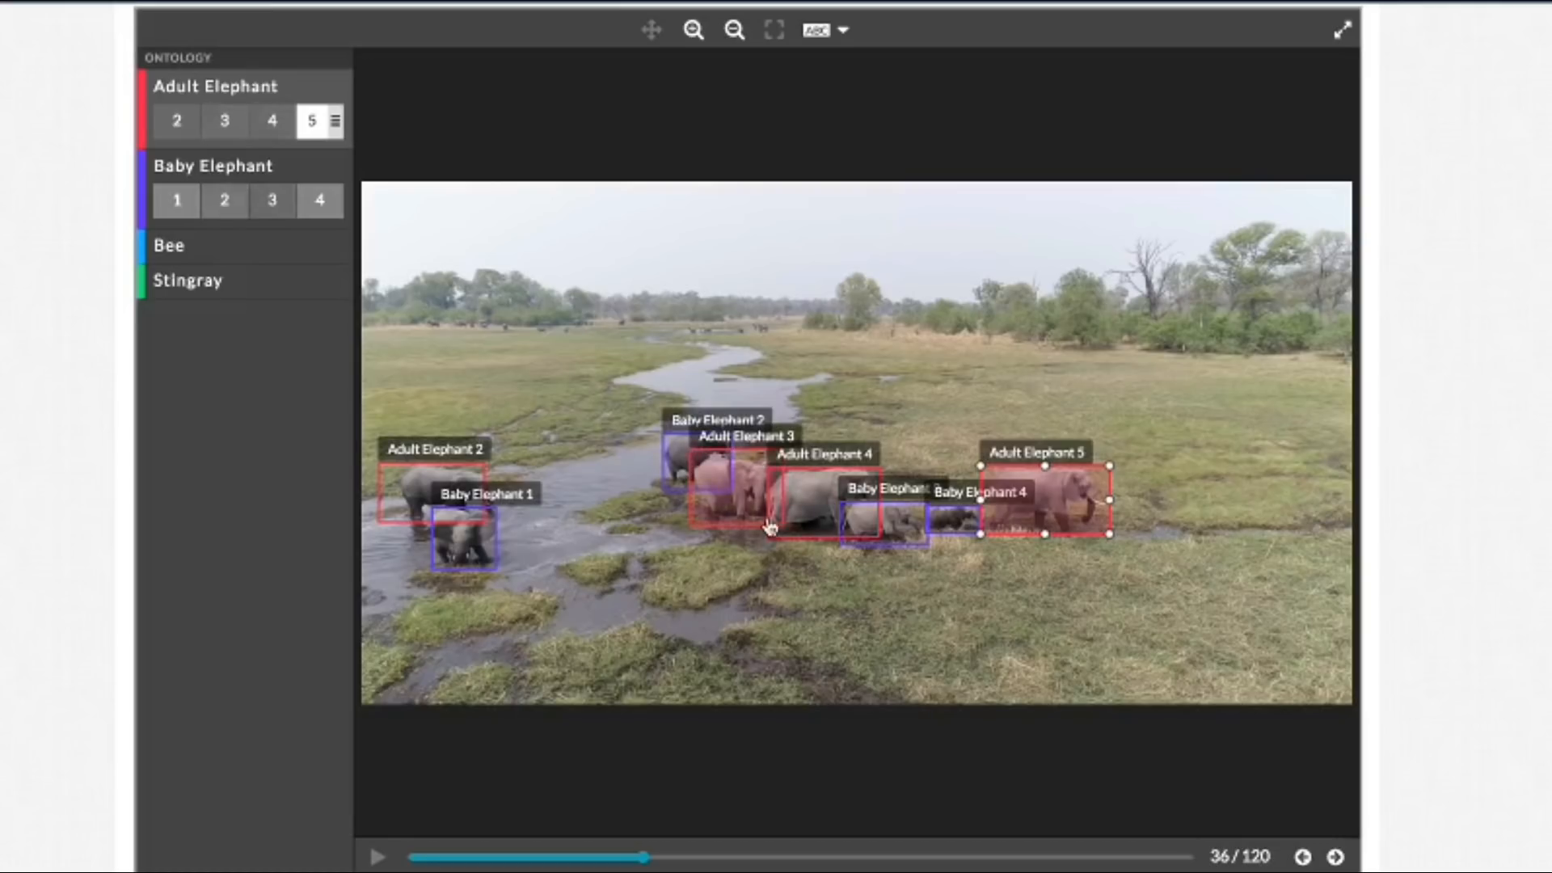
# Step: Hide all box labels and tighten the Adult Elephant 3 box around the elephant's back, rear, feet and head in frame 36
pyautogui.click(841, 34)
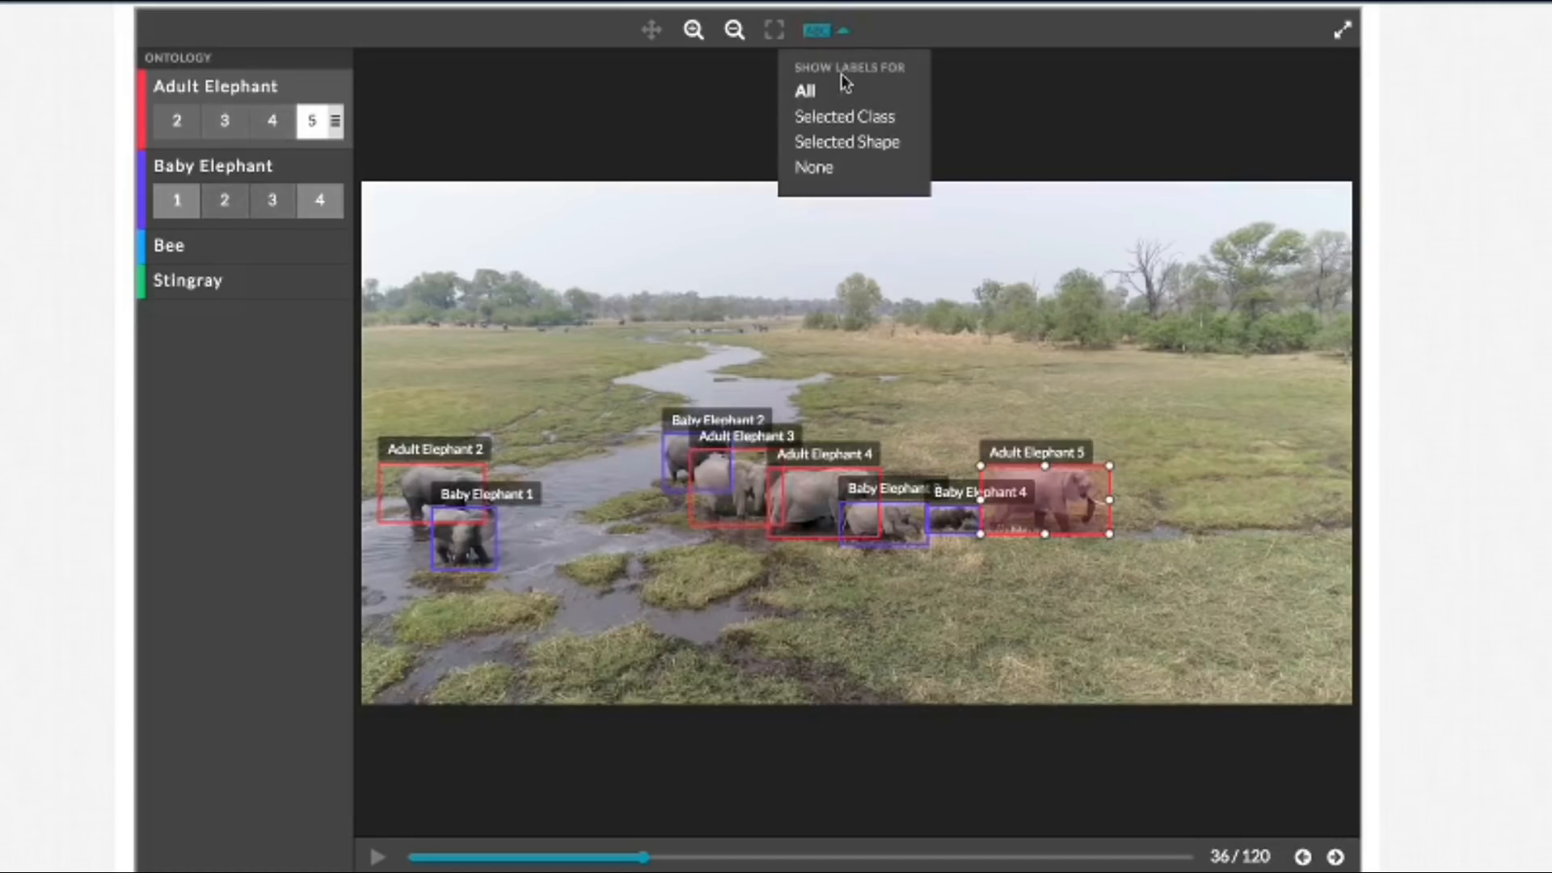
pyautogui.click(838, 171)
pyautogui.click(683, 32)
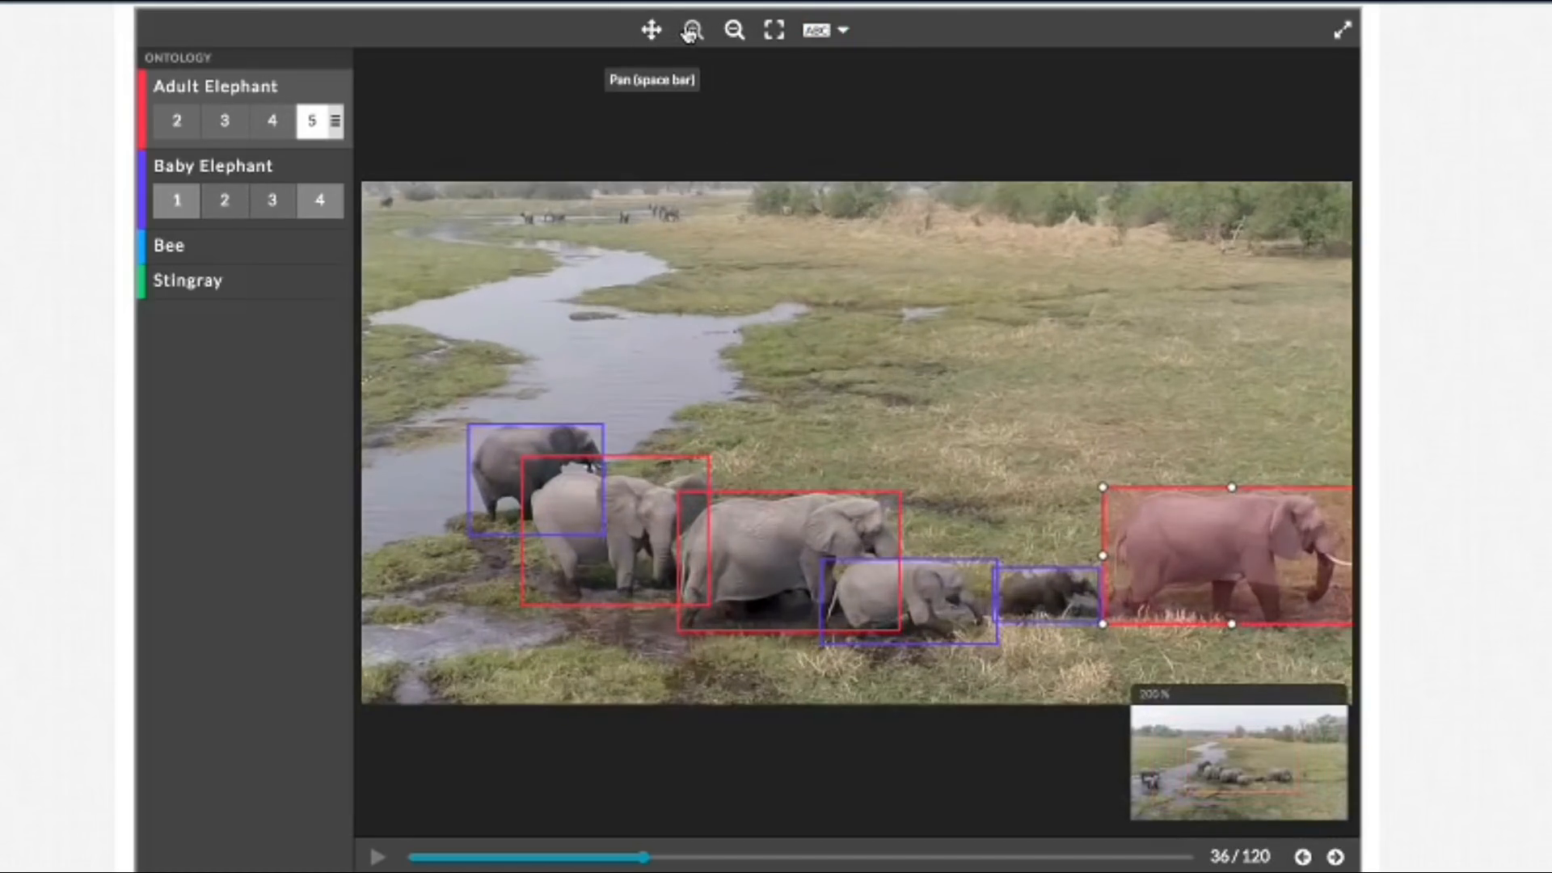
pyautogui.click(659, 37)
pyautogui.moveTo(691, 257); pyautogui.dragTo(759, 222)
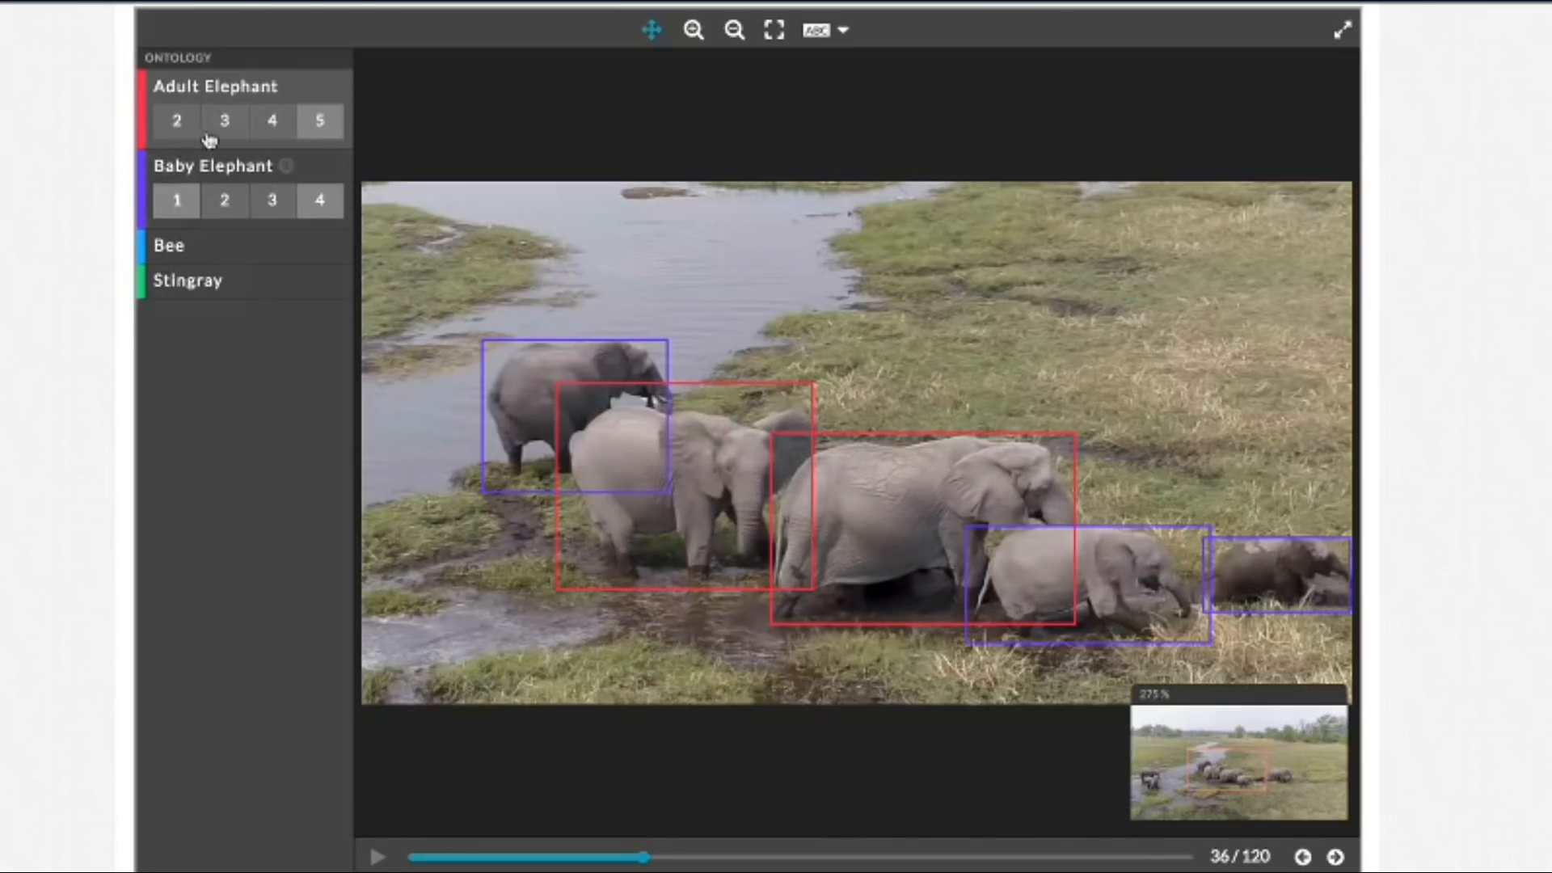
pyautogui.click(730, 527)
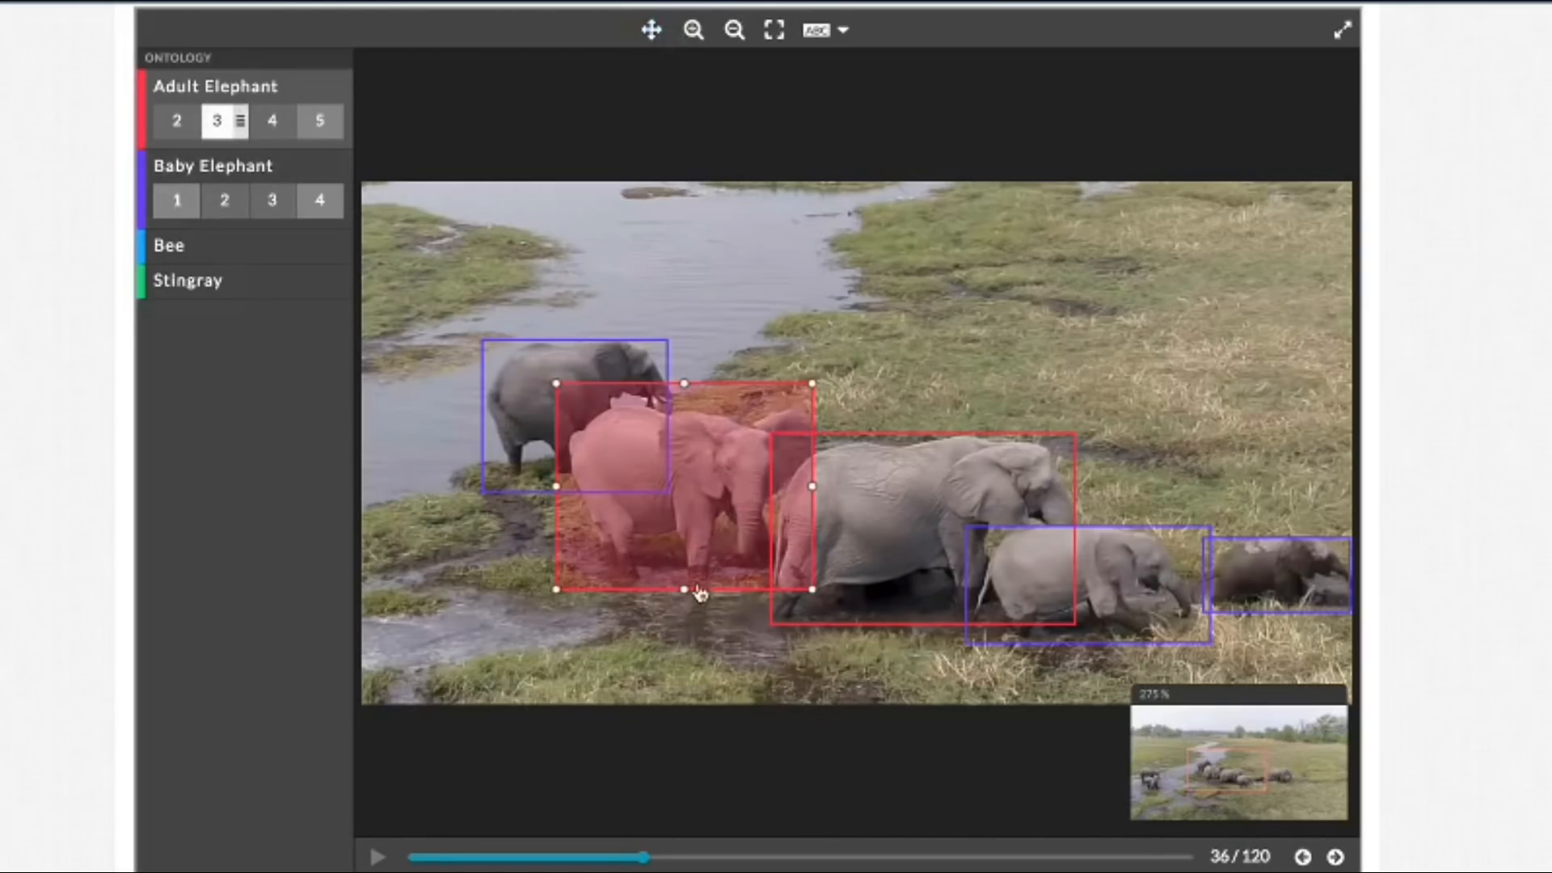
pyautogui.moveTo(684, 591); pyautogui.dragTo(686, 590)
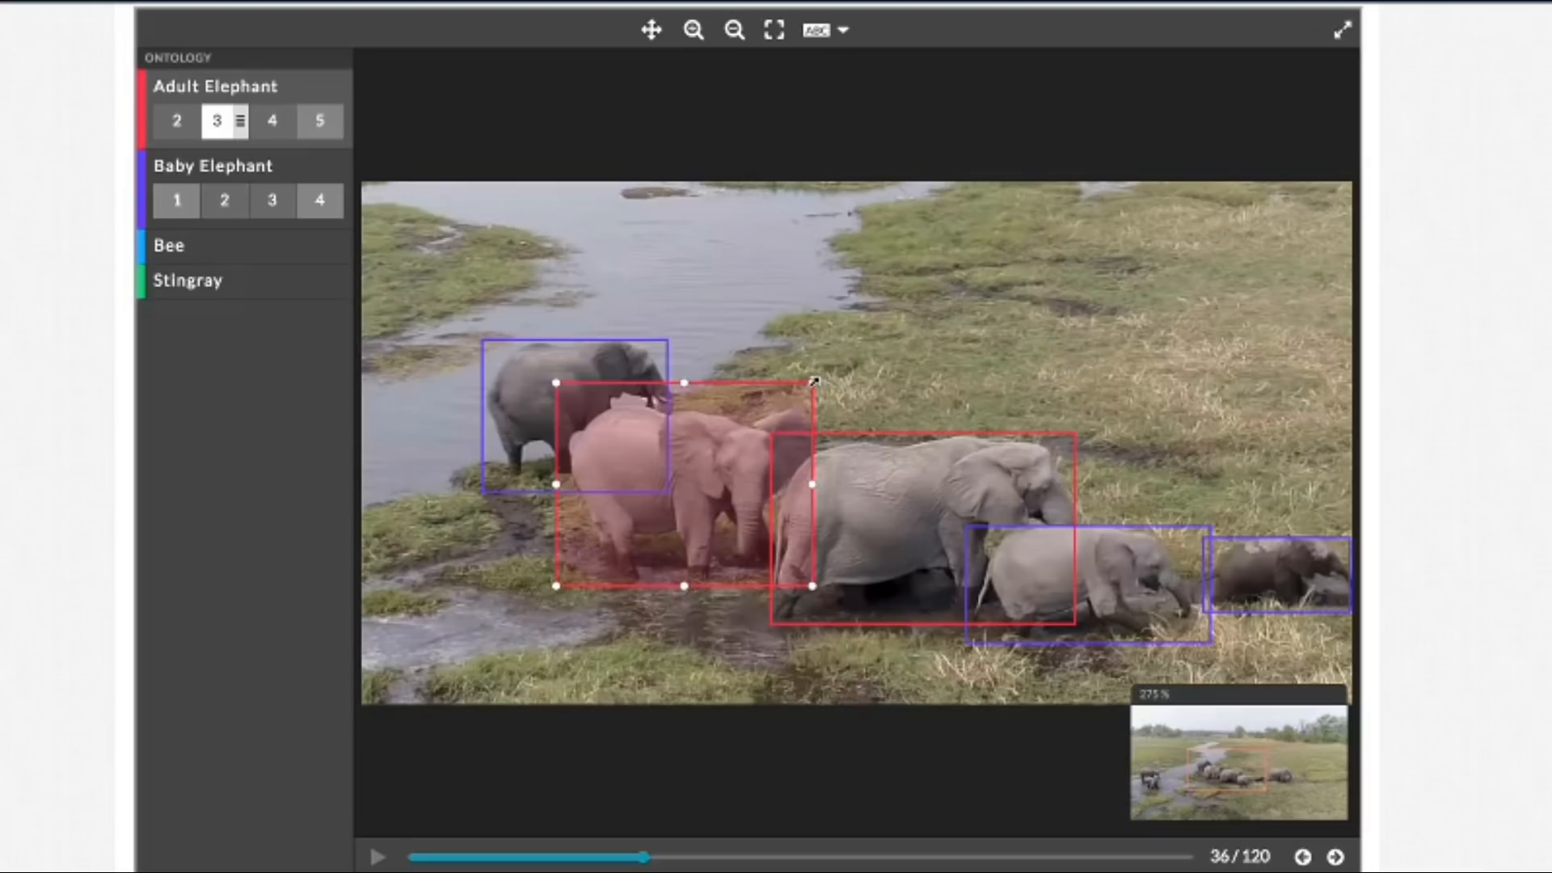
pyautogui.moveTo(813, 383); pyautogui.dragTo(821, 406)
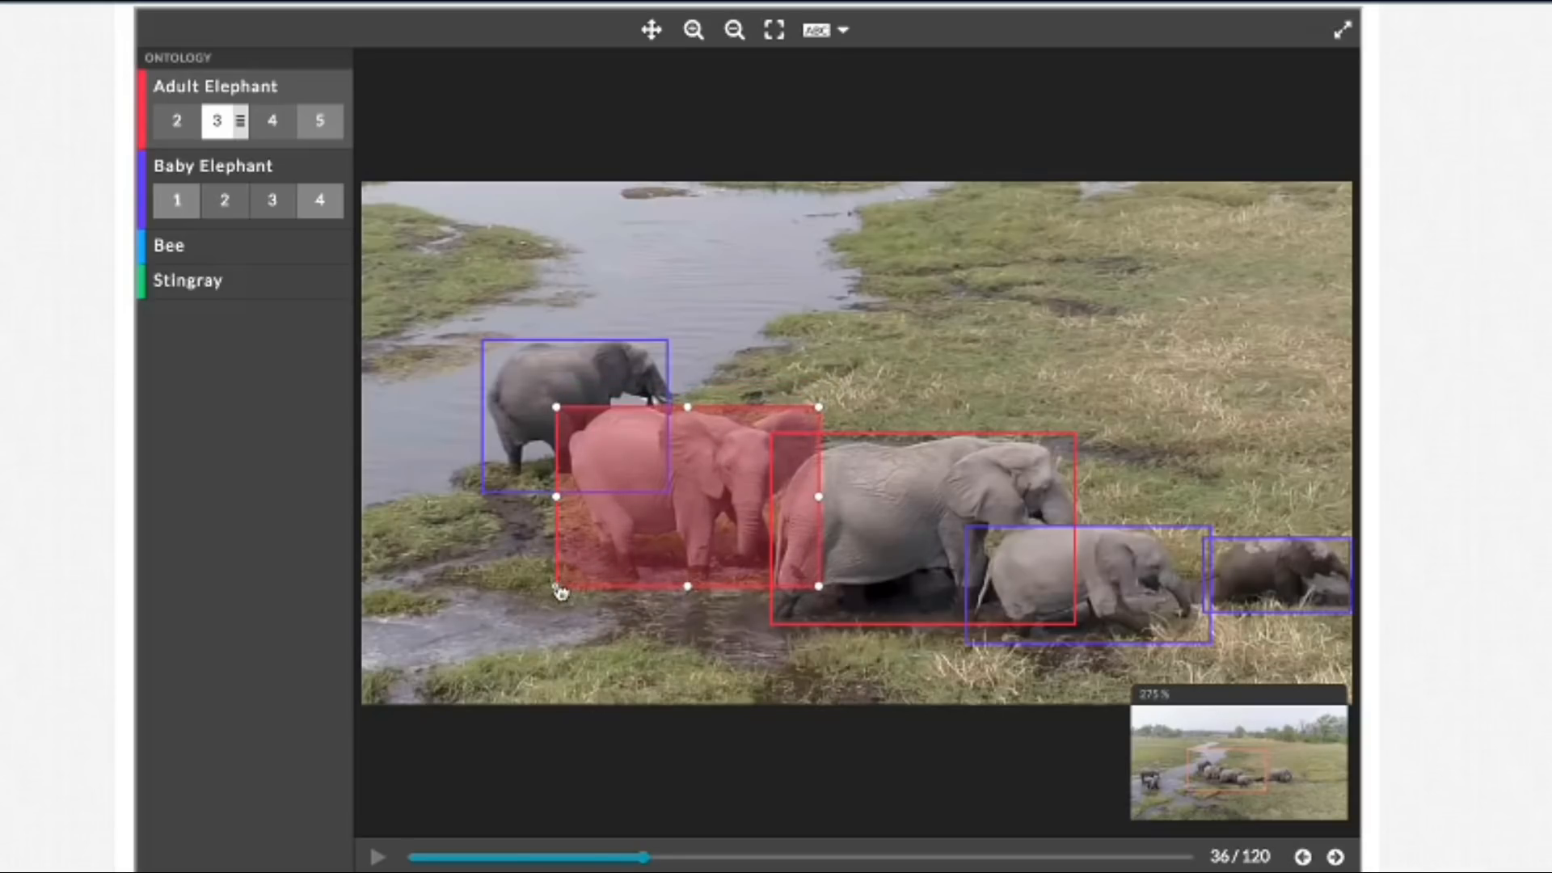
pyautogui.moveTo(558, 591); pyautogui.dragTo(571, 582)
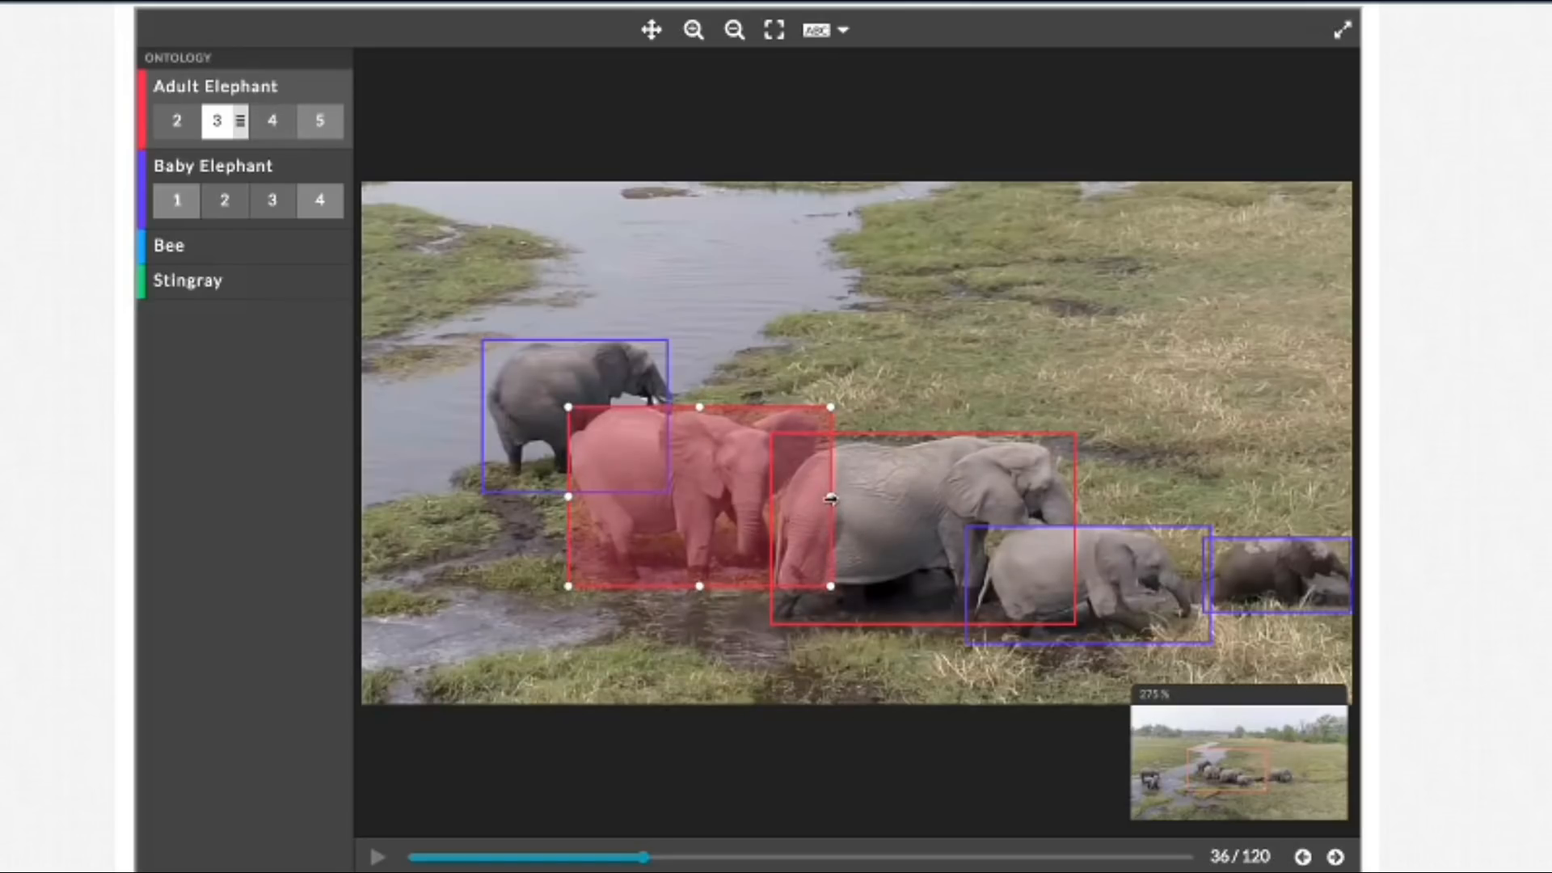
pyautogui.moveTo(831, 497); pyautogui.dragTo(824, 498)
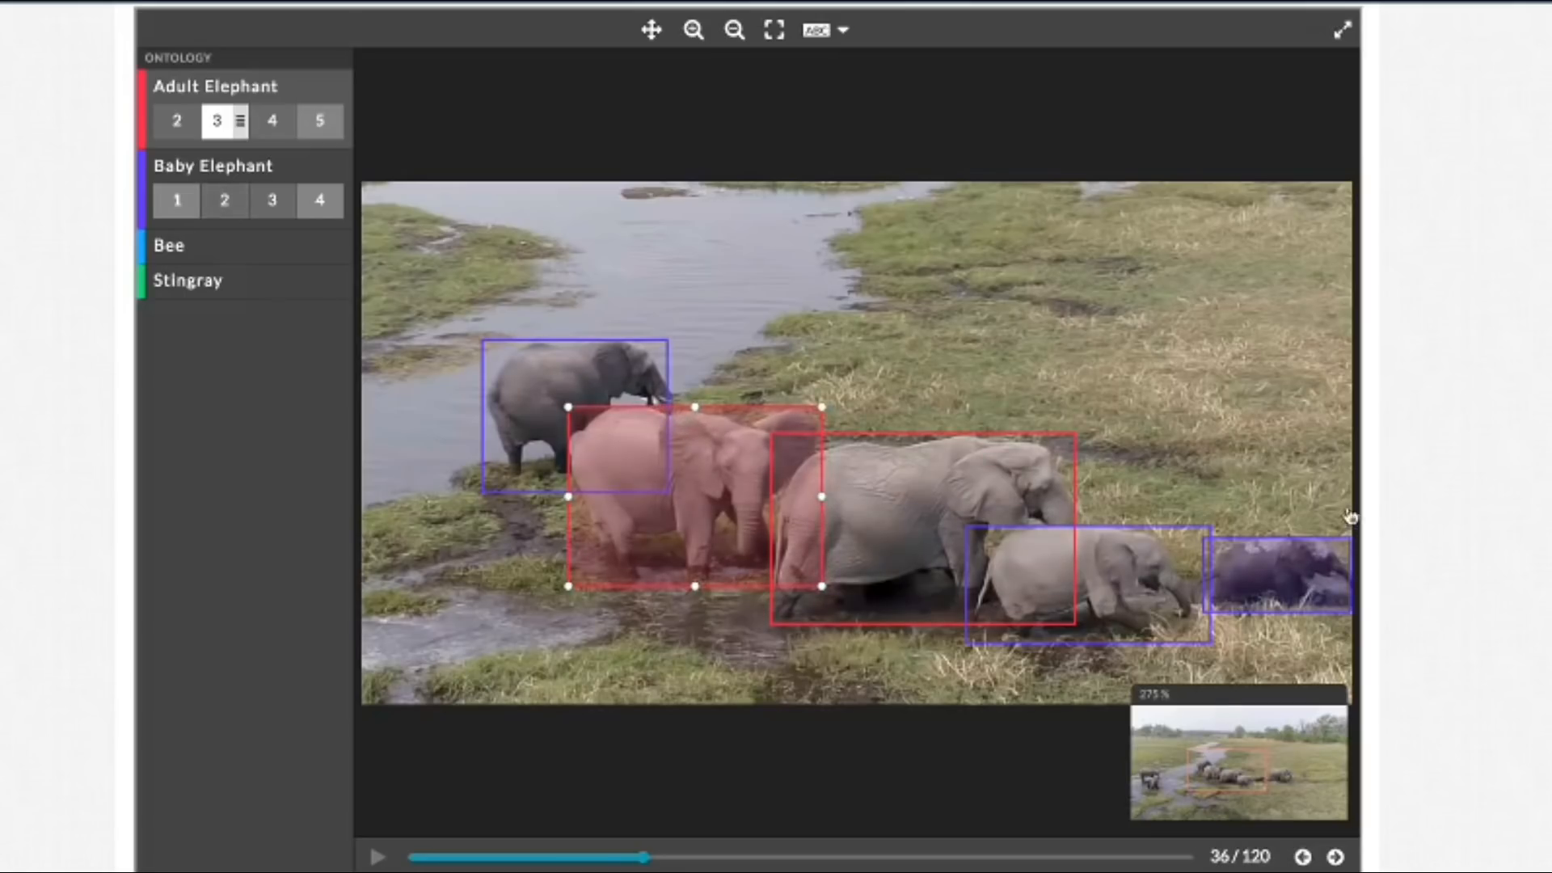
# Step: Pull the right edge of the Baby Elephant 3 box in towards the trunk in frame 36, and show labels for all boxes again
pyautogui.click(1211, 615)
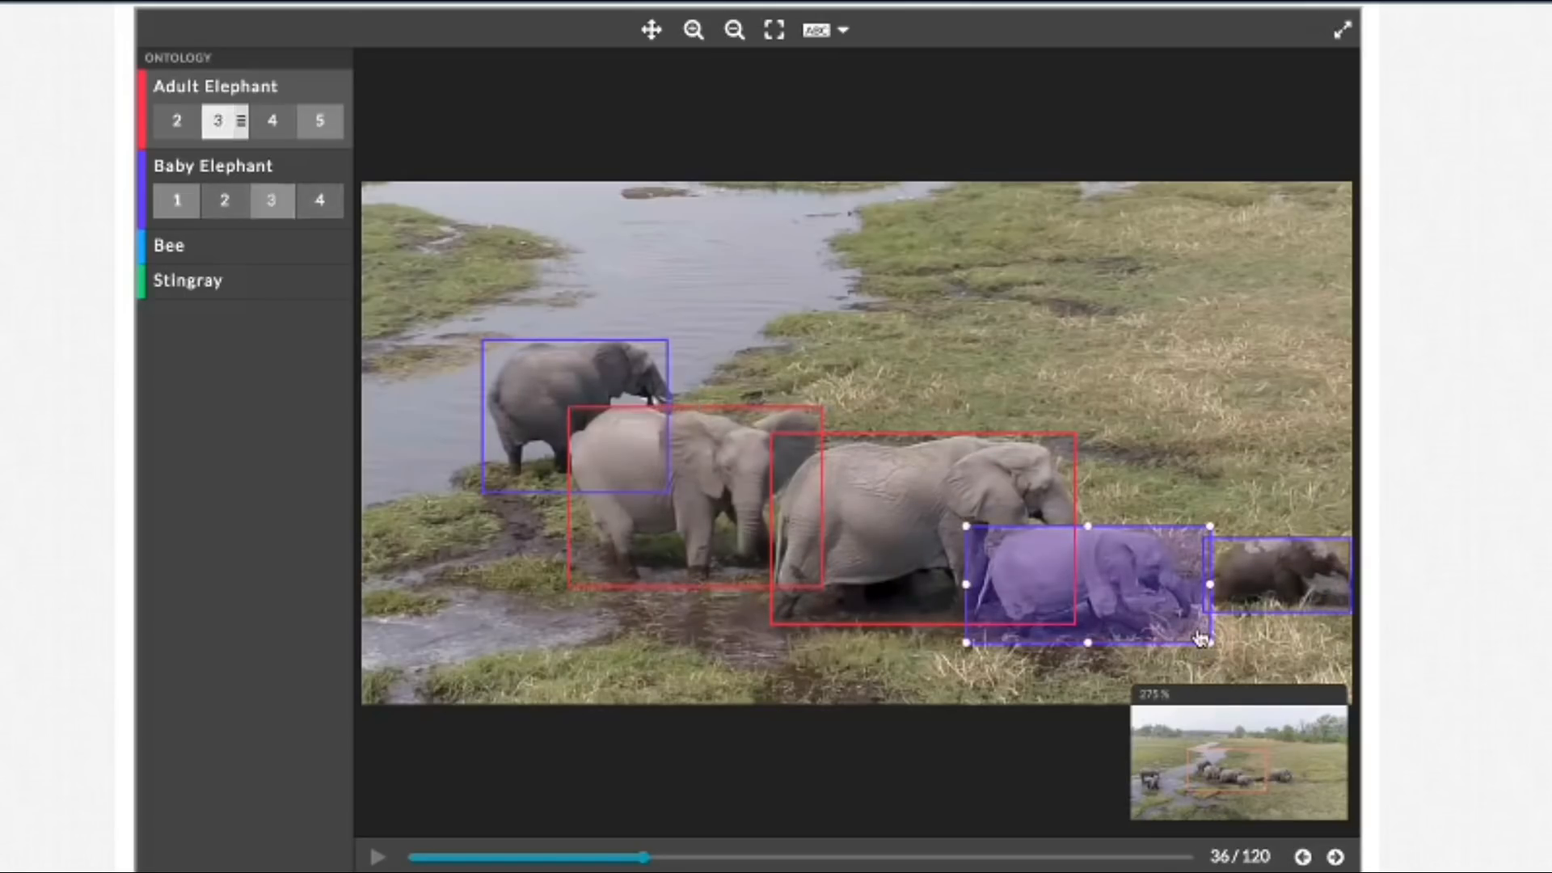
pyautogui.moveTo(1212, 585); pyautogui.dragTo(1196, 592)
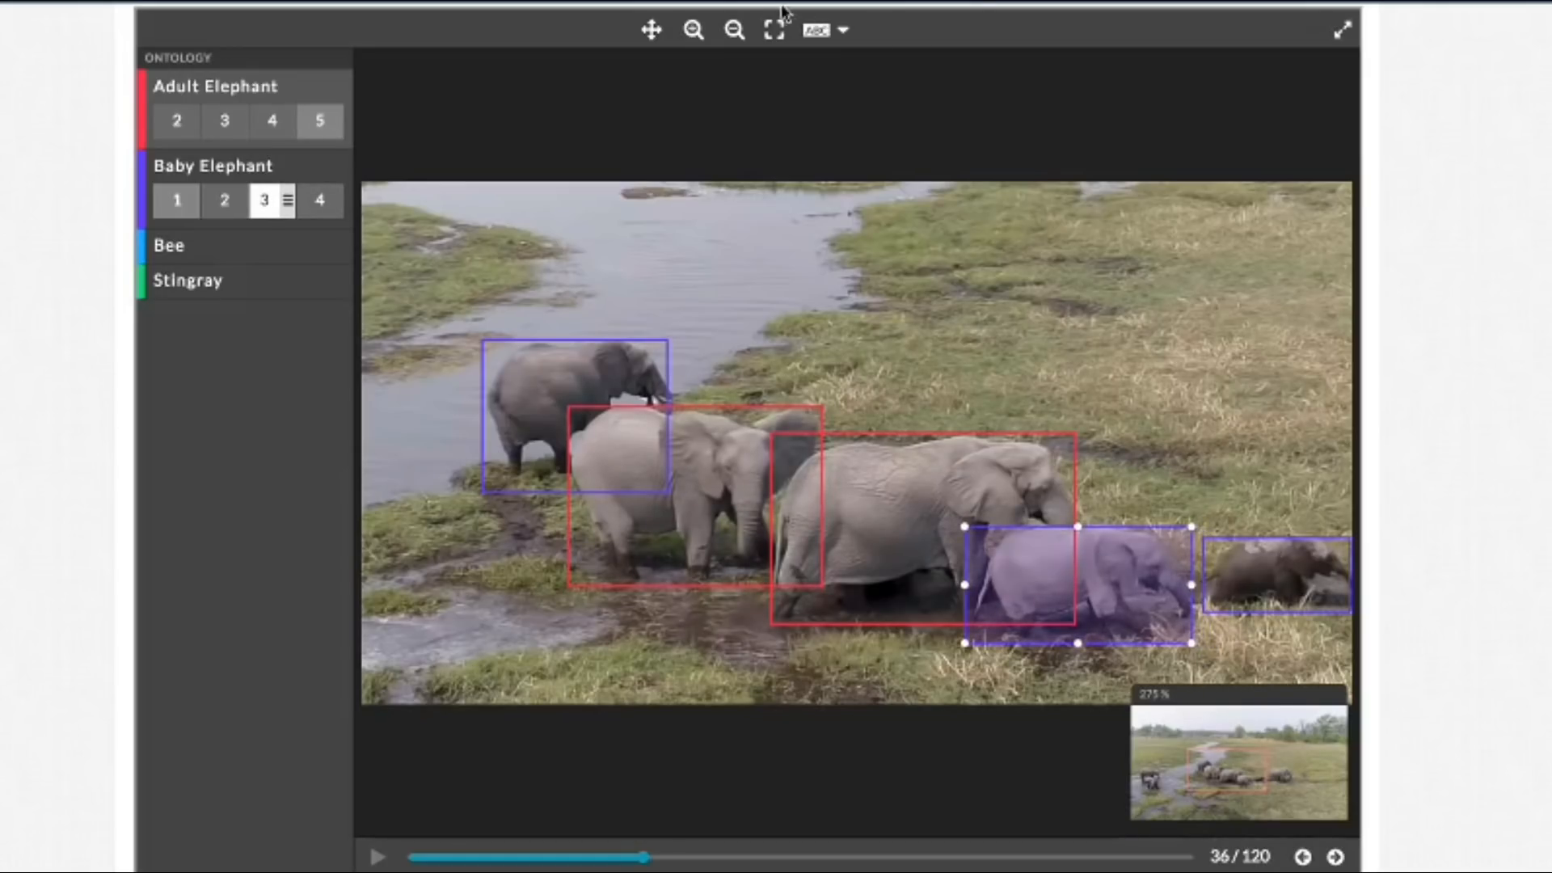
pyautogui.click(775, 32)
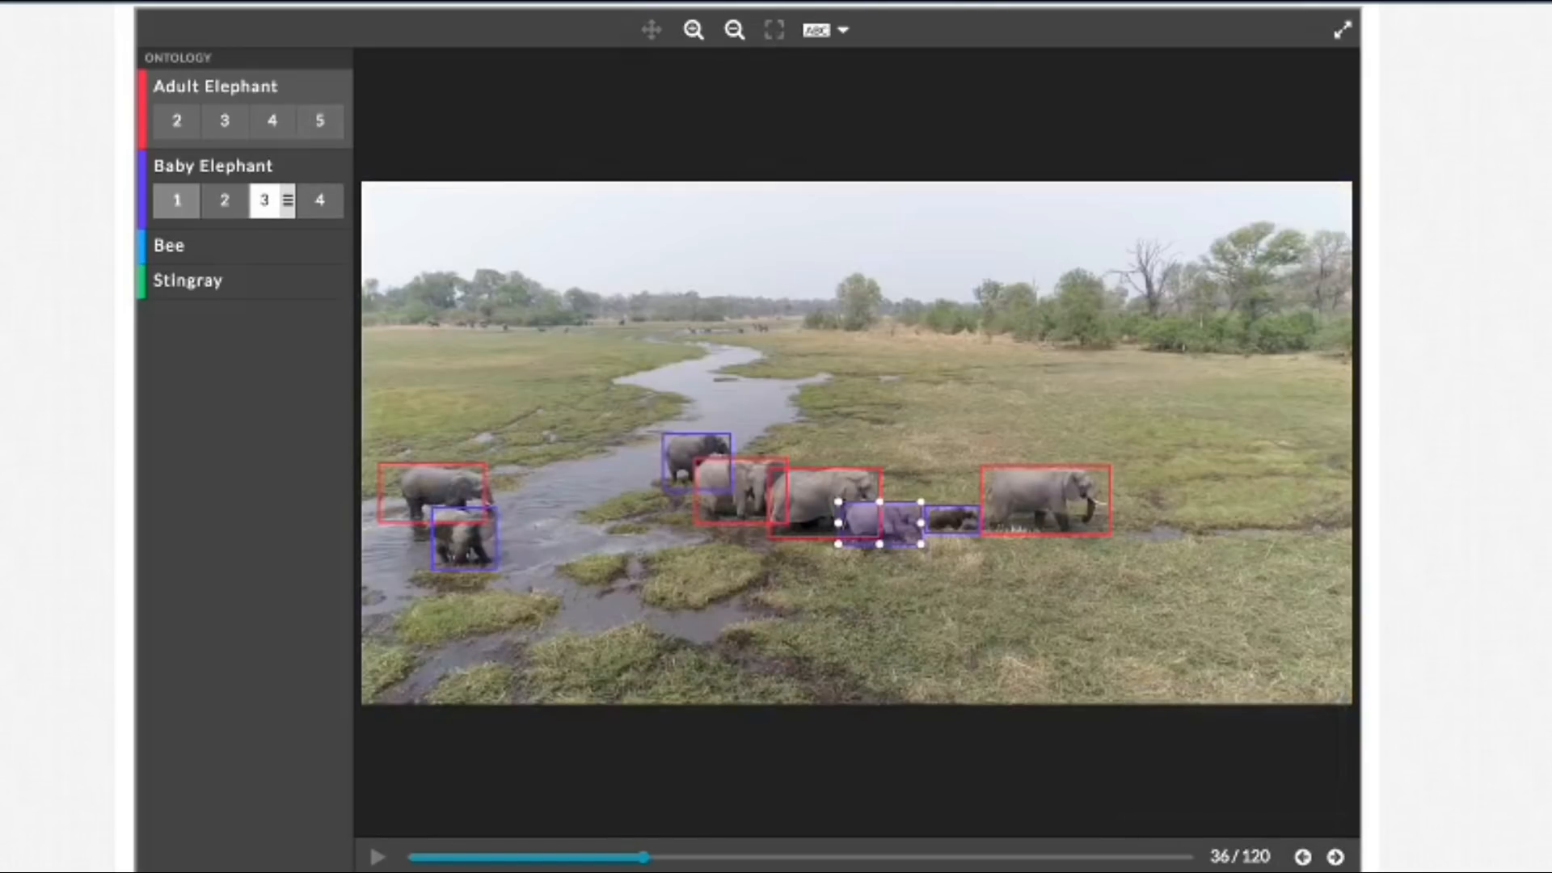
pyautogui.click(833, 31)
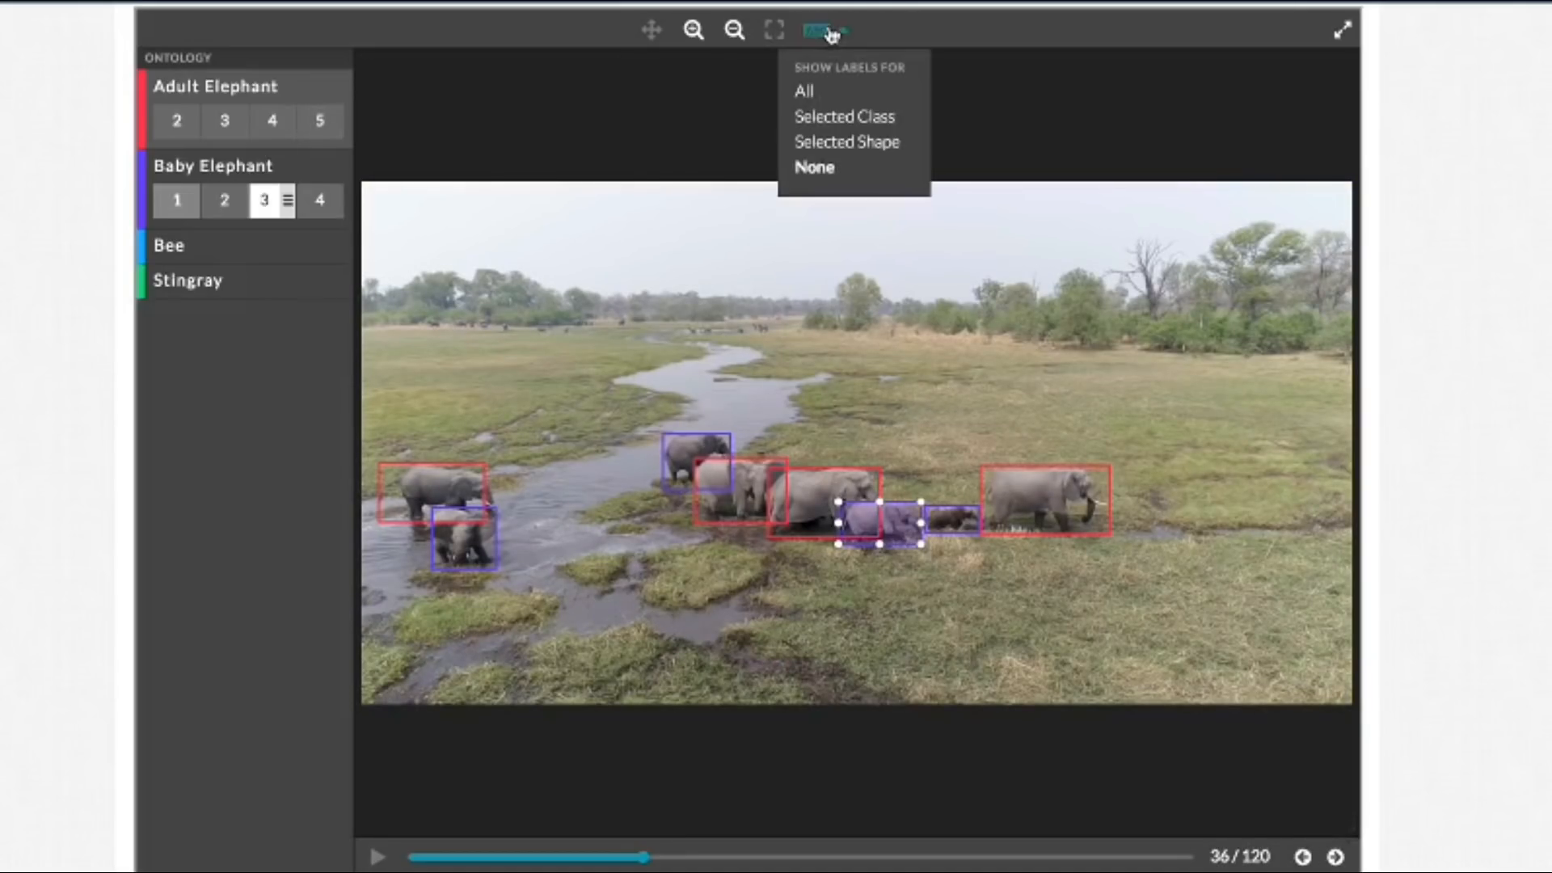
pyautogui.click(858, 103)
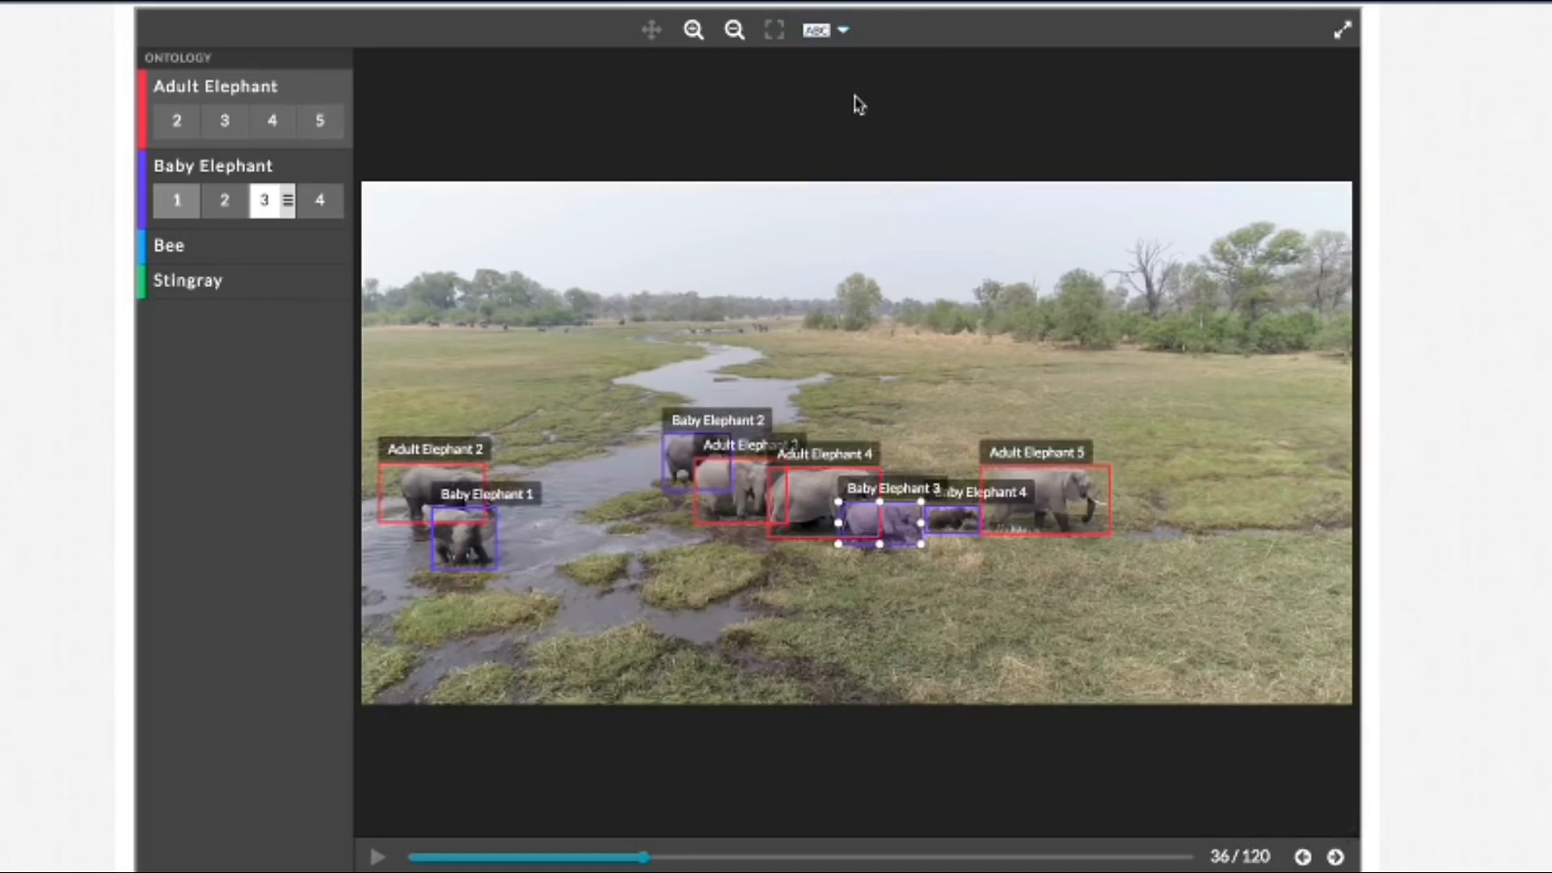
# Step: Advance frame by frame from frame 36 to frame 47, checking how the boxes follow each elephant
pyautogui.click(1334, 857)
pyautogui.click(1335, 858)
pyautogui.click(1334, 858)
pyautogui.click(1335, 857)
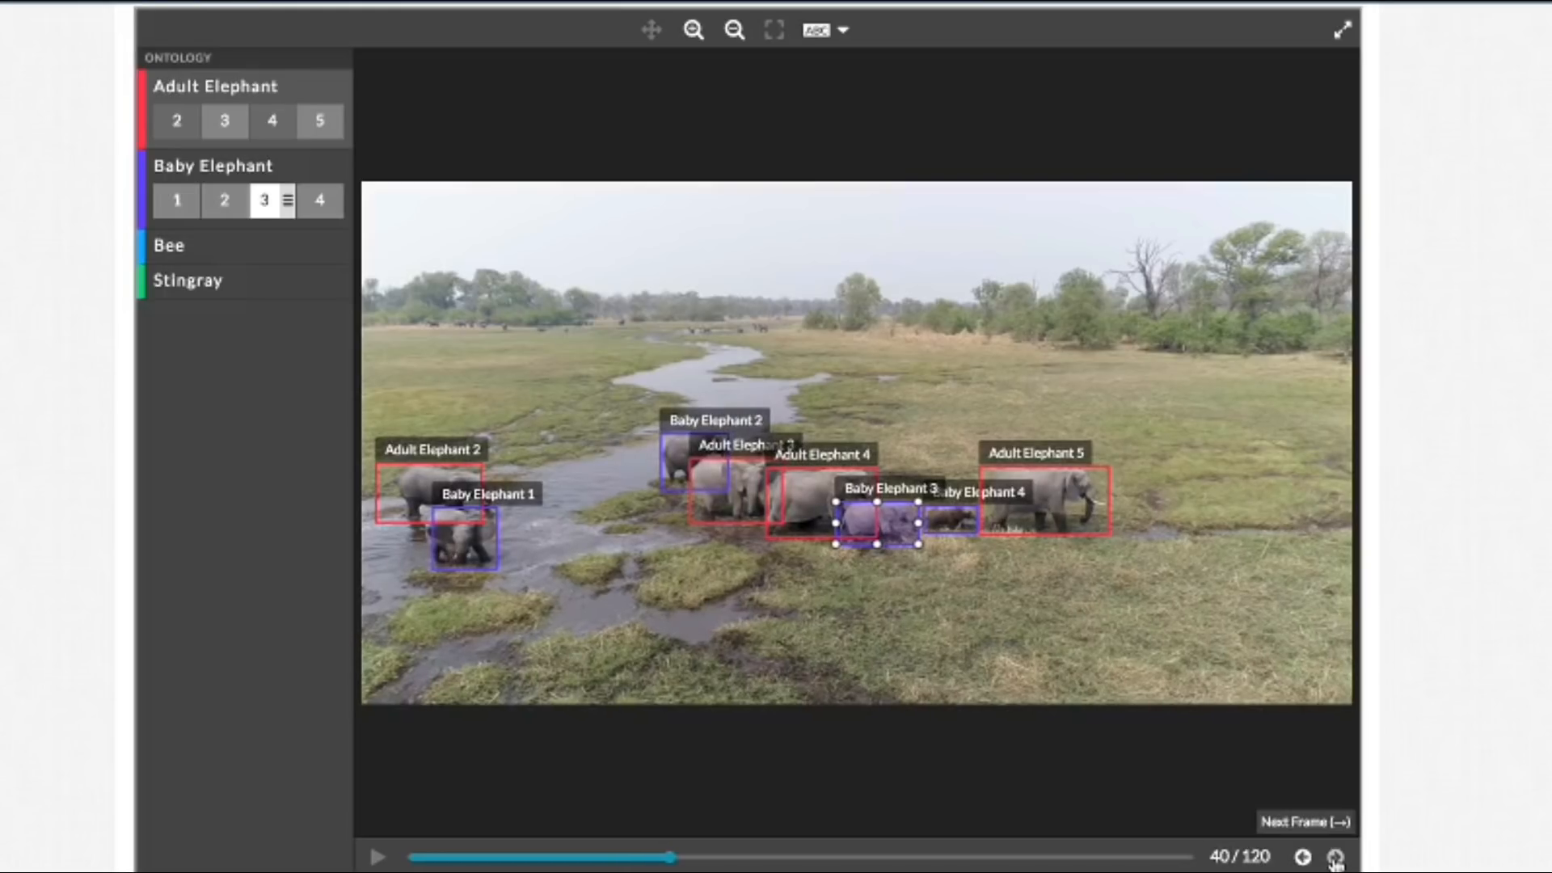
pyautogui.click(1334, 857)
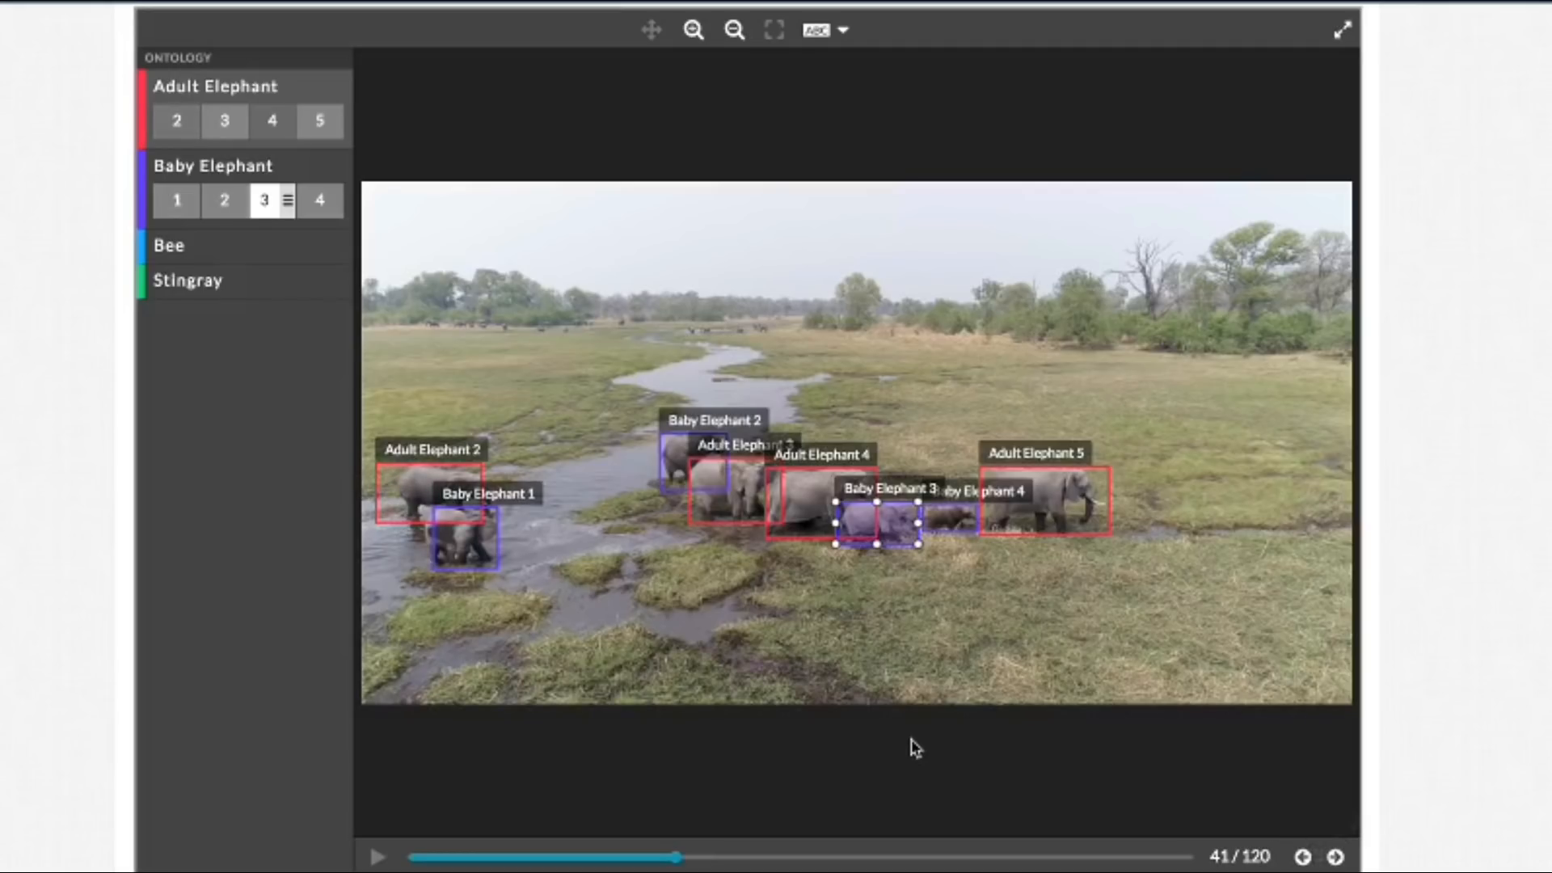
pyautogui.click(1335, 857)
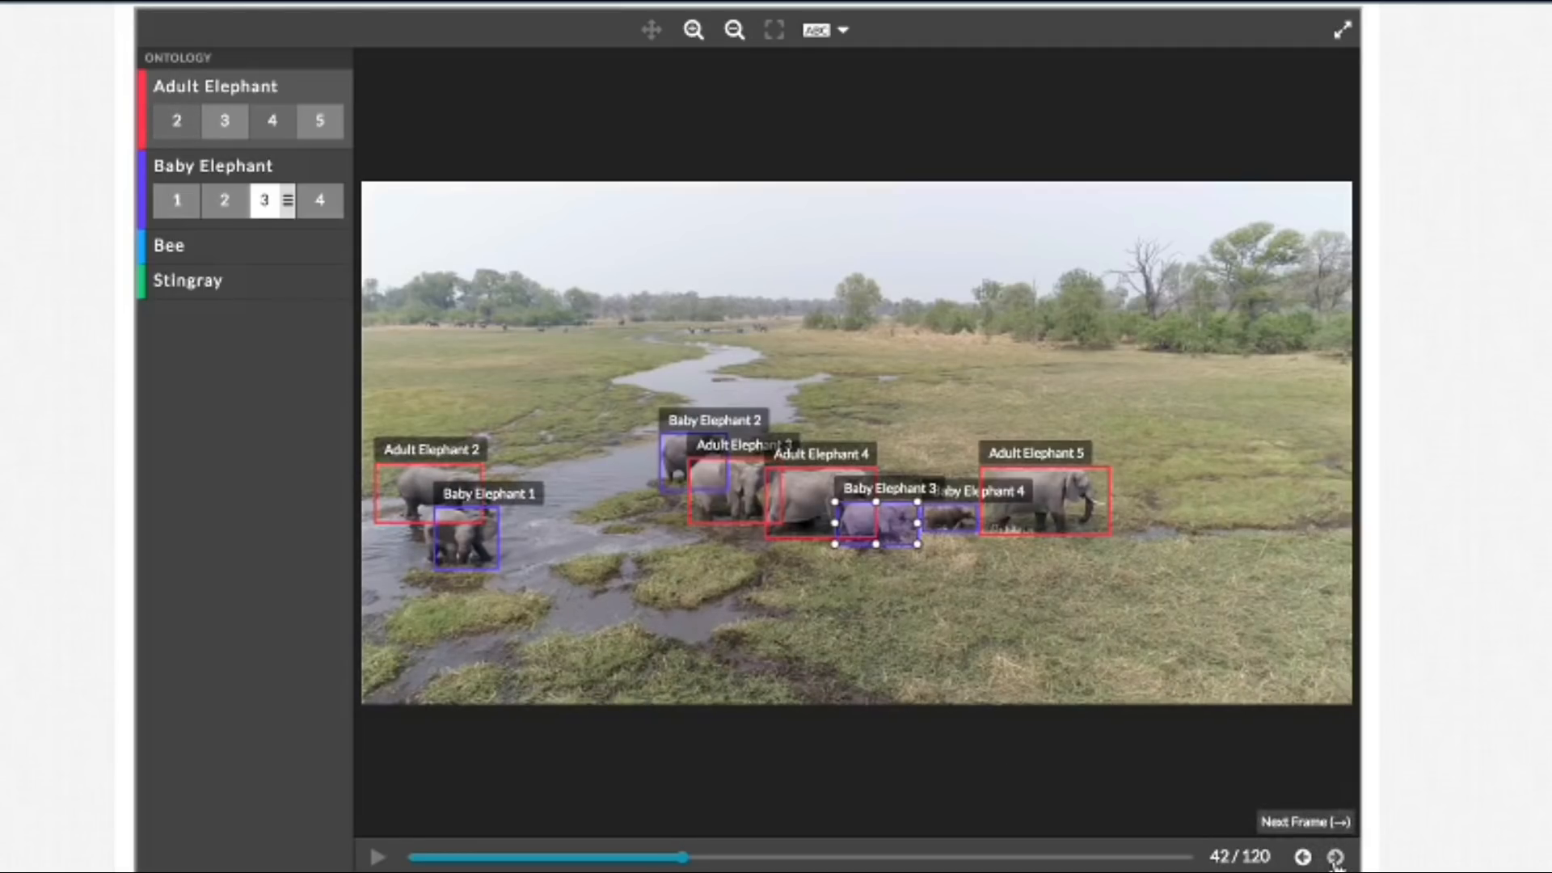
pyautogui.click(1334, 858)
pyautogui.click(1335, 858)
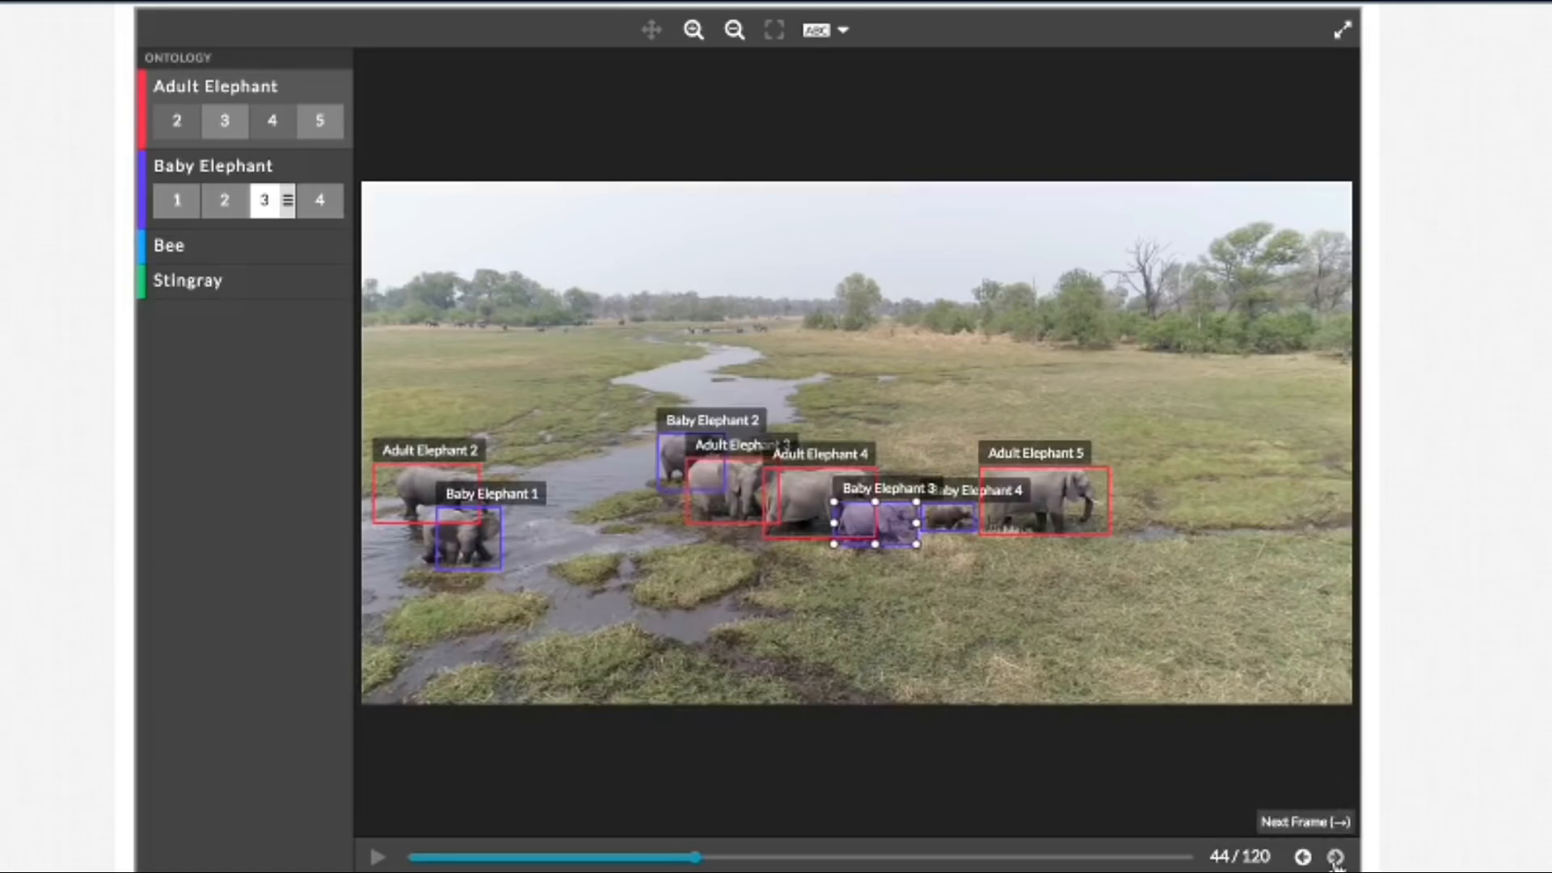
pyautogui.click(1335, 858)
pyautogui.click(1334, 858)
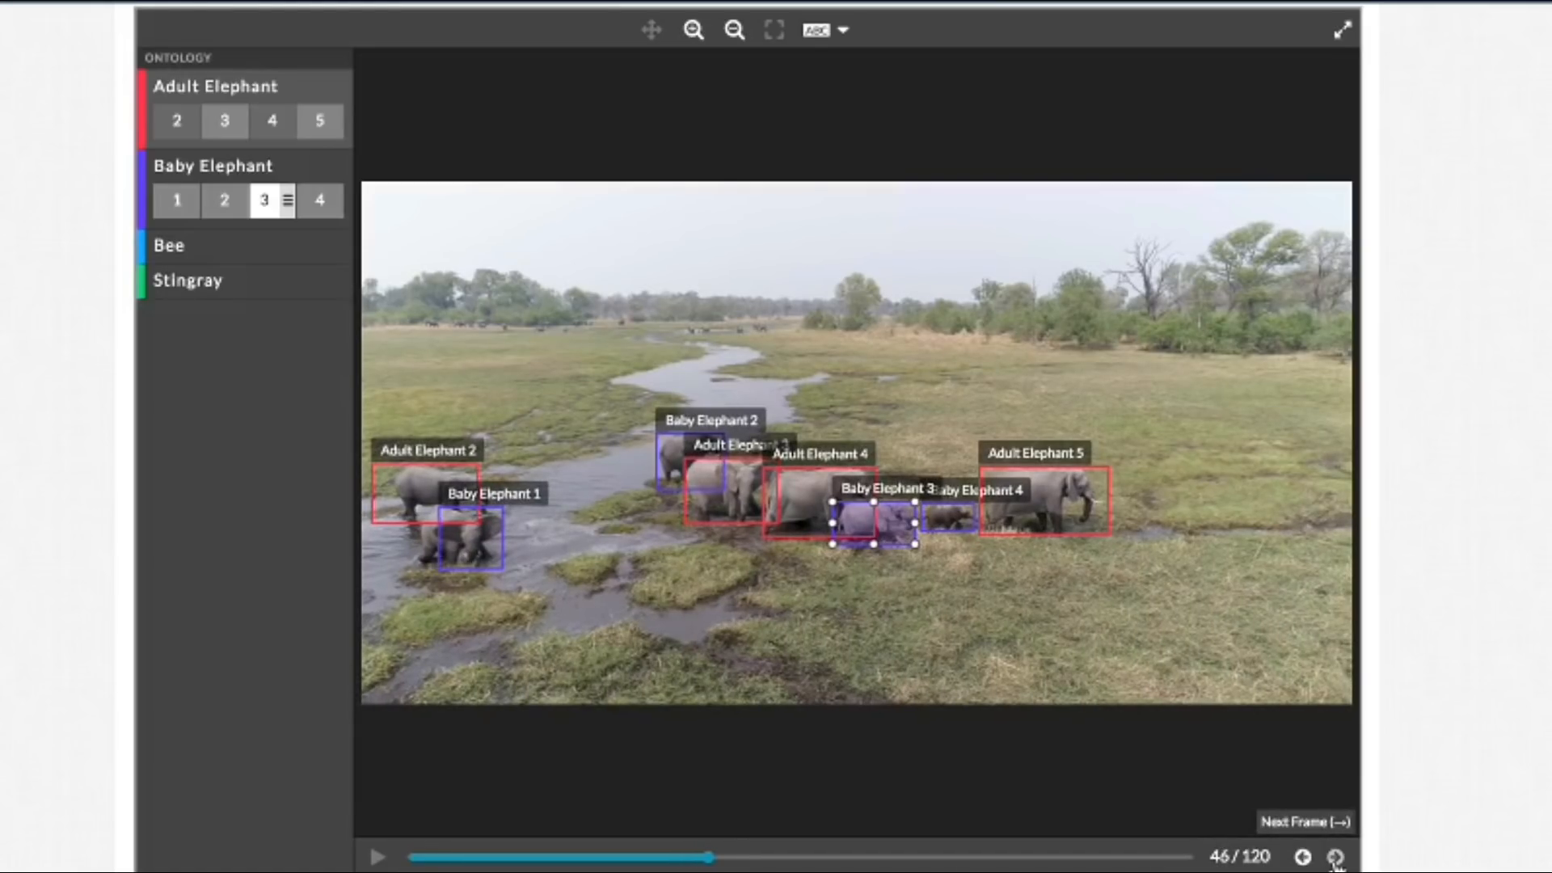
pyautogui.click(1335, 858)
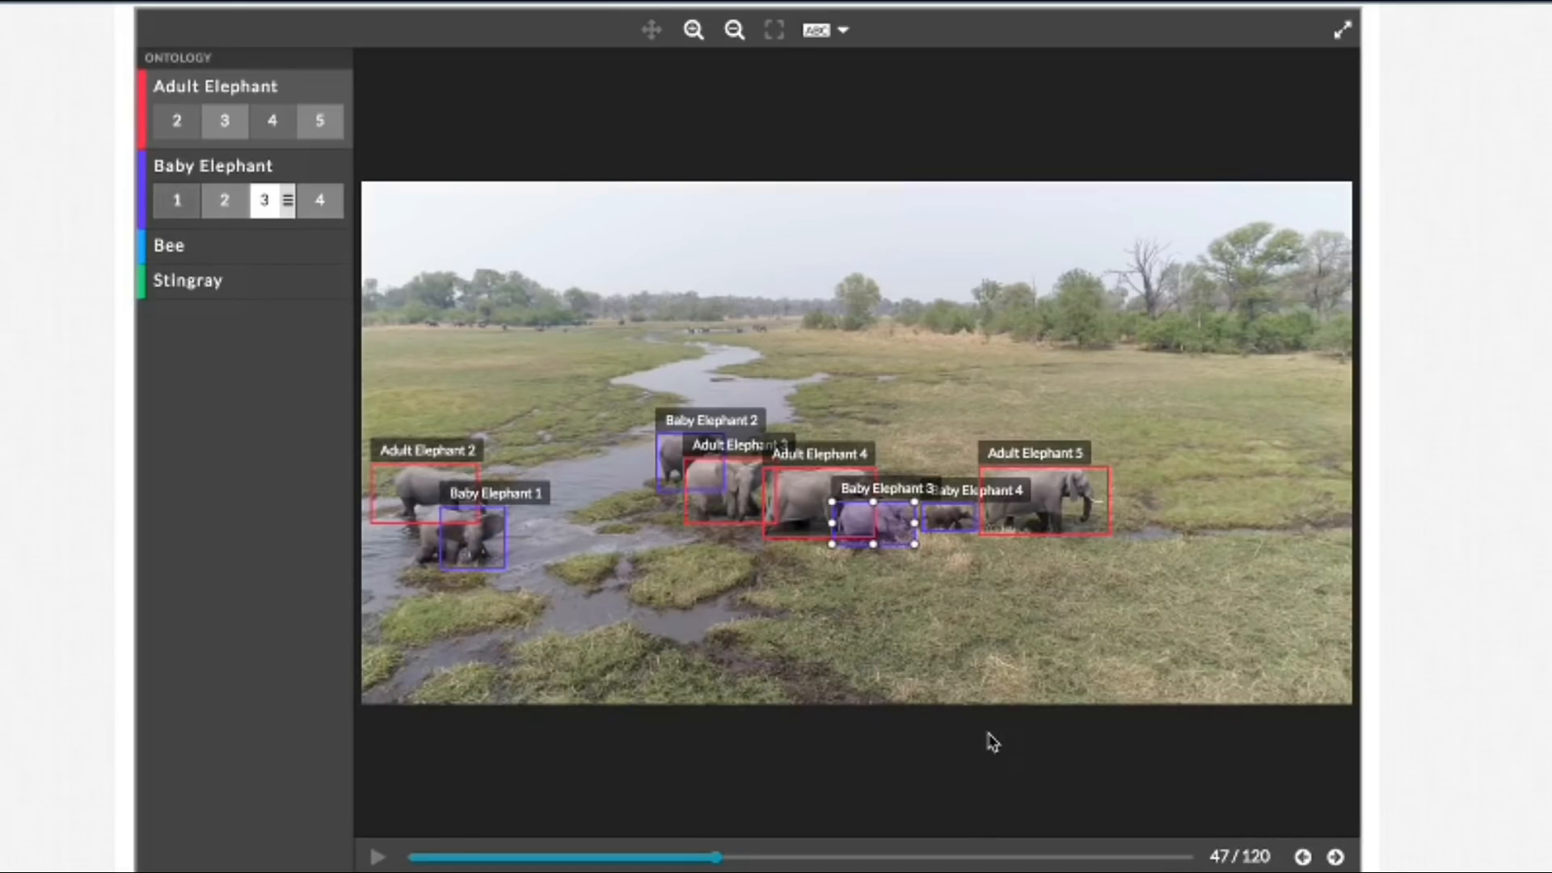
# Step: Go back frame by frame from frame 47 to frame 35, checking the fit of the Baby Elephant 1 box
pyautogui.click(1303, 858)
pyautogui.click(1303, 859)
pyautogui.click(1303, 858)
pyautogui.click(1303, 859)
pyautogui.click(1303, 858)
pyautogui.click(1303, 859)
pyautogui.click(1303, 858)
pyautogui.click(1303, 858)
pyautogui.click(1303, 858)
pyautogui.click(1303, 859)
pyautogui.click(1303, 859)
pyautogui.click(1303, 858)
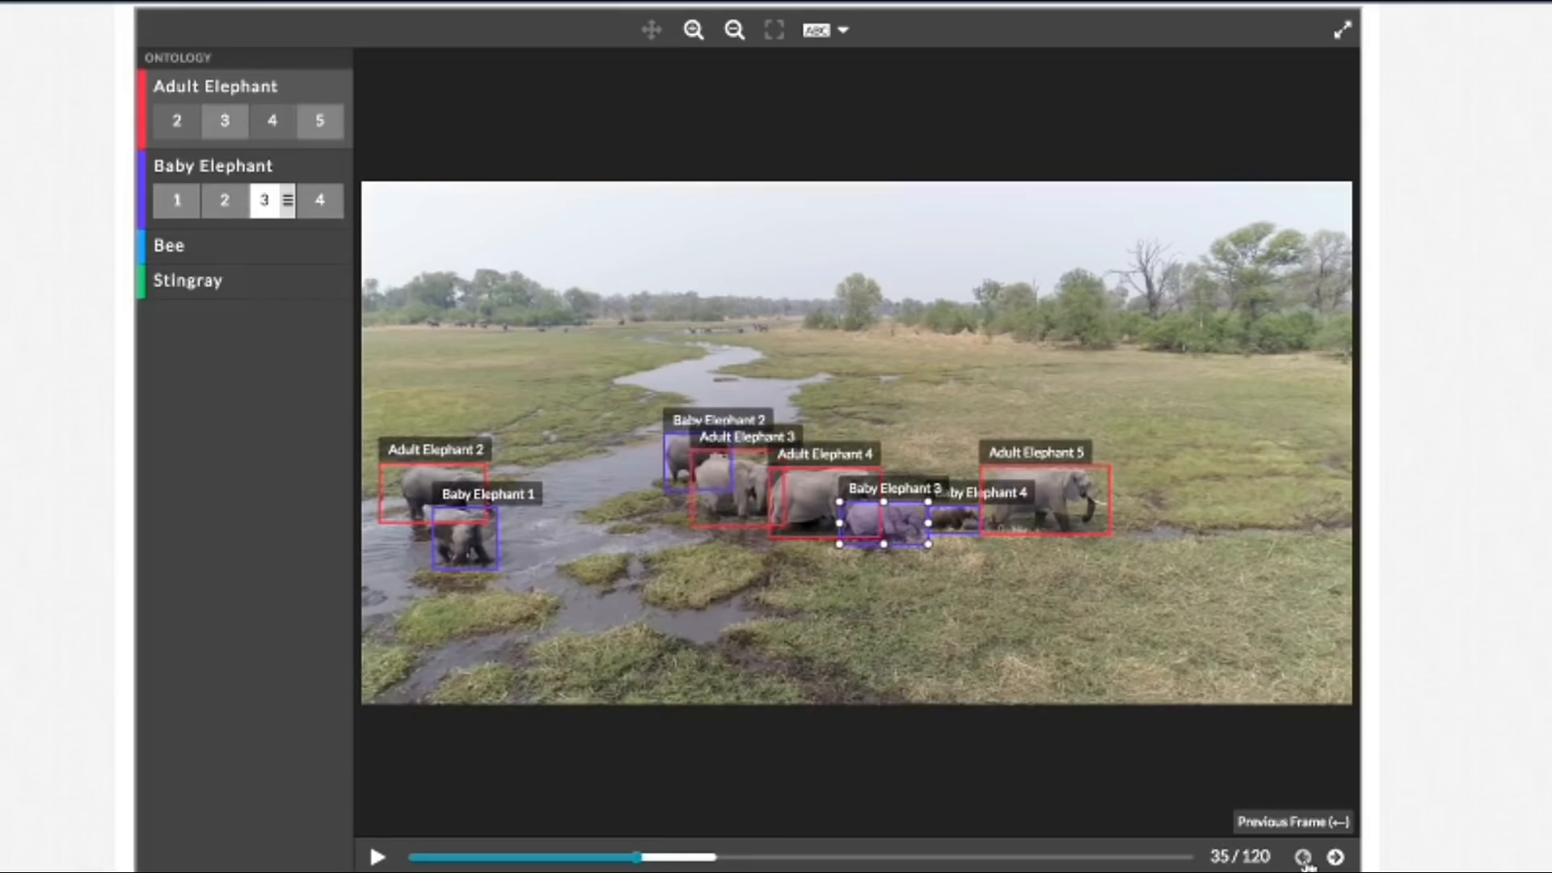
# Step: Extend the left edge of the Baby Elephant 1 box in frame 35 to enclose the elephant's rear
pyautogui.click(693, 33)
pyautogui.click(692, 32)
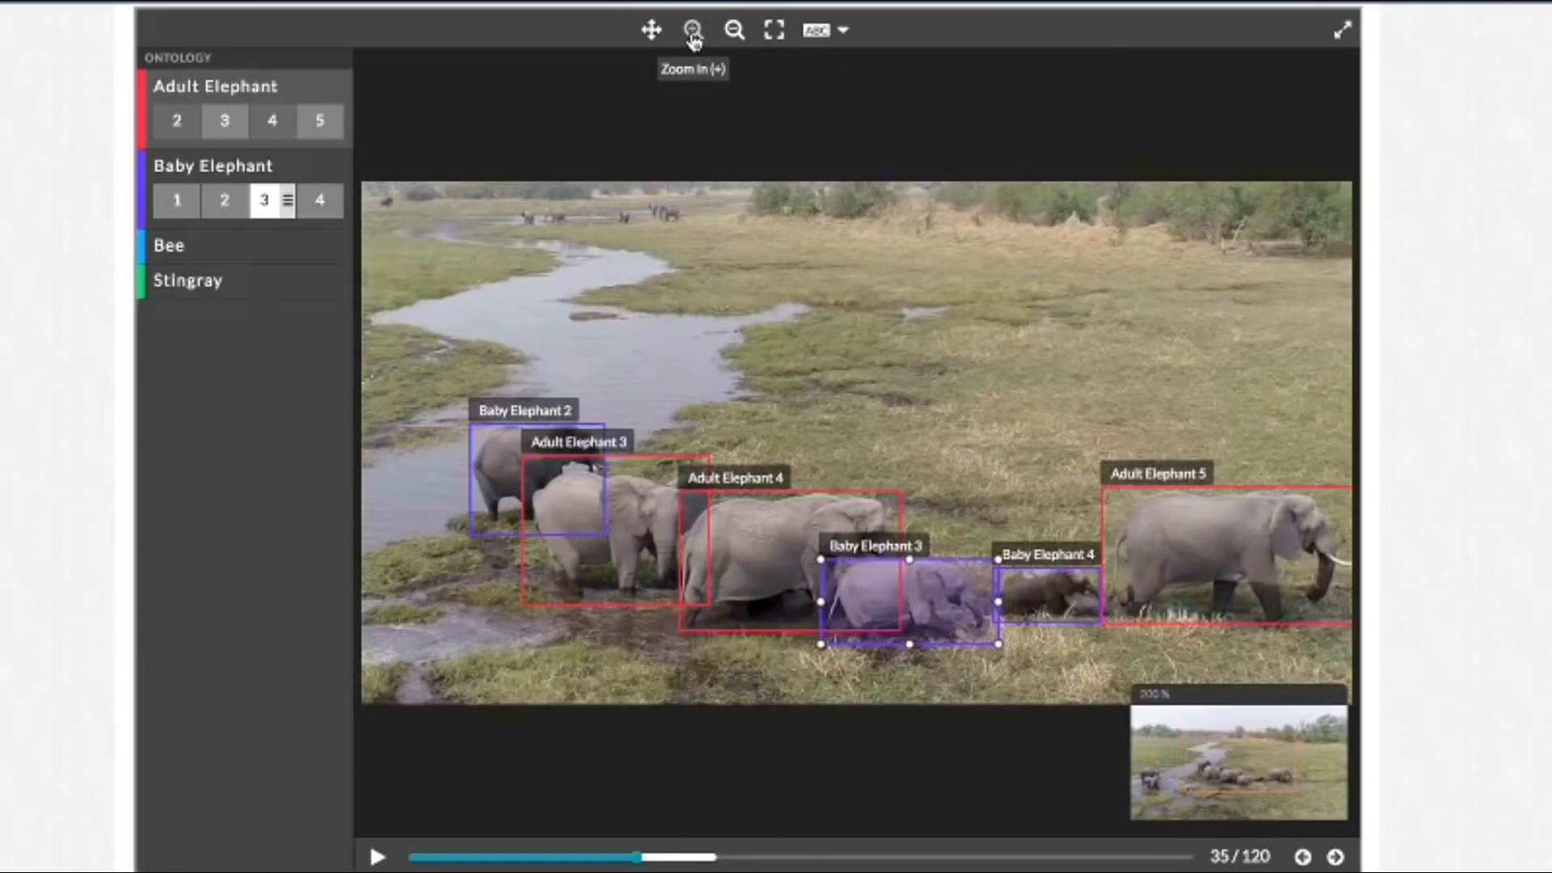
pyautogui.click(693, 32)
pyautogui.click(652, 30)
pyautogui.moveTo(617, 287); pyautogui.dragTo(1190, 8)
pyautogui.moveTo(703, 357); pyautogui.dragTo(1059, 411)
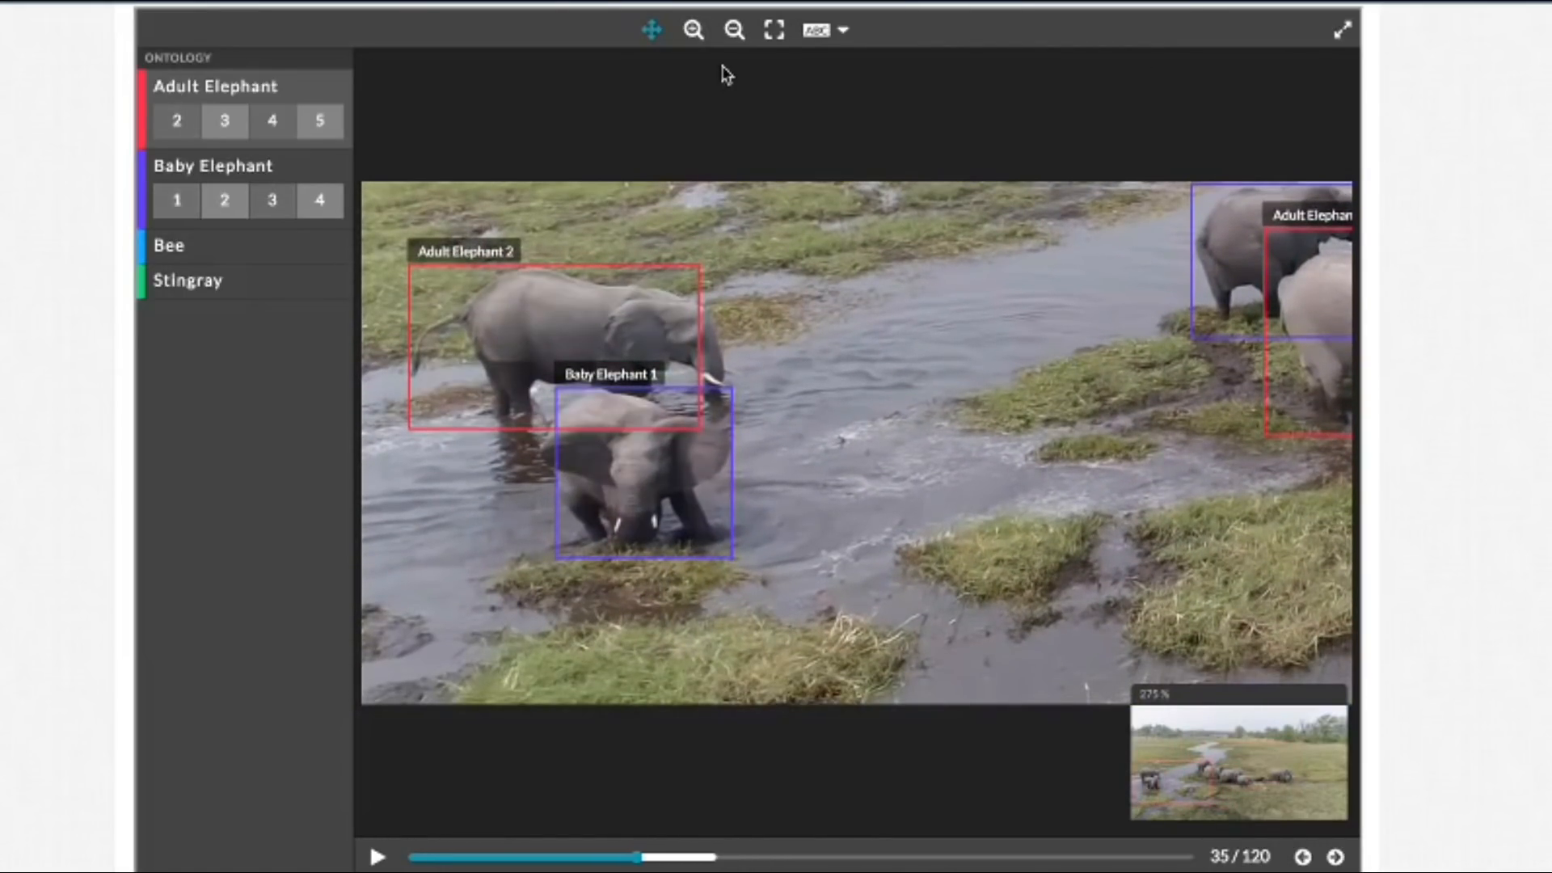
pyautogui.click(647, 34)
pyautogui.click(623, 554)
pyautogui.moveTo(556, 476); pyautogui.dragTo(538, 476)
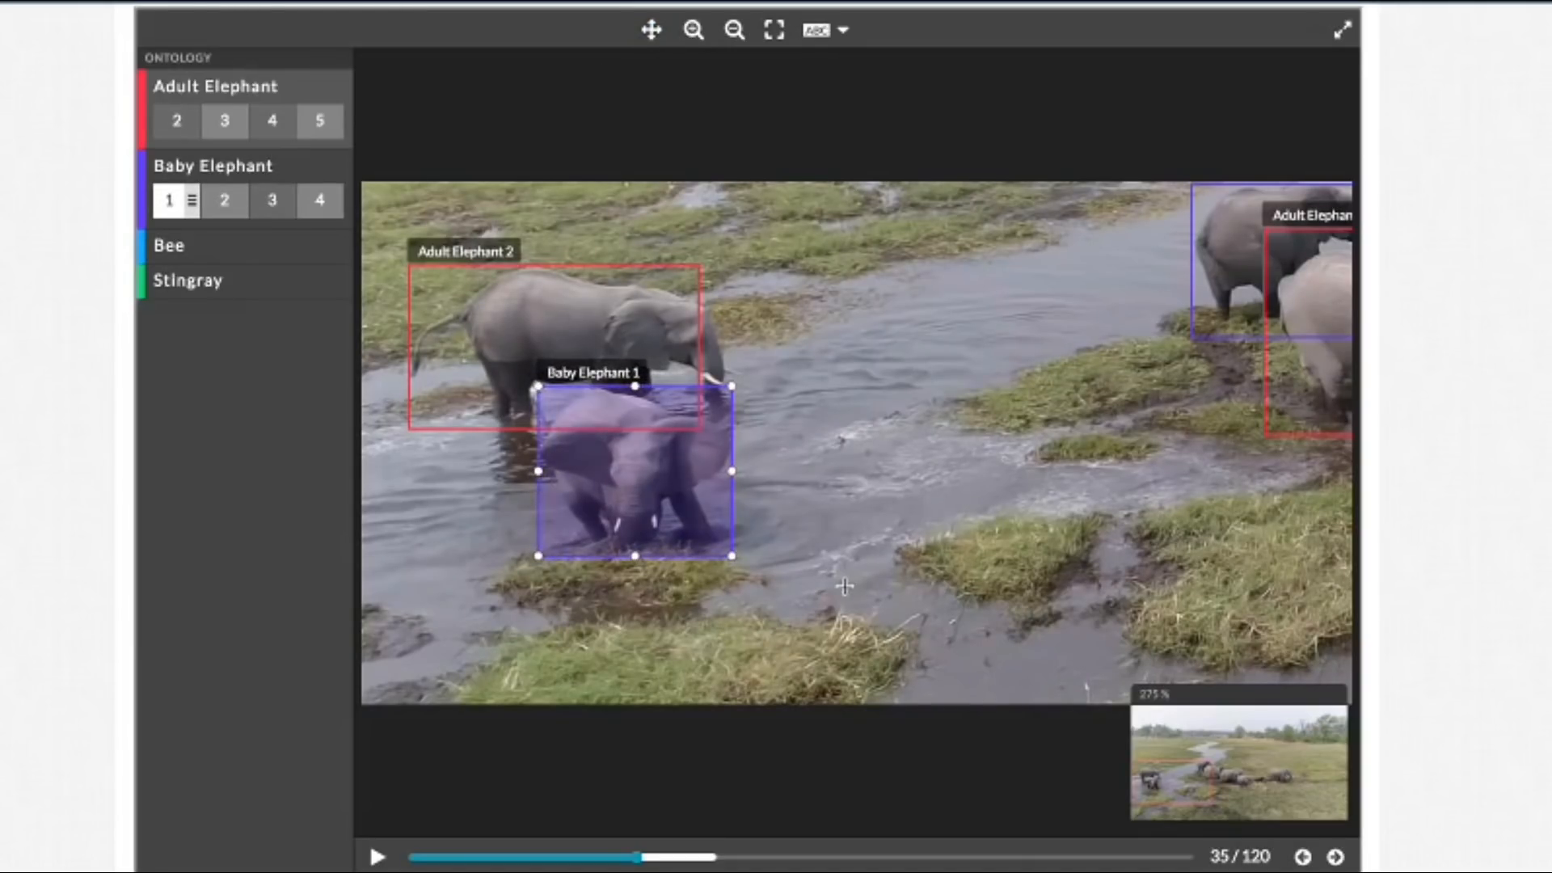
# Step: Advance to frame 42 and refit the Baby Elephant 1 box, extending its left edge around the rear and raising its bottom edge to the feet
pyautogui.click(1333, 858)
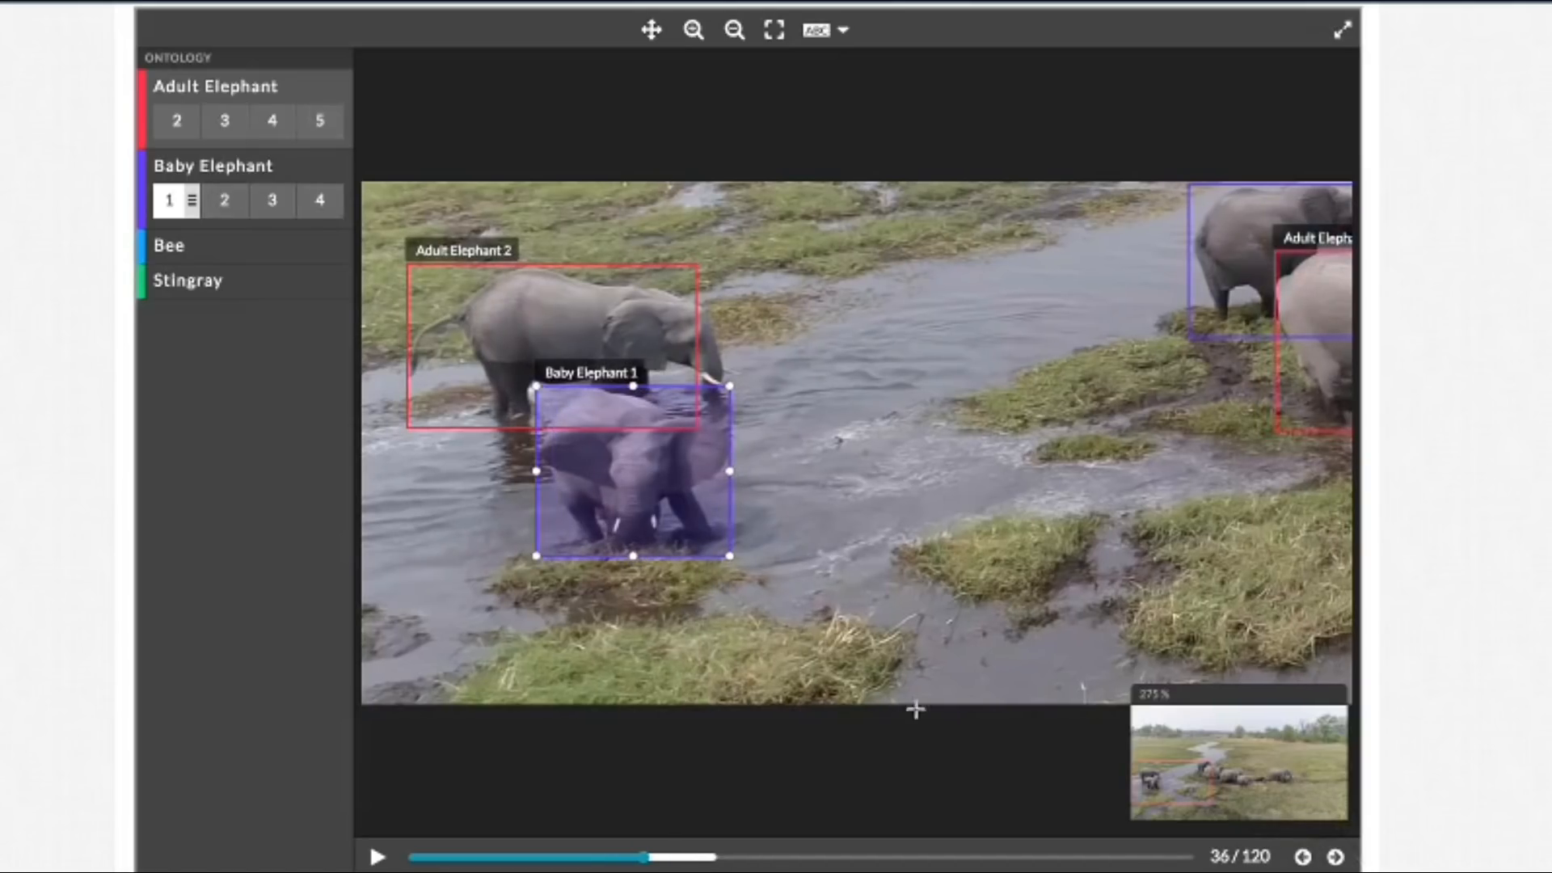
pyautogui.click(1334, 858)
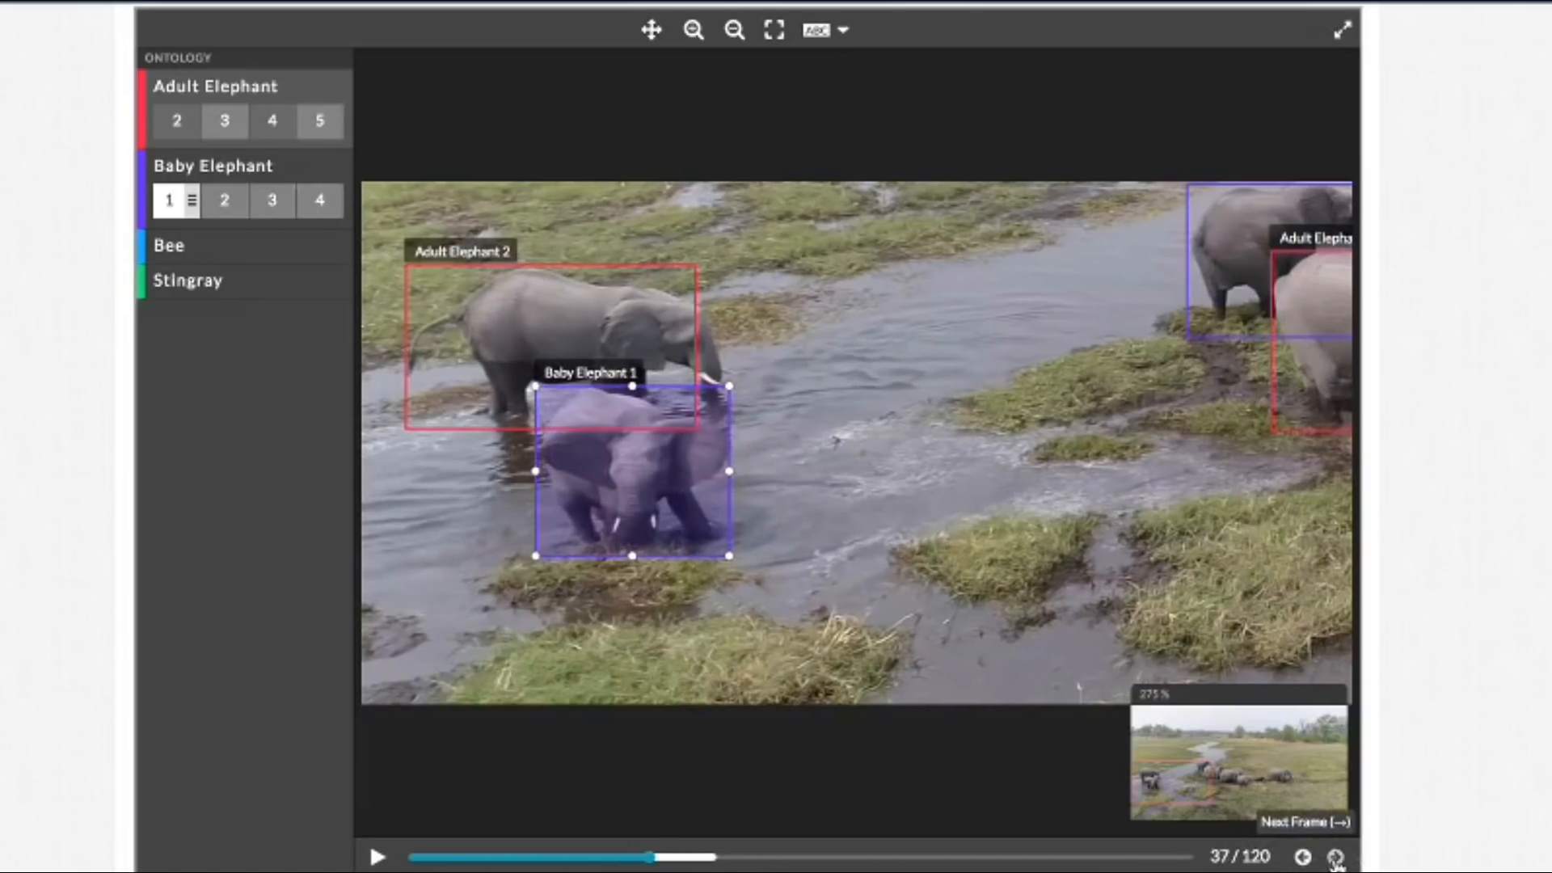
pyautogui.click(1334, 859)
pyautogui.click(1335, 859)
pyautogui.click(1334, 858)
pyautogui.click(1335, 859)
pyautogui.click(1334, 858)
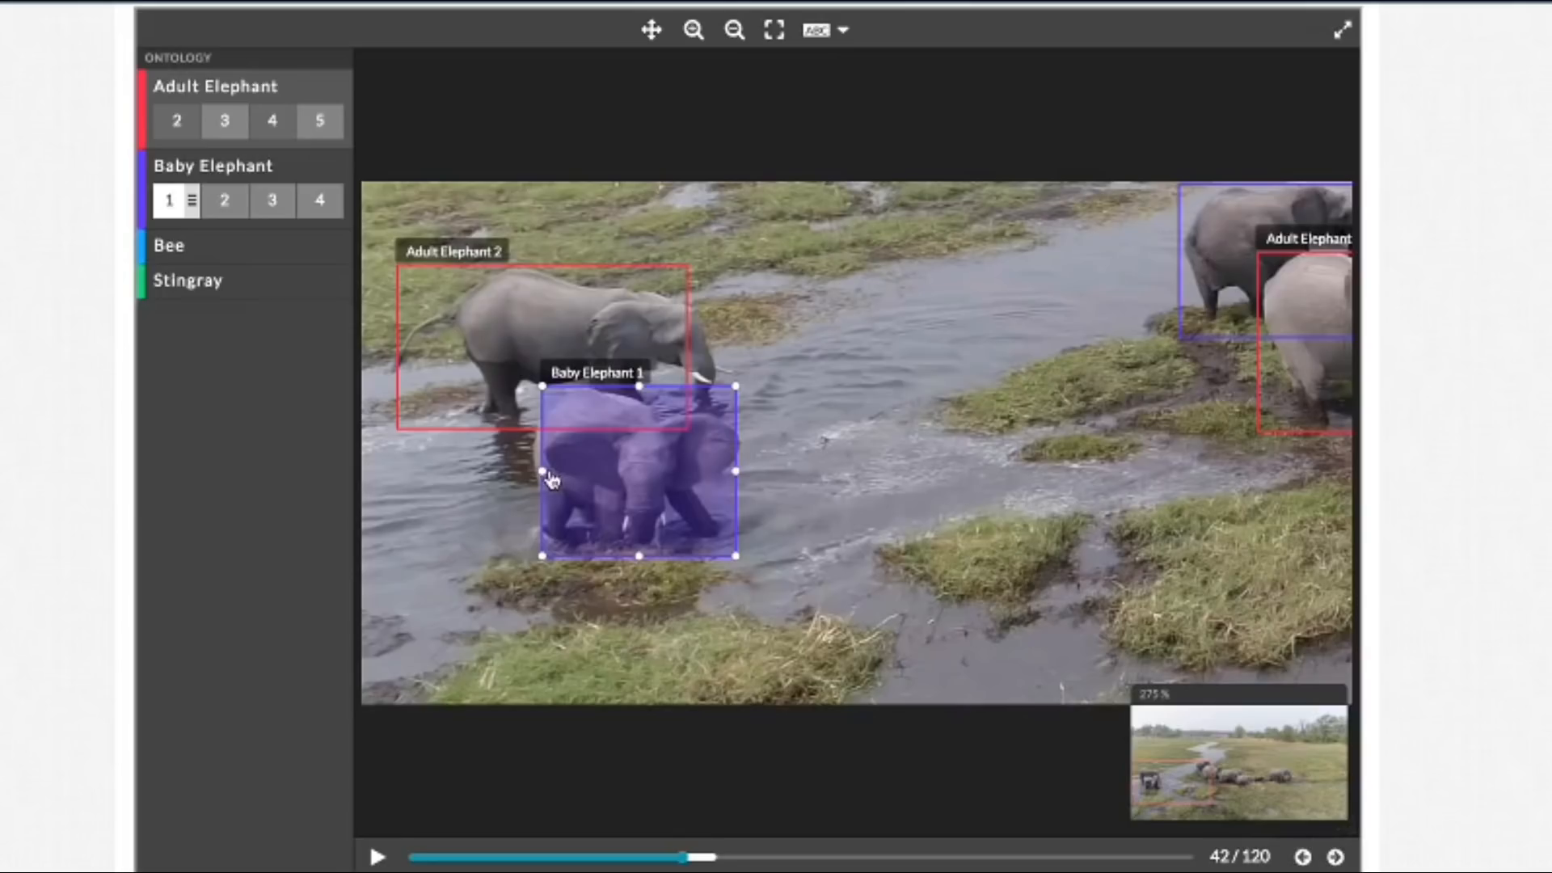
pyautogui.moveTo(541, 471); pyautogui.dragTo(531, 471)
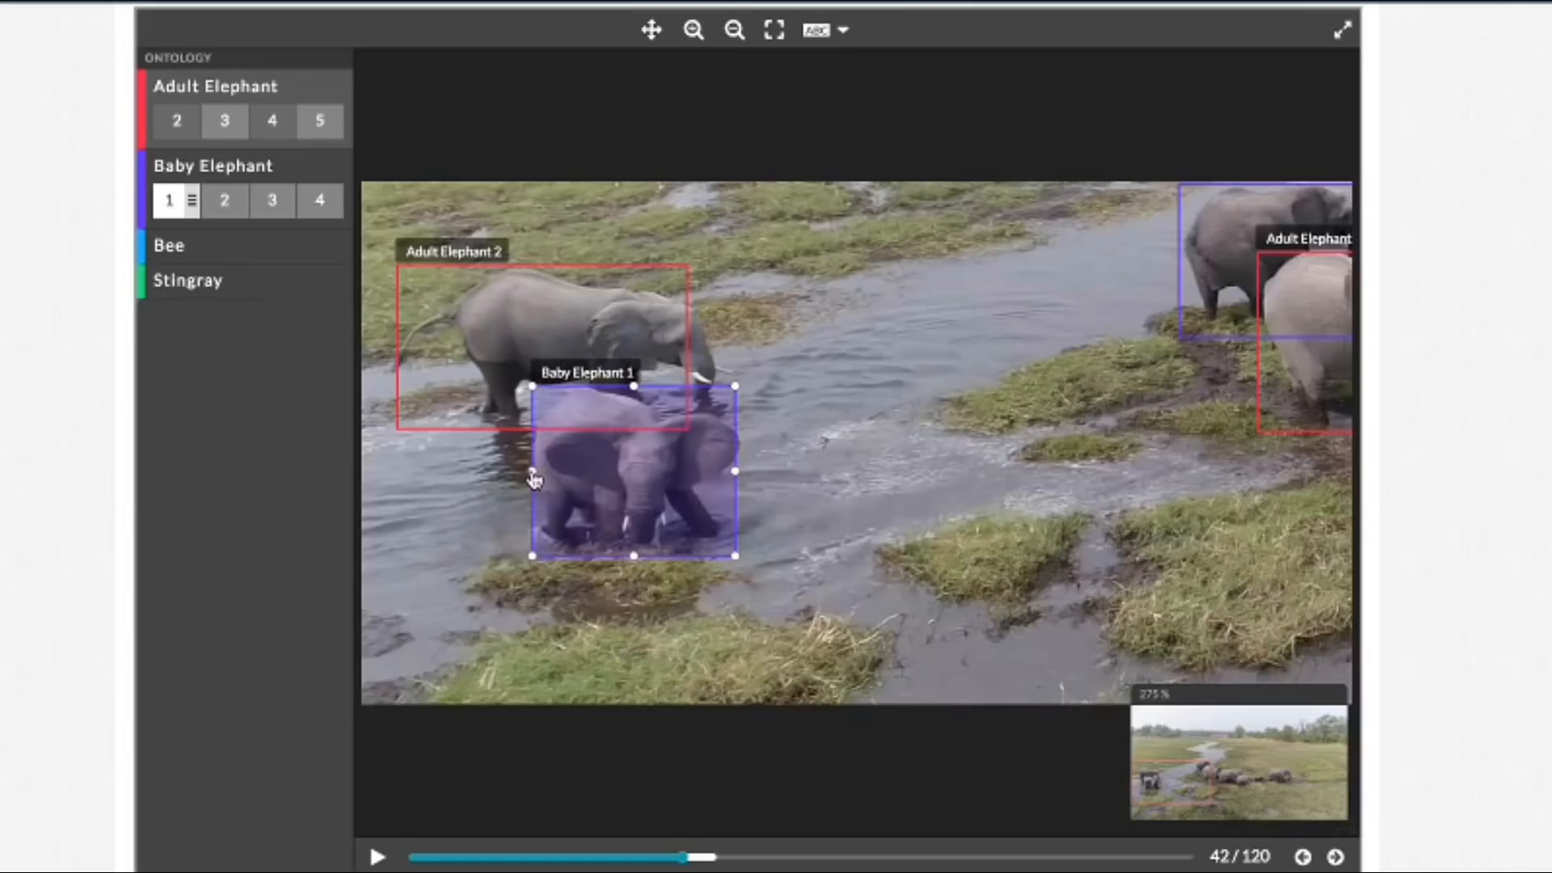
pyautogui.moveTo(633, 556); pyautogui.dragTo(631, 550)
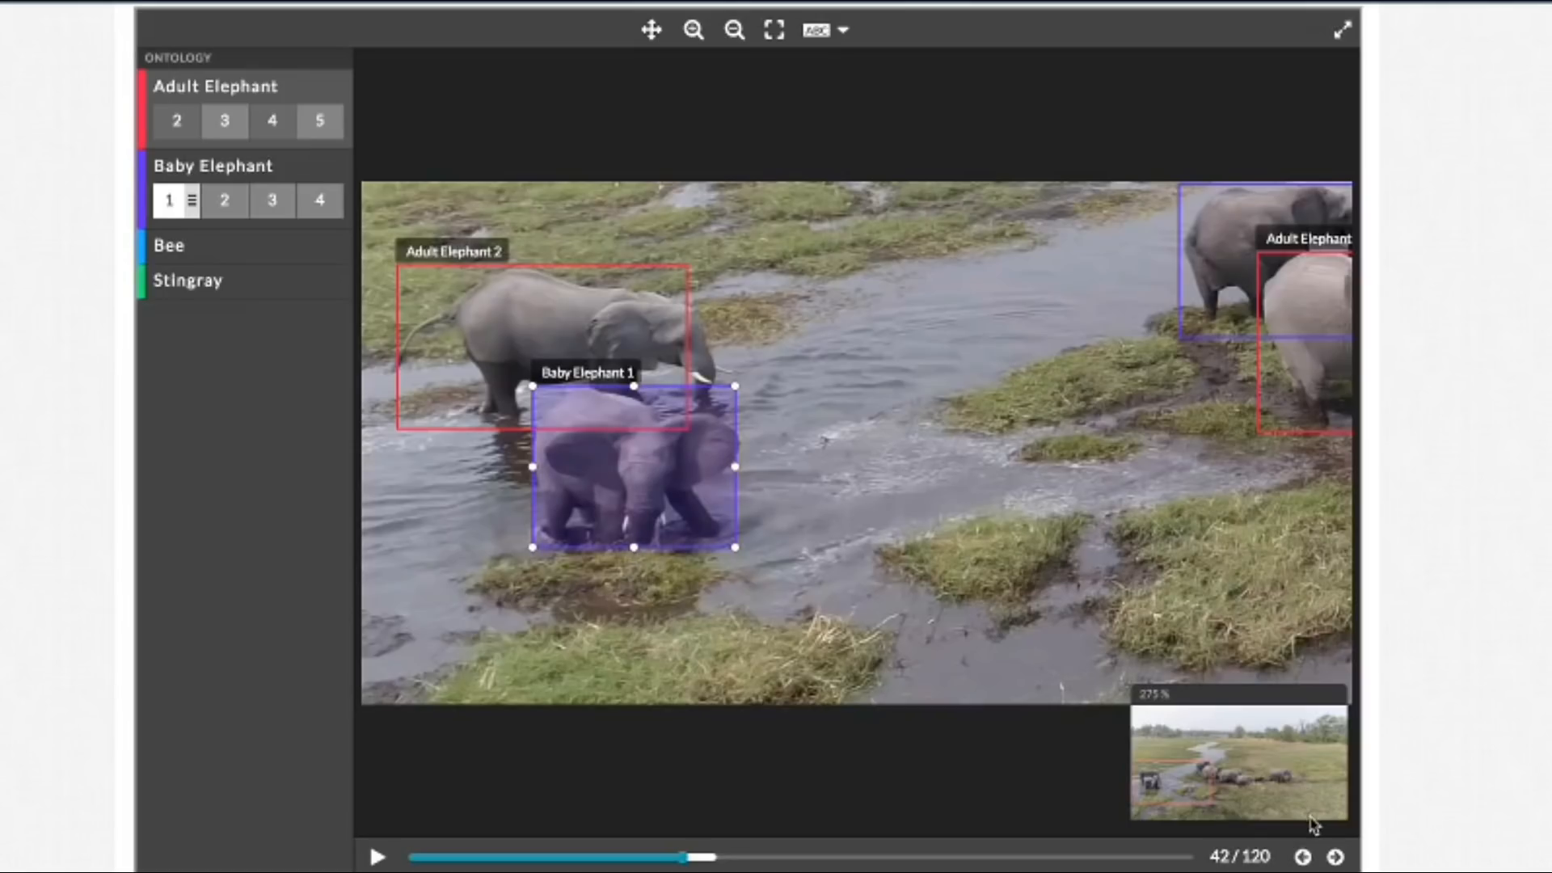
# Step: In frame 43, extend the Baby Elephant 1 box's left edge around the rear and the Adult Elephant 2 box's right edge past the tusk
pyautogui.click(1336, 856)
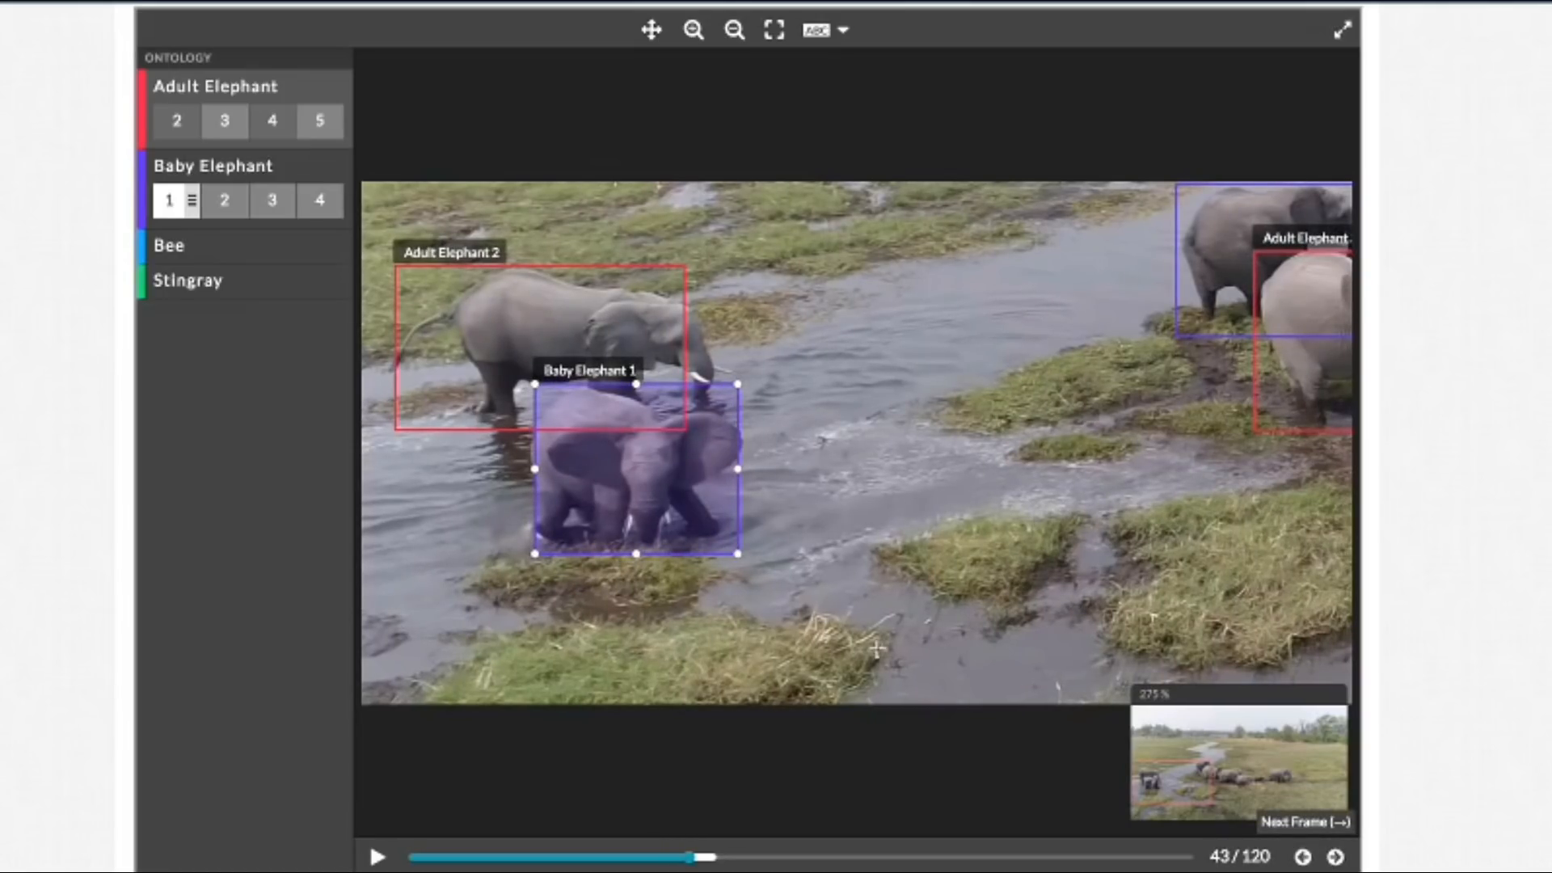
pyautogui.moveTo(535, 469); pyautogui.dragTo(530, 477)
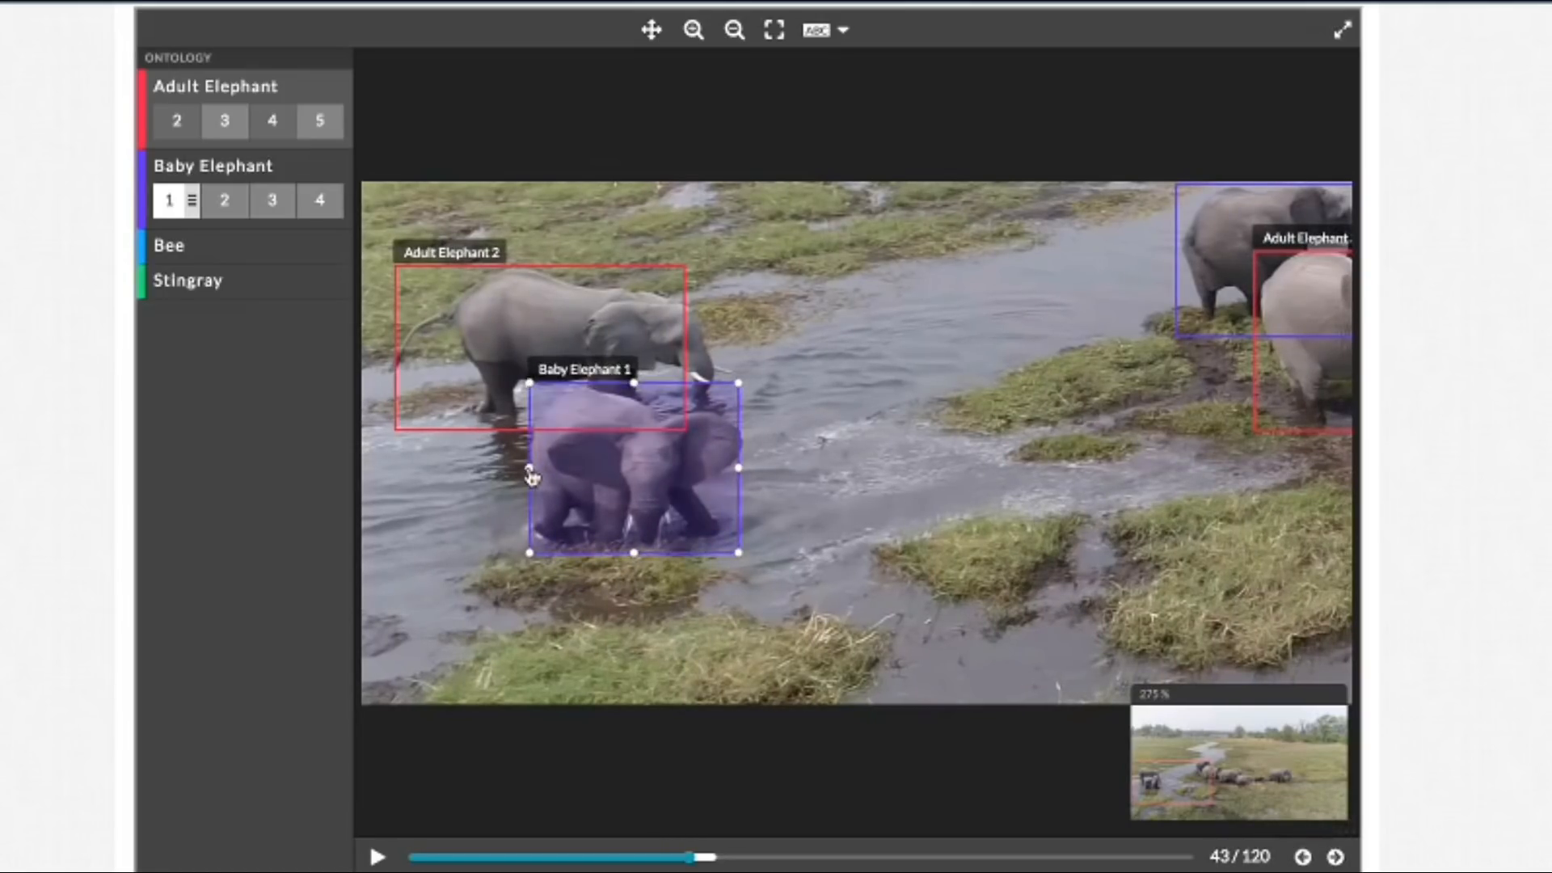
pyautogui.click(642, 324)
pyautogui.moveTo(692, 348); pyautogui.dragTo(732, 350)
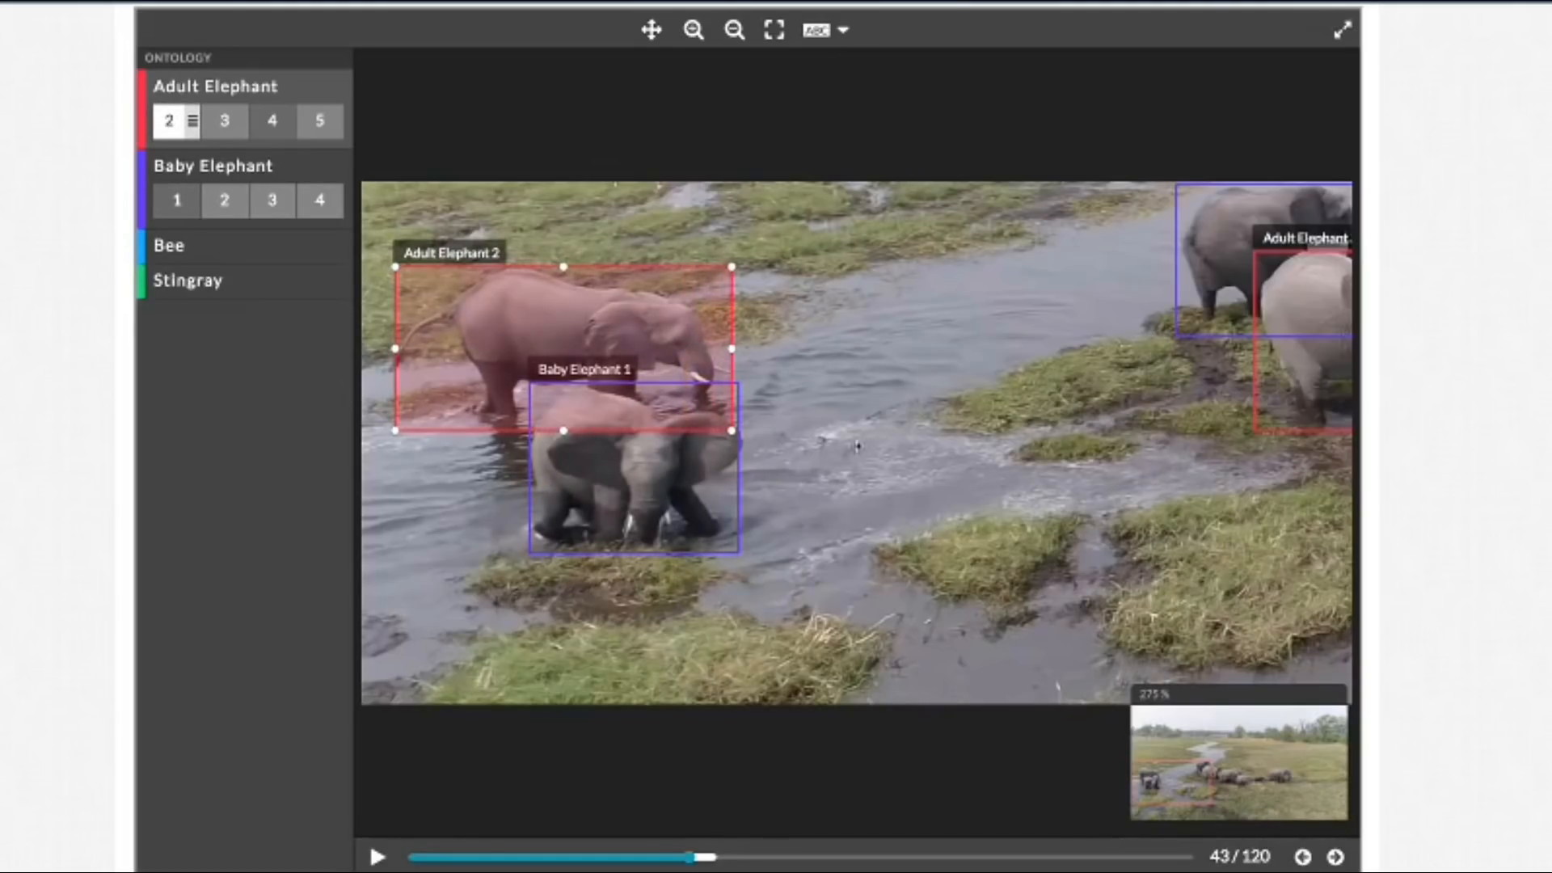
# Step: In frame 44, extend the right edges of the Adult Elephant 2 box past the tusk and the Baby Elephant 1 box around the ear
pyautogui.click(1335, 857)
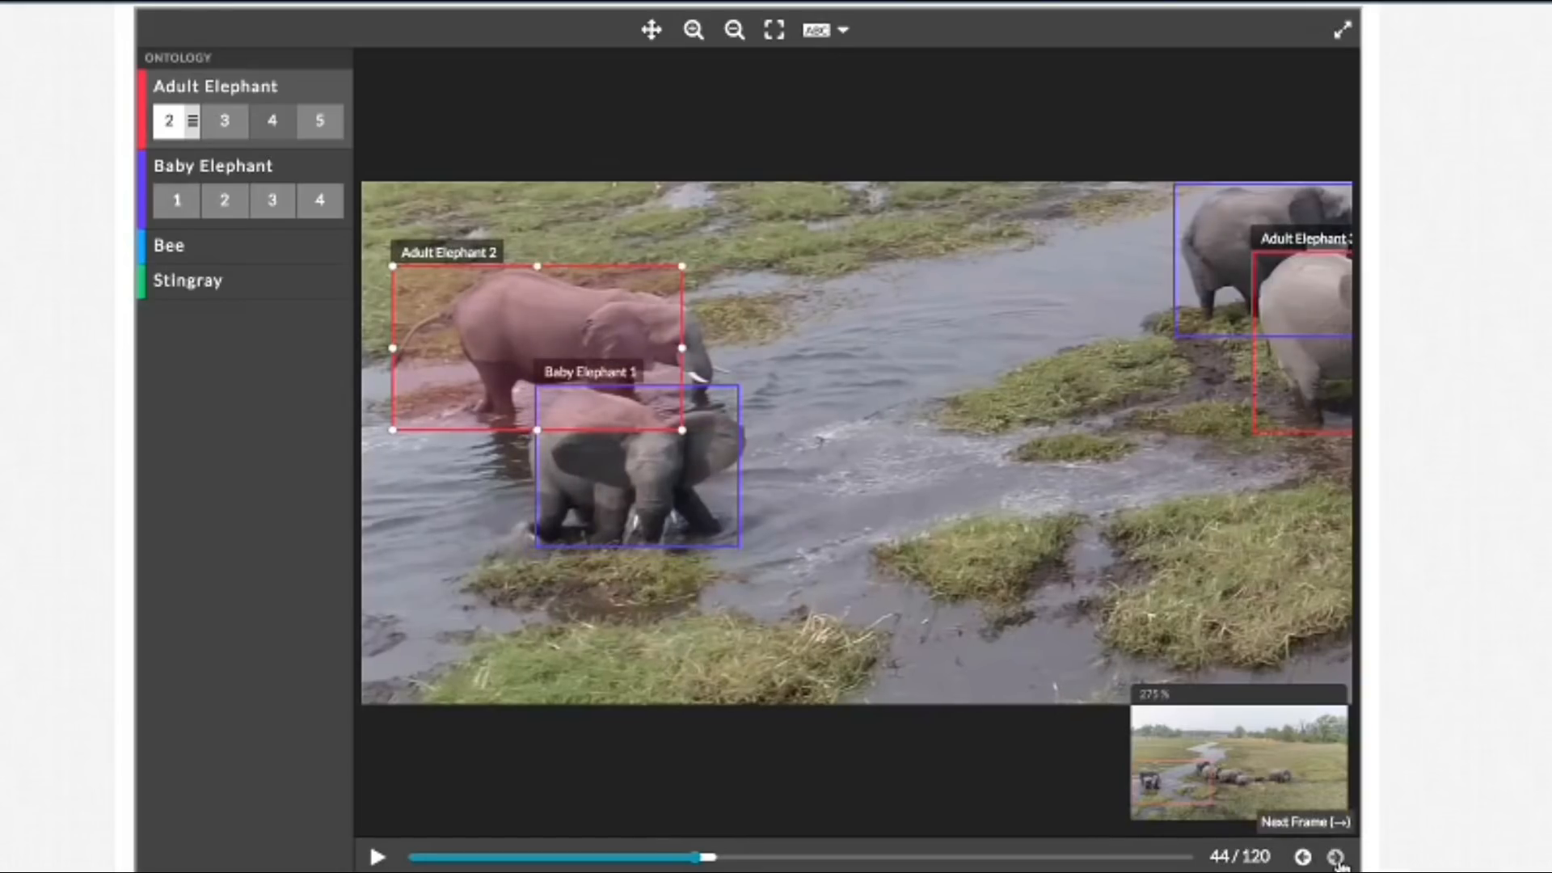
pyautogui.moveTo(683, 349); pyautogui.dragTo(730, 349)
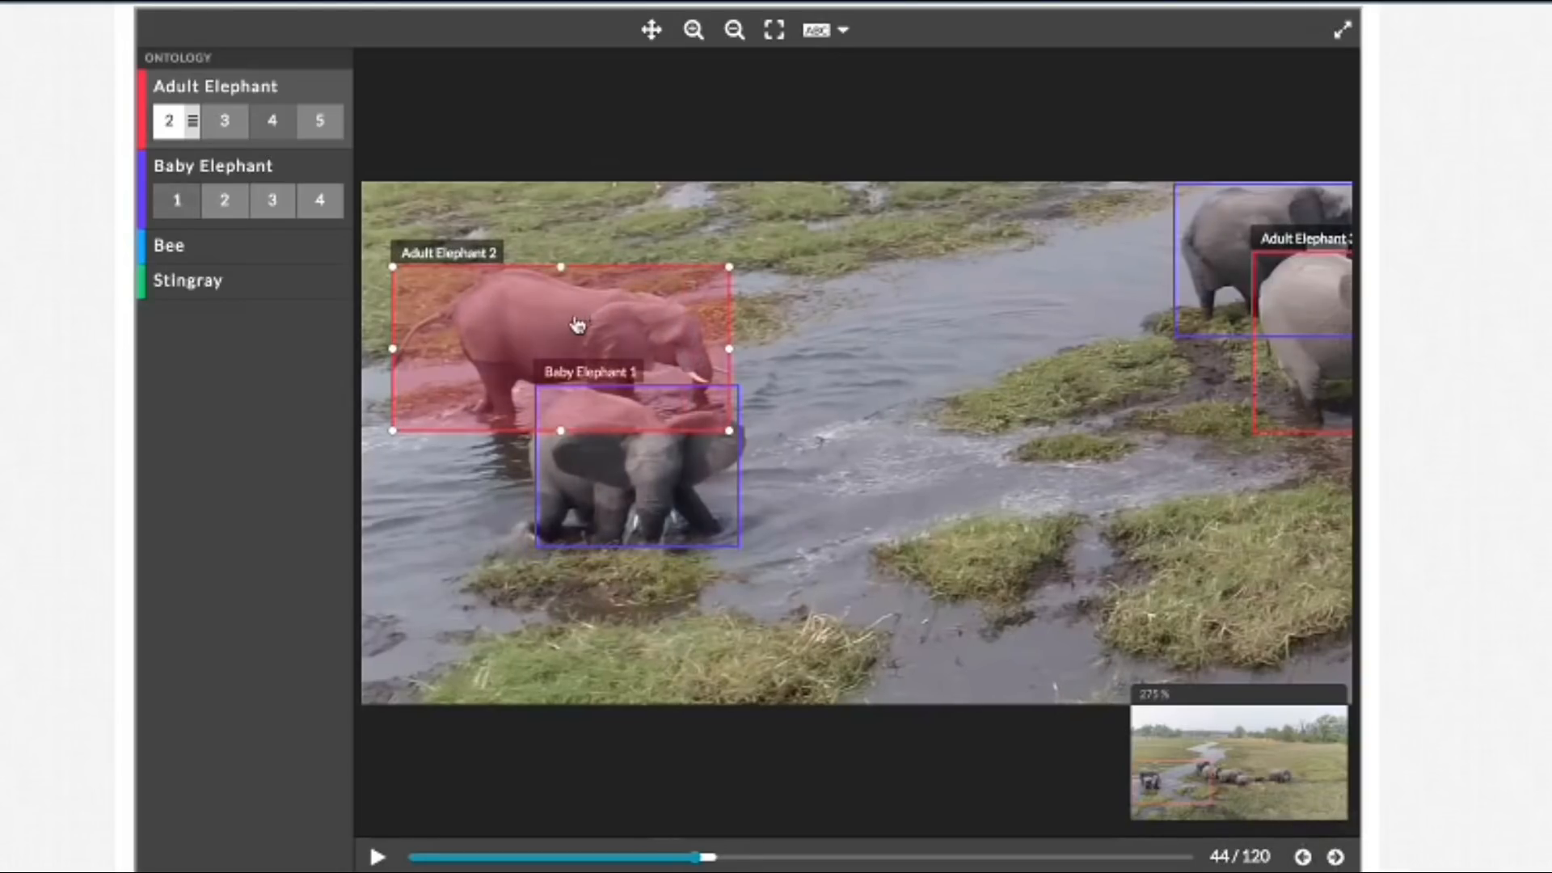
pyautogui.click(712, 467)
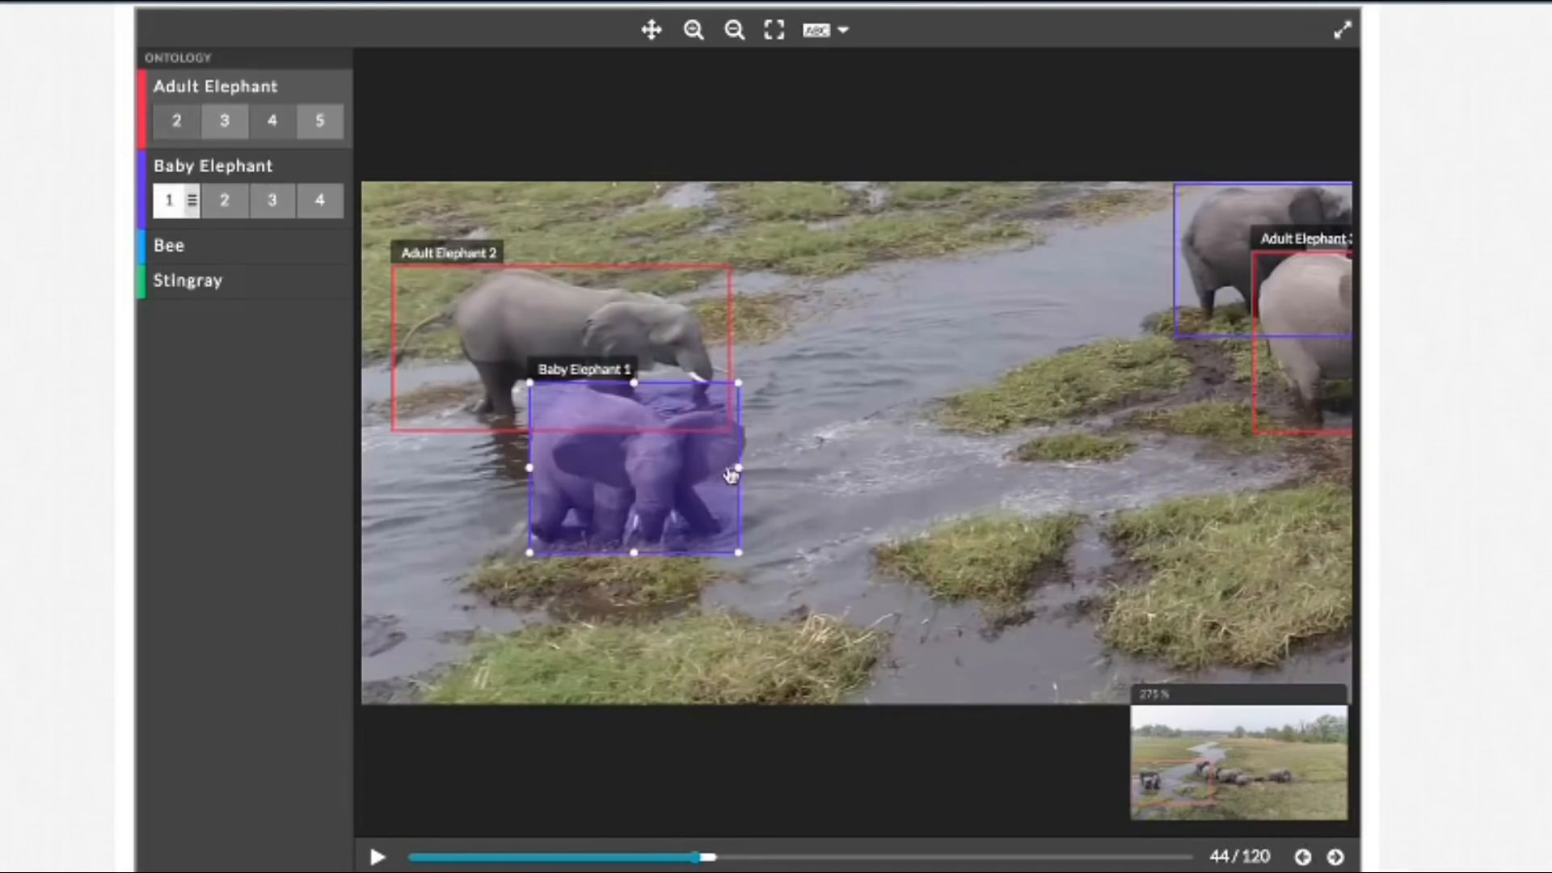
pyautogui.moveTo(741, 467); pyautogui.dragTo(744, 467)
# Step: Set the bounding-box labels to None to hide them over the whole frame, and restore them to All
pyautogui.click(731, 31)
pyautogui.click(732, 31)
pyautogui.click(731, 31)
pyautogui.click(731, 31)
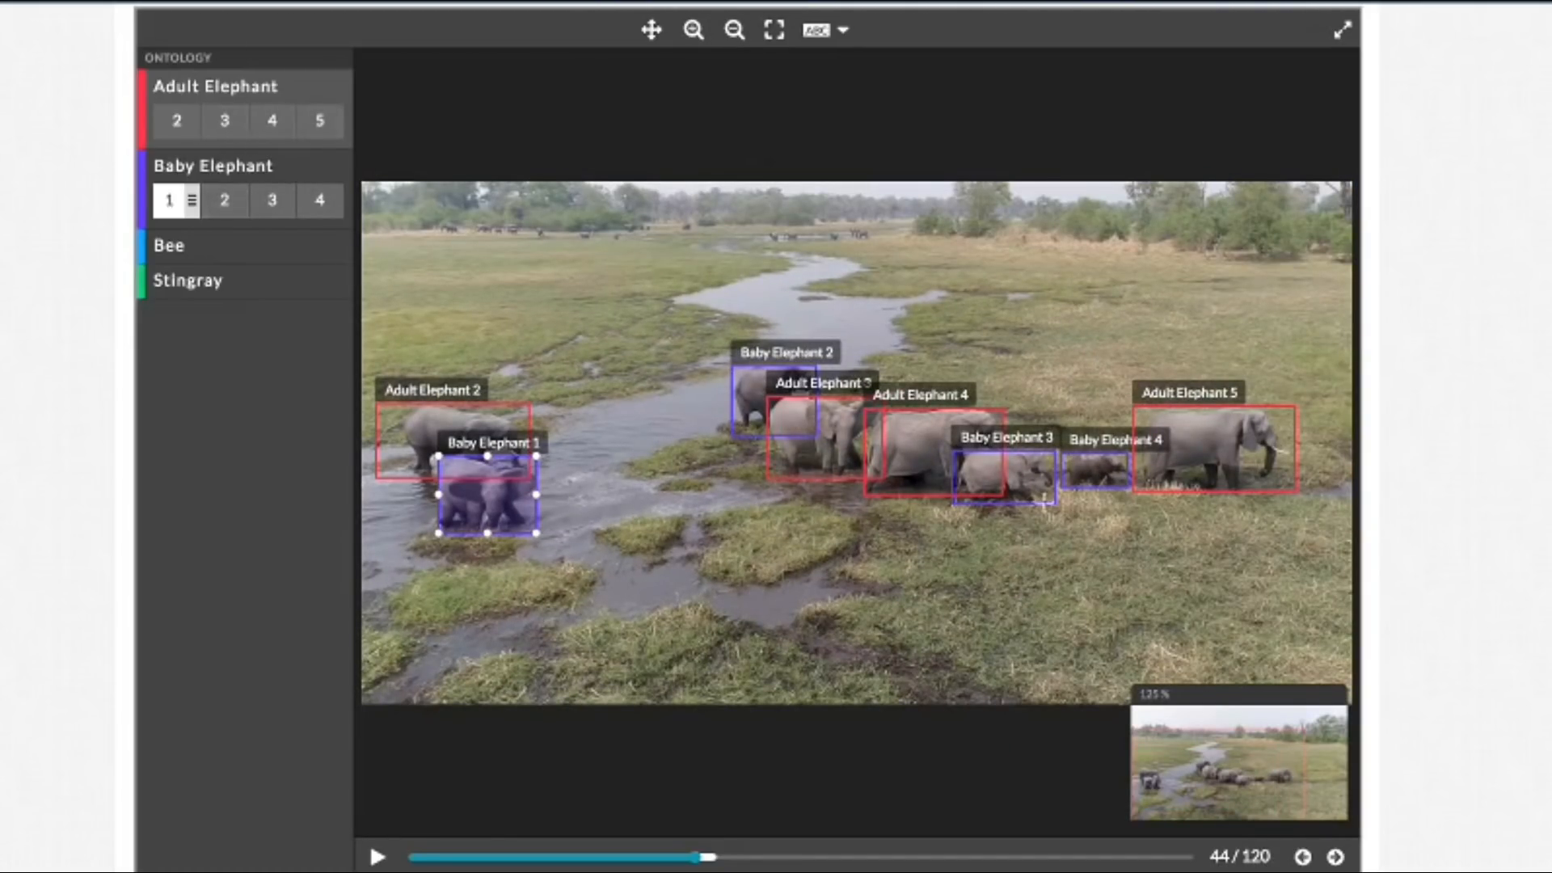
pyautogui.click(818, 31)
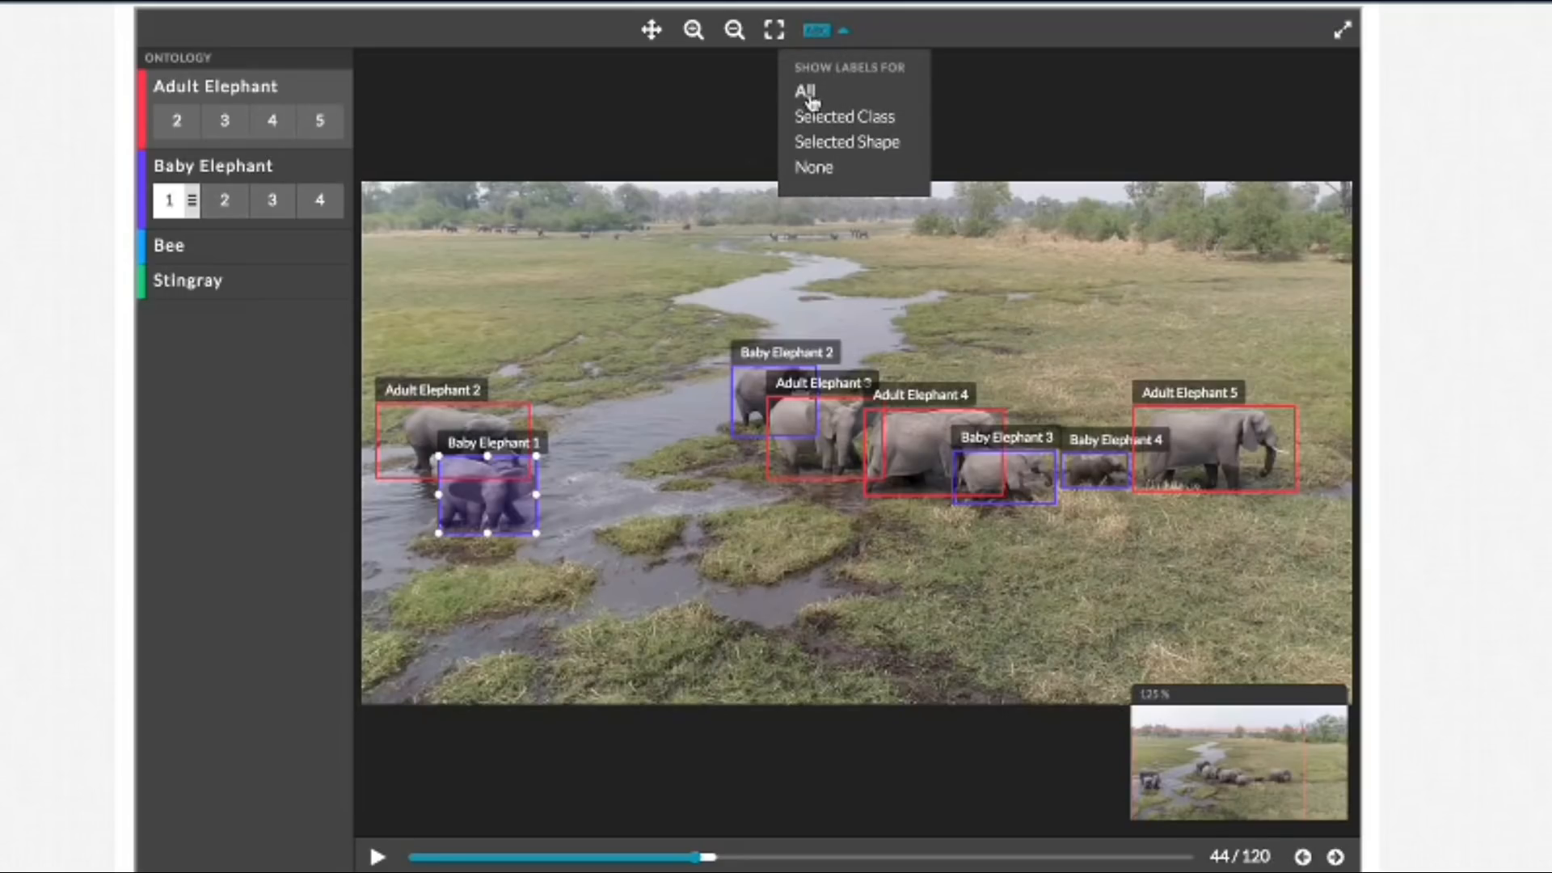
pyautogui.click(824, 168)
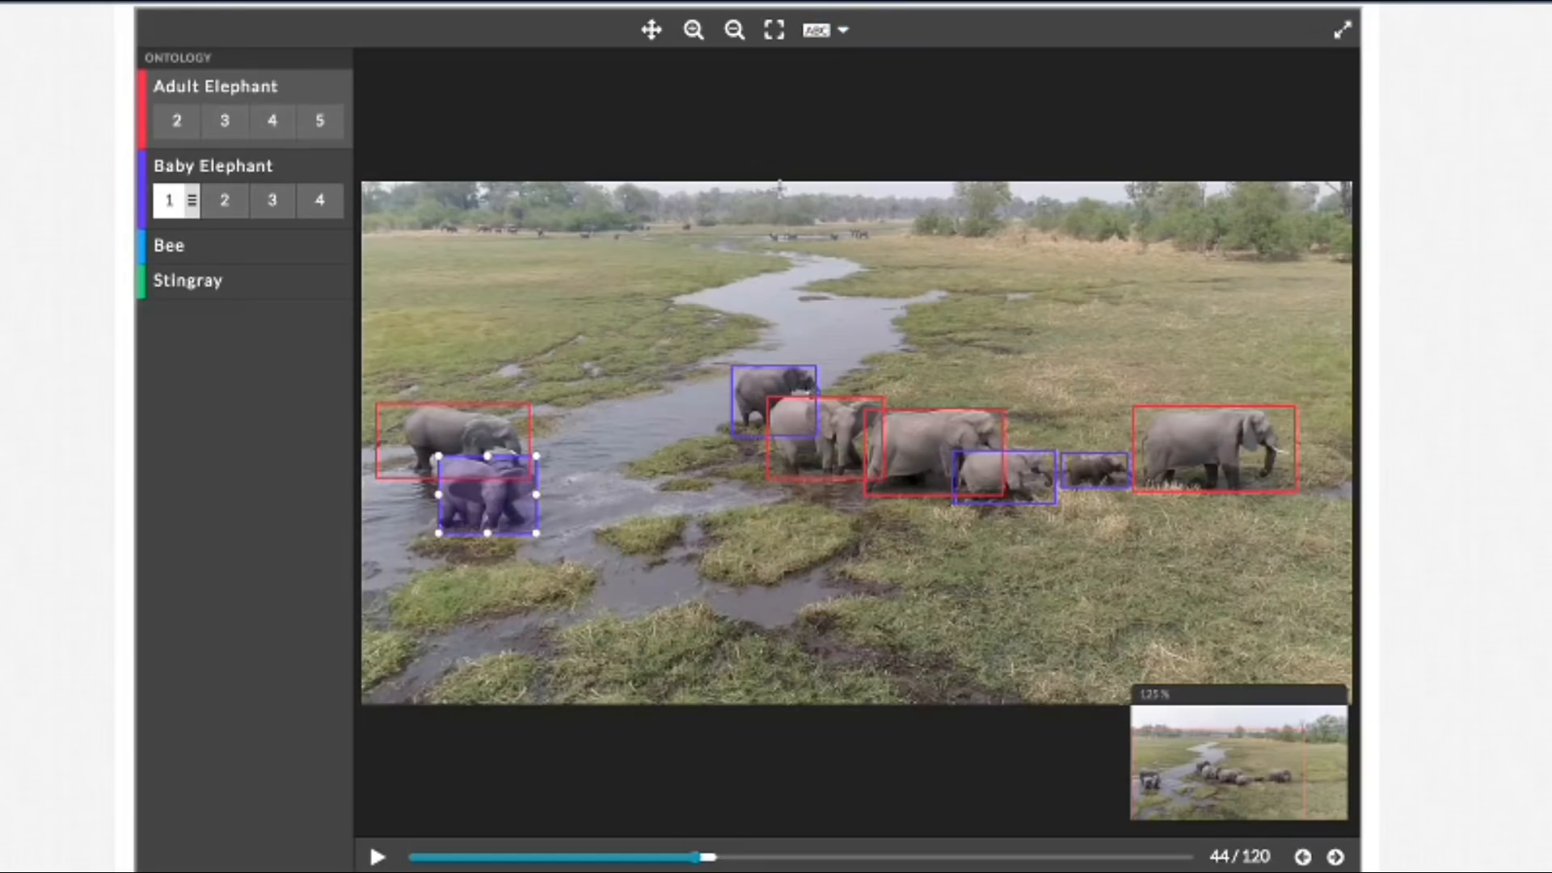
pyautogui.click(846, 30)
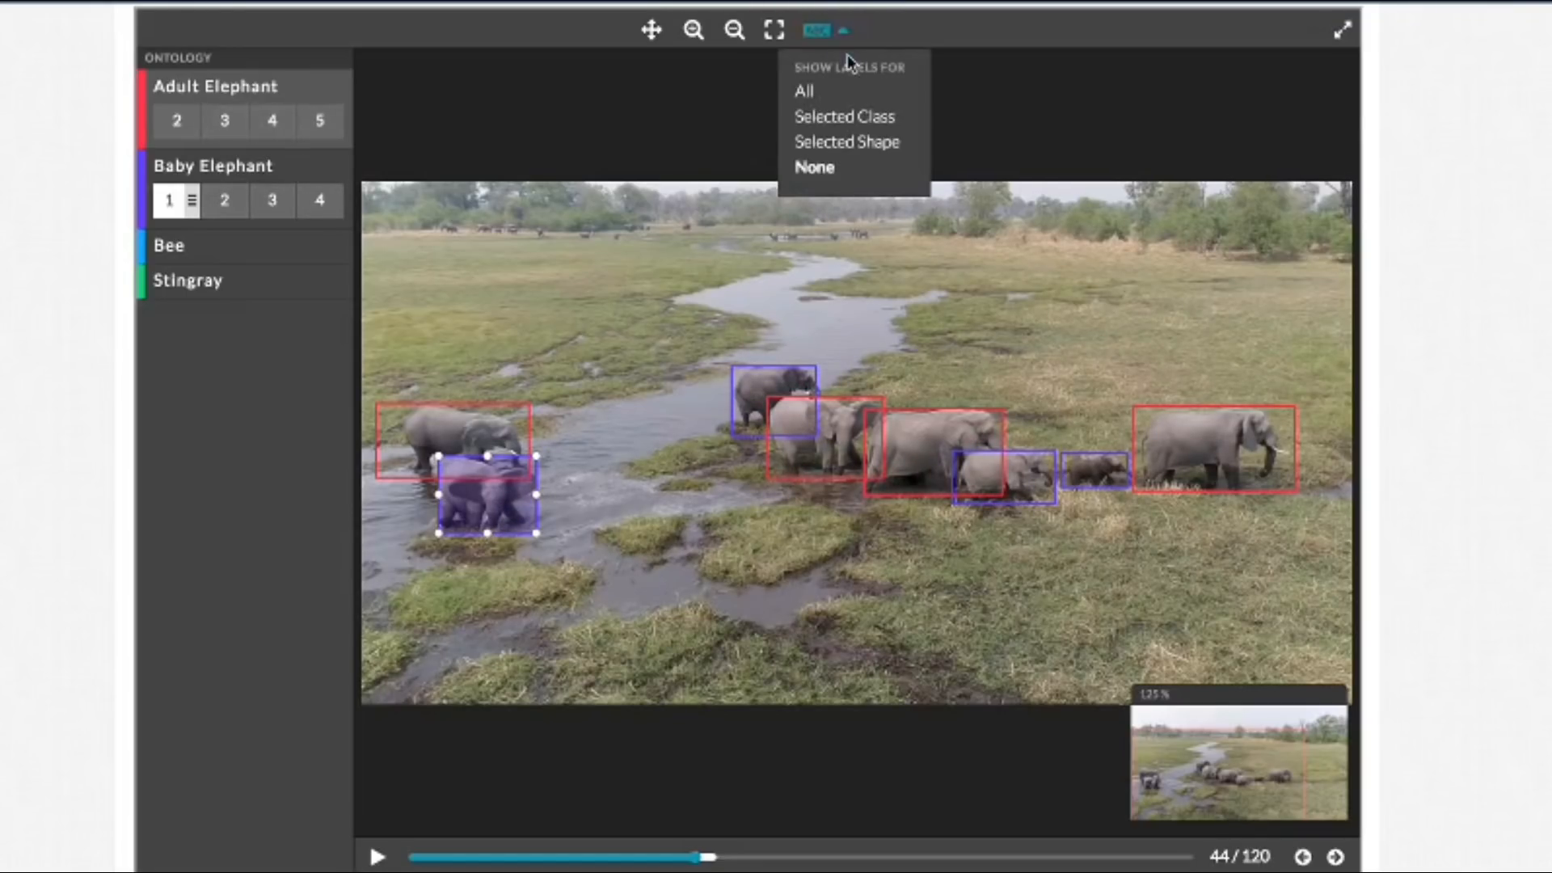
pyautogui.click(808, 93)
# Step: Extend both side edges of the Baby Elephant 1 box in frame 47 and its right edge in frame 48 to enclose the elephant
pyautogui.click(1337, 860)
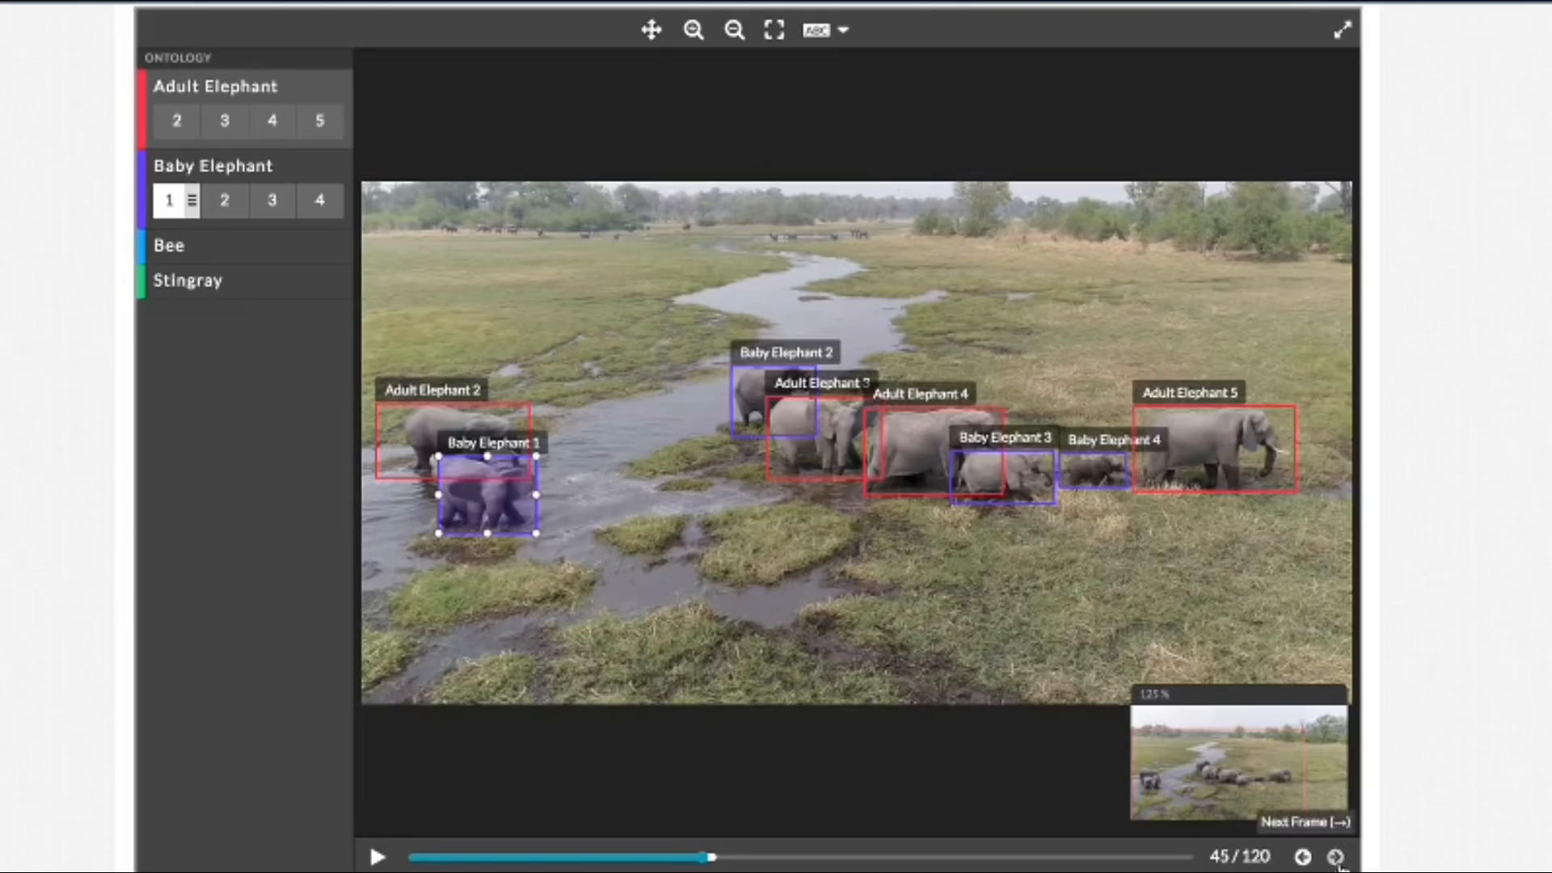
pyautogui.click(1337, 859)
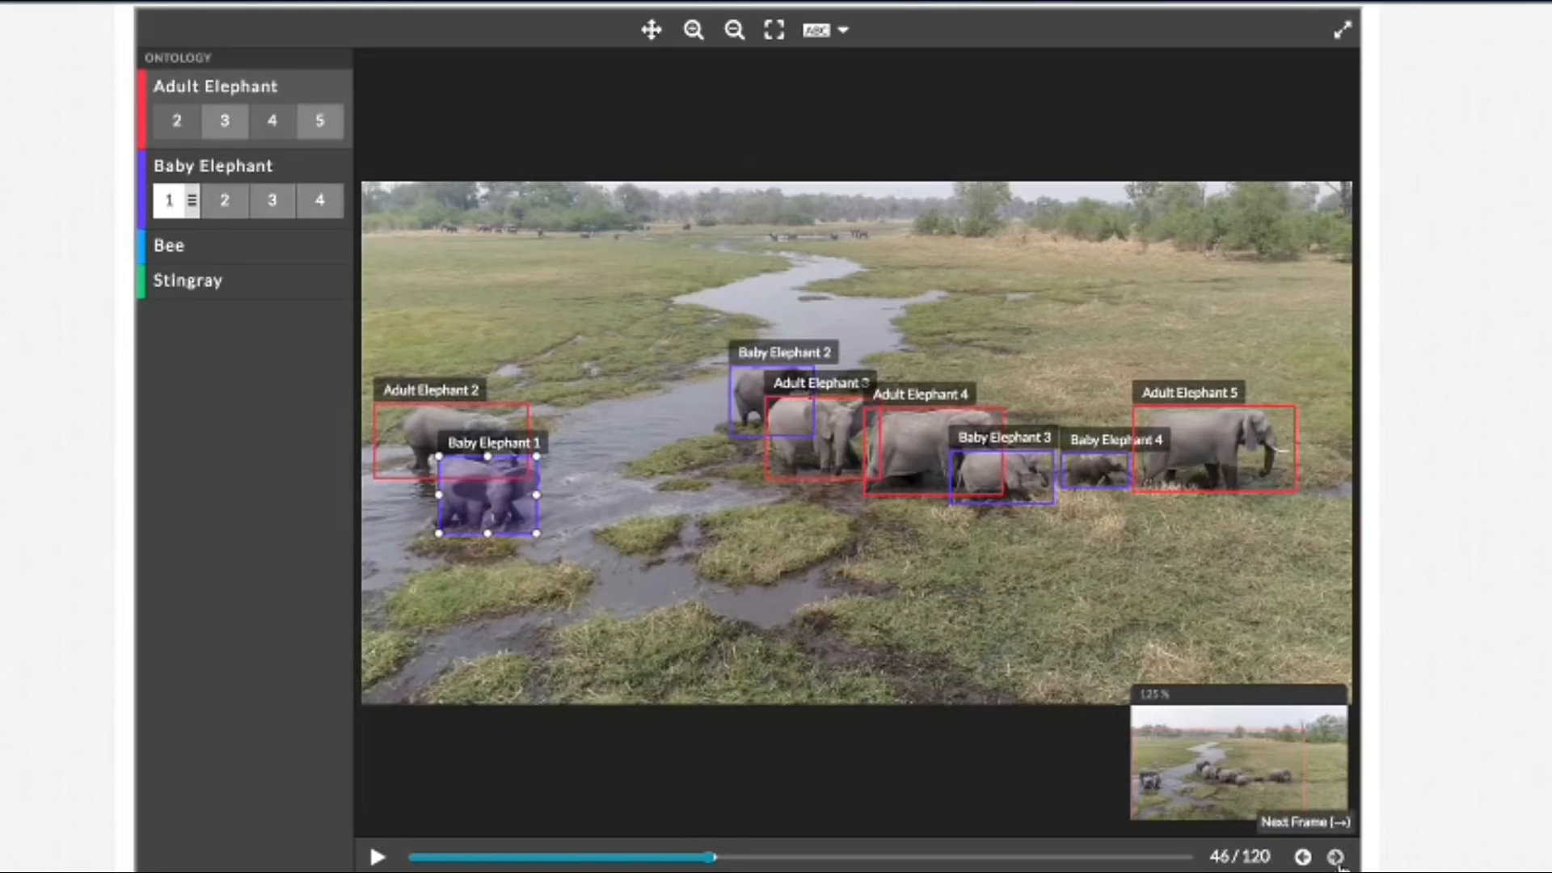
pyautogui.click(1337, 858)
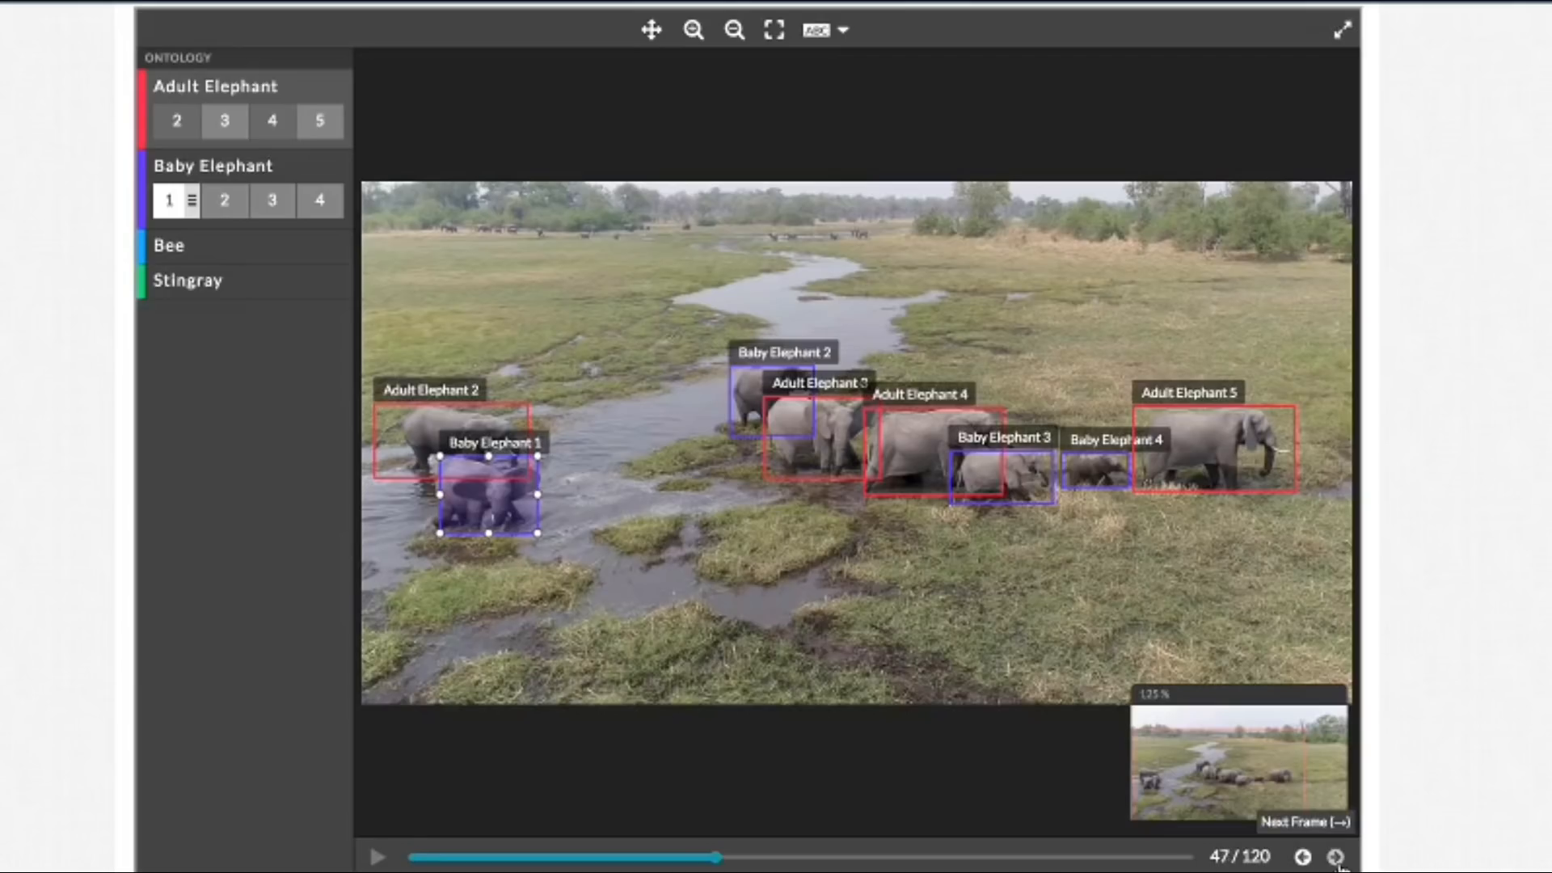
pyautogui.moveTo(440, 495); pyautogui.dragTo(434, 499)
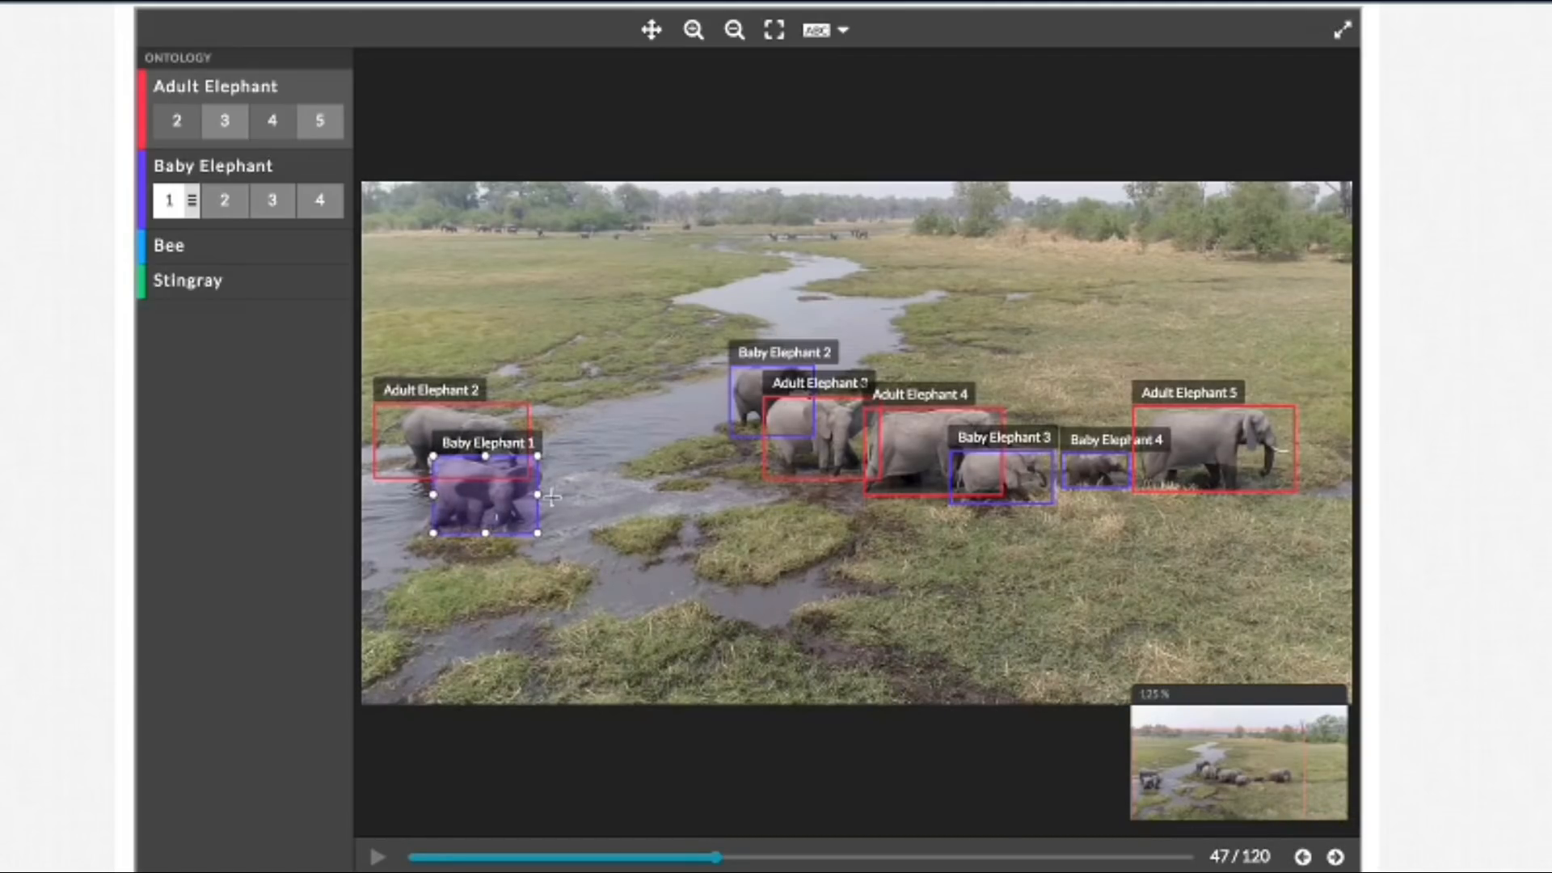
pyautogui.moveTo(539, 499); pyautogui.dragTo(545, 500)
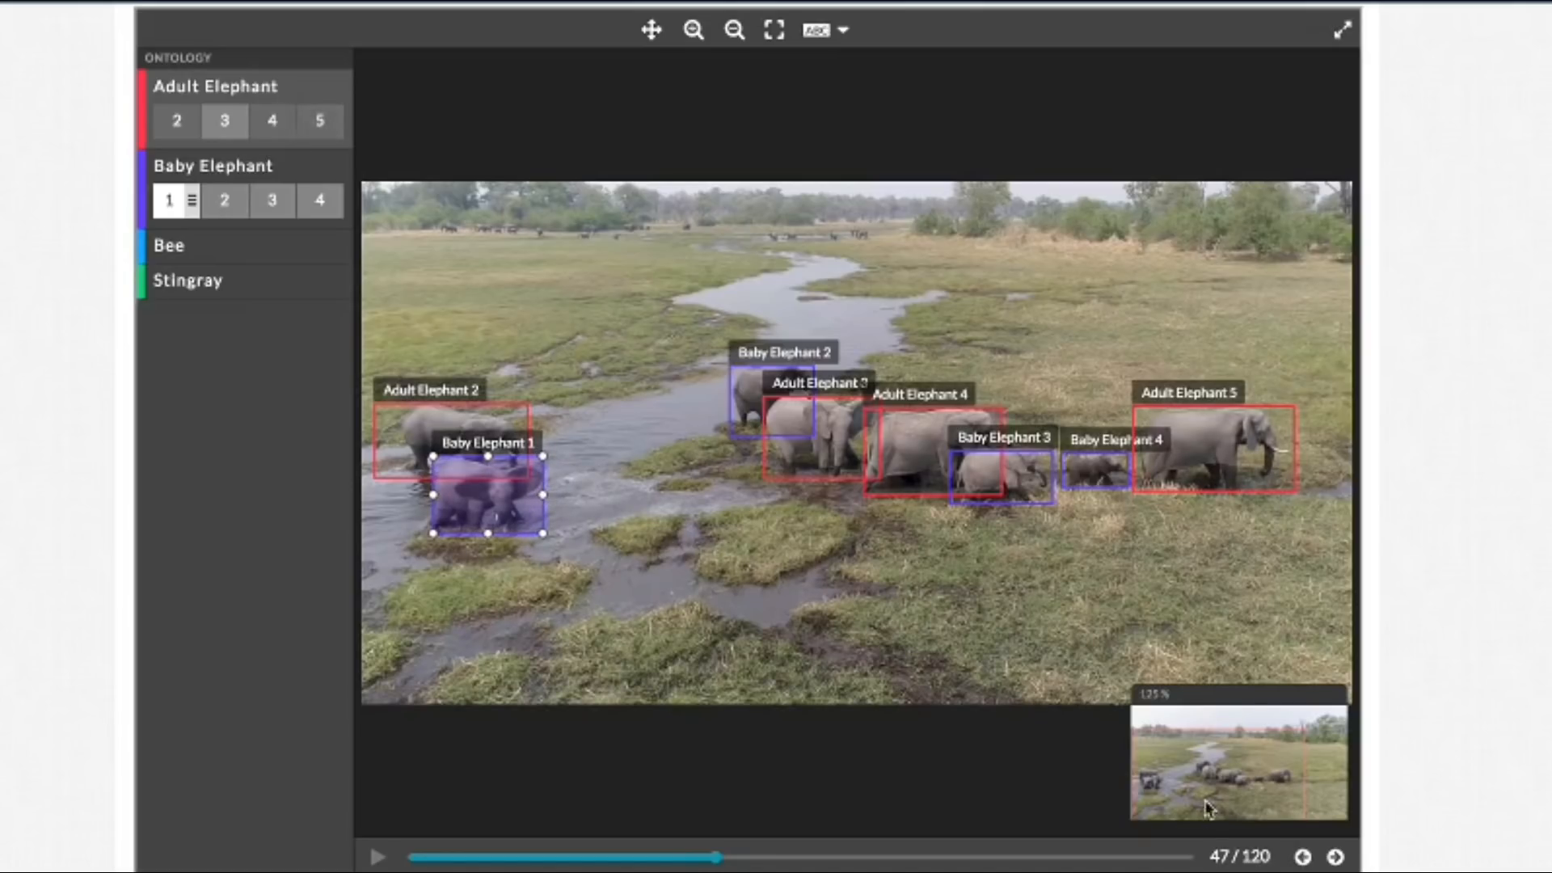
pyautogui.click(1336, 856)
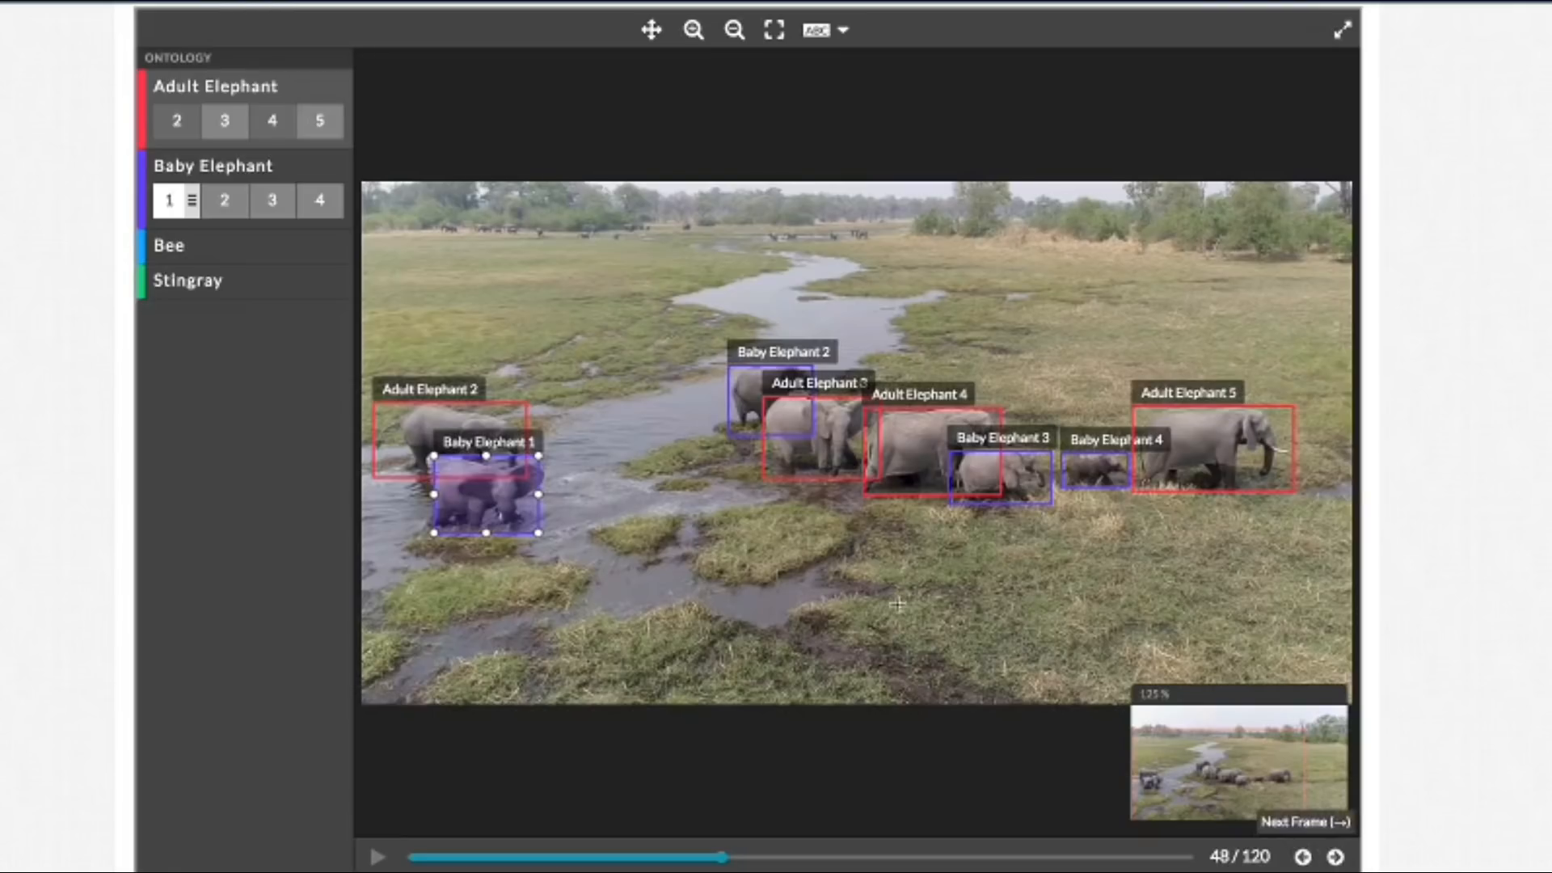
pyautogui.moveTo(540, 497); pyautogui.dragTo(544, 497)
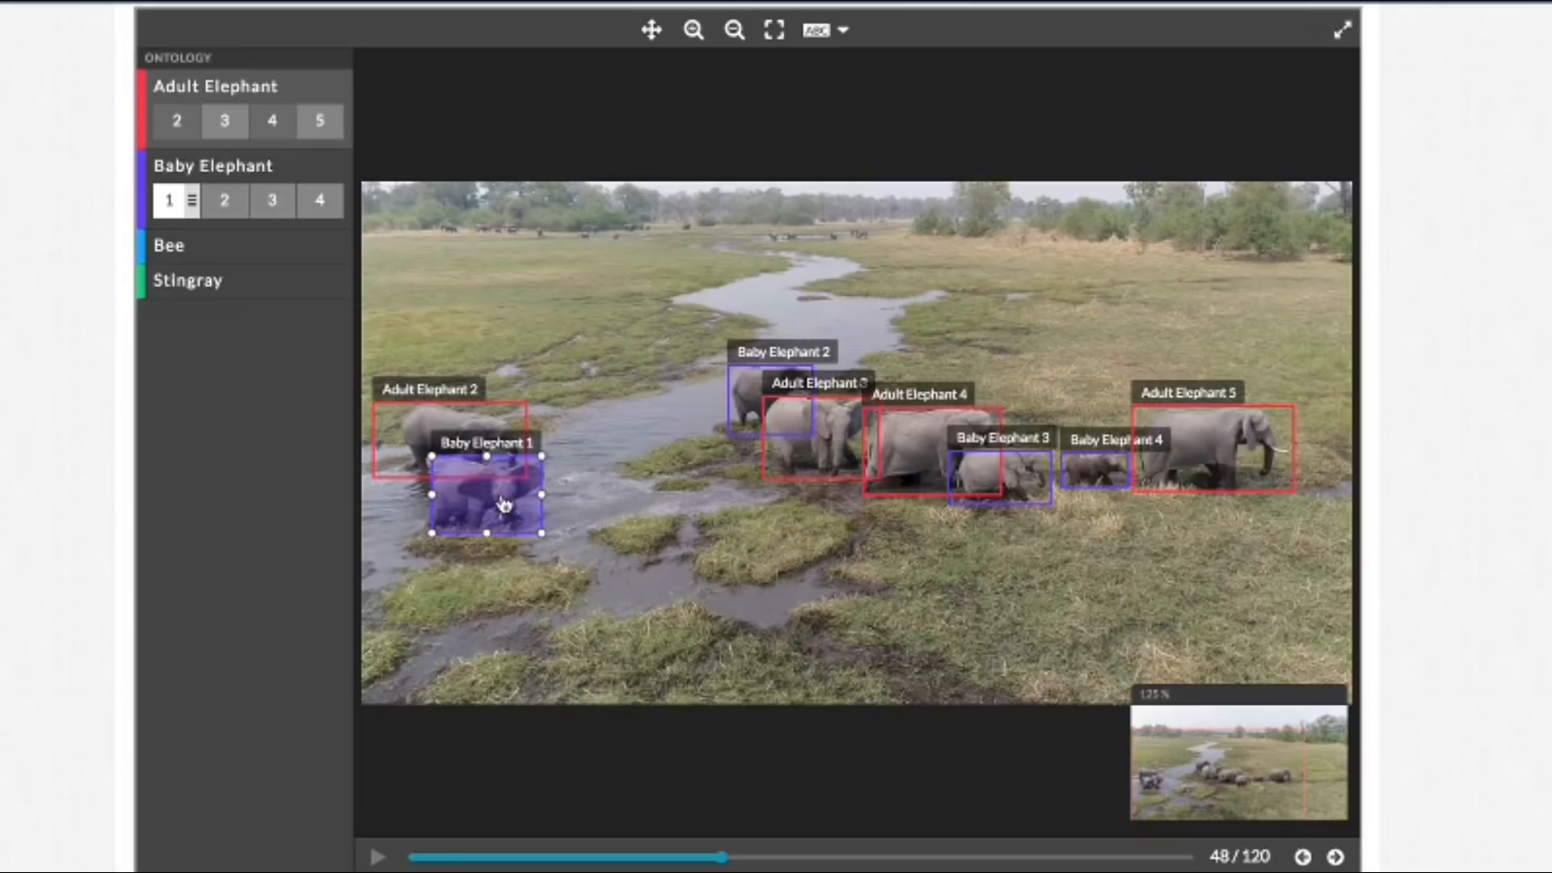
# Step: Advance to frame 50, extend the Baby Elephant 1 box's right edge, and pull the Adult Elephant 2 box's left edge in toward the elephant
pyautogui.click(1335, 859)
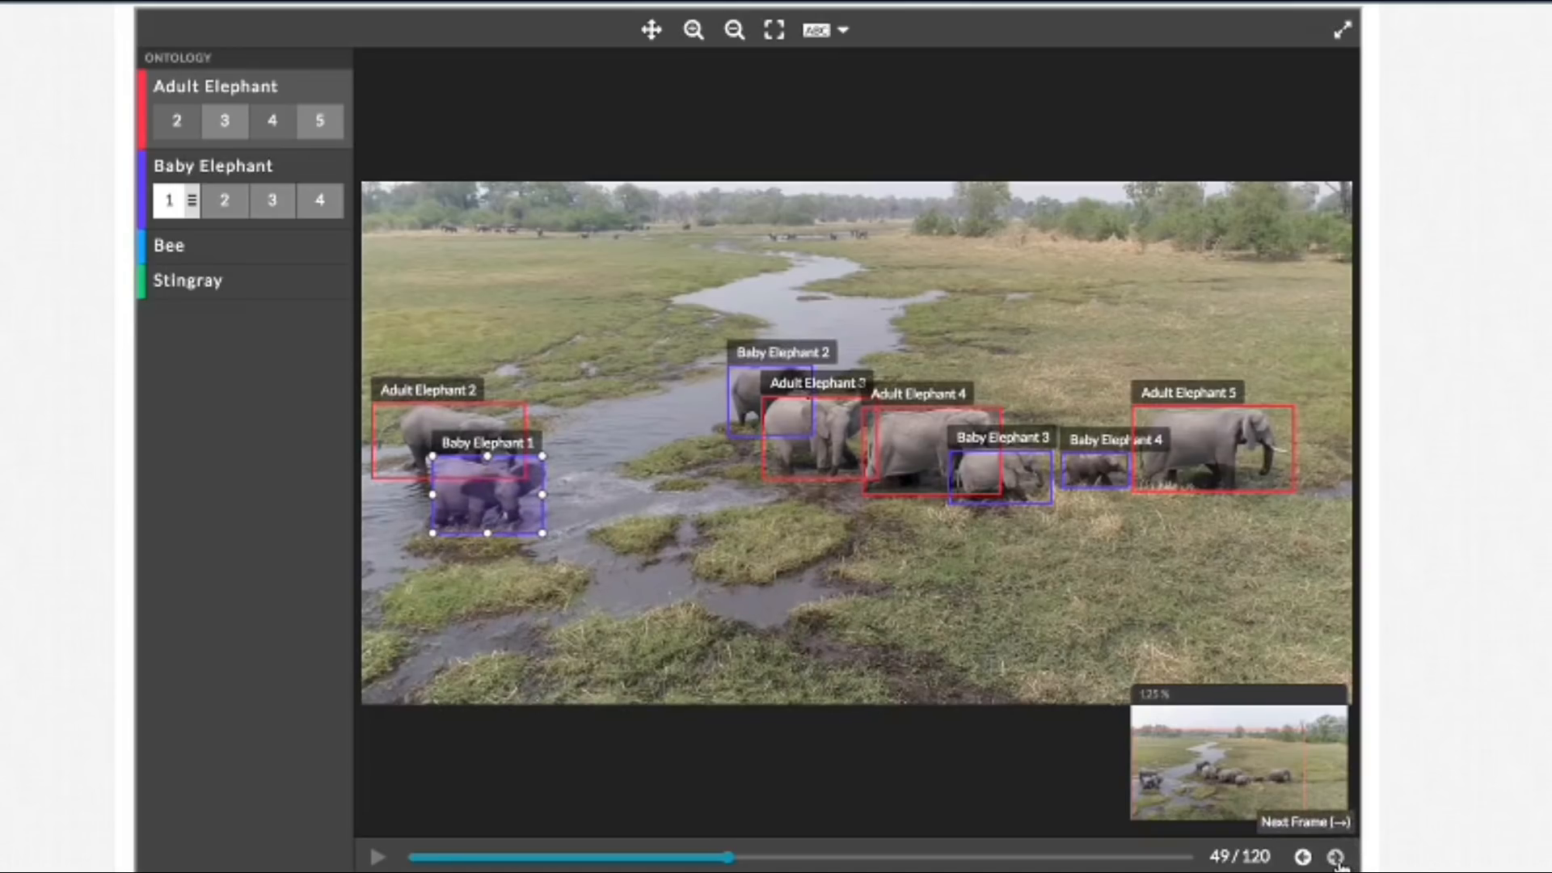
pyautogui.click(1336, 859)
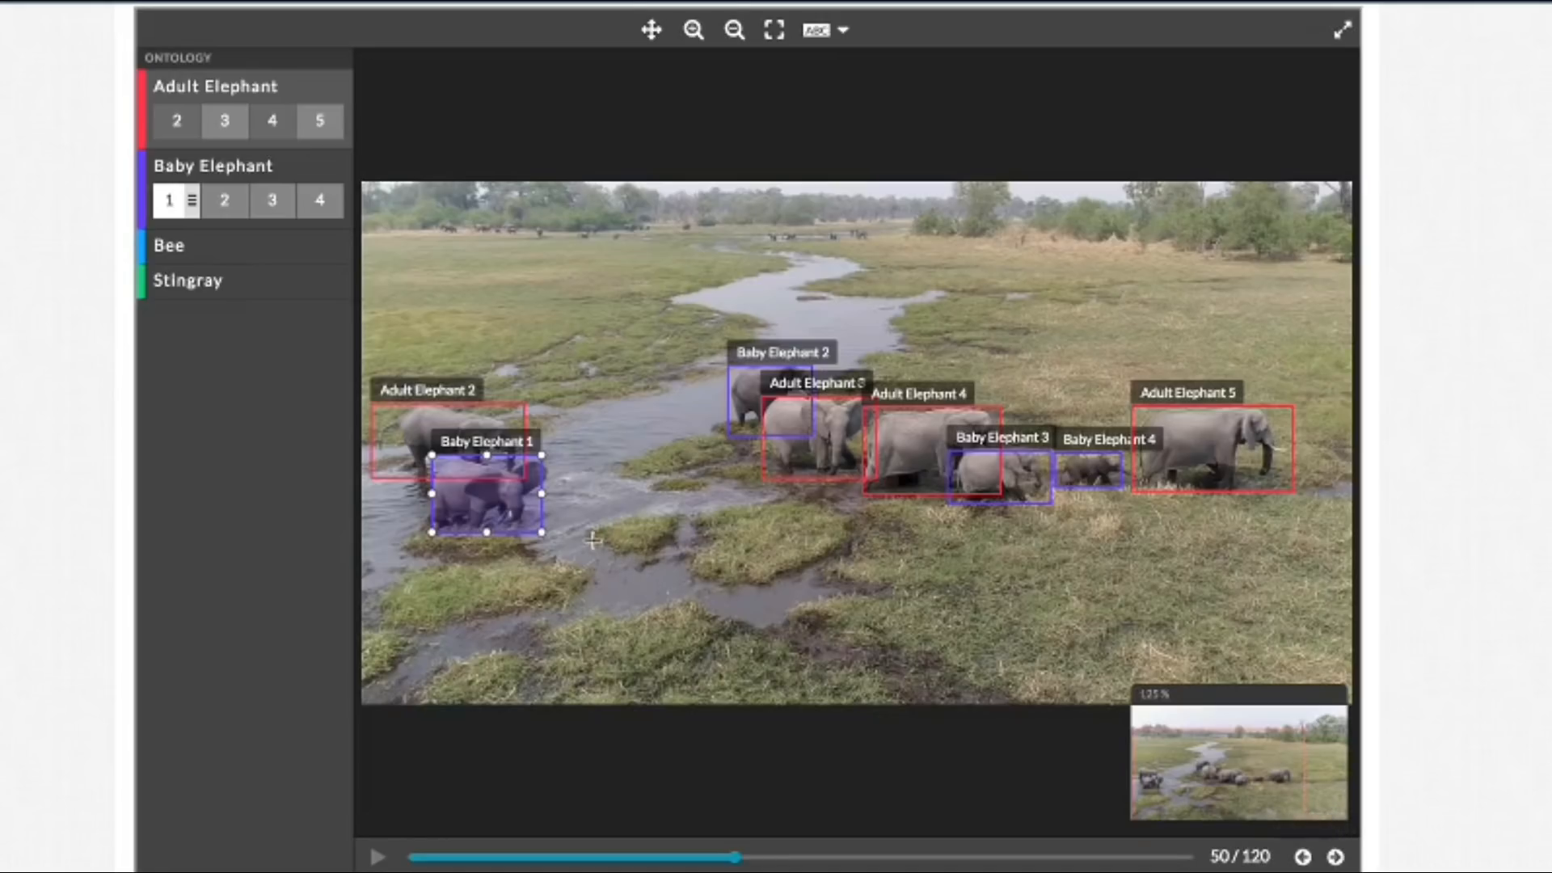
pyautogui.moveTo(543, 494); pyautogui.dragTo(550, 492)
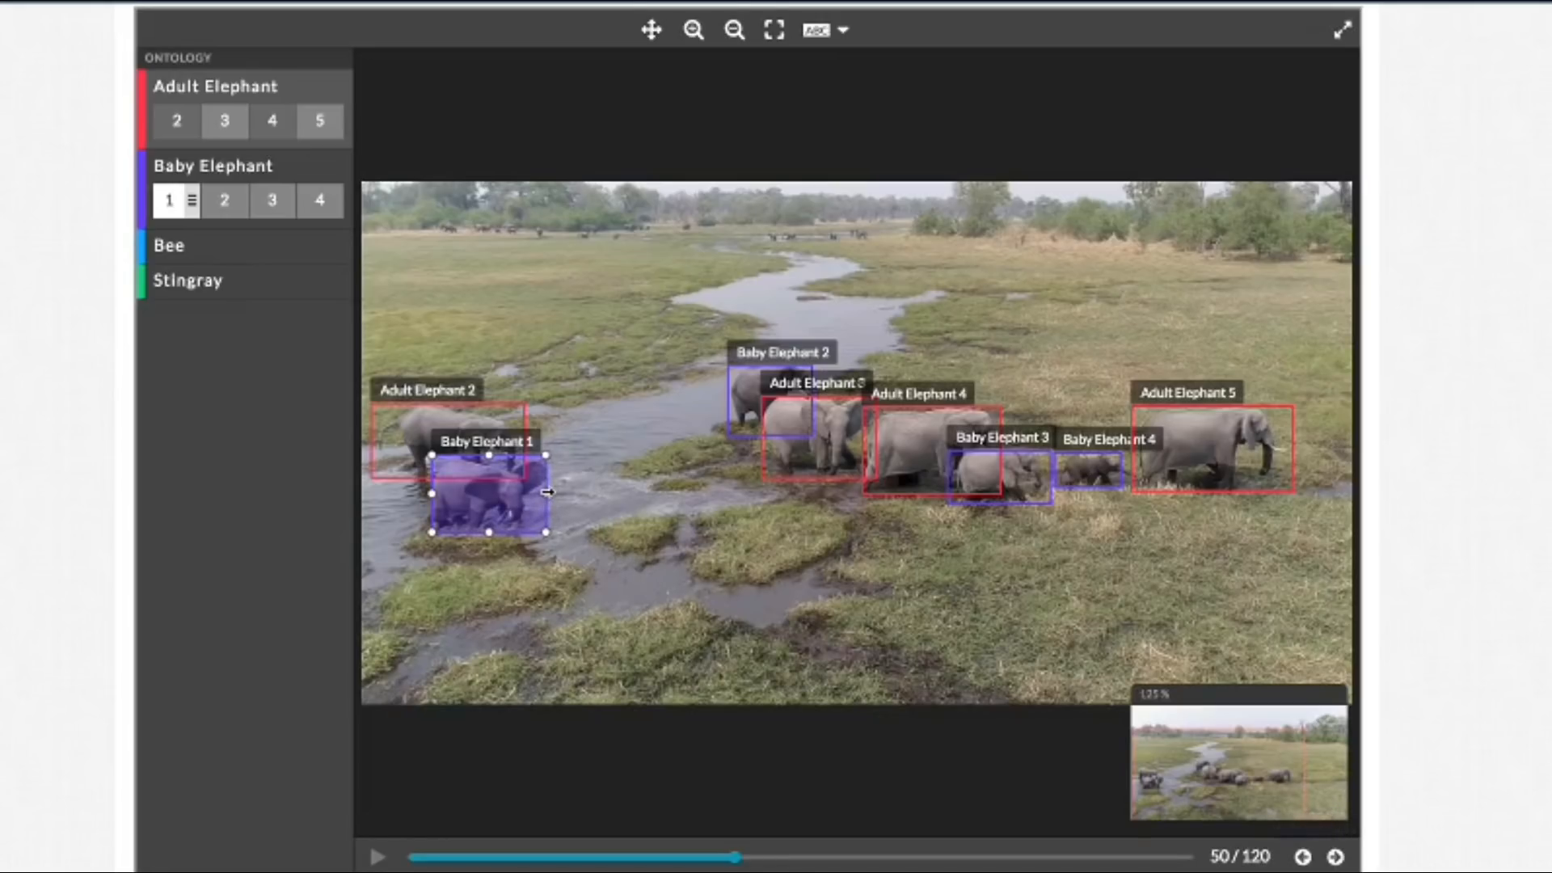
pyautogui.click(380, 457)
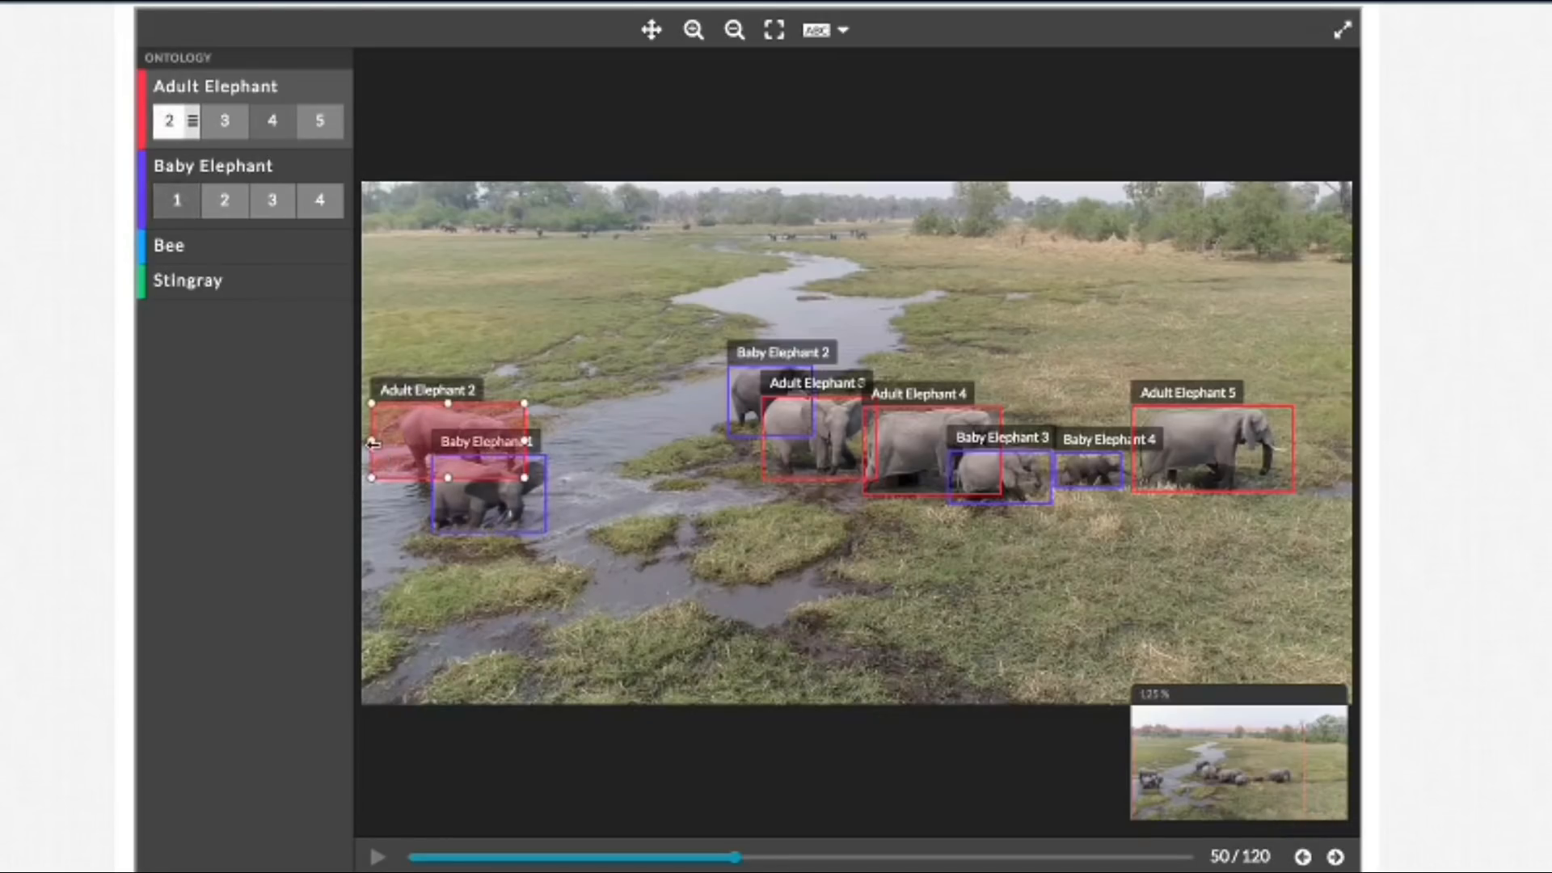
pyautogui.moveTo(371, 441); pyautogui.dragTo(377, 440)
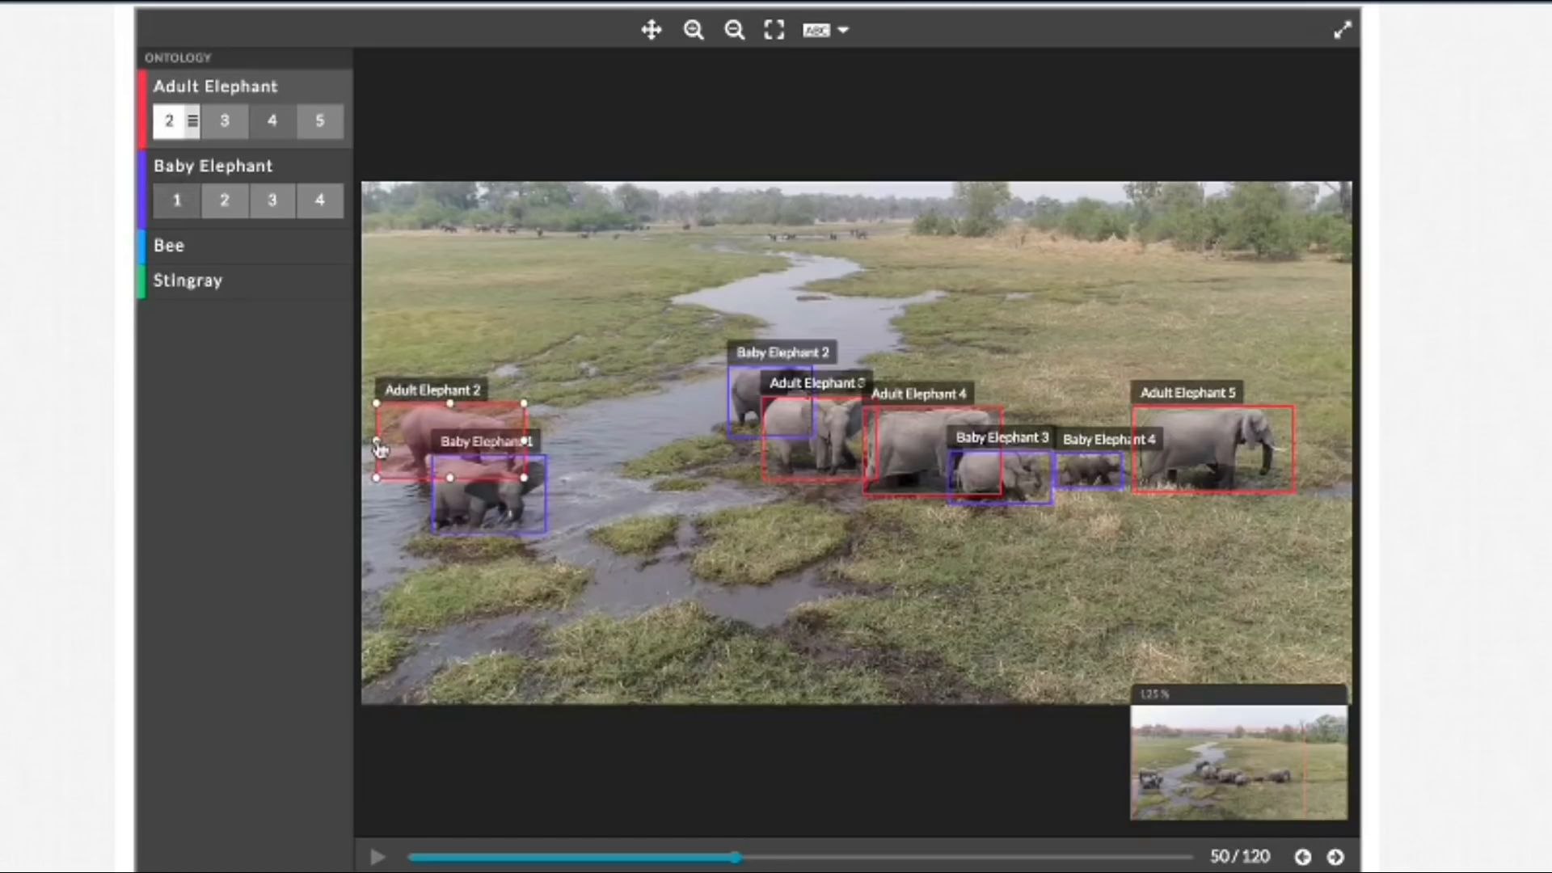
# Step: Advance to frame 53, extend the Baby Elephant 1 box's left edge around the rear, and pull in the Adult Elephant 2 box's left edge
pyautogui.click(1335, 858)
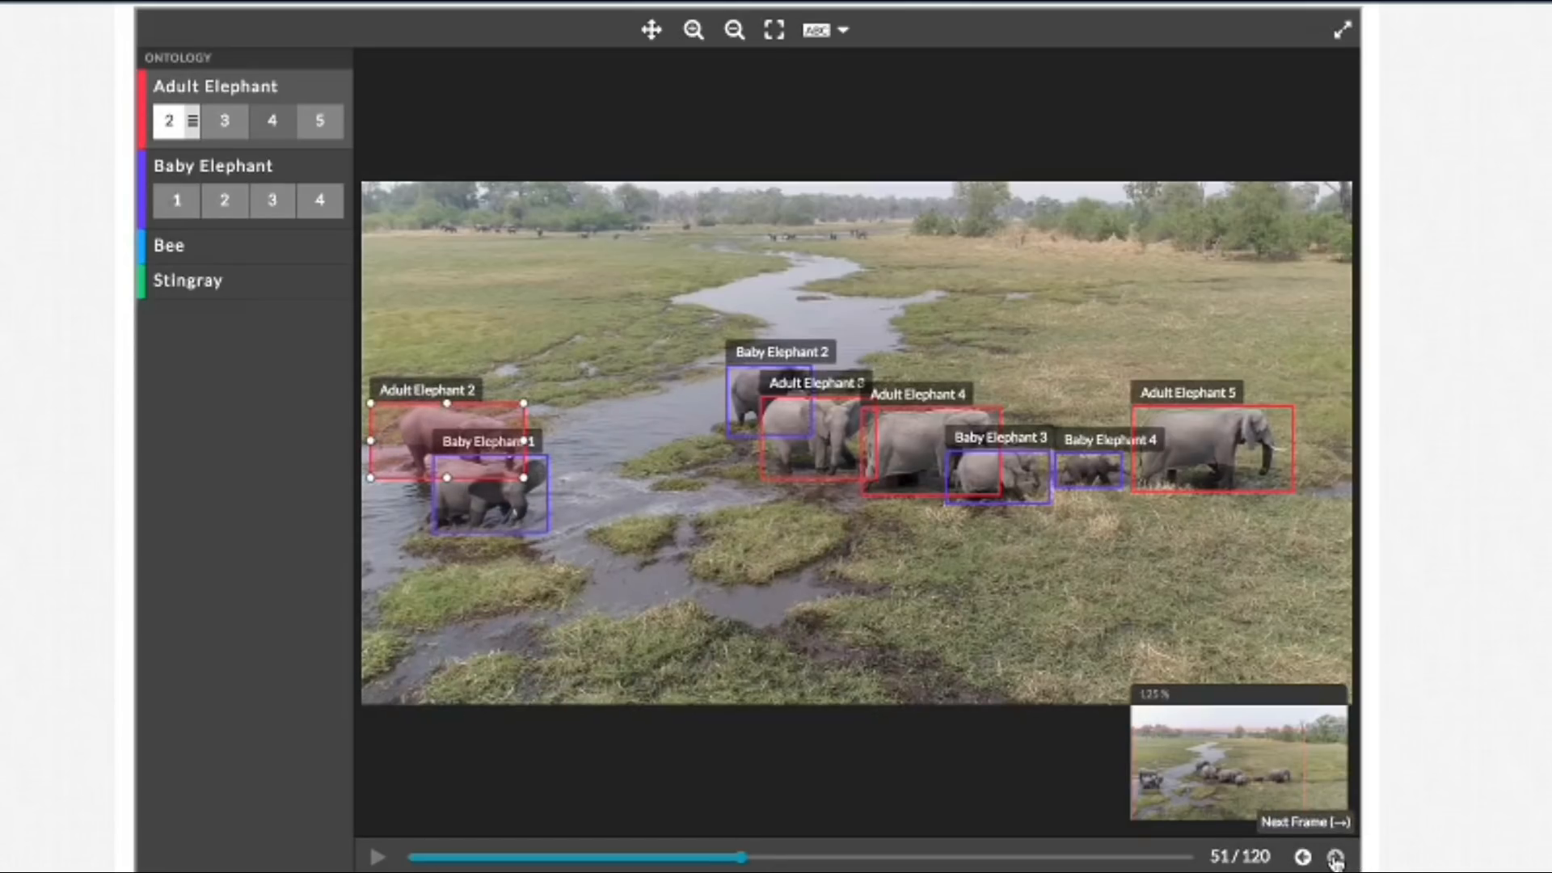
pyautogui.click(1336, 859)
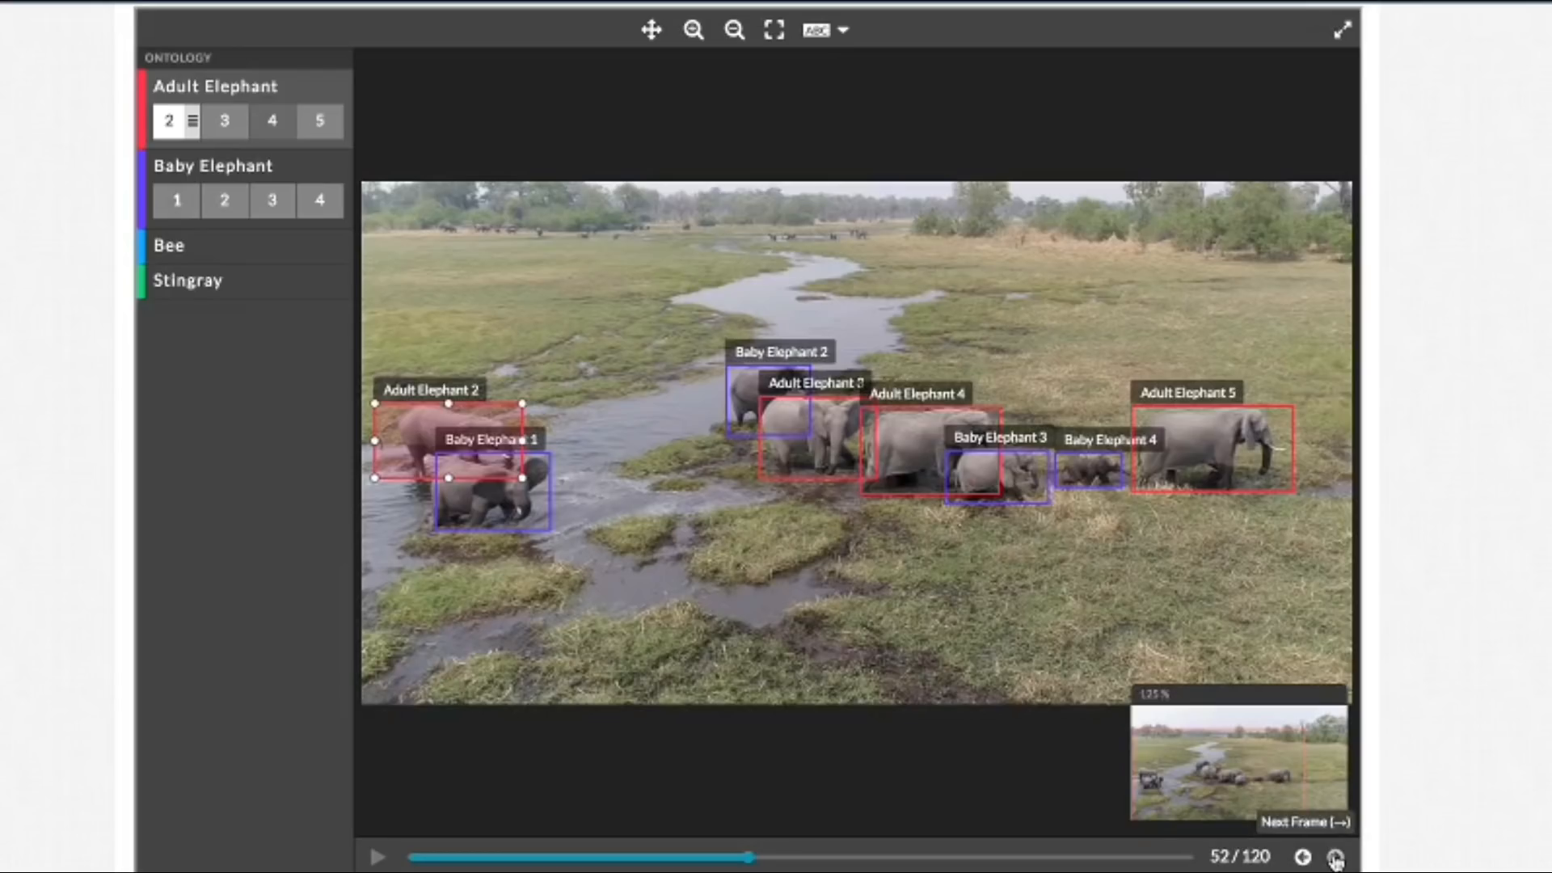
pyautogui.click(1335, 858)
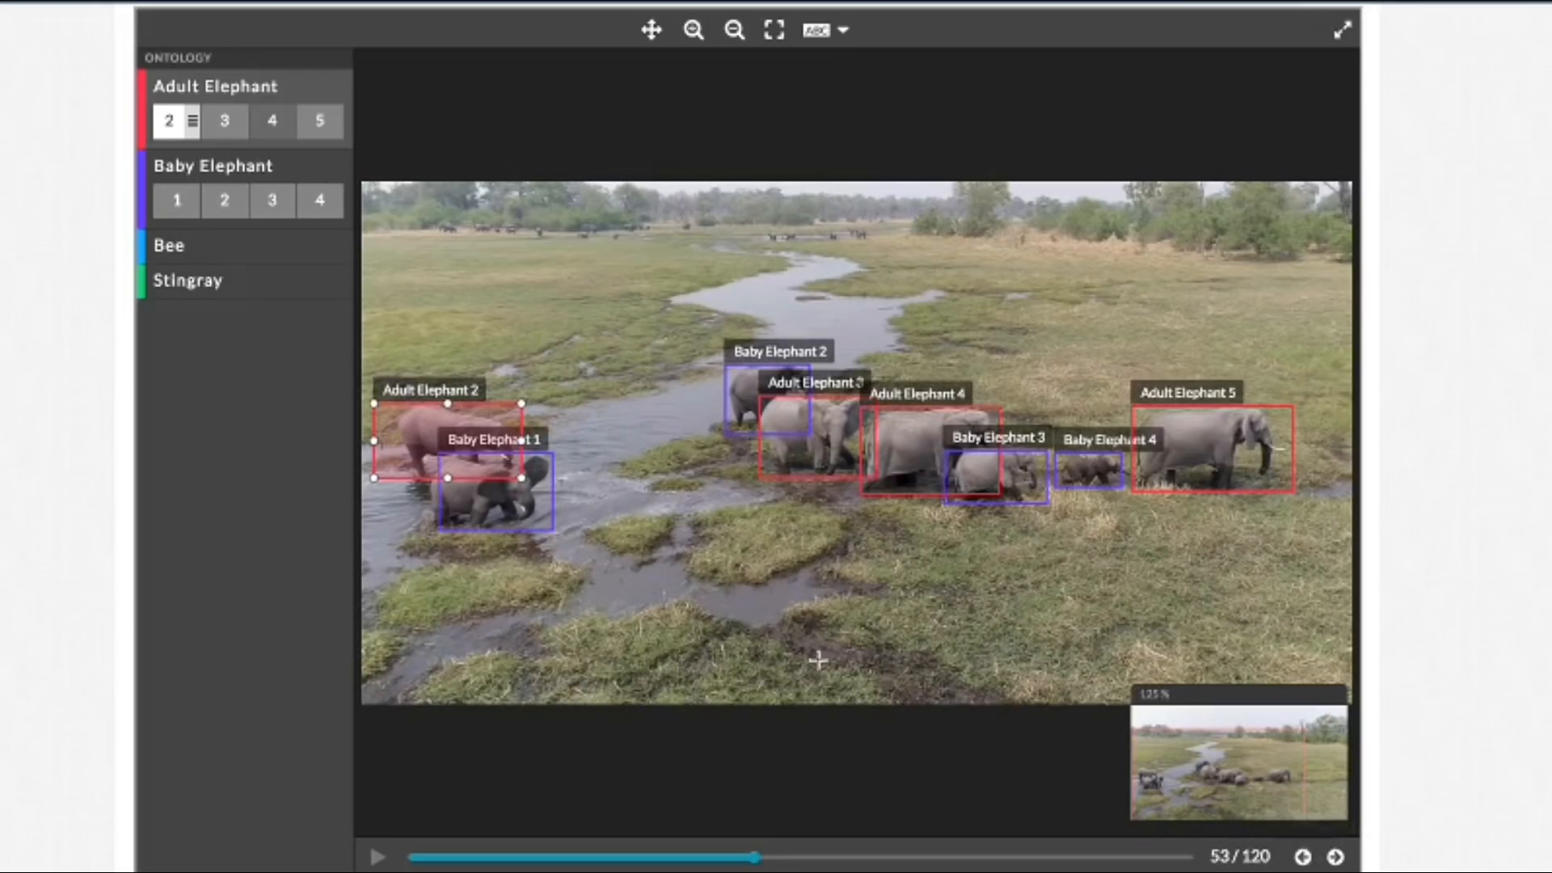
pyautogui.click(441, 499)
pyautogui.moveTo(436, 495); pyautogui.dragTo(428, 494)
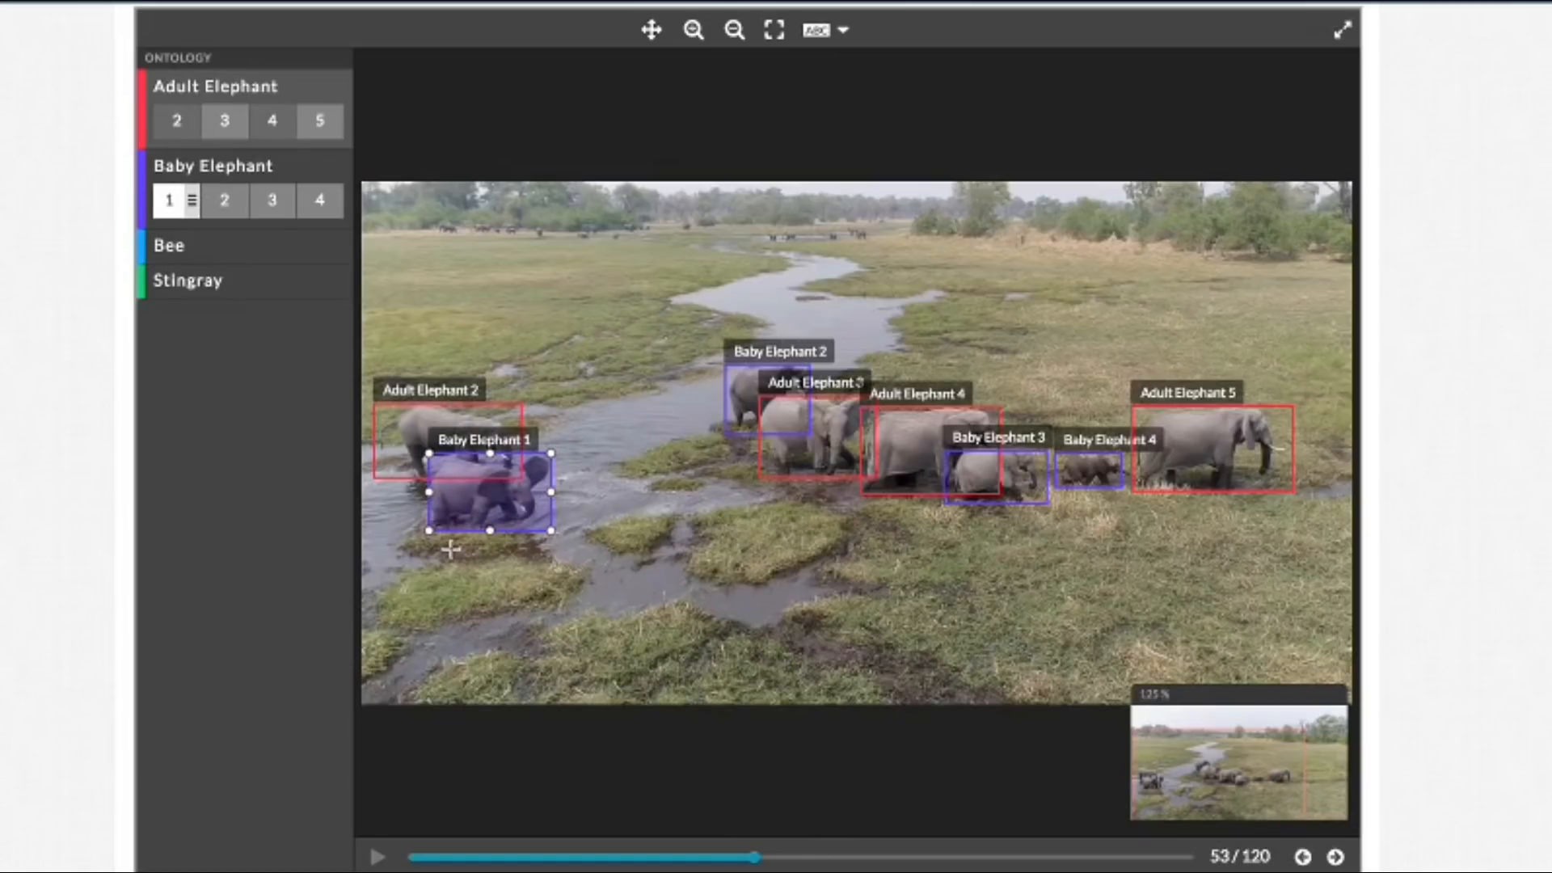
pyautogui.click(377, 442)
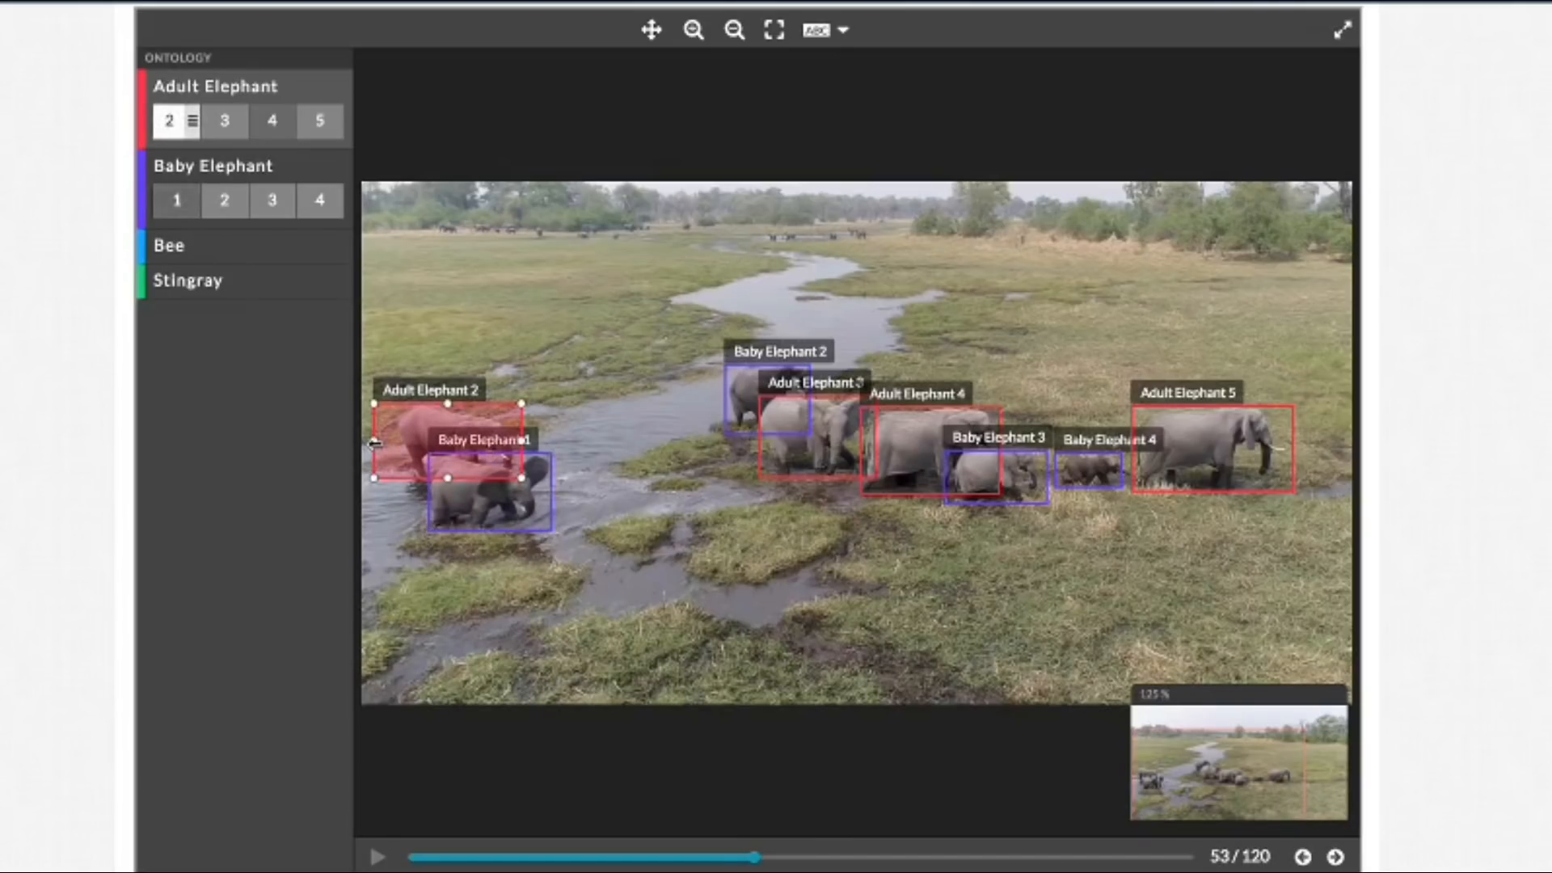
pyautogui.moveTo(374, 443); pyautogui.dragTo(380, 443)
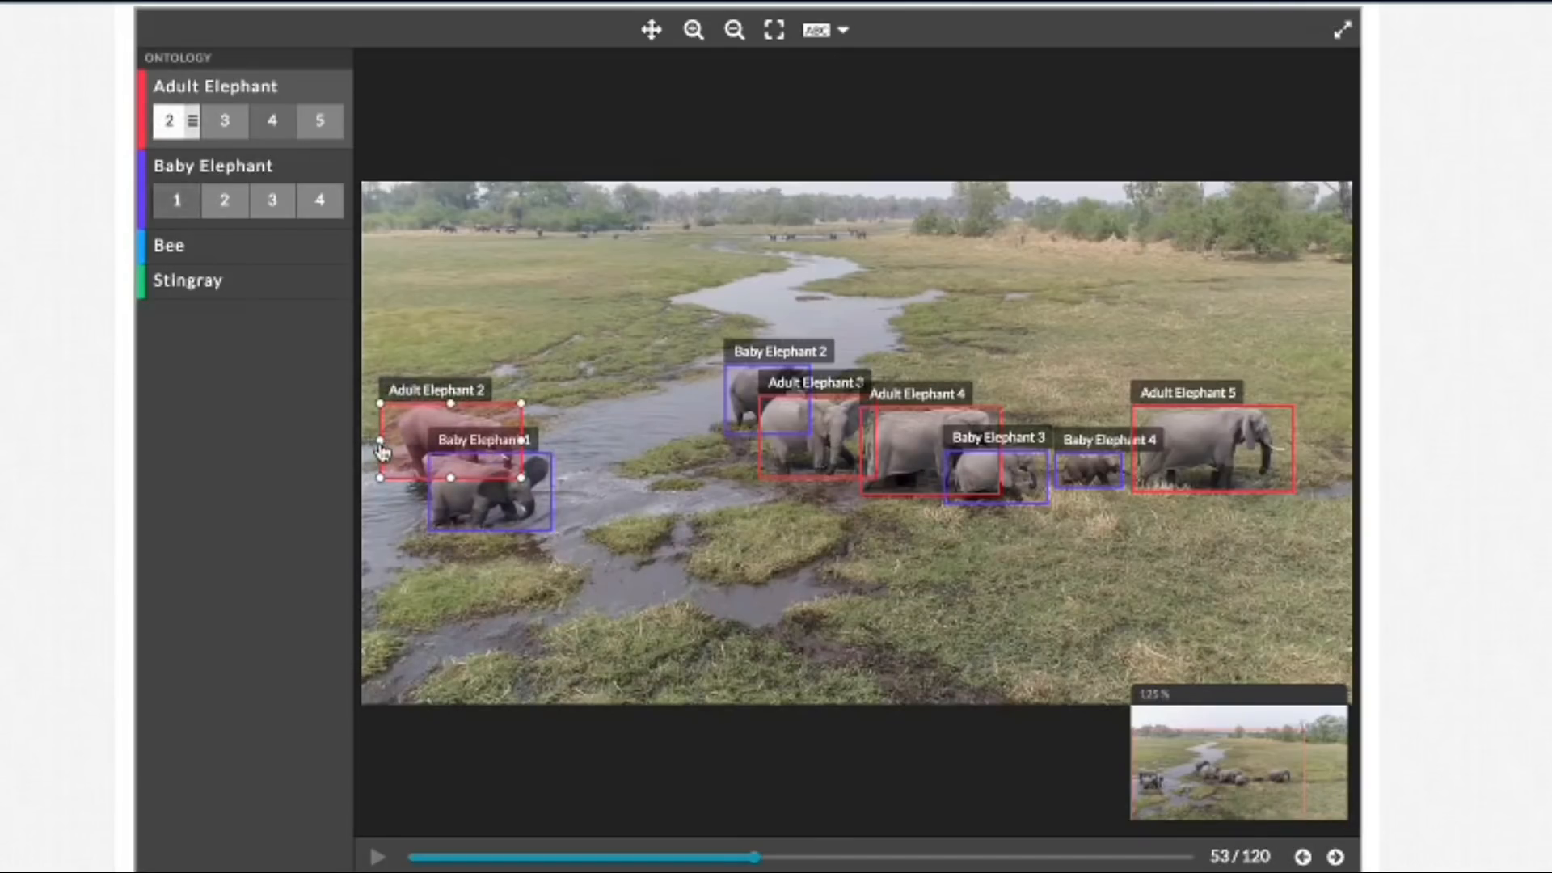
# Step: Tighten the left edge of the Baby Elephant 2 box in frame 53 against the elephant's rear
pyautogui.click(723, 395)
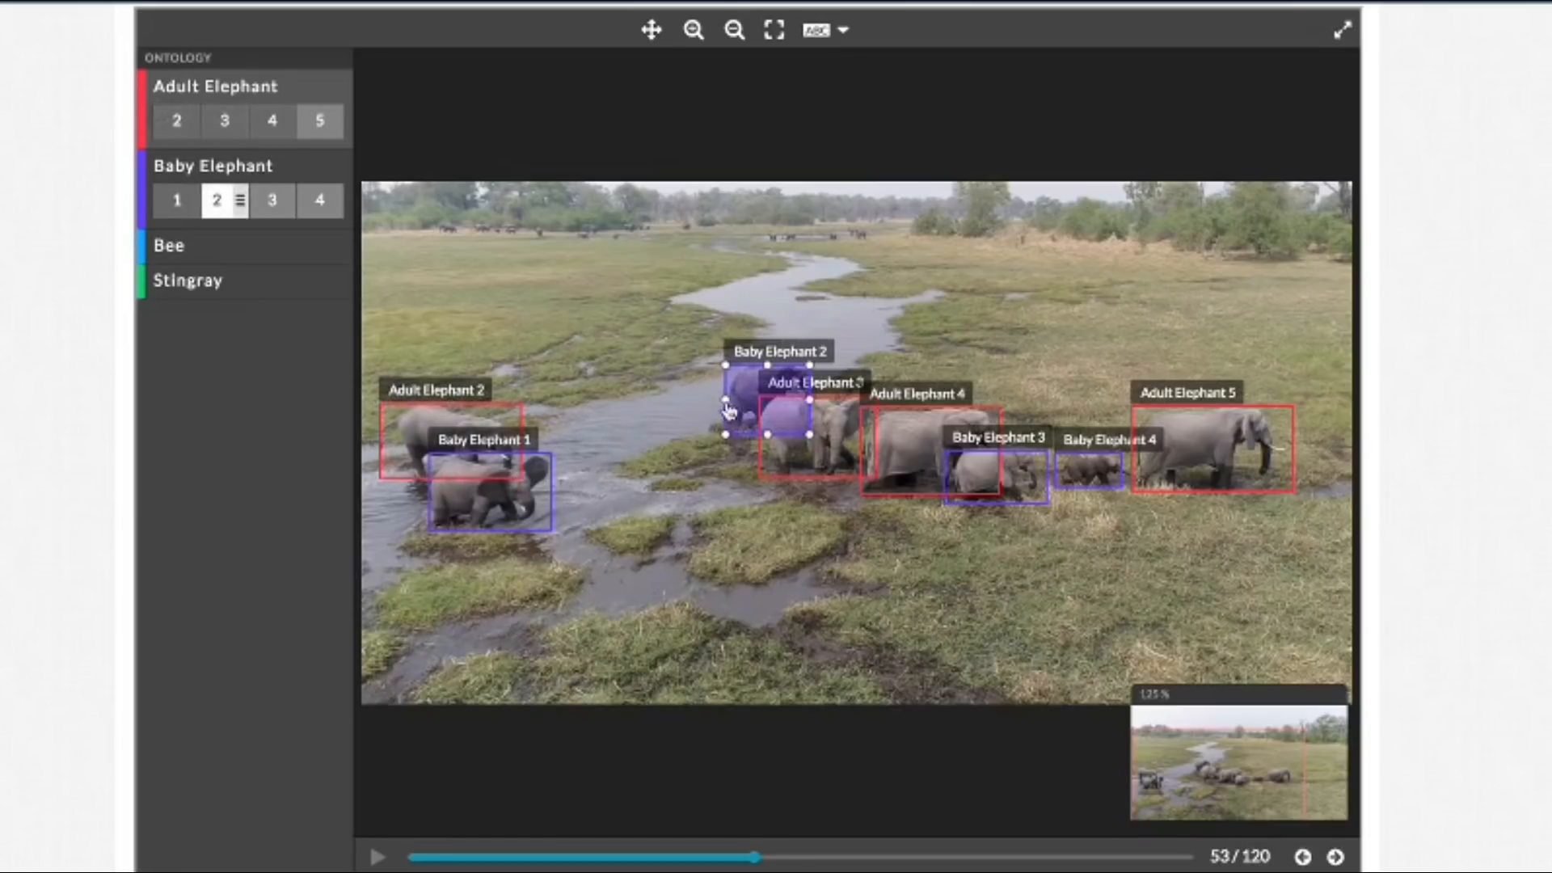
pyautogui.click(725, 399)
pyautogui.moveTo(725, 399); pyautogui.dragTo(730, 399)
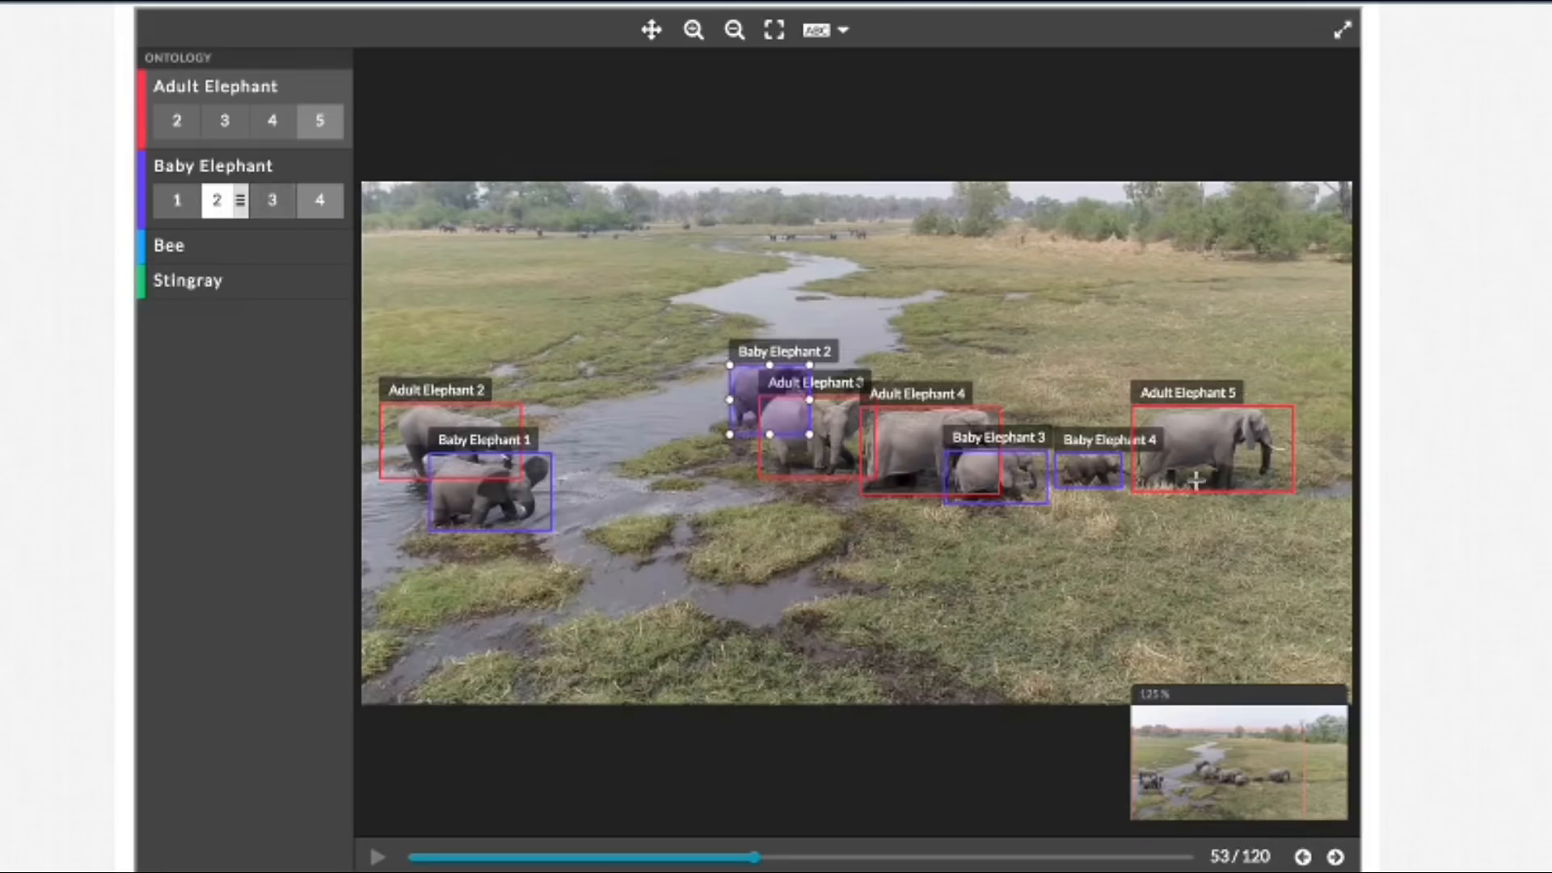
# Step: In frame 53, pull in the Baby Elephant 3 box's right edge and extend the Baby Elephant 4 box's right edge toward Adult Elephant 5
pyautogui.click(1044, 493)
pyautogui.moveTo(1051, 477); pyautogui.dragTo(1042, 477)
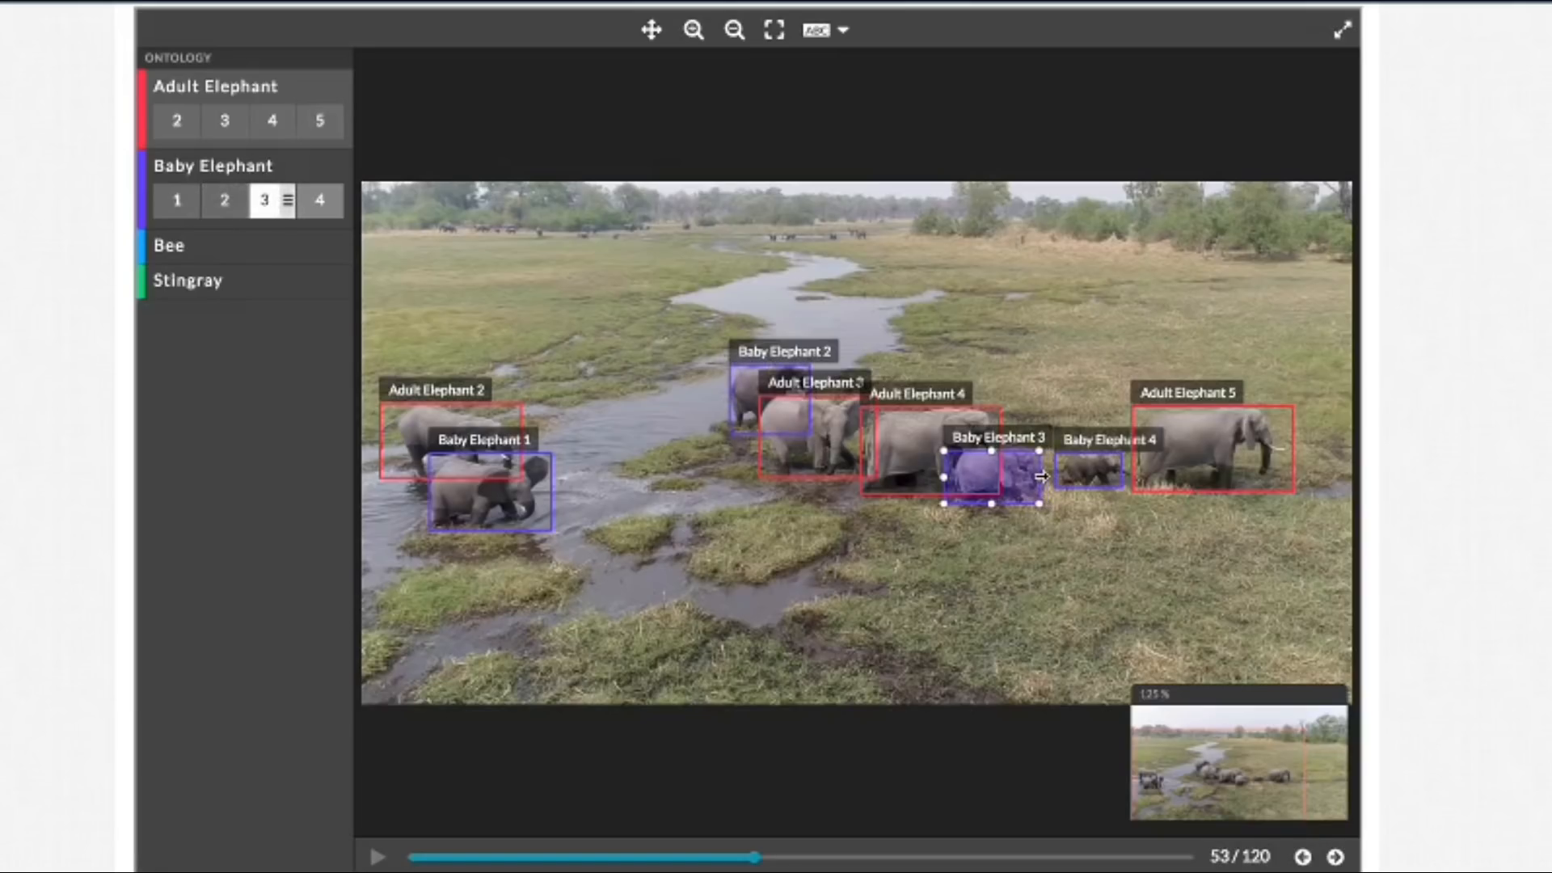
pyautogui.click(1119, 487)
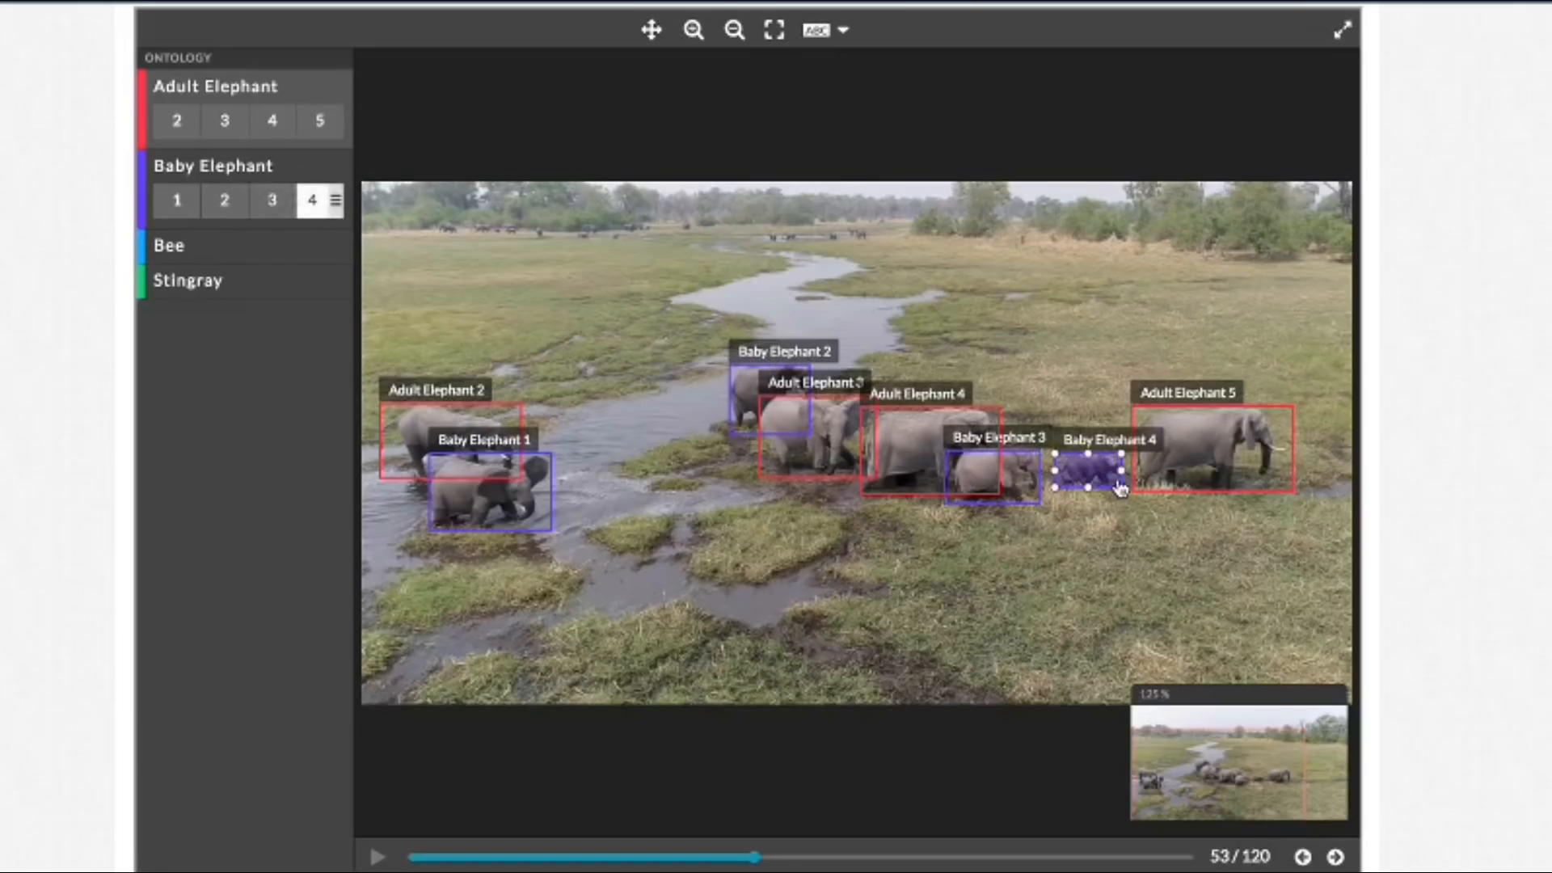
pyautogui.moveTo(1127, 471); pyautogui.dragTo(1135, 471)
# Step: Advance to frame 55 and pull the Baby Elephant 1 box's right edge in toward the elephant's head
pyautogui.click(1325, 863)
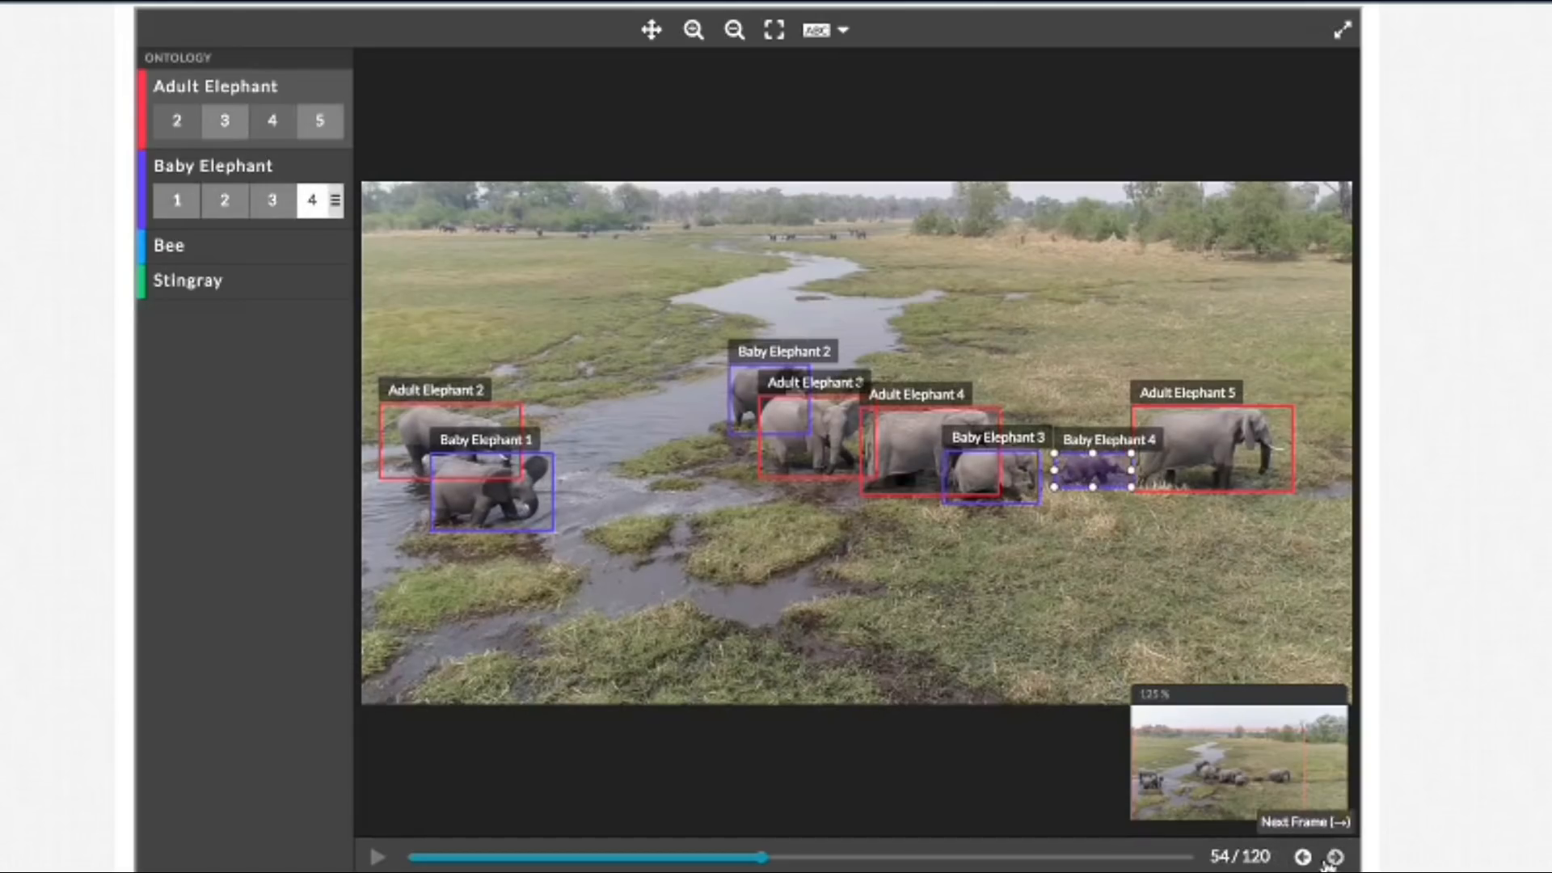
pyautogui.click(1325, 864)
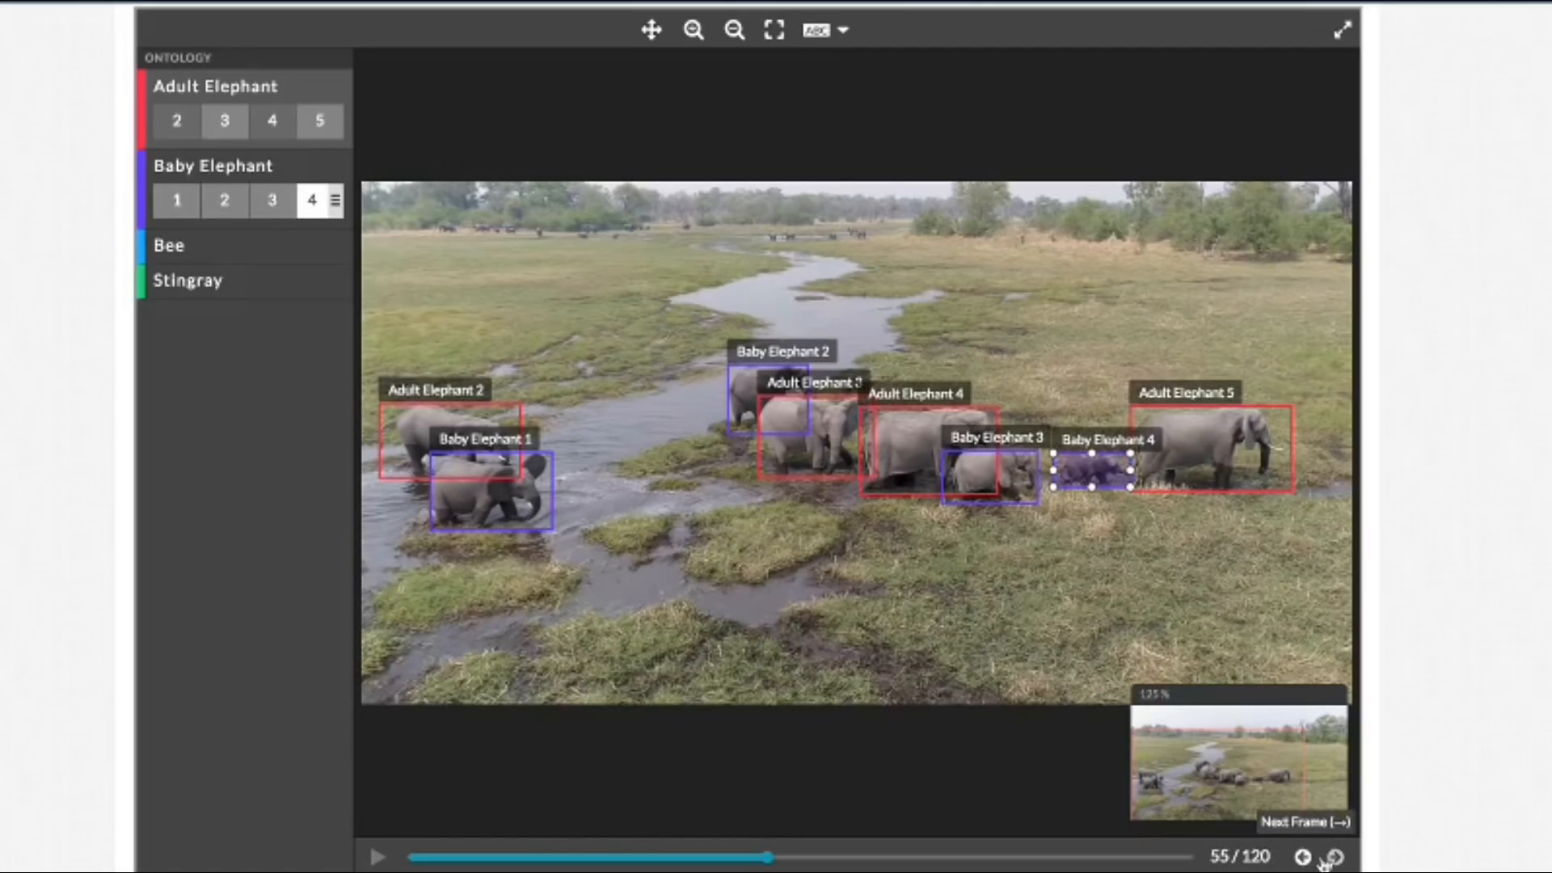
pyautogui.click(556, 491)
pyautogui.moveTo(556, 491); pyautogui.dragTo(552, 492)
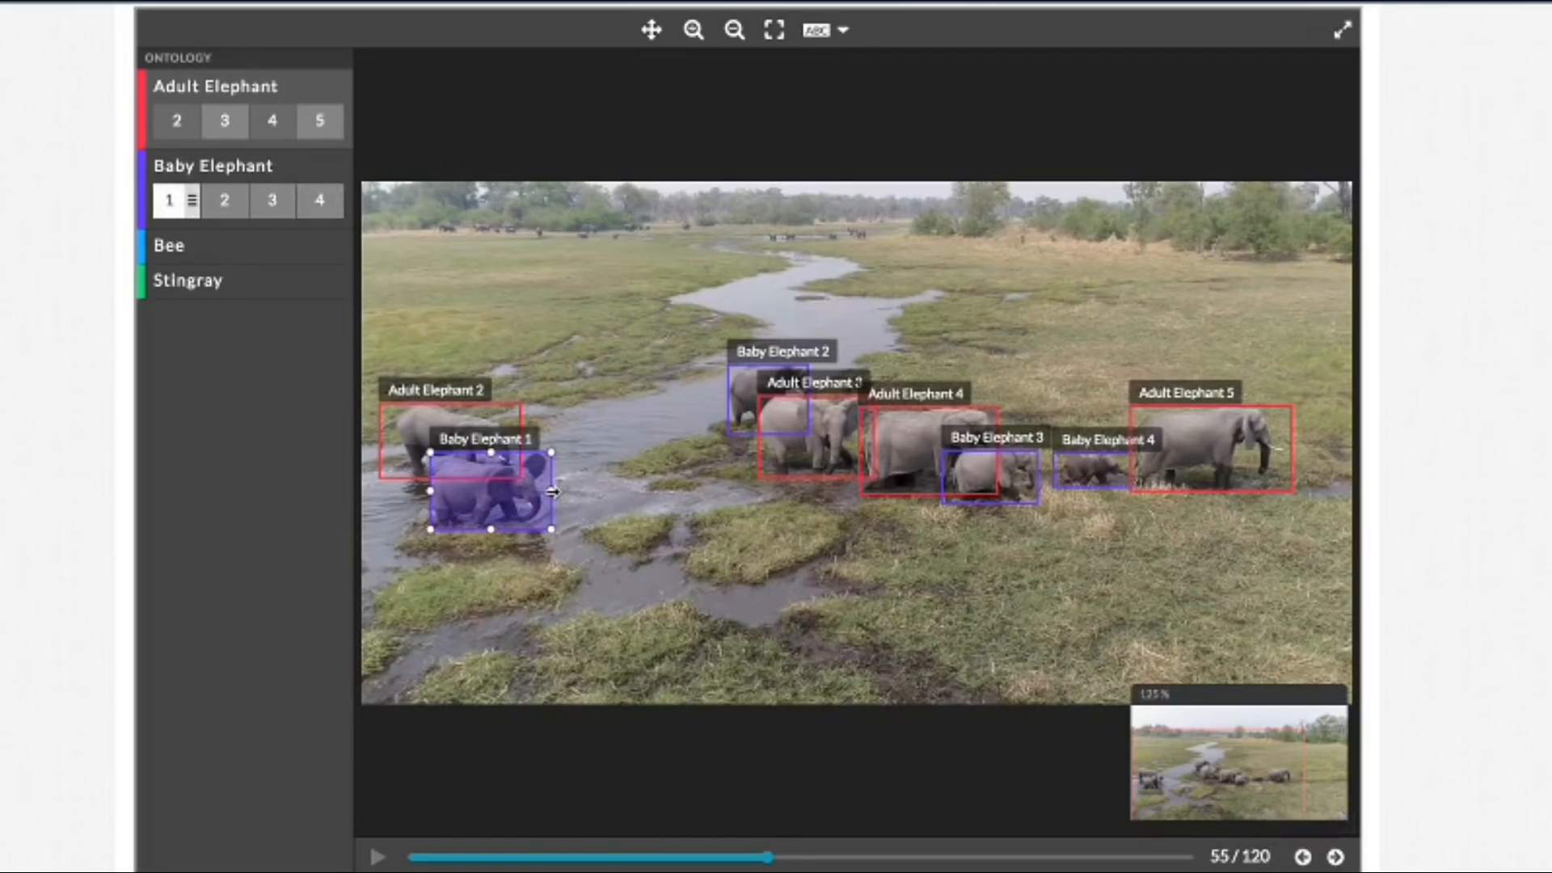
# Step: Advance to frame 56 and pull the Baby Elephant 4 box's left edge in to the elephant's rear
pyautogui.click(1335, 858)
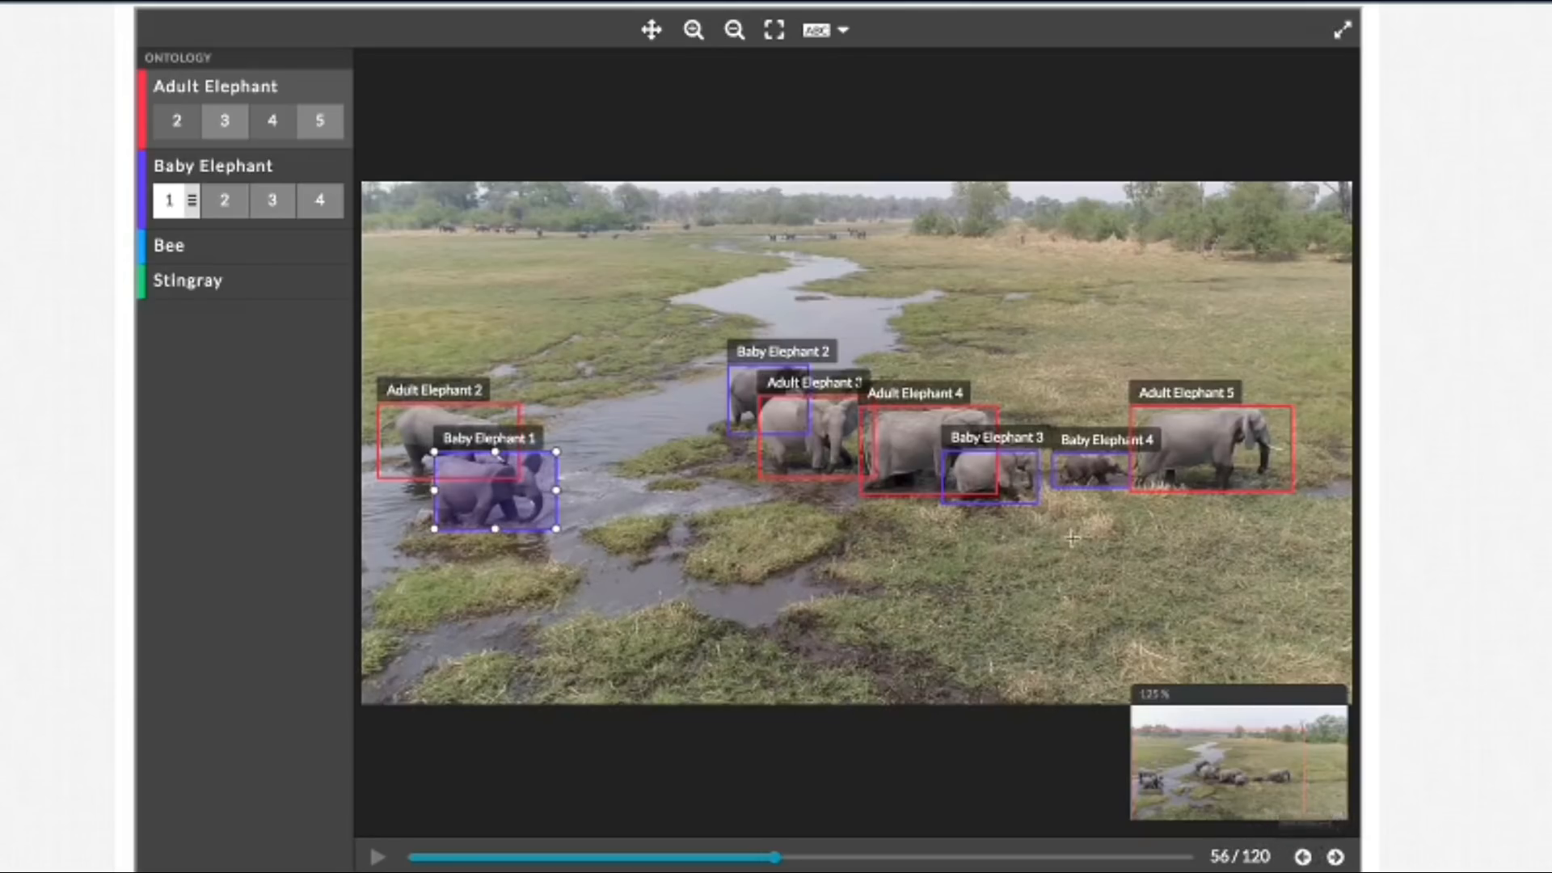
pyautogui.click(1067, 484)
pyautogui.moveTo(1052, 470); pyautogui.dragTo(1063, 470)
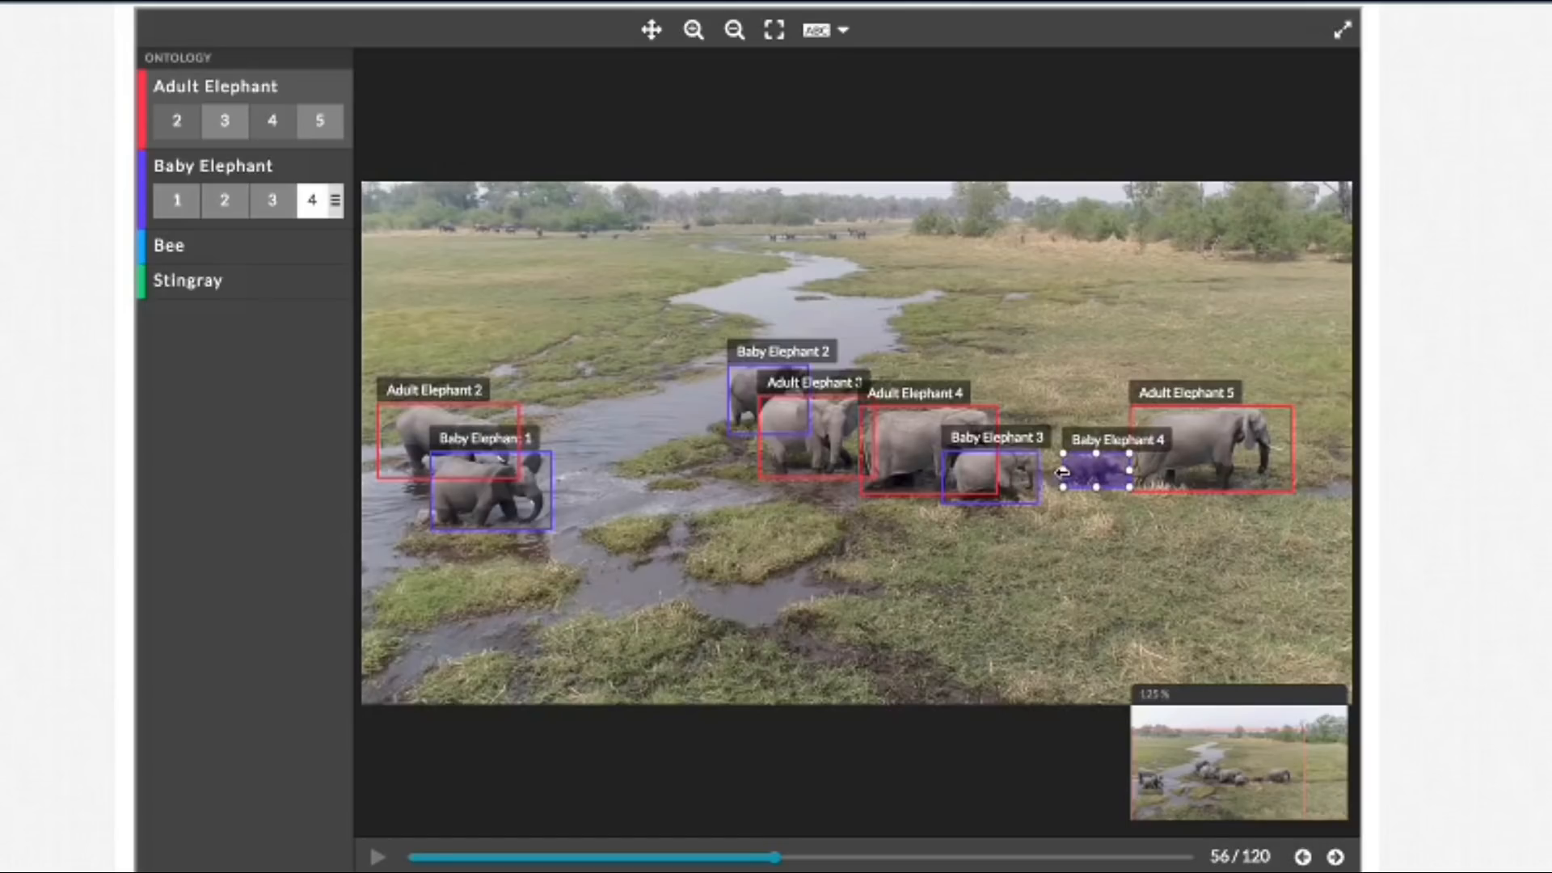
# Step: In frame 56, tighten the right edges of the Adult Elephant 5 and Baby Elephant 1 boxes against the elephants
pyautogui.click(1273, 459)
pyautogui.moveTo(1291, 450); pyautogui.dragTo(1288, 449)
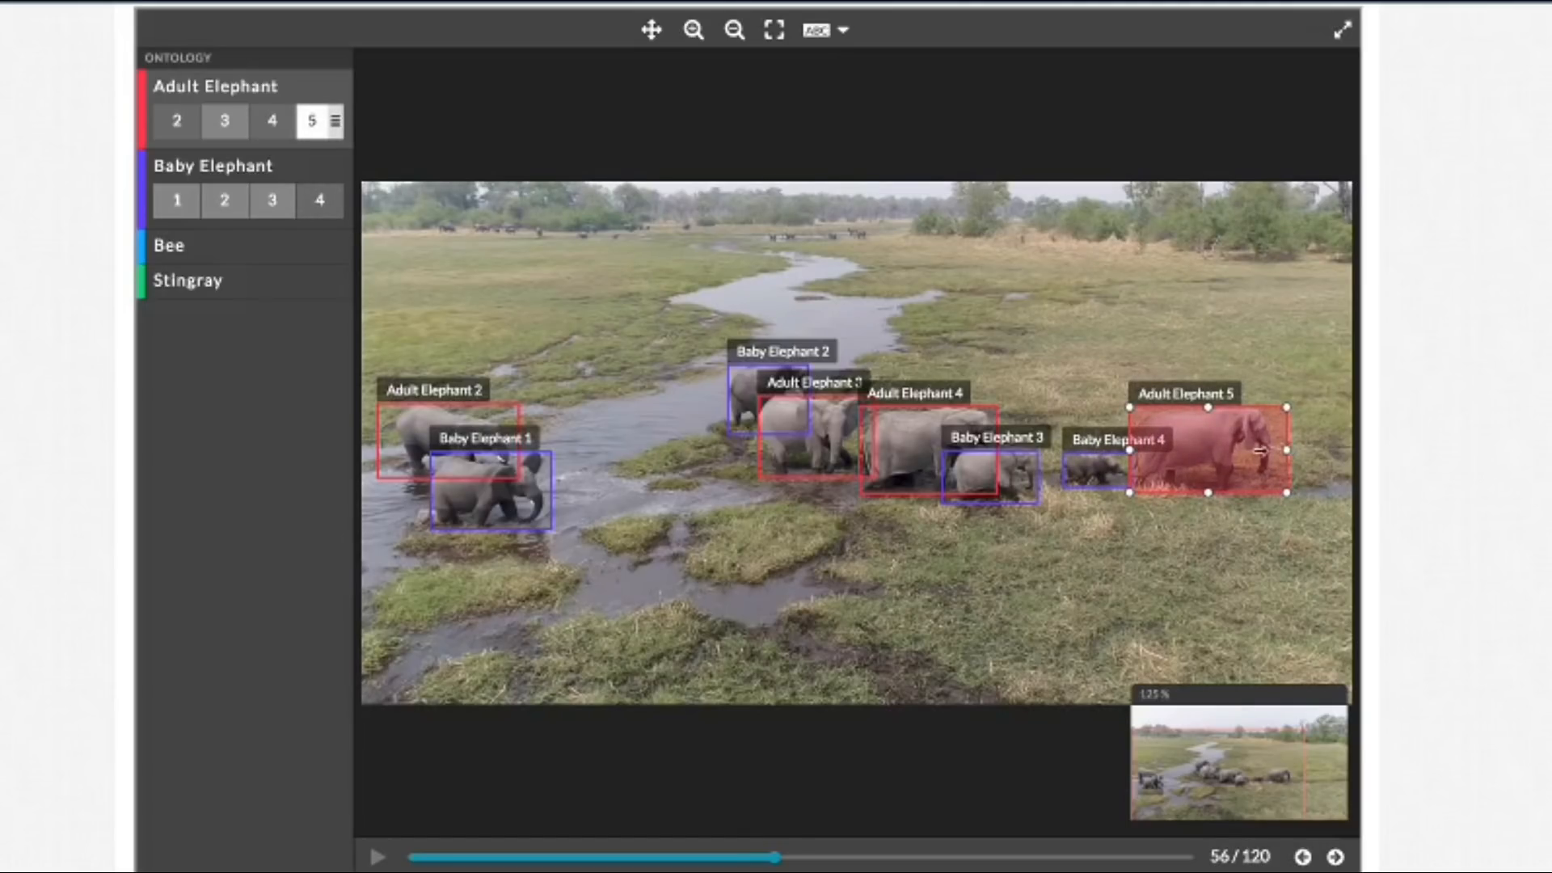
pyautogui.click(550, 504)
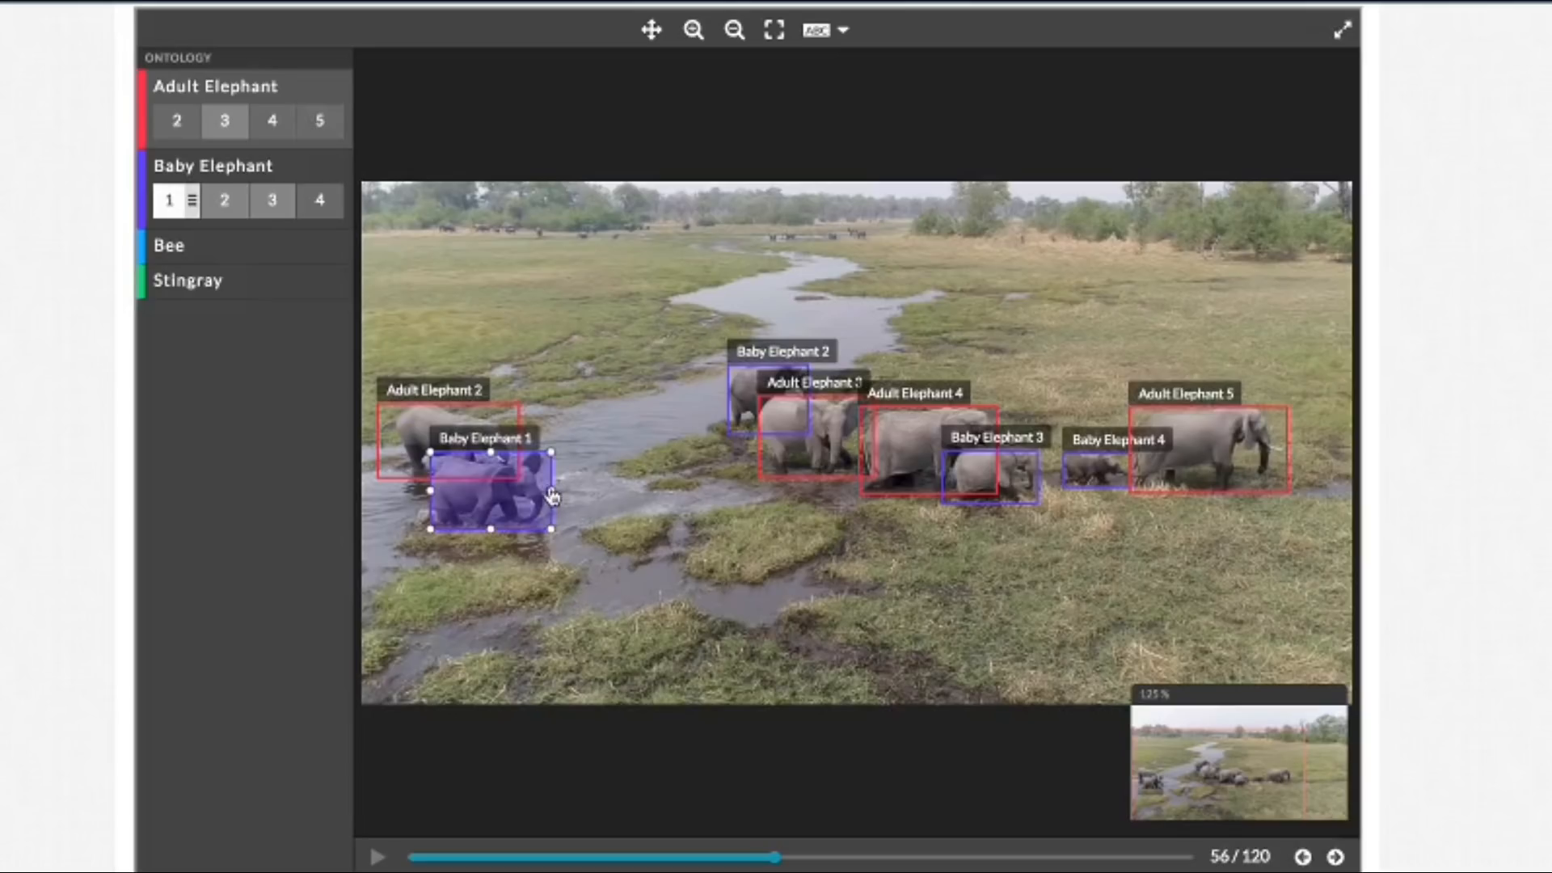
pyautogui.moveTo(550, 488); pyautogui.dragTo(544, 488)
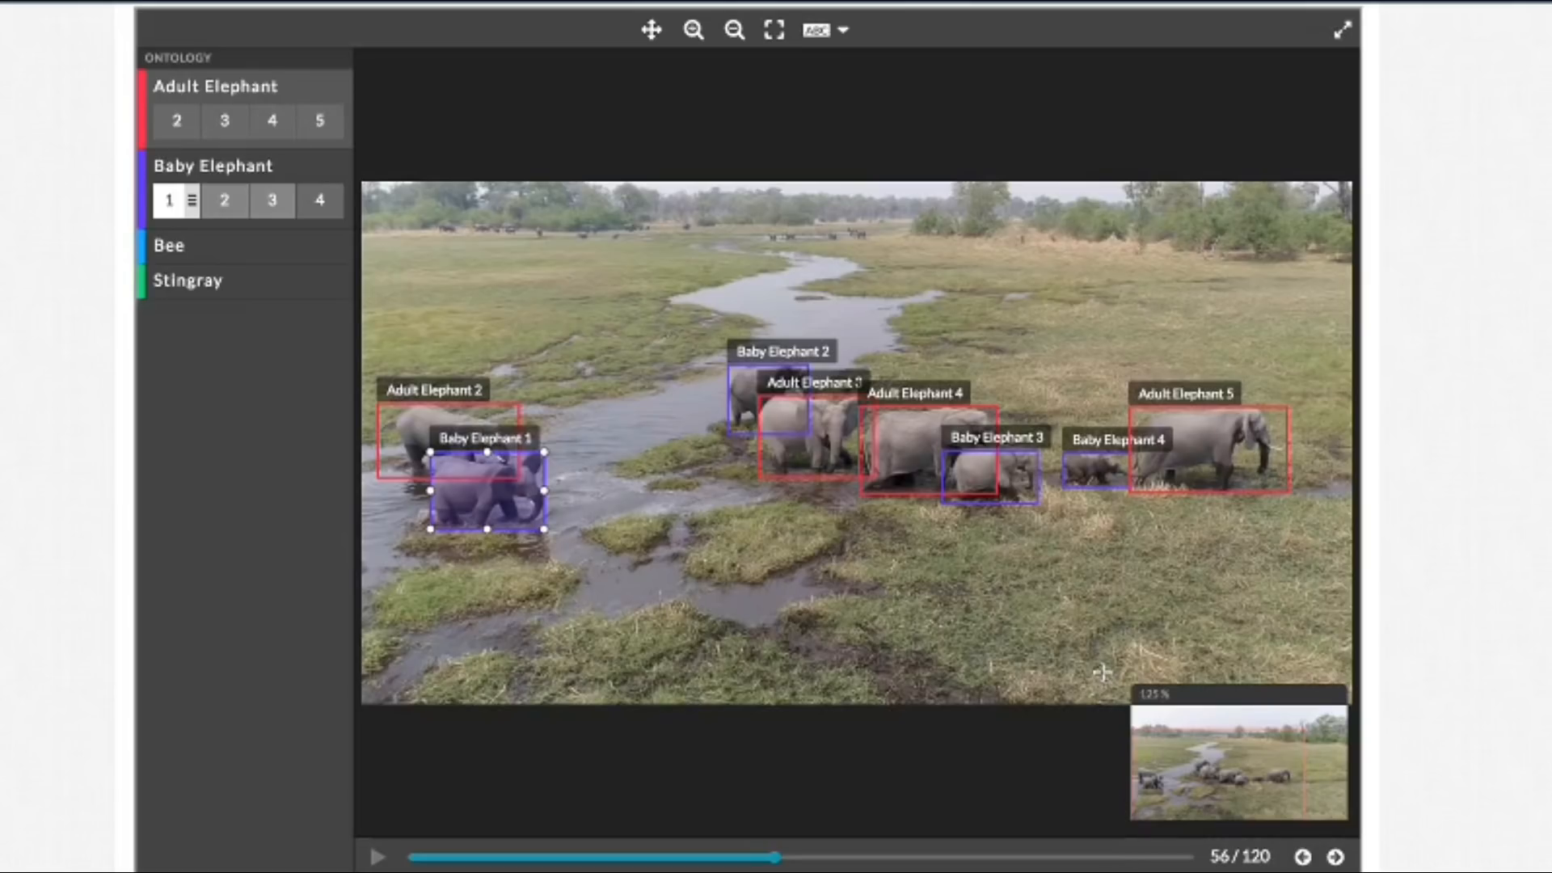
# Step: Advance to frame 60 and extend the Baby Elephant 1 box's right edge past the trunk
pyautogui.click(1335, 856)
pyautogui.click(1335, 856)
pyautogui.click(1335, 856)
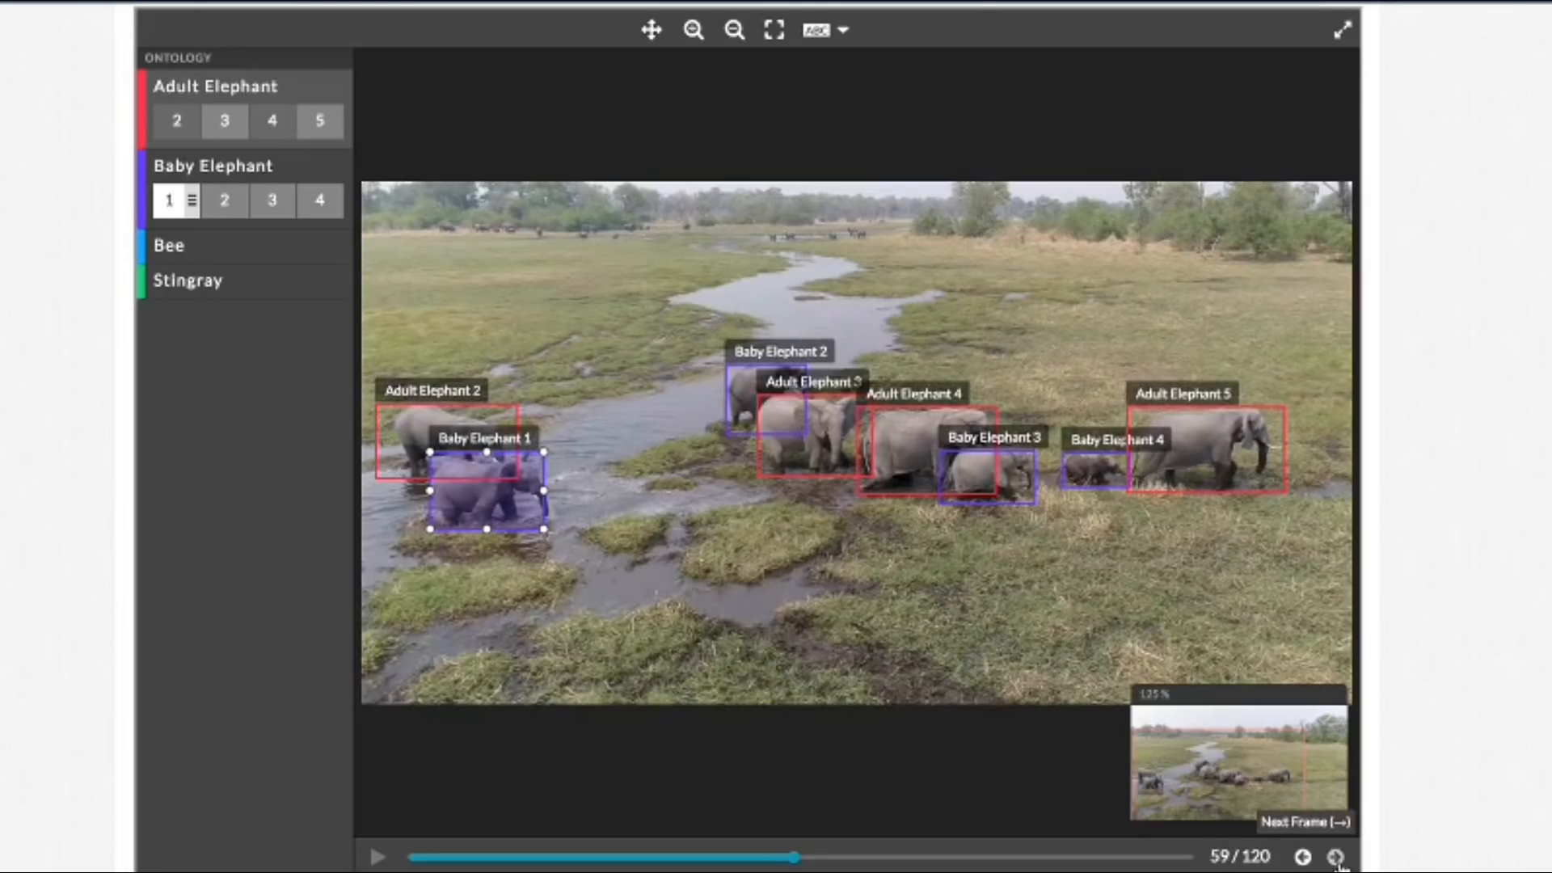
pyautogui.click(1335, 856)
pyautogui.moveTo(545, 490); pyautogui.dragTo(557, 491)
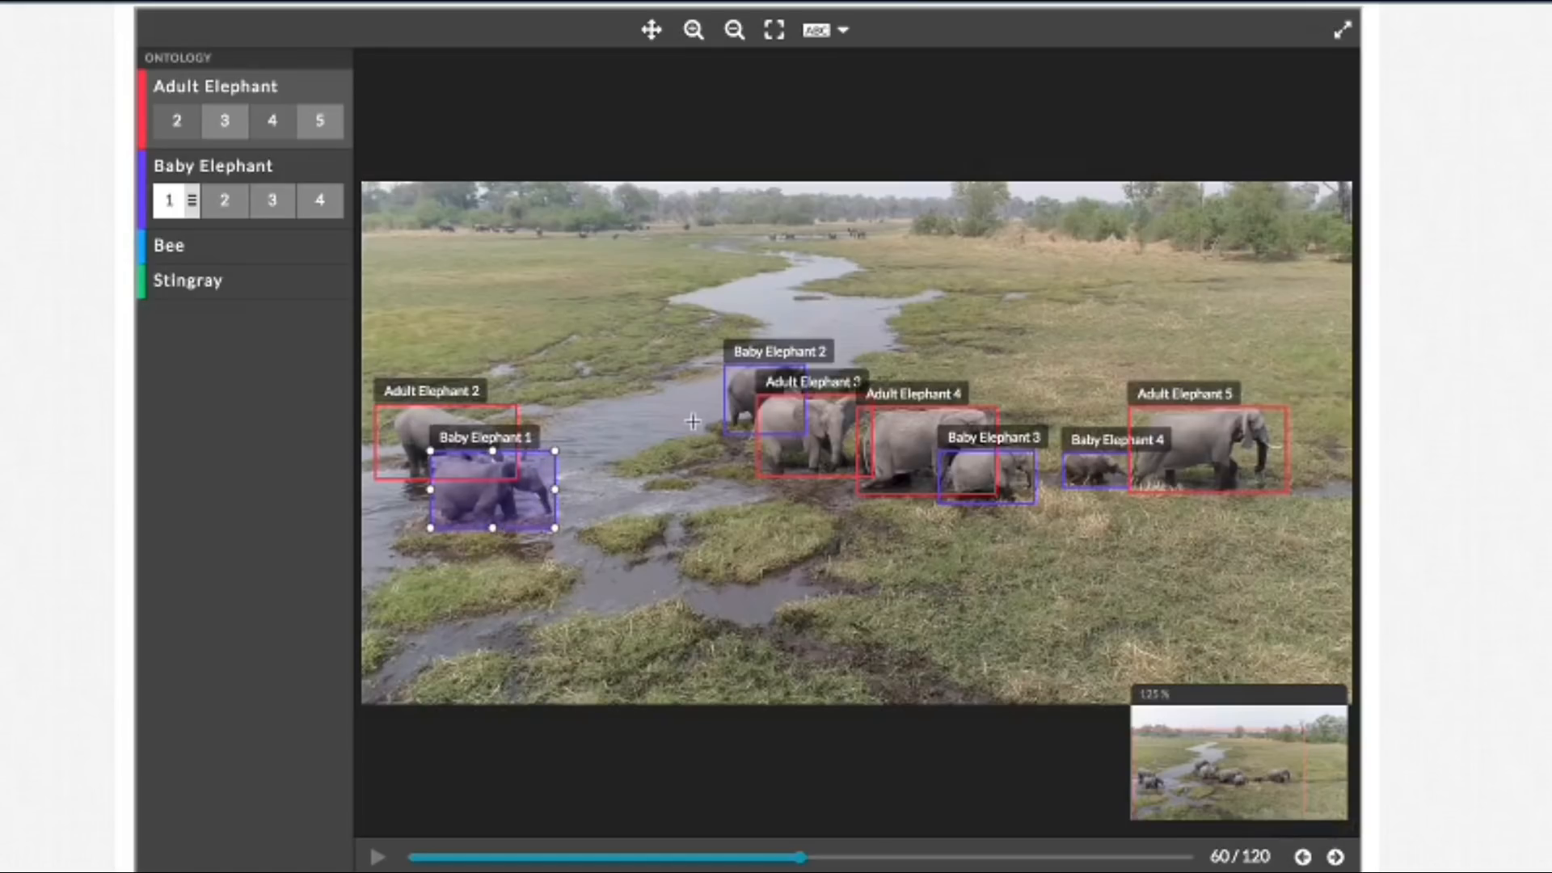
# Step: Advance to frames 65 and 66, extending the Baby Elephant 1 box's right edge past the trunk in each
pyautogui.click(1335, 856)
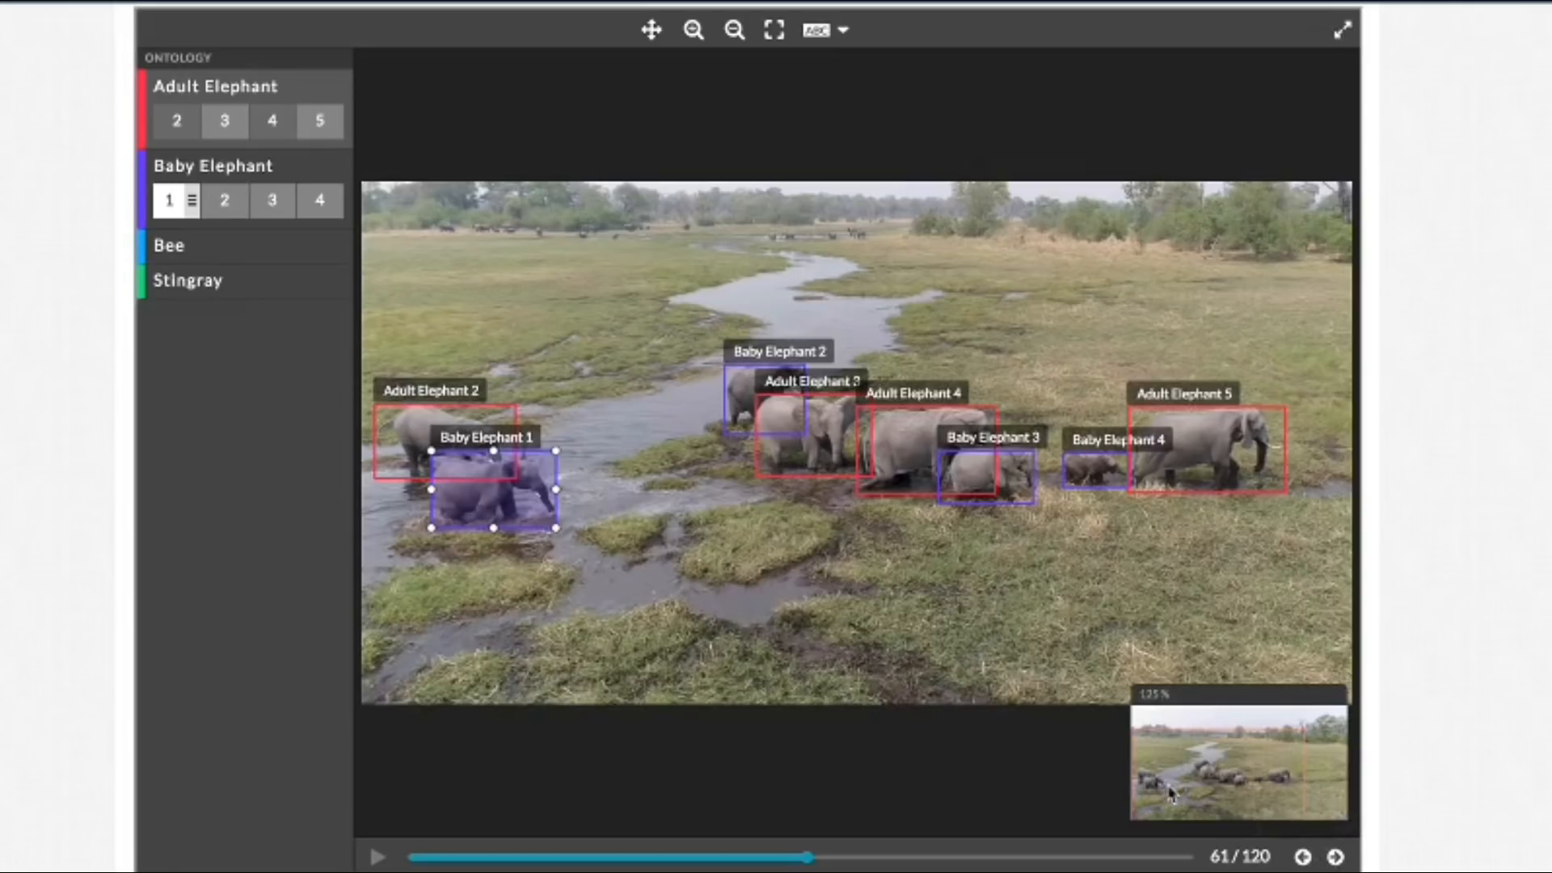
pyautogui.click(1336, 857)
pyautogui.click(1337, 857)
pyautogui.click(1336, 857)
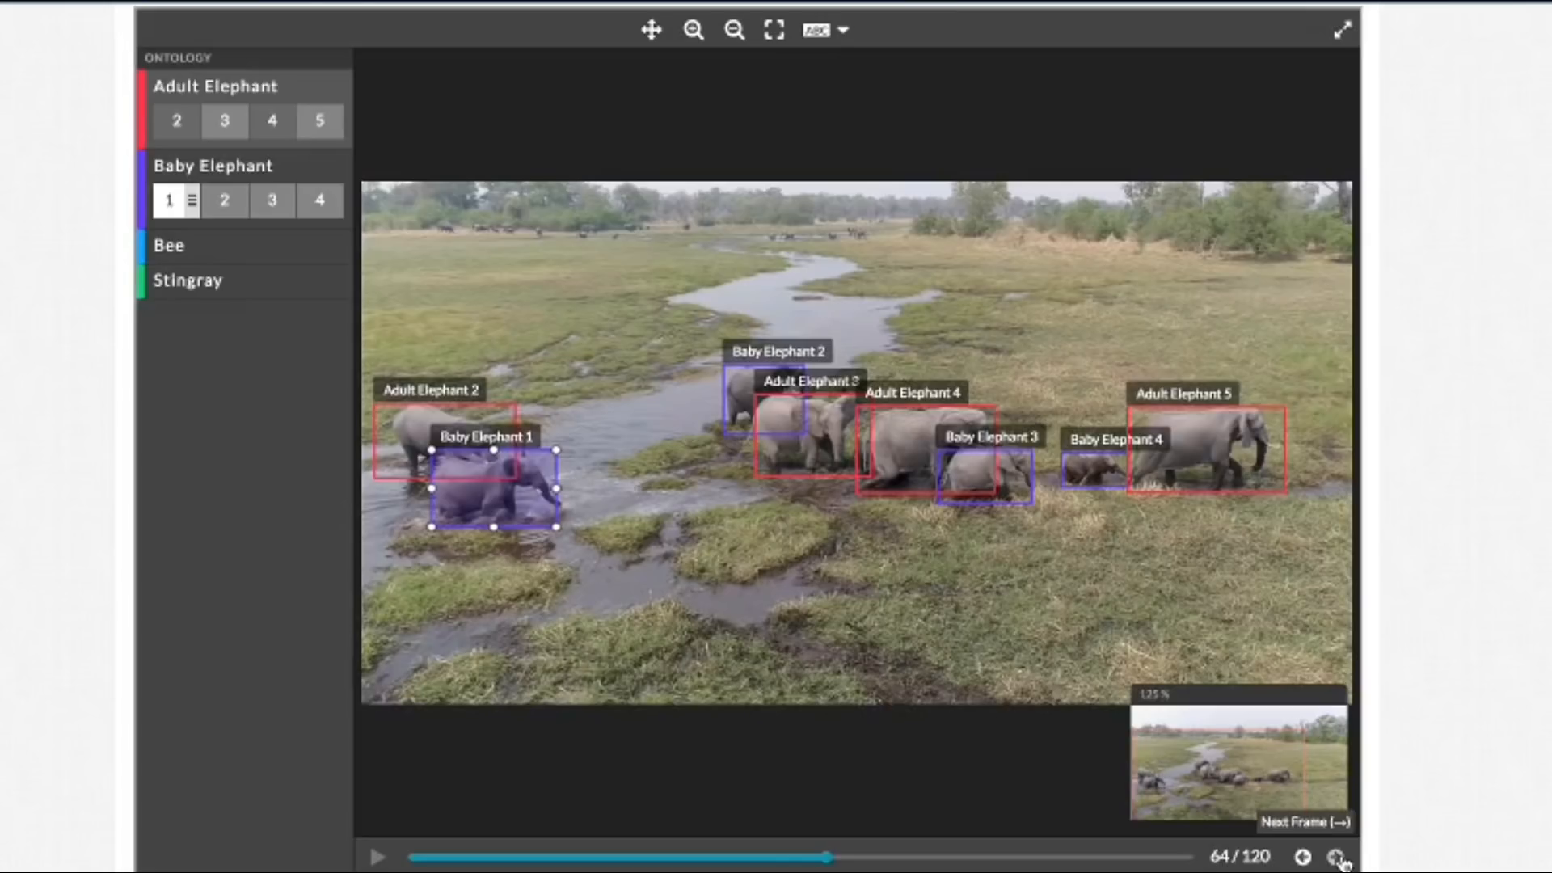
pyautogui.click(1336, 856)
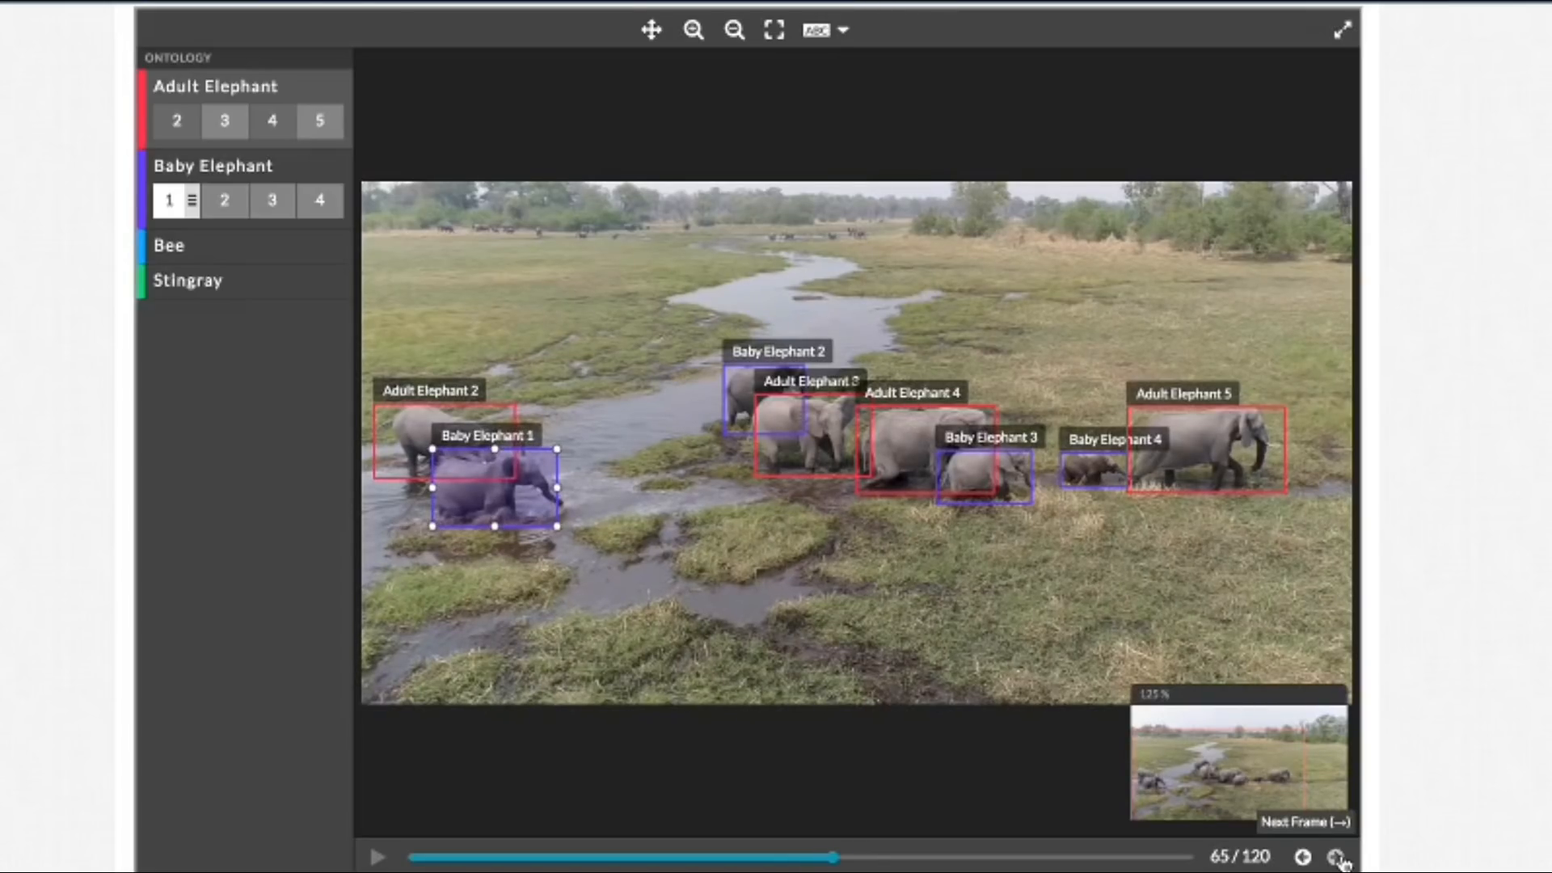
pyautogui.moveTo(558, 488); pyautogui.dragTo(567, 488)
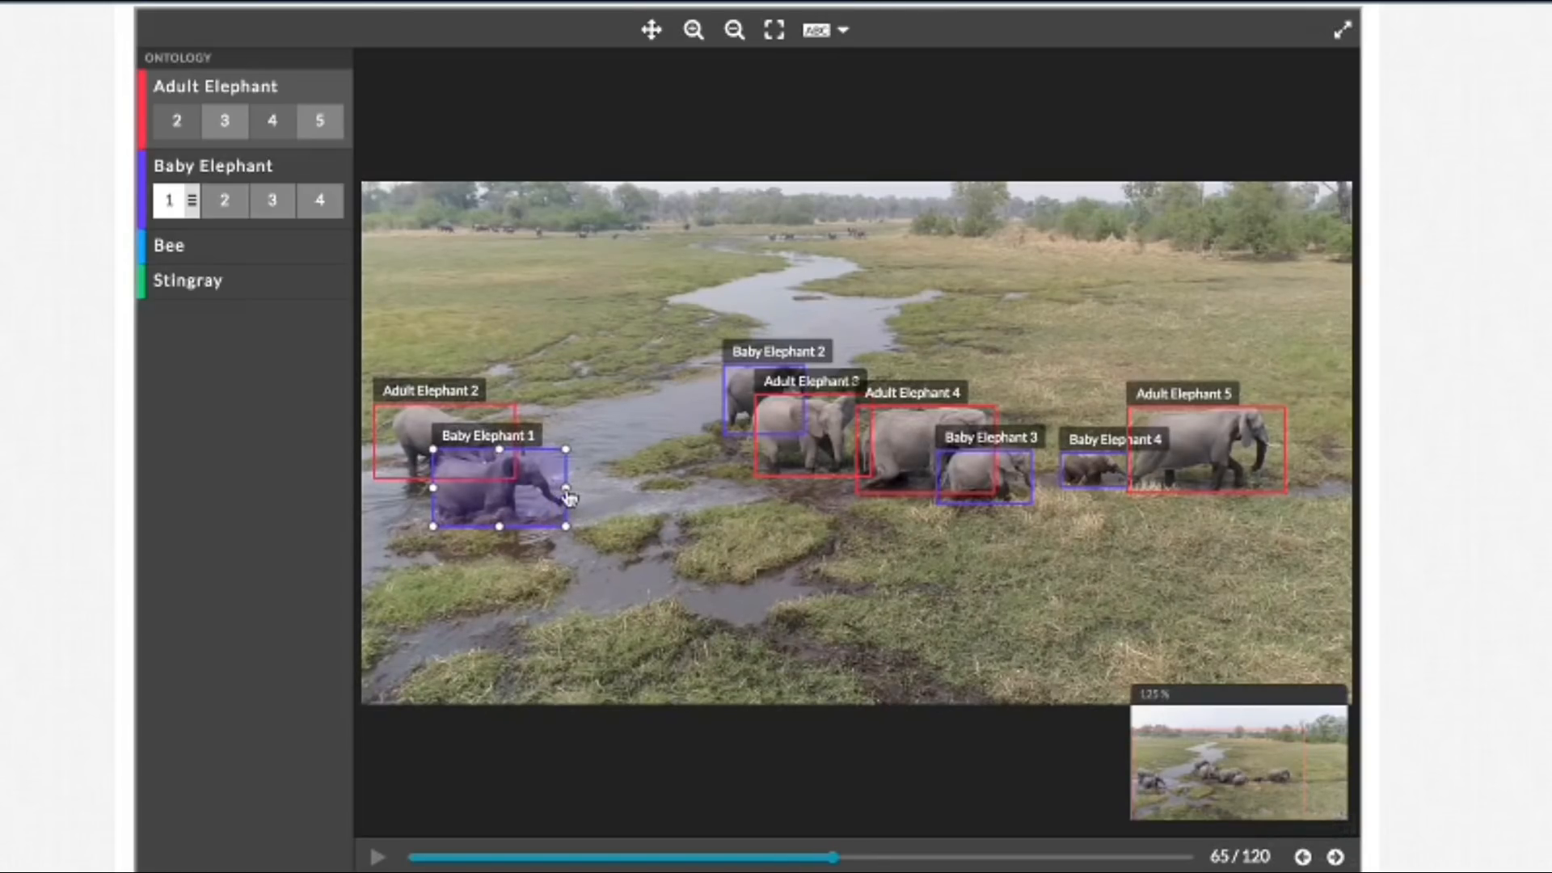
pyautogui.click(1335, 858)
pyautogui.moveTo(557, 487); pyautogui.dragTo(566, 489)
# Step: Advance to frame 68 and extend the Adult Elephant 2 box's left edge outward almost to the image border
pyautogui.click(1335, 858)
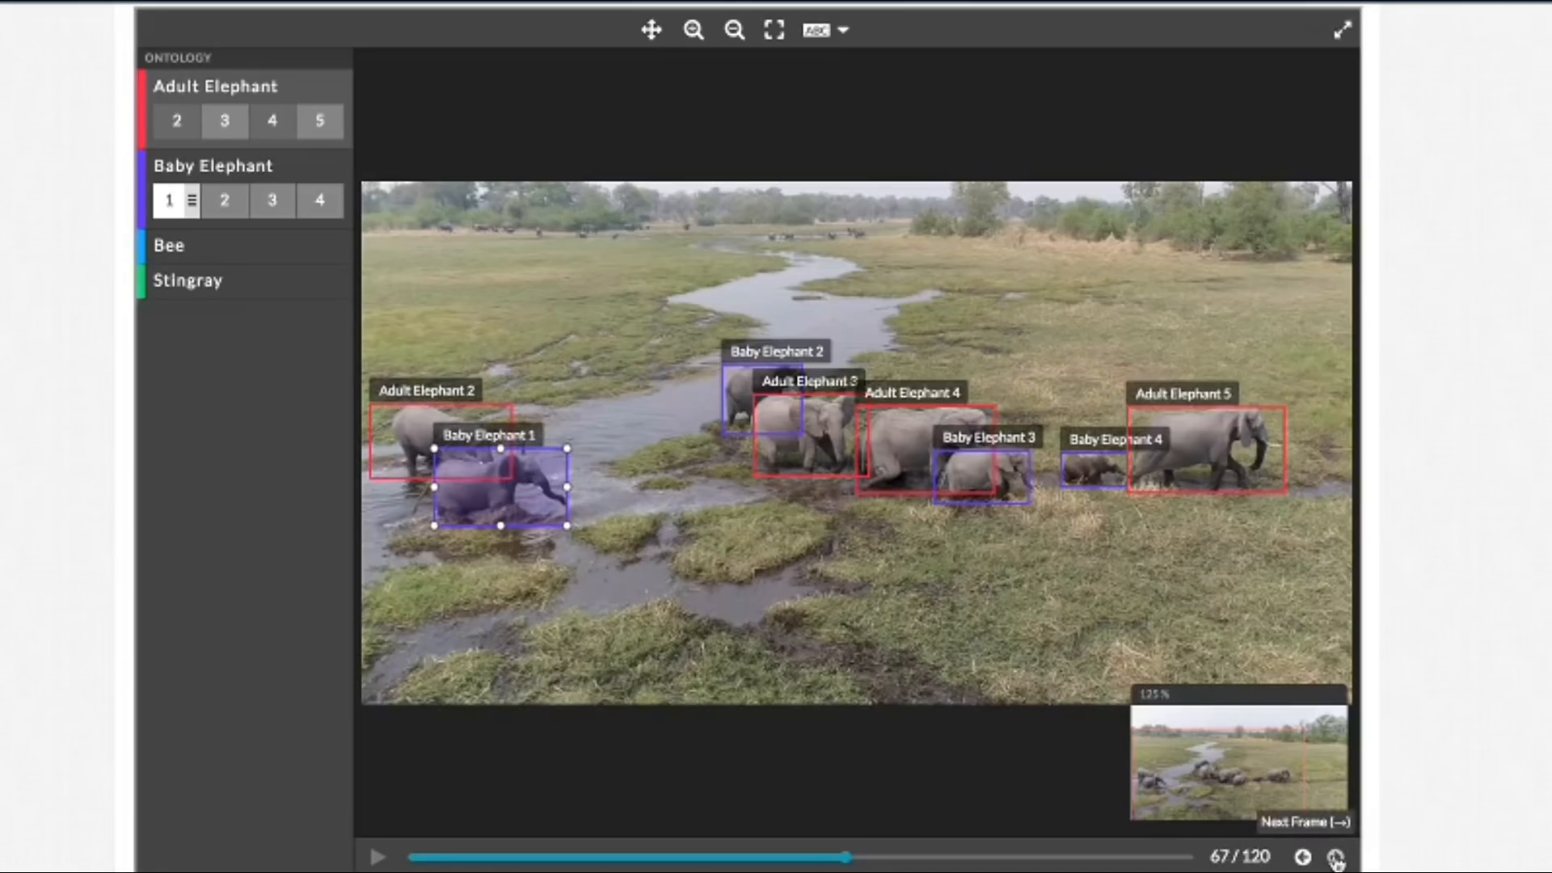
pyautogui.click(1335, 858)
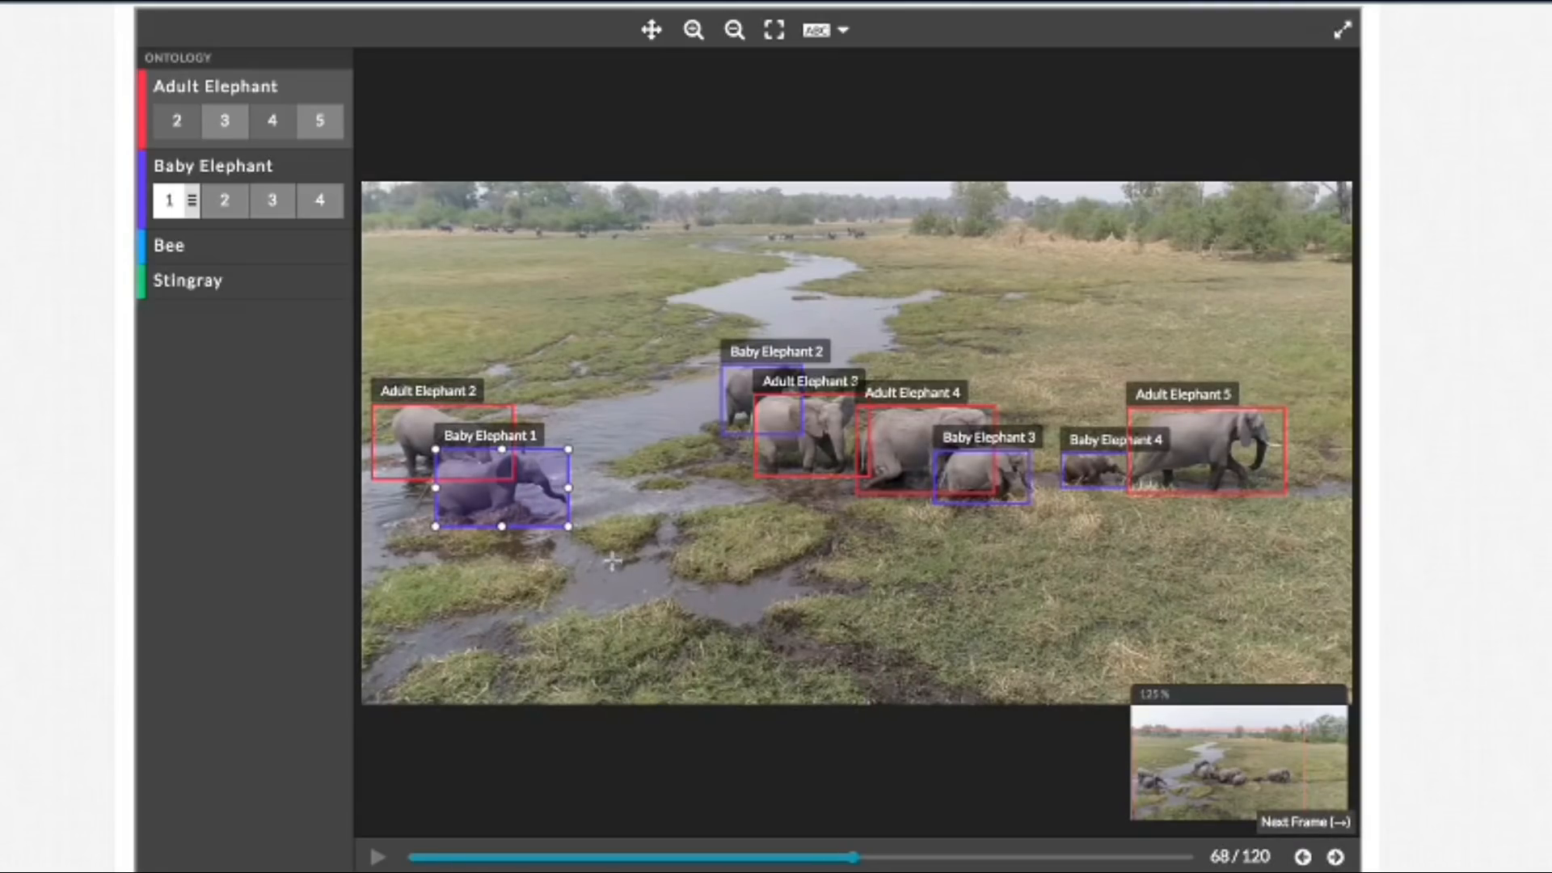
pyautogui.click(384, 446)
pyautogui.moveTo(367, 441); pyautogui.dragTo(365, 441)
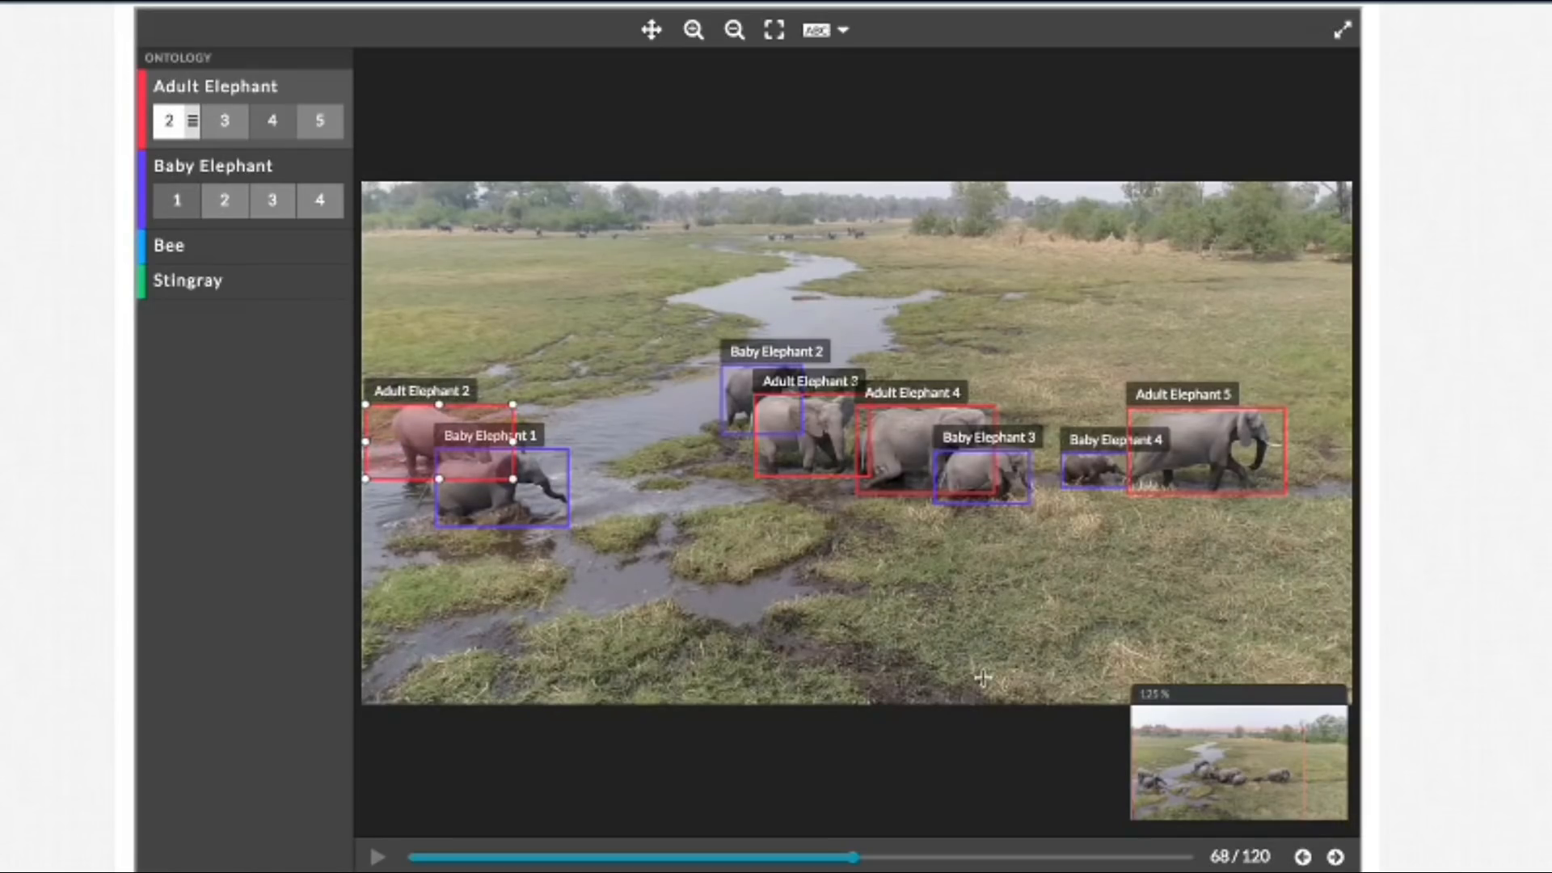
# Step: In frame 70, pull the Baby Elephant 2 box's left edge in to the elephant's rear and shift the Baby Elephant 1 box slightly down and left
pyautogui.click(1336, 857)
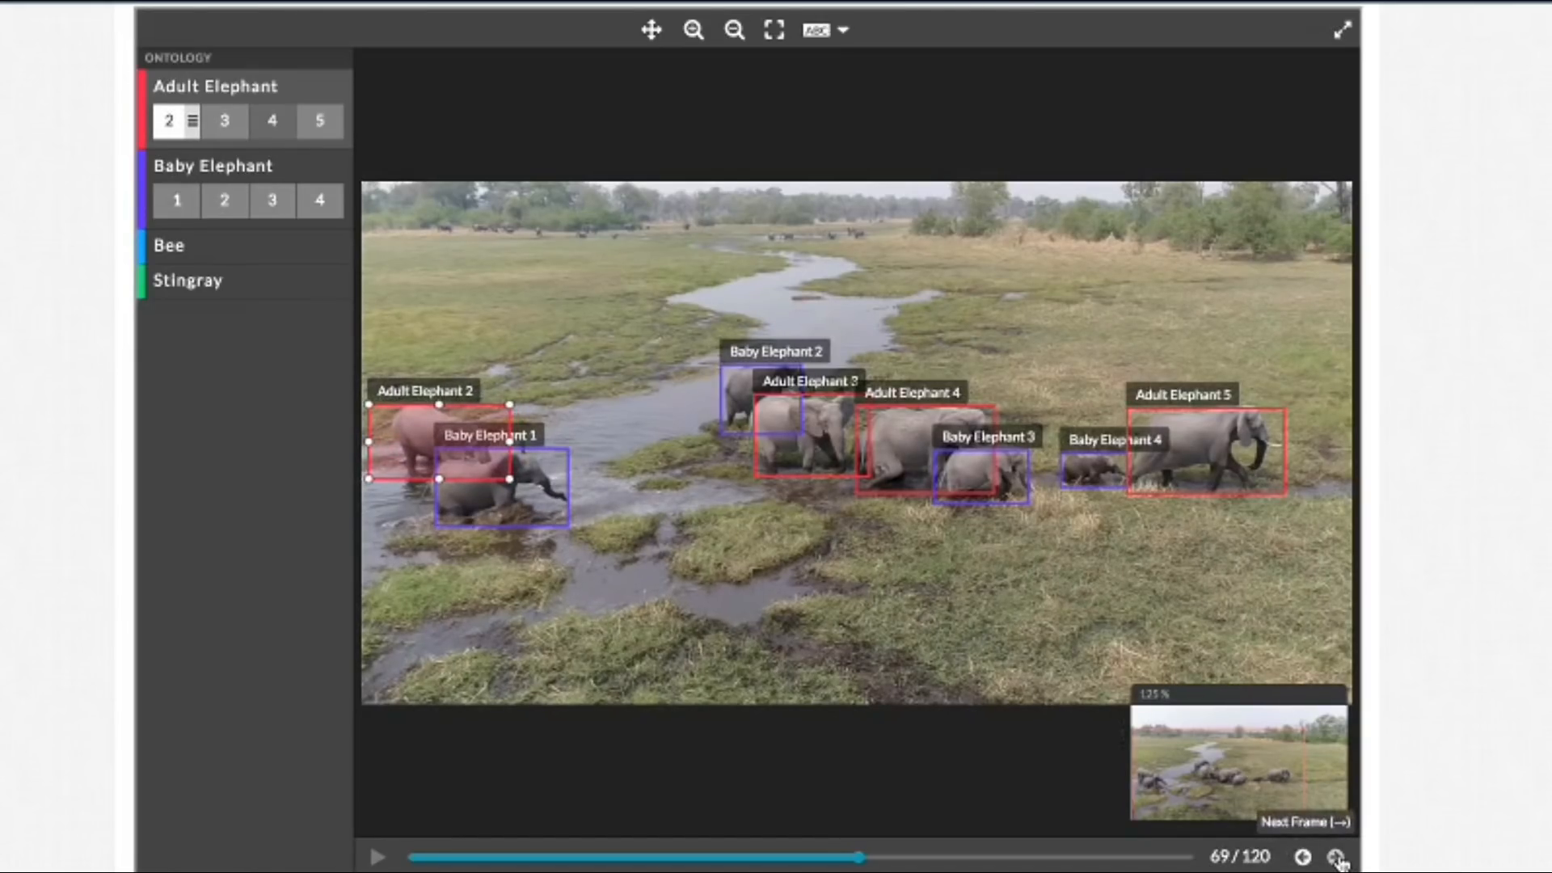
pyautogui.click(1335, 858)
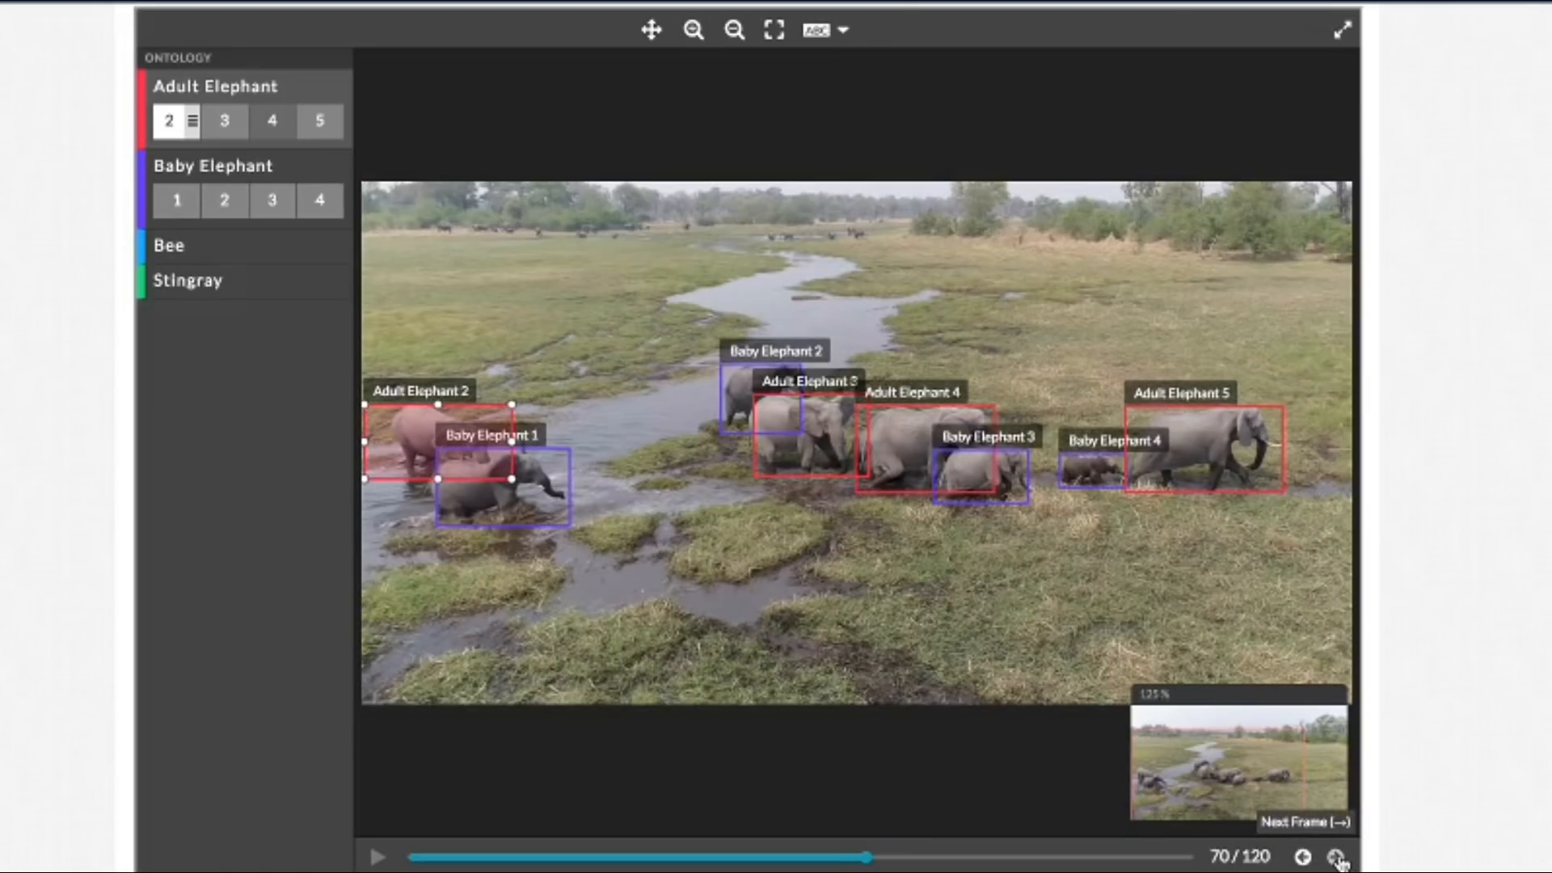
pyautogui.click(726, 398)
pyautogui.moveTo(719, 396); pyautogui.dragTo(724, 396)
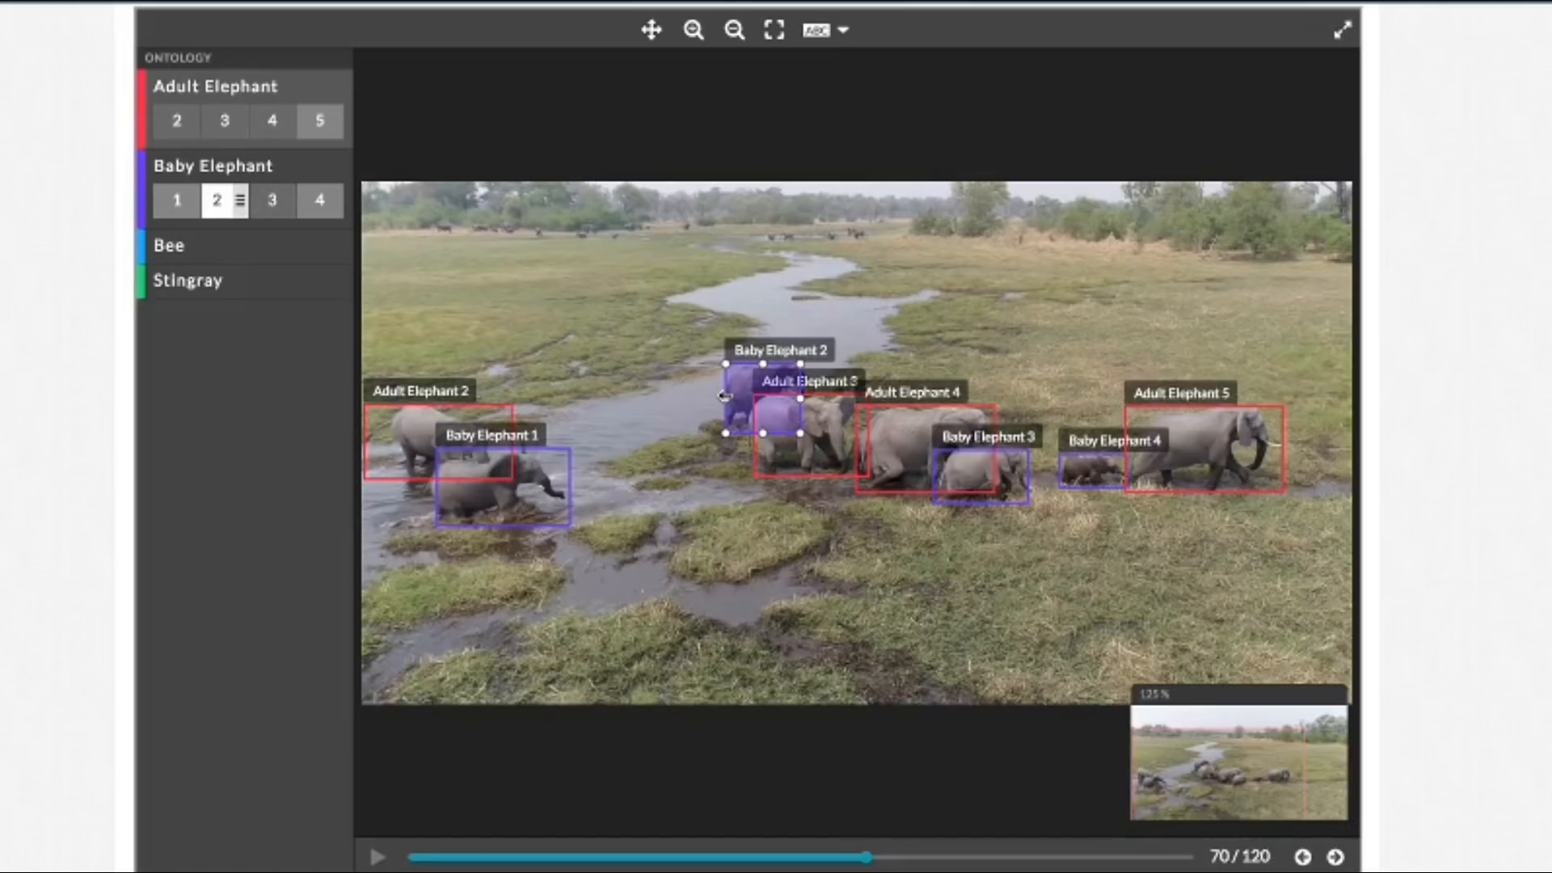
pyautogui.click(549, 497)
pyautogui.moveTo(569, 492); pyautogui.dragTo(570, 495)
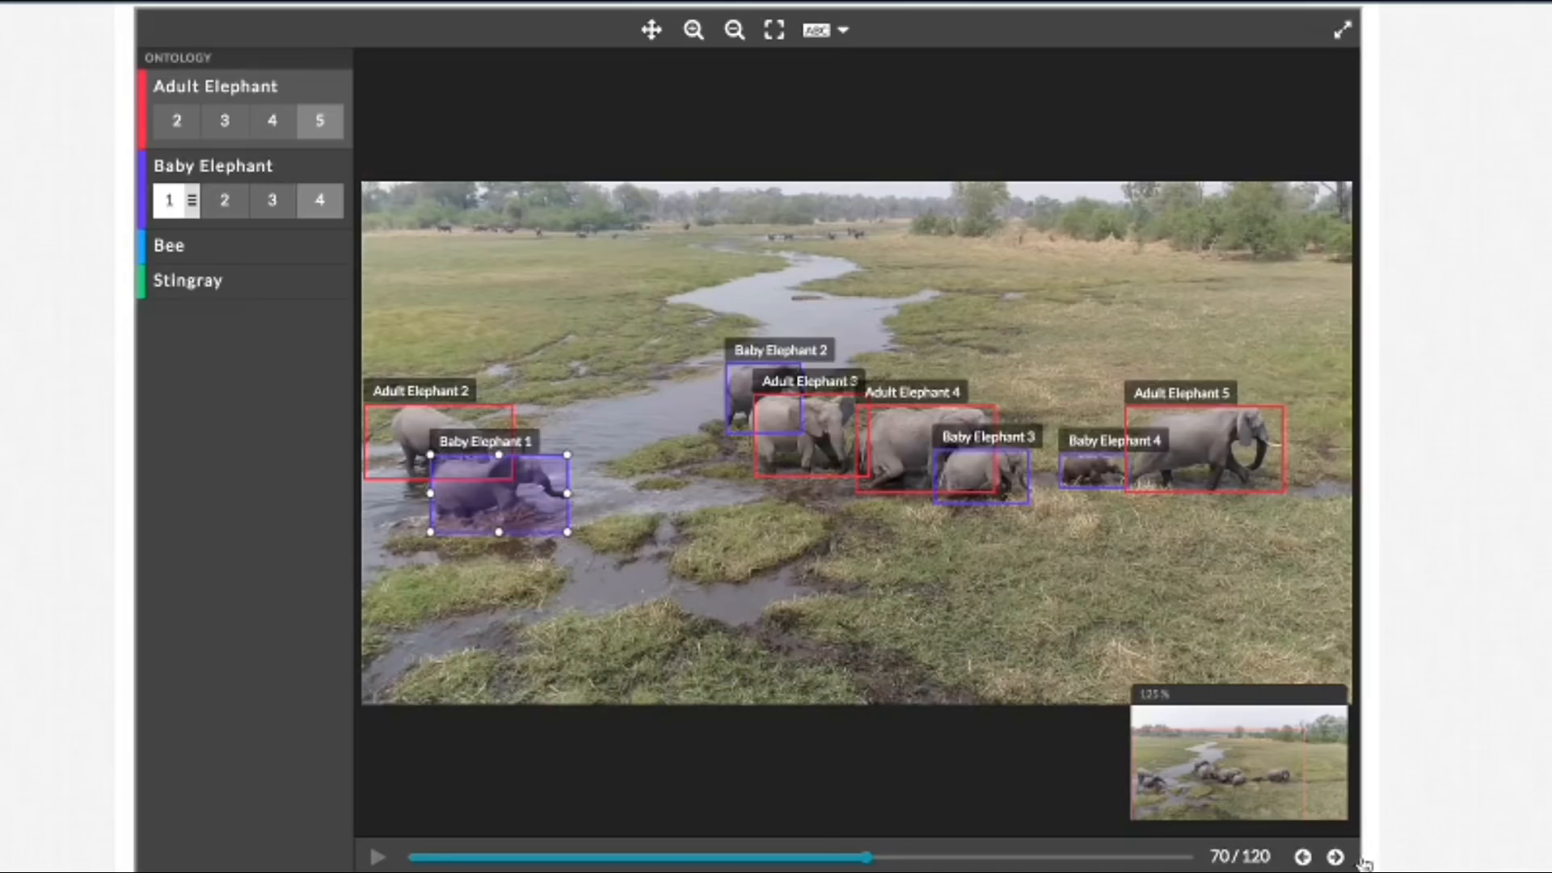
# Step: Advance to frames 73 and 74, pulling the Baby Elephant 1 box's right edge in toward the elephant's head in each
pyautogui.click(1335, 858)
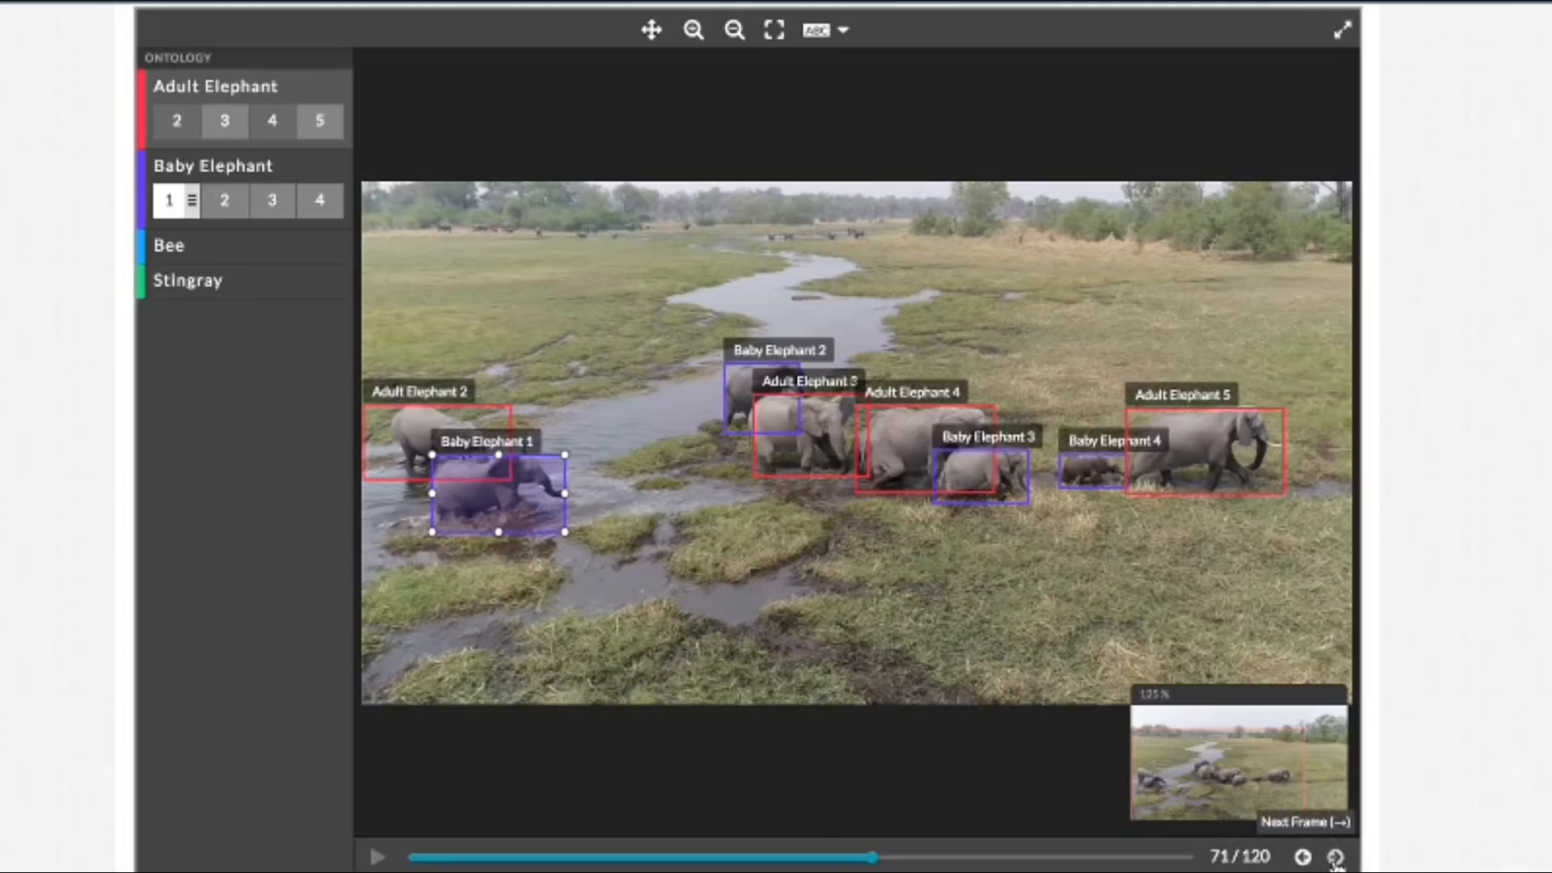
pyautogui.click(1336, 858)
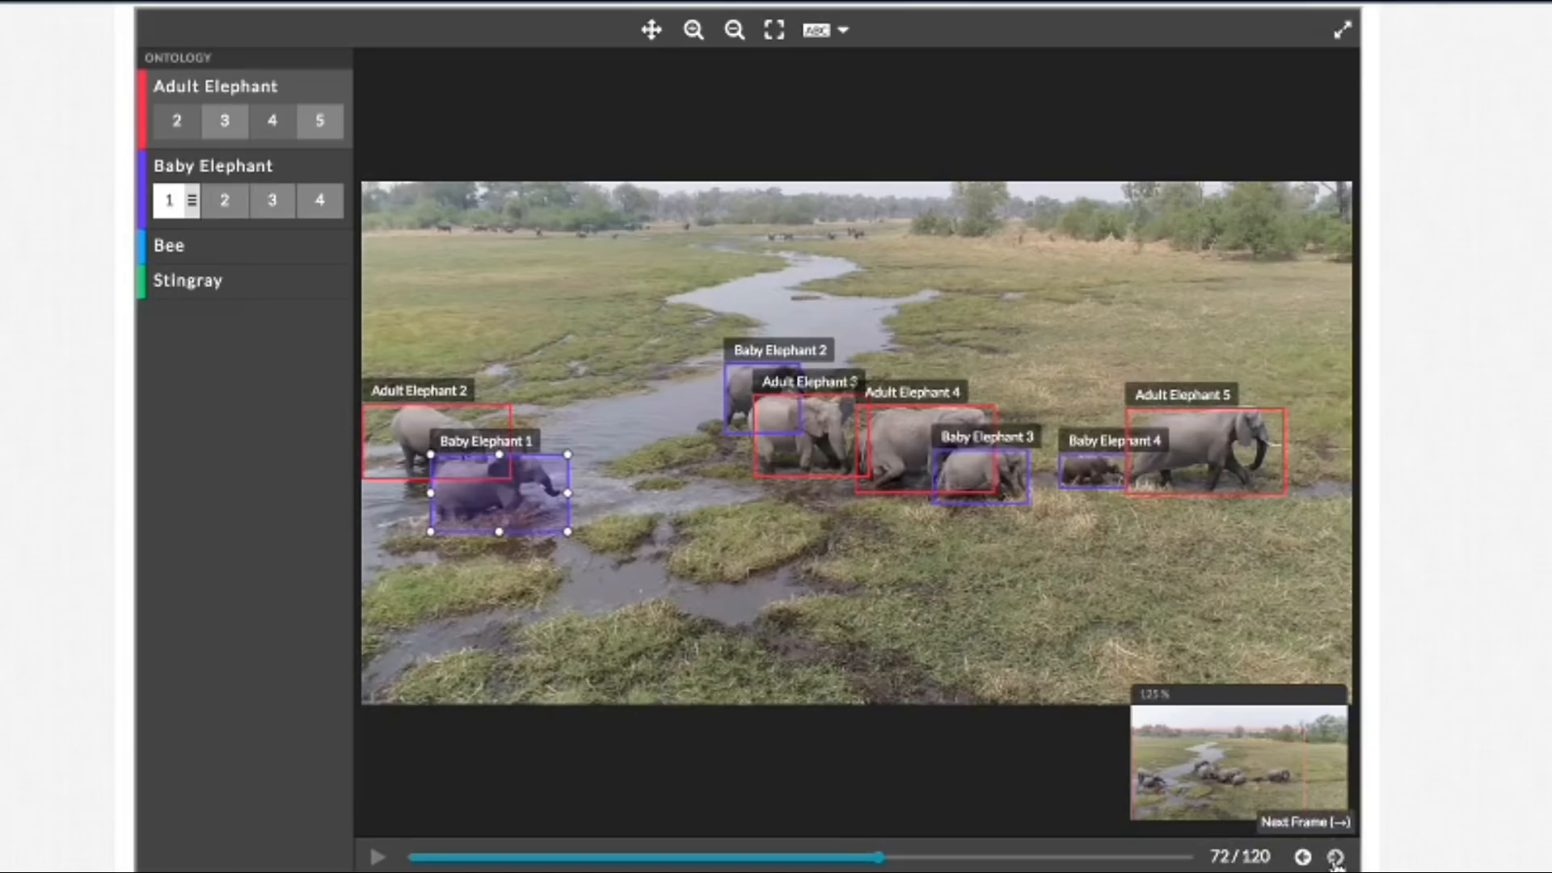
pyautogui.click(1335, 858)
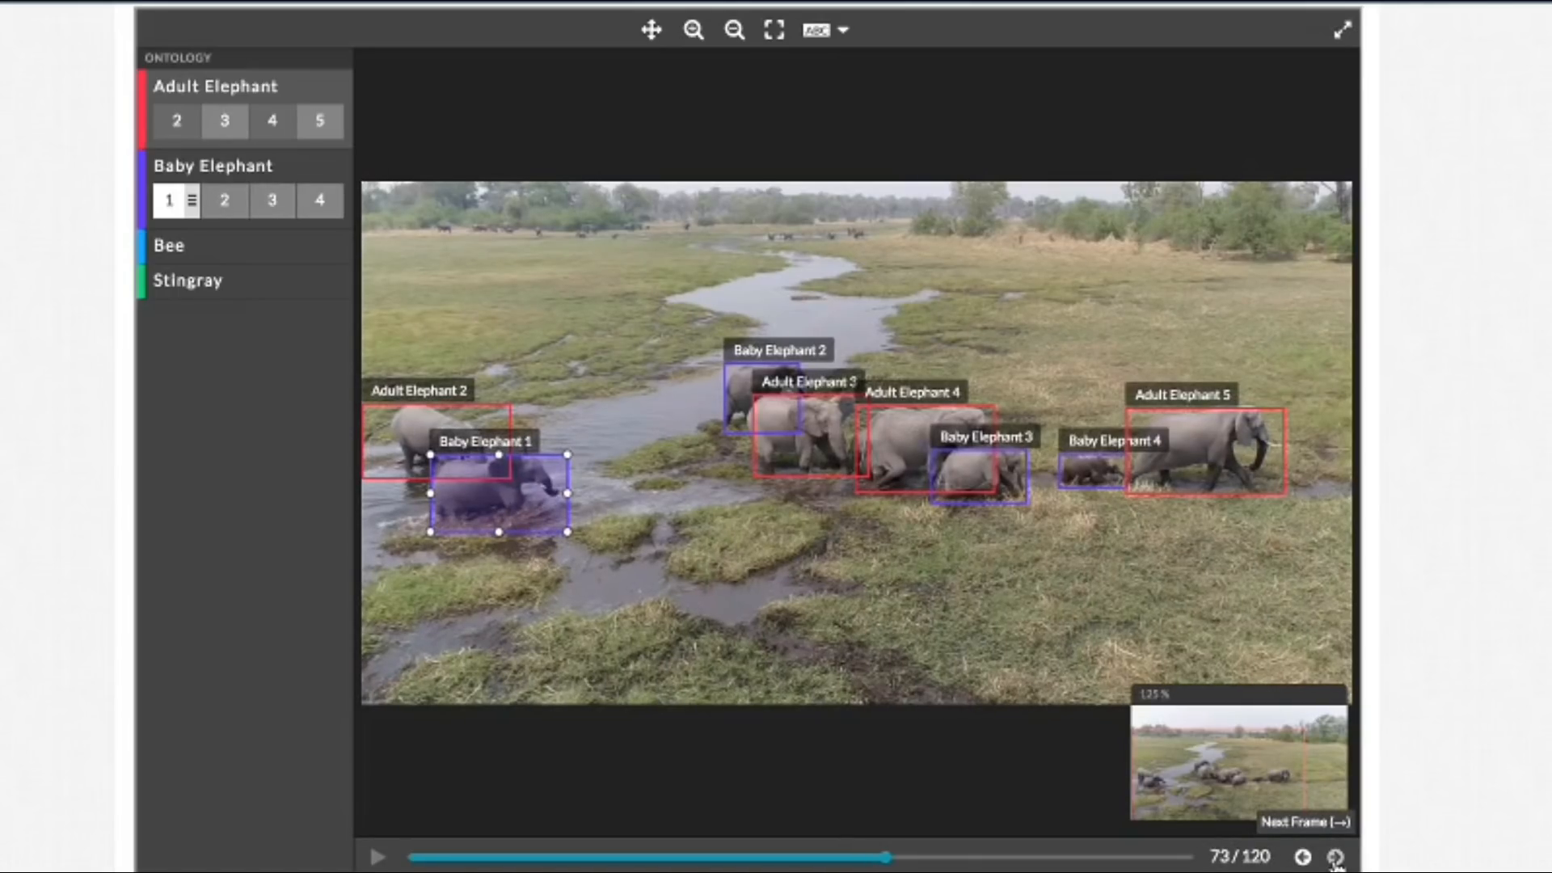
pyautogui.moveTo(567, 493); pyautogui.dragTo(562, 494)
pyautogui.click(1334, 858)
pyautogui.moveTo(567, 493); pyautogui.dragTo(563, 495)
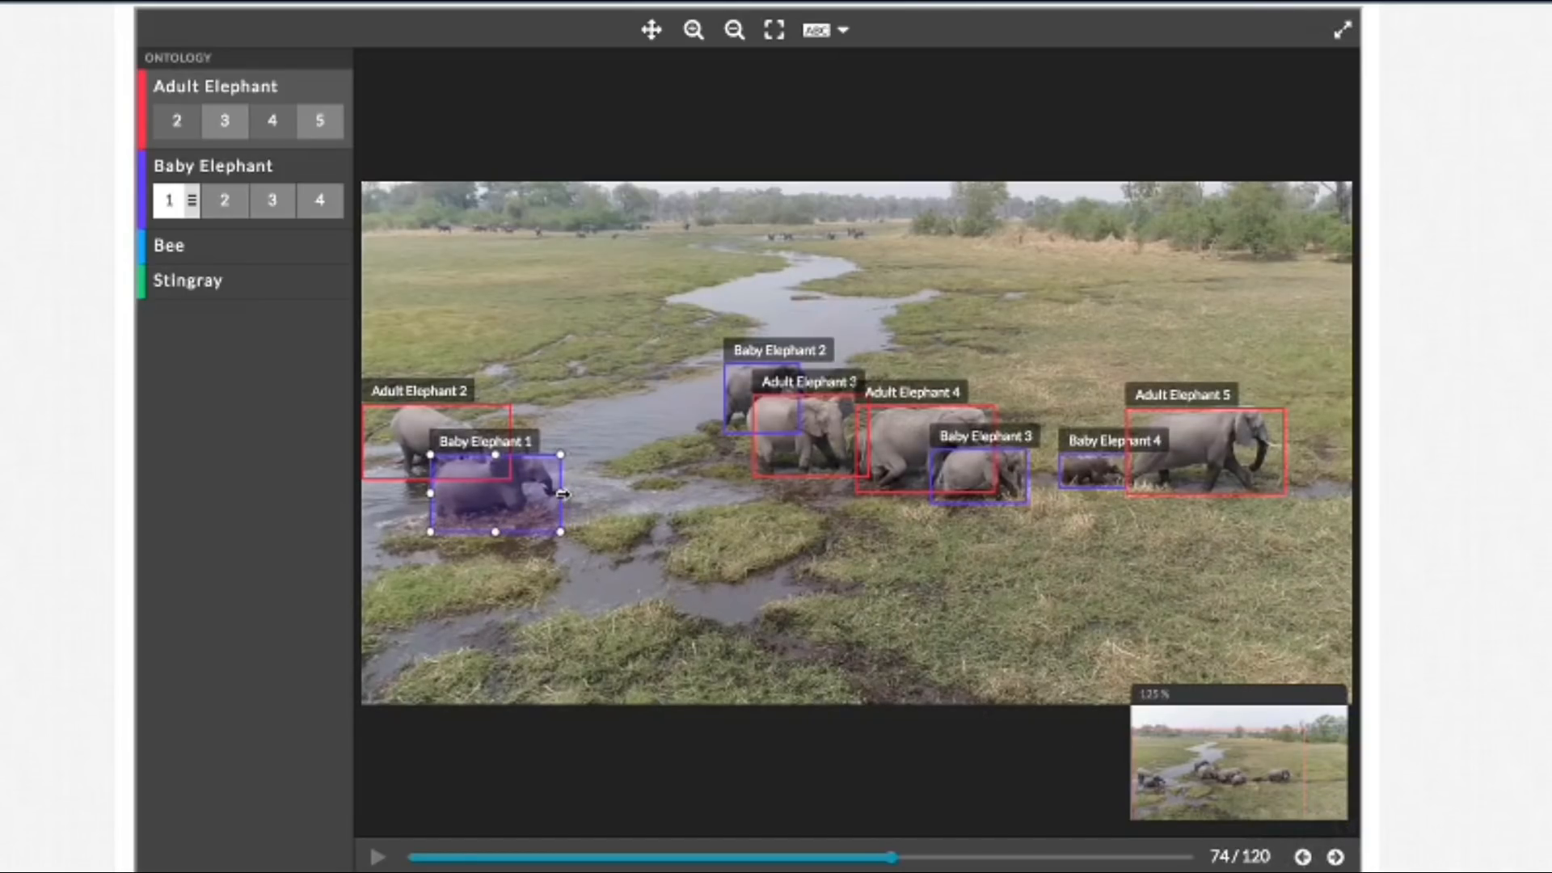
# Step: Raise the Baby Elephant 1 box's bottom edge in frame 75, tighten its right edge in frame 76, and deselect it in frame 77
pyautogui.click(1334, 858)
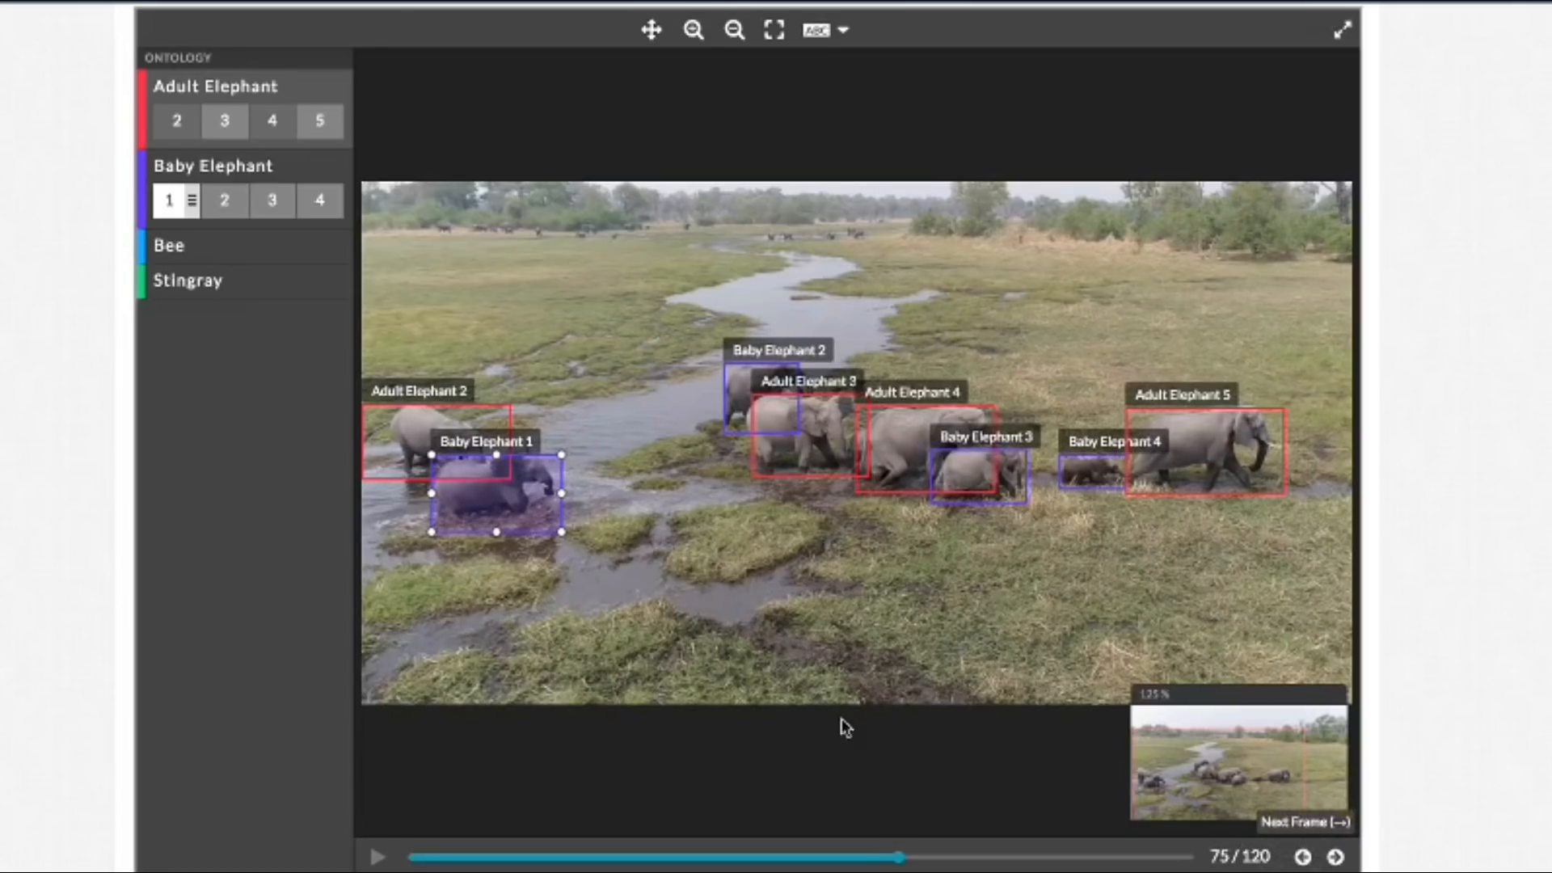
pyautogui.moveTo(495, 530); pyautogui.dragTo(496, 529)
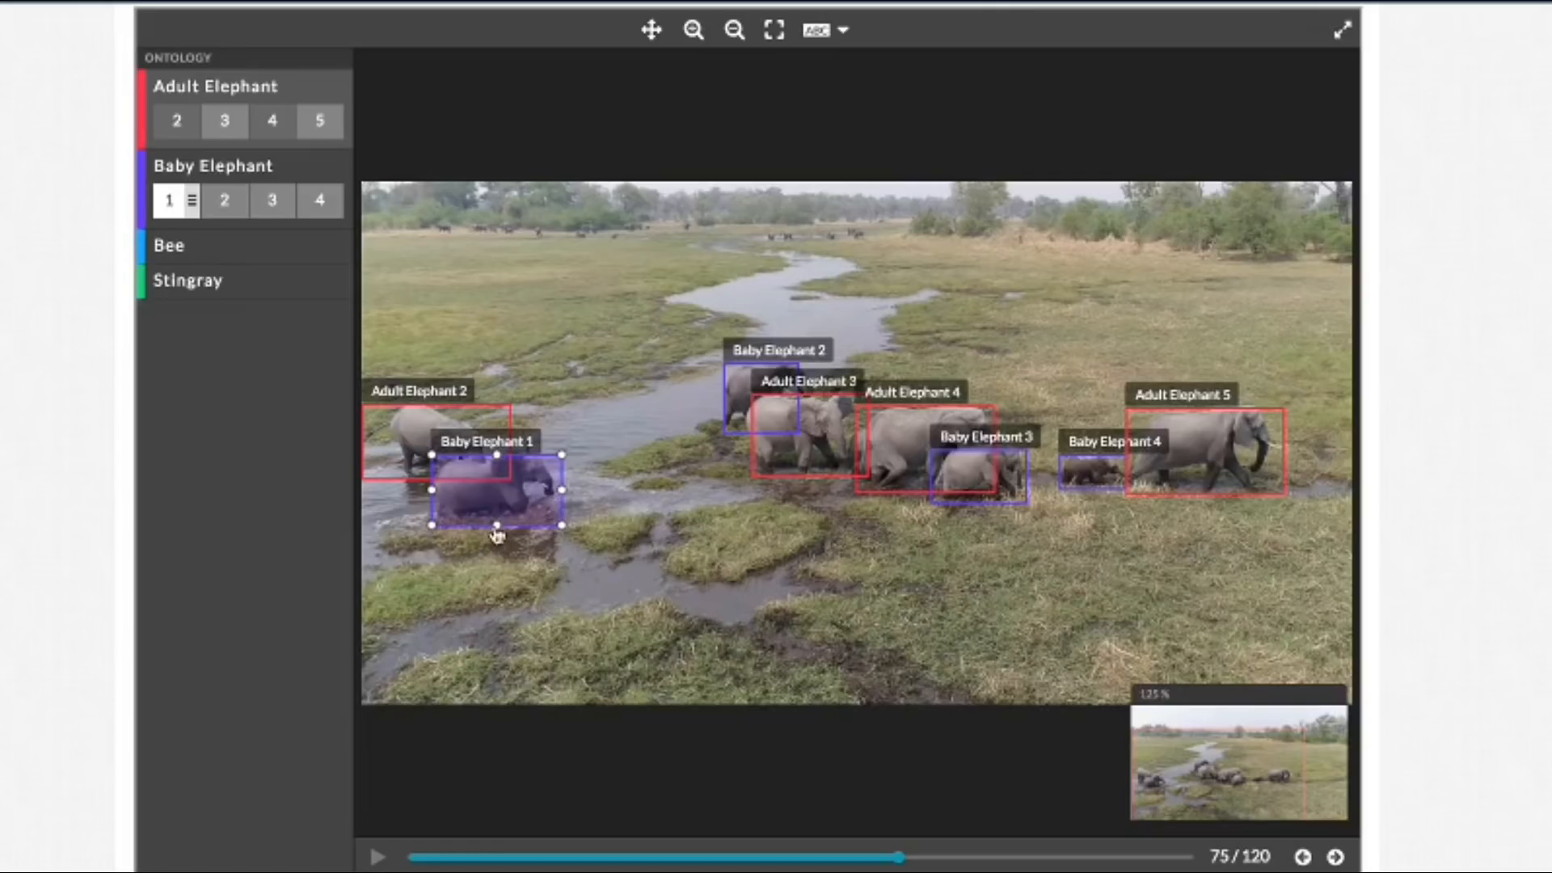
pyautogui.click(1336, 858)
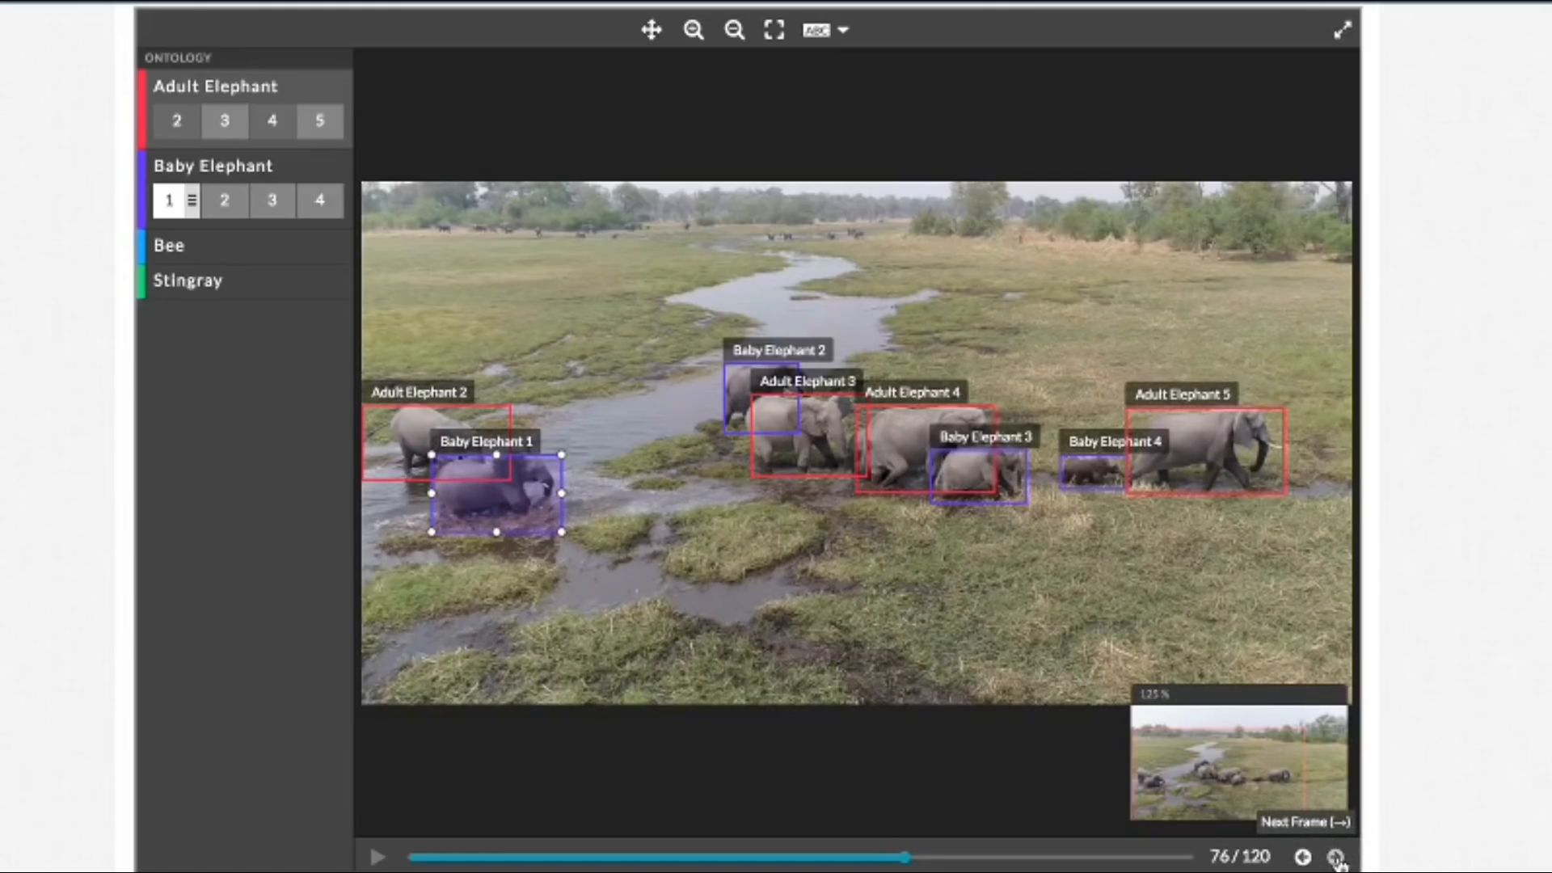
pyautogui.moveTo(563, 491); pyautogui.dragTo(558, 491)
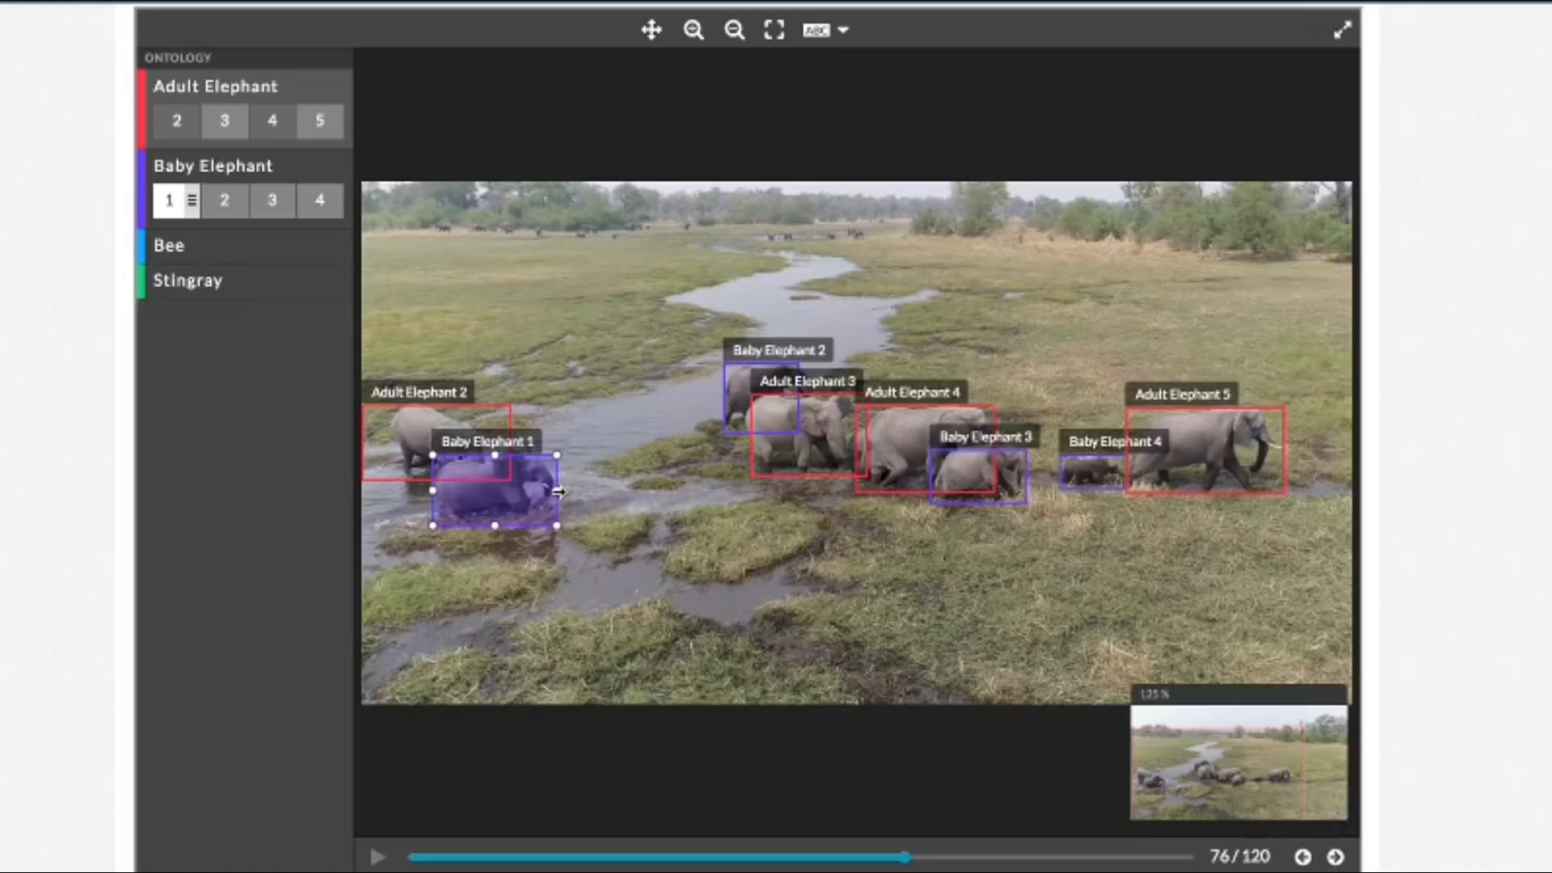
pyautogui.click(1335, 858)
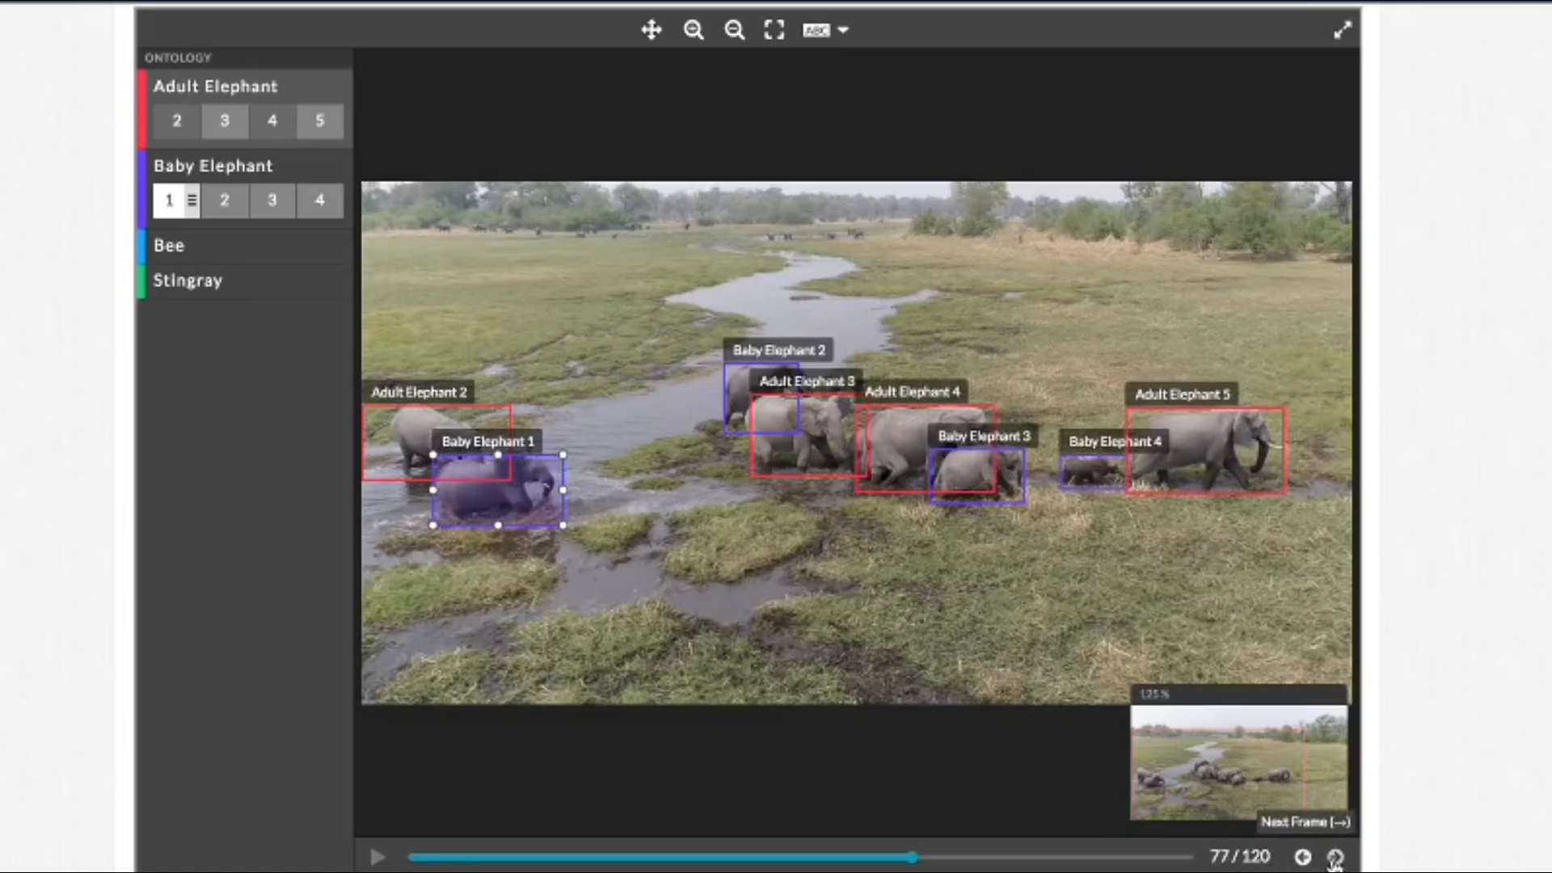
pyautogui.click(563, 492)
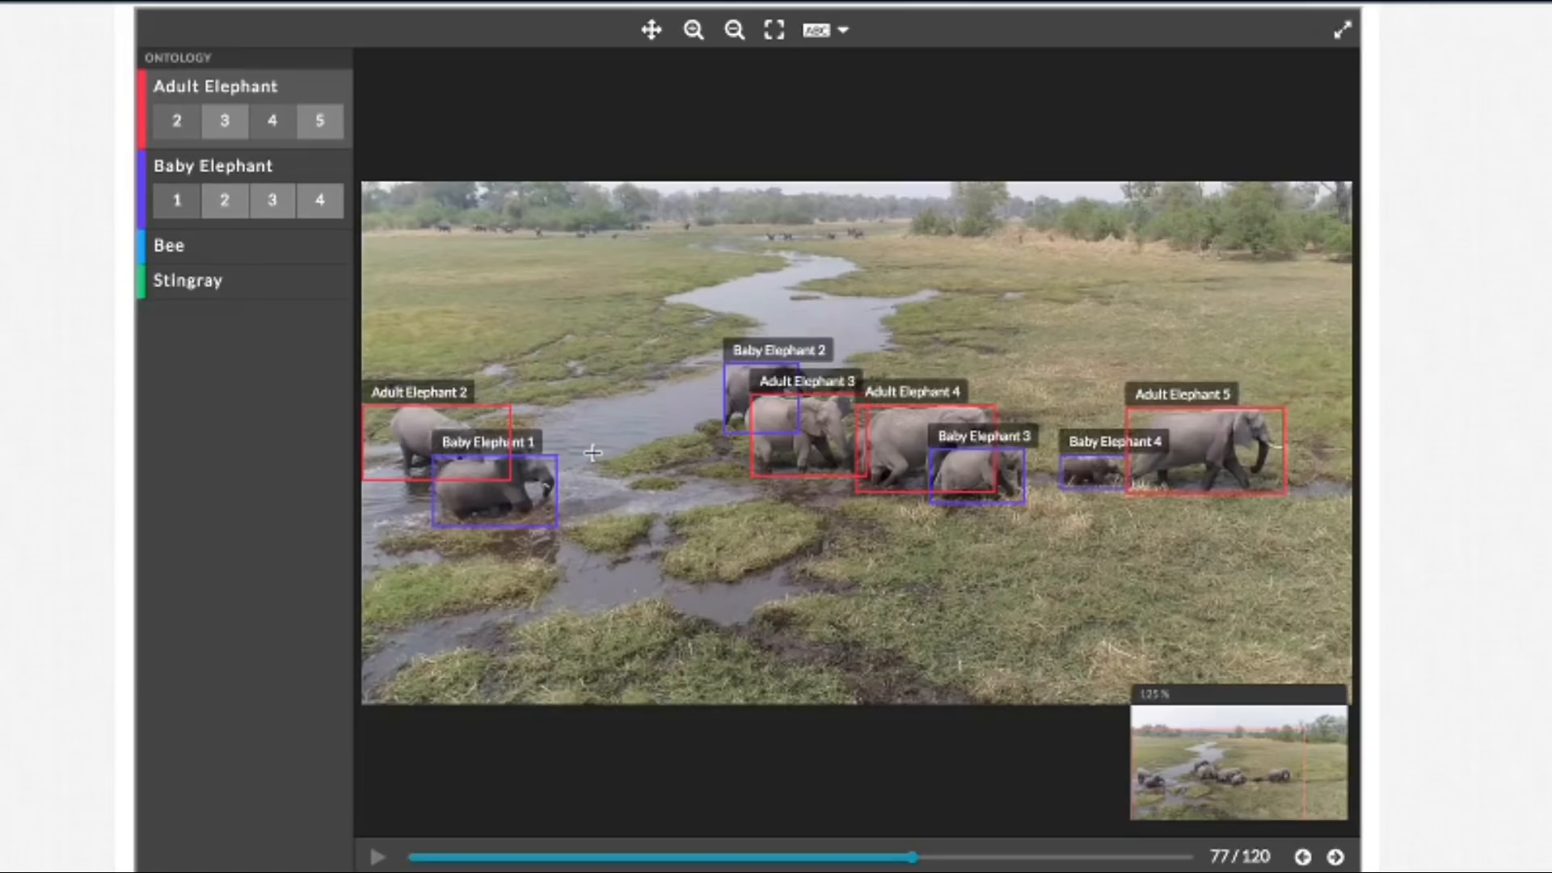
# Step: In frame 78, fit the Adult Elephant 3 box by pulling its right edge in to the trunk, raising its top and extending its left edge
pyautogui.click(1335, 857)
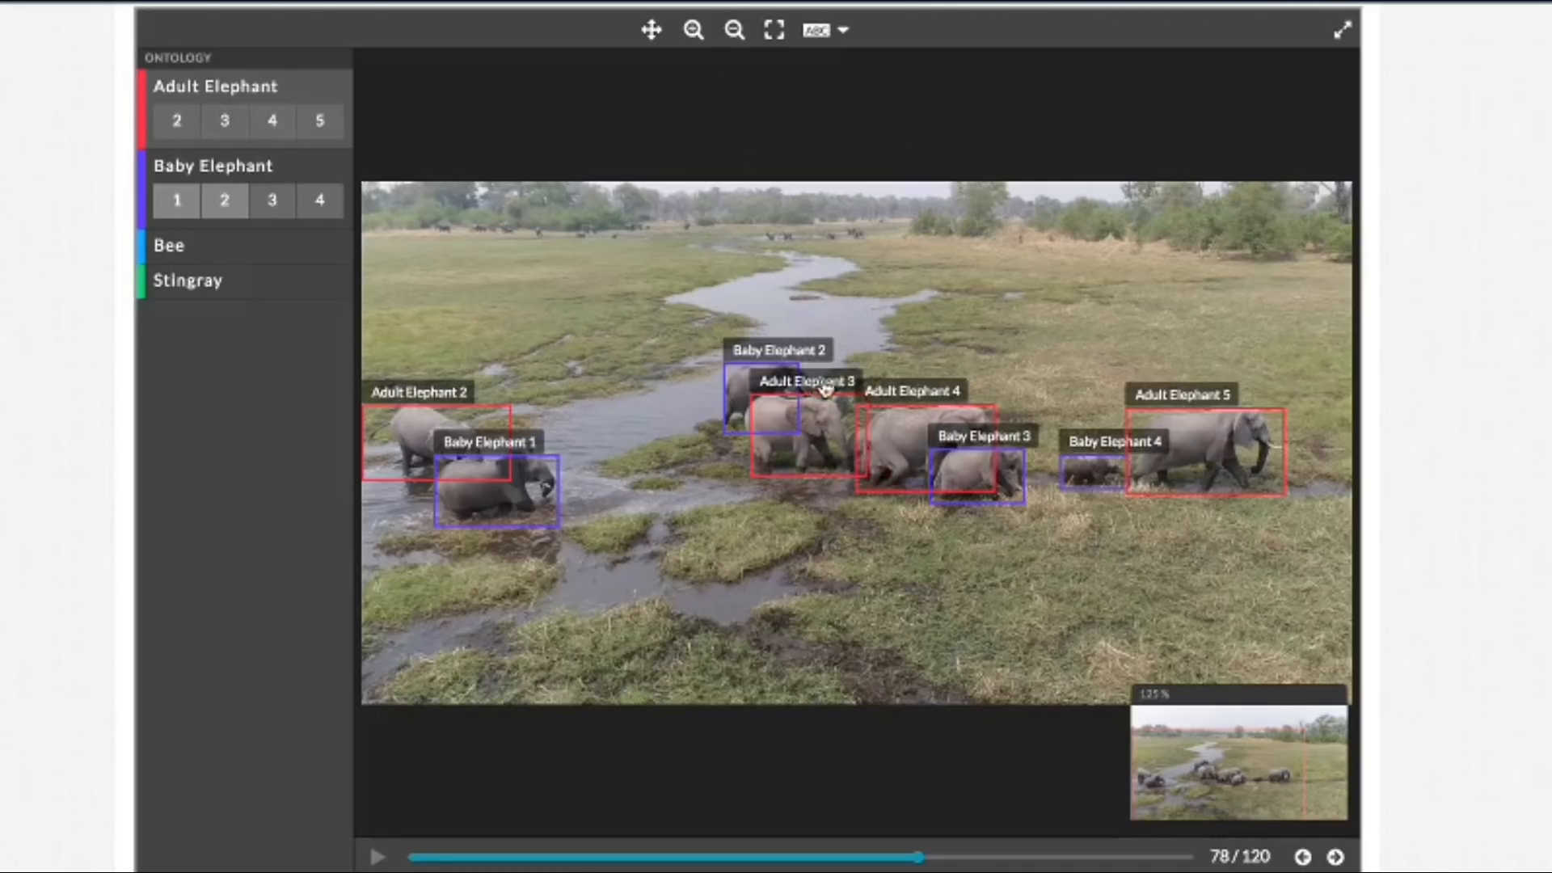
pyautogui.click(691, 30)
pyautogui.click(691, 30)
pyautogui.click(691, 29)
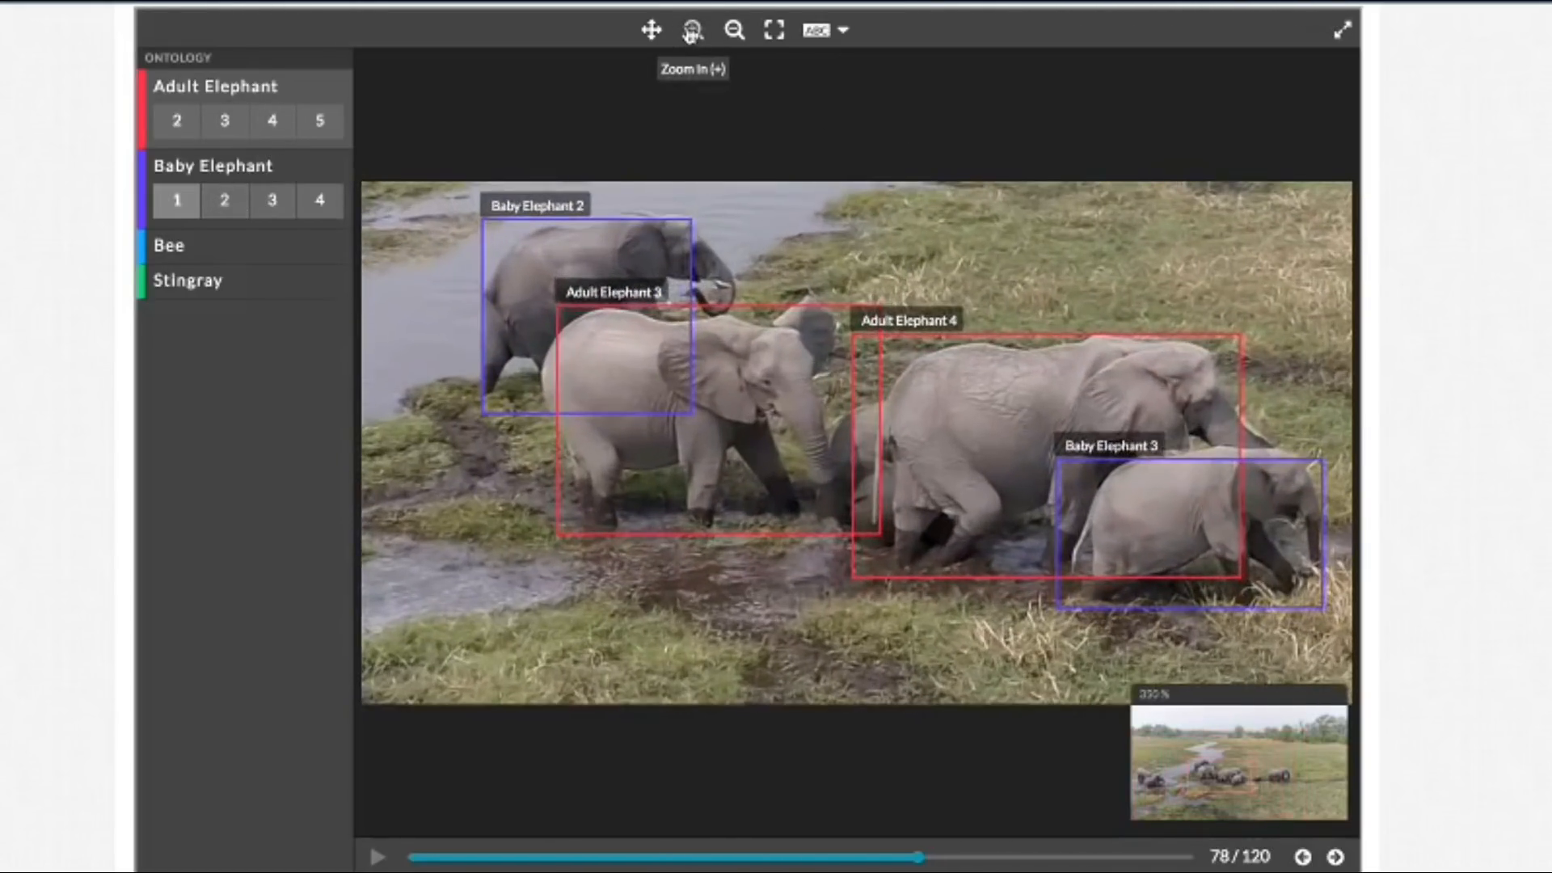
pyautogui.click(804, 372)
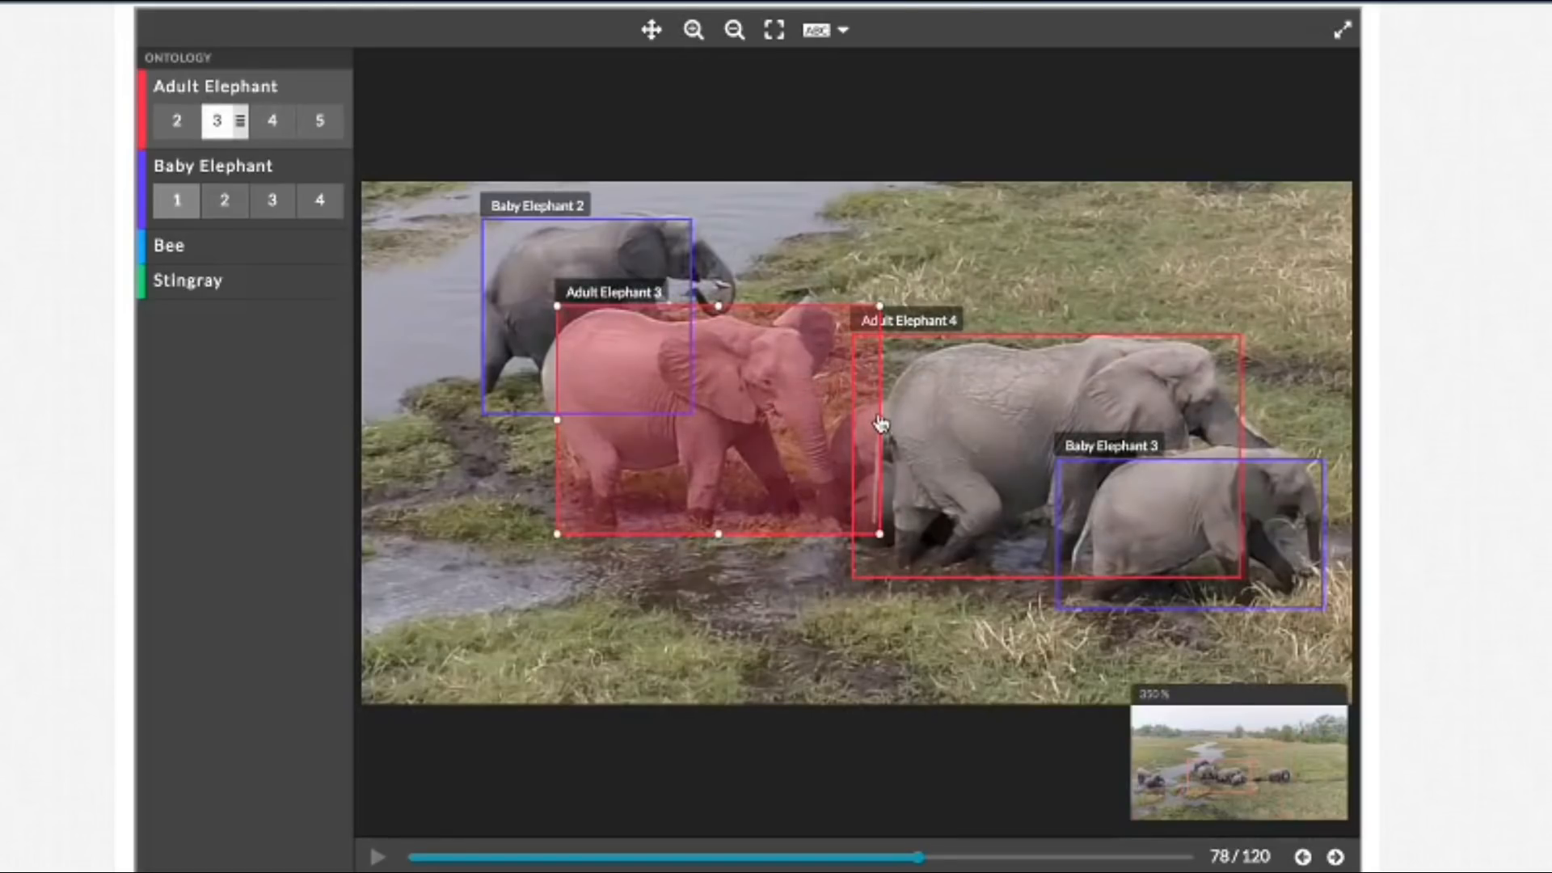
pyautogui.moveTo(883, 420); pyautogui.dragTo(841, 421)
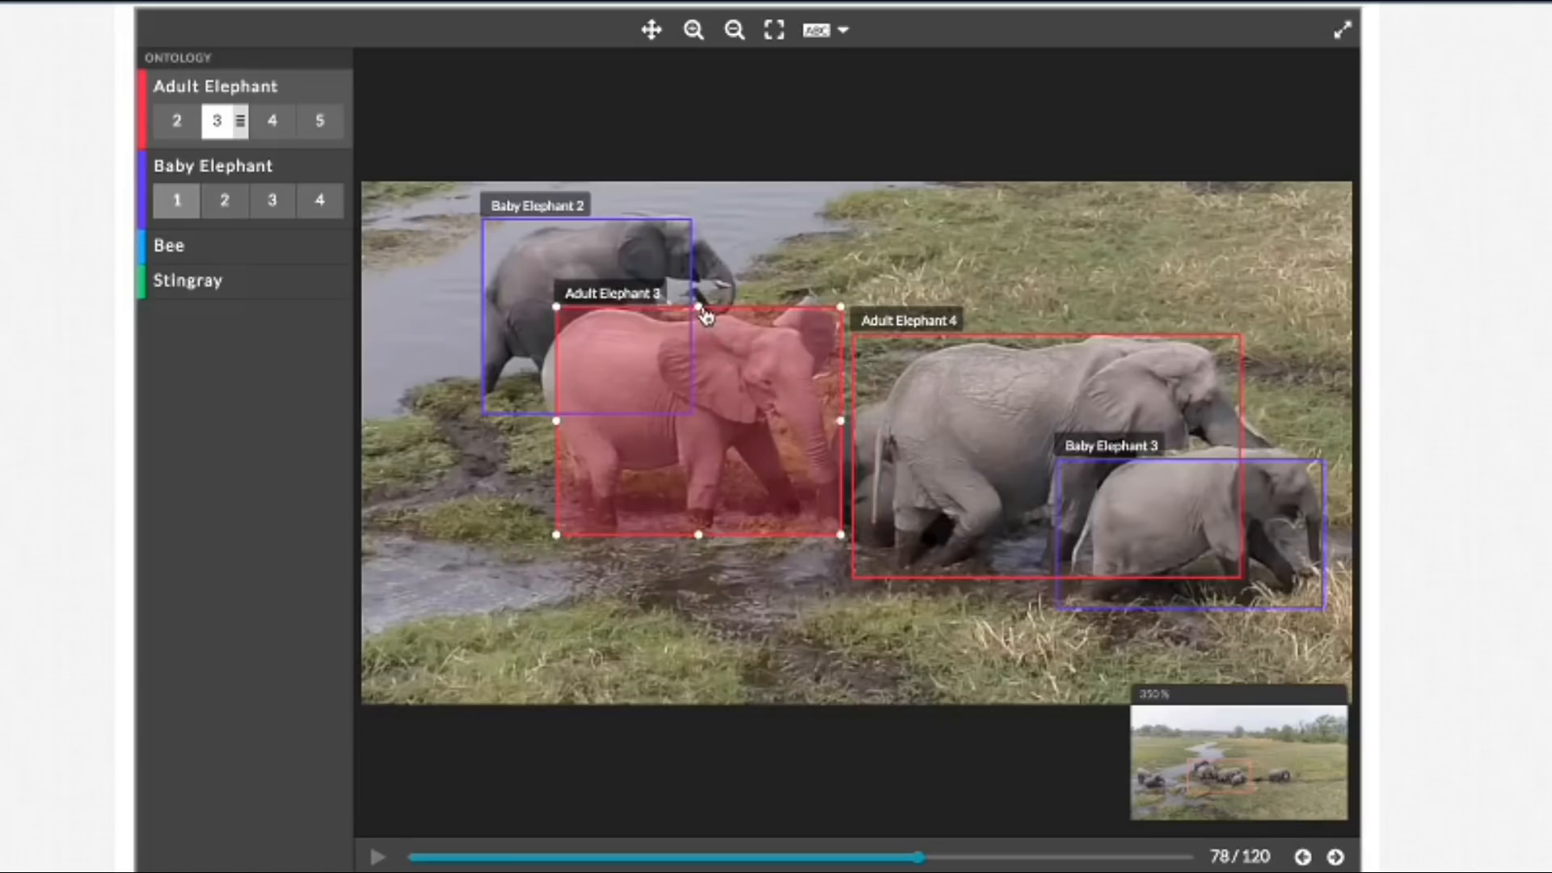
pyautogui.moveTo(702, 306); pyautogui.dragTo(700, 299)
pyautogui.moveTo(555, 419); pyautogui.dragTo(540, 418)
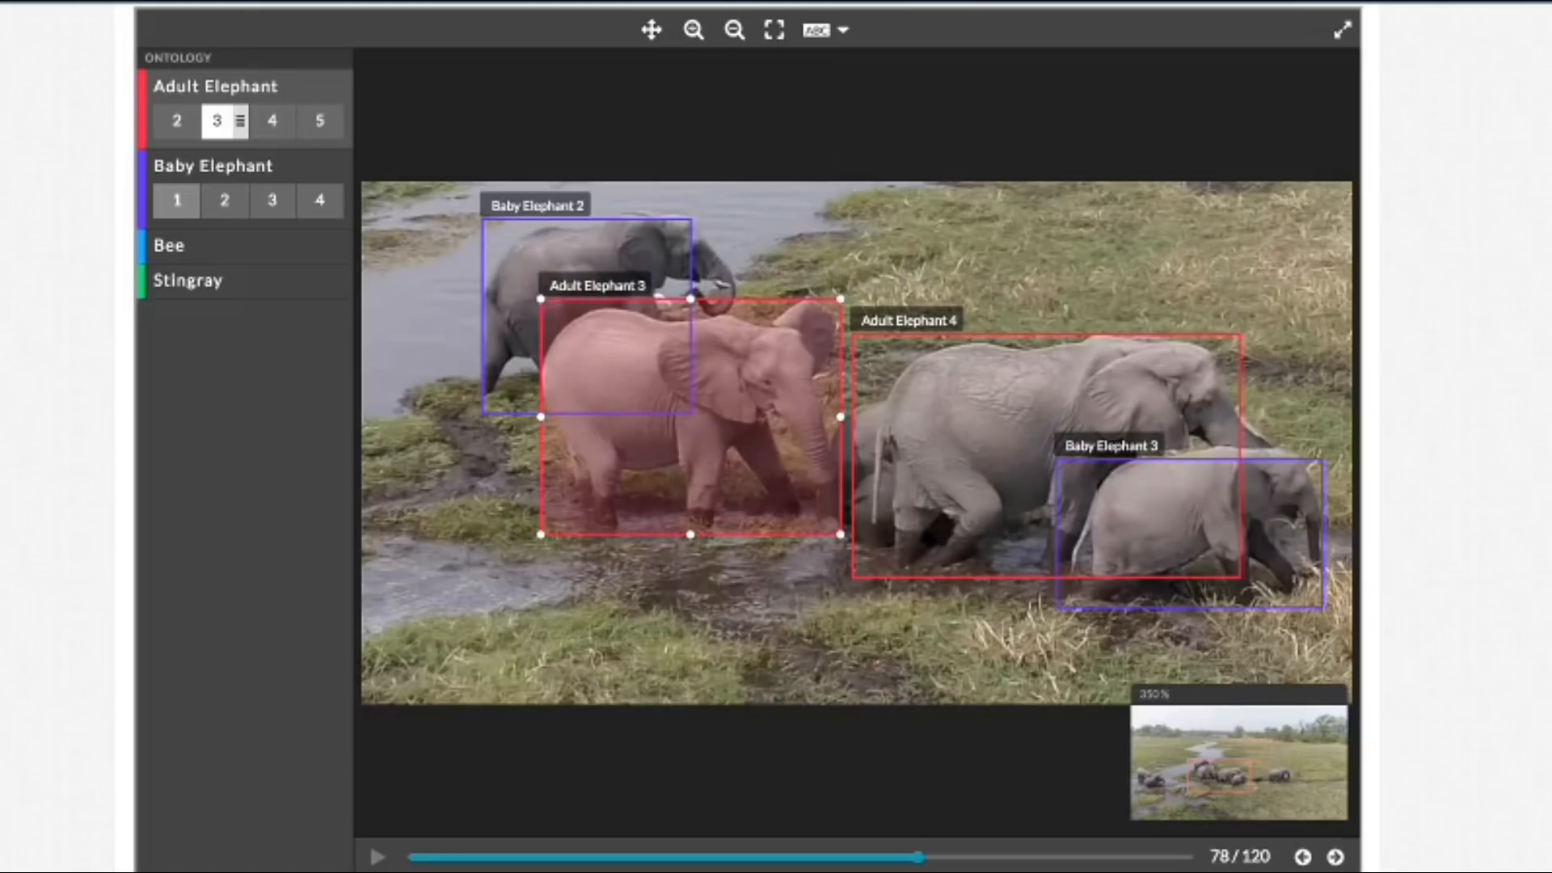
# Step: Advance to frame 79 and pull the Adult Elephant 4 box's left edge in to the elephant's rear
pyautogui.click(1335, 856)
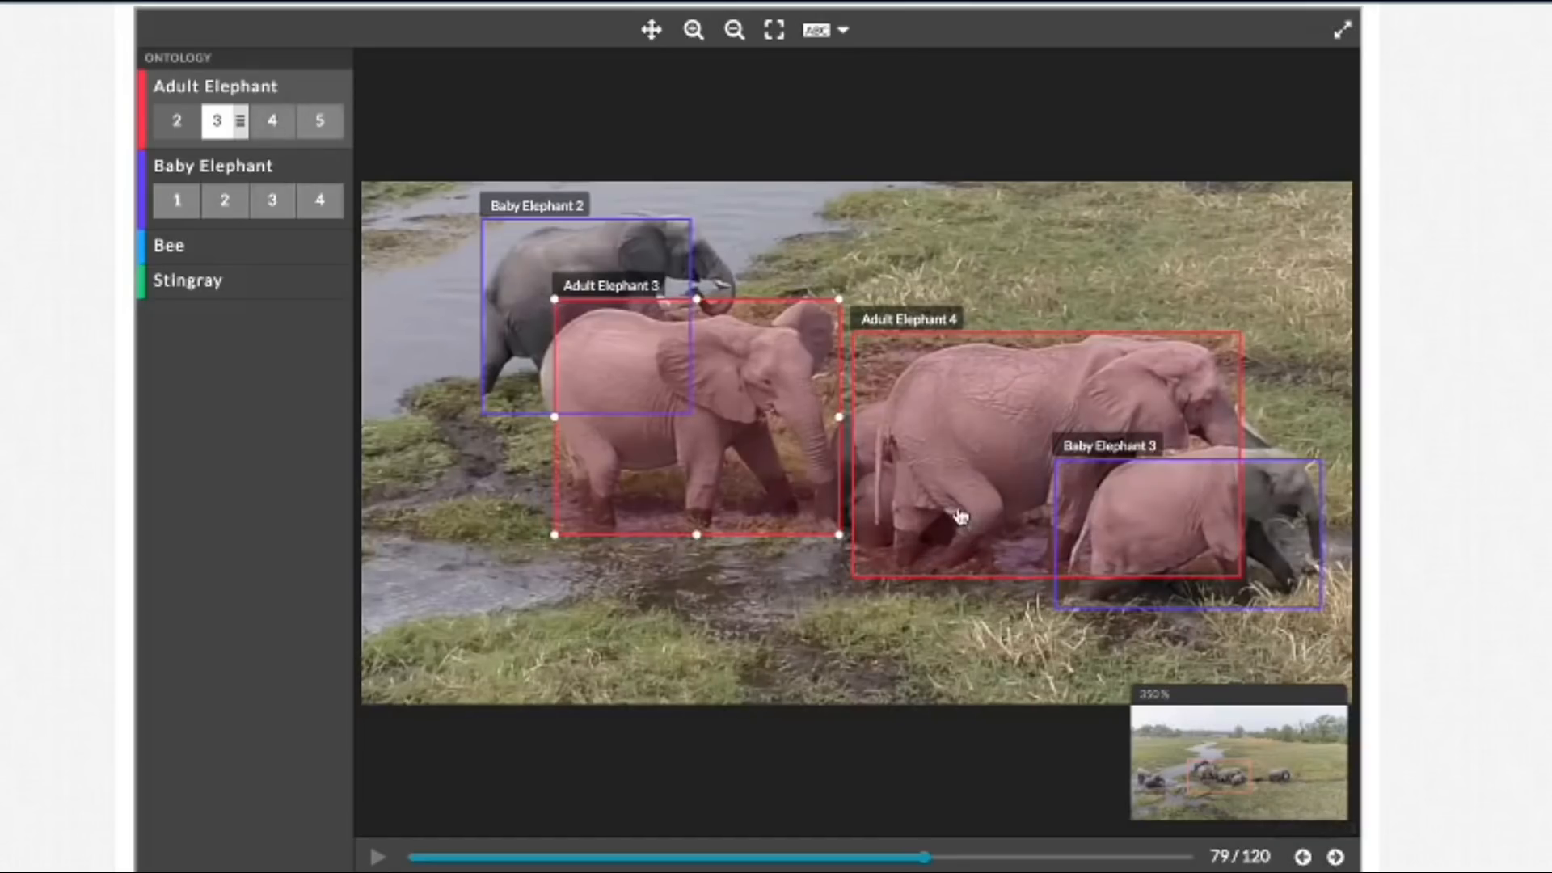
pyautogui.click(896, 451)
pyautogui.moveTo(854, 452); pyautogui.dragTo(875, 458)
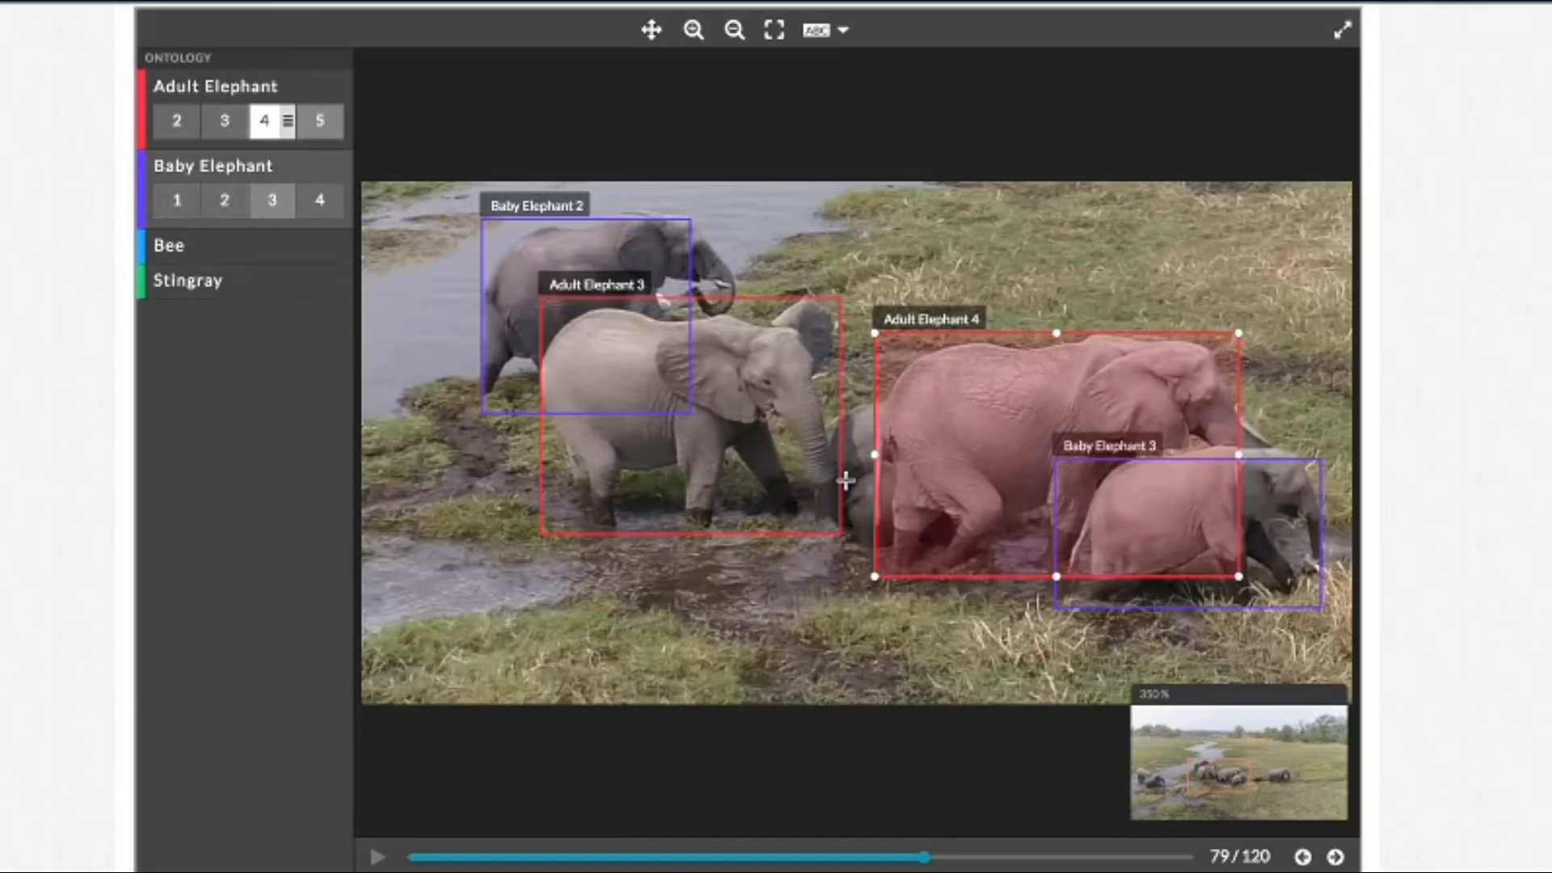
# Step: Draw two new Baby Elephant boxes around the two partly hidden calves between Adult Elephant 3 and Adult Elephant 4 in frame 79
pyautogui.moveTo(848, 479); pyautogui.dragTo(897, 549)
pyautogui.moveTo(901, 472); pyautogui.dragTo(905, 465)
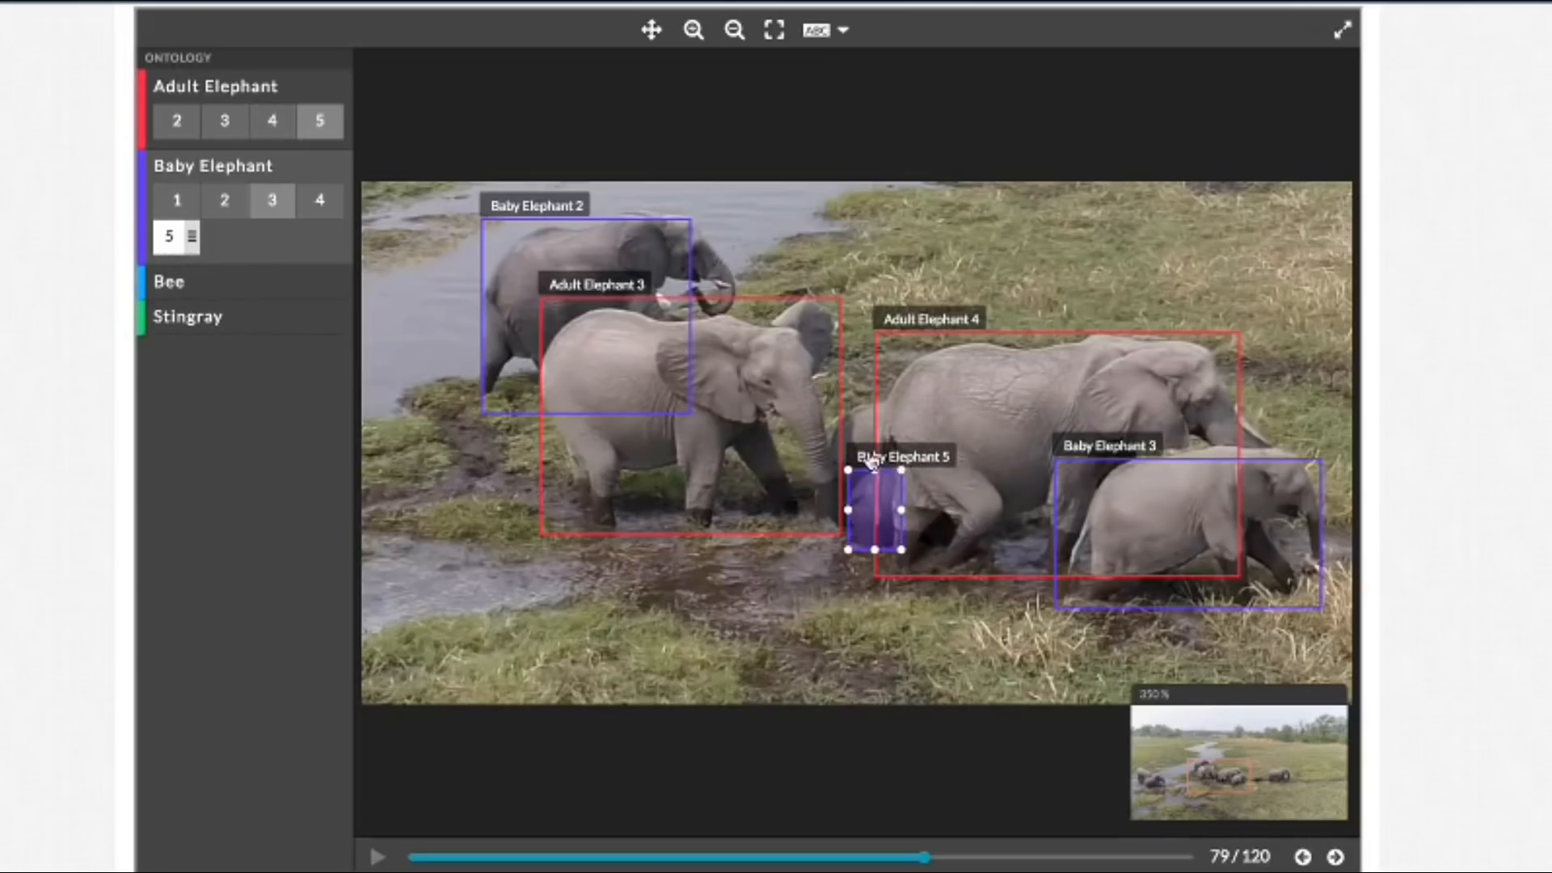
pyautogui.moveTo(779, 595); pyautogui.dragTo(853, 652)
pyautogui.moveTo(864, 462); pyautogui.dragTo(858, 415)
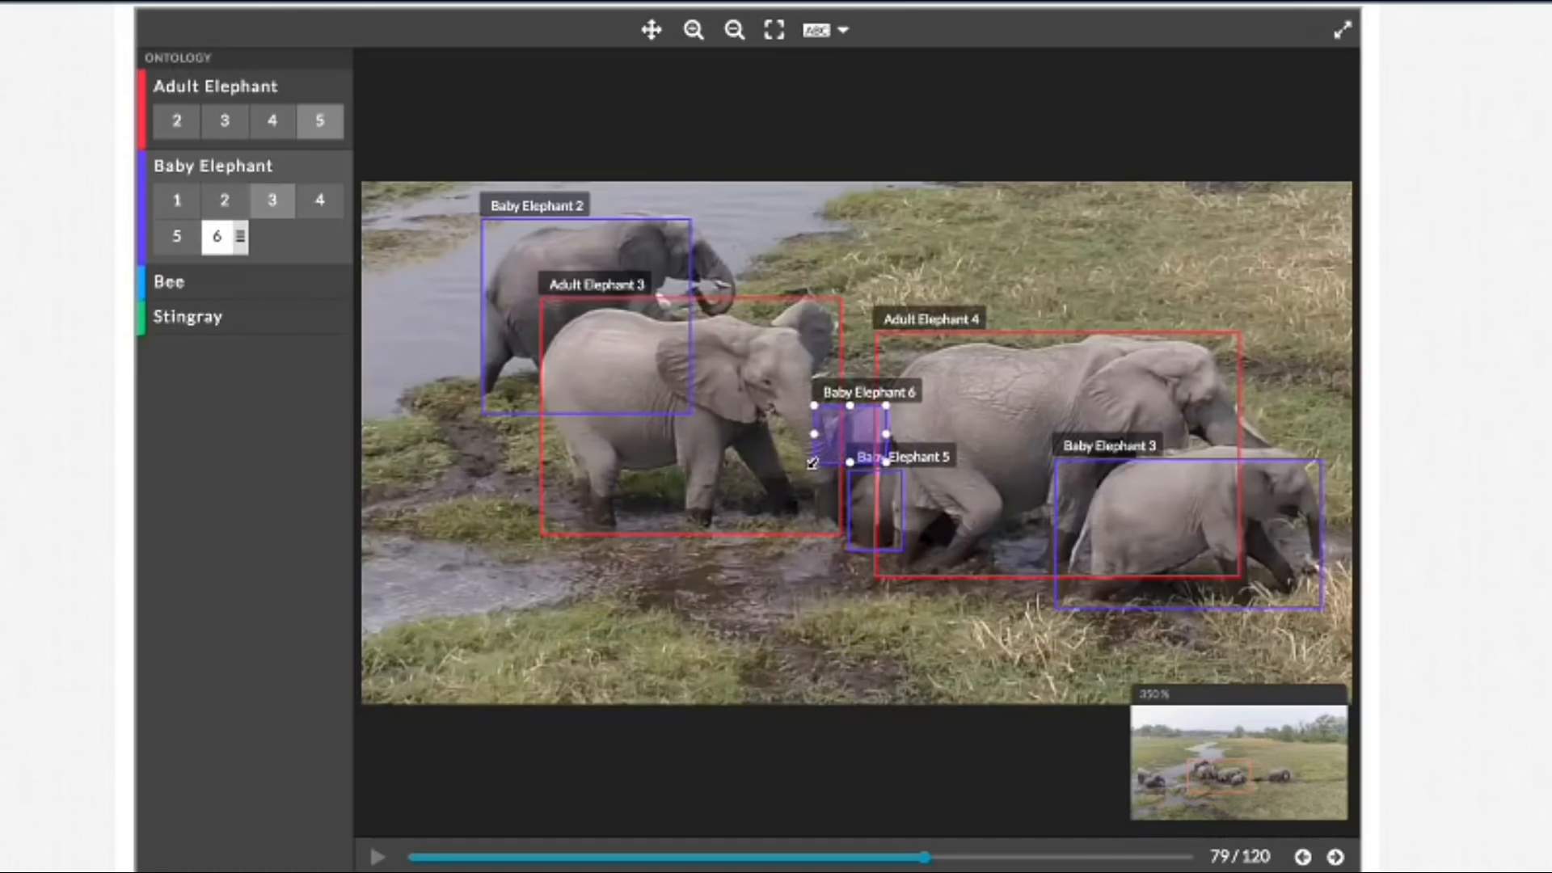
pyautogui.moveTo(812, 464); pyautogui.dragTo(827, 519)
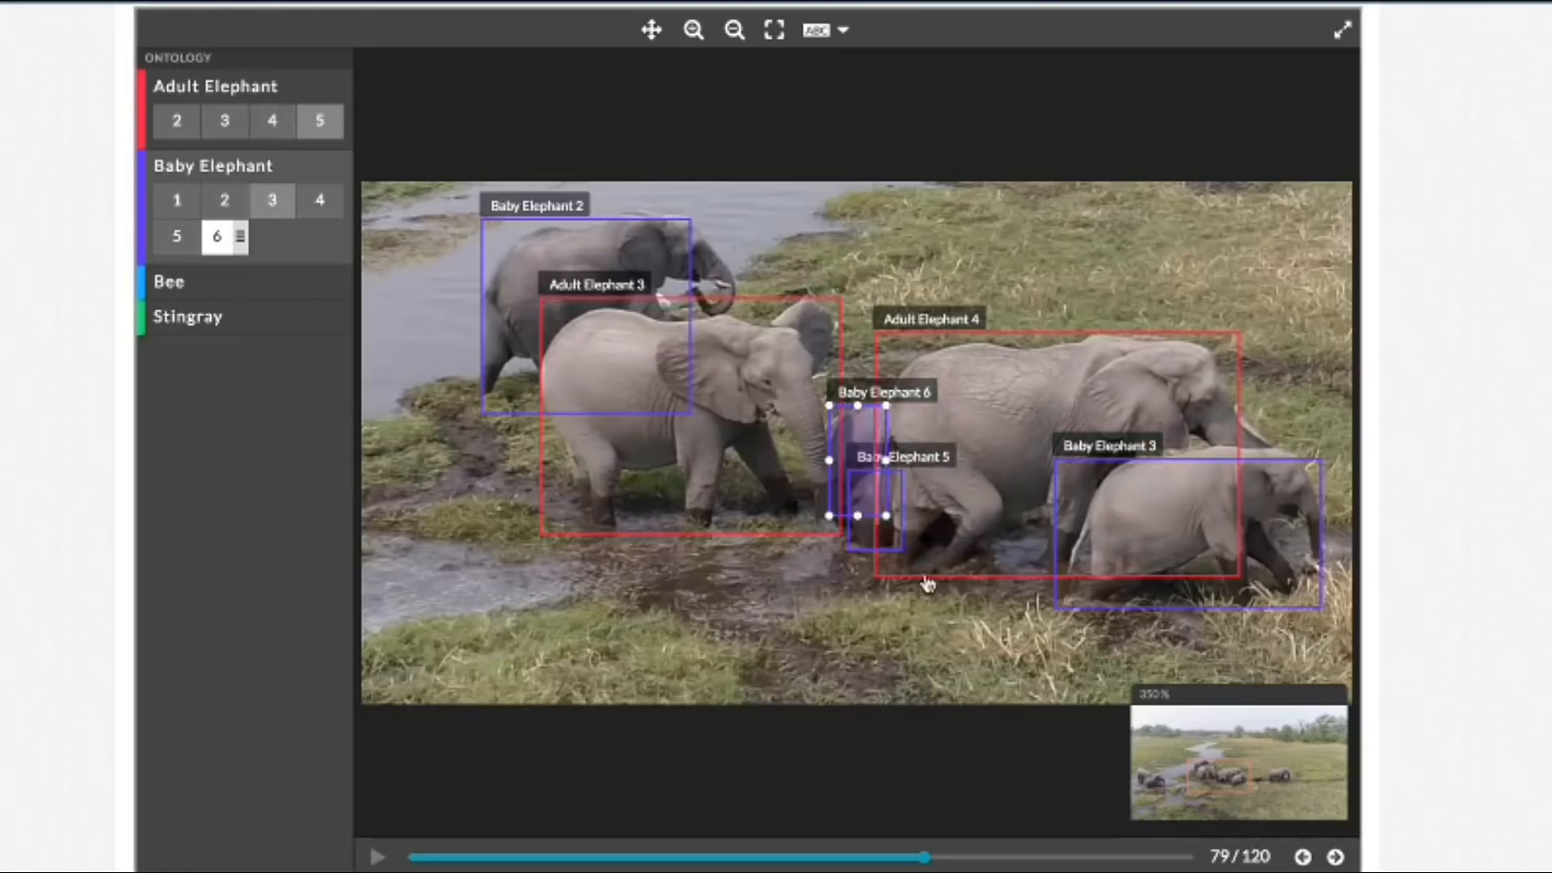
# Step: Pull the Baby Elephant 5 box's right edge in slightly against the calf in frame 79
pyautogui.click(899, 534)
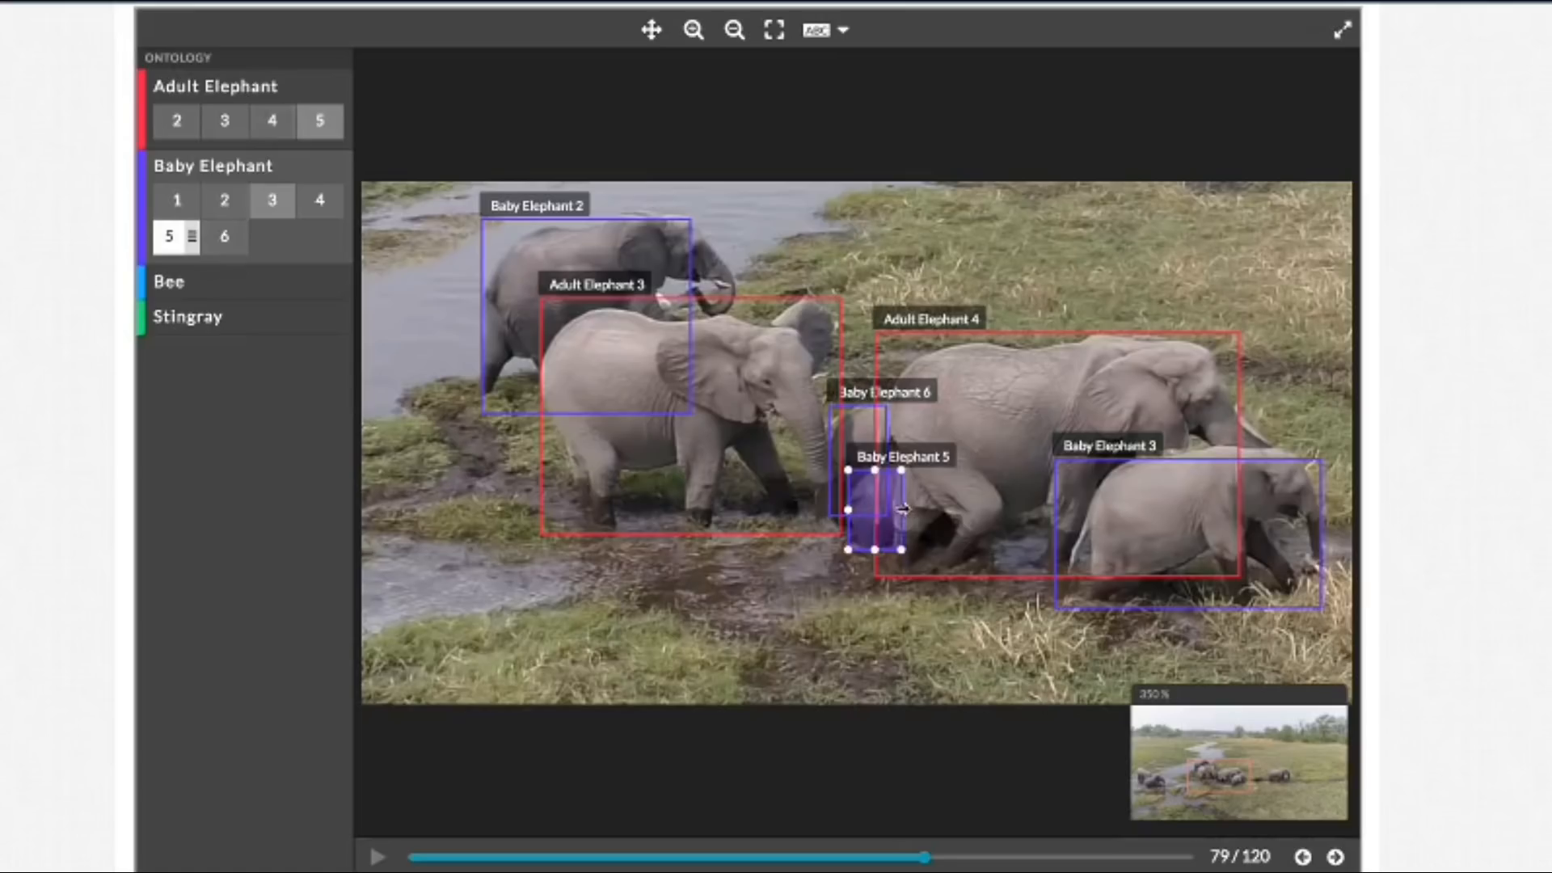
pyautogui.moveTo(904, 507); pyautogui.dragTo(901, 507)
pyautogui.click(740, 38)
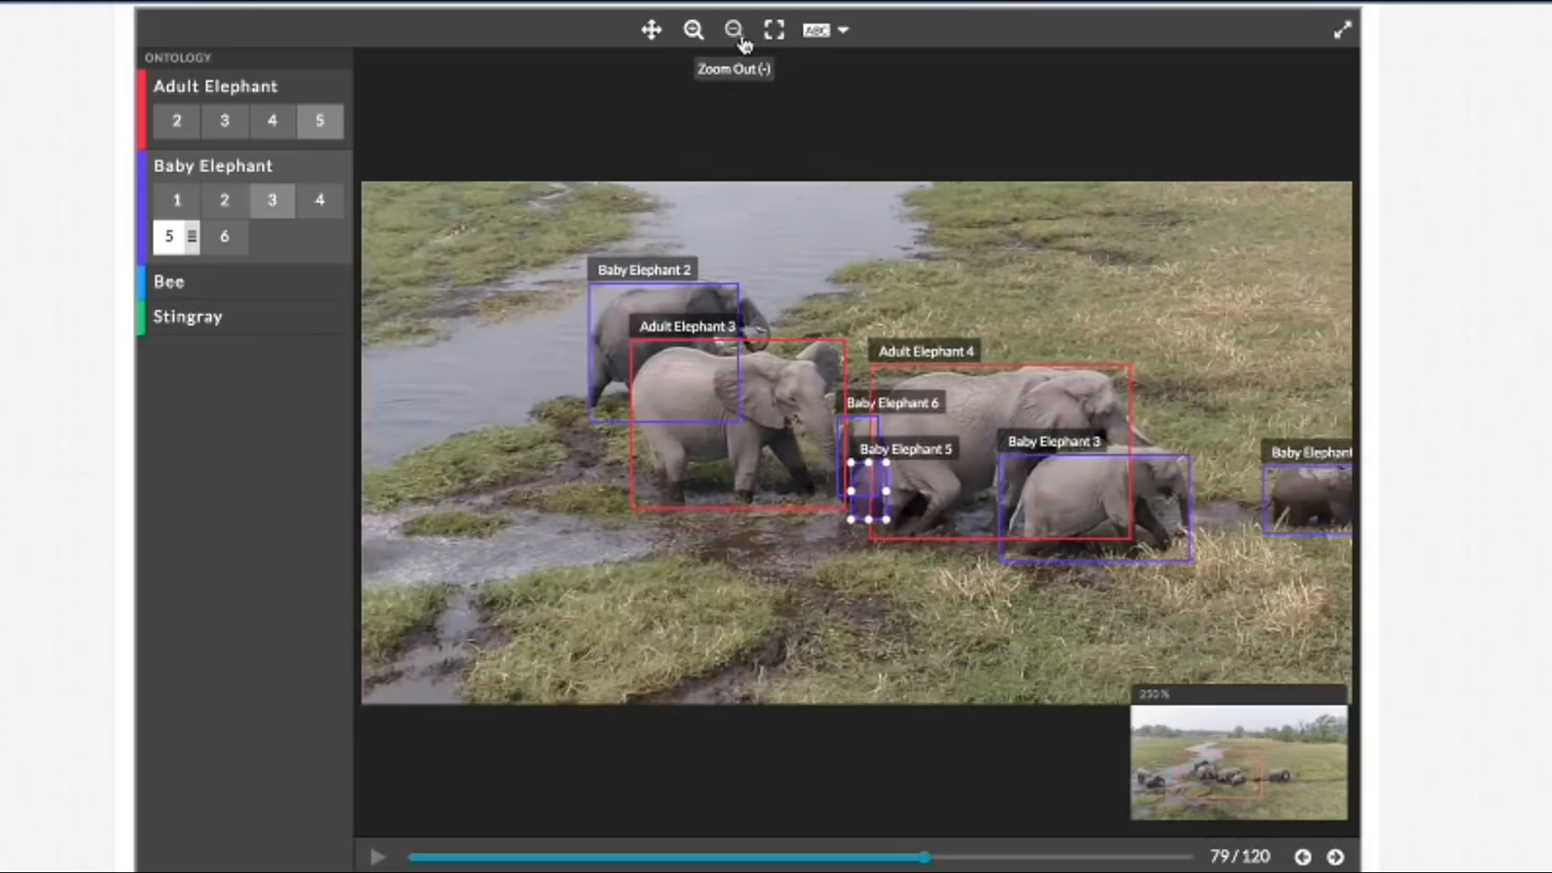
pyautogui.click(741, 41)
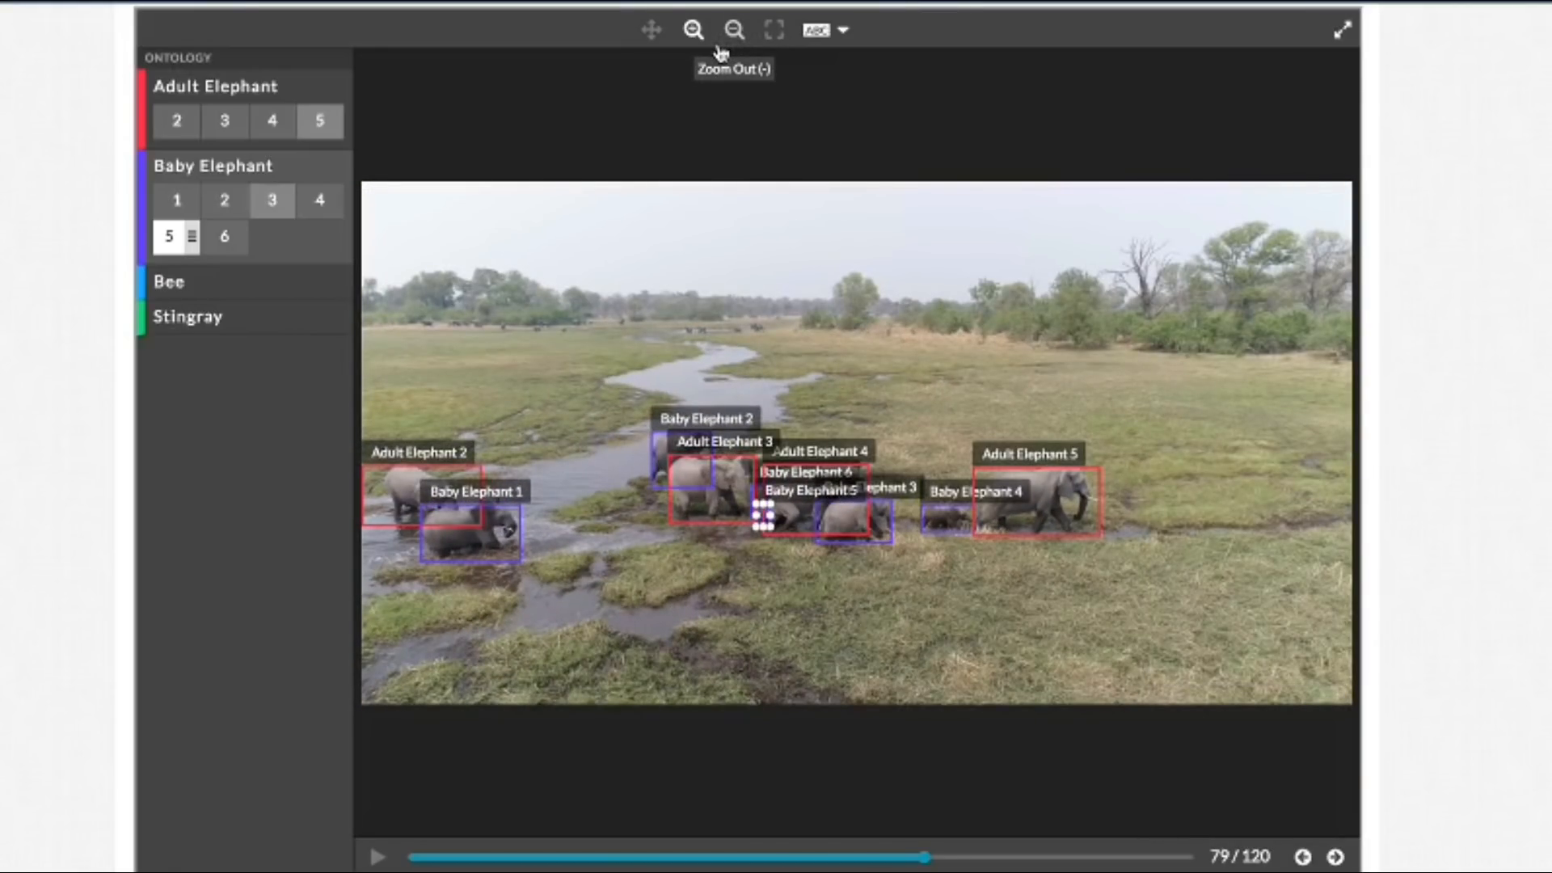
pyautogui.click(693, 39)
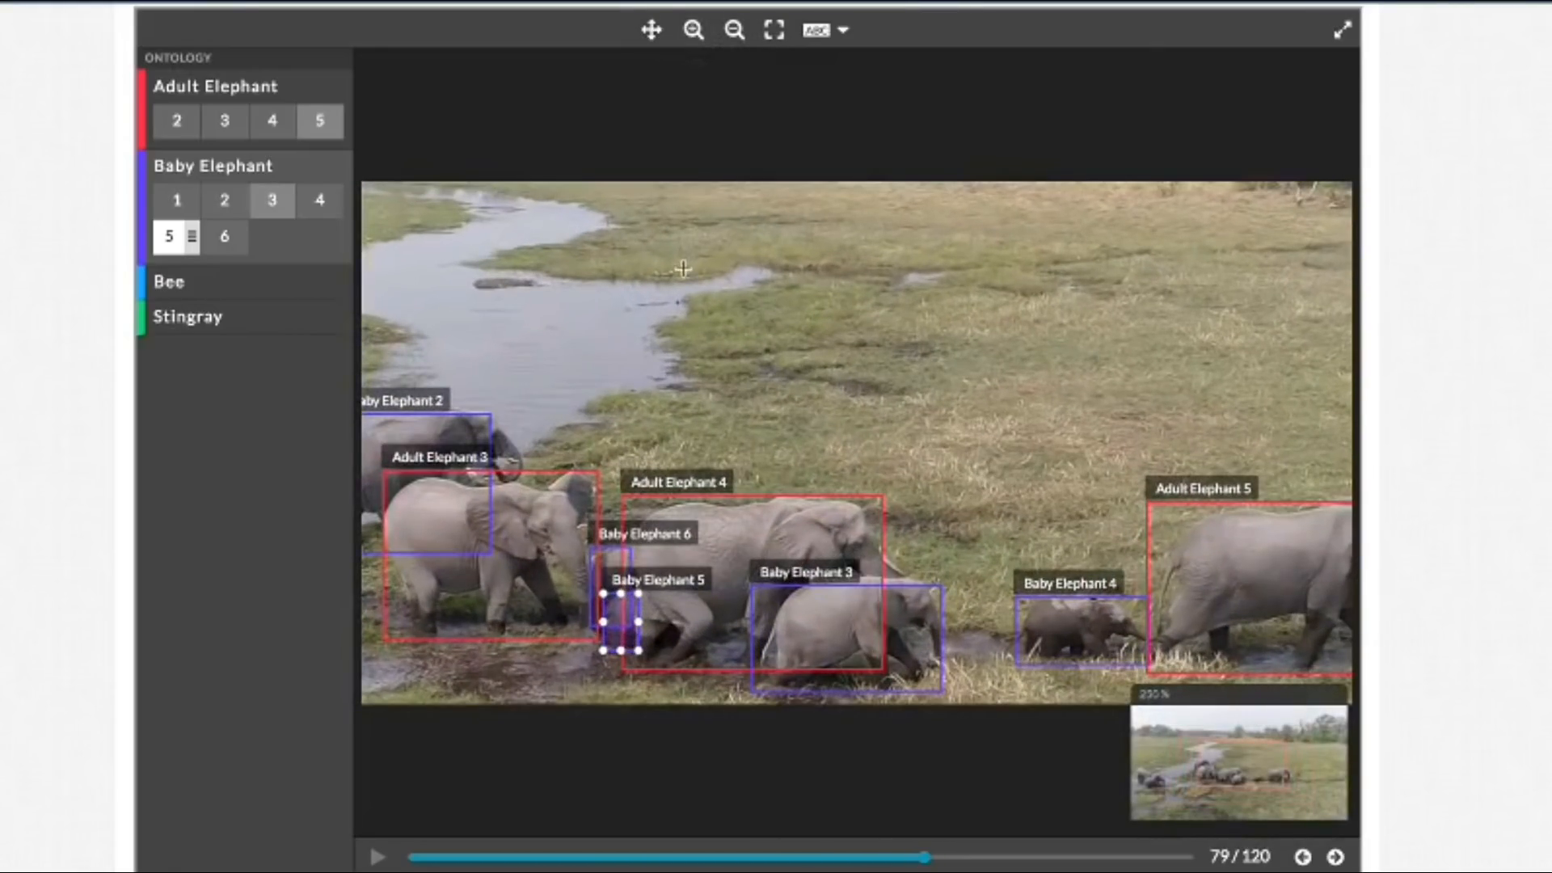
# Step: Advance to frame 84 and refit the Baby Elephant 5 box by extending its left edge and pulling its right edge in
pyautogui.click(653, 30)
pyautogui.moveTo(667, 259); pyautogui.dragTo(796, 170)
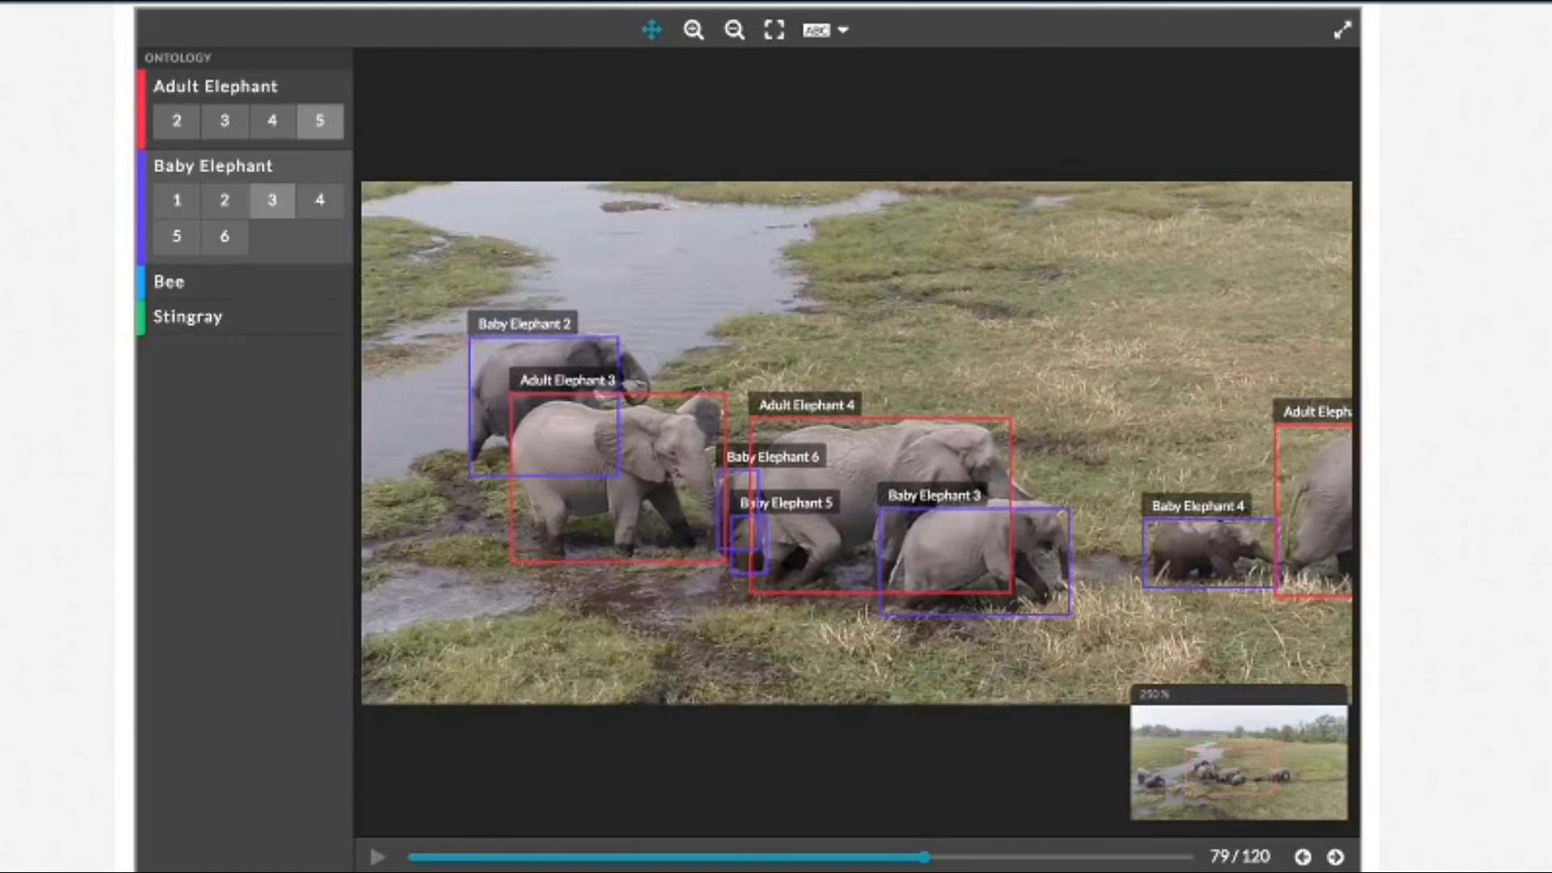
pyautogui.click(1336, 858)
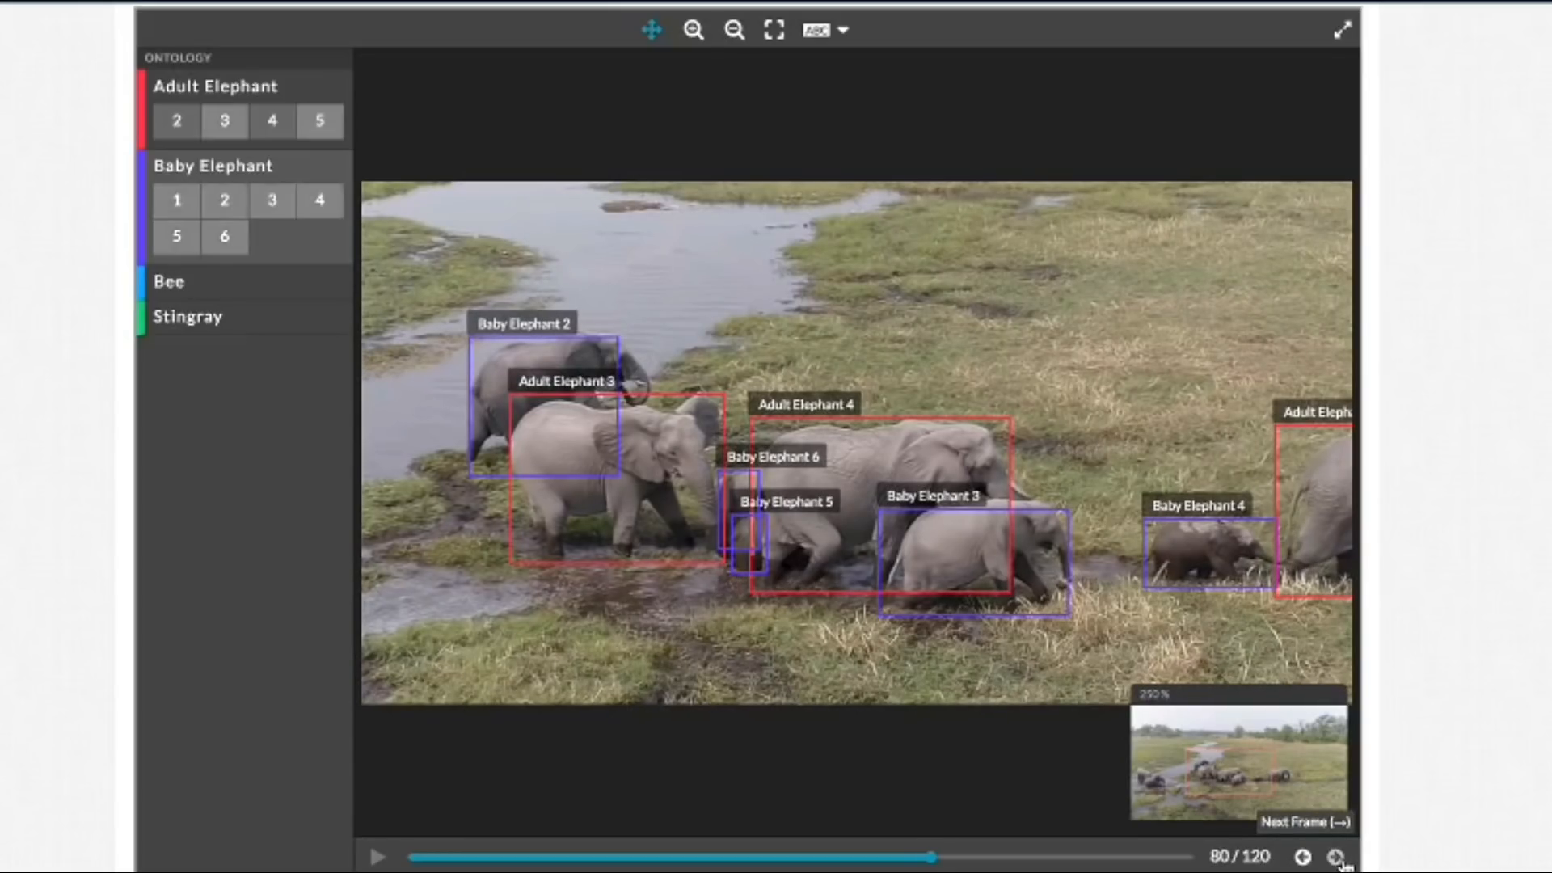
pyautogui.click(1337, 858)
pyautogui.click(1336, 858)
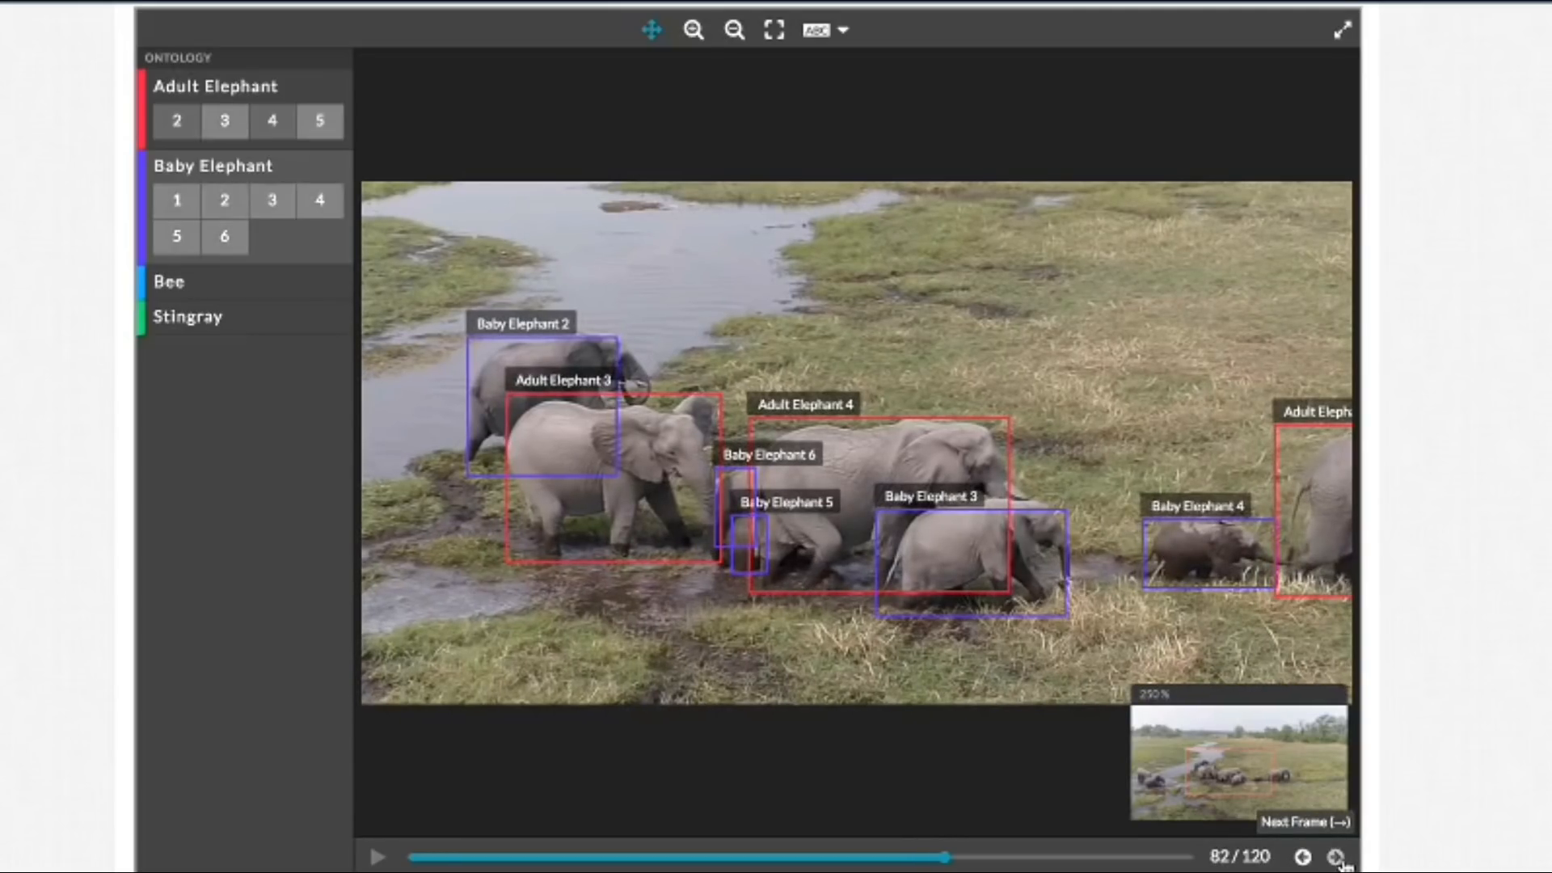
pyautogui.click(1336, 857)
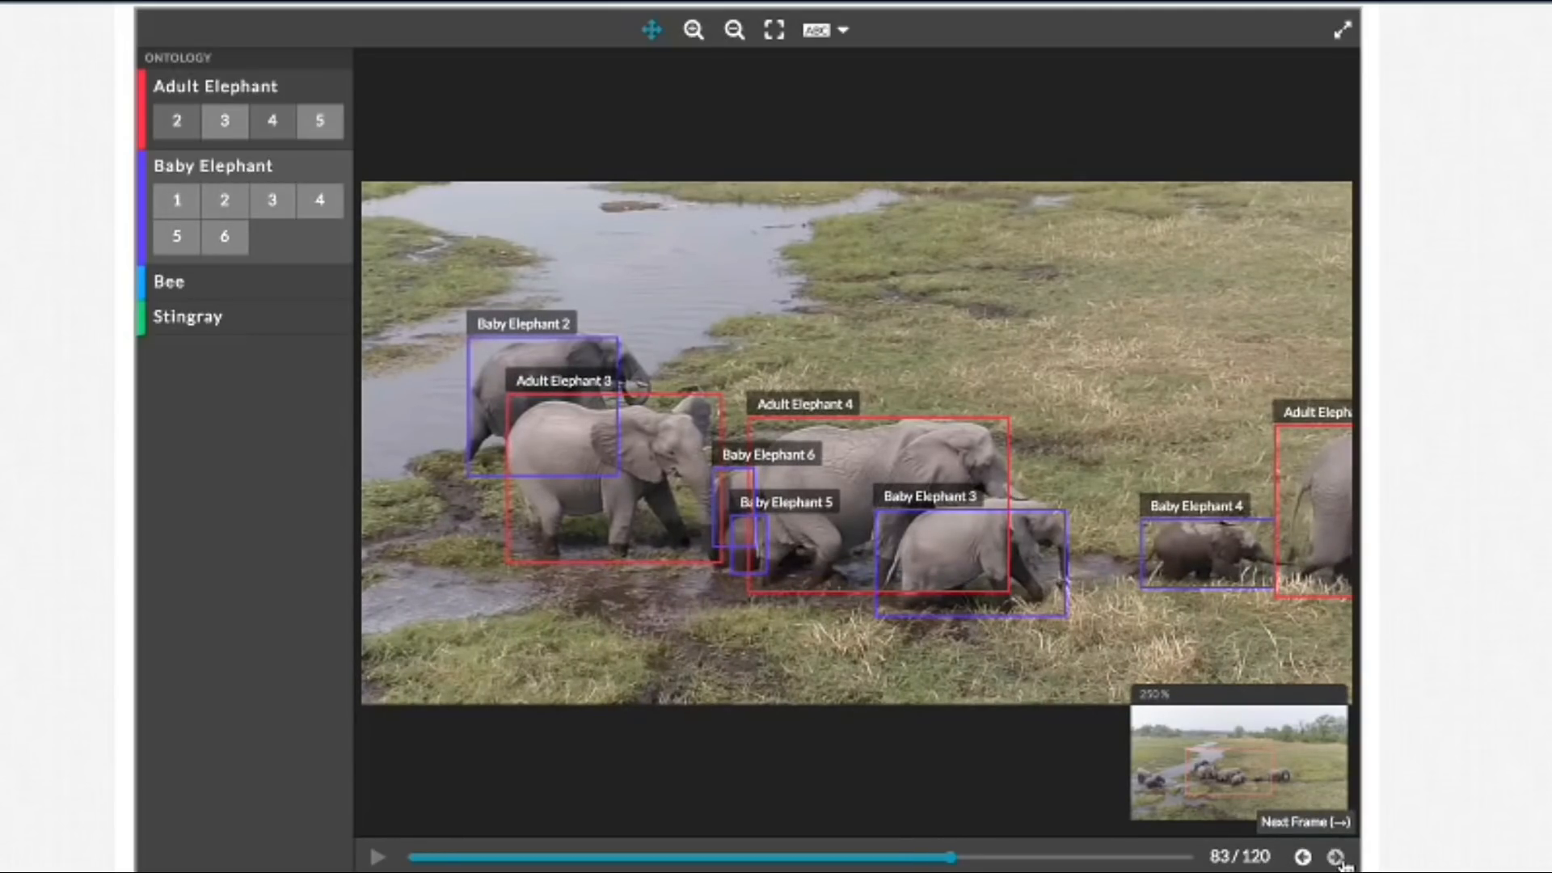
pyautogui.click(1336, 857)
pyautogui.click(740, 553)
pyautogui.moveTo(729, 543); pyautogui.dragTo(721, 543)
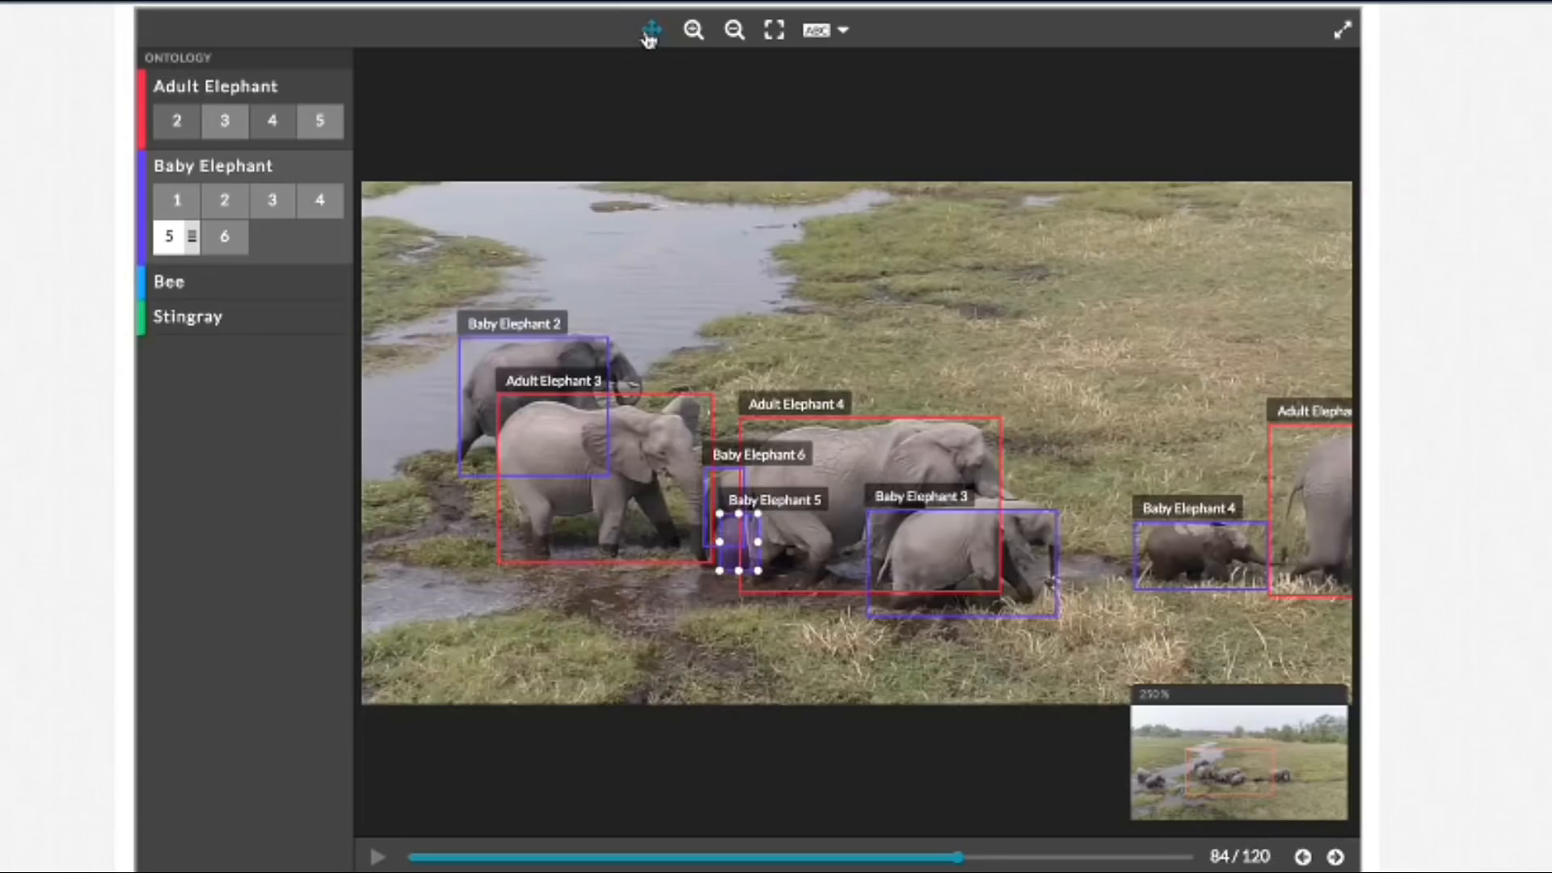
pyautogui.moveTo(719, 541); pyautogui.dragTo(753, 544)
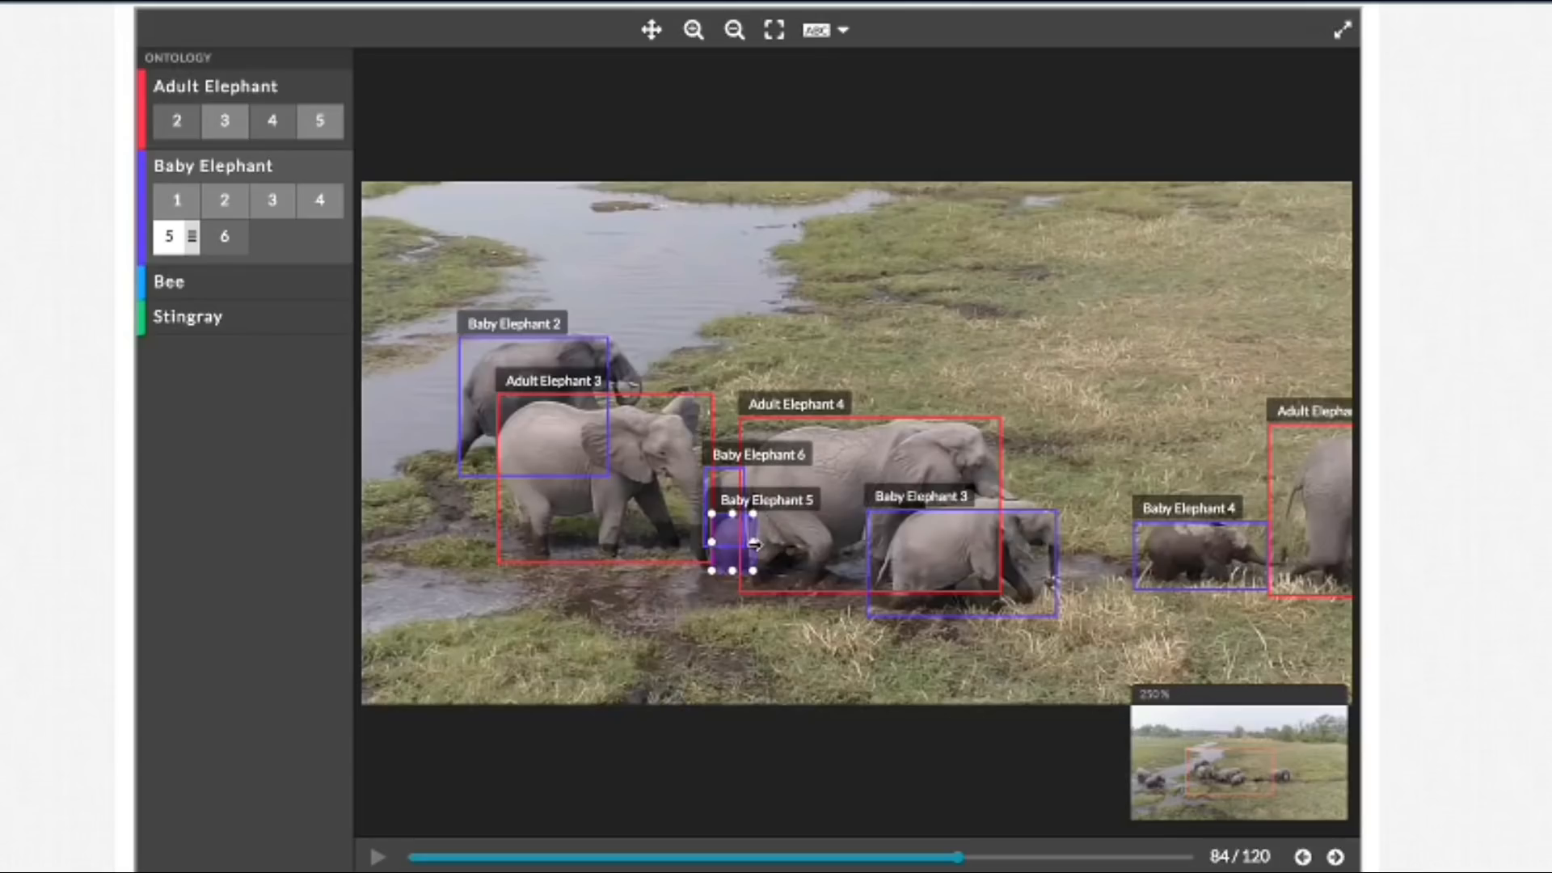
# Step: With all labels hidden, extend the Baby Elephant 2 box's right edge over the trunk and raise the Baby Elephant 3 box's top edge in frame 84
pyautogui.click(841, 31)
pyautogui.click(816, 166)
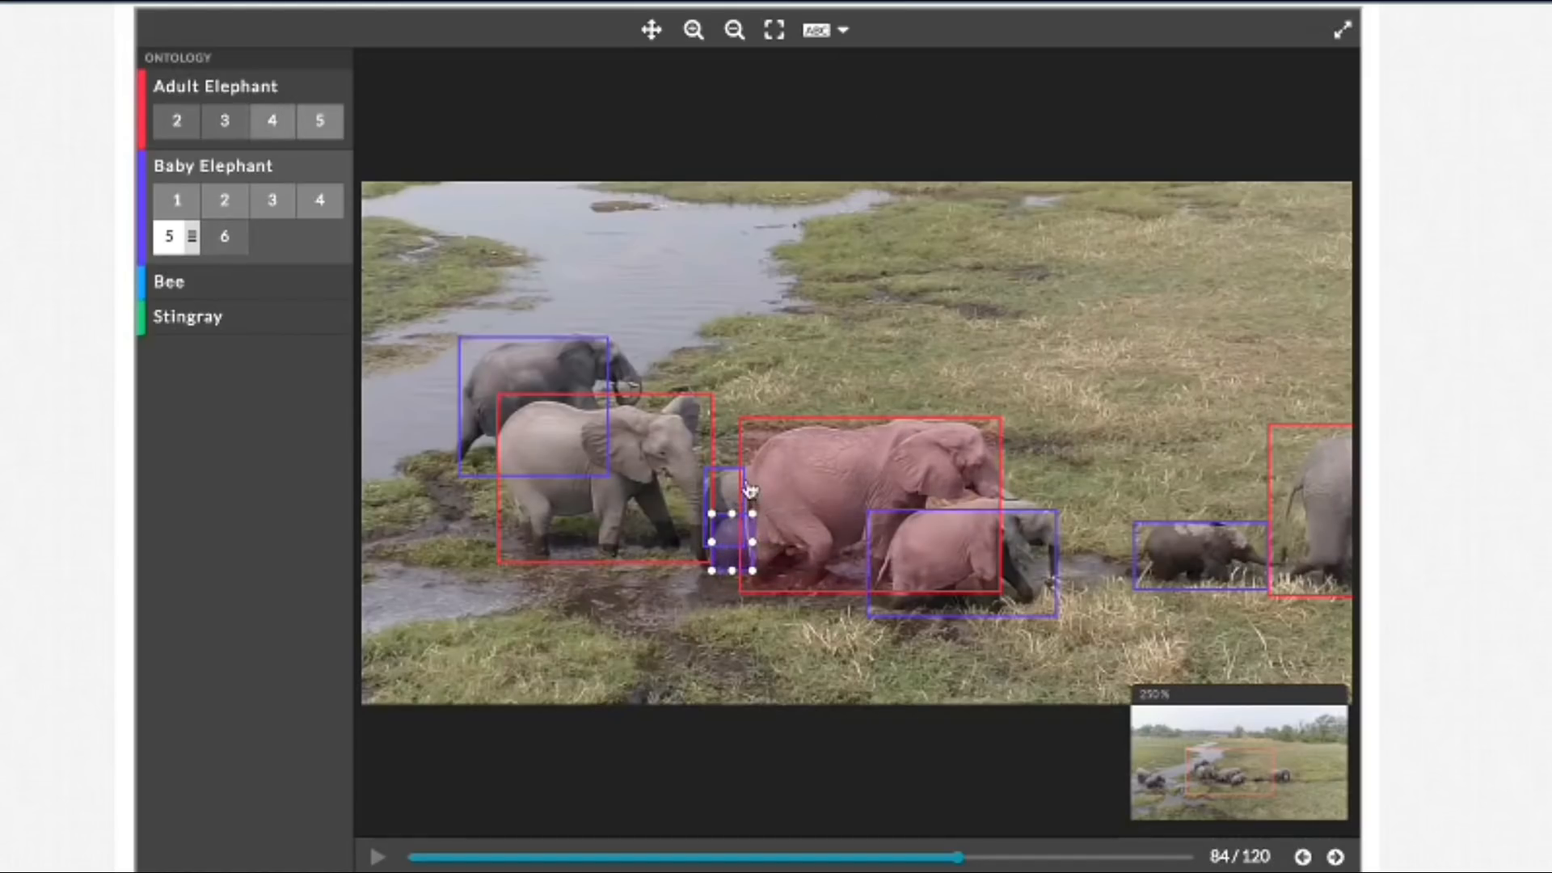
pyautogui.click(579, 359)
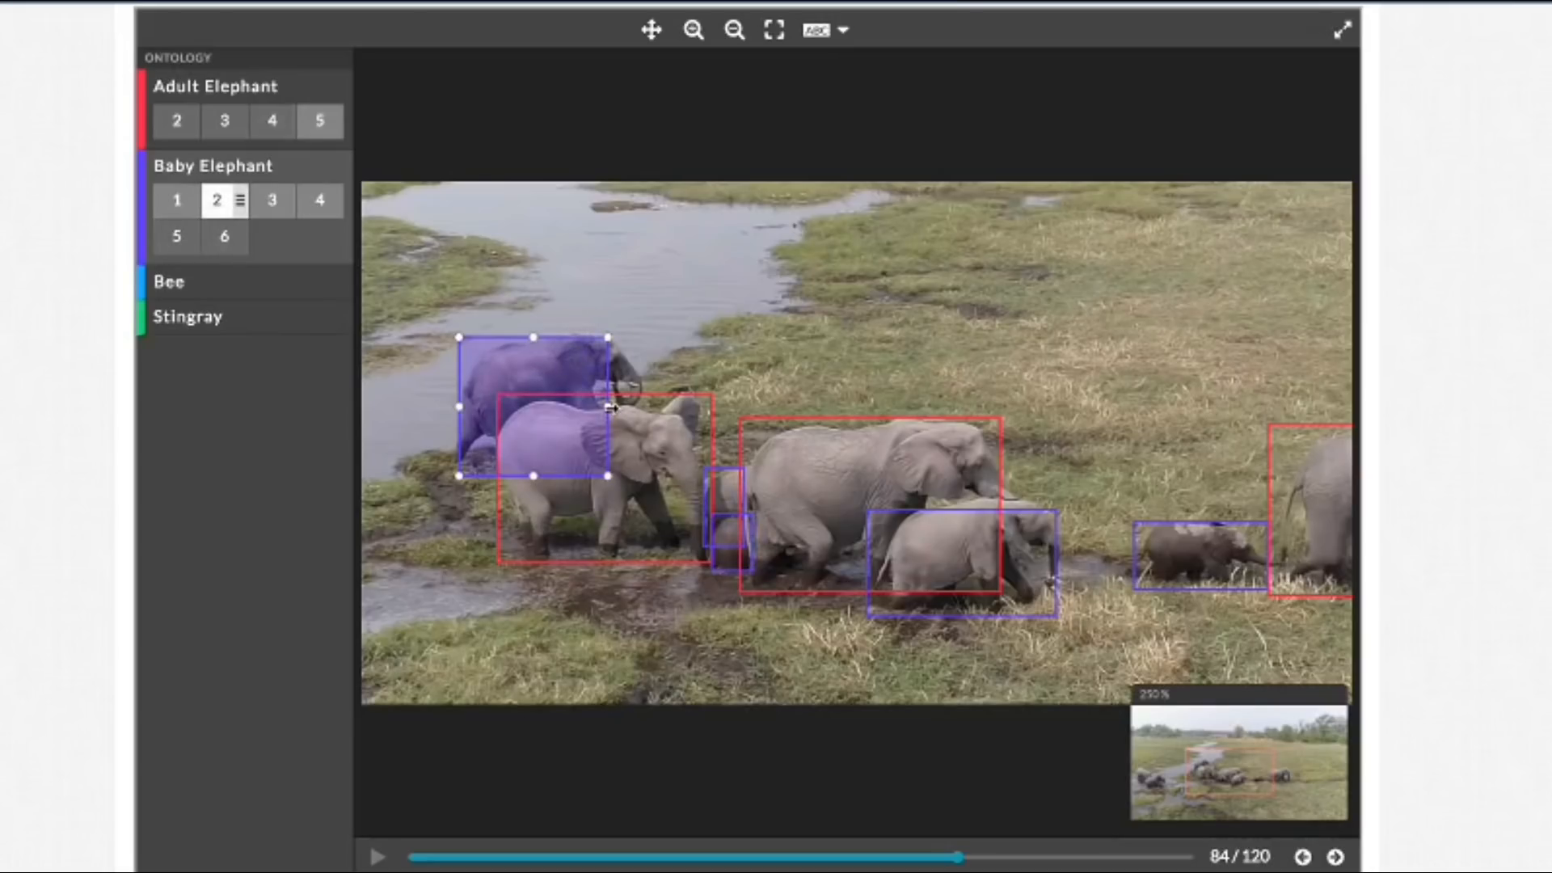
pyautogui.moveTo(608, 407); pyautogui.dragTo(644, 407)
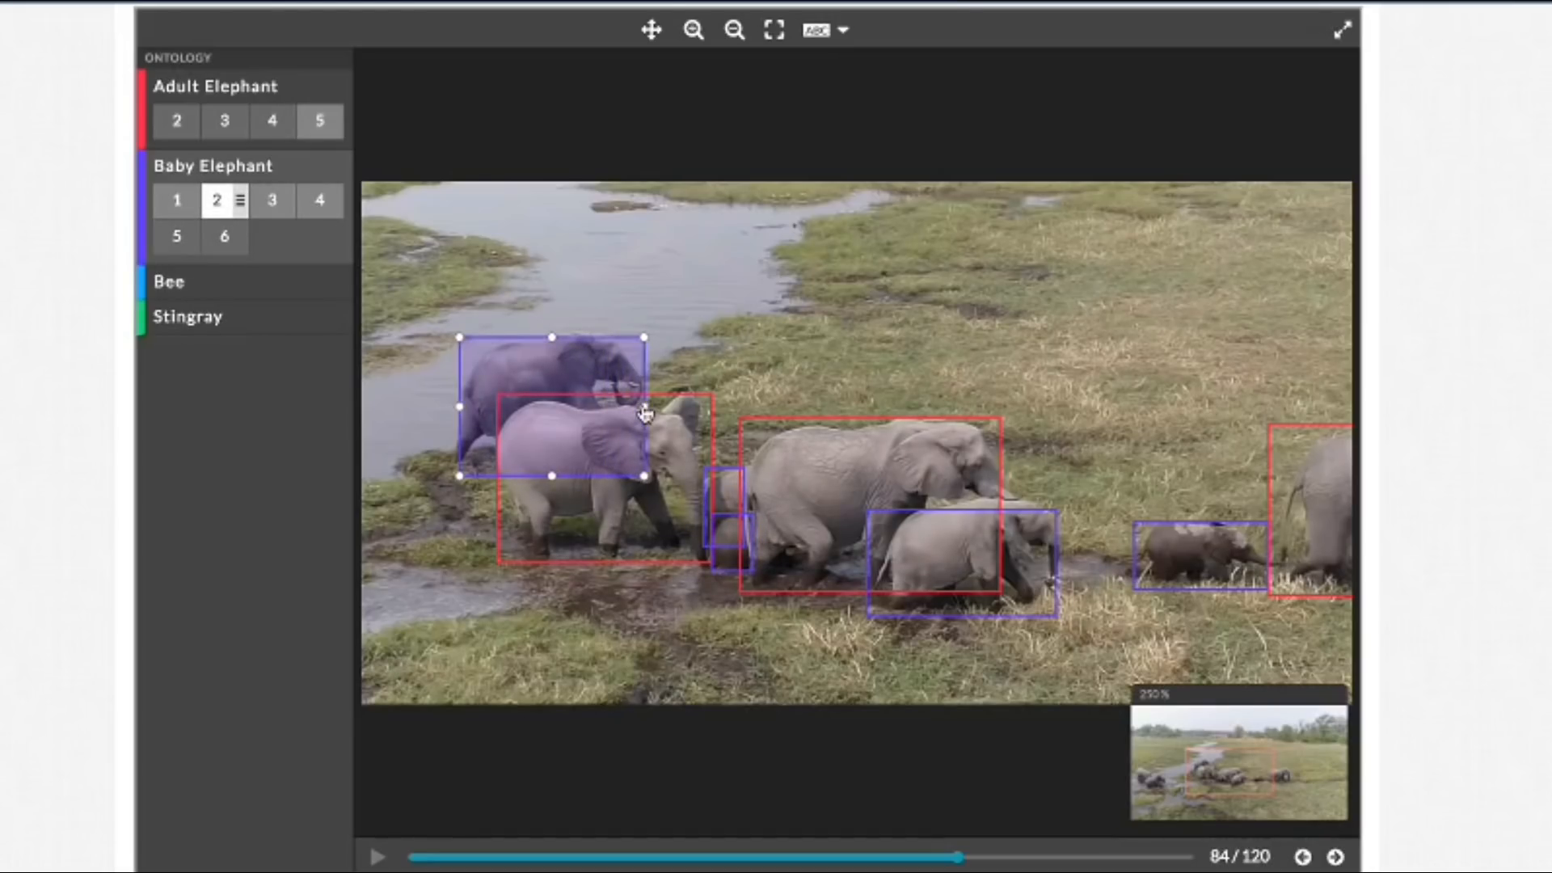
pyautogui.click(1047, 521)
pyautogui.moveTo(960, 510); pyautogui.dragTo(960, 500)
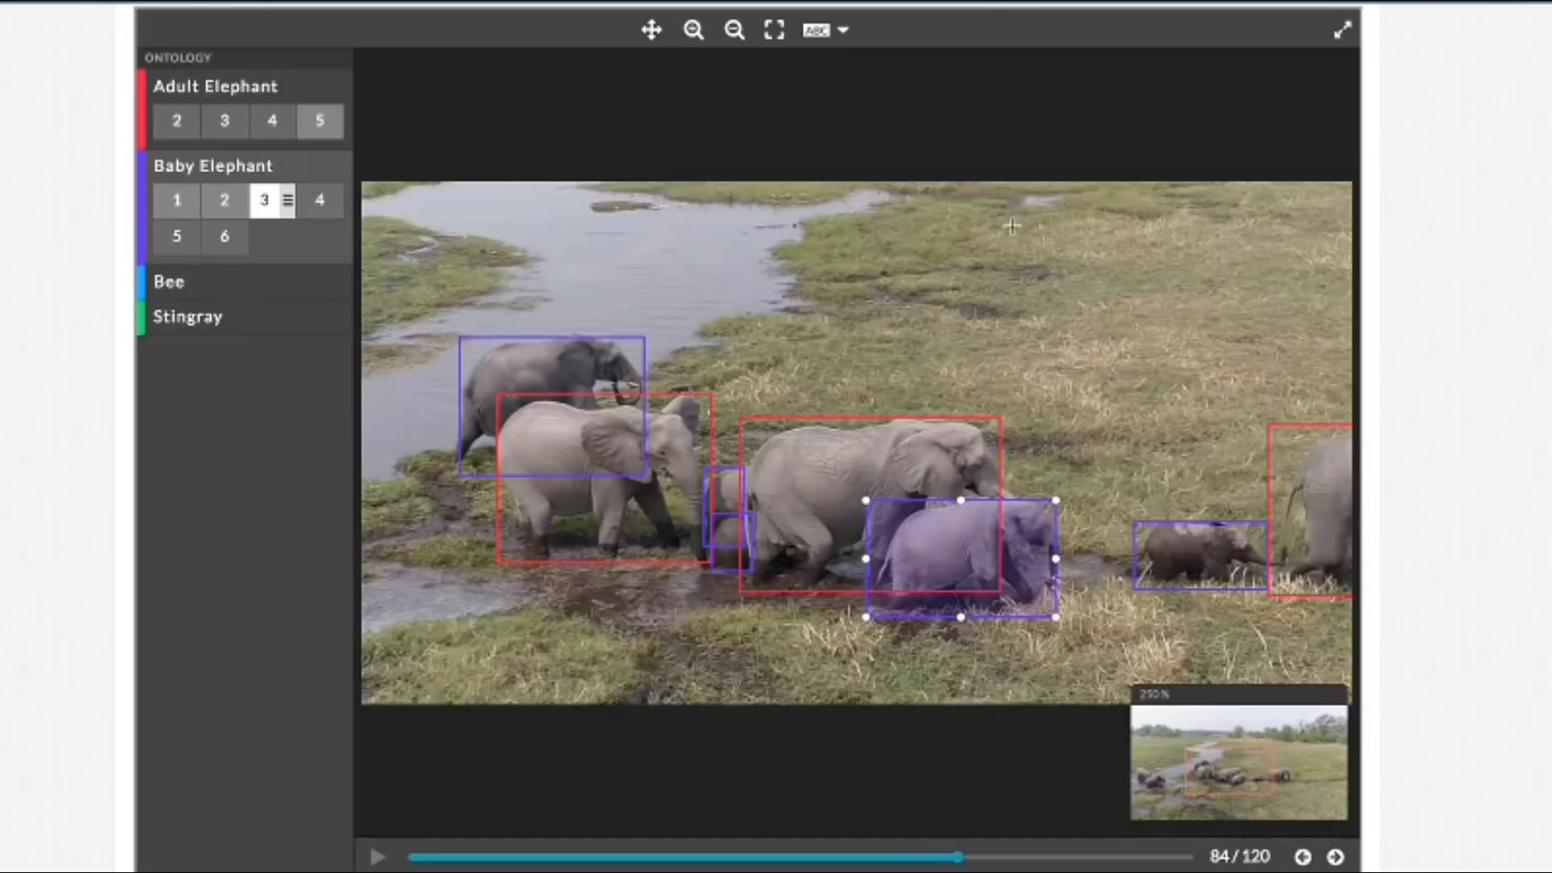
# Step: Raise the Baby Elephant 1 box's top edge above the raised ear in frame 84
pyautogui.click(651, 30)
pyautogui.moveTo(1042, 315); pyautogui.dragTo(1160, 376)
pyautogui.moveTo(614, 441); pyautogui.dragTo(987, 288)
pyautogui.moveTo(857, 320); pyautogui.dragTo(1077, 261)
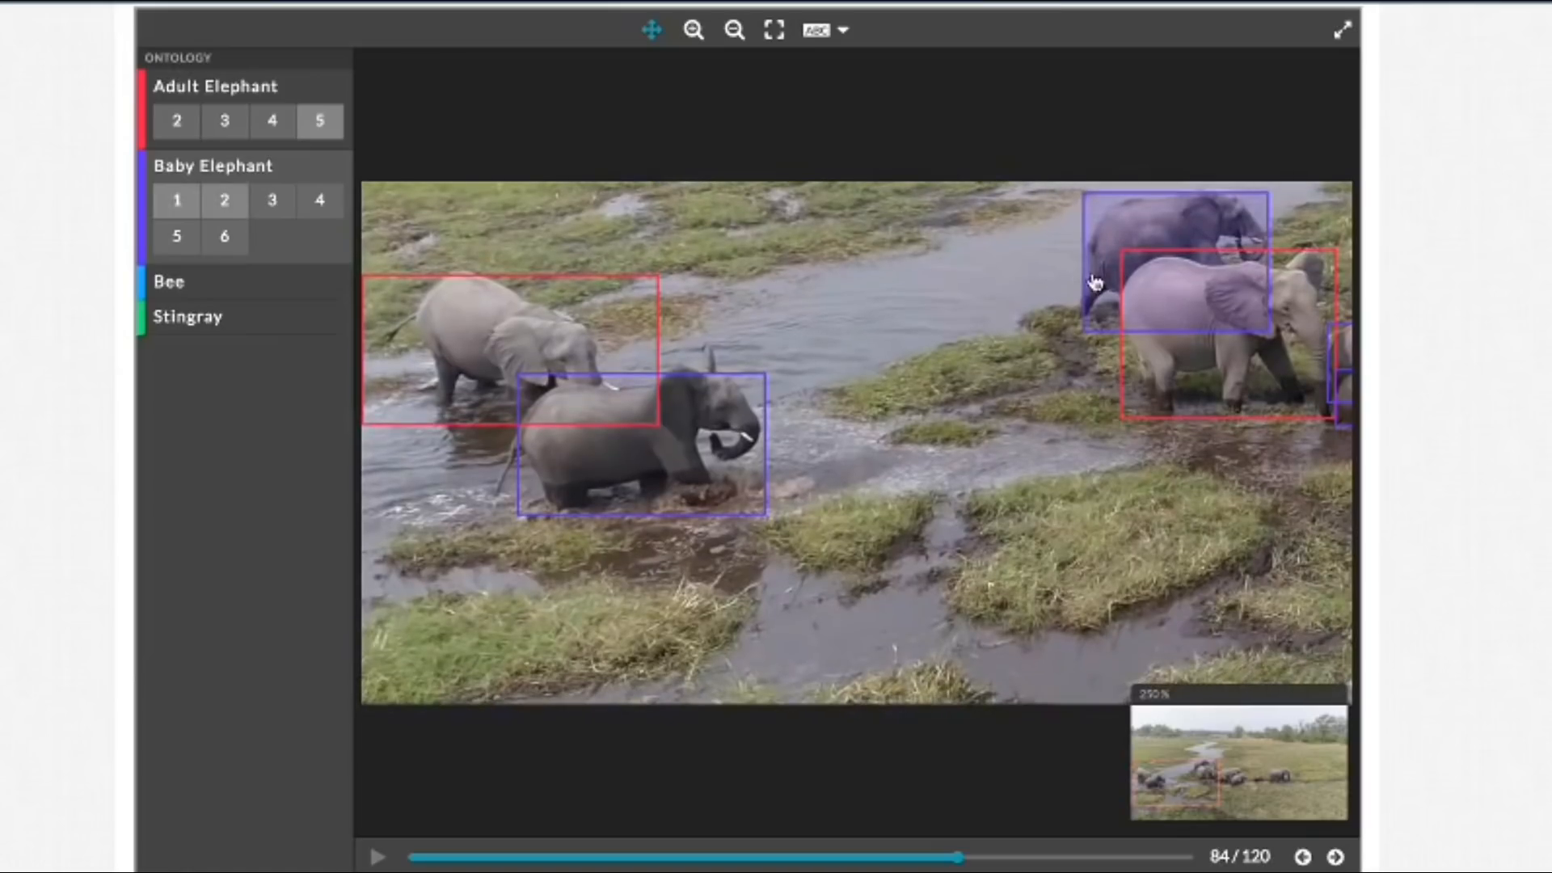
pyautogui.click(653, 30)
pyautogui.click(727, 423)
pyautogui.moveTo(636, 374); pyautogui.dragTo(641, 343)
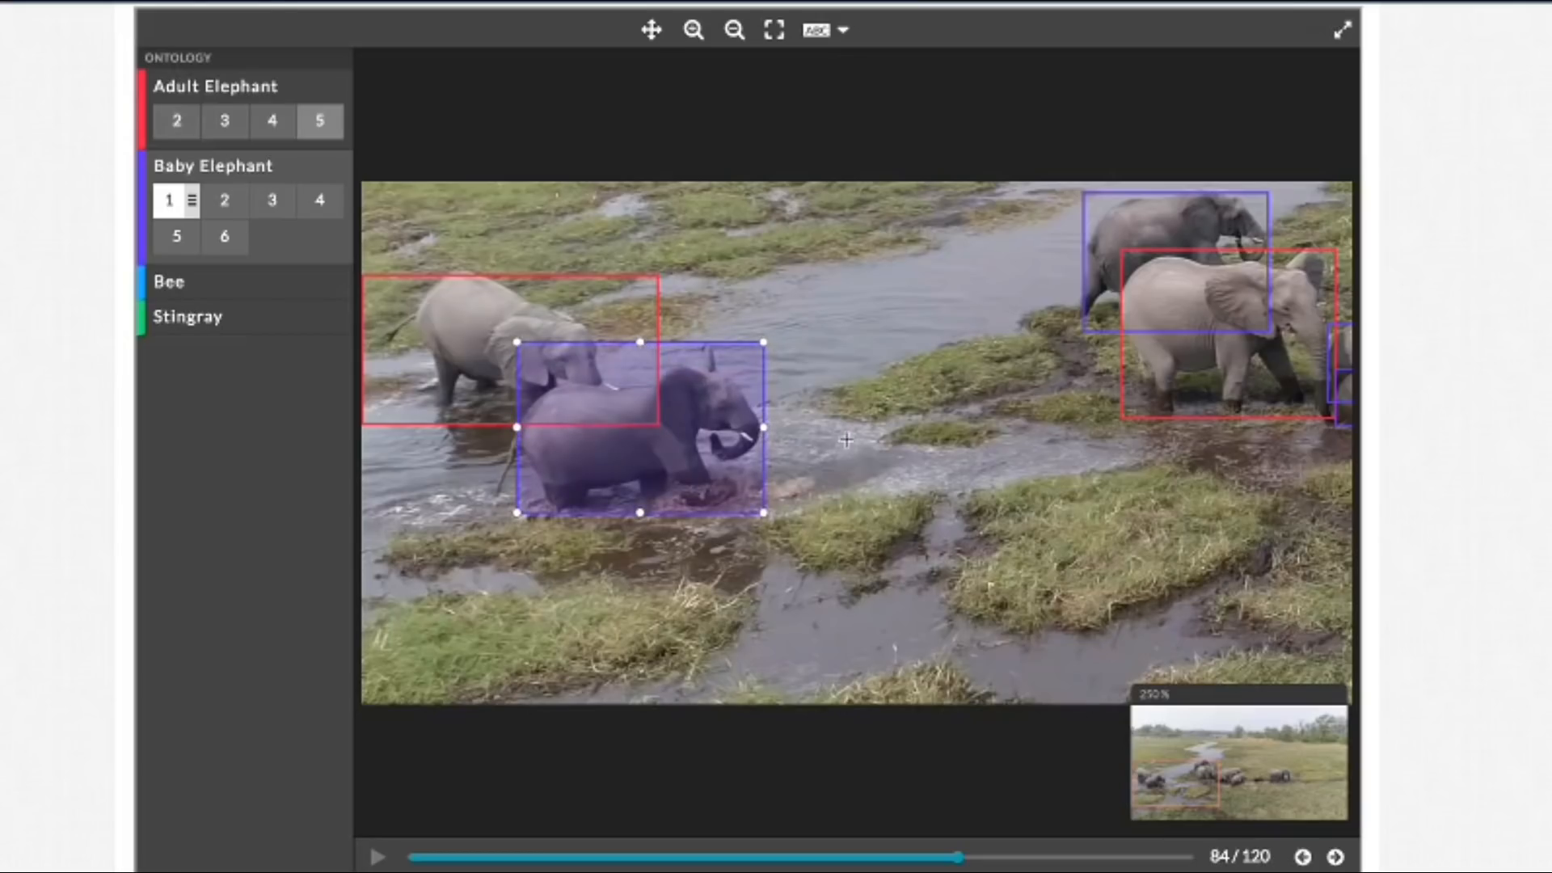
# Step: Pull the Adult Elephant 2 box's right edge in towards the head and extend the Baby Elephant 1 box's left edge to the tail
pyautogui.click(638, 307)
pyautogui.moveTo(658, 351); pyautogui.dragTo(628, 351)
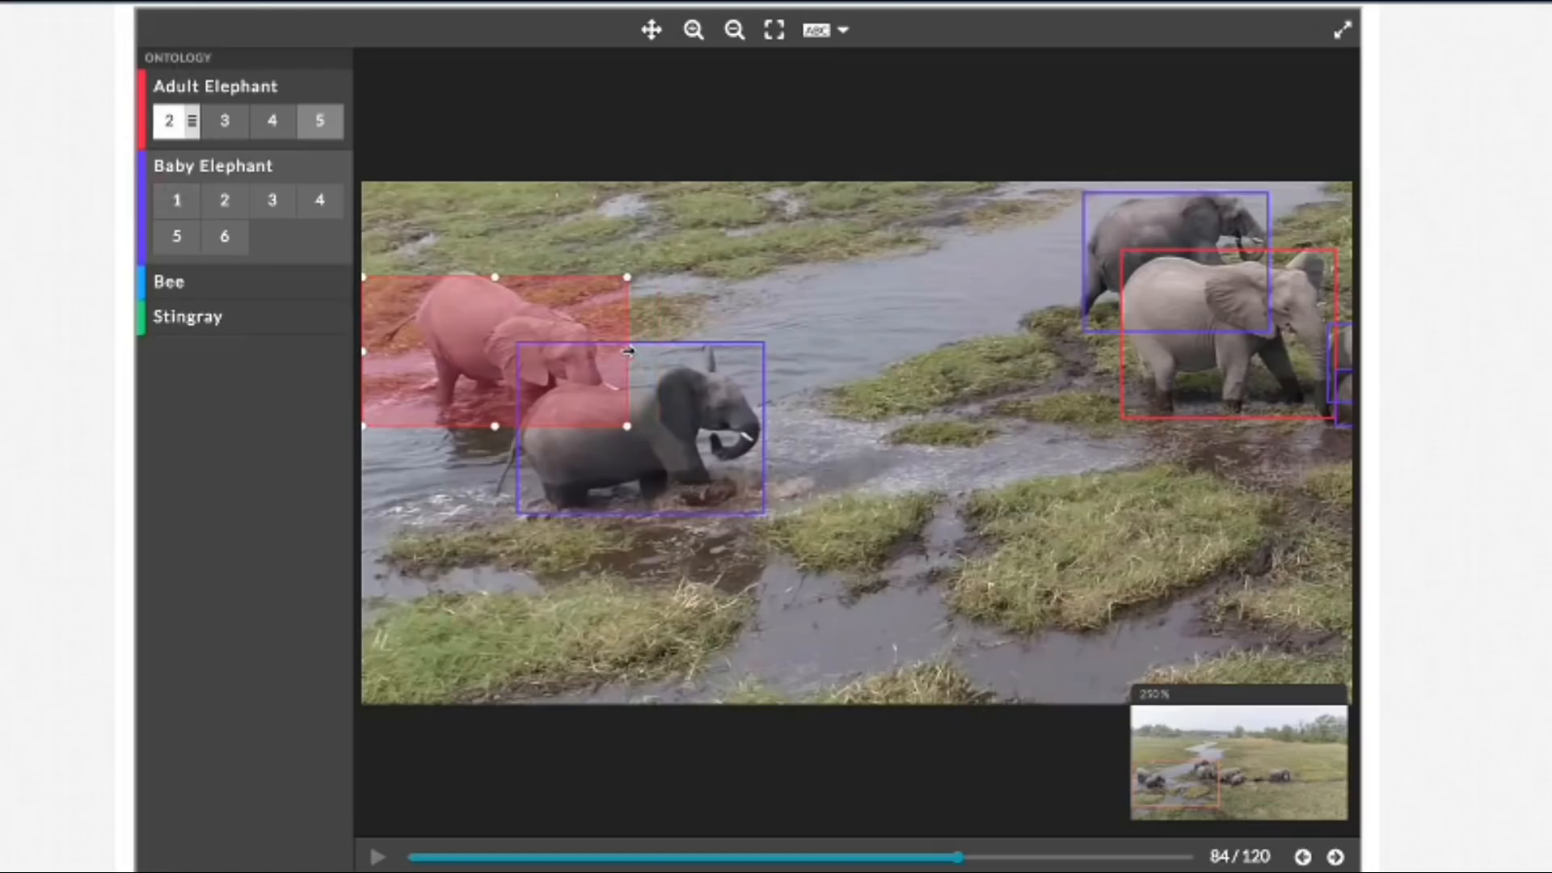
pyautogui.click(544, 450)
pyautogui.moveTo(515, 428); pyautogui.dragTo(492, 428)
# Step: Raise the Adult Elephant 2 box's top edge to clear the back and nudge its left edge inward in frame 84
pyautogui.click(659, 31)
pyautogui.moveTo(873, 237); pyautogui.dragTo(1080, 272)
pyautogui.moveTo(763, 212); pyautogui.dragTo(776, 236)
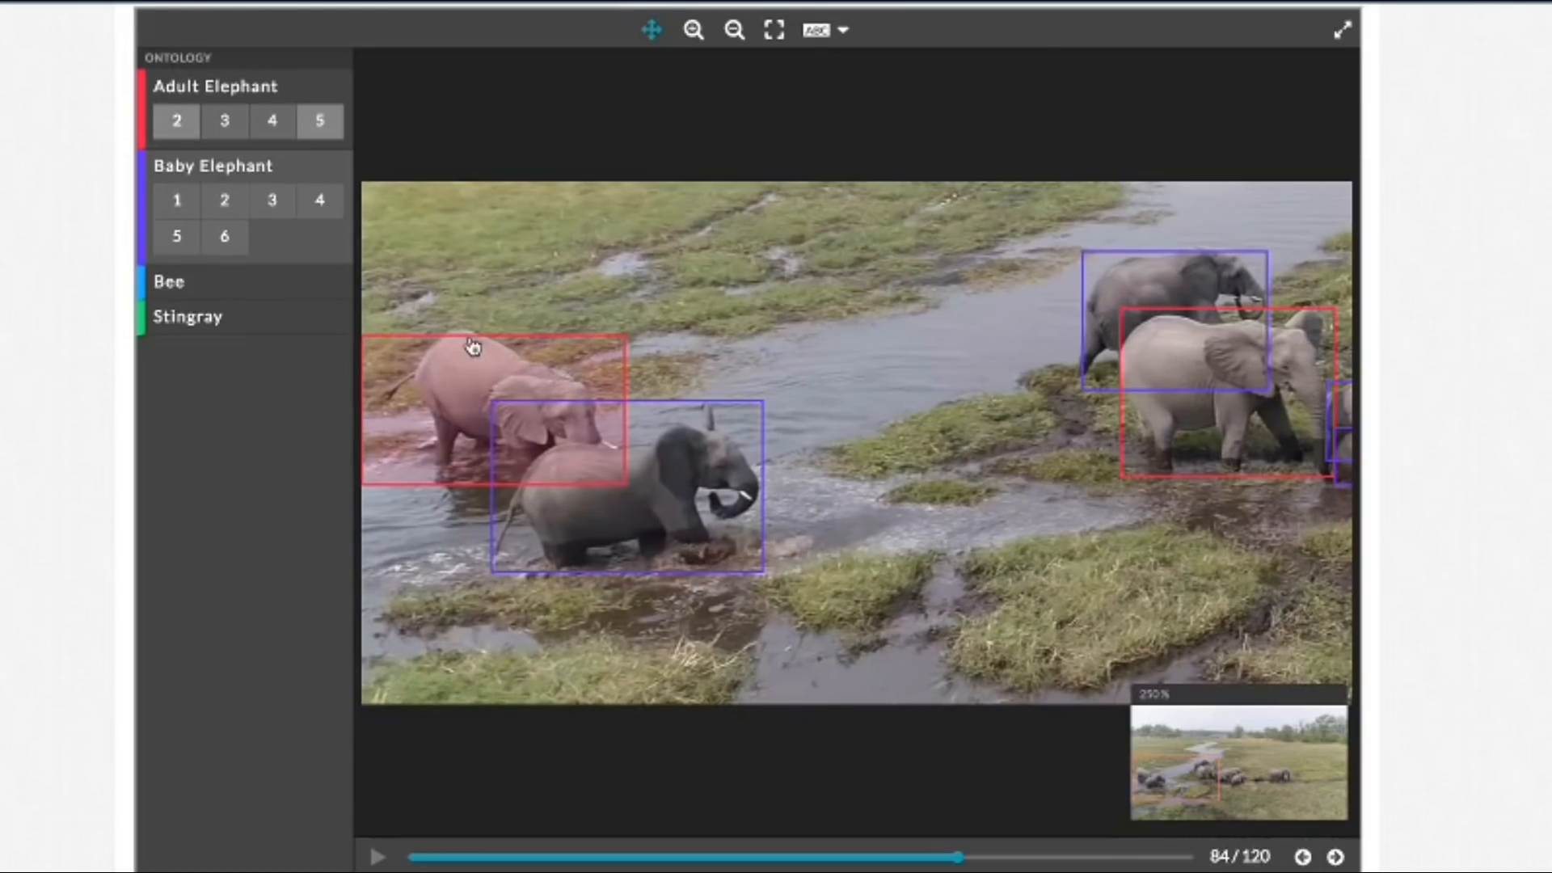
pyautogui.click(496, 346)
pyautogui.moveTo(498, 336); pyautogui.dragTo(495, 331)
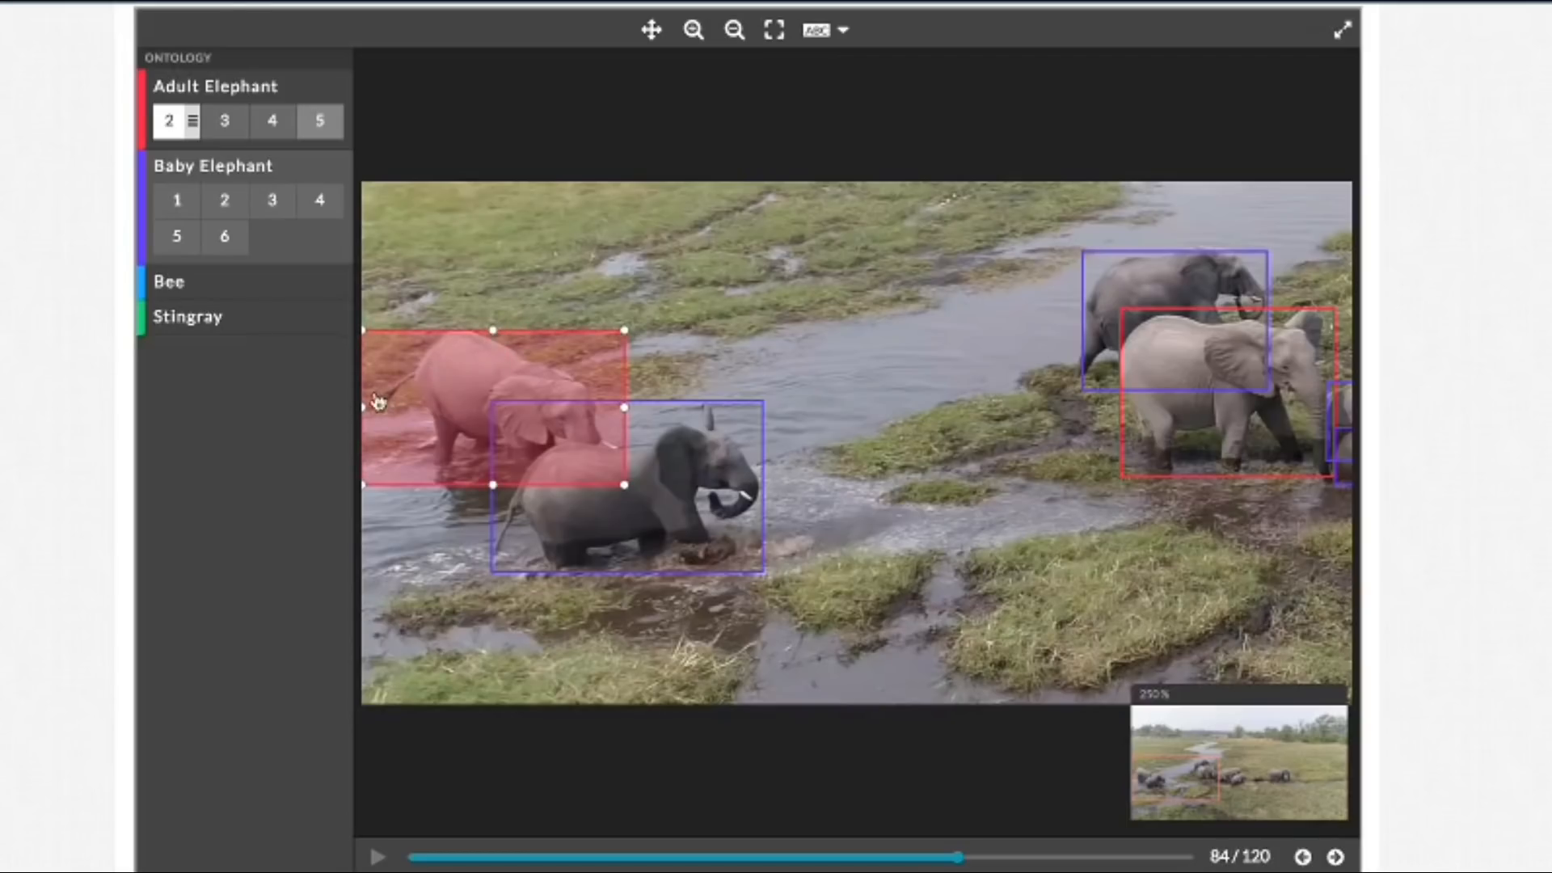
pyautogui.moveTo(365, 408); pyautogui.dragTo(366, 408)
# Step: Step forward to frame 94 with the whole scene in view, checking how well the boxes fit the elephants
pyautogui.click(776, 37)
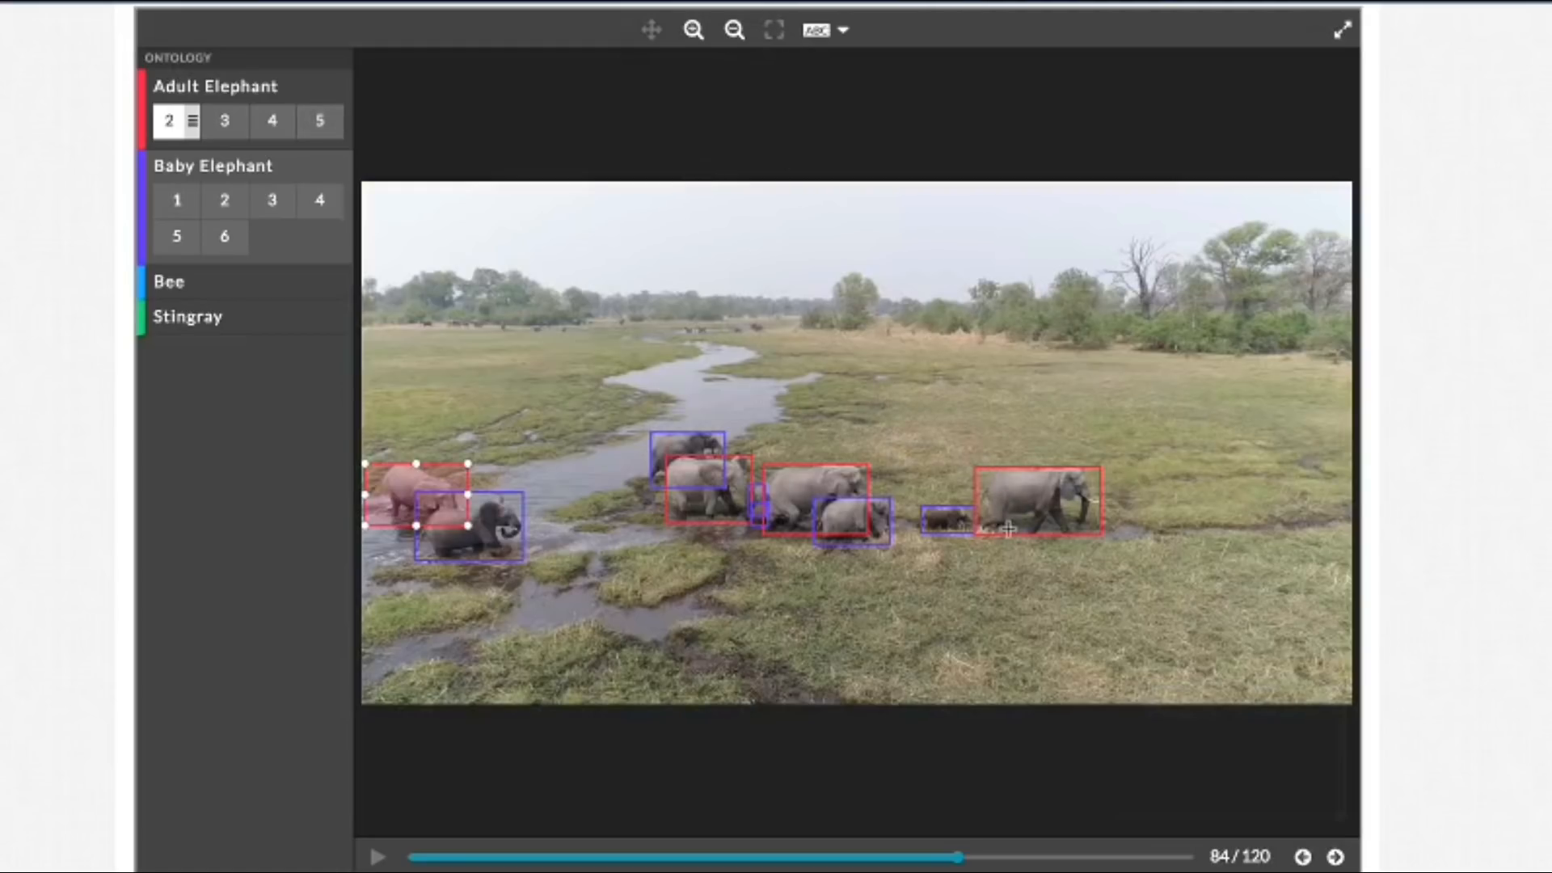
pyautogui.click(1335, 857)
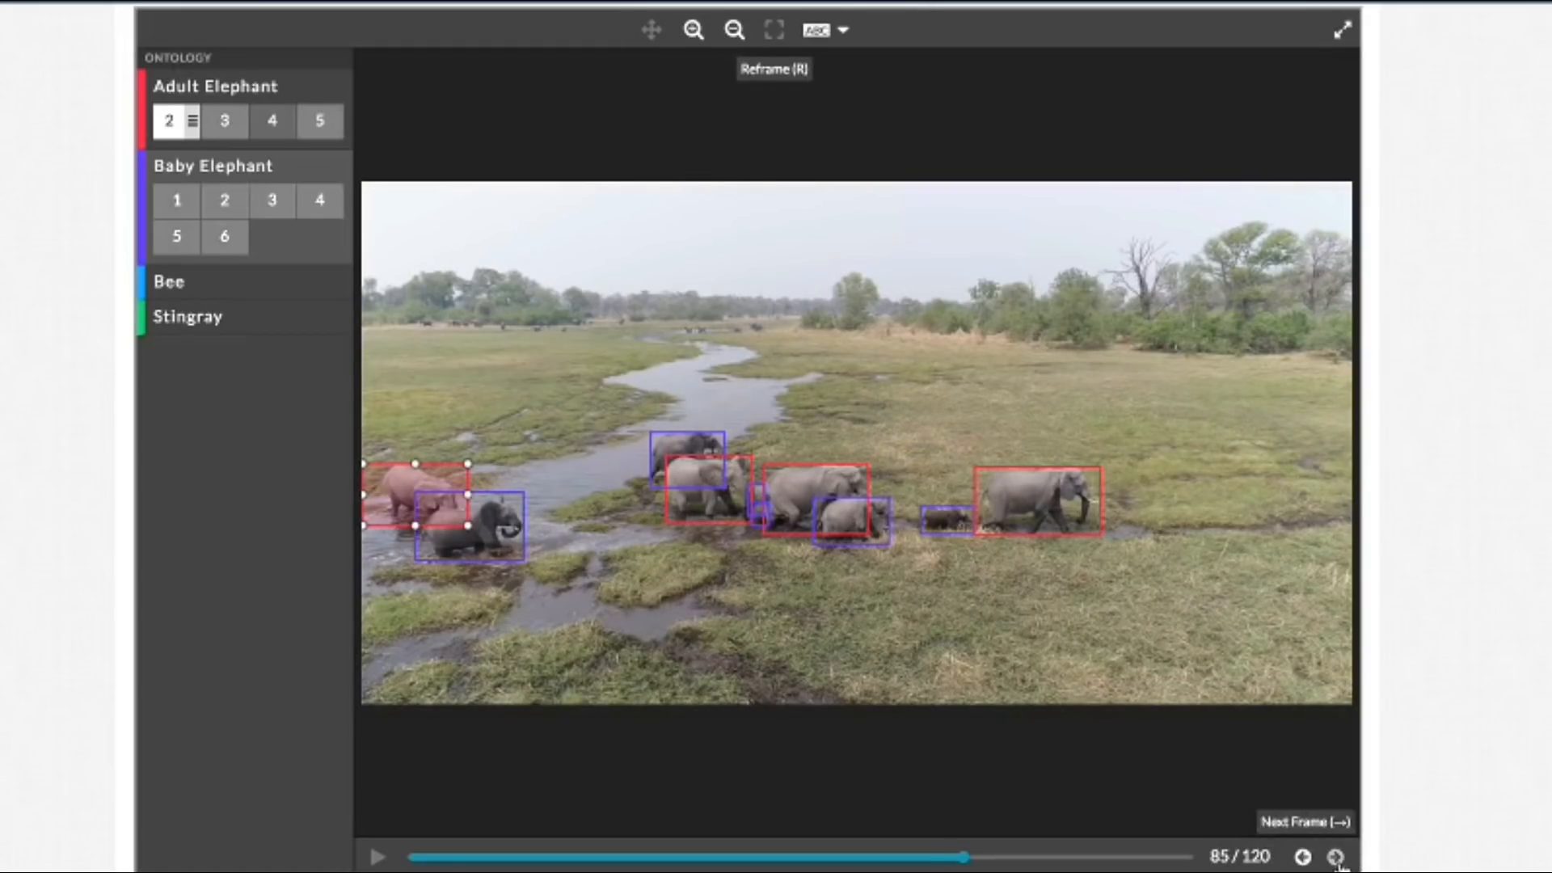
pyautogui.click(1335, 856)
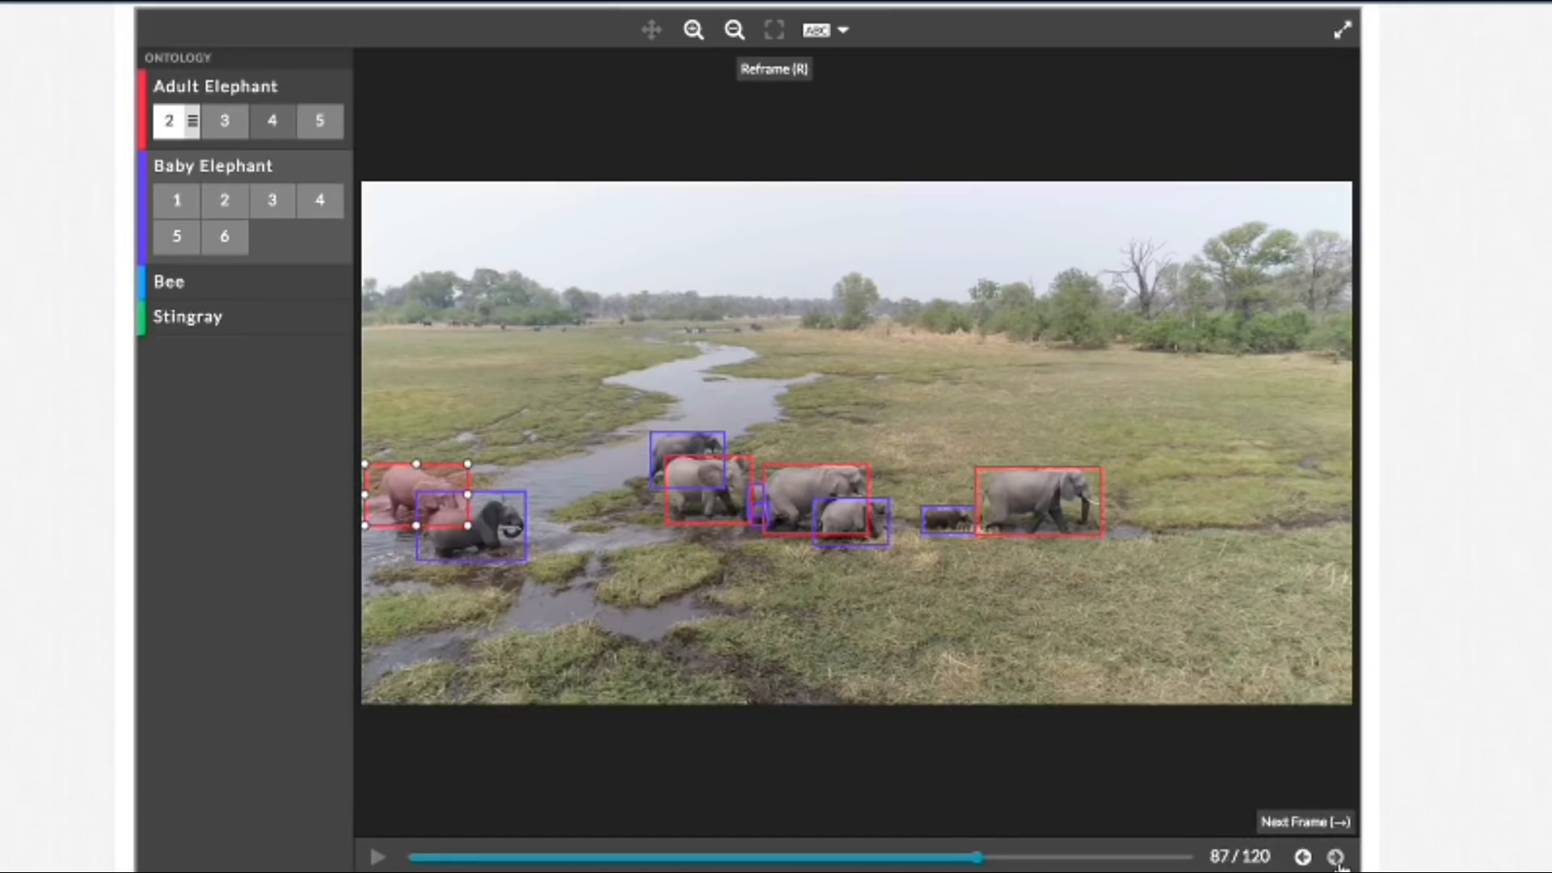
pyautogui.click(1336, 857)
pyautogui.click(1335, 857)
pyautogui.click(1336, 857)
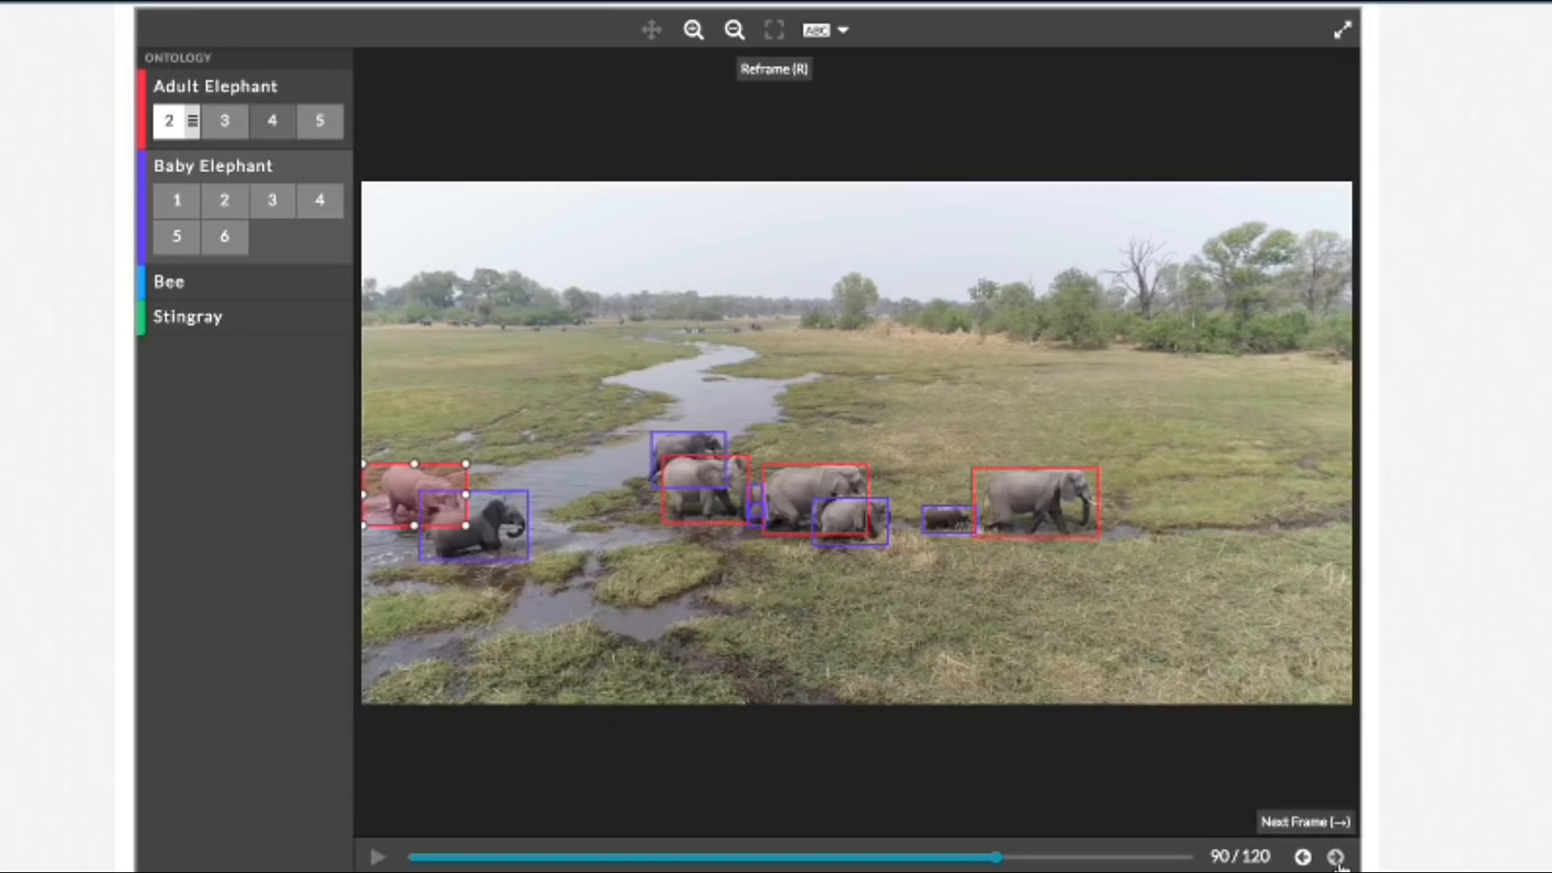
pyautogui.click(1335, 857)
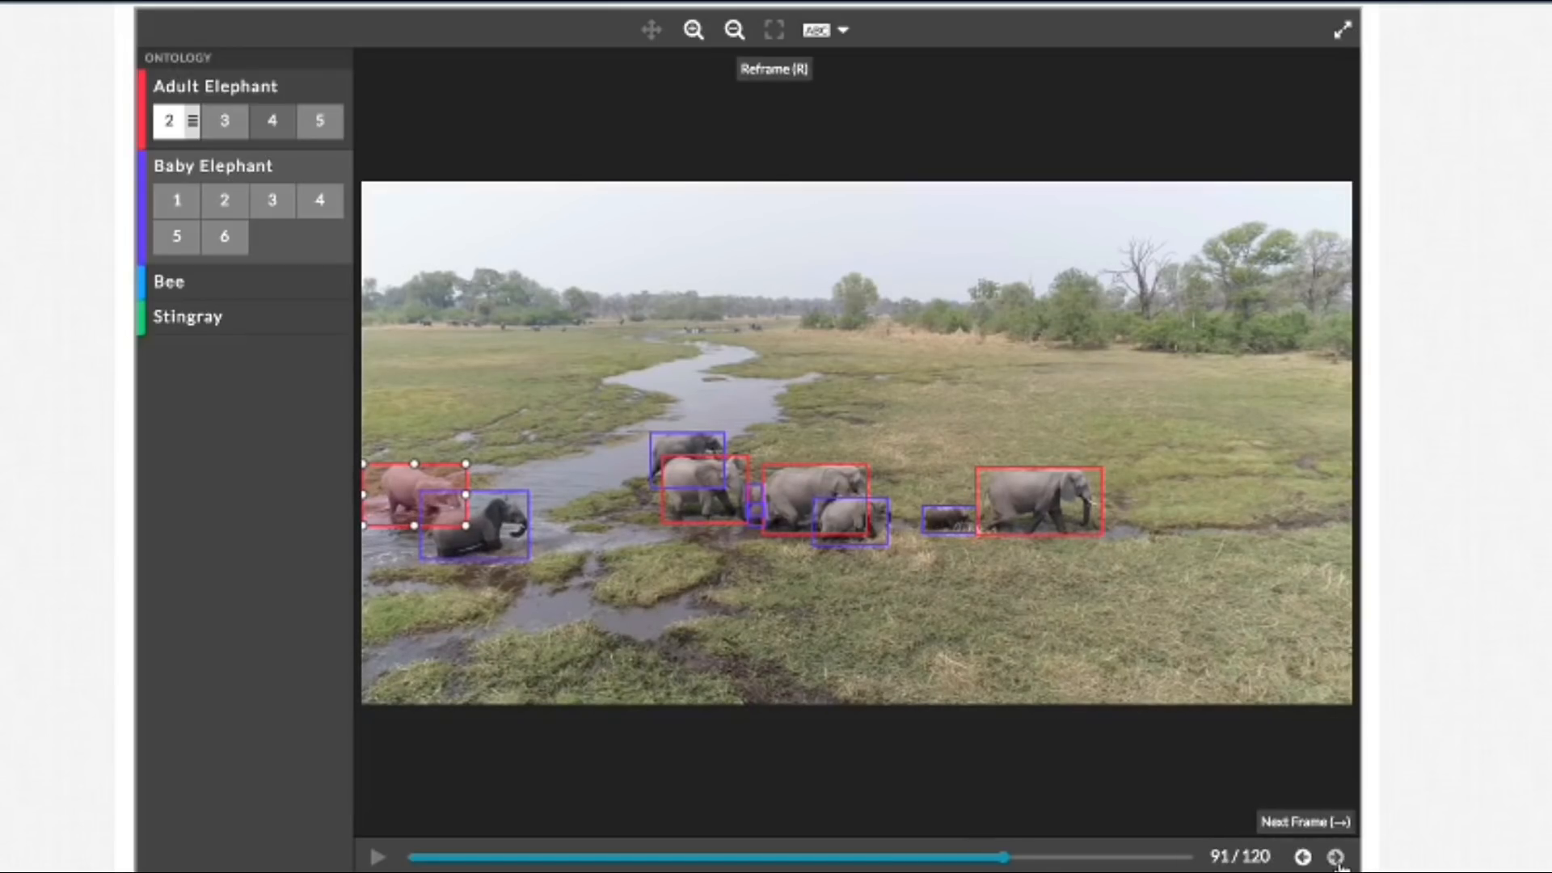
pyautogui.click(1336, 857)
pyautogui.click(1335, 856)
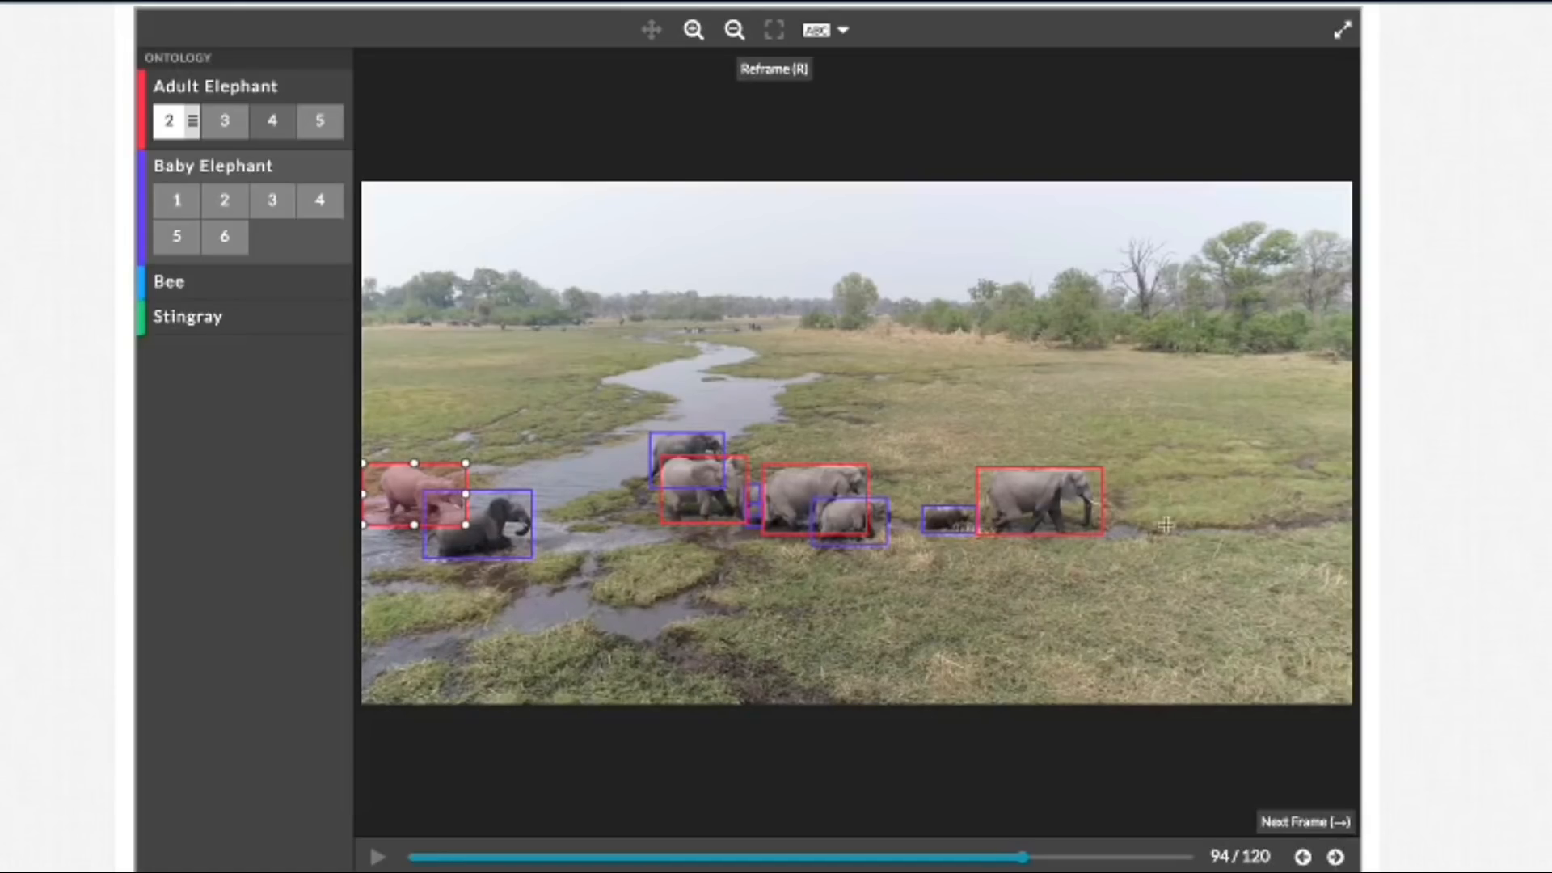
# Step: Show labels for all boxes and extend the Baby Elephant 3 box's right edge to the calf's trunk in frame 94
pyautogui.click(692, 44)
pyautogui.click(692, 45)
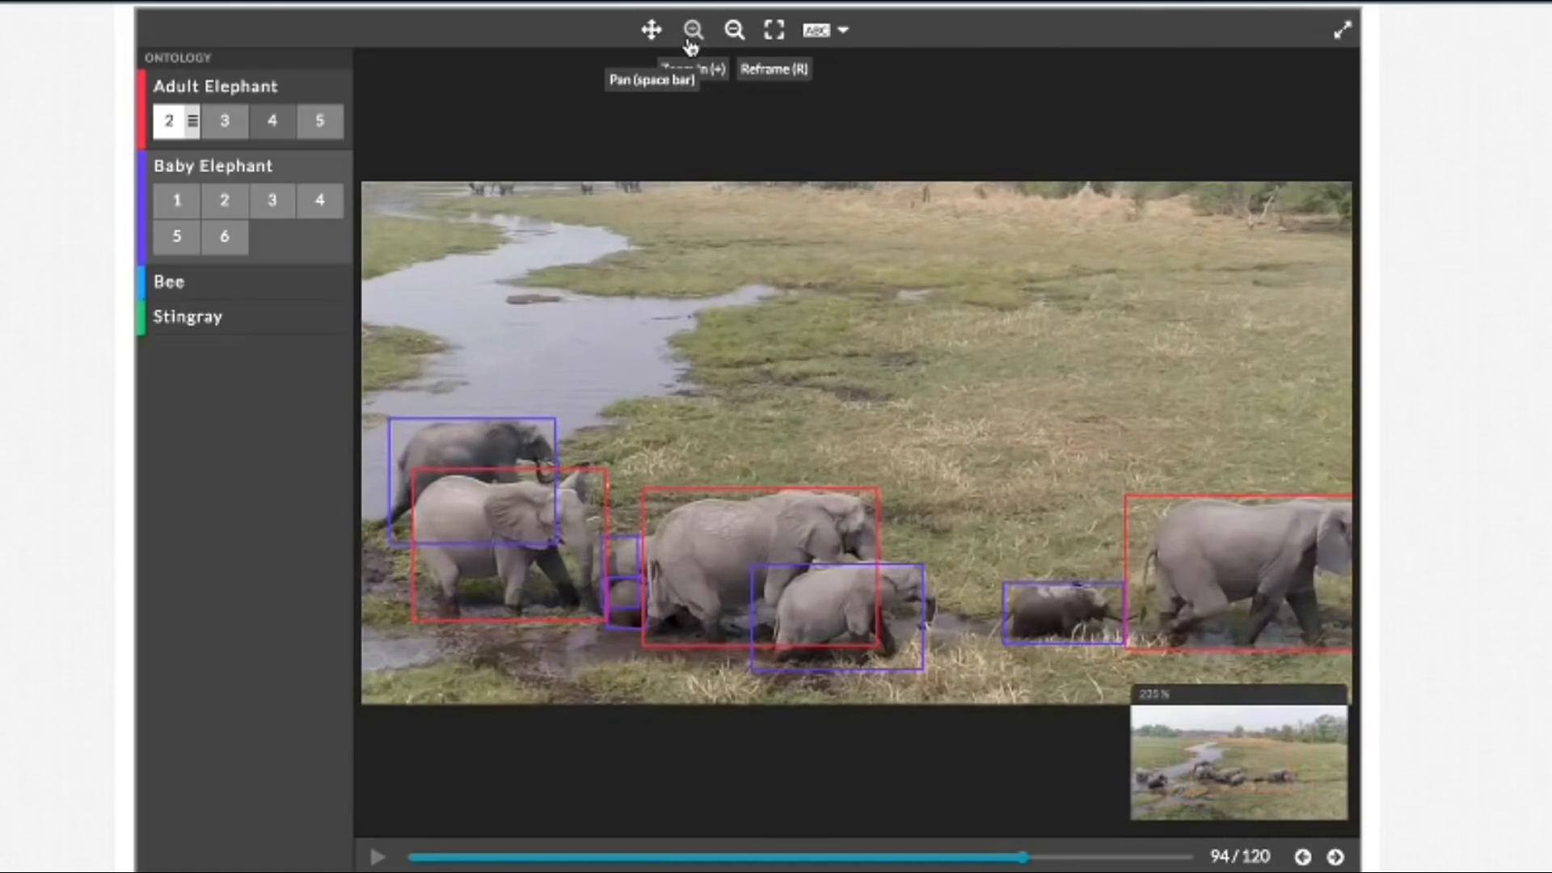
pyautogui.click(692, 44)
pyautogui.click(652, 30)
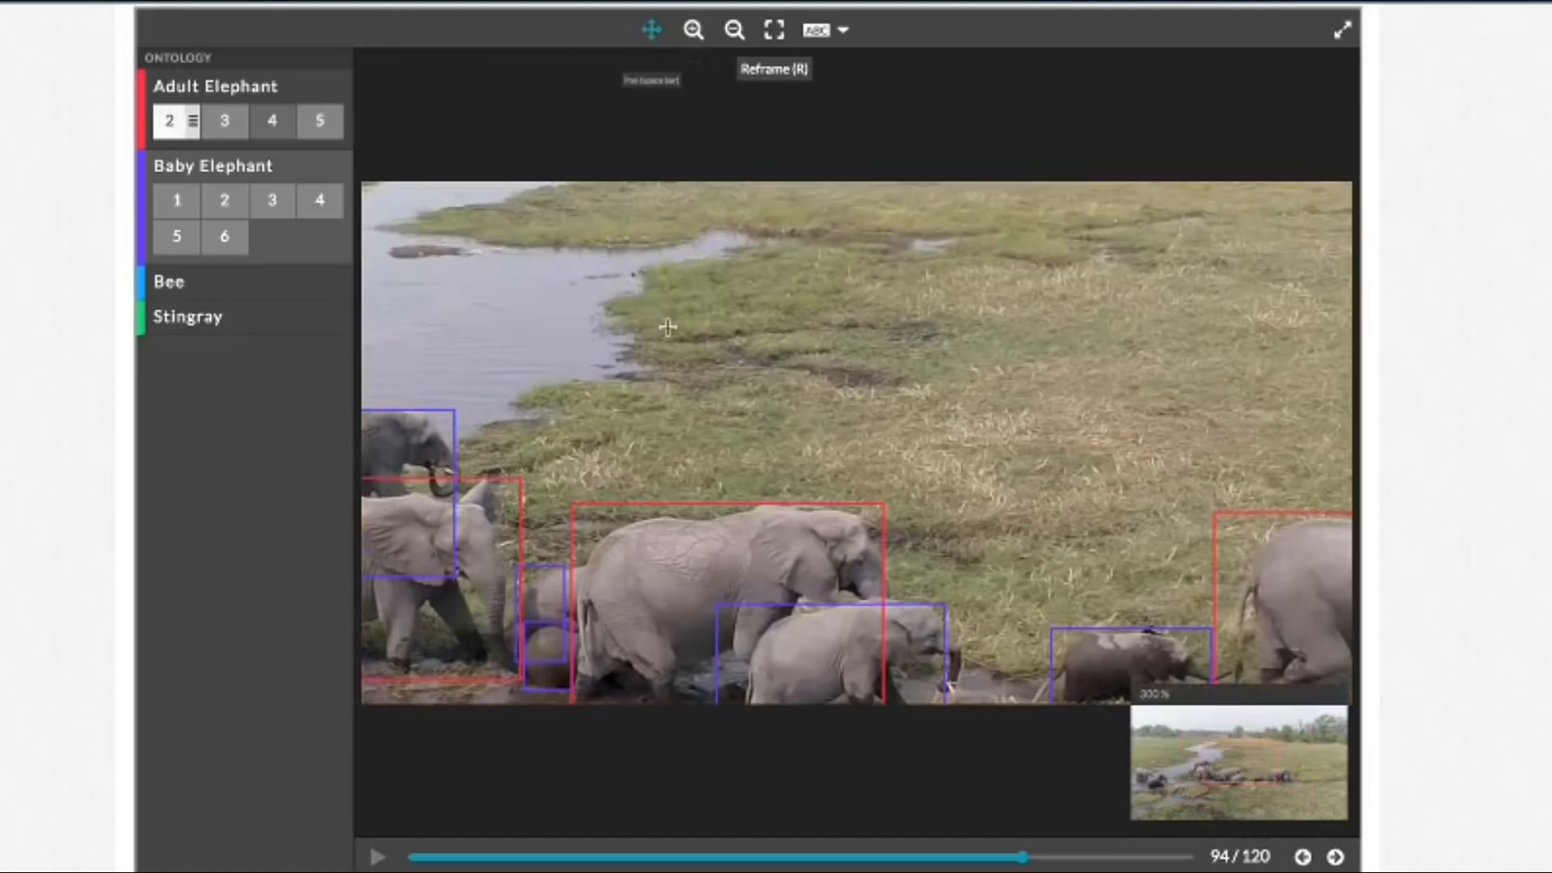
pyautogui.moveTo(668, 328); pyautogui.dragTo(792, 174)
pyautogui.click(822, 32)
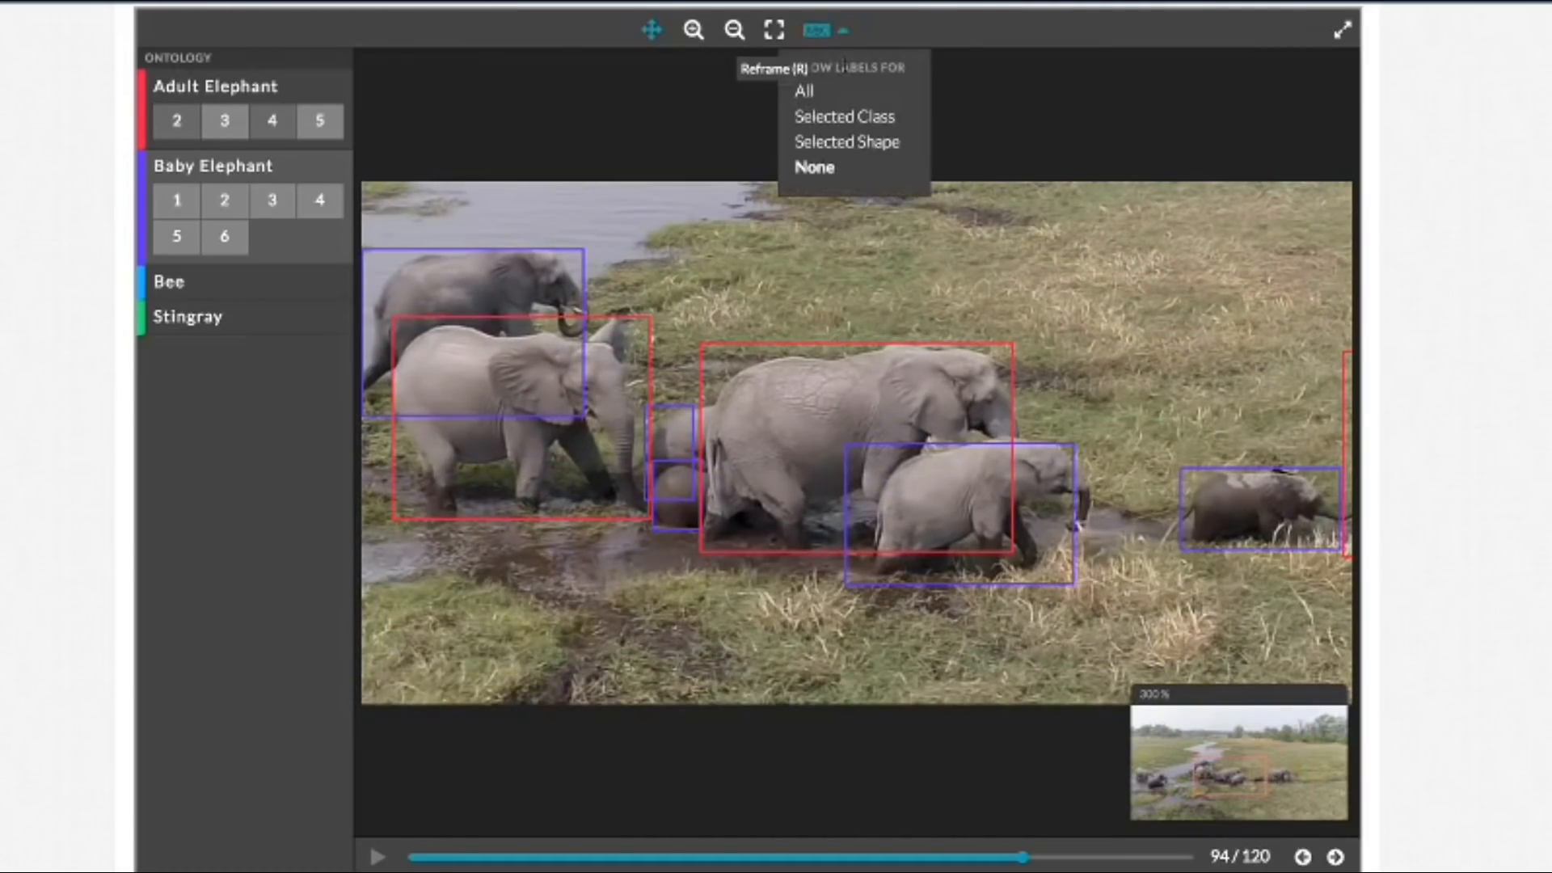
pyautogui.click(832, 100)
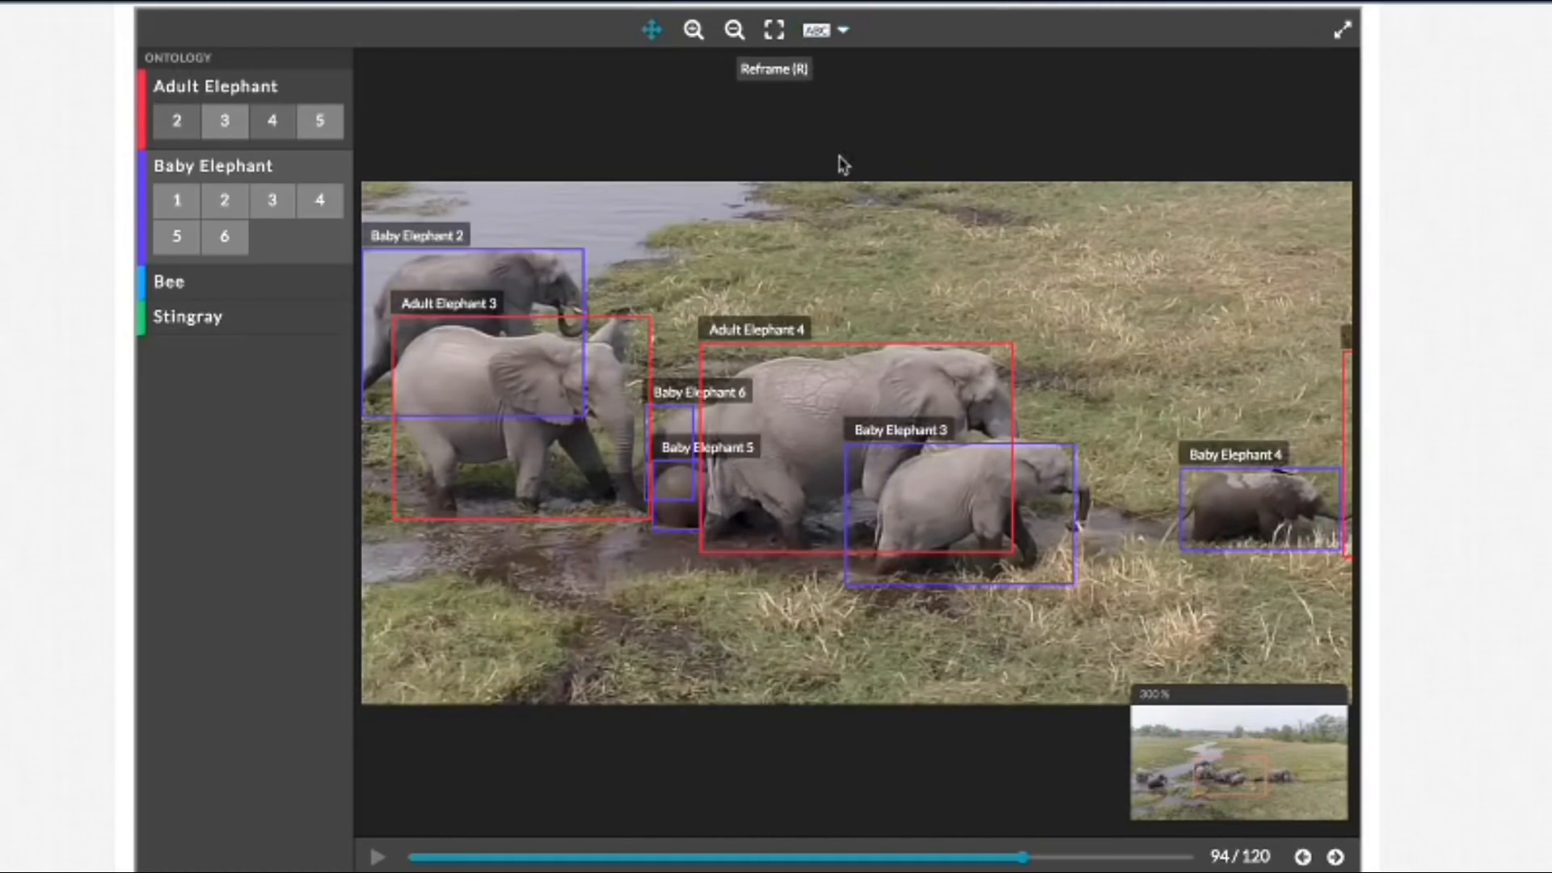
pyautogui.click(1063, 509)
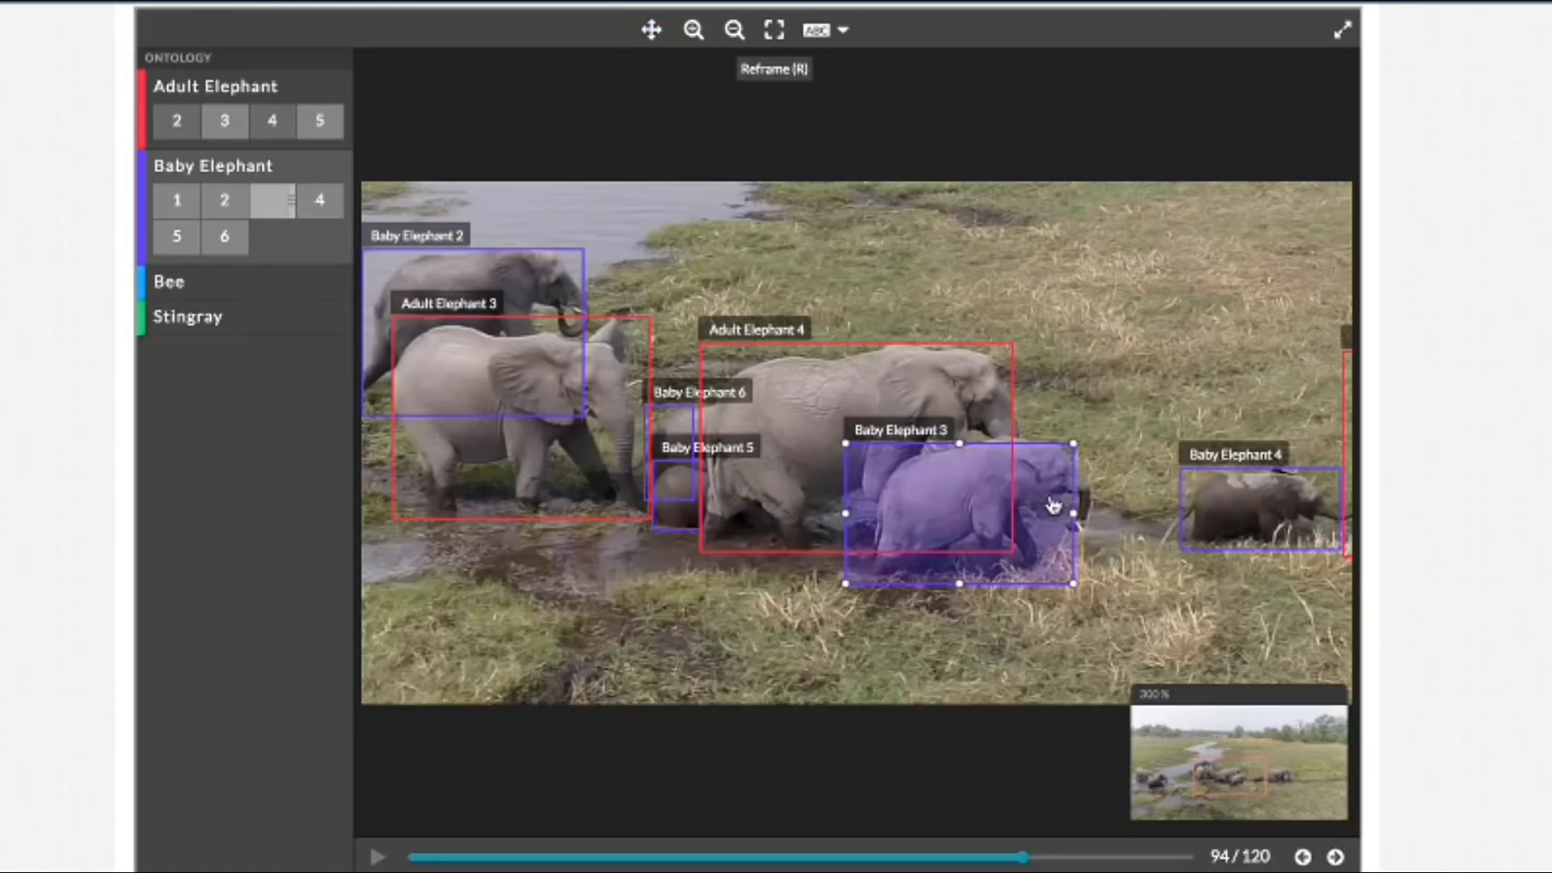
pyautogui.moveTo(1073, 511); pyautogui.dragTo(1088, 513)
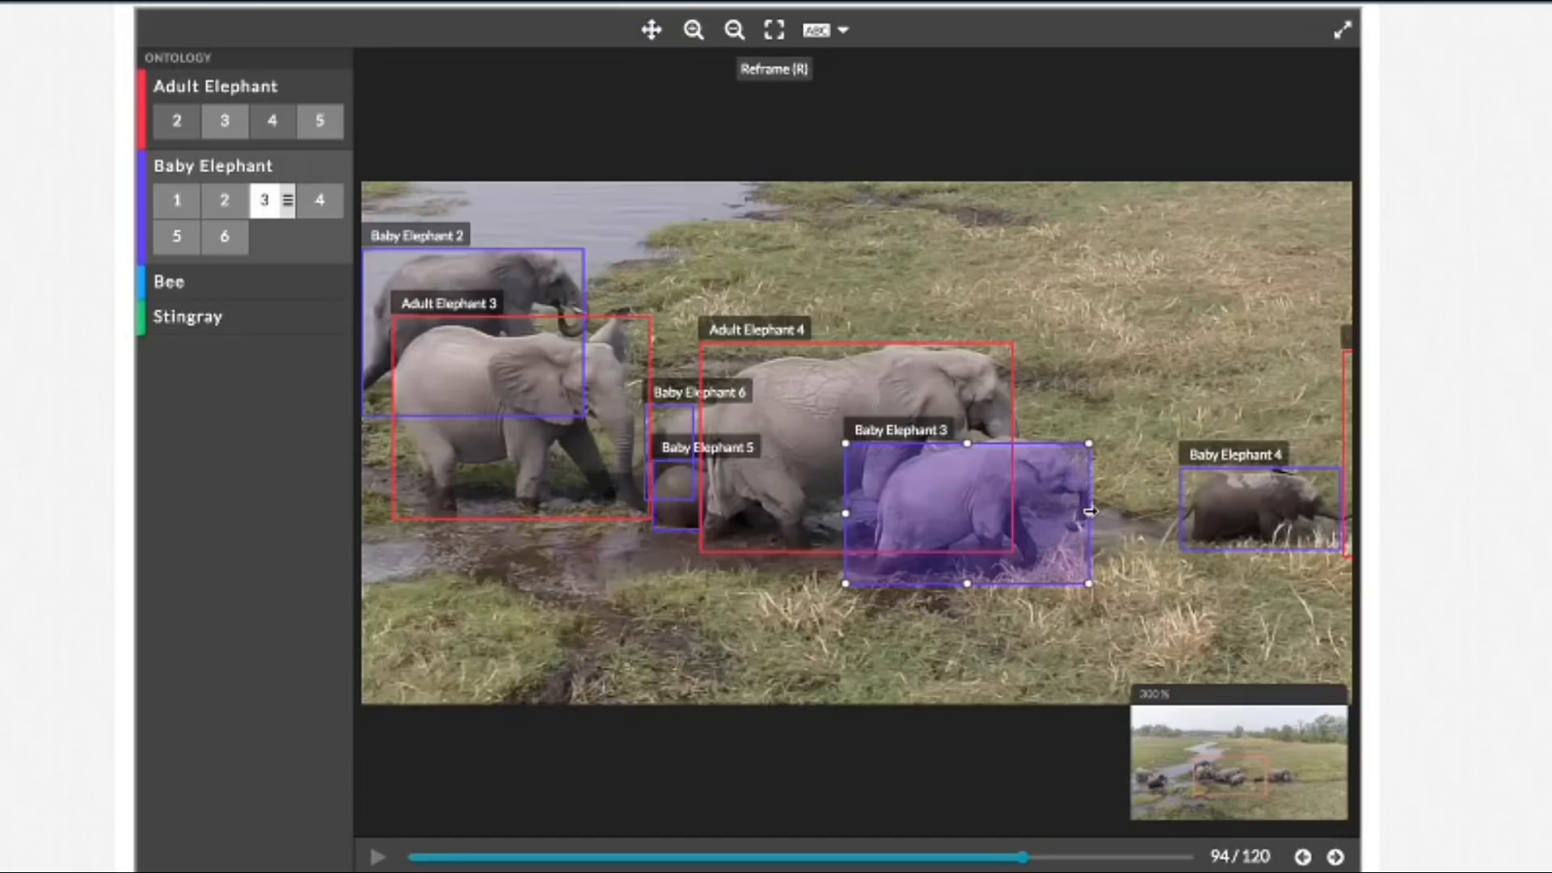
# Step: Hide all labels and extend the right edges of the Baby Elephant 6 and Baby Elephant 5 boxes towards Adult Elephant 4 in frame 94
pyautogui.click(820, 30)
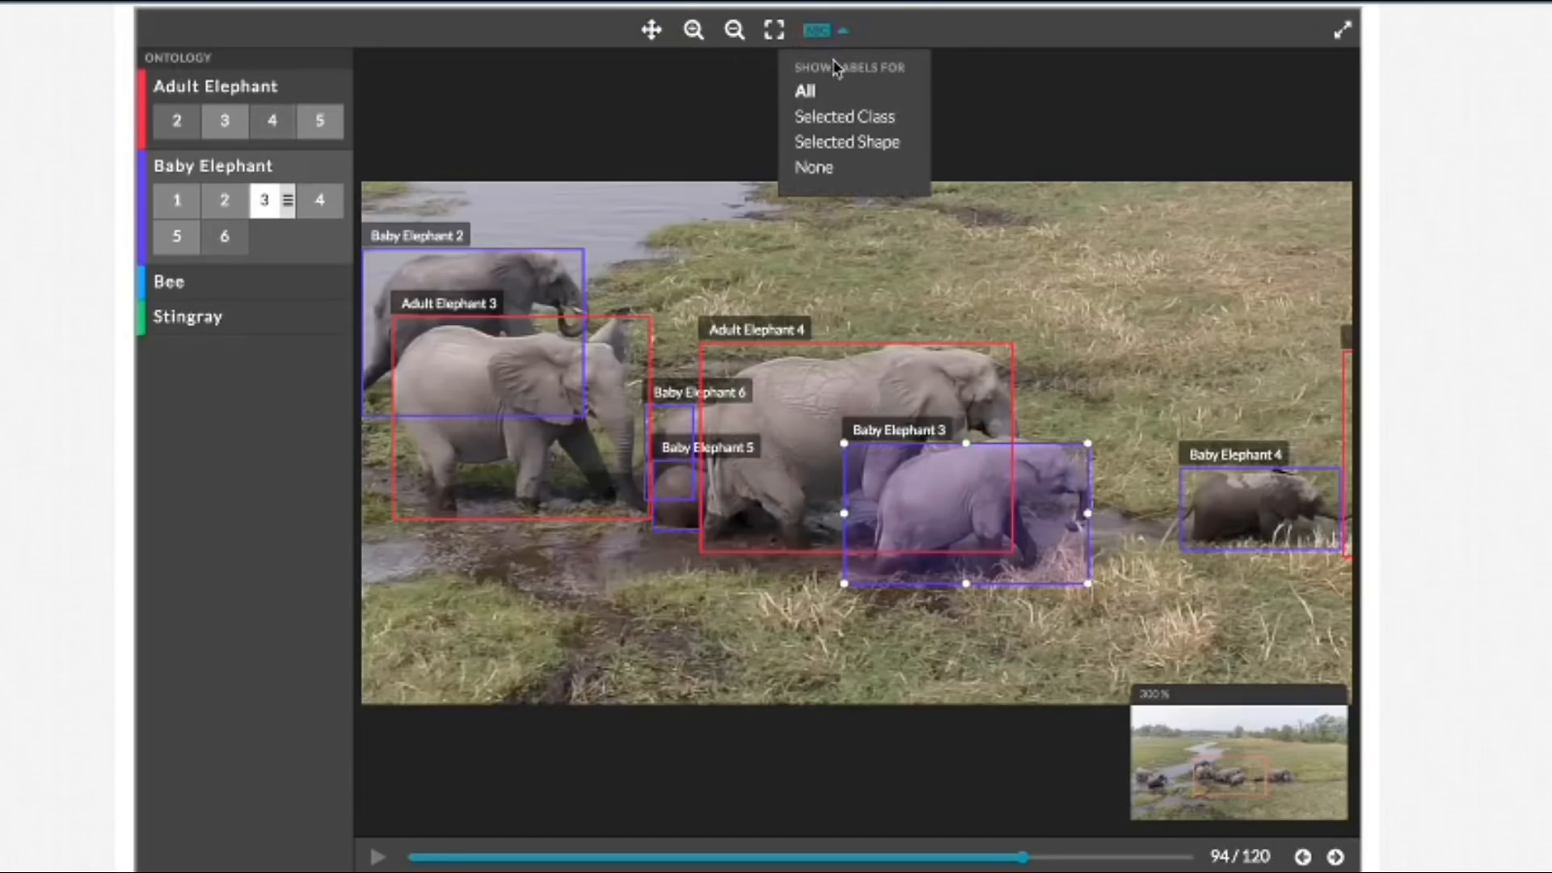
pyautogui.click(818, 169)
pyautogui.click(691, 420)
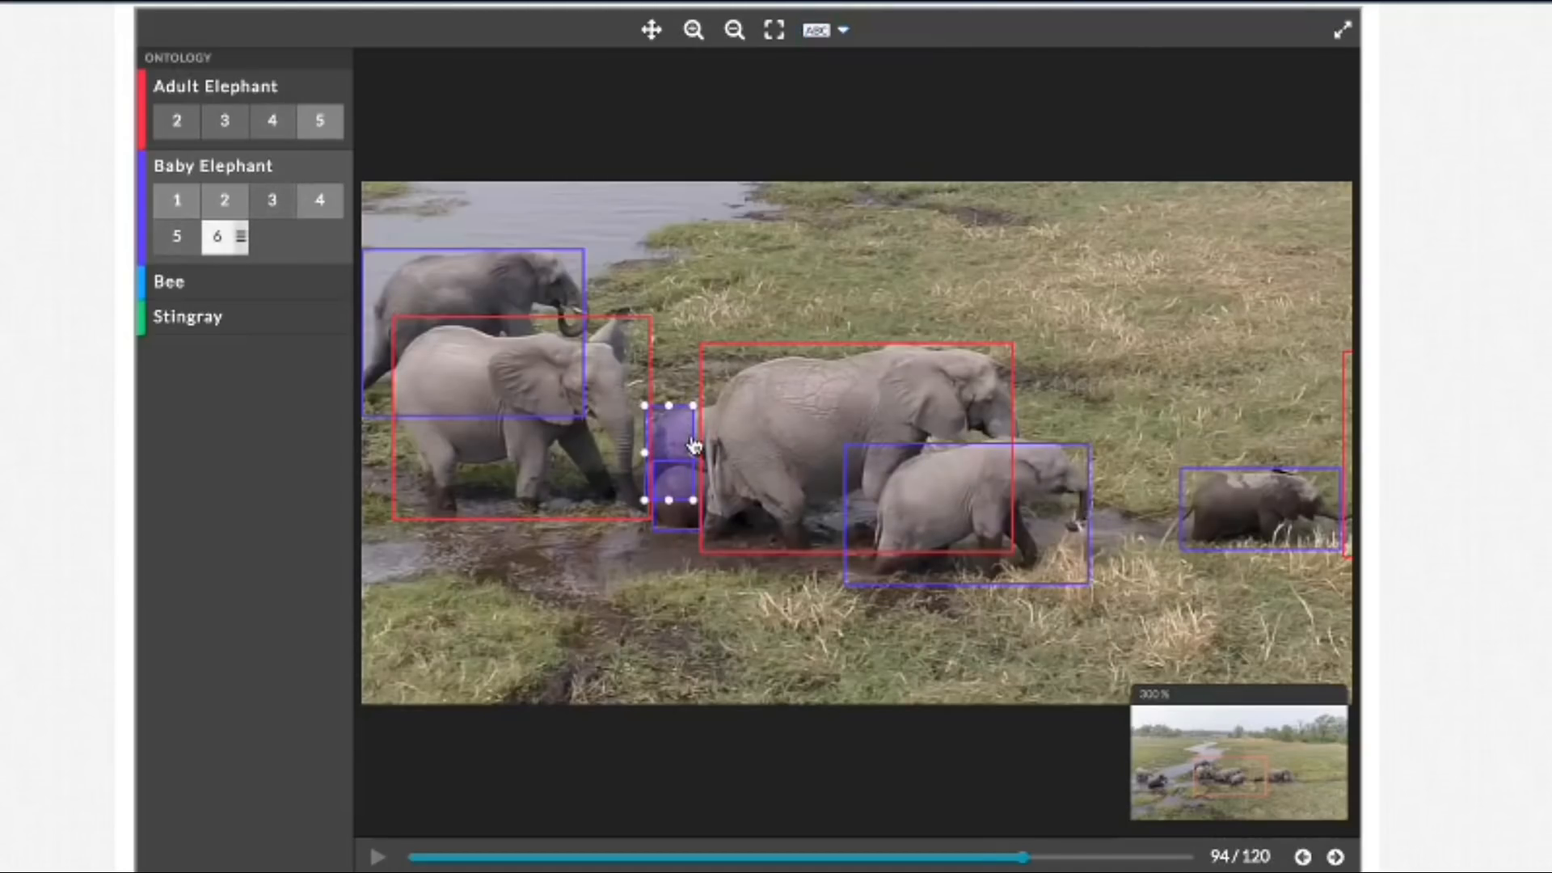
pyautogui.moveTo(697, 451); pyautogui.dragTo(714, 451)
pyautogui.click(677, 529)
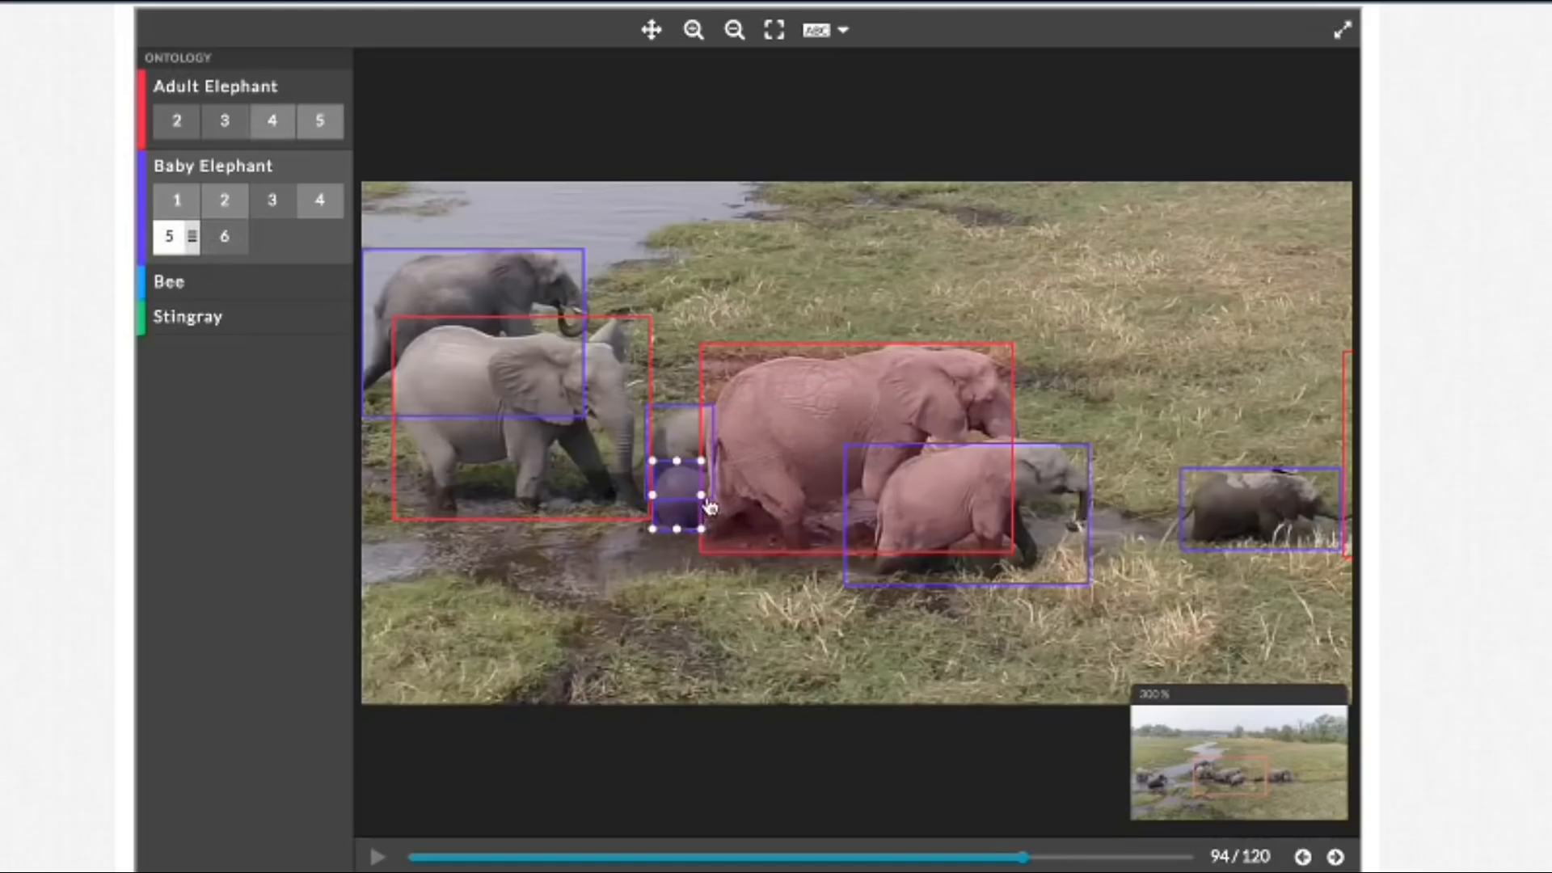
pyautogui.moveTo(706, 494); pyautogui.dragTo(711, 494)
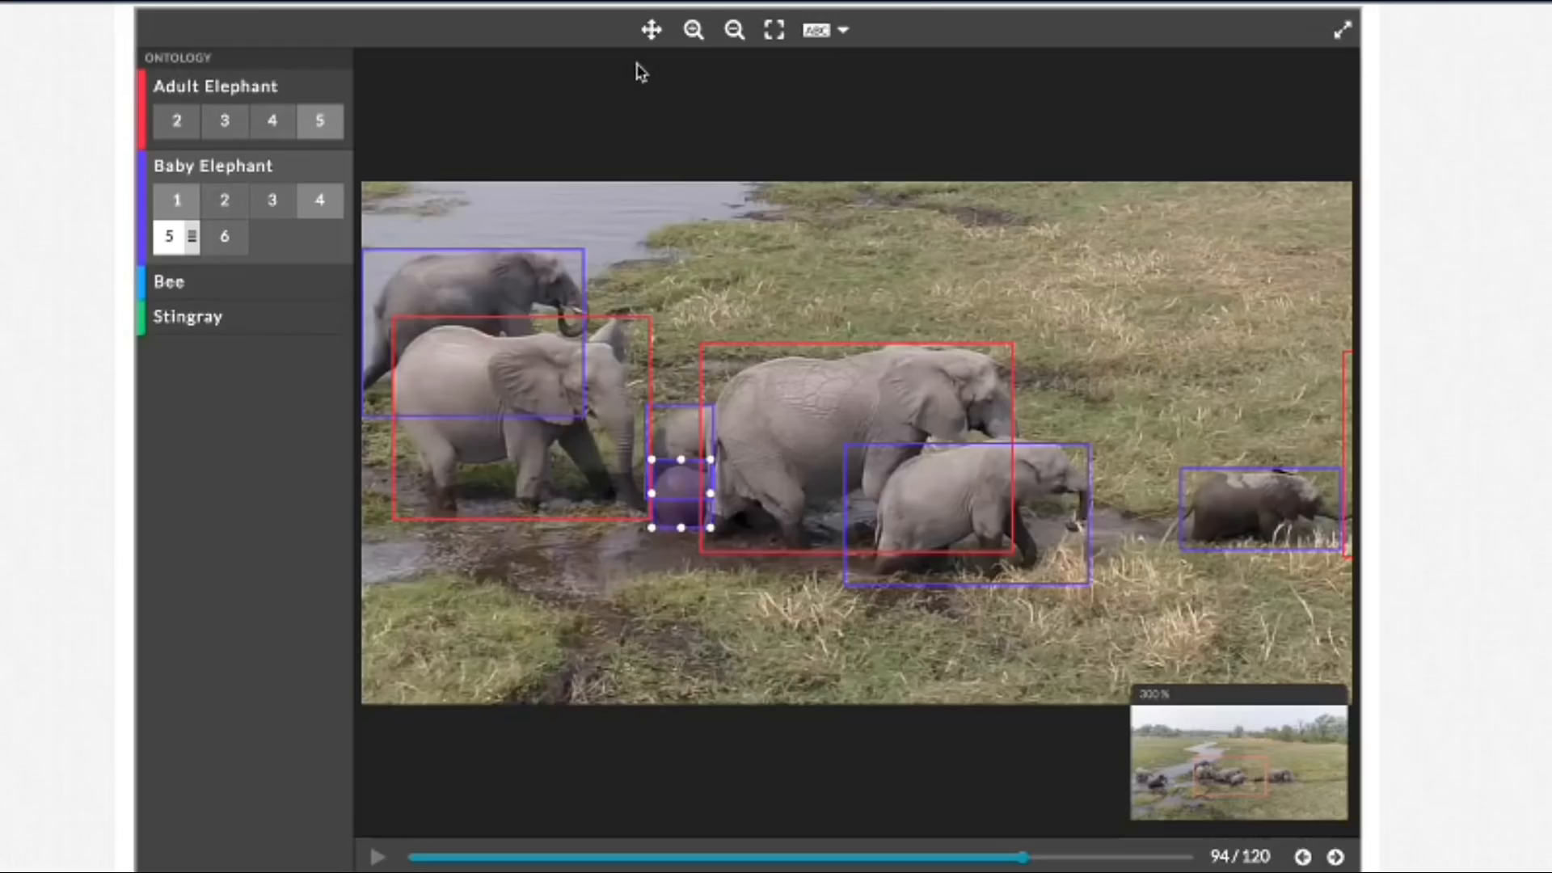
# Step: Extend the Baby Elephant 2 box's left edge to the trailing hind foot in frame 94 and restore the full-frame view
pyautogui.click(651, 30)
pyautogui.moveTo(377, 383); pyautogui.dragTo(452, 383)
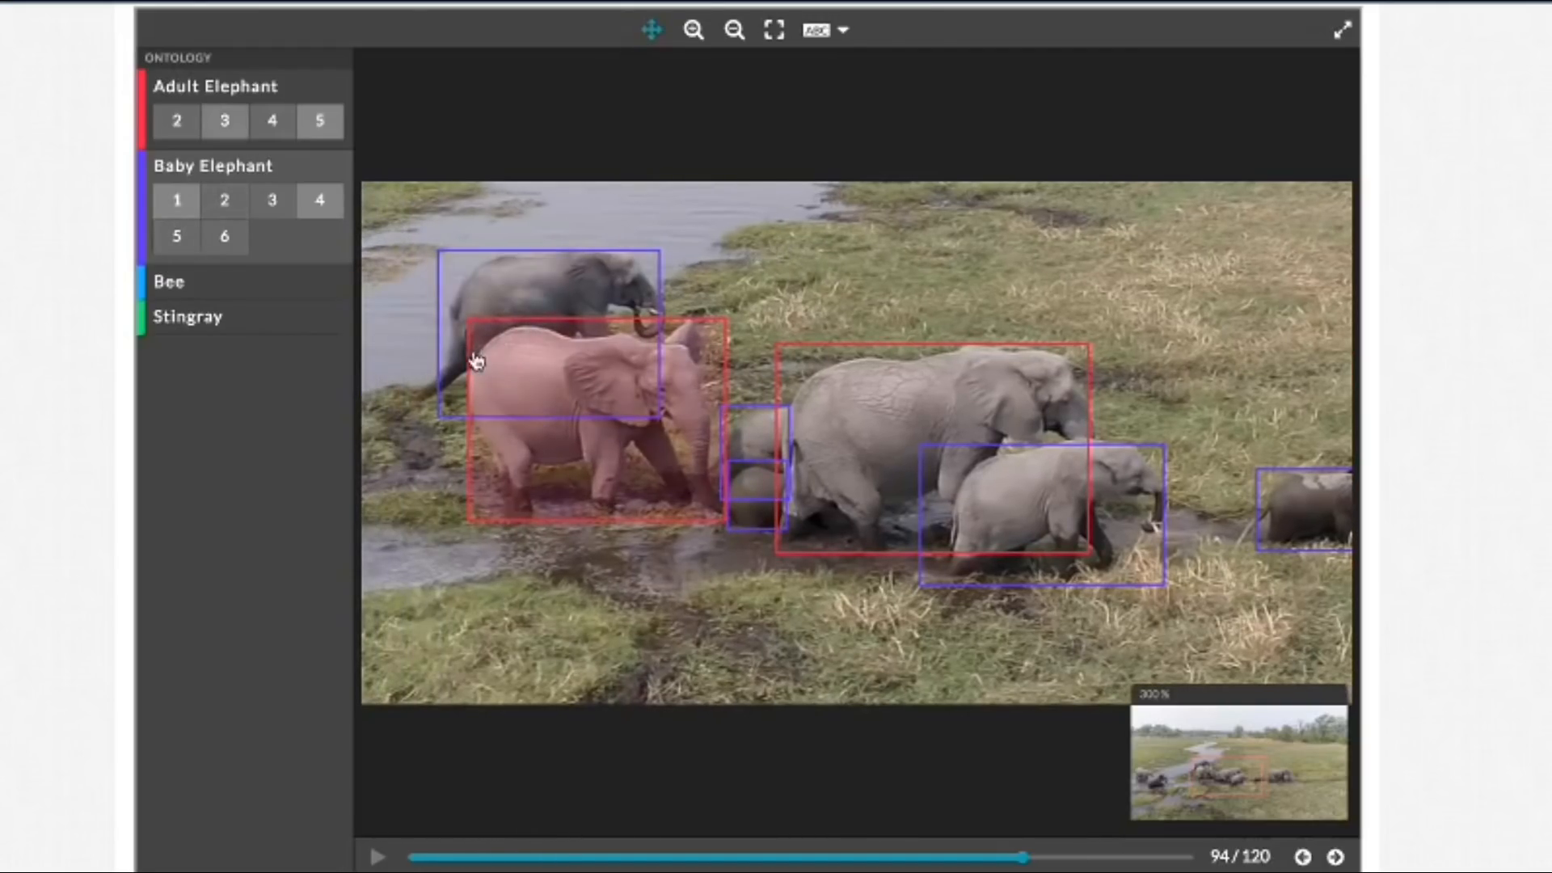
pyautogui.click(652, 30)
pyautogui.click(437, 348)
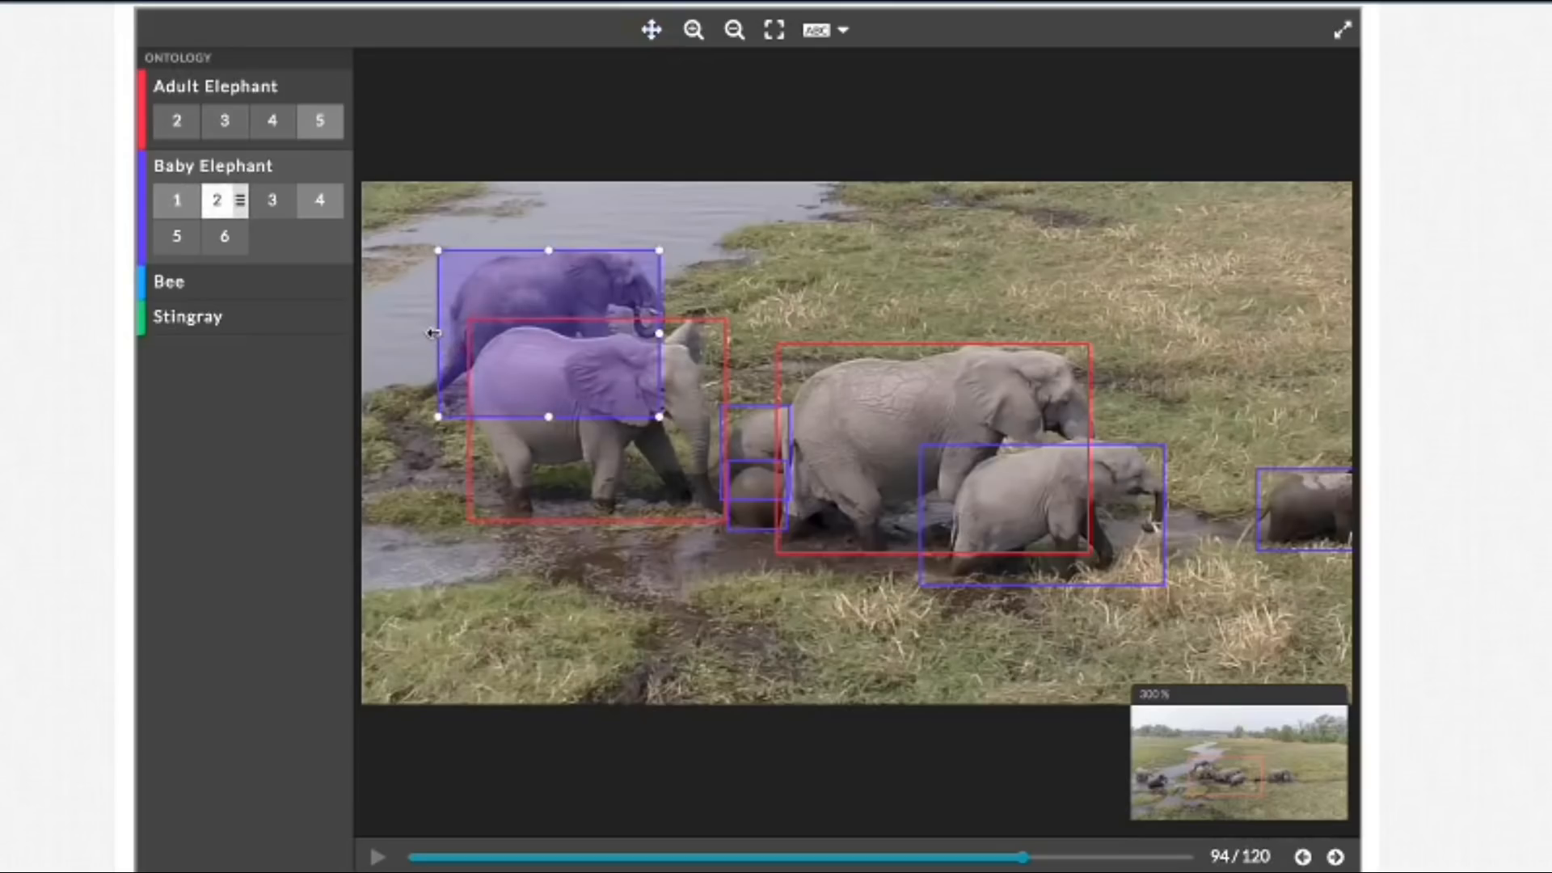
pyautogui.moveTo(435, 333); pyautogui.dragTo(413, 334)
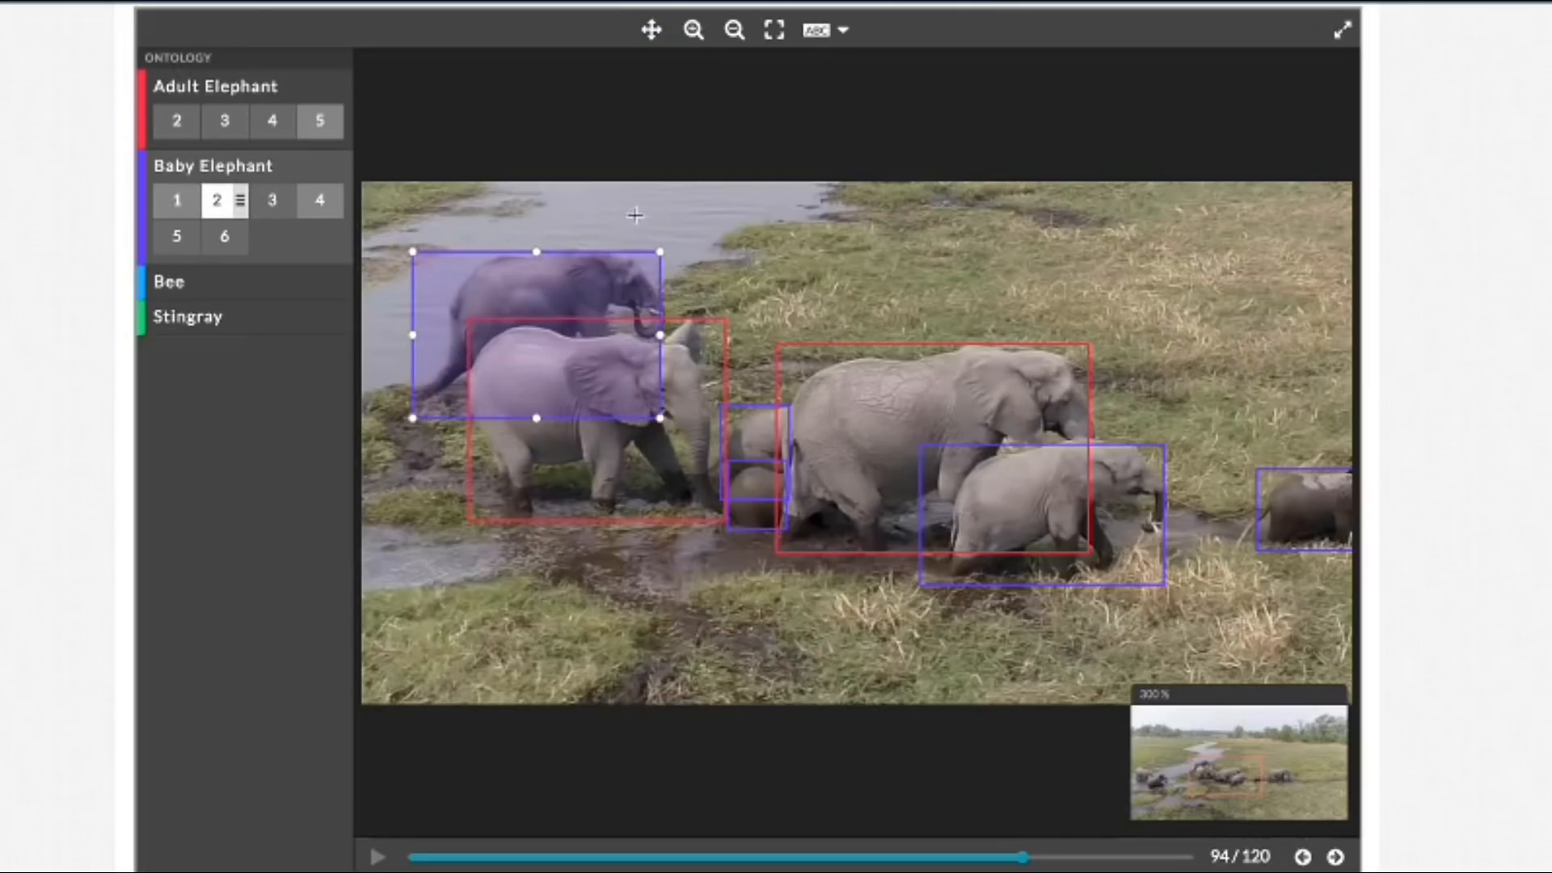
pyautogui.click(782, 36)
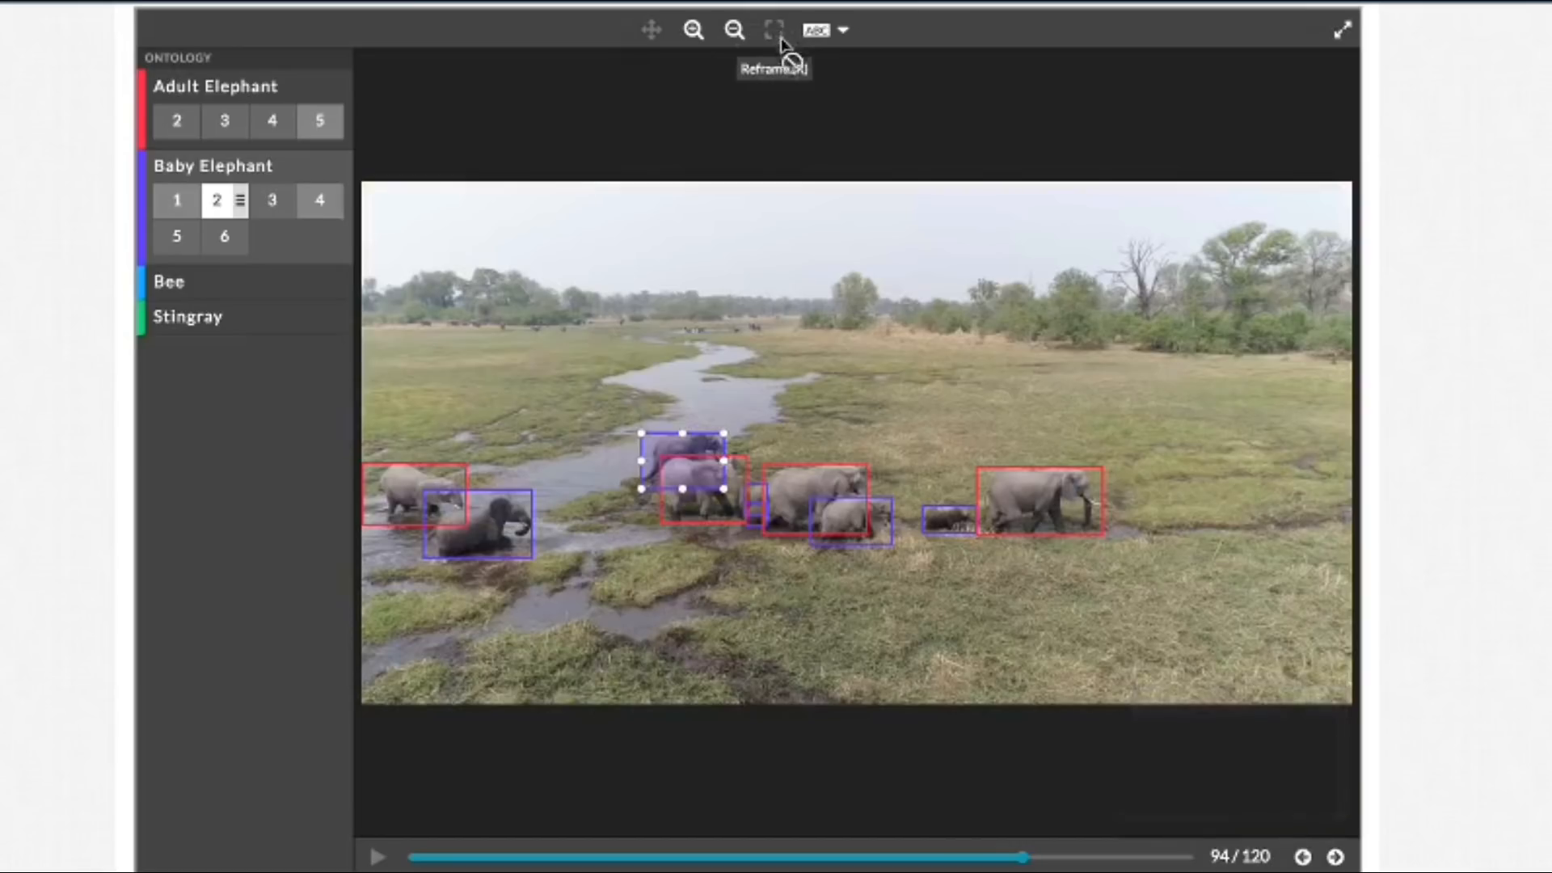
# Step: Show labels for all boxes and step forward to frame 99, checking how well the boxes fit the elephants
pyautogui.click(841, 30)
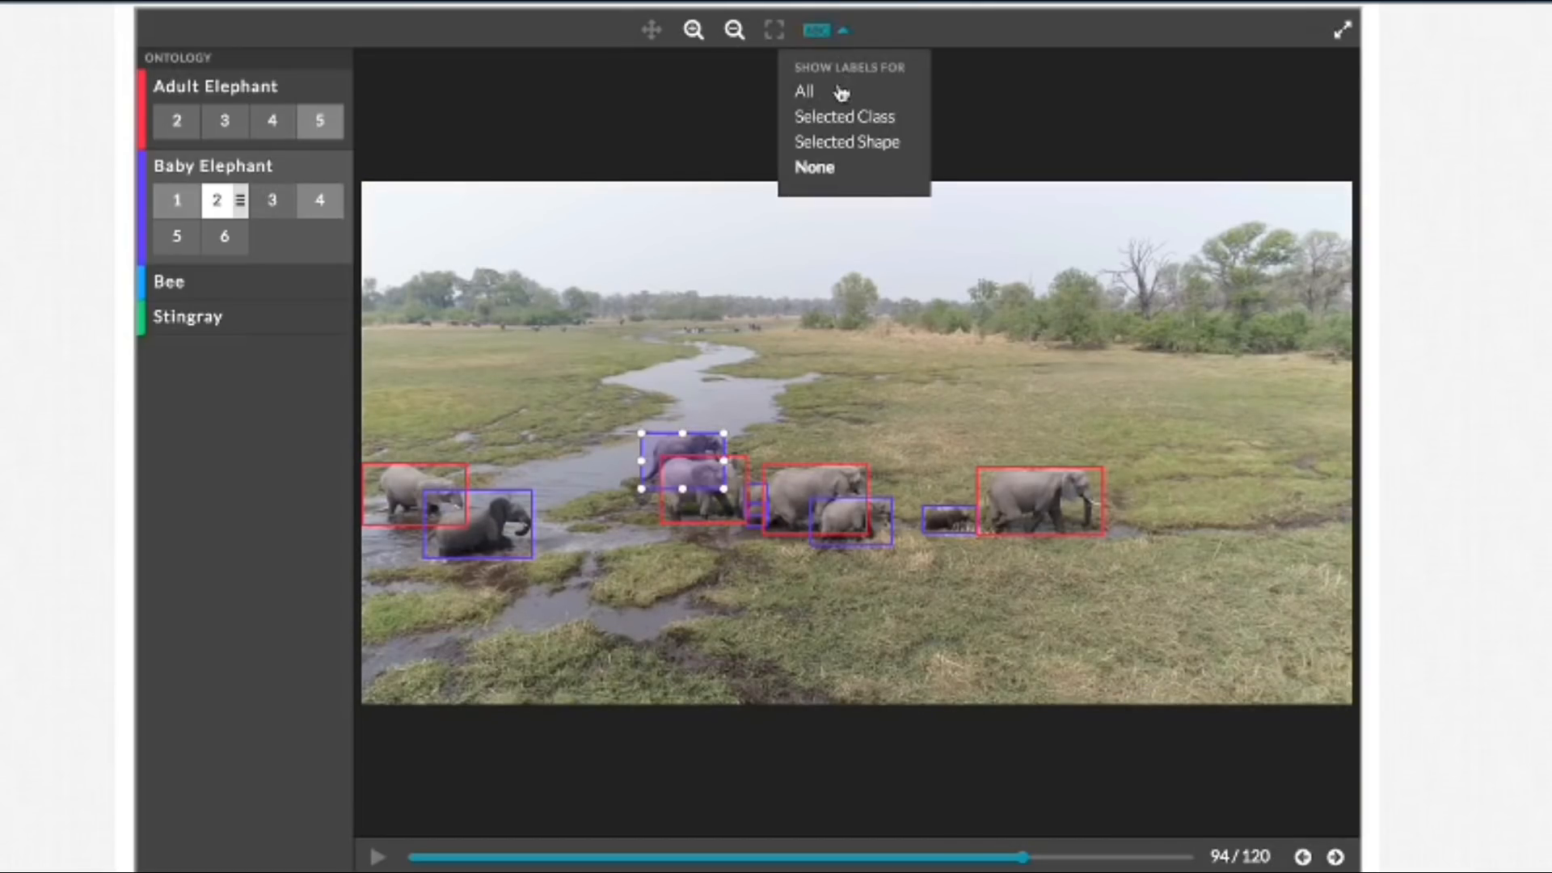
pyautogui.click(842, 94)
pyautogui.click(1335, 858)
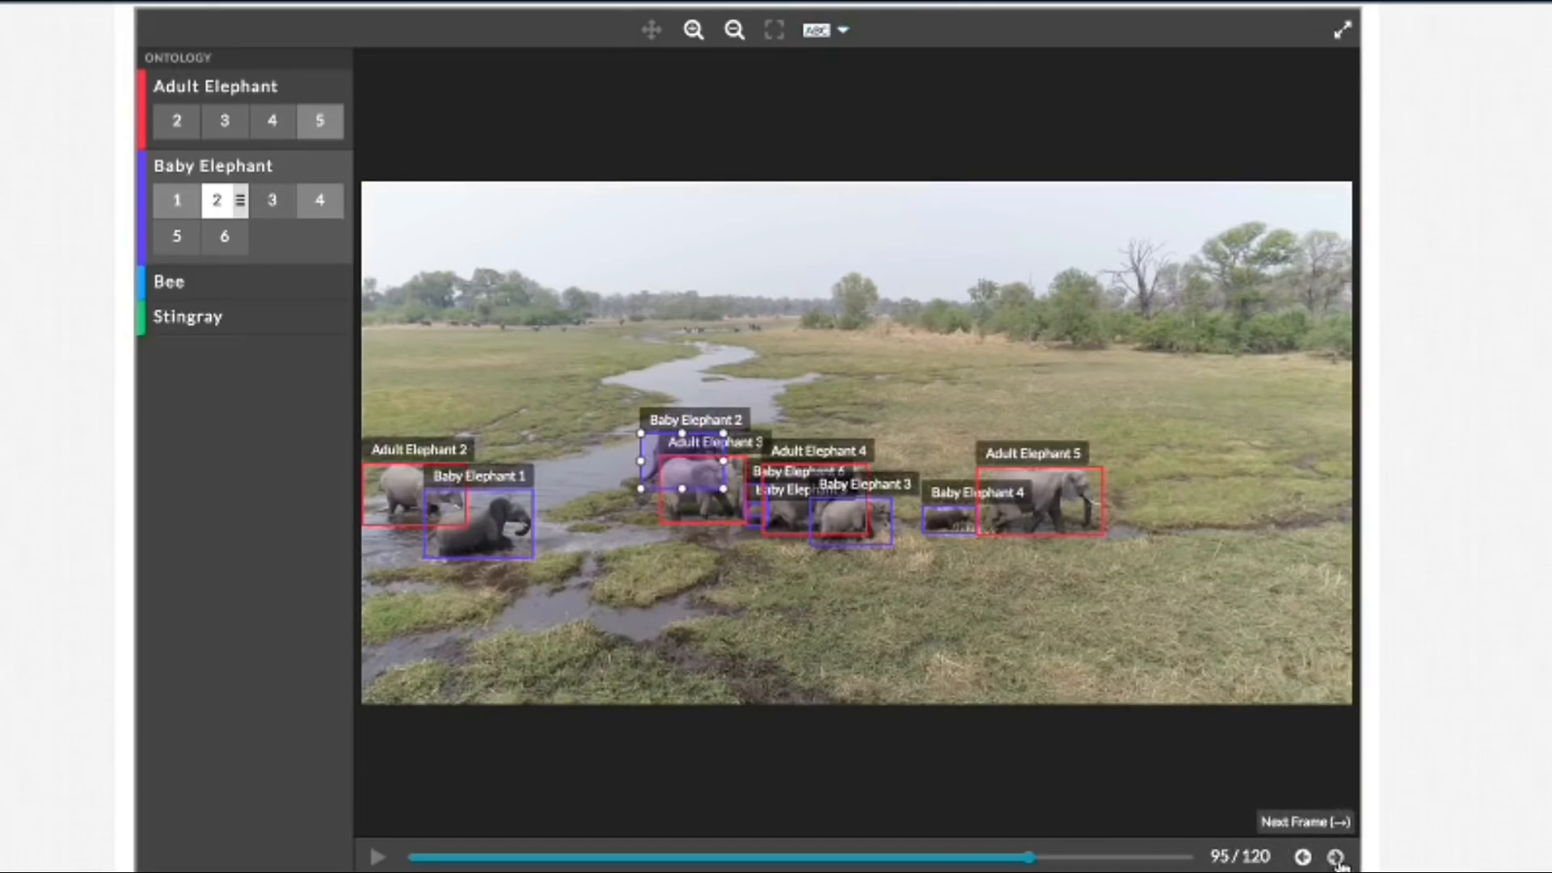
pyautogui.click(1336, 858)
pyautogui.click(1337, 859)
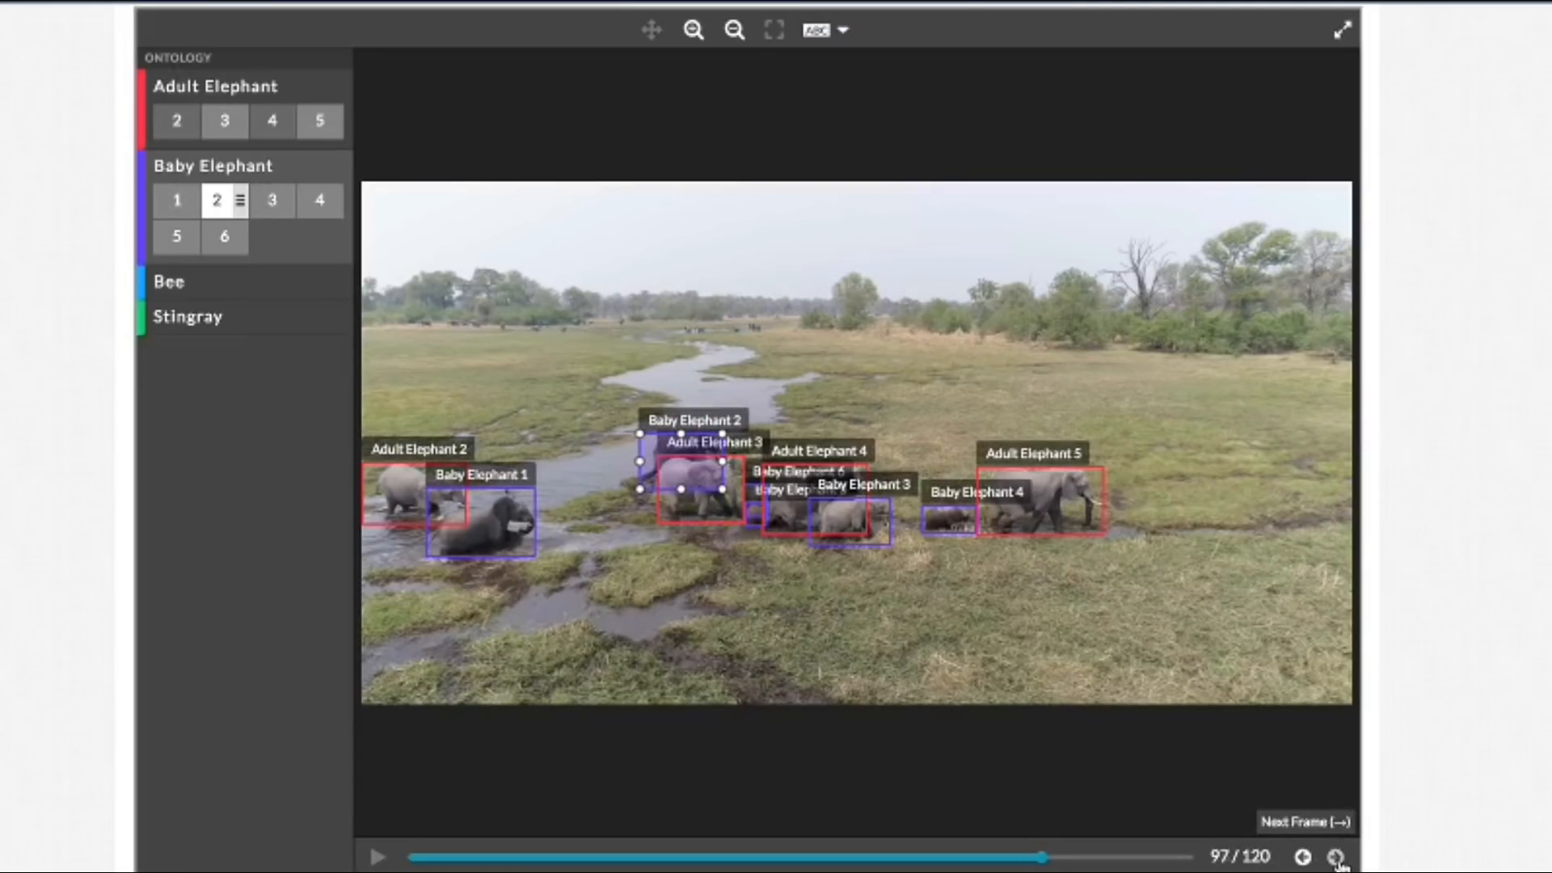
pyautogui.click(1336, 859)
pyautogui.click(1336, 858)
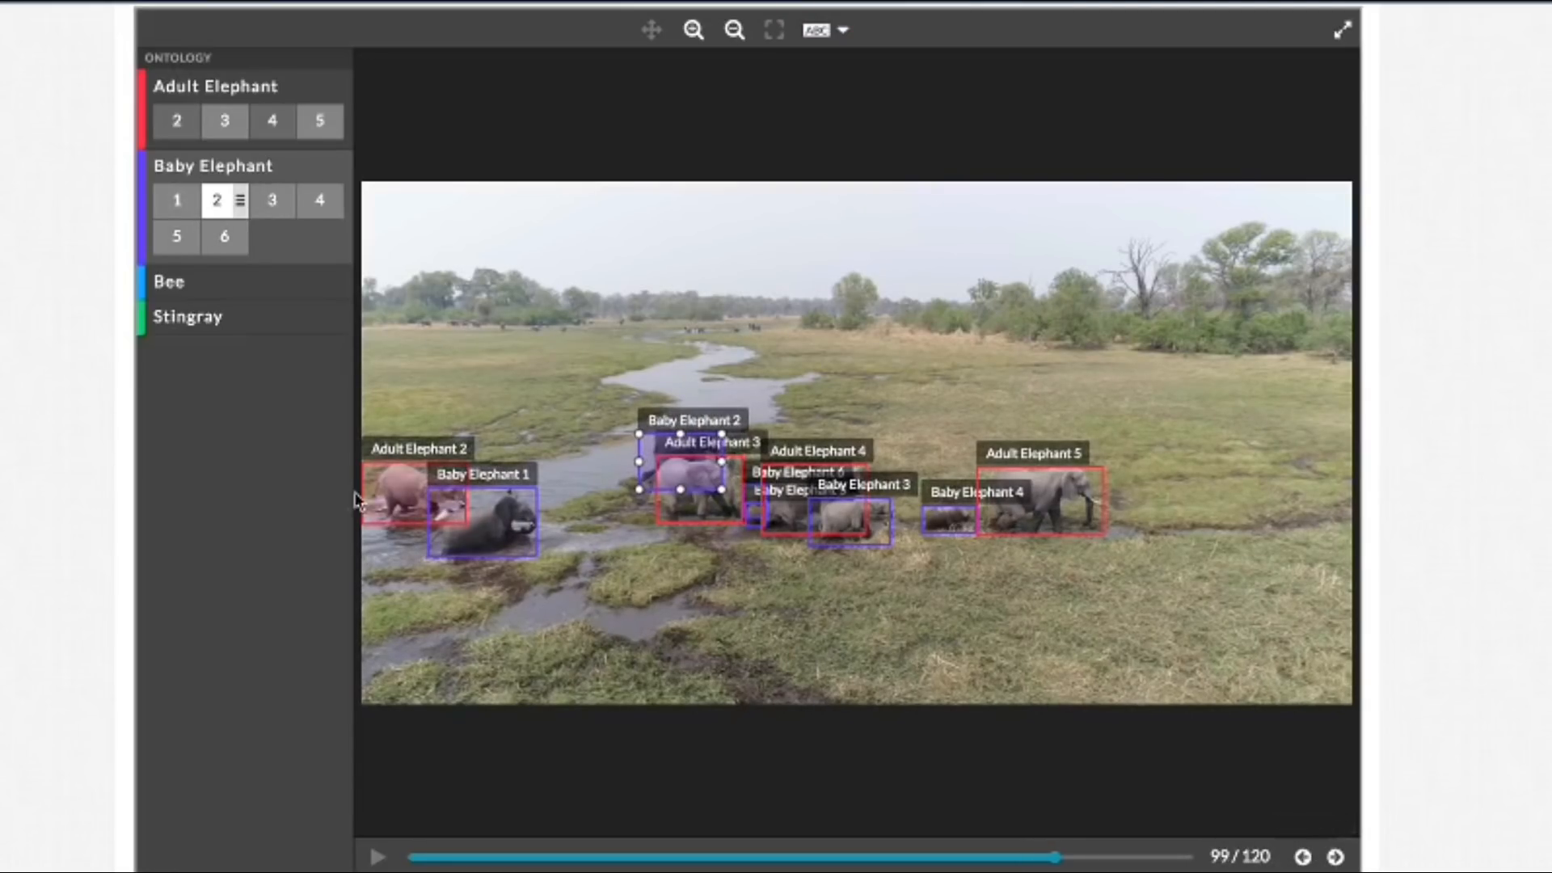
# Step: Pull the Adult Elephant 2 box's left edge in towards the elephant's tail in frame 99
pyautogui.click(693, 29)
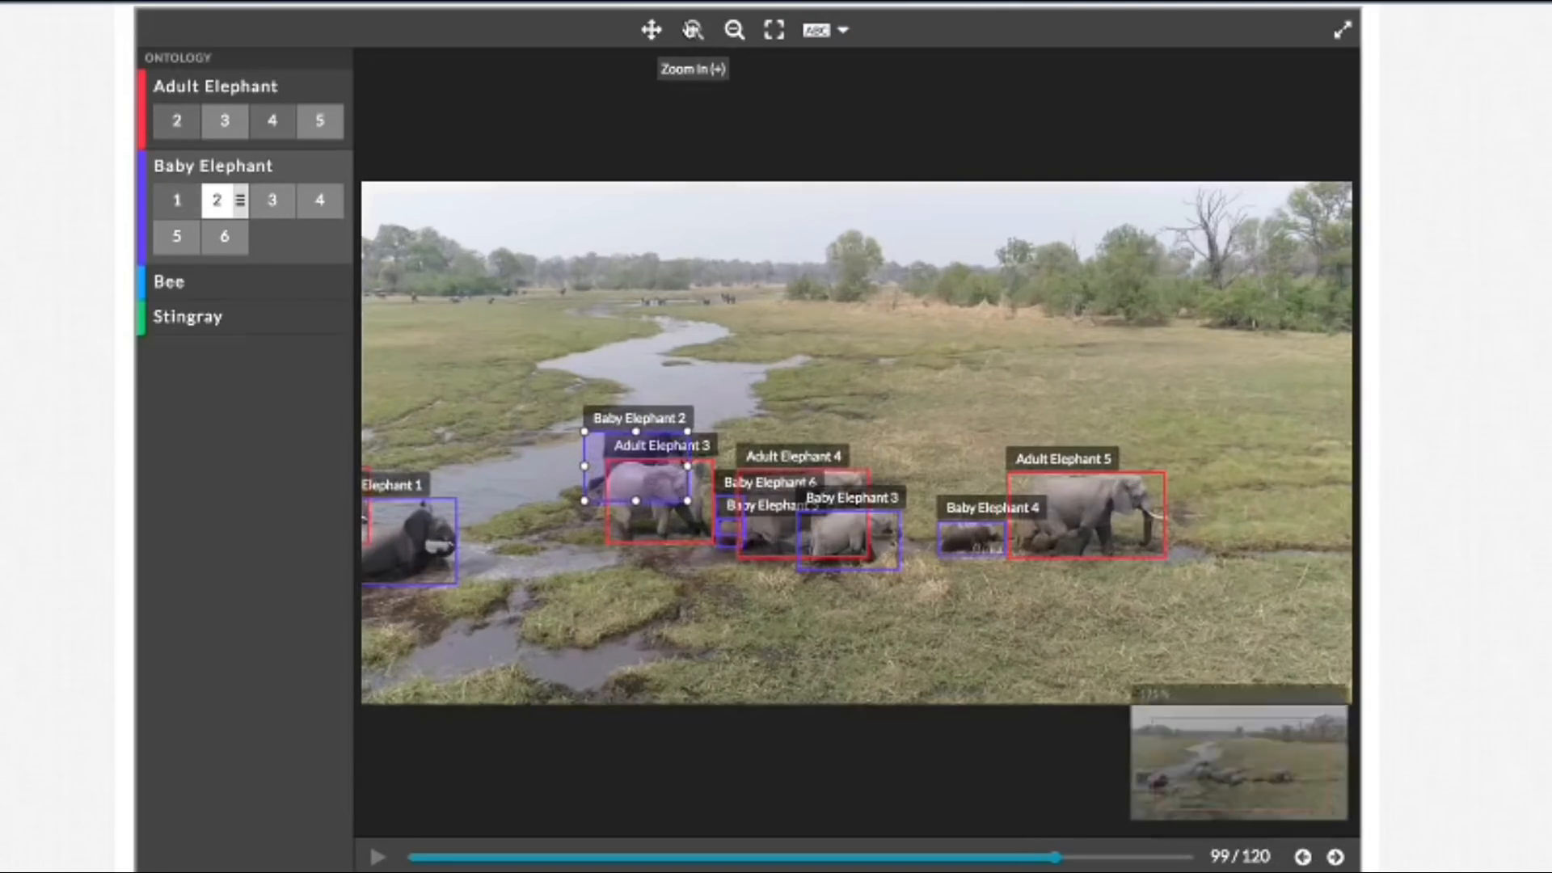
pyautogui.click(692, 30)
pyautogui.click(651, 30)
pyautogui.moveTo(384, 320); pyautogui.dragTo(1303, 338)
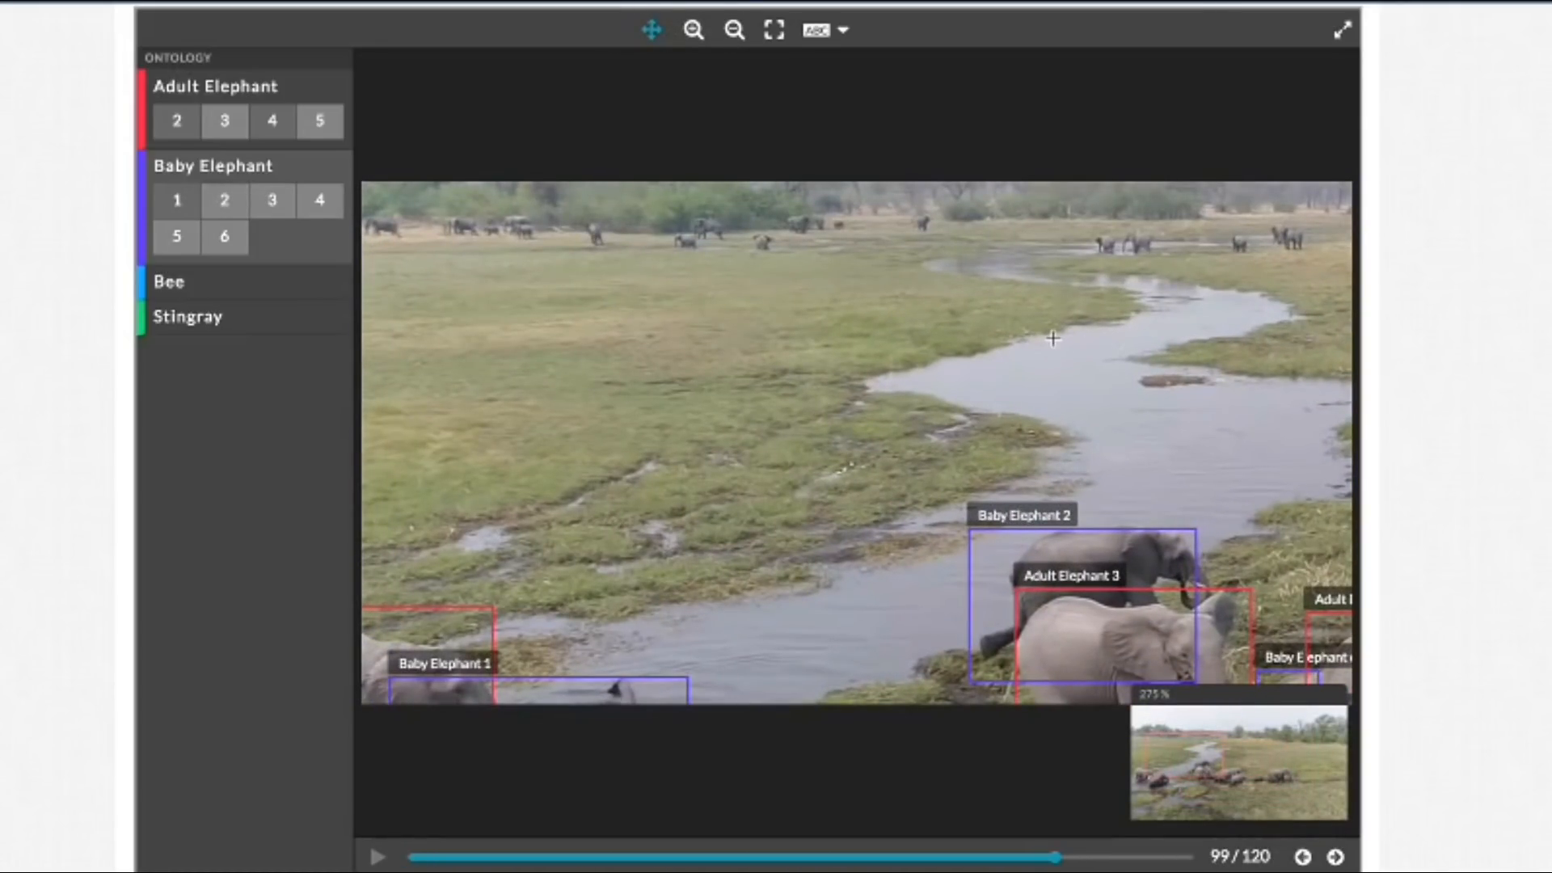
pyautogui.moveTo(774, 370); pyautogui.dragTo(881, 236)
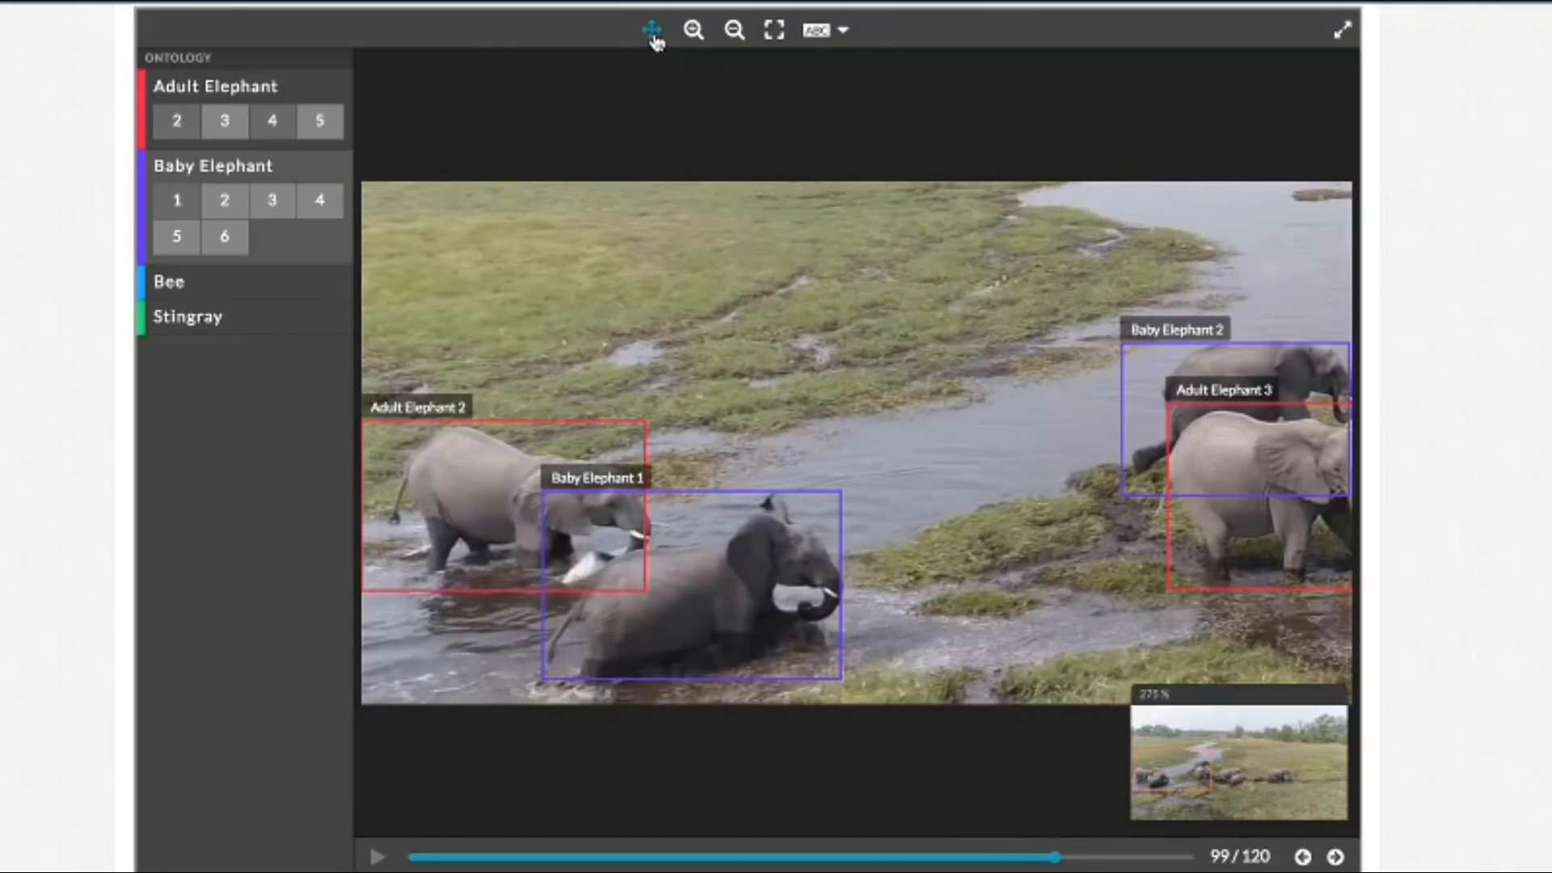
pyautogui.click(363, 511)
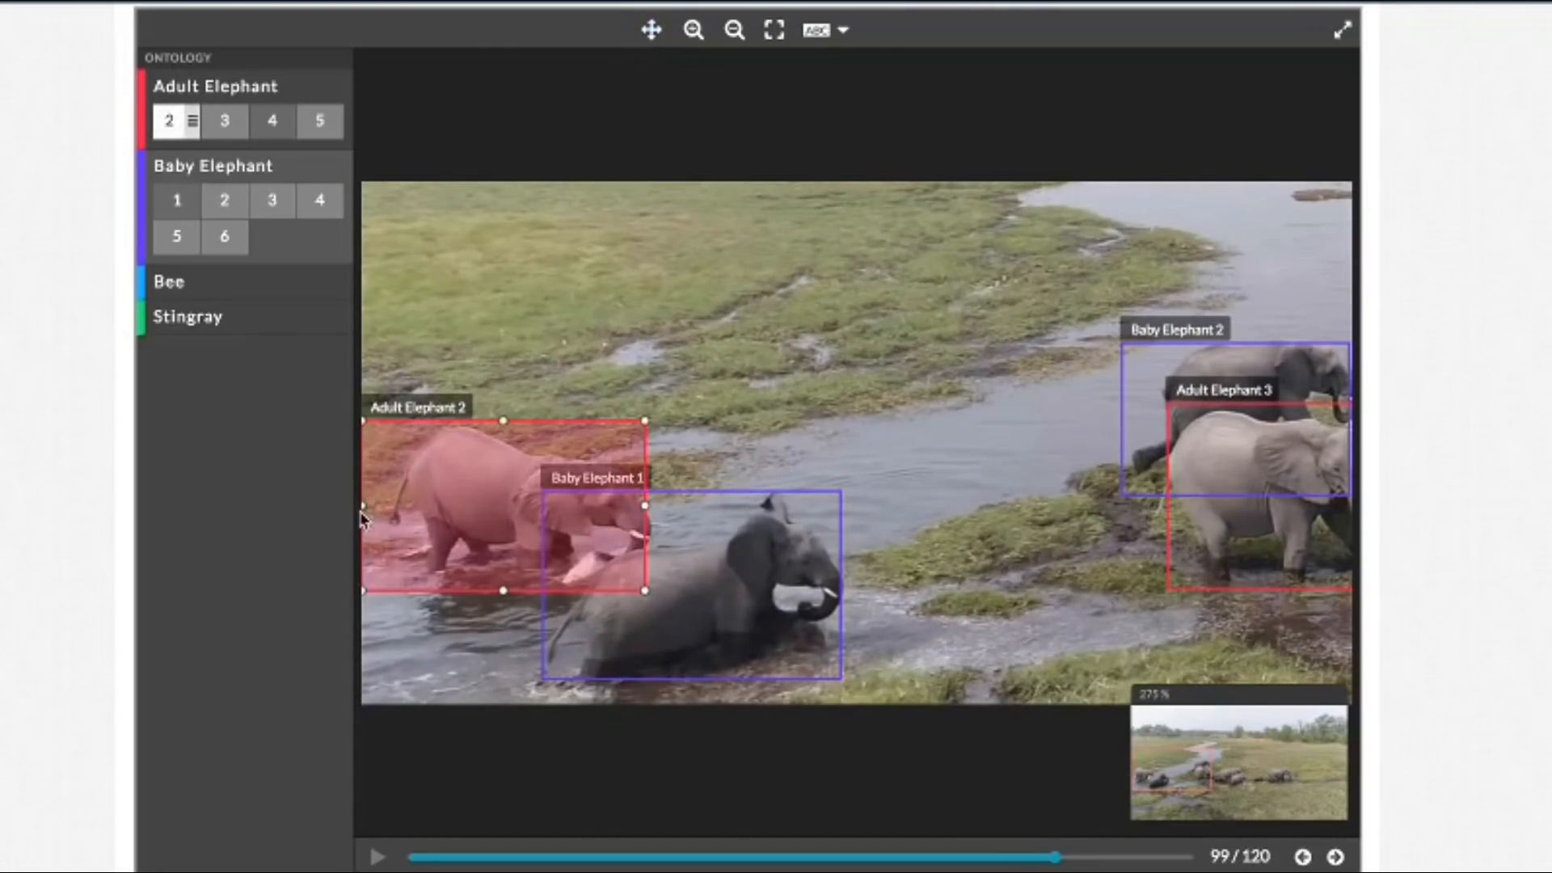
pyautogui.moveTo(362, 511); pyautogui.dragTo(388, 510)
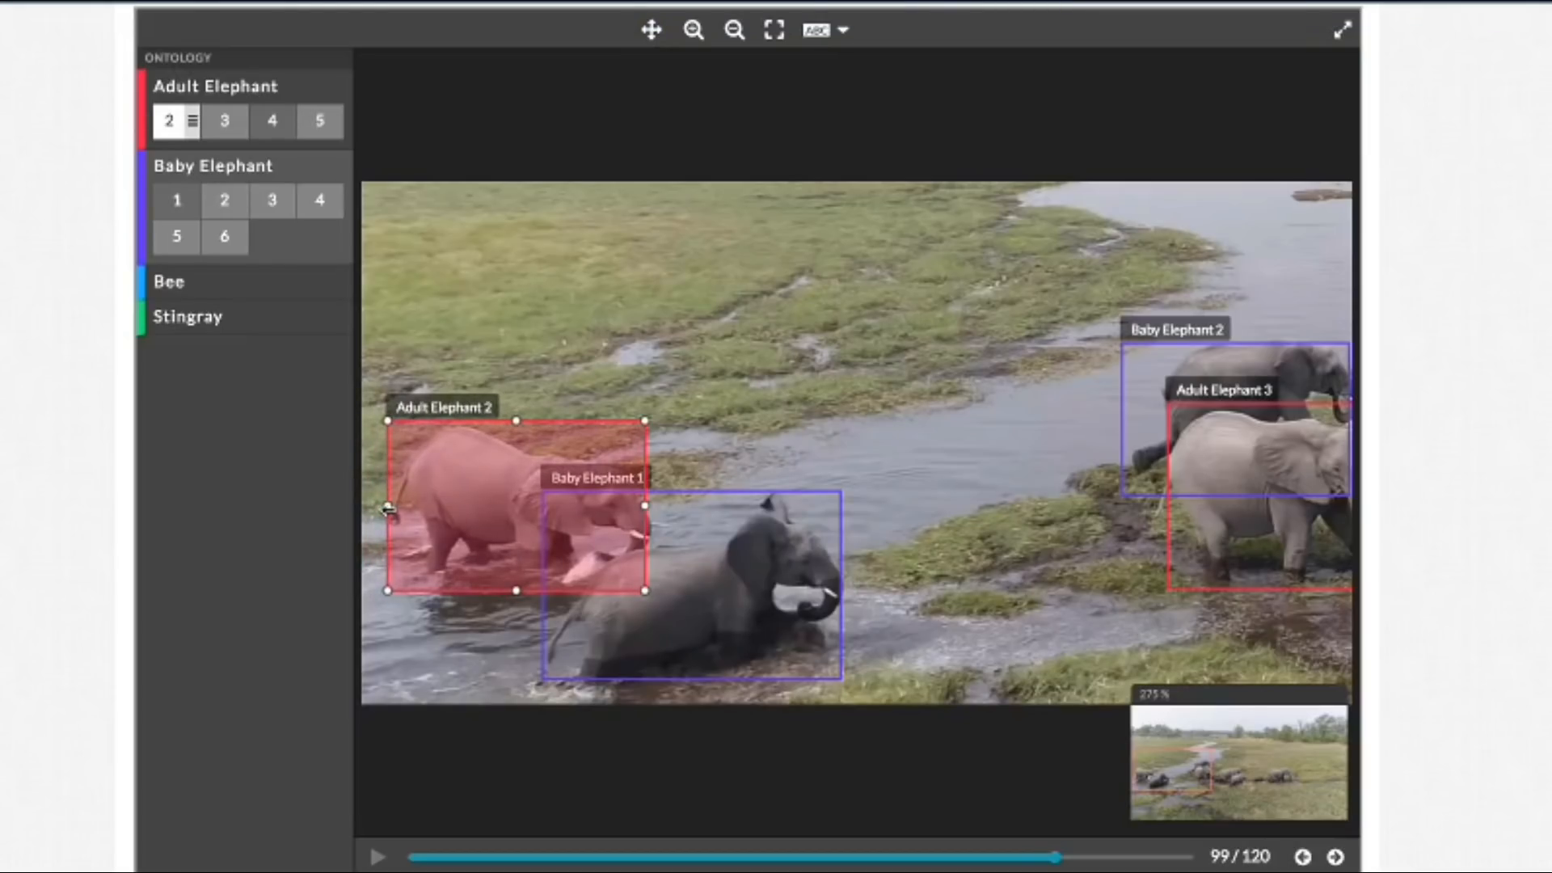
# Step: Step back through the frames to frame 82, examining the fit of the Adult Elephant 2 and Baby Elephant 1 boxes
pyautogui.click(1302, 858)
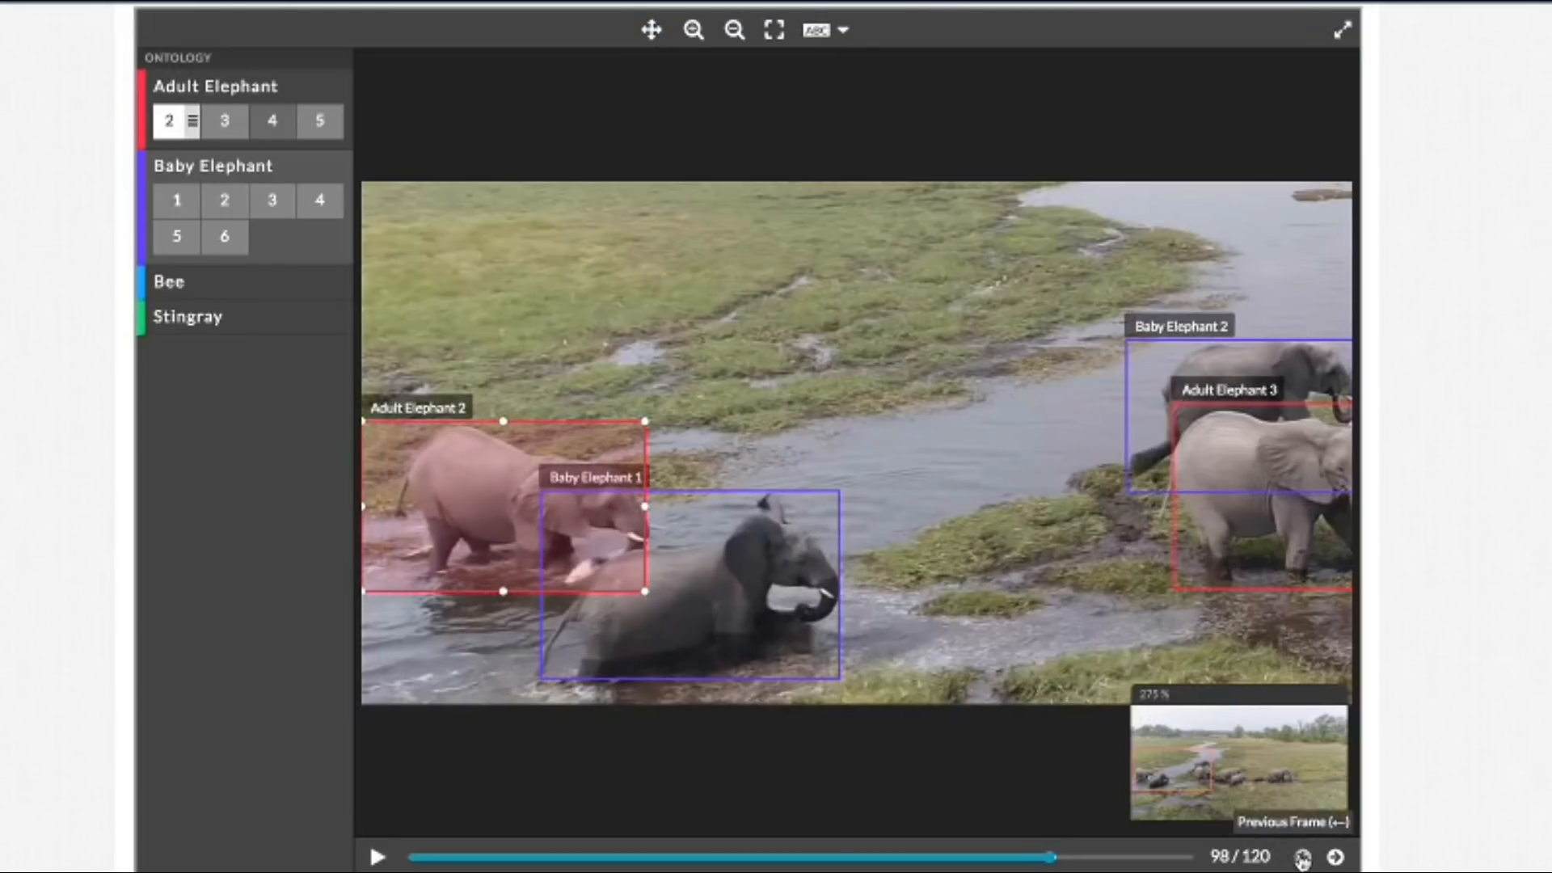
pyautogui.click(1302, 858)
pyautogui.click(1302, 857)
pyautogui.click(1302, 858)
pyautogui.click(1303, 857)
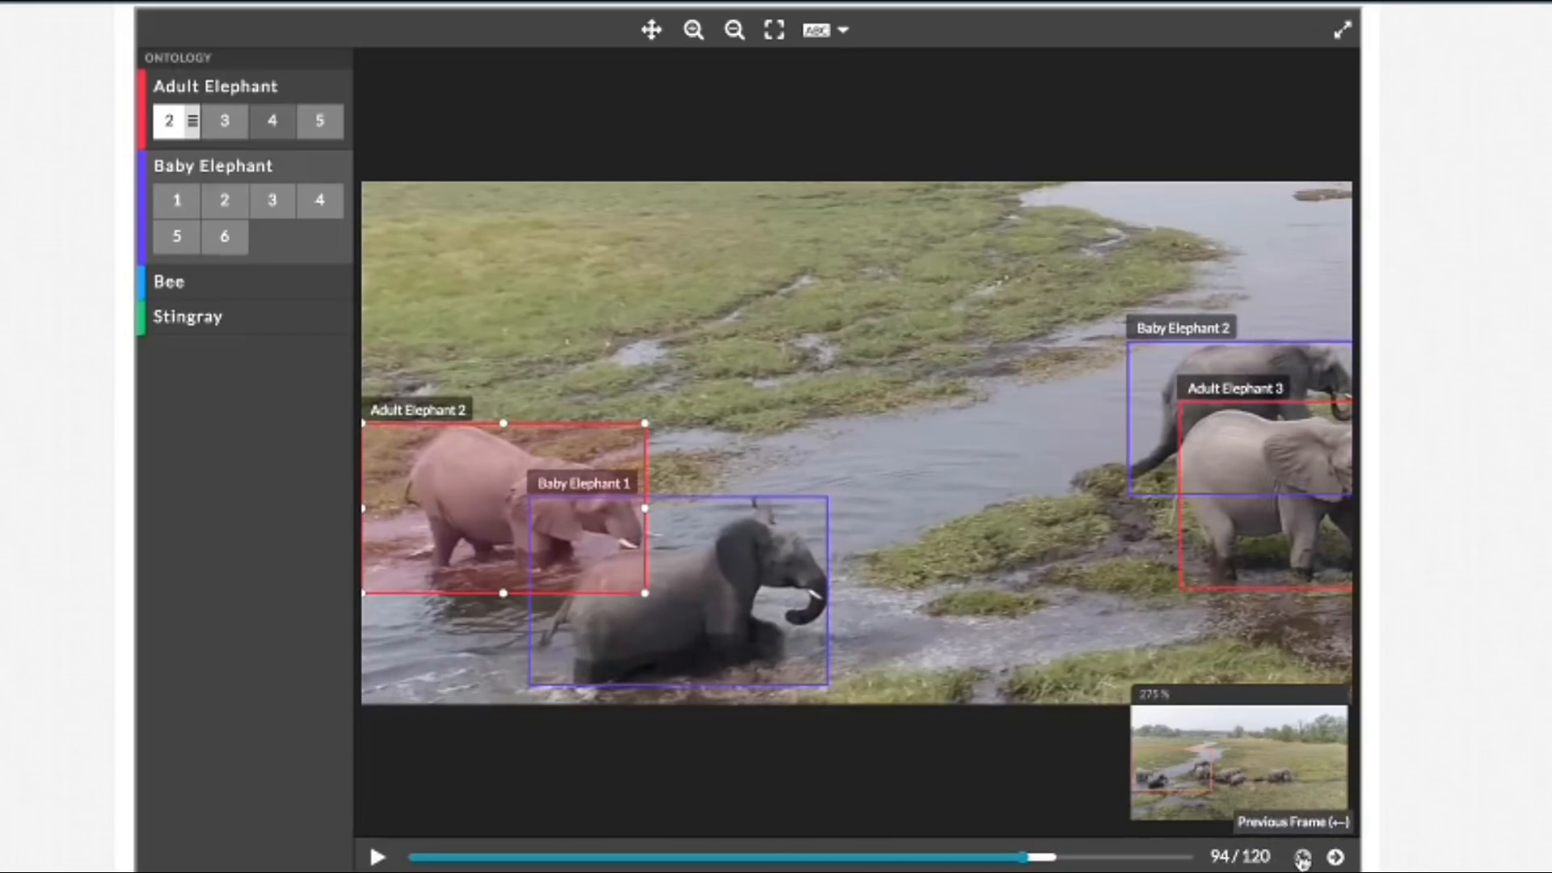
pyautogui.click(1302, 857)
pyautogui.click(1302, 857)
pyautogui.click(1302, 857)
pyautogui.click(1303, 858)
pyautogui.click(1302, 858)
pyautogui.click(1302, 858)
pyautogui.click(1302, 857)
pyautogui.click(1302, 857)
pyautogui.click(1303, 857)
pyautogui.click(1302, 857)
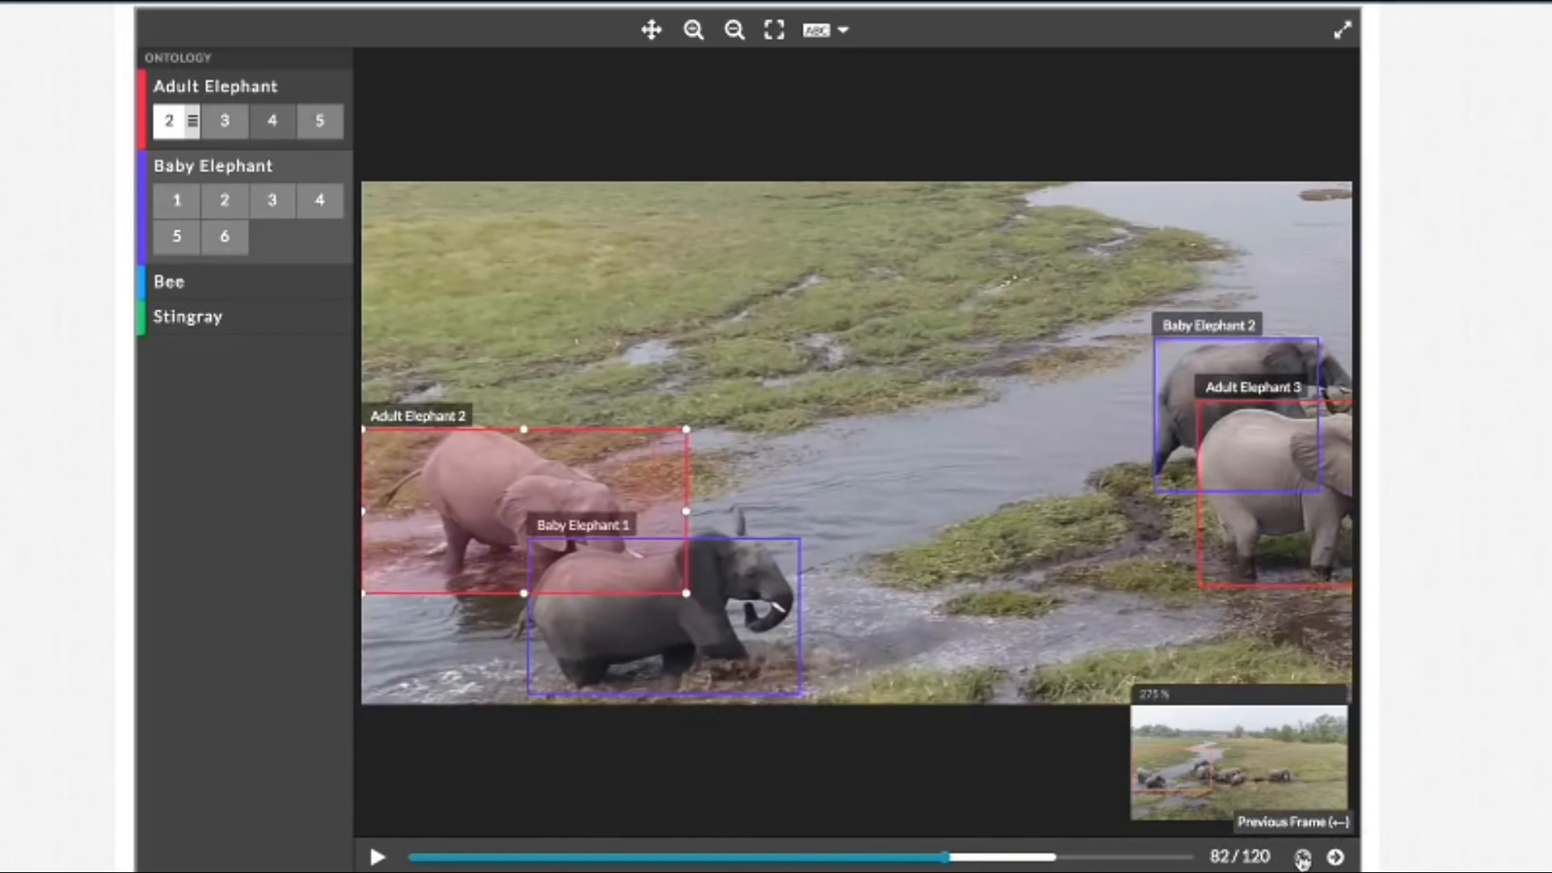
# Step: In frame 83, narrow the Adult Elephant 2 box from both sides and raise the Baby Elephant 1 box's top and bottom edges
pyautogui.click(1336, 857)
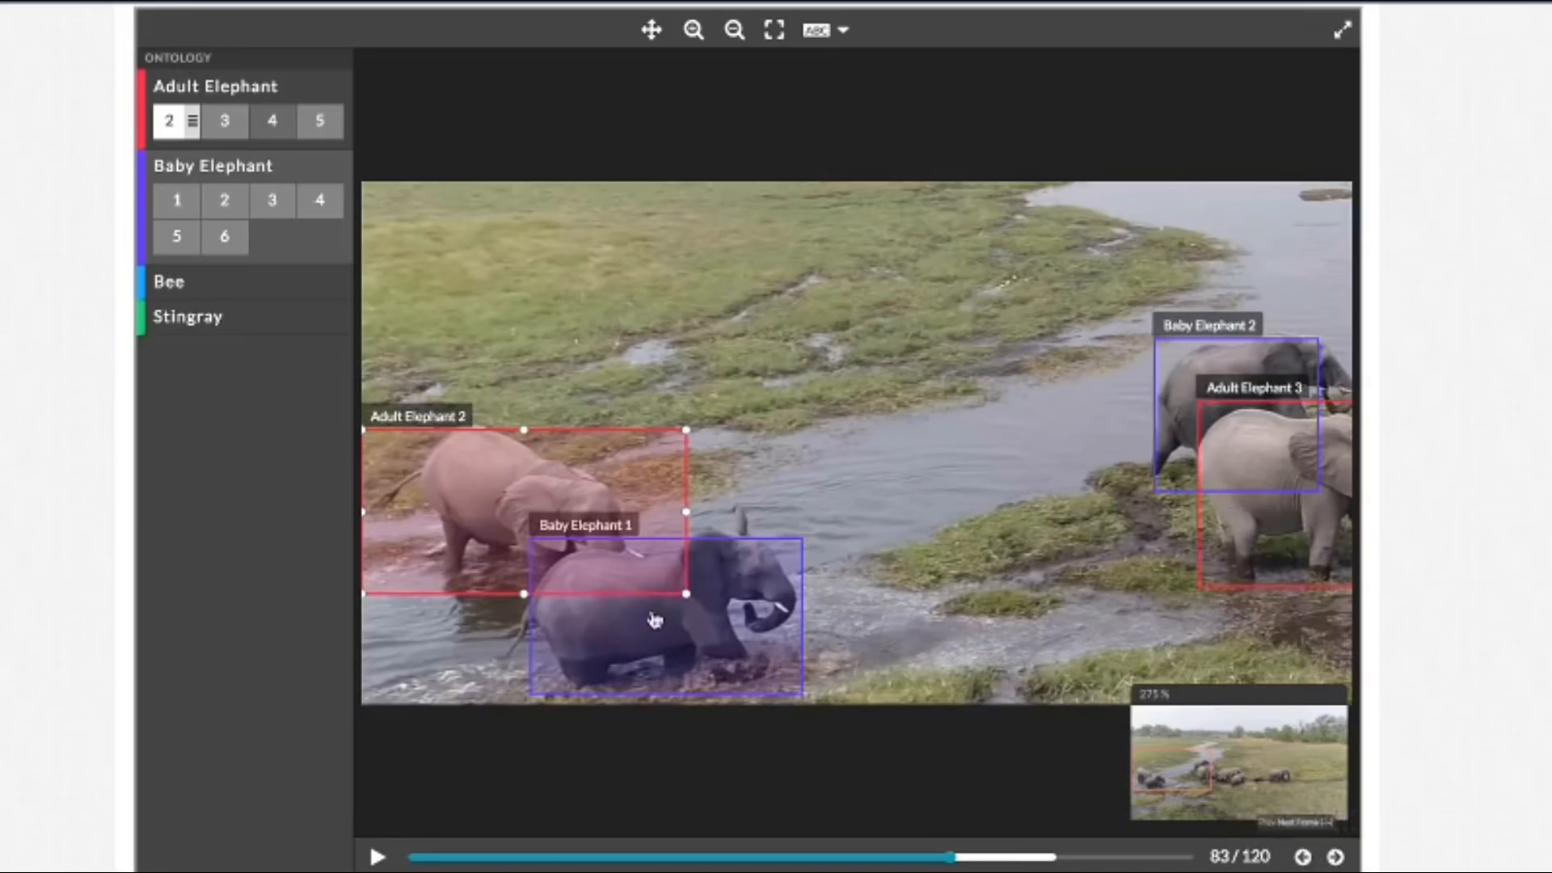
pyautogui.moveTo(365, 513); pyautogui.dragTo(377, 514)
pyautogui.moveTo(686, 512)
pyautogui.mouseDown()
pyautogui.moveTo(667, 522)
pyautogui.moveTo(667, 506)
pyautogui.mouseUp()
pyautogui.click(721, 537)
pyautogui.moveTo(665, 694); pyautogui.dragTo(666, 688)
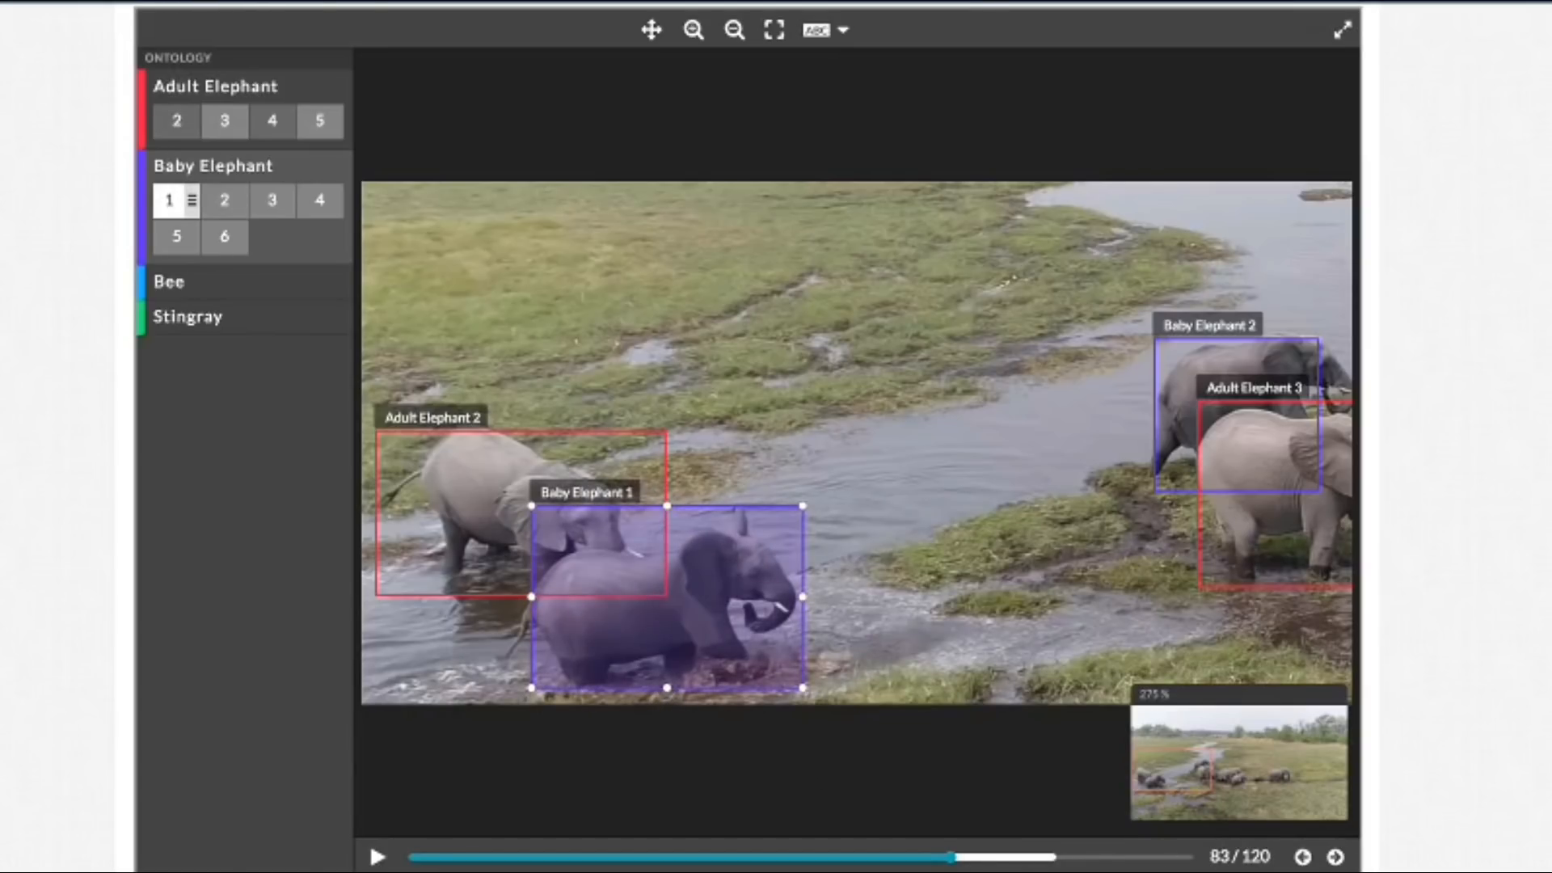
# Step: Pull the Adult Elephant 2 box's left edge in closer to the tail in frames 85 and 86
pyautogui.click(1338, 858)
pyautogui.click(1338, 858)
pyautogui.click(374, 526)
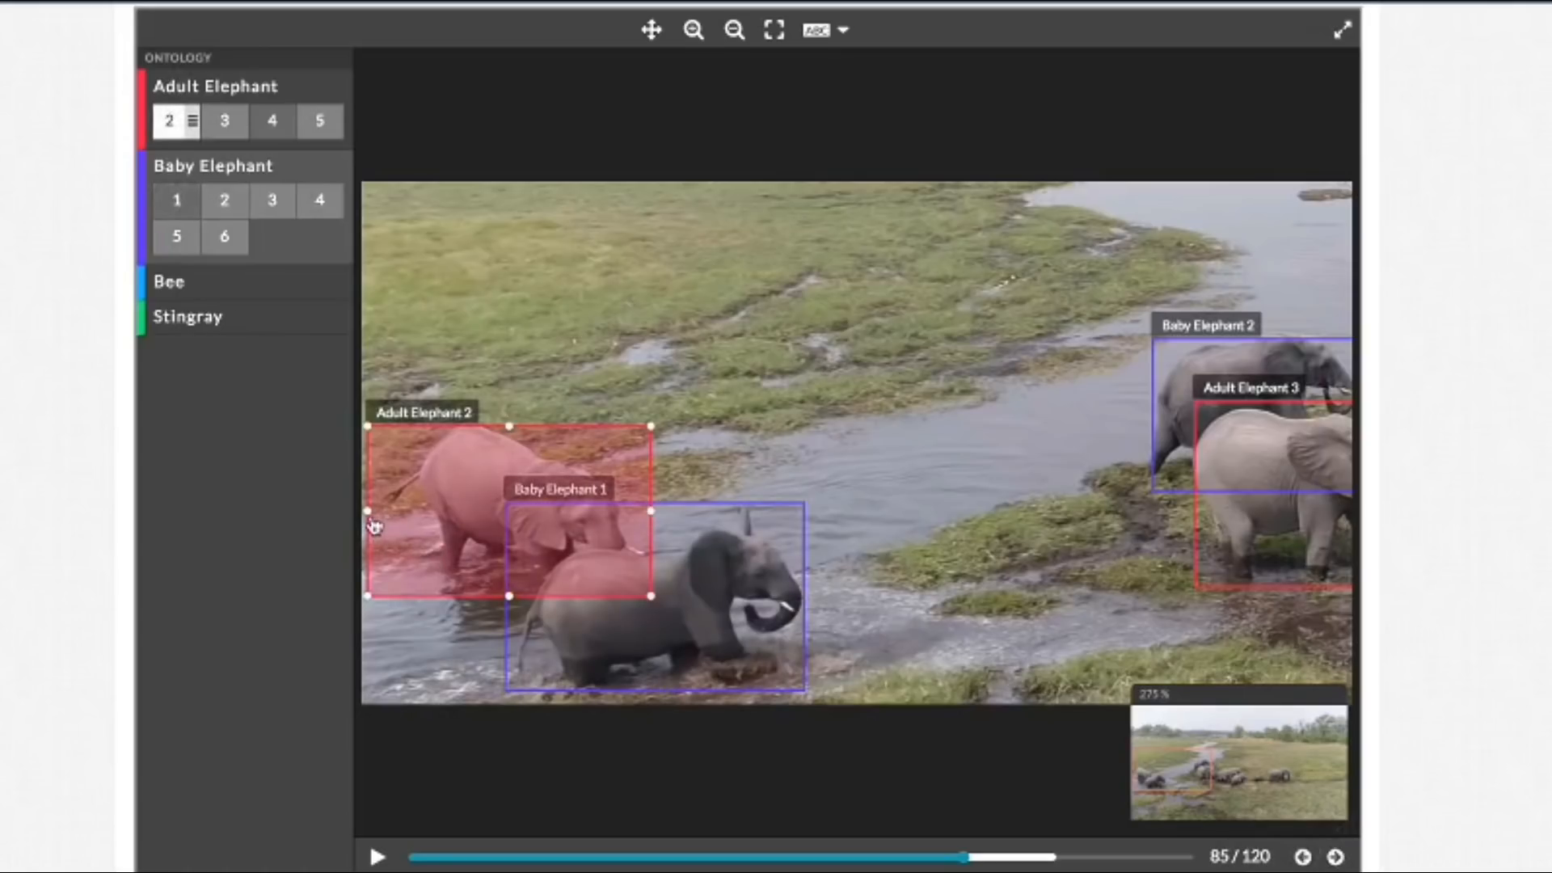
pyautogui.moveTo(368, 512); pyautogui.dragTo(380, 511)
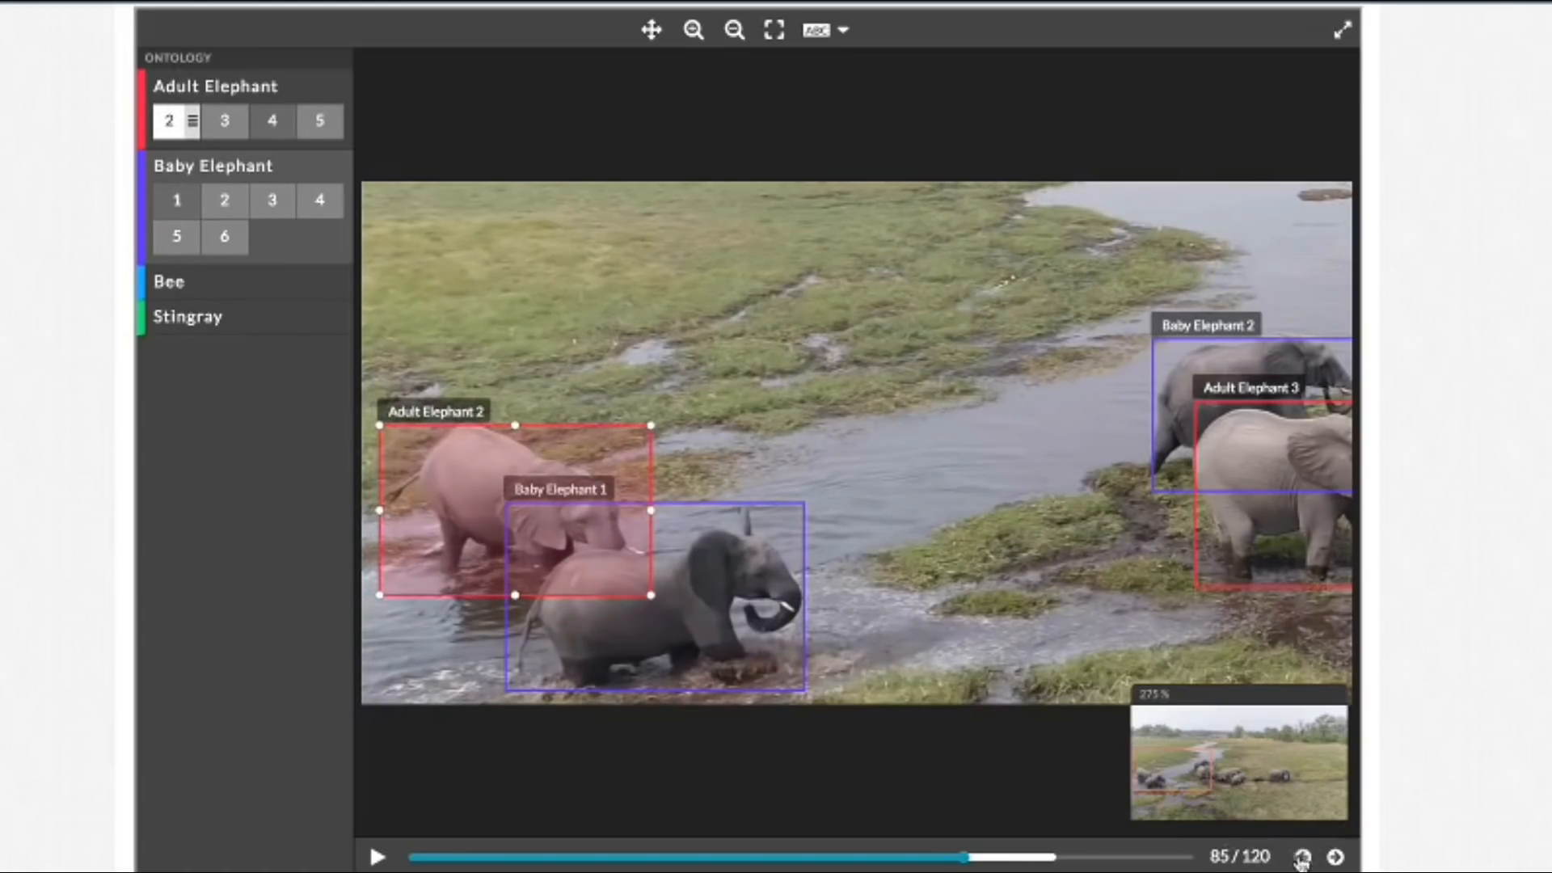
pyautogui.click(1335, 858)
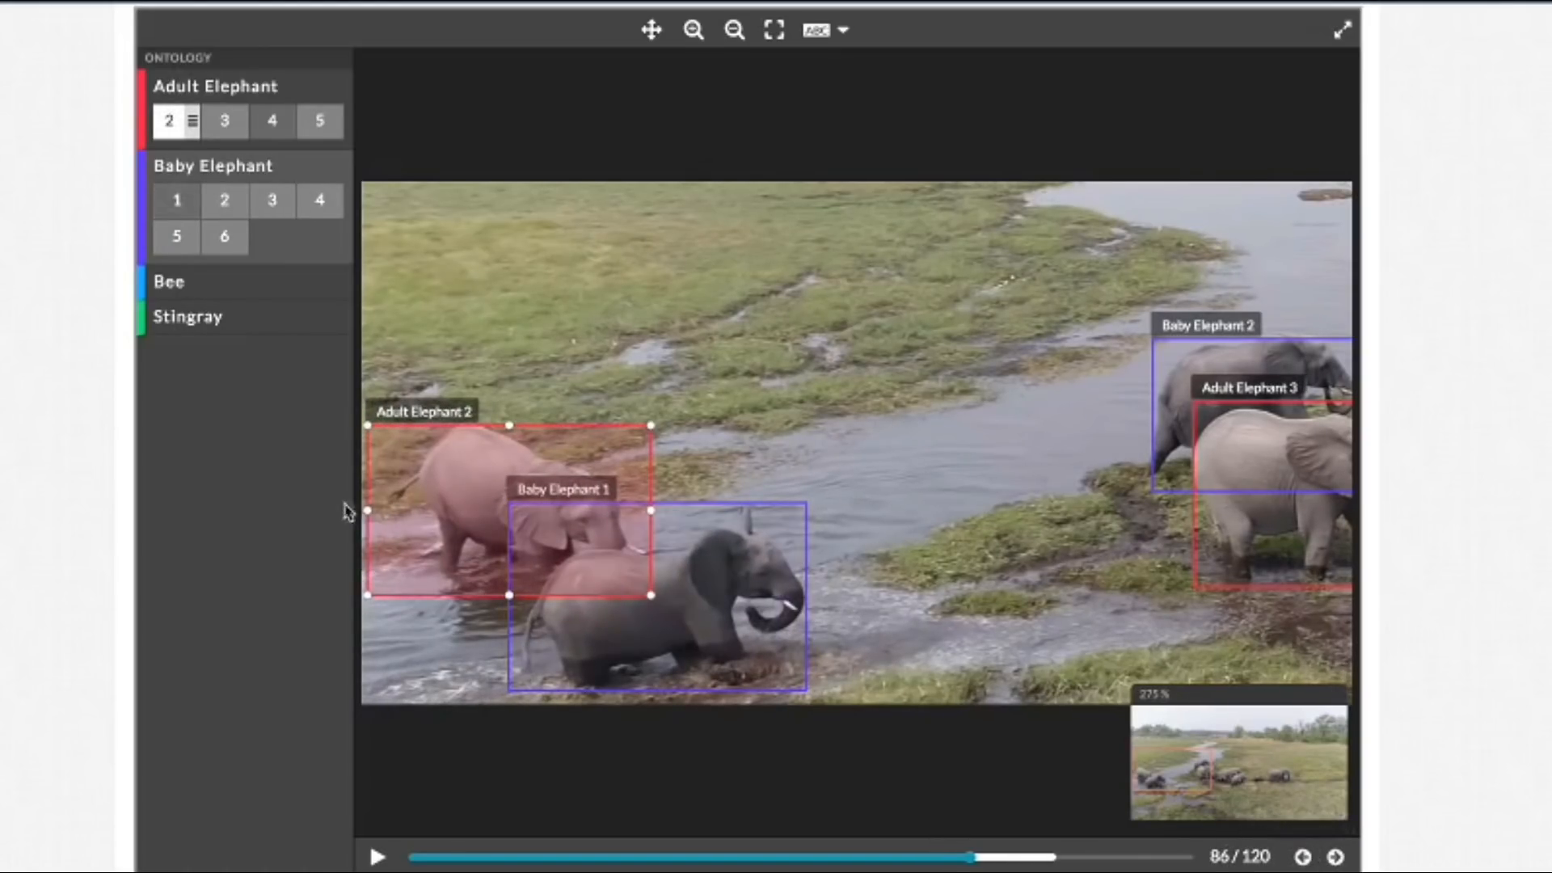
pyautogui.moveTo(366, 511); pyautogui.dragTo(382, 513)
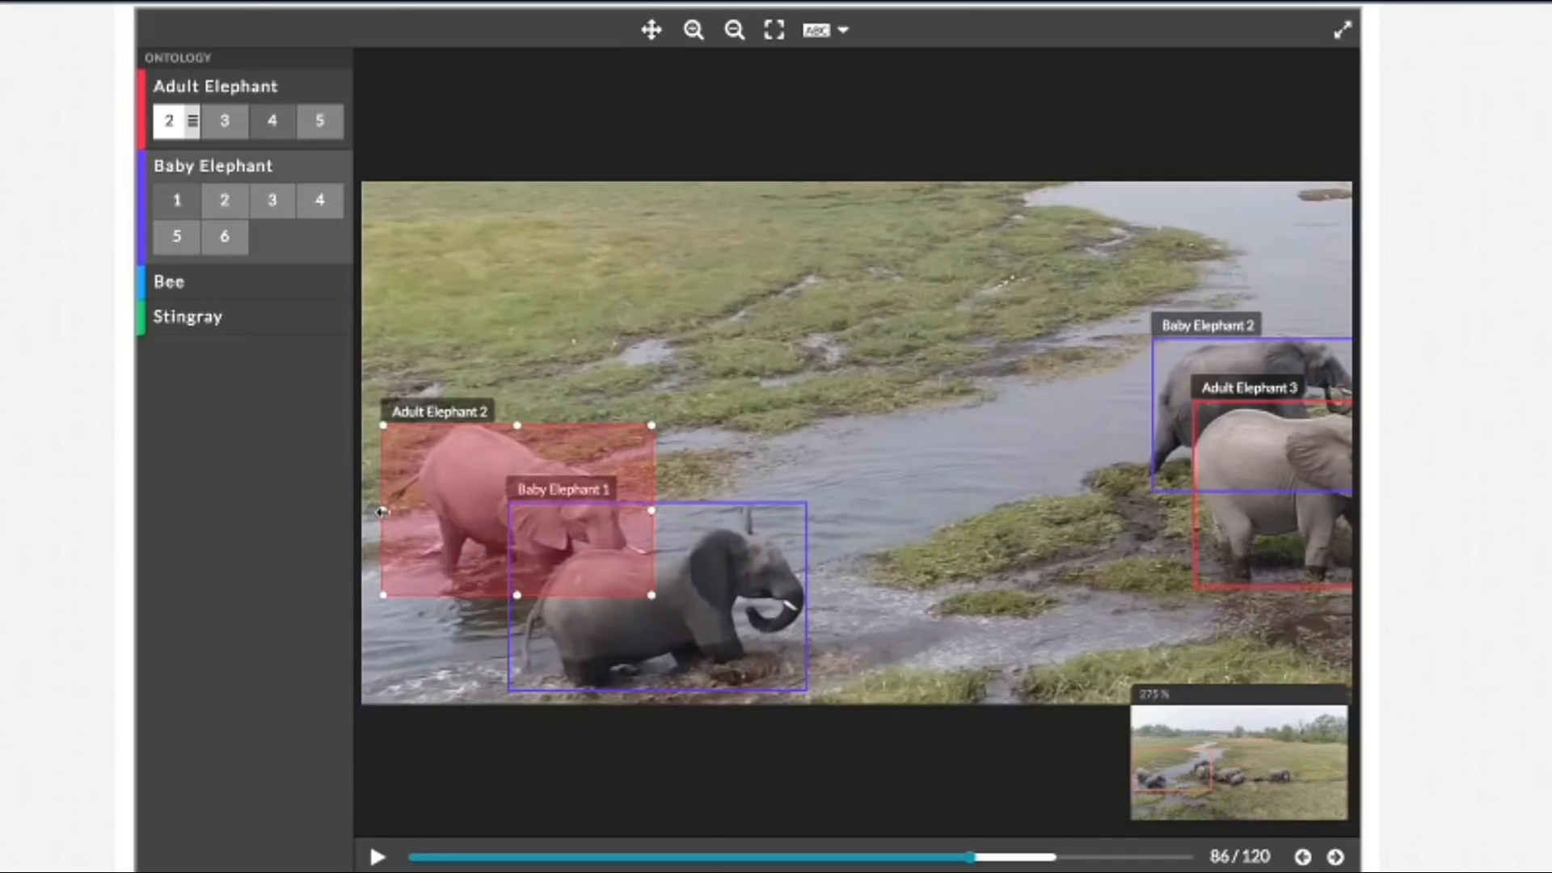
# Step: Move the Adult Elephant 2 box's left edge inward to the elephant's tail in frame 88
pyautogui.click(1334, 858)
pyautogui.click(1333, 857)
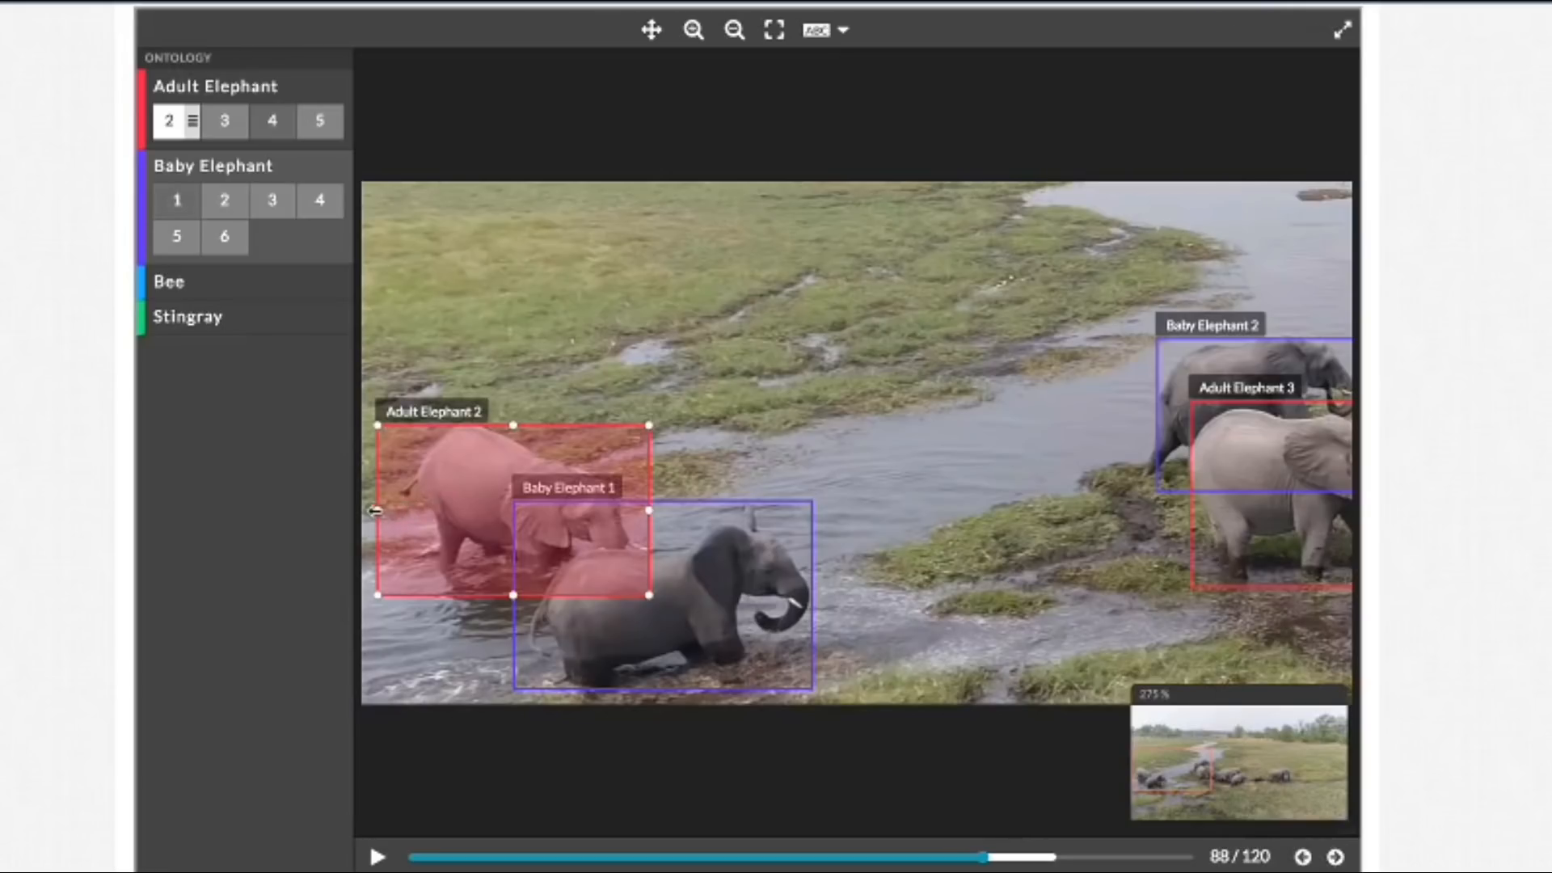
pyautogui.click(393, 519)
pyautogui.click(391, 529)
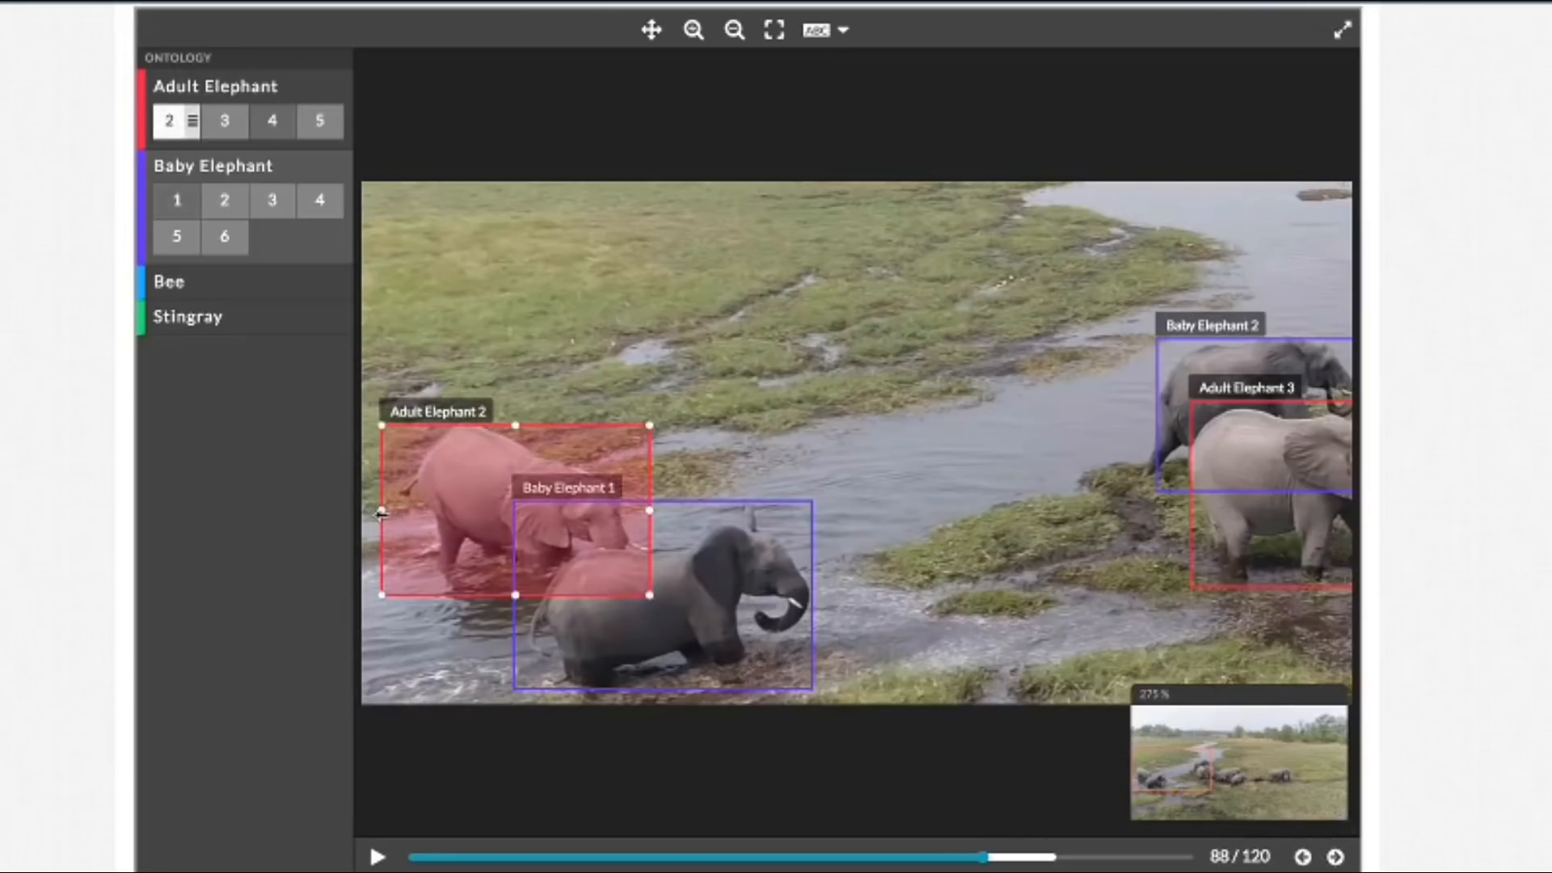
pyautogui.moveTo(386, 509); pyautogui.dragTo(401, 510)
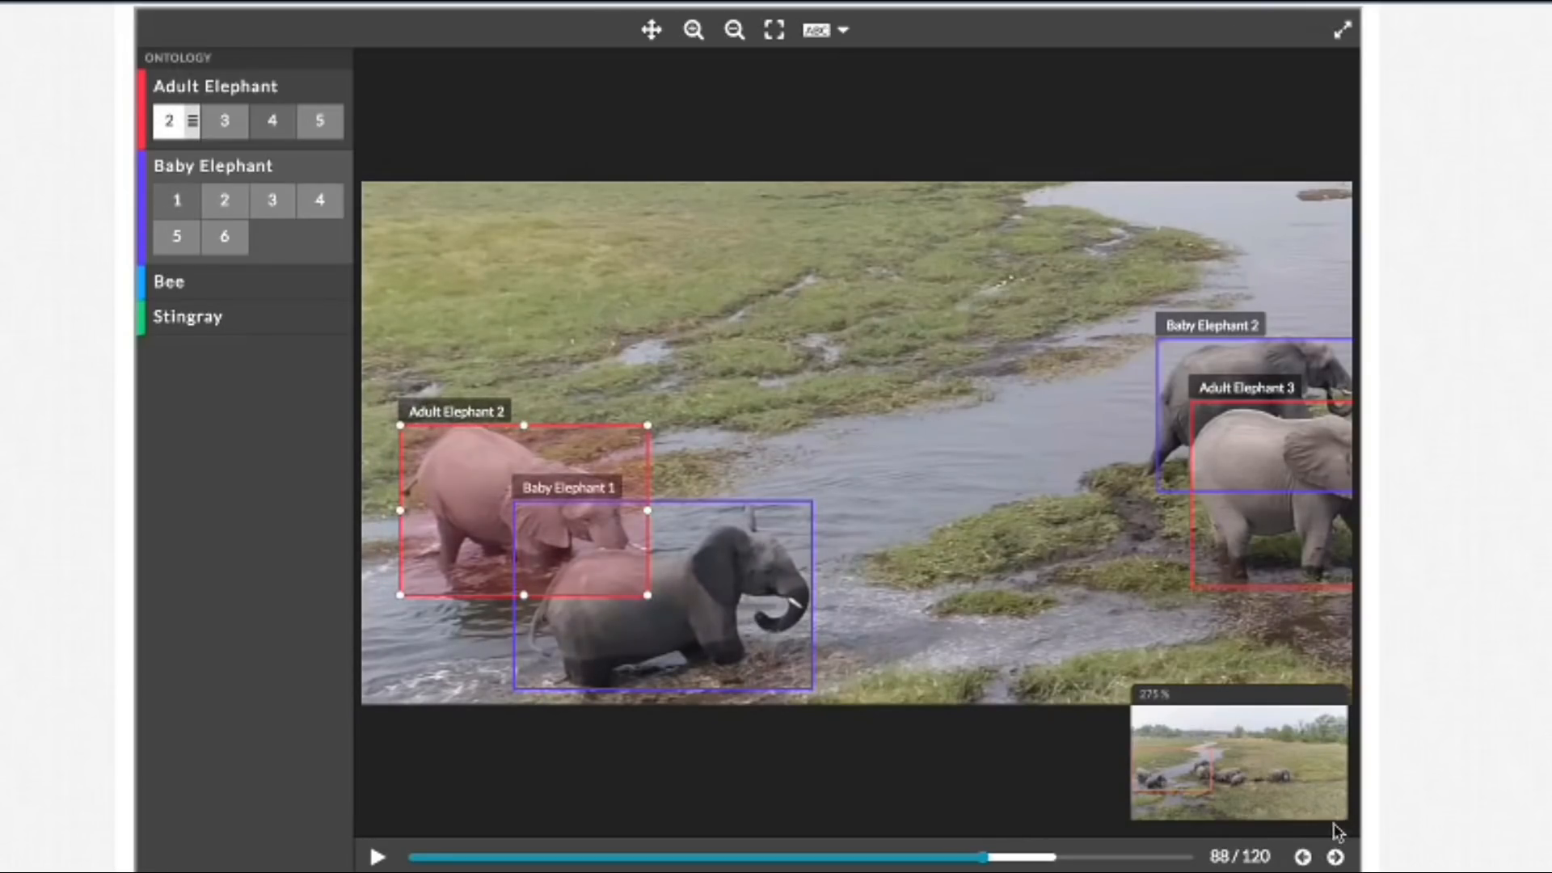
# Step: Tighten the Adult Elephant 2 box's left edge against the elephant's hindquarters in frames 89 and 91
pyautogui.click(1336, 857)
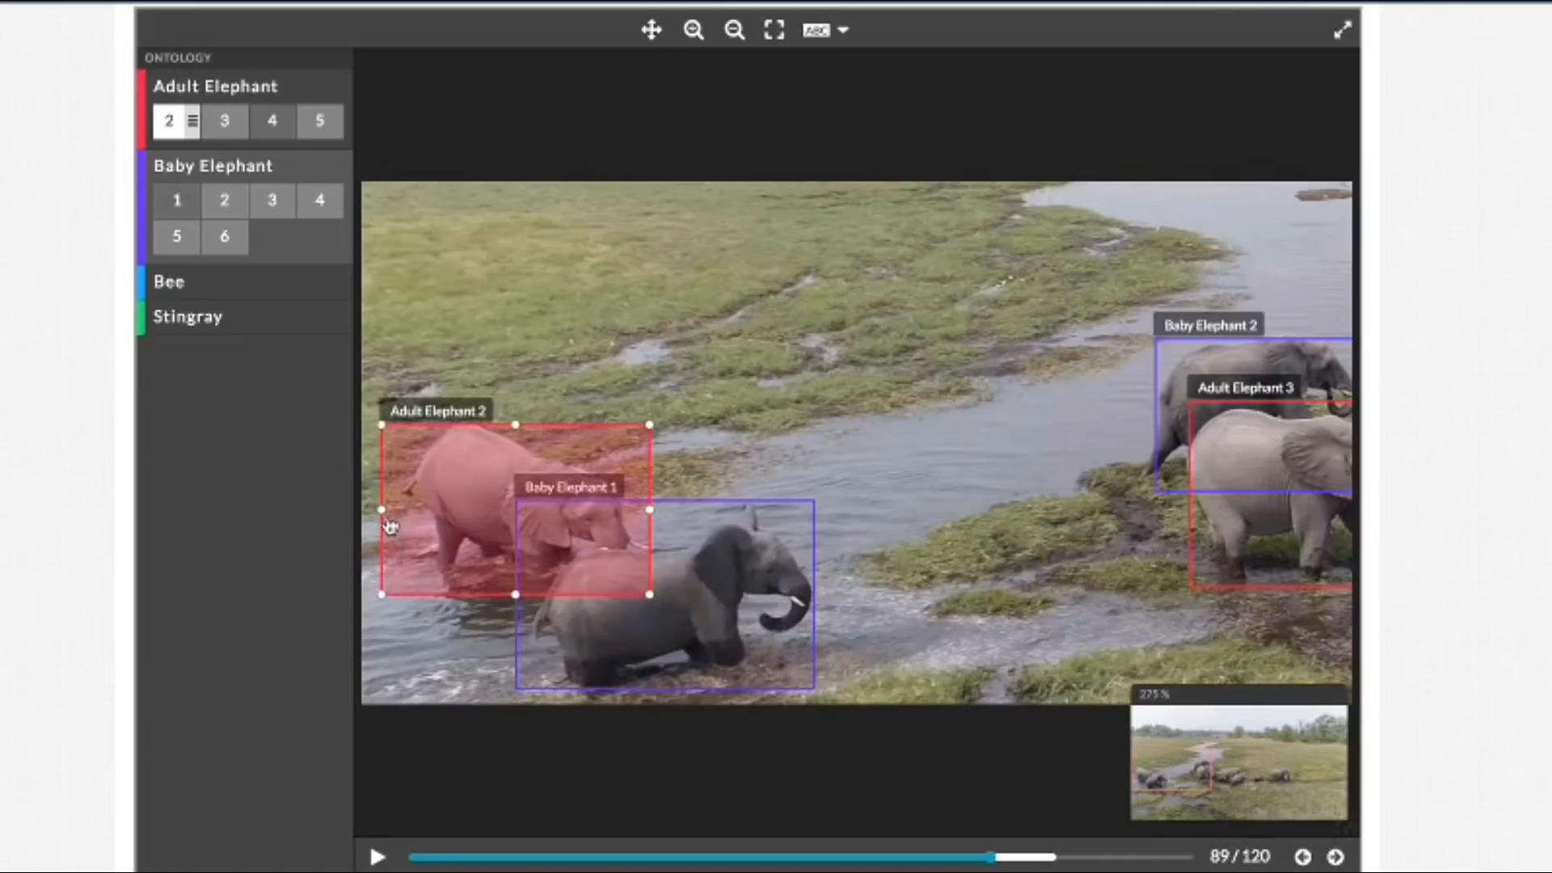
pyautogui.moveTo(383, 511); pyautogui.dragTo(397, 511)
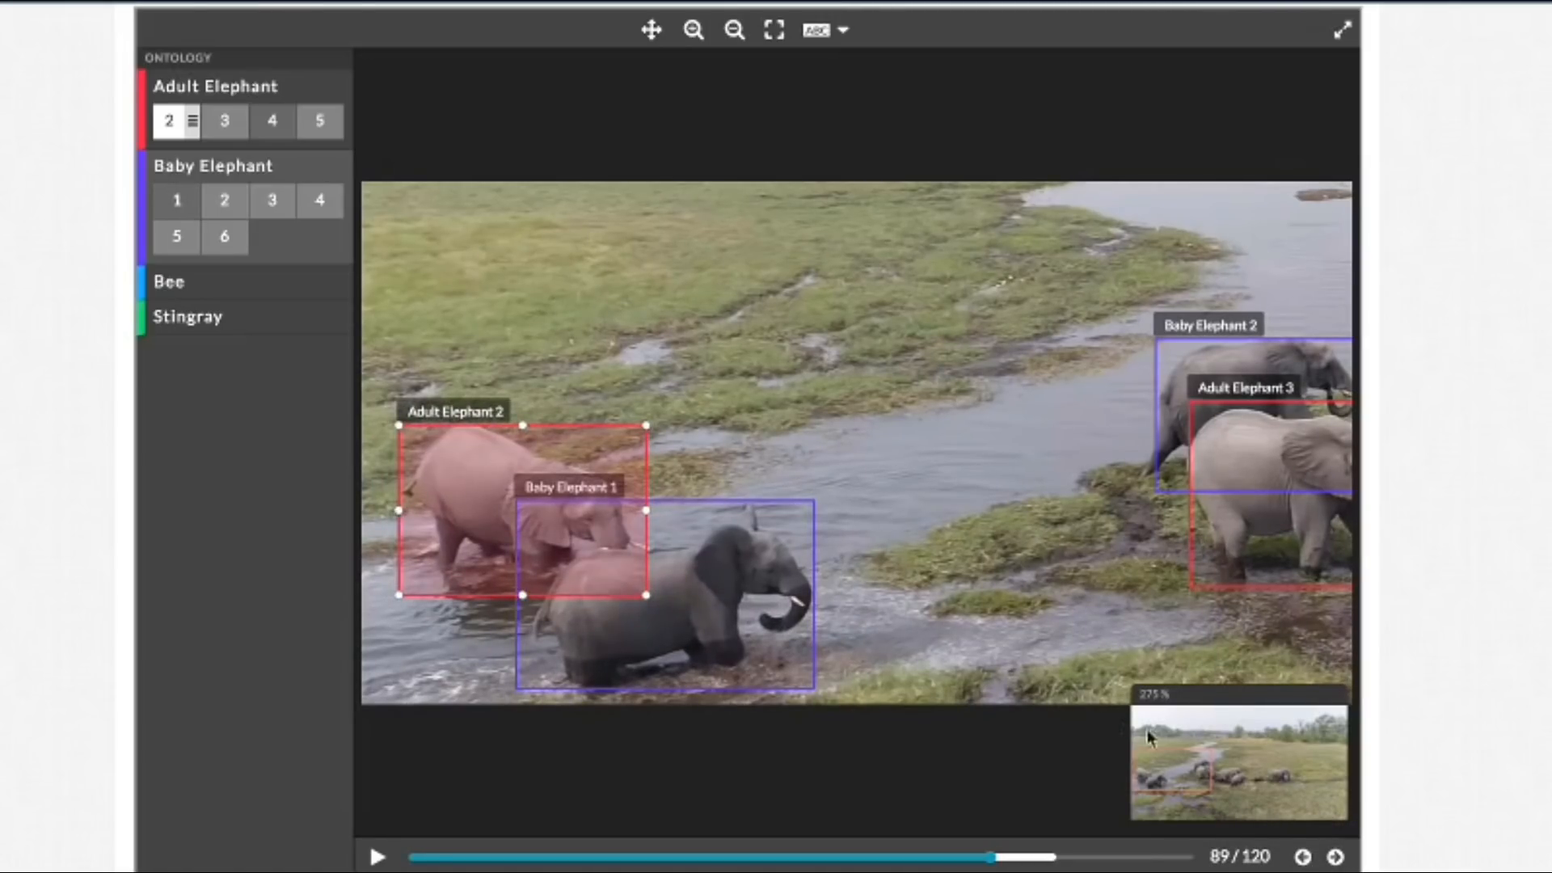
pyautogui.click(1342, 858)
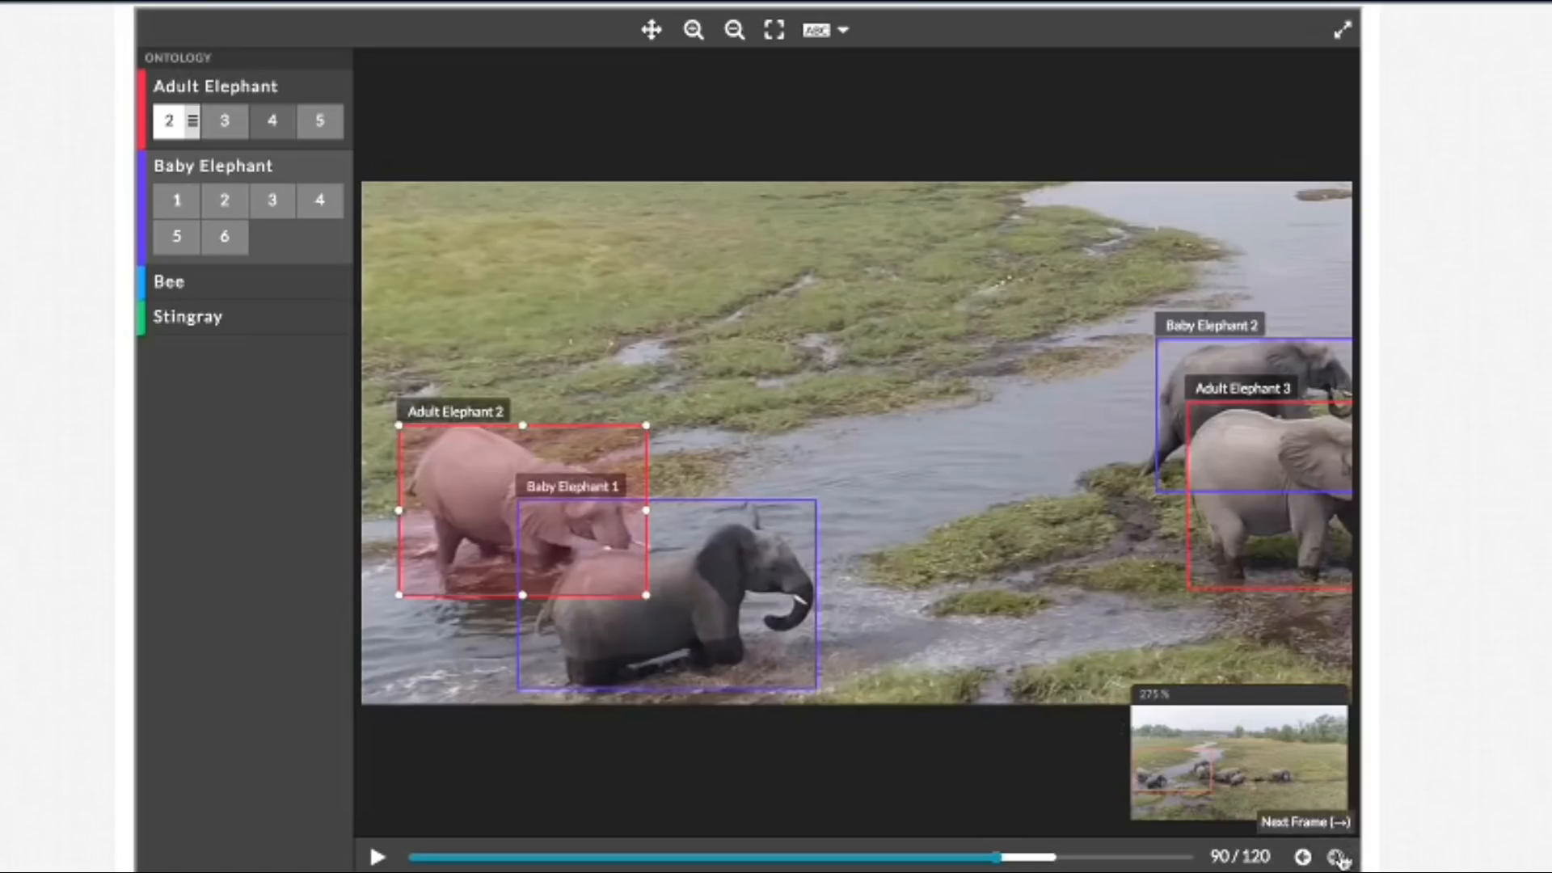
pyautogui.click(1340, 858)
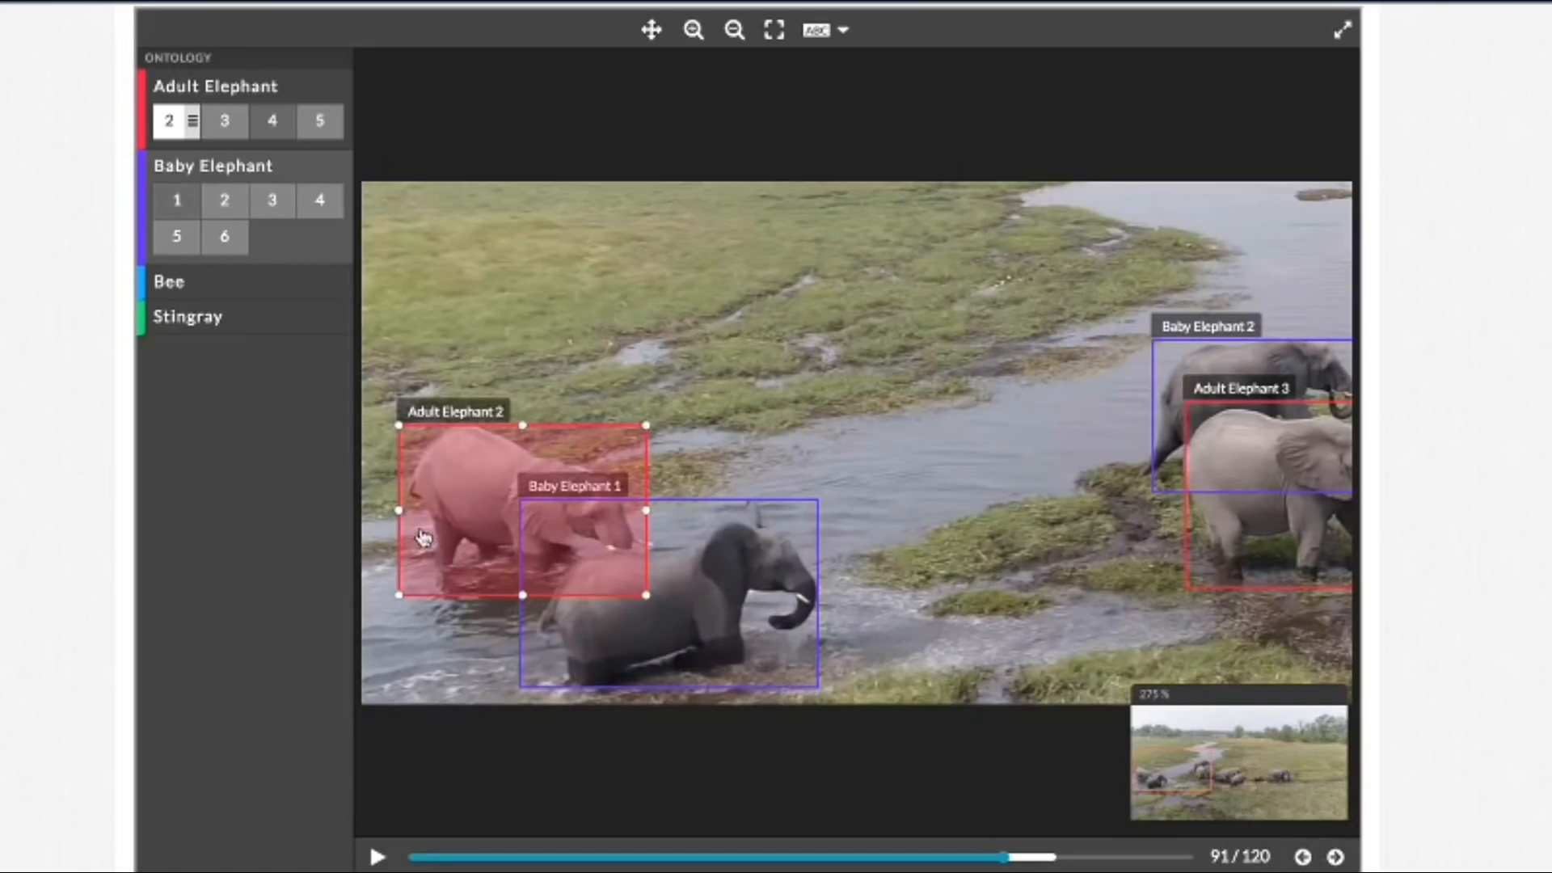
pyautogui.moveTo(397, 511); pyautogui.dragTo(405, 511)
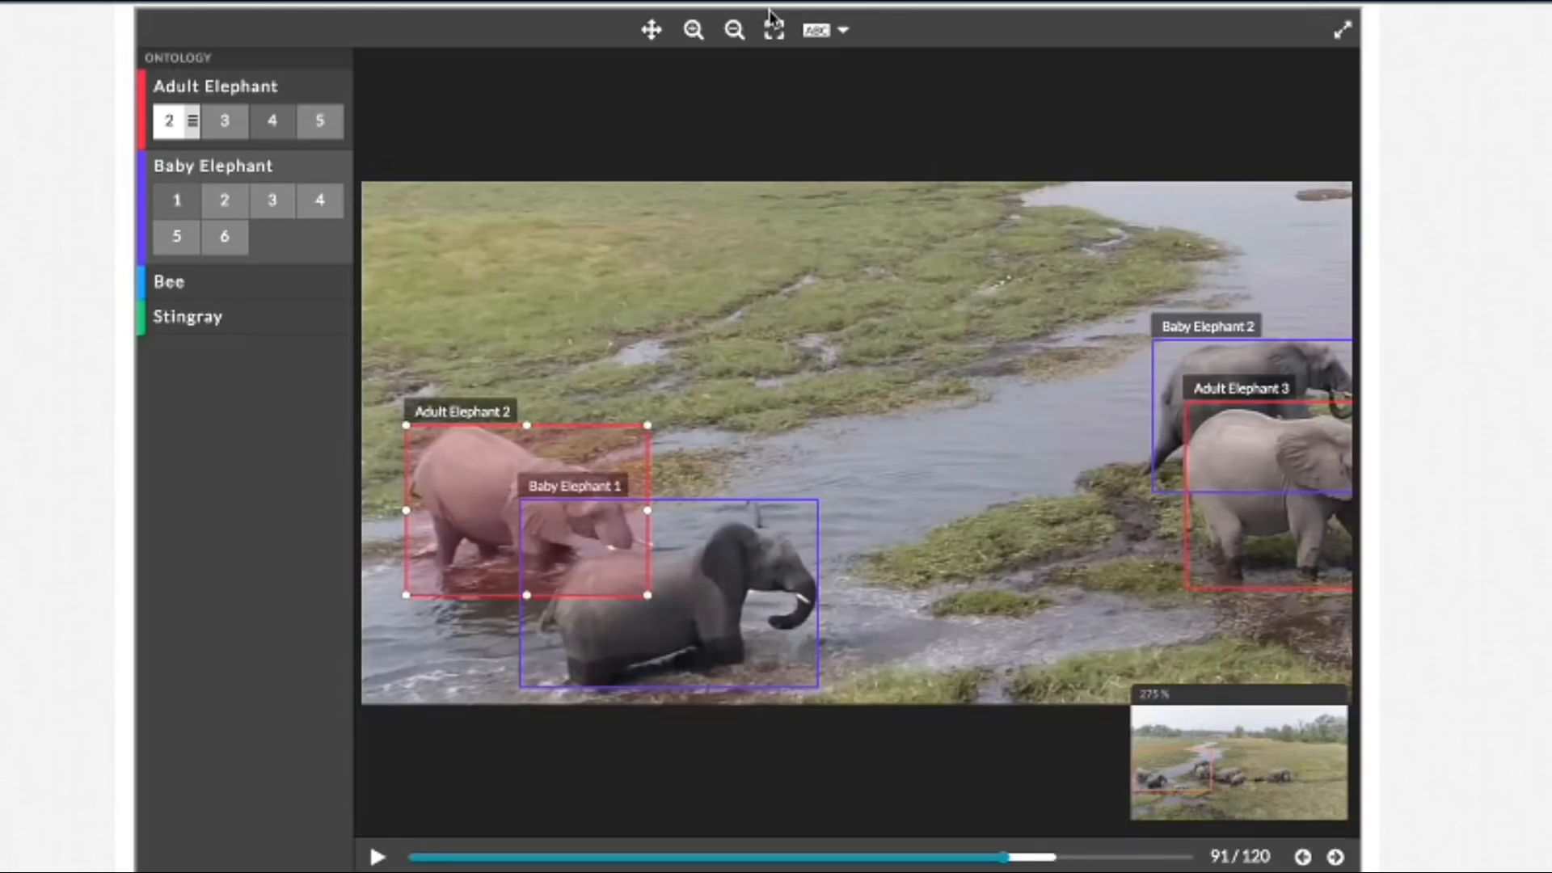
# Step: Restore the full-frame view and step forward to frame 103, checking the fit of all boxes
pyautogui.click(774, 32)
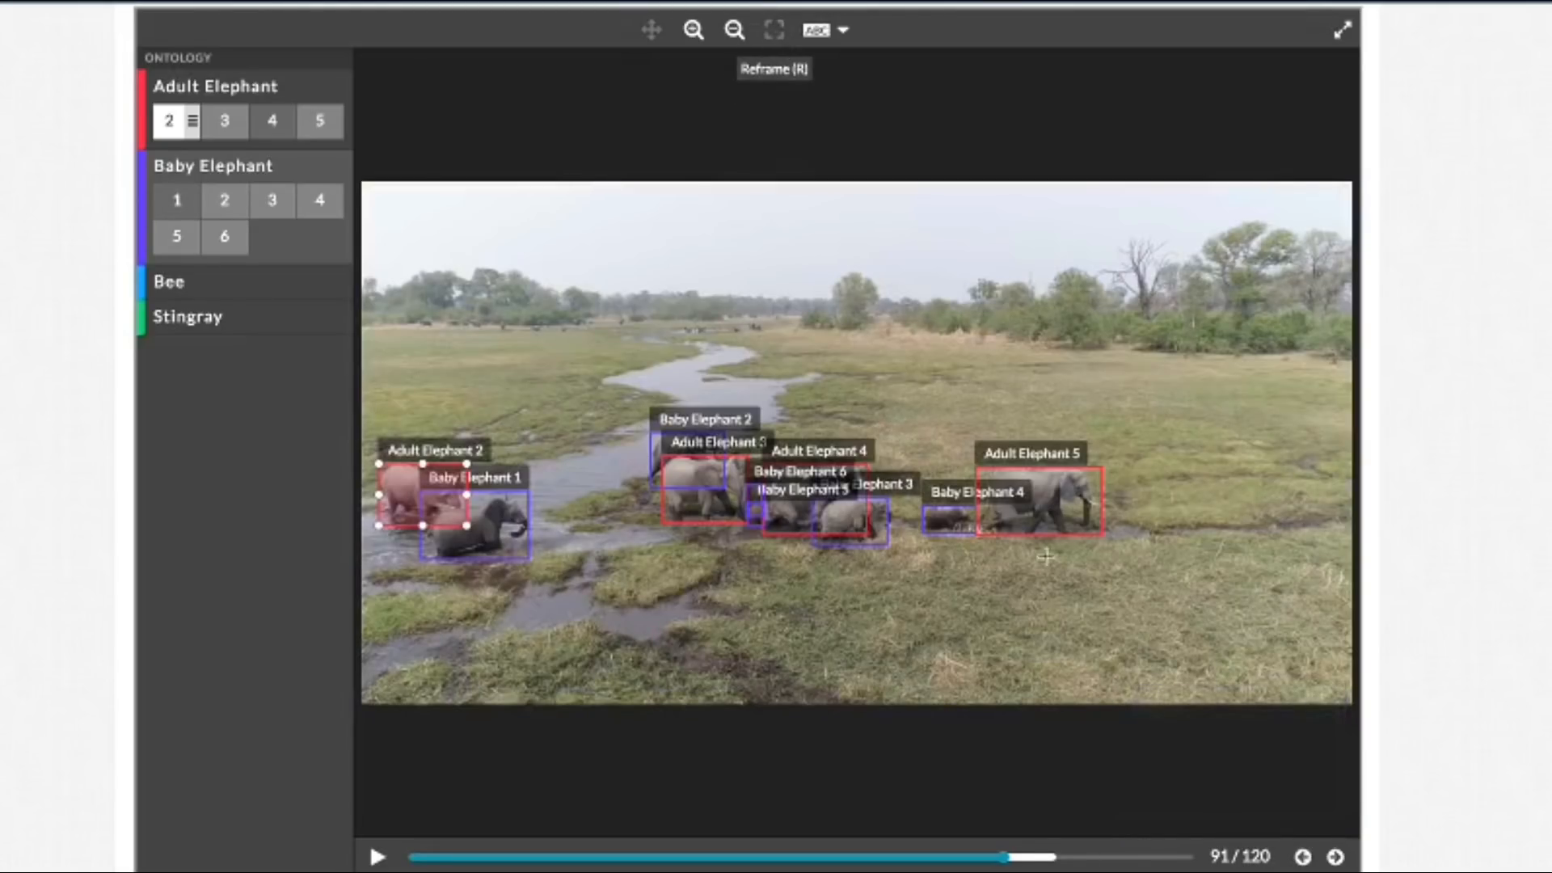
pyautogui.click(1340, 863)
pyautogui.click(1336, 857)
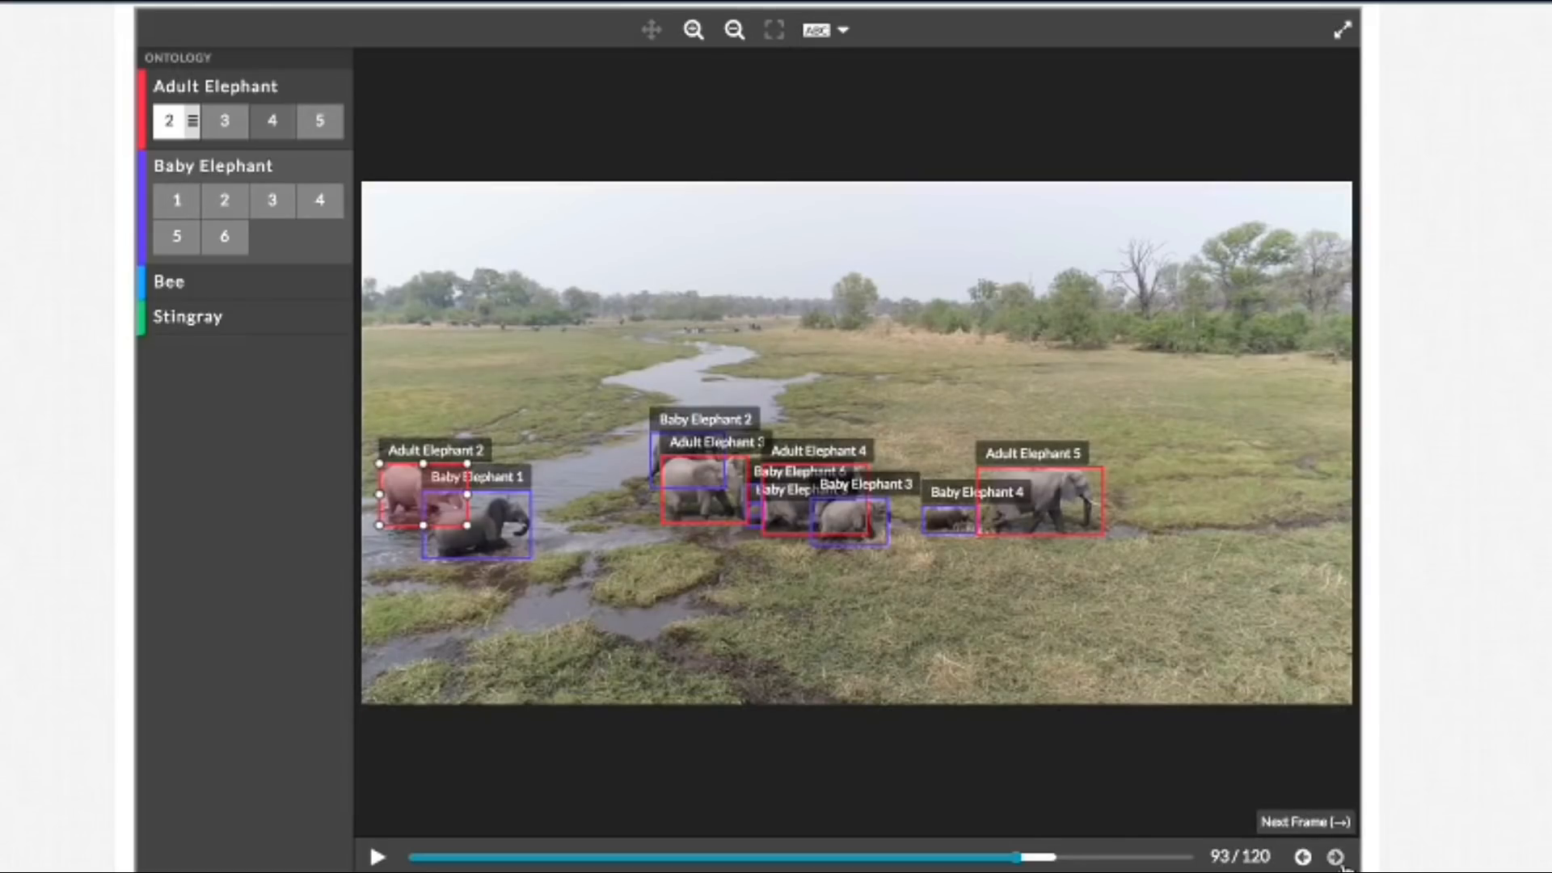
pyautogui.click(1335, 857)
pyautogui.click(1335, 857)
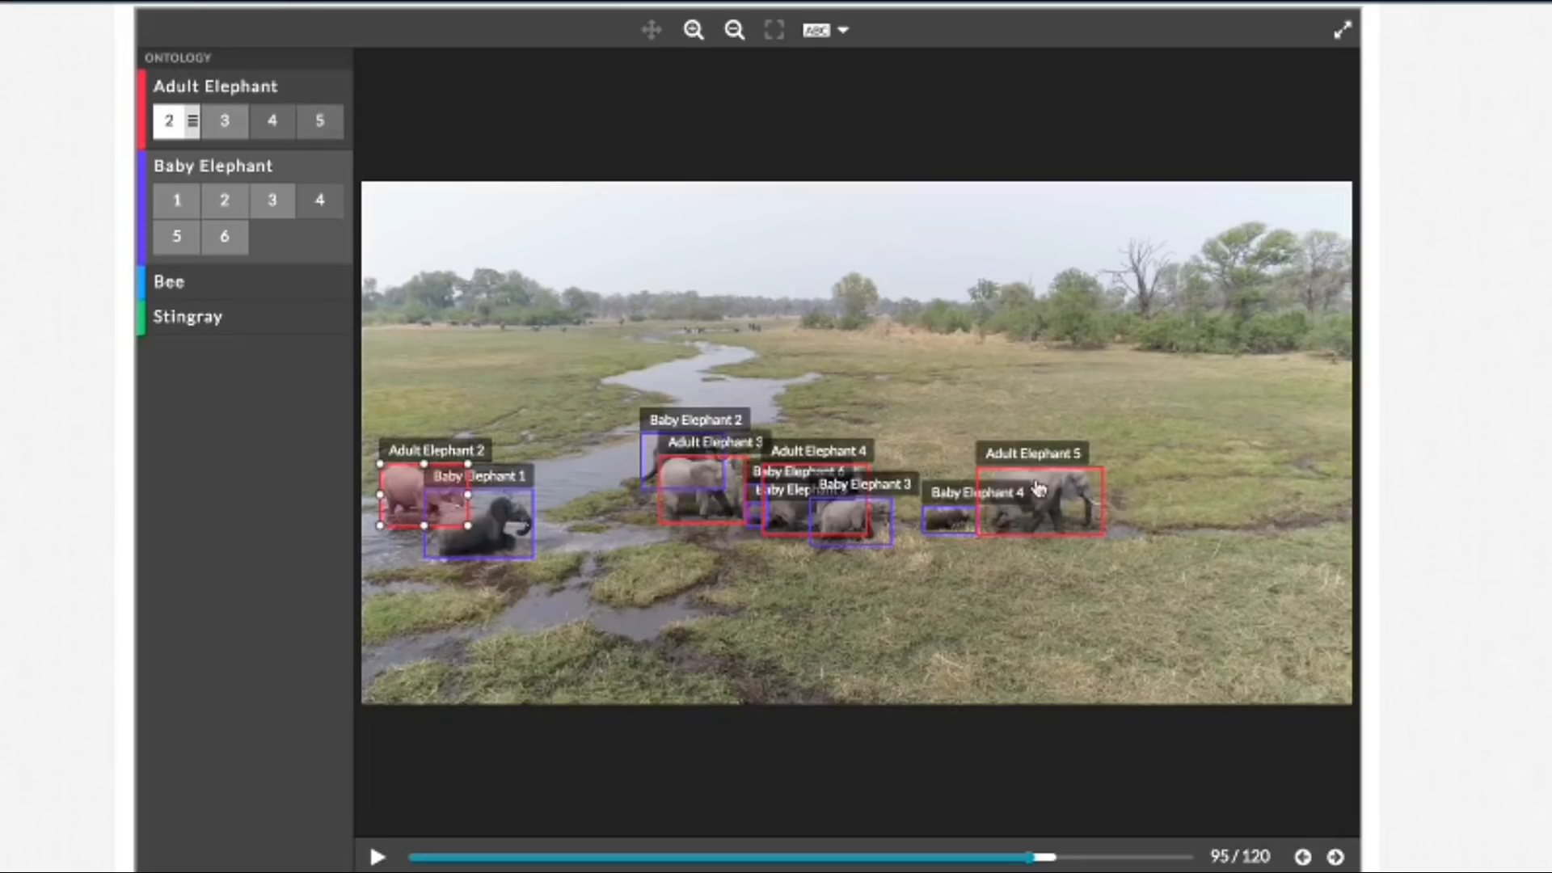
pyautogui.click(1335, 857)
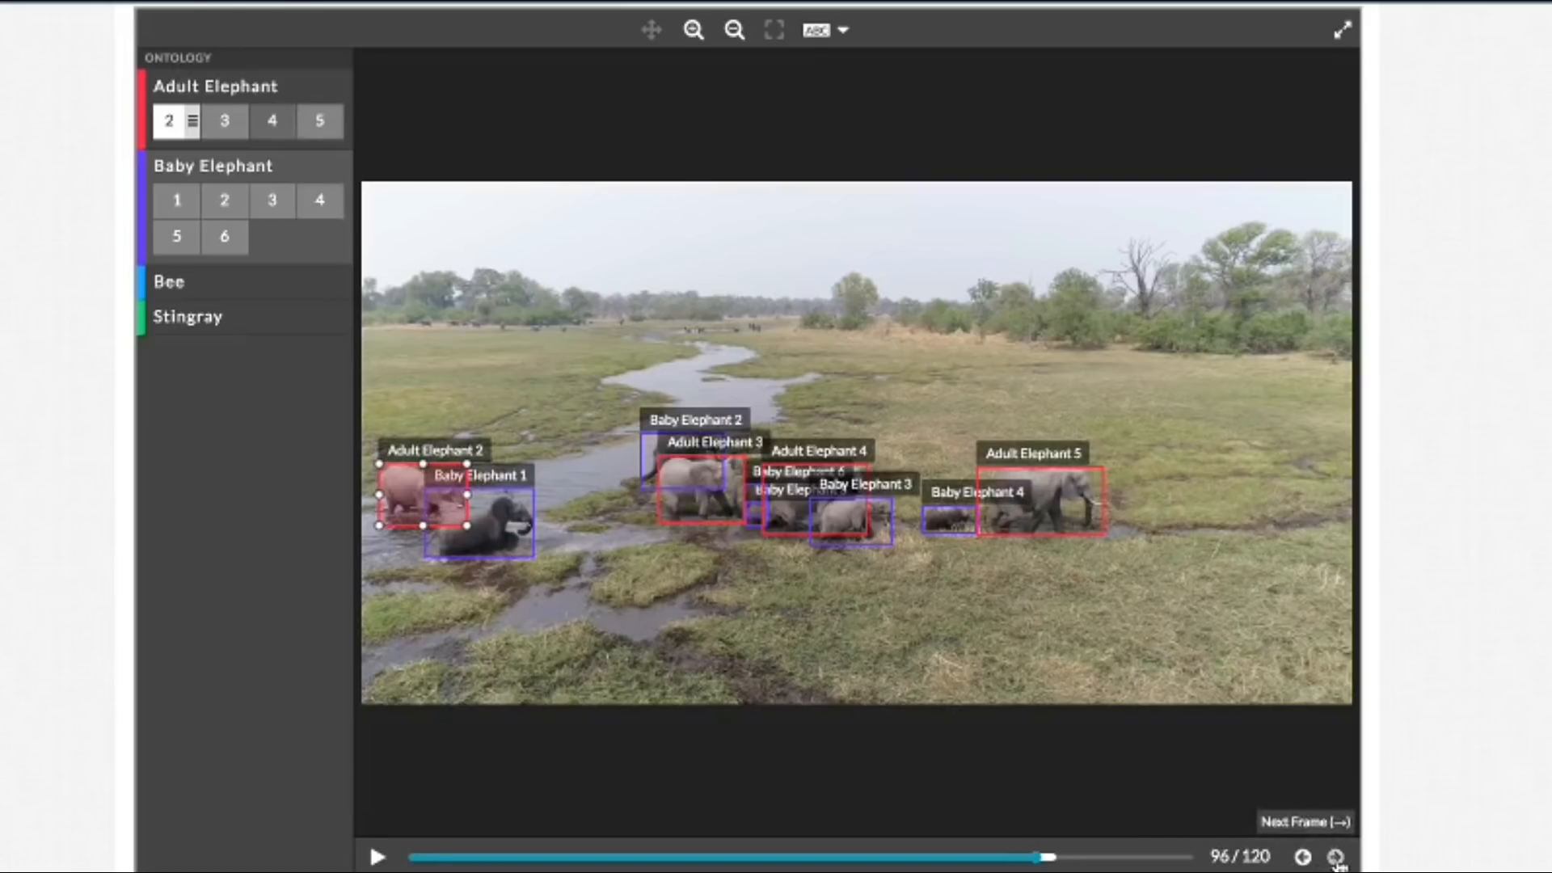
pyautogui.click(1335, 858)
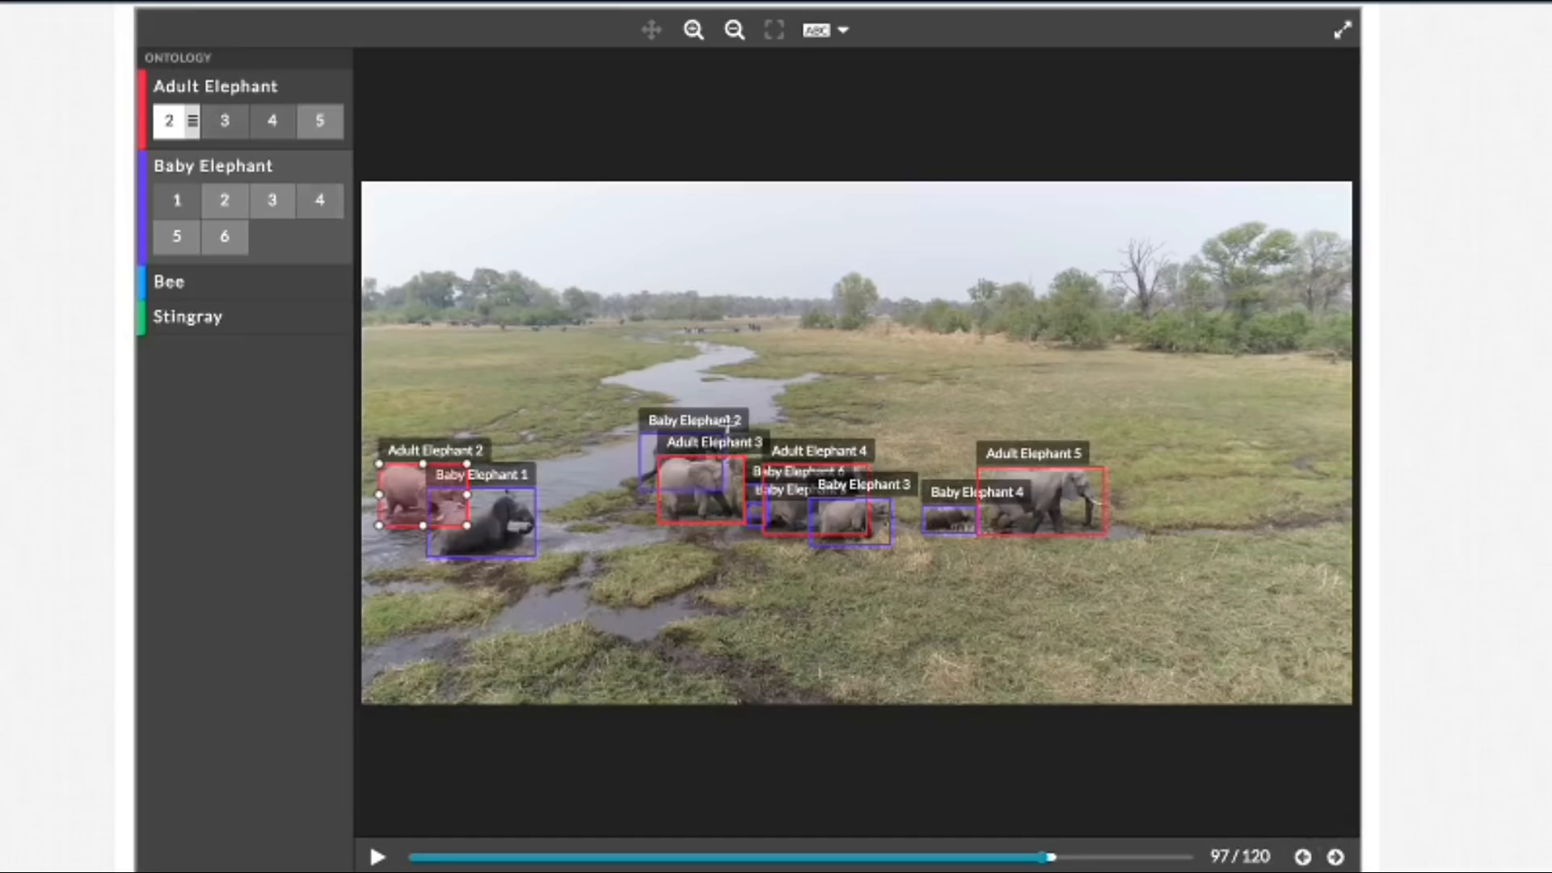
pyautogui.click(1333, 859)
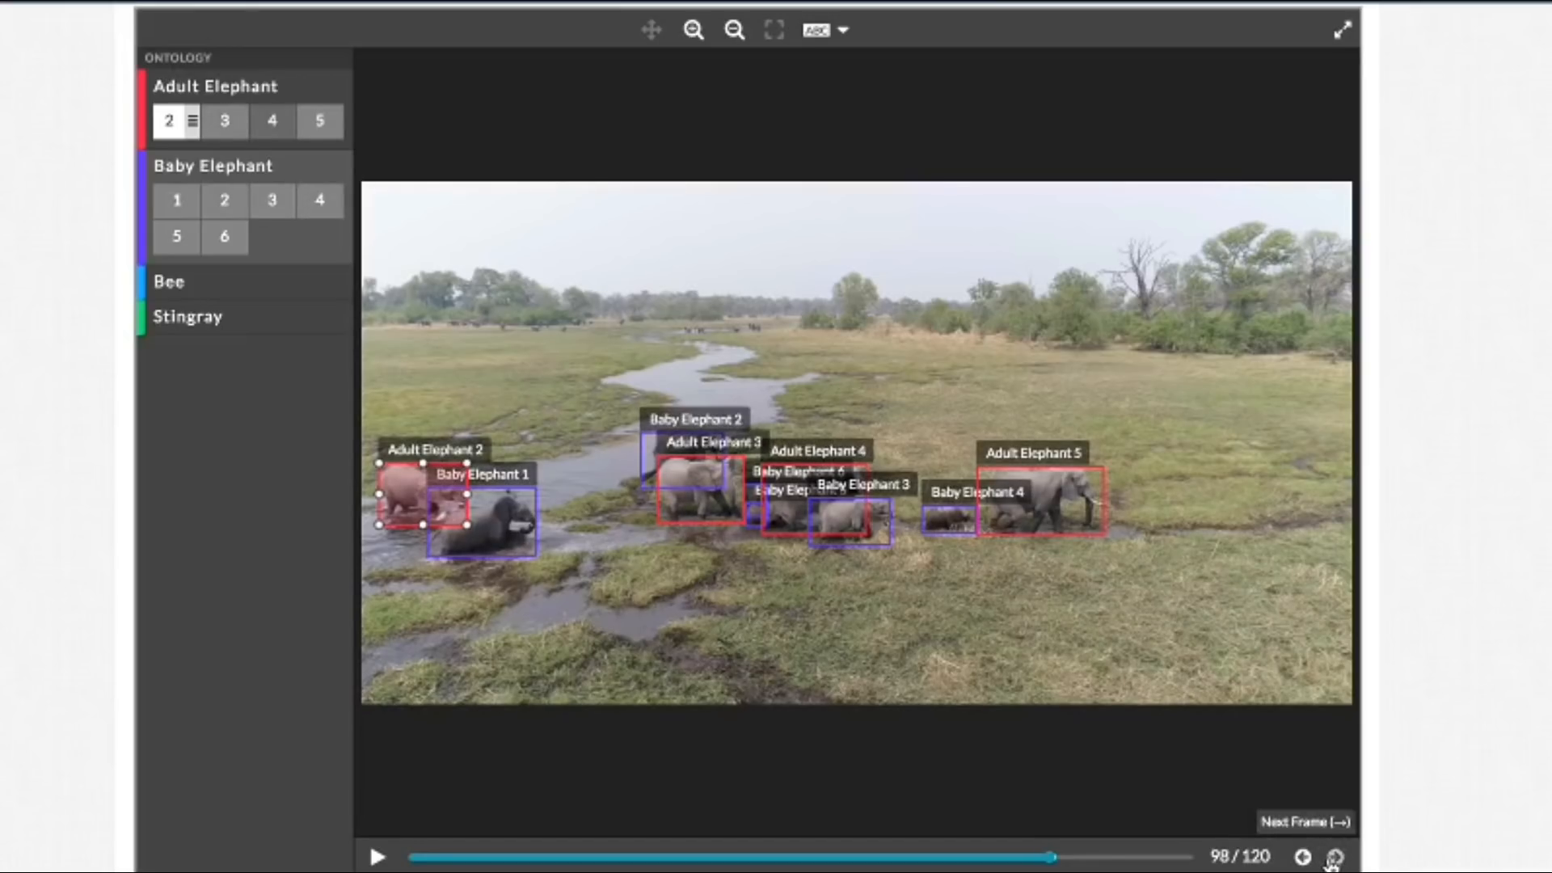
pyautogui.click(1334, 859)
pyautogui.click(1334, 858)
pyautogui.click(1334, 858)
pyautogui.click(1334, 858)
pyautogui.click(1334, 859)
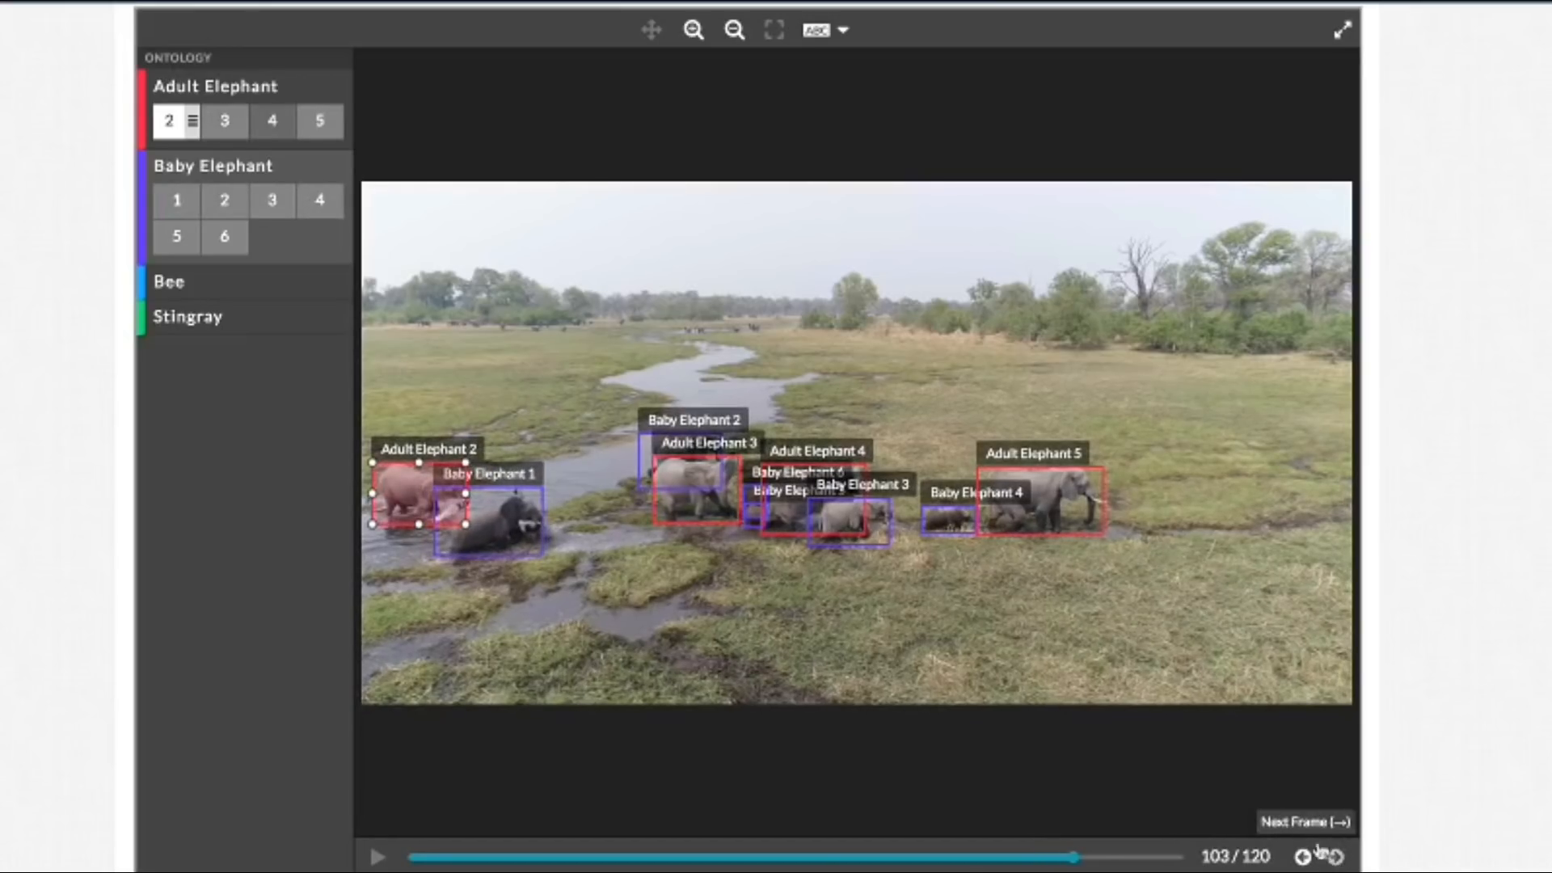
# Step: Zoom in on the group around Adult Elephant 4 in frame 103 to examine the fit of its boxes
pyautogui.click(693, 32)
pyautogui.click(694, 32)
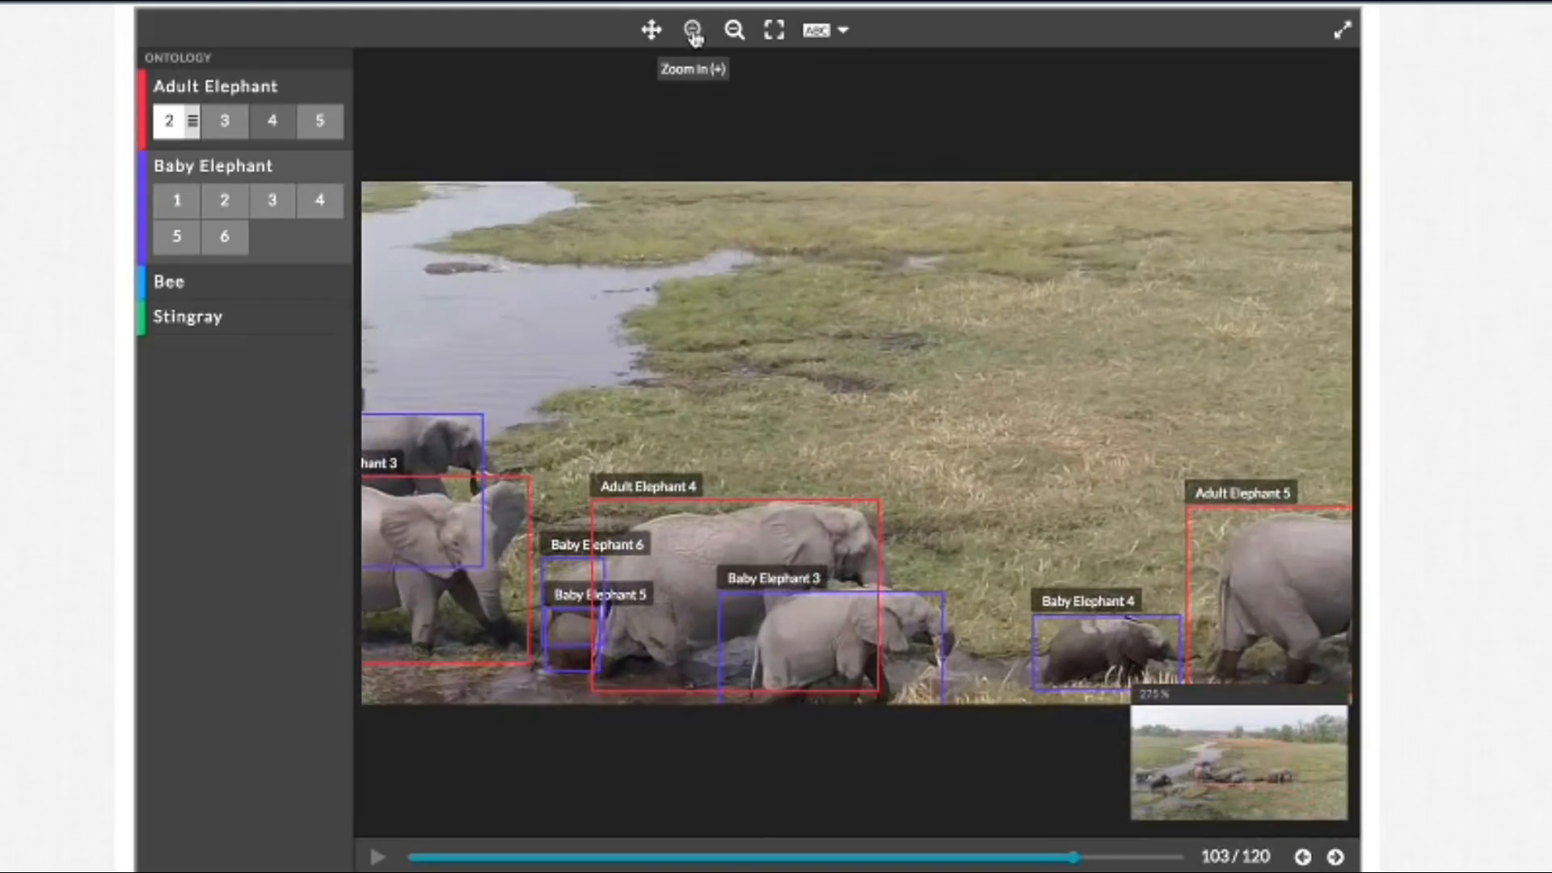
pyautogui.click(694, 33)
pyautogui.click(647, 36)
pyautogui.moveTo(673, 289); pyautogui.dragTo(871, 111)
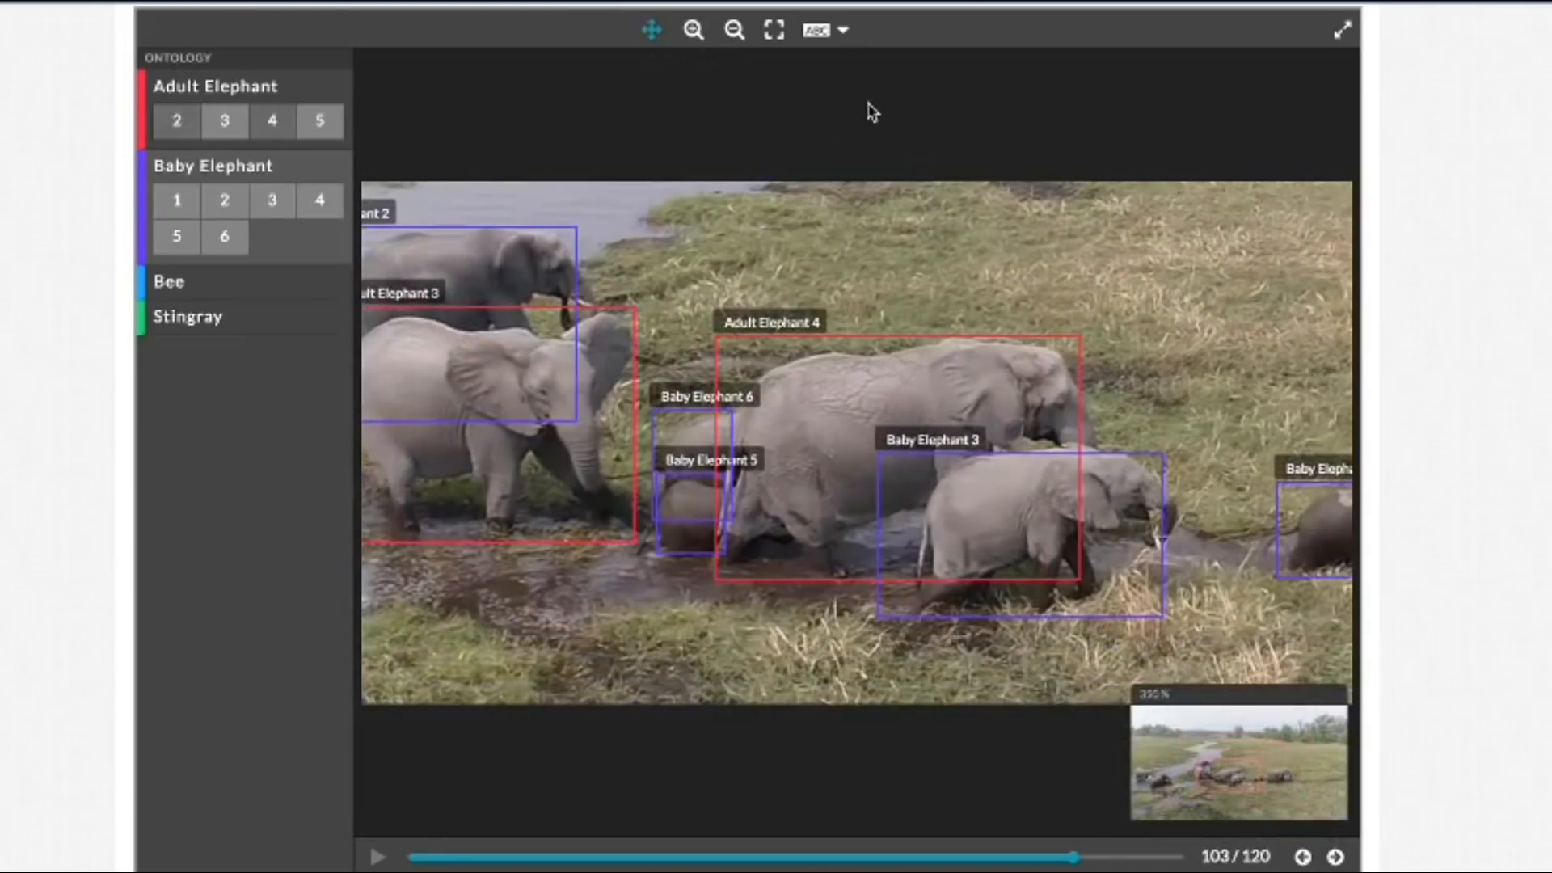
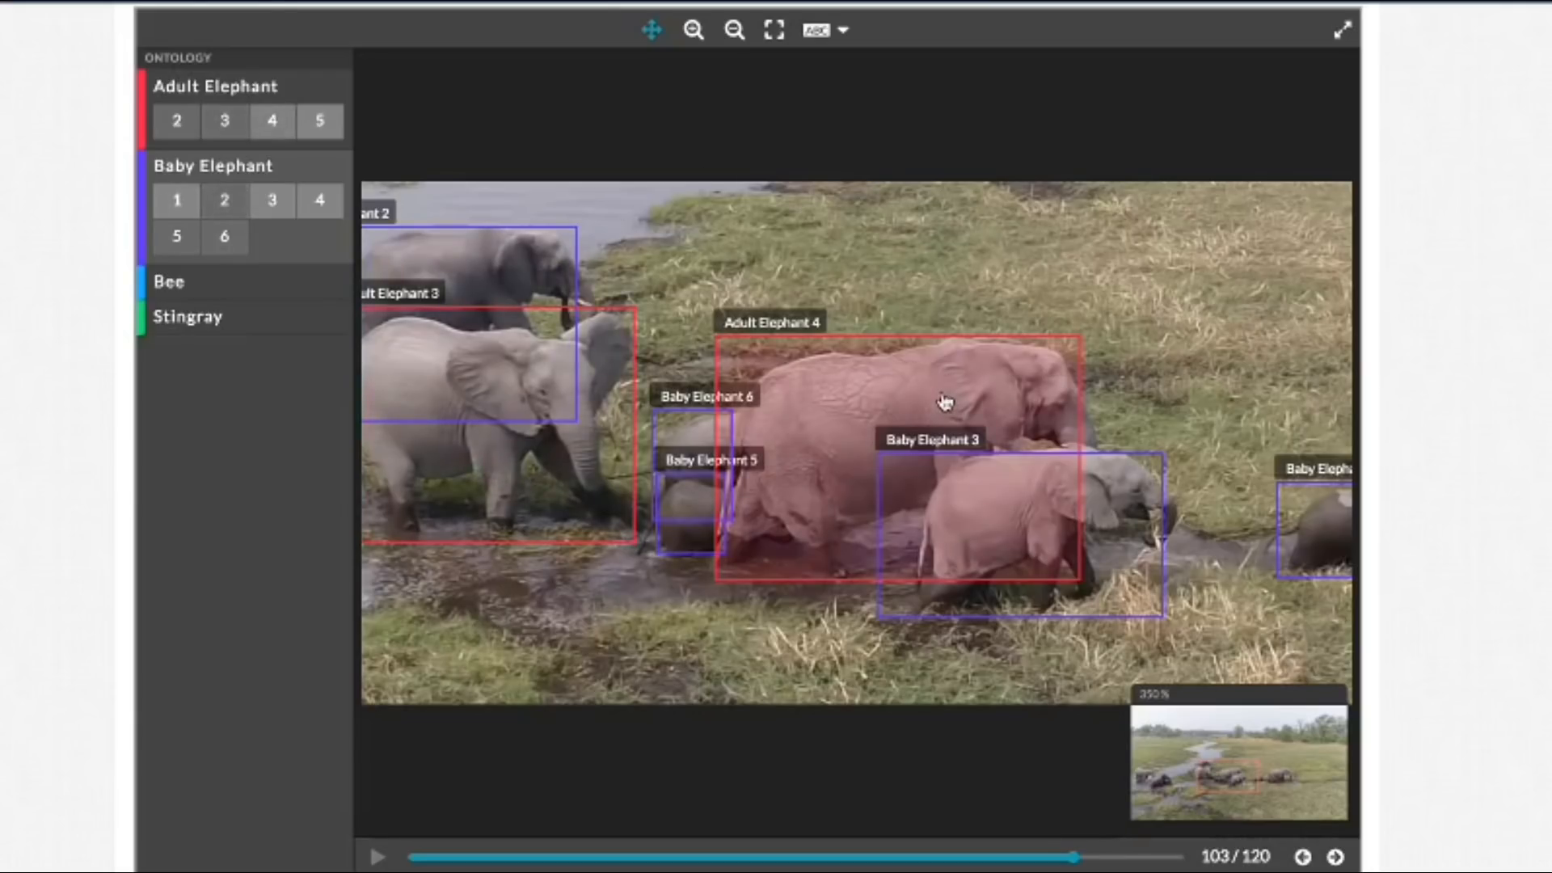
# Step: Refit the Baby Elephant 3 box to the calf's trunk, tail and back in frames 103 and 104
pyautogui.click(1157, 558)
pyautogui.moveTo(1164, 535)
pyautogui.mouseDown()
pyautogui.moveTo(1201, 538)
pyautogui.moveTo(1174, 548)
pyautogui.mouseUp()
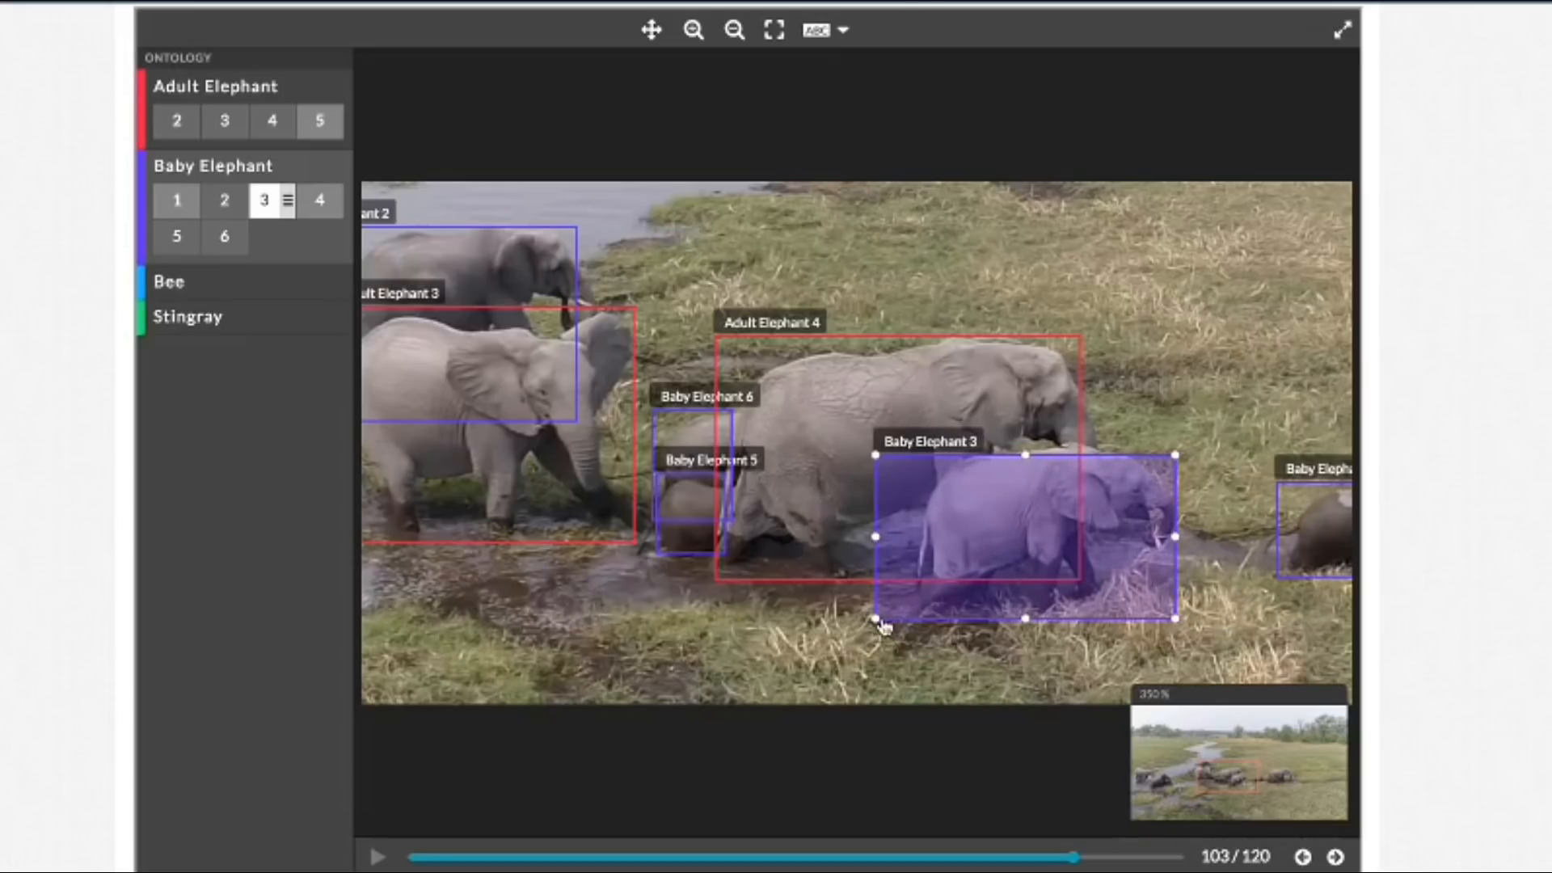
pyautogui.moveTo(875, 620); pyautogui.dragTo(896, 626)
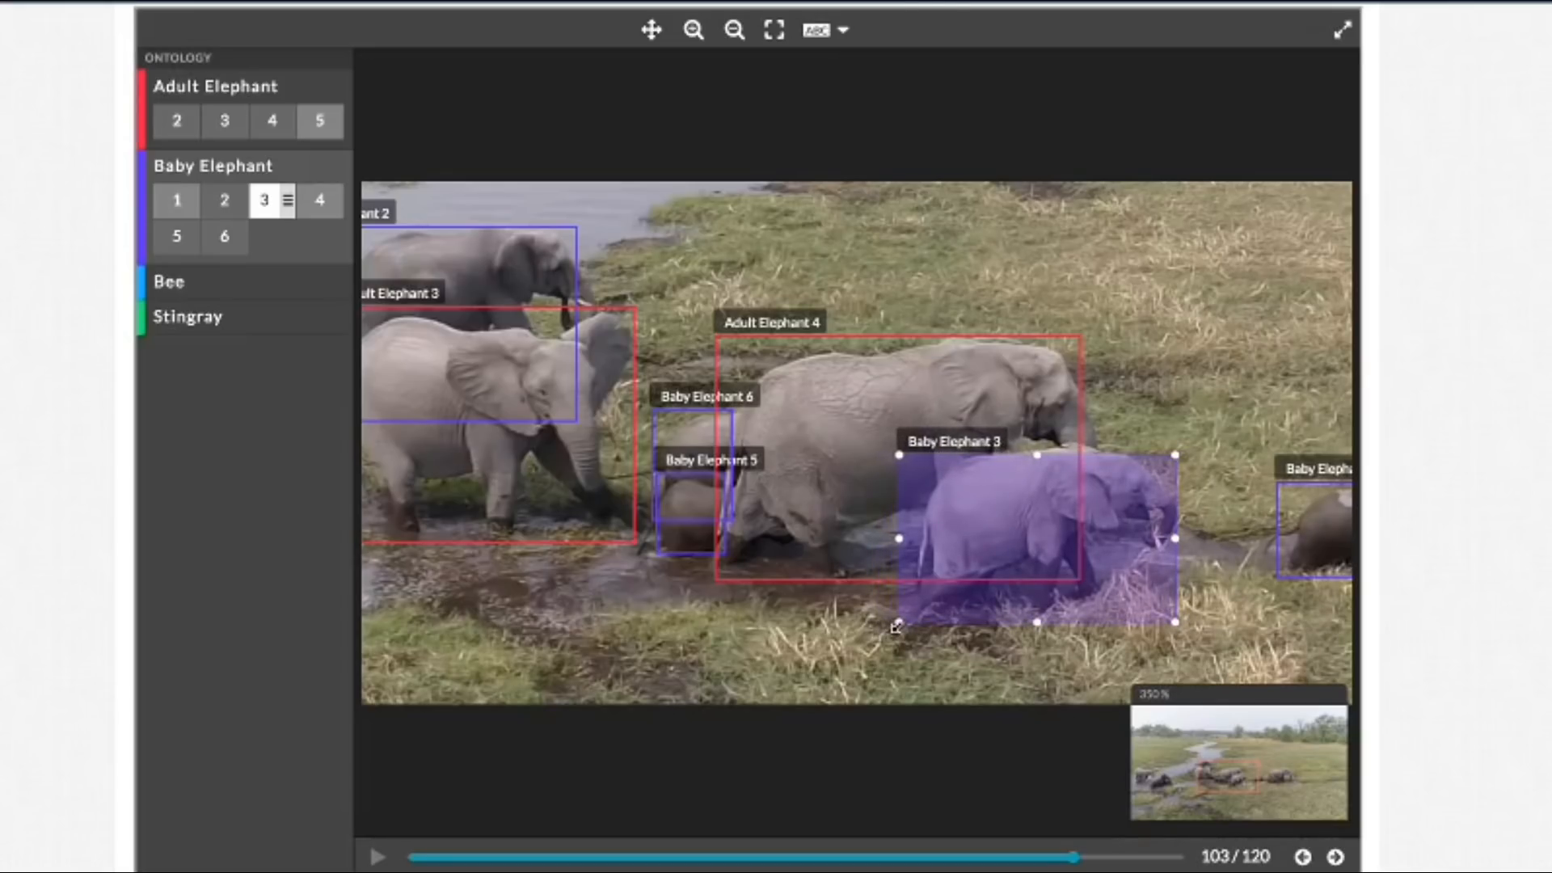
pyautogui.moveTo(1037, 455); pyautogui.dragTo(1039, 439)
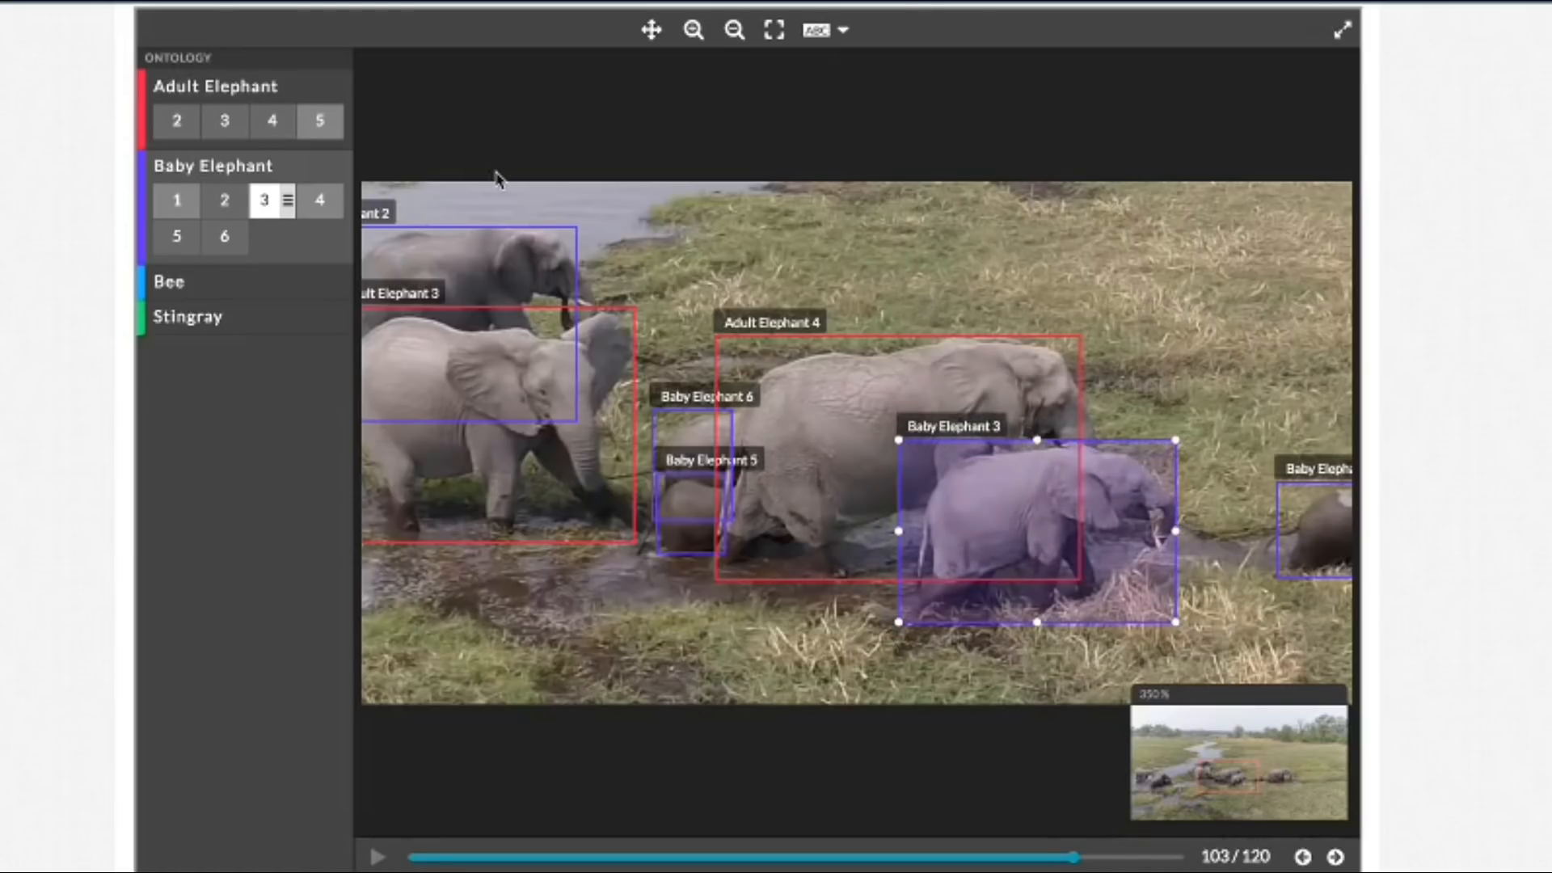
pyautogui.click(1335, 856)
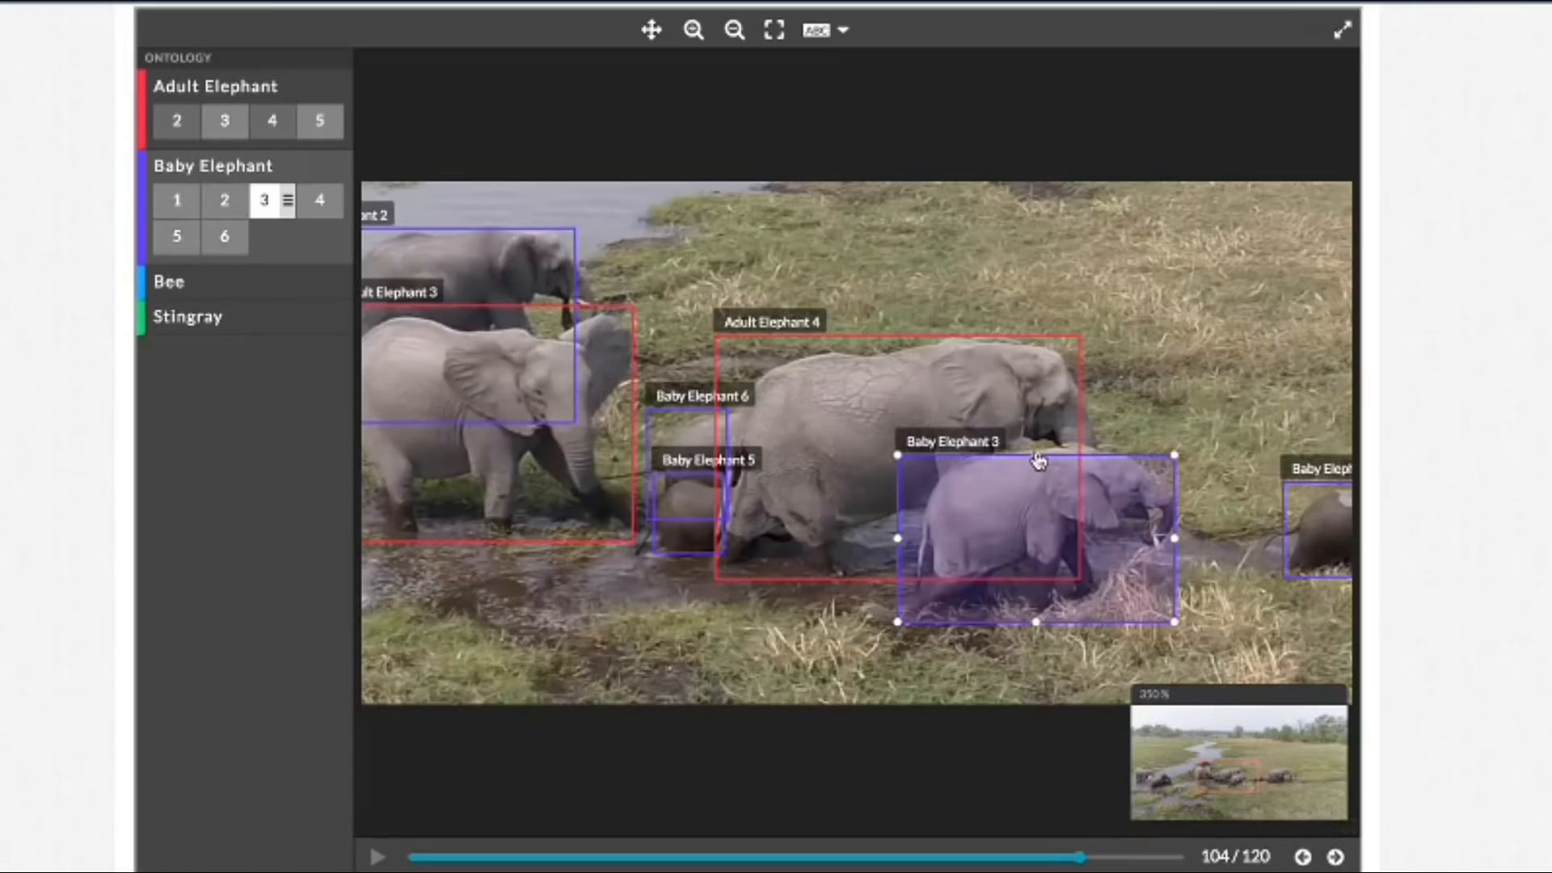
pyautogui.moveTo(1036, 456)
pyautogui.mouseDown()
pyautogui.moveTo(1036, 439)
pyautogui.moveTo(1041, 459)
pyautogui.mouseUp()
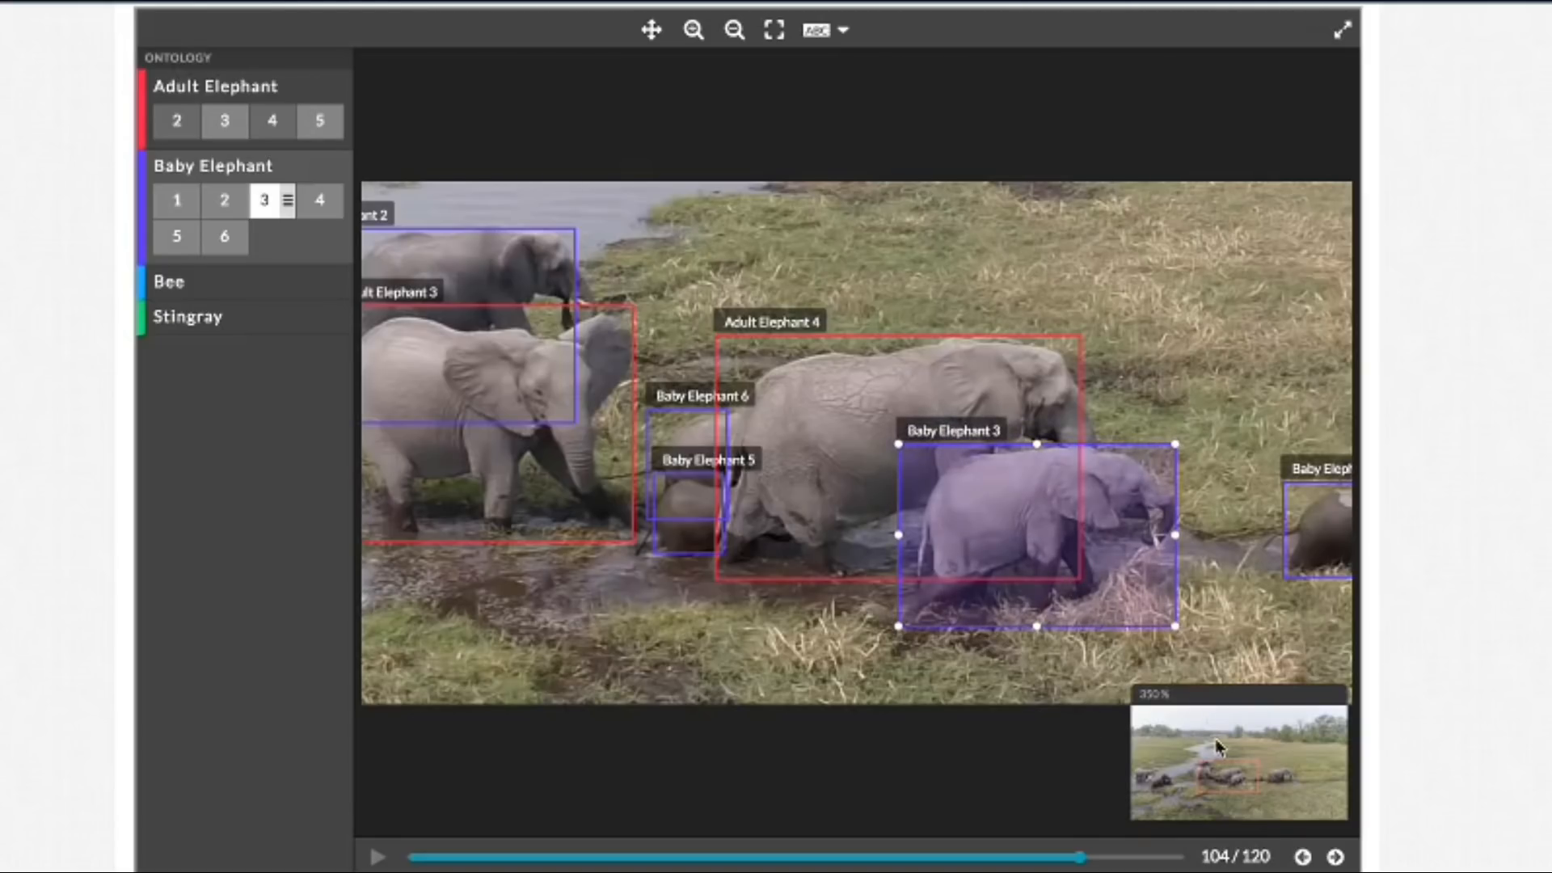
# Step: Advance to frame 106 and move the Baby Elephant 6 box's left edge inward to the calf's hindquarters
pyautogui.click(1336, 859)
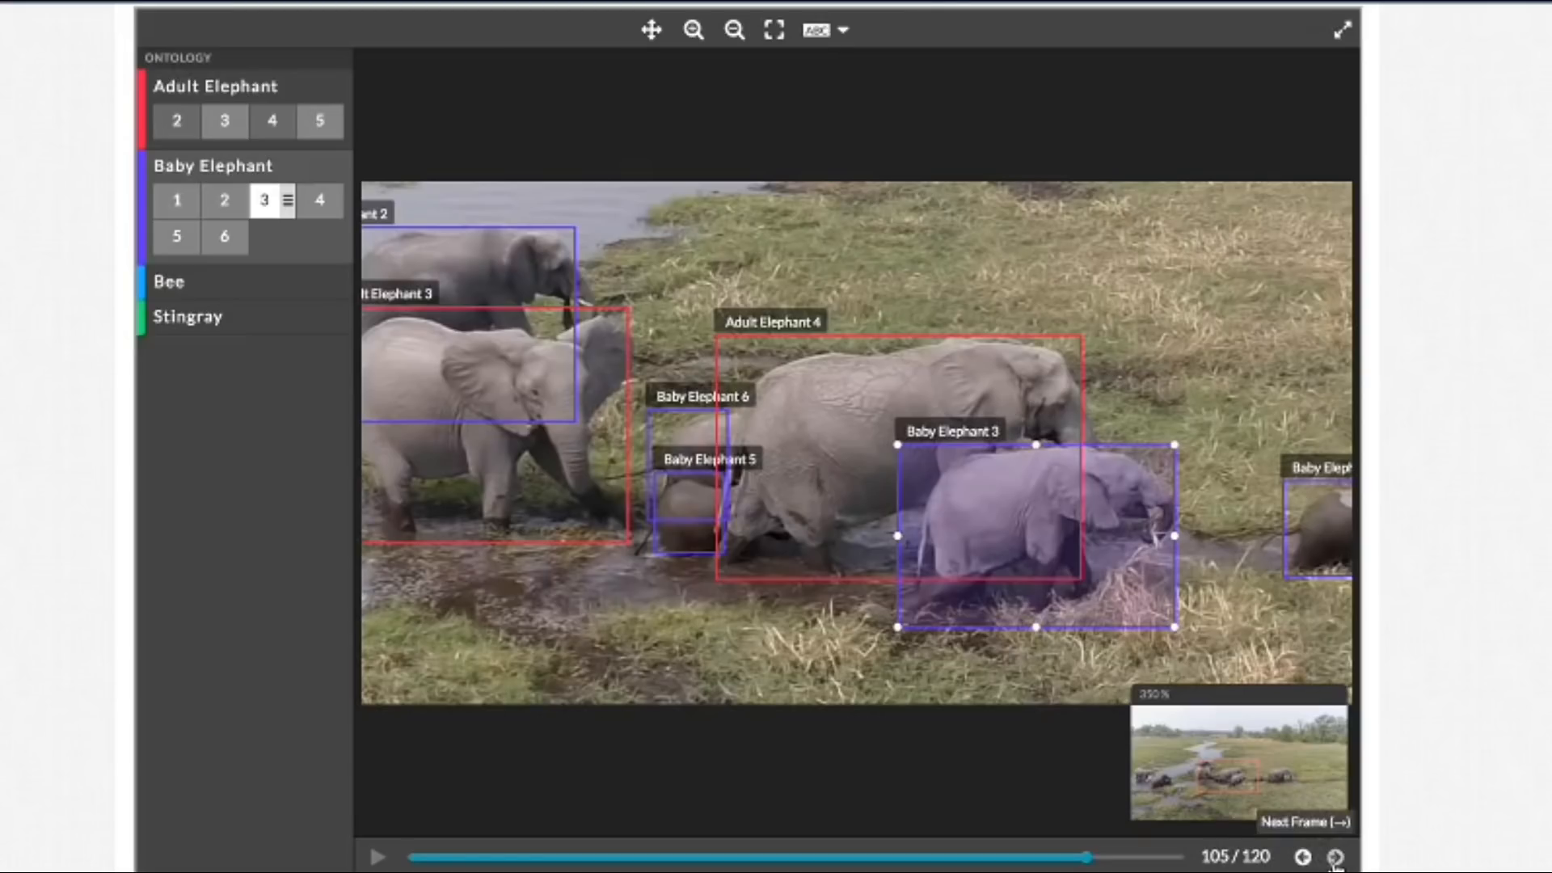
pyautogui.click(1335, 859)
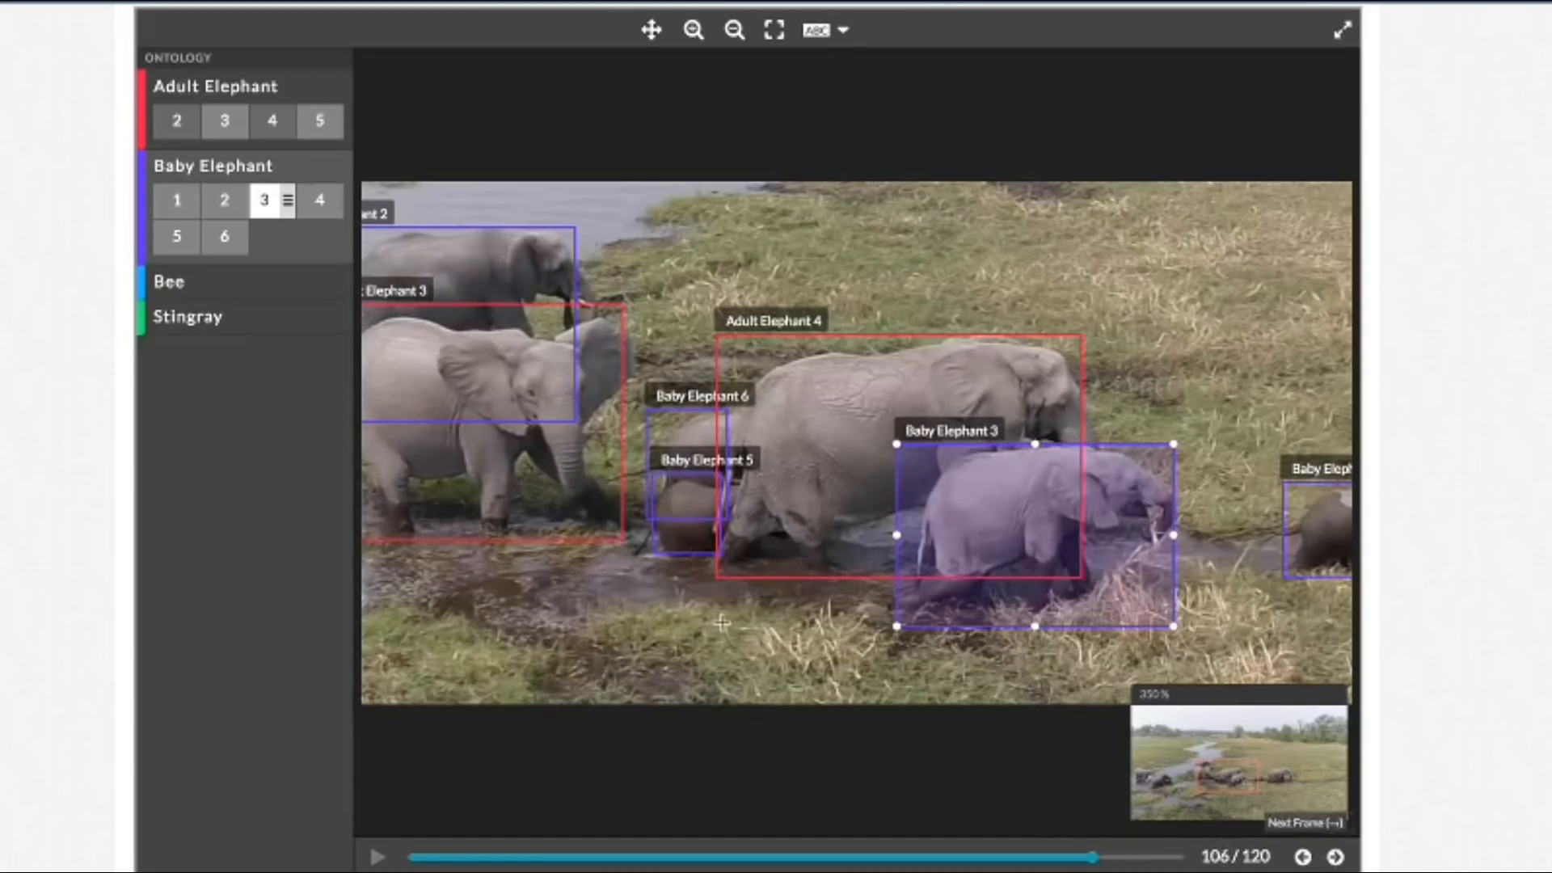
pyautogui.click(676, 441)
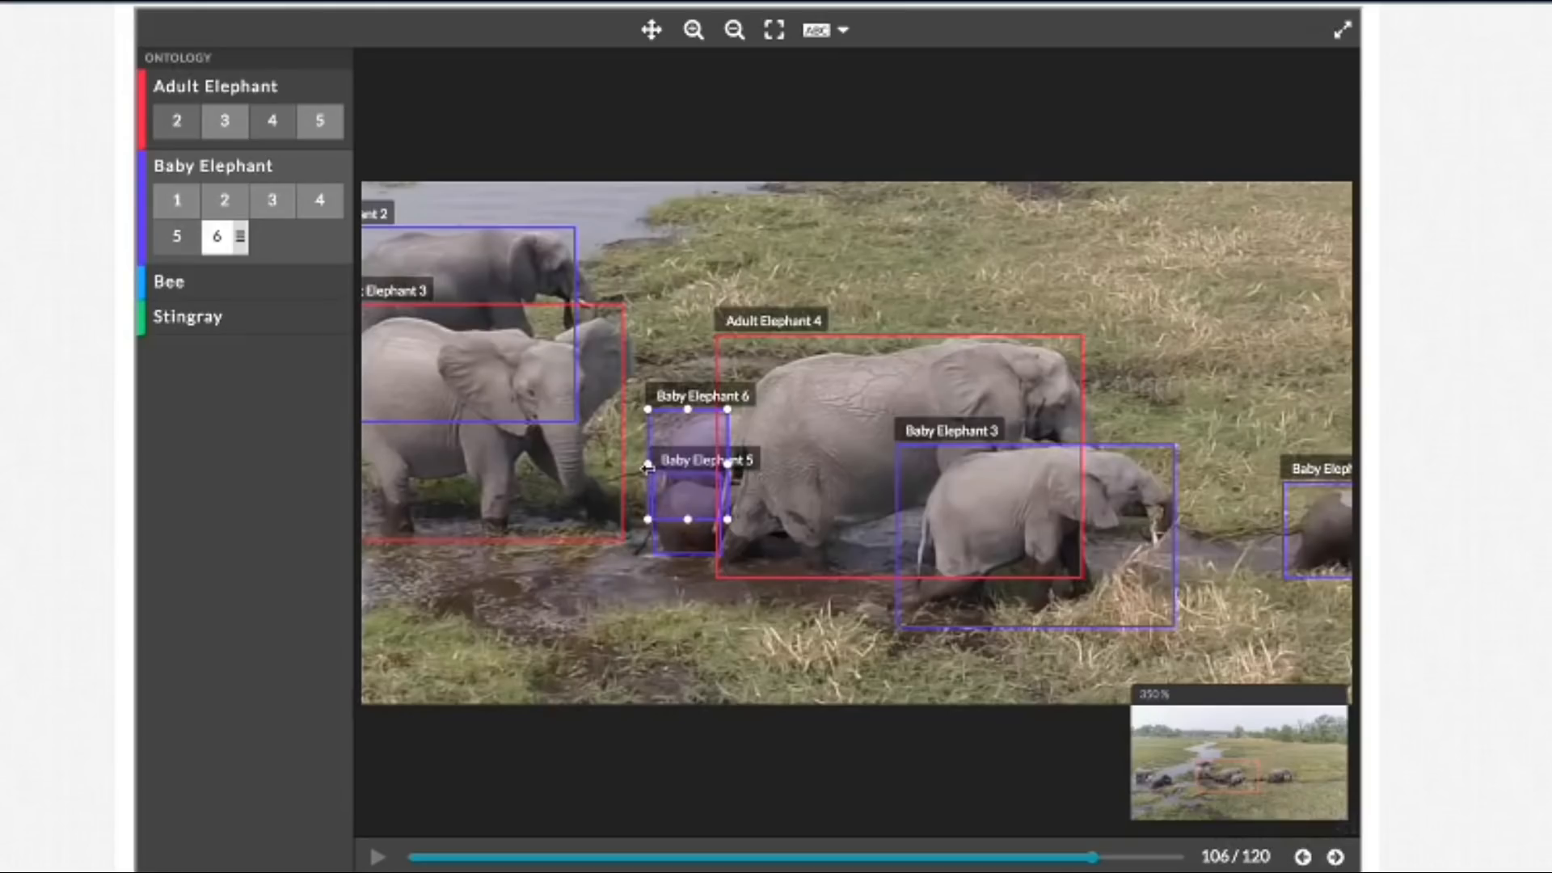
pyautogui.moveTo(648, 467)
pyautogui.mouseDown()
pyautogui.moveTo(692, 467)
pyautogui.moveTo(659, 475)
pyautogui.mouseUp()
# Step: Extend the right edges of the Adult Elephant 3 and Baby Elephant 2 boxes to cover the elephants' heads in frame 106
pyautogui.click(561, 420)
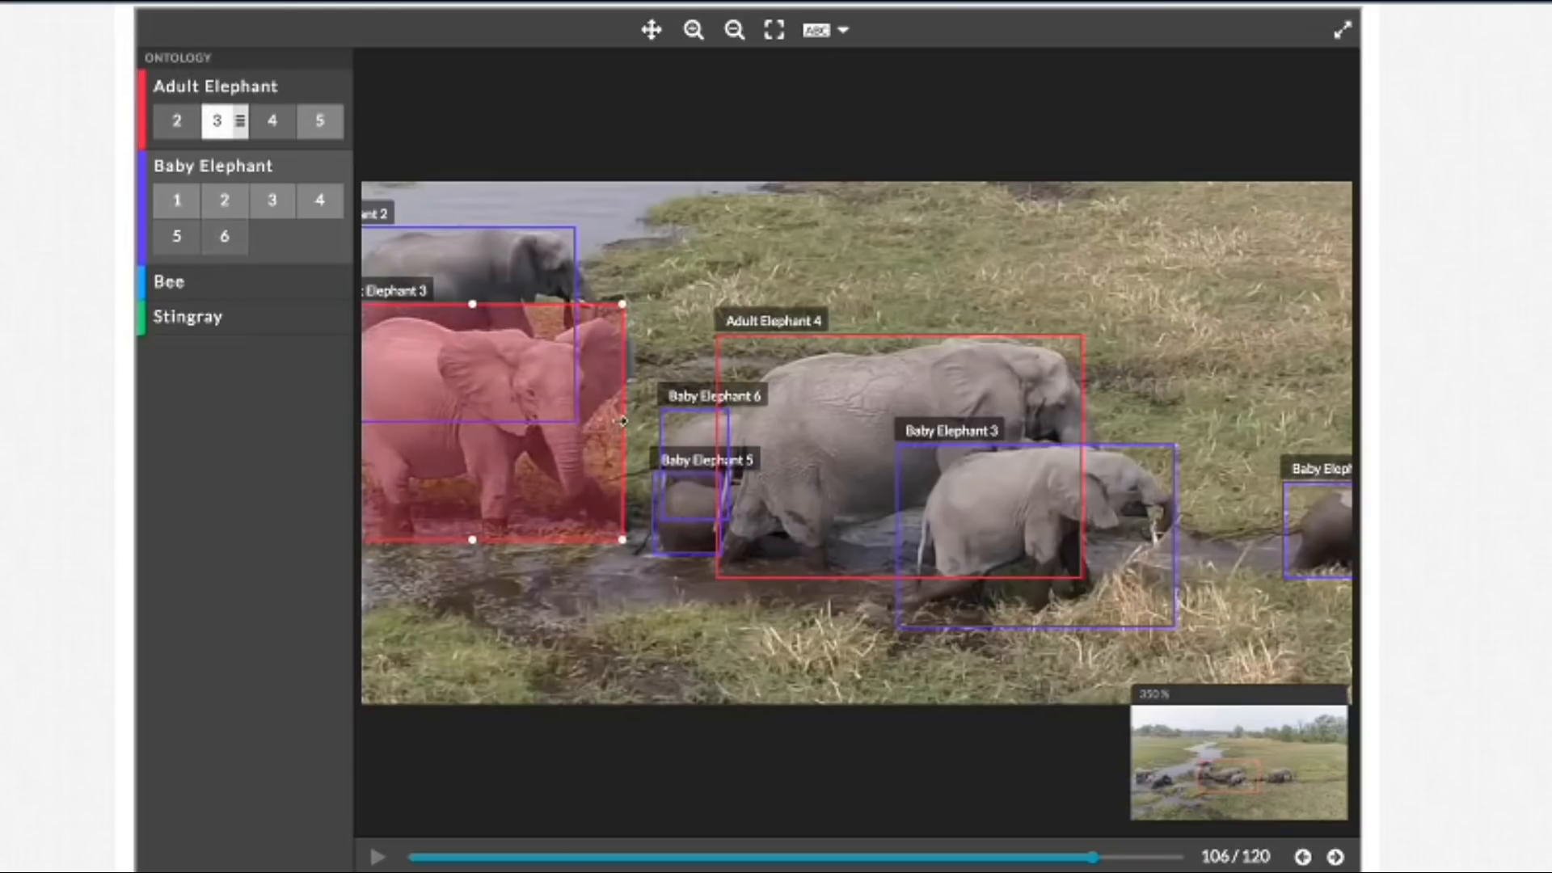
pyautogui.moveTo(633, 421); pyautogui.dragTo(645, 422)
pyautogui.click(537, 255)
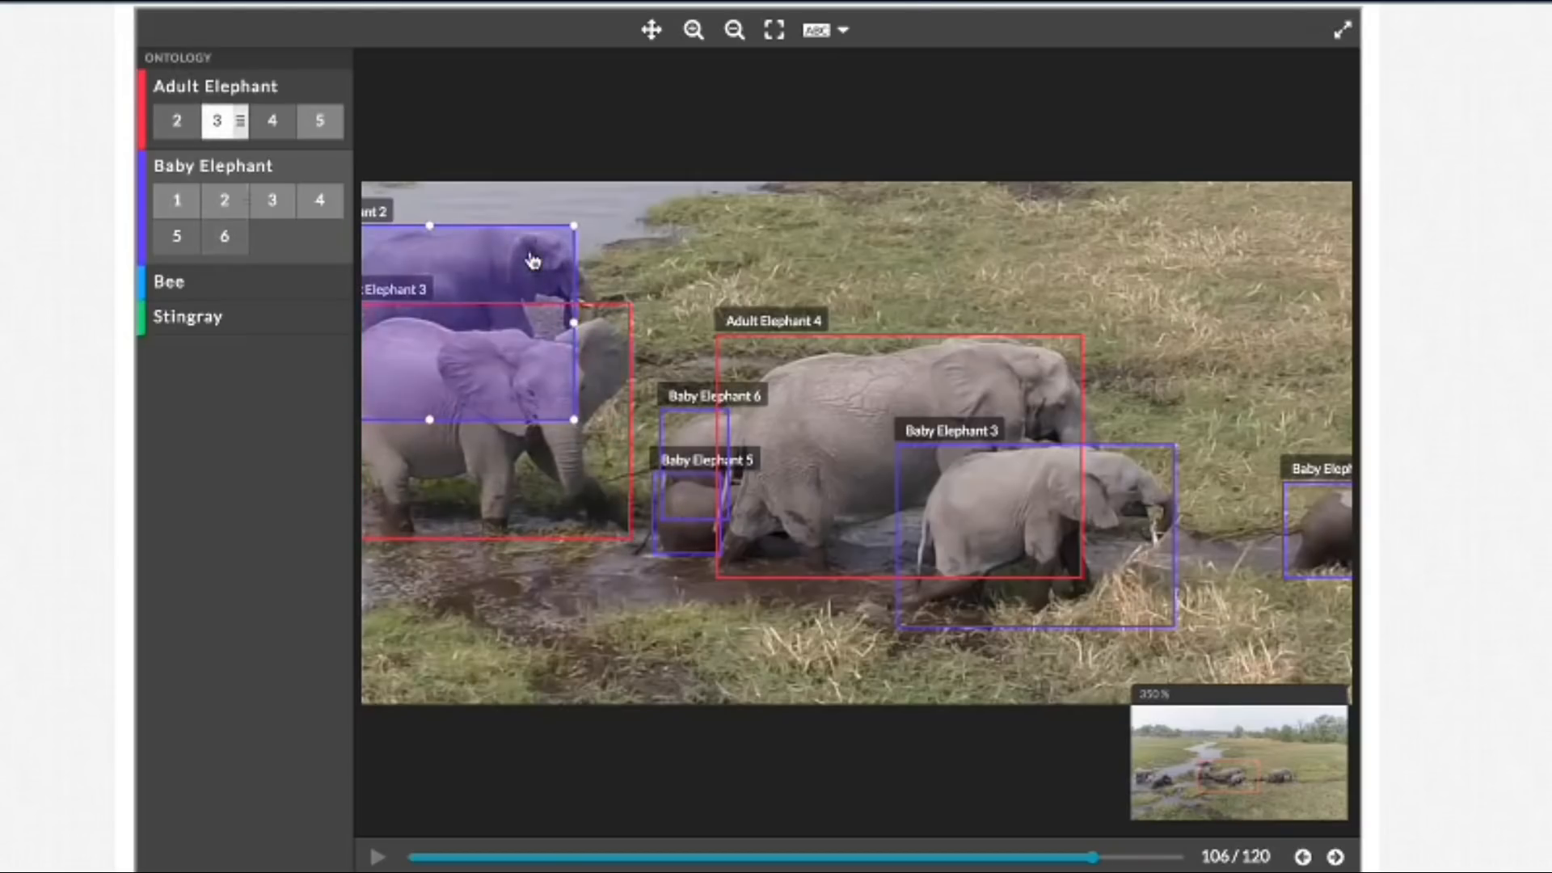
pyautogui.moveTo(578, 324); pyautogui.dragTo(598, 323)
# Step: Extend the right edges of the Baby Elephant 5, Baby Elephant 6 and Baby Elephant 3 boxes in frame 108
pyautogui.click(1335, 857)
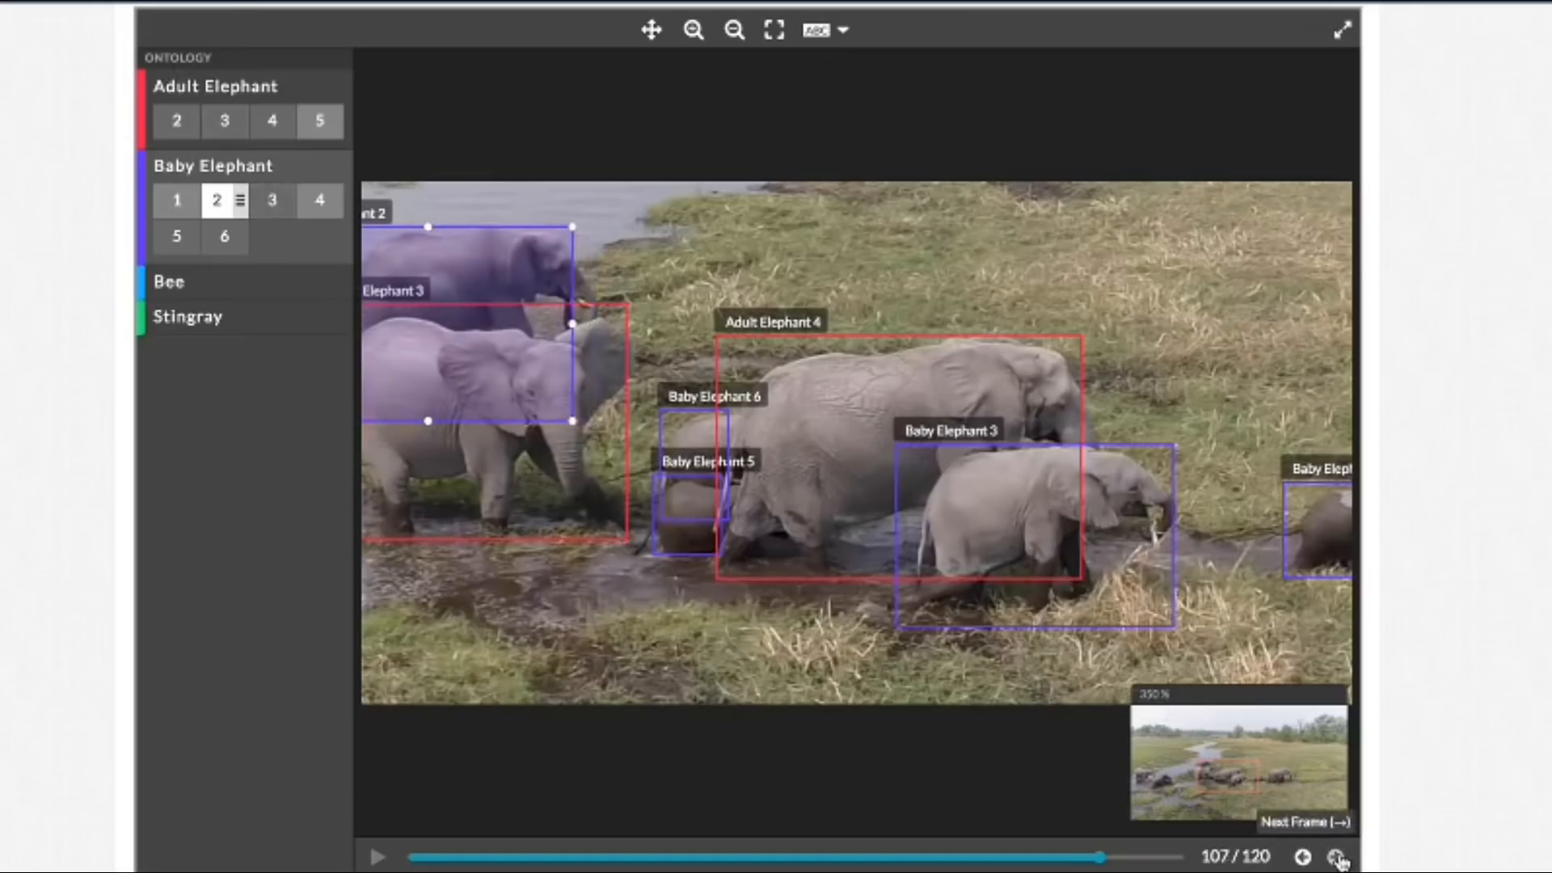
pyautogui.click(1335, 857)
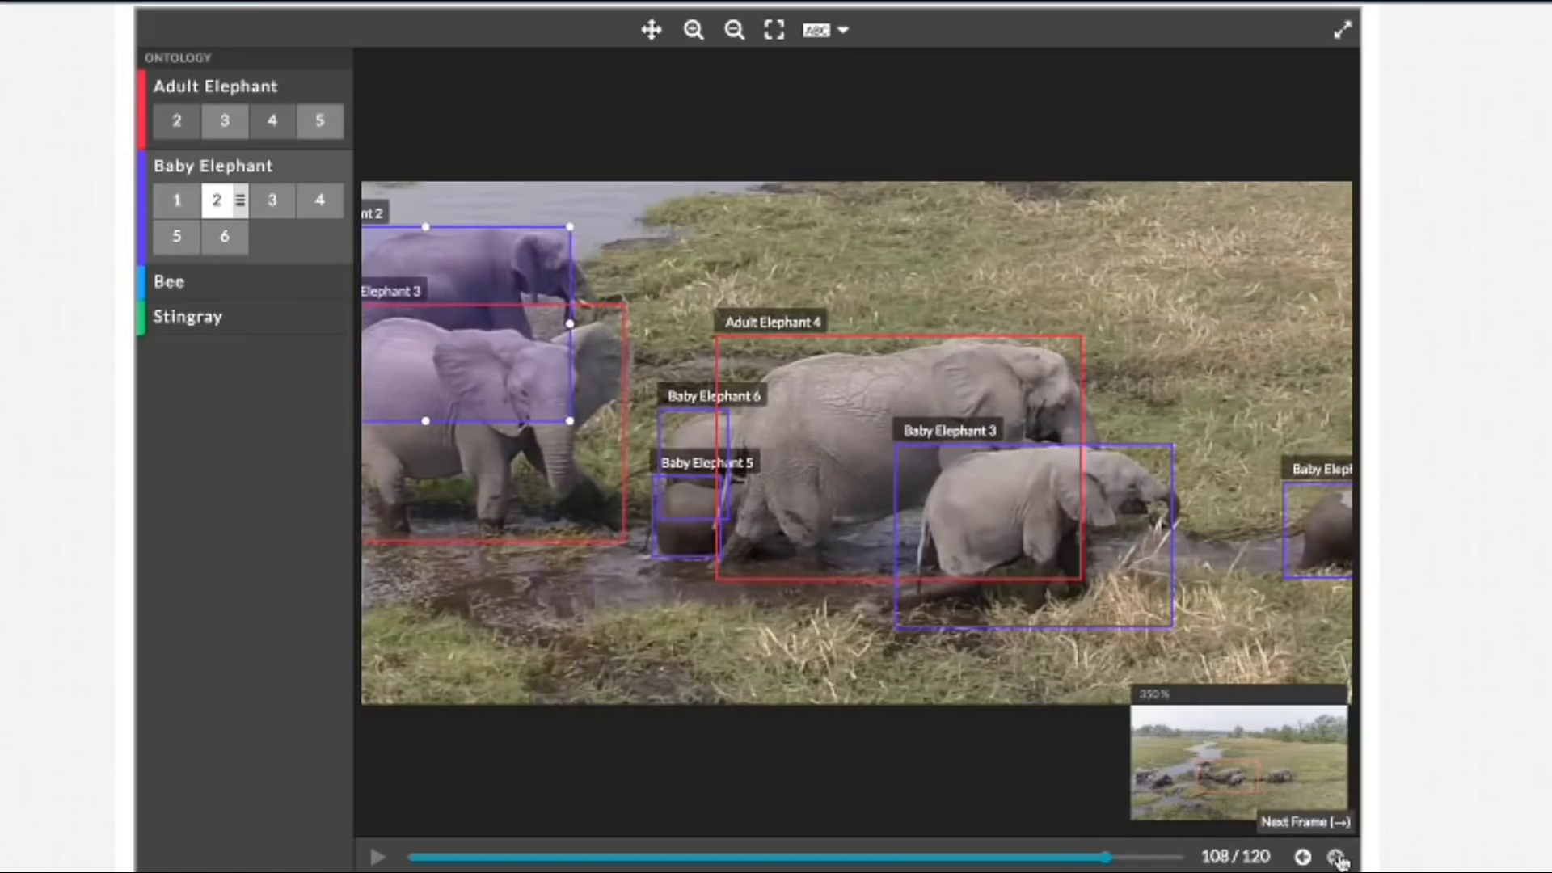
pyautogui.click(677, 556)
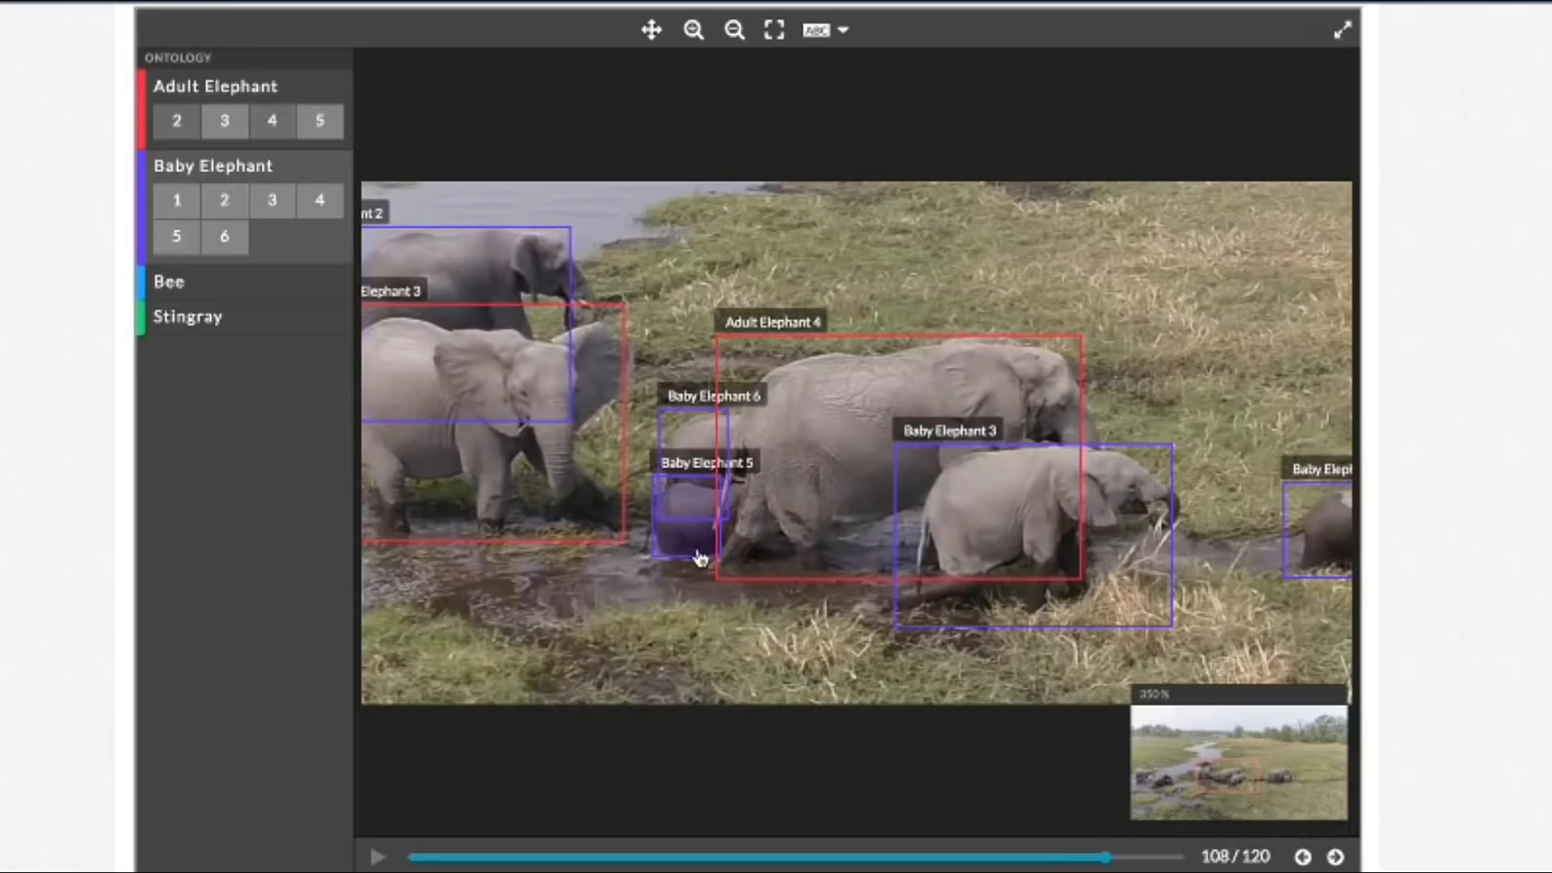
pyautogui.click(697, 550)
pyautogui.moveTo(723, 517); pyautogui.dragTo(747, 518)
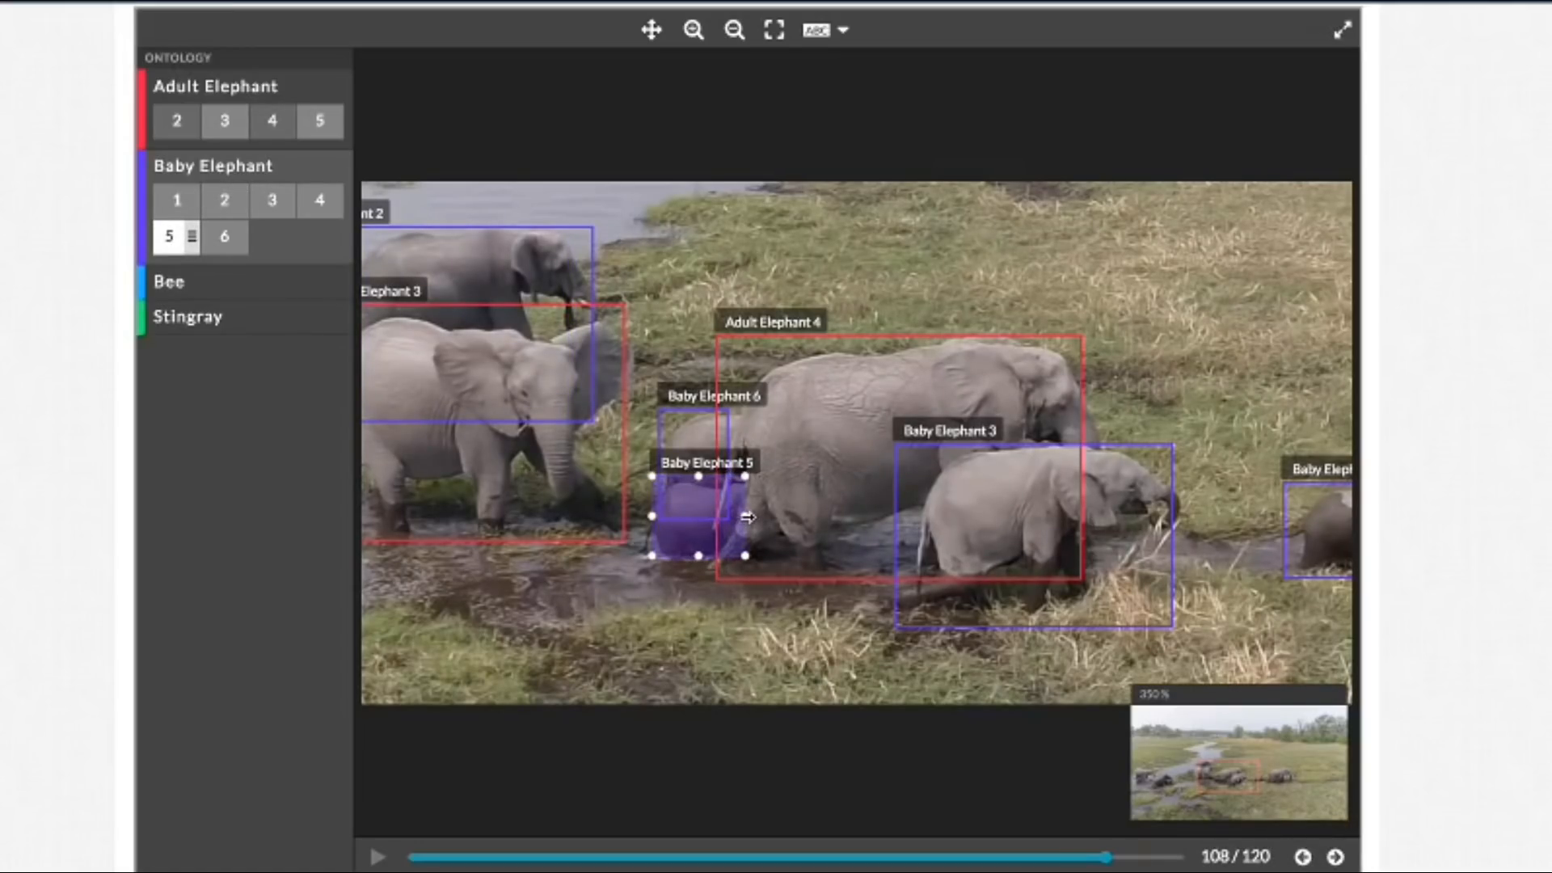
pyautogui.click(694, 439)
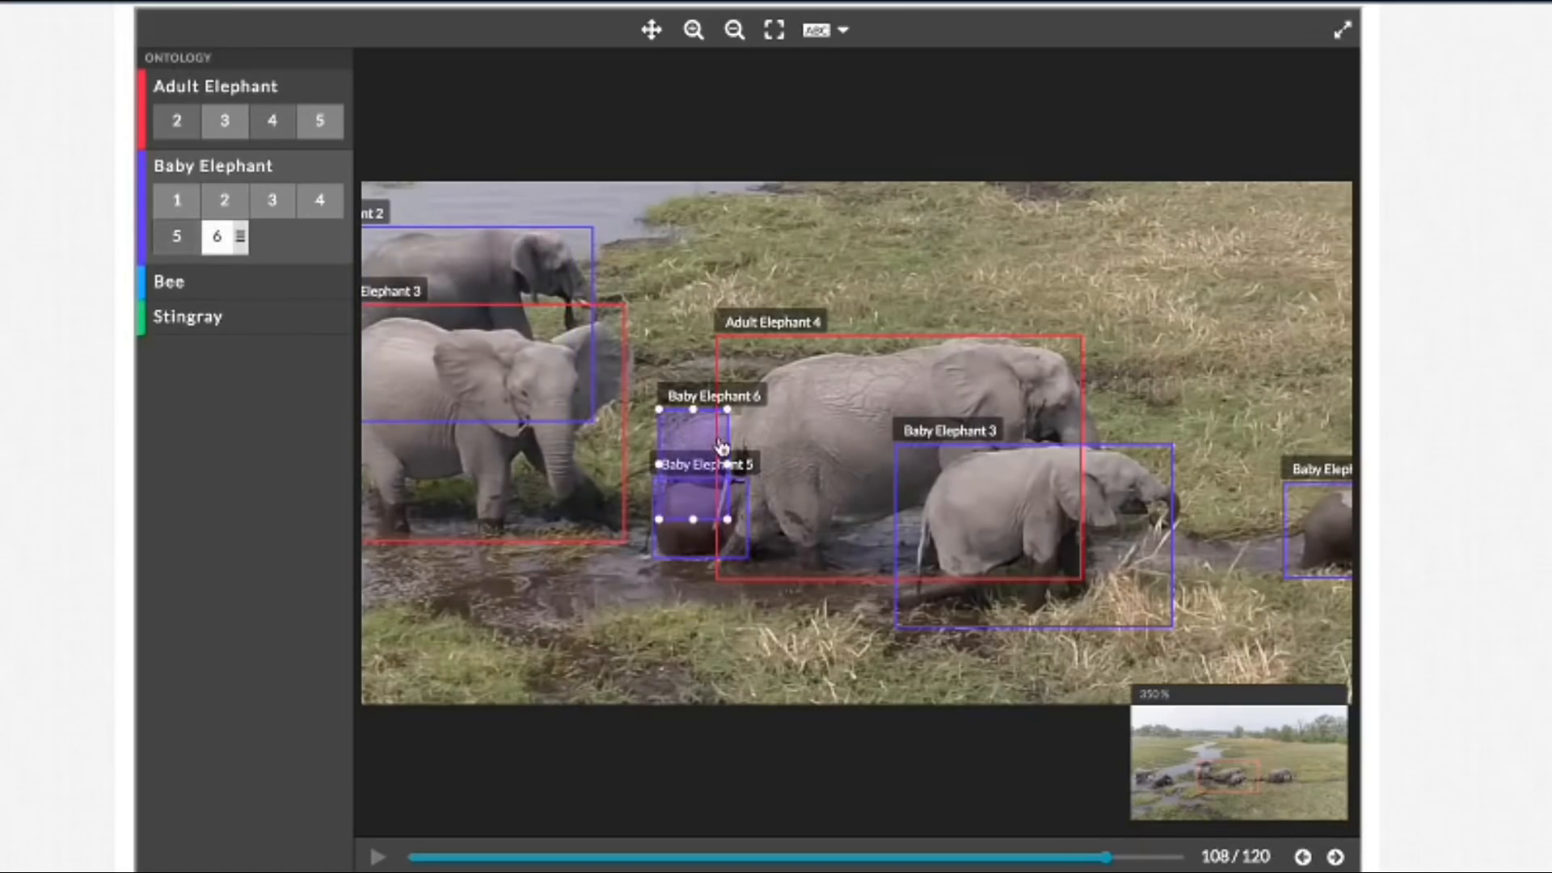
pyautogui.moveTo(729, 464); pyautogui.dragTo(738, 467)
pyautogui.click(1124, 570)
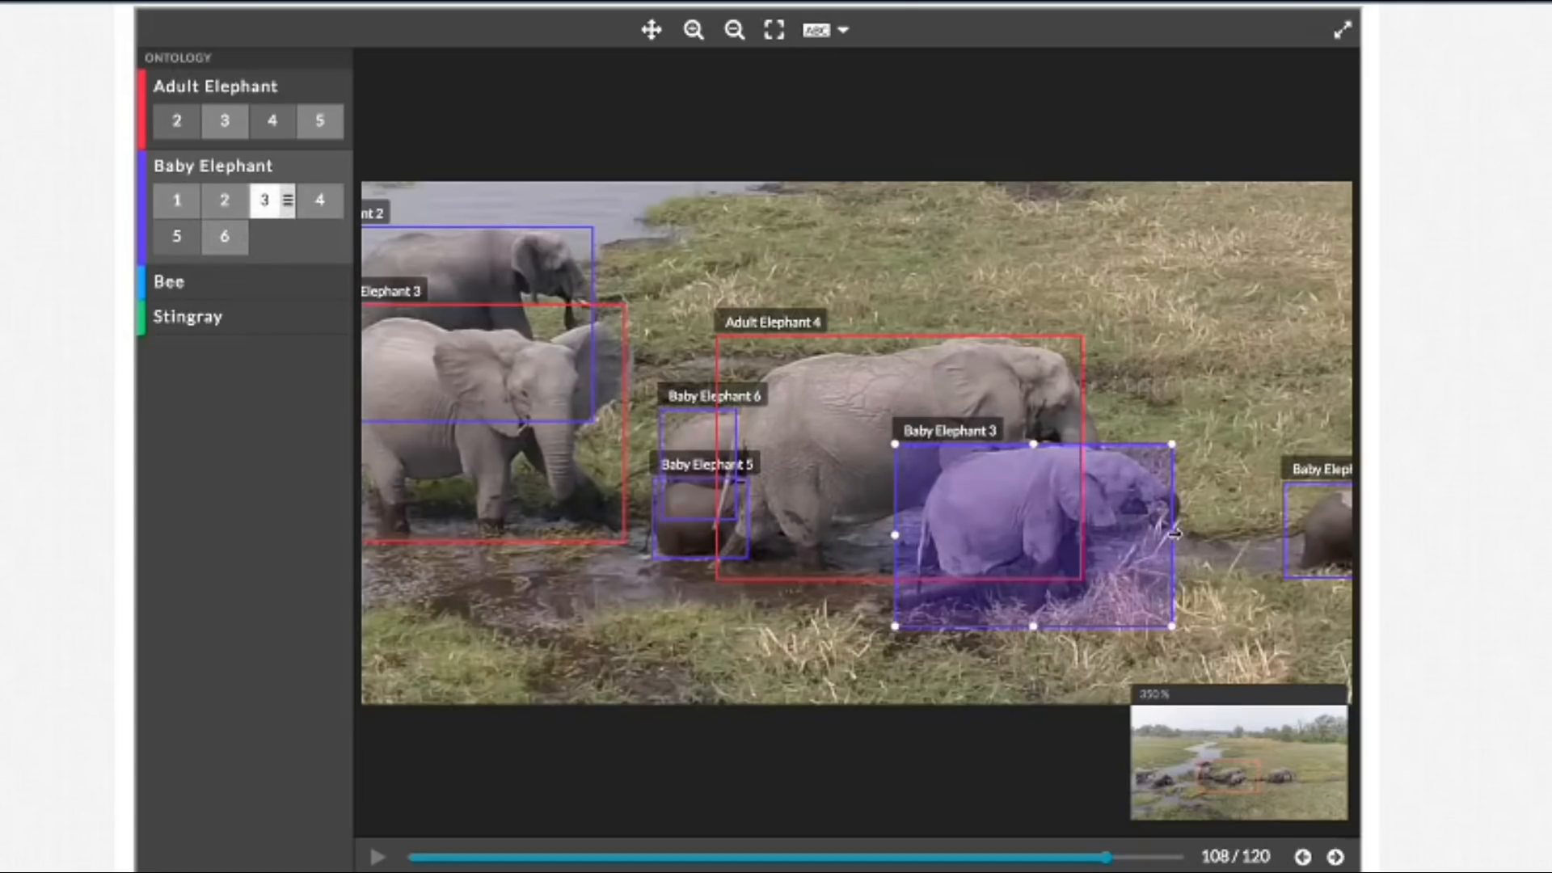
pyautogui.moveTo(1172, 535); pyautogui.dragTo(1180, 534)
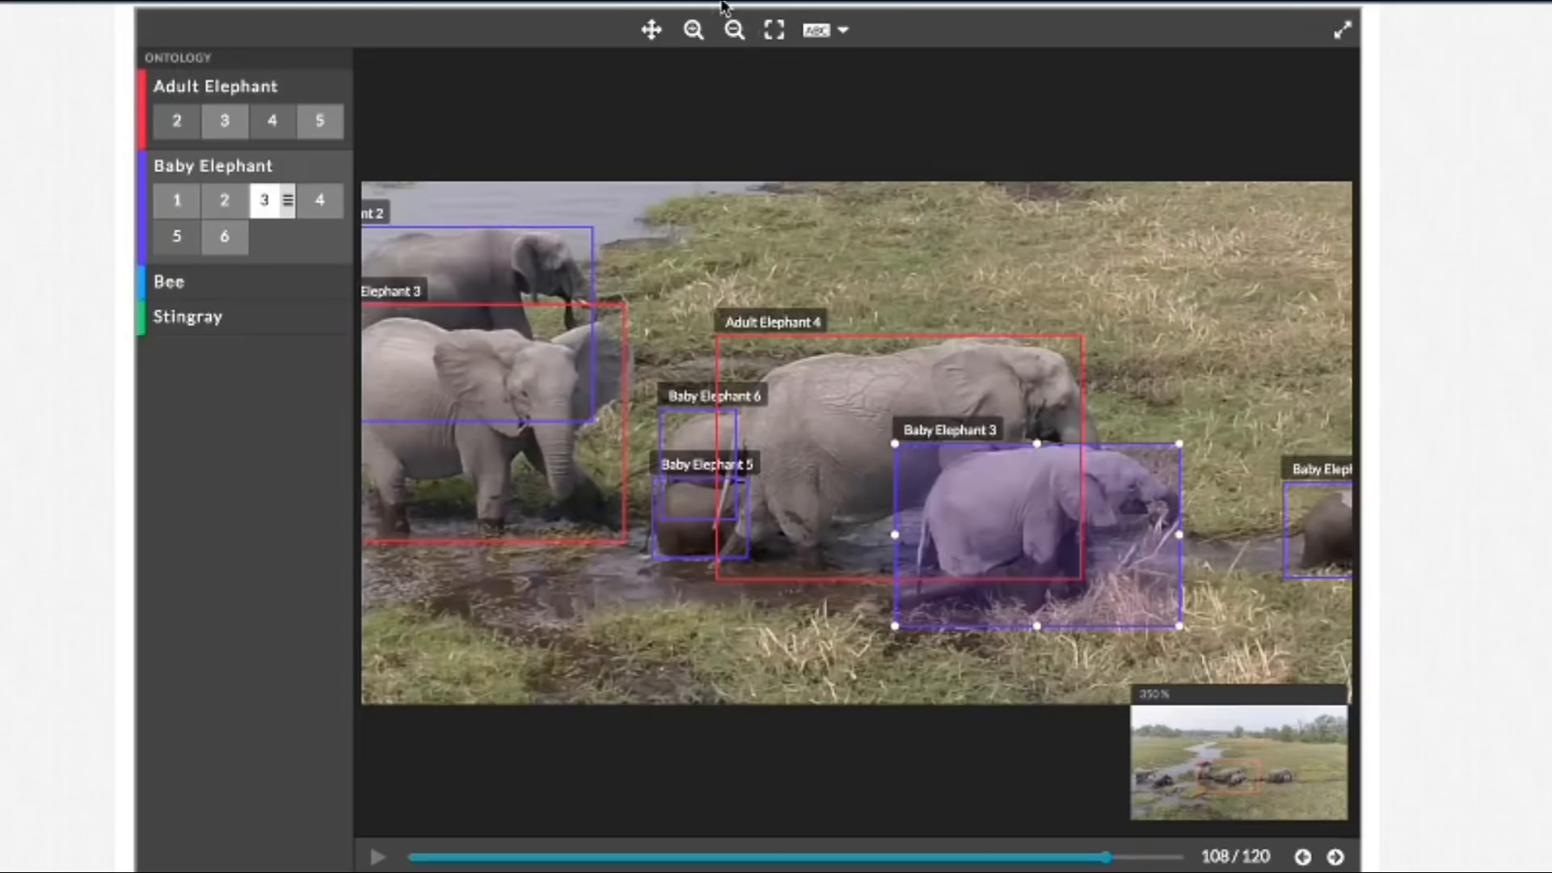
# Step: Extend the Baby Elephant 4 box's right edge to the tip of the calf's trunk in frame 108
pyautogui.click(650, 32)
pyautogui.moveTo(1007, 219); pyautogui.dragTo(512, 162)
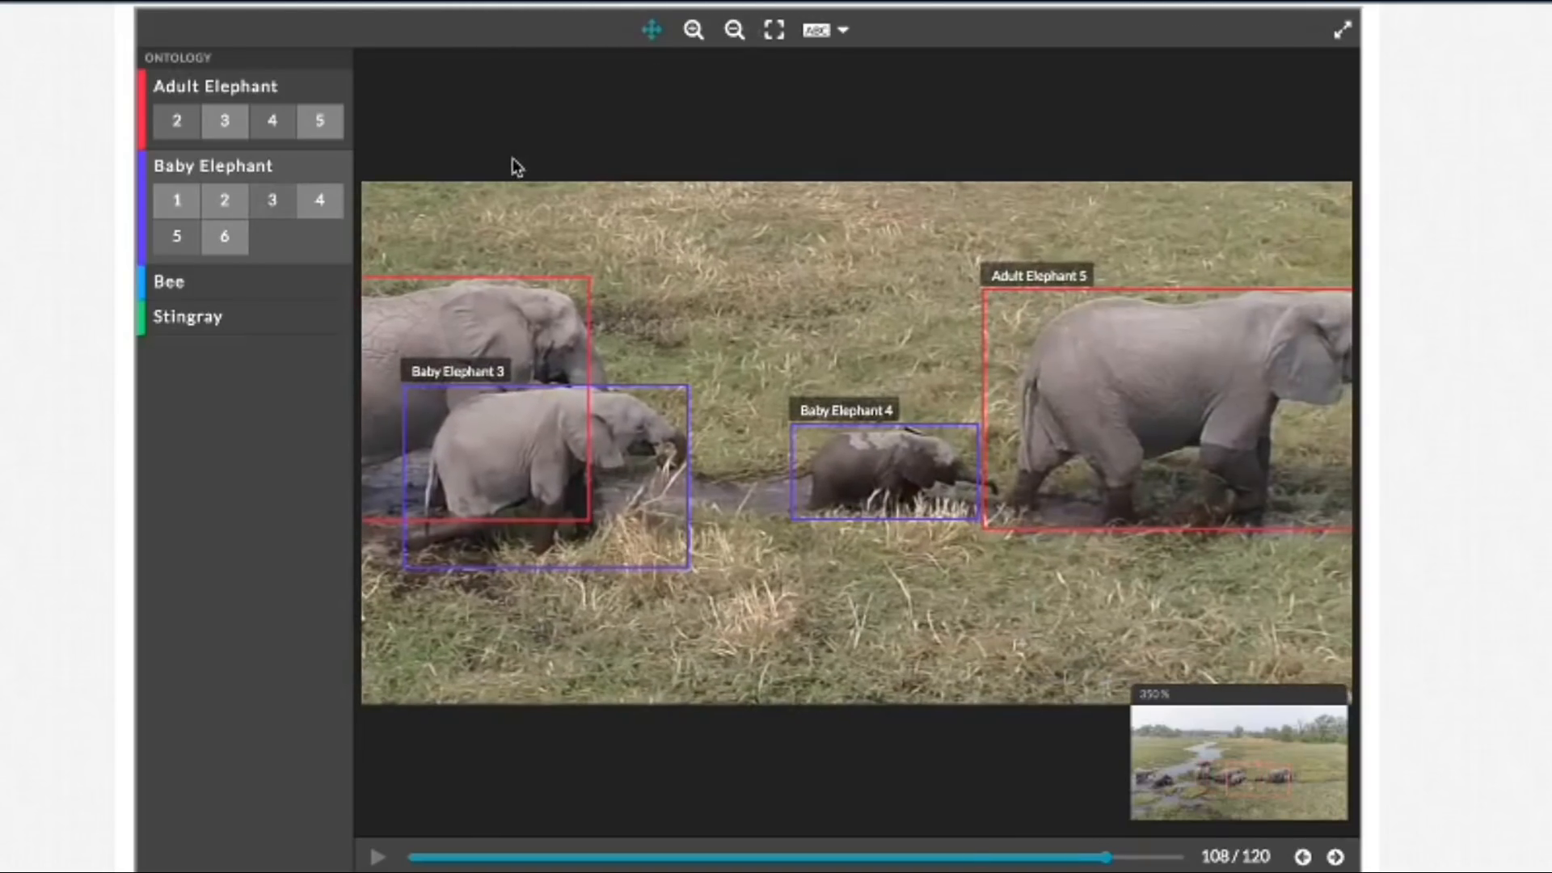
pyautogui.moveTo(858, 253); pyautogui.dragTo(774, 253)
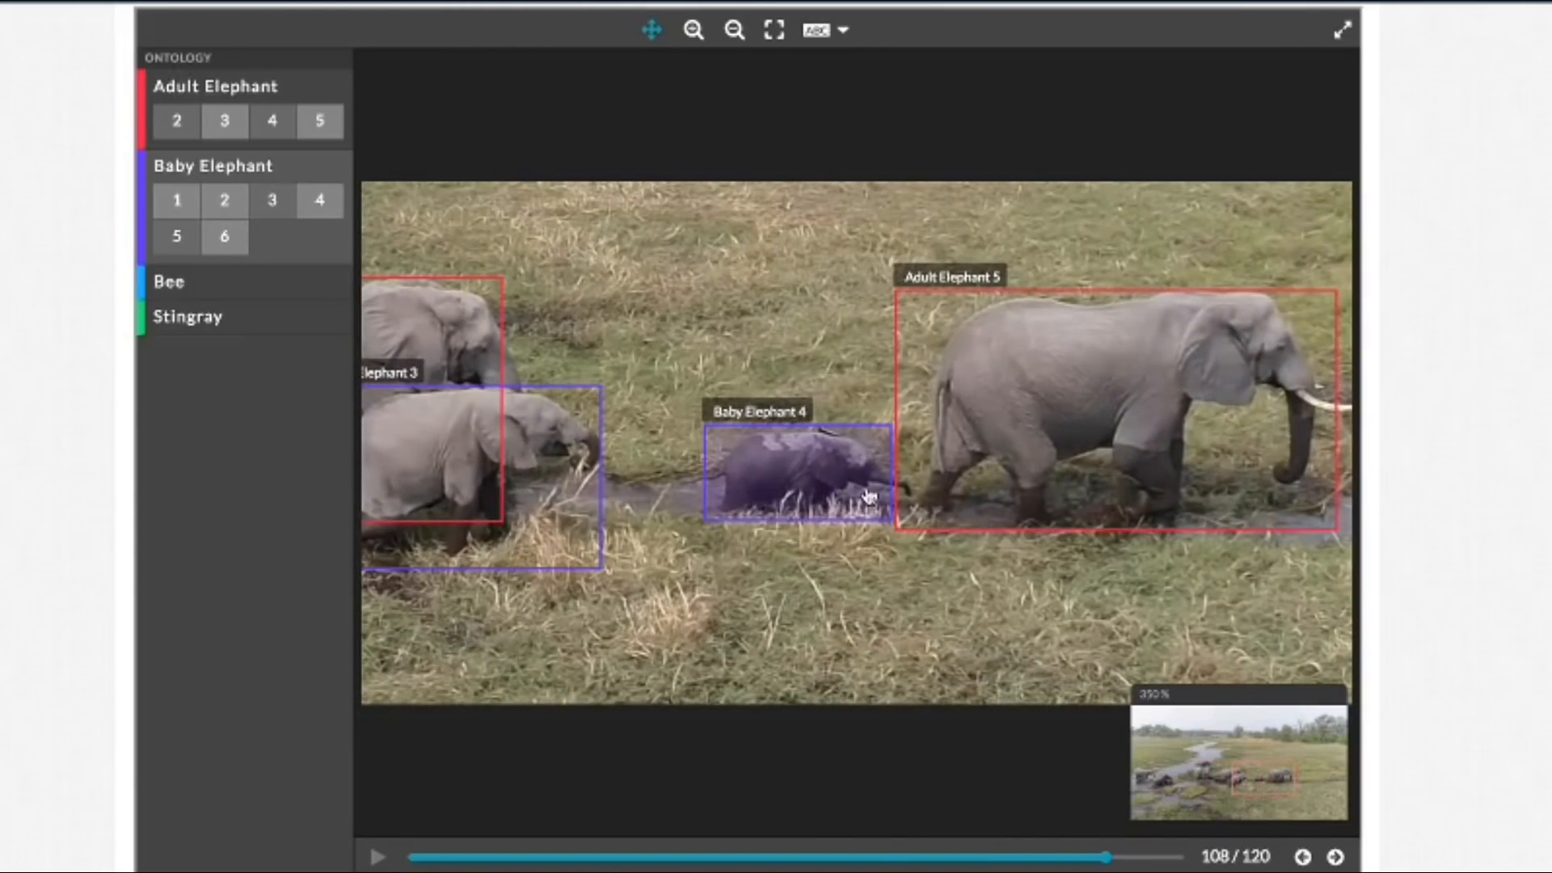
pyautogui.moveTo(893, 484); pyautogui.dragTo(909, 470)
pyautogui.click(653, 33)
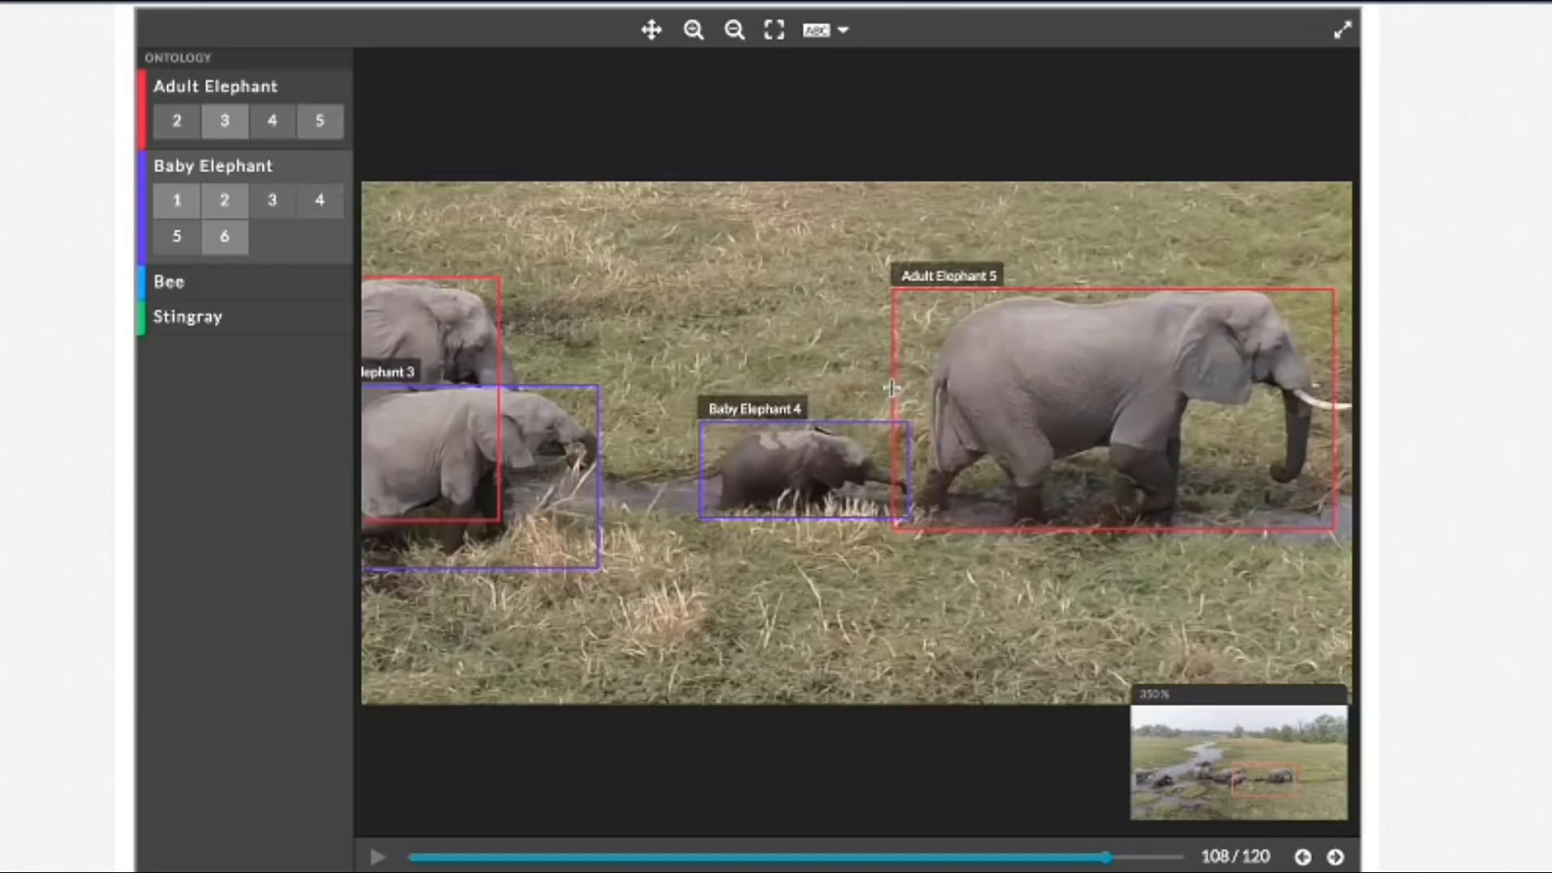
# Step: Refit the Adult Elephant 5 box in frame 108, moving its left edge inward and its right edge out to the tusk tip
pyautogui.click(919, 390)
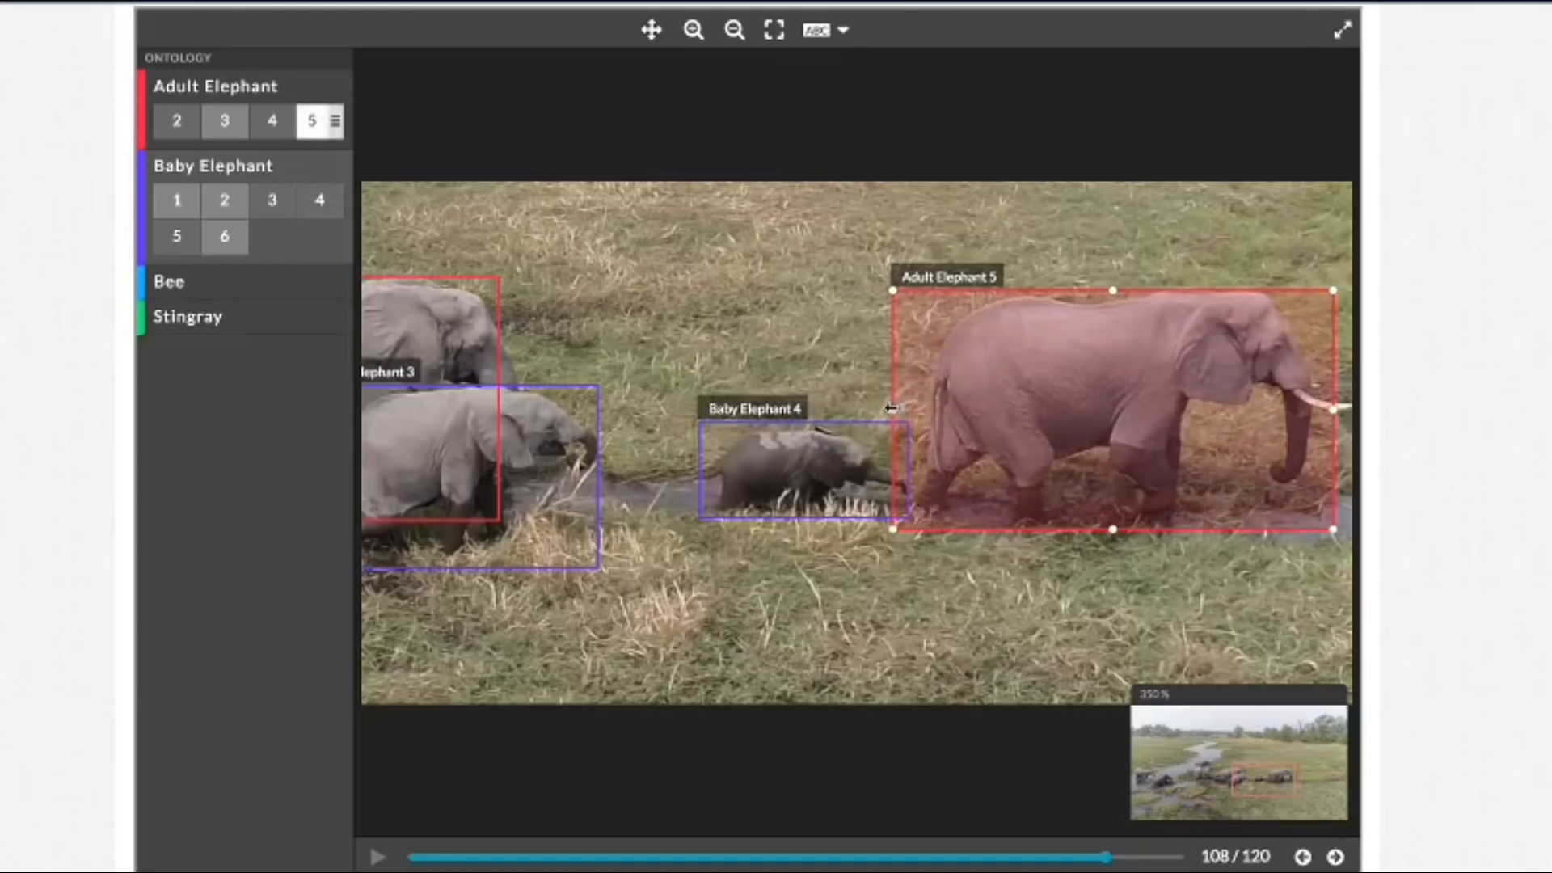
pyautogui.moveTo(894, 409); pyautogui.dragTo(907, 409)
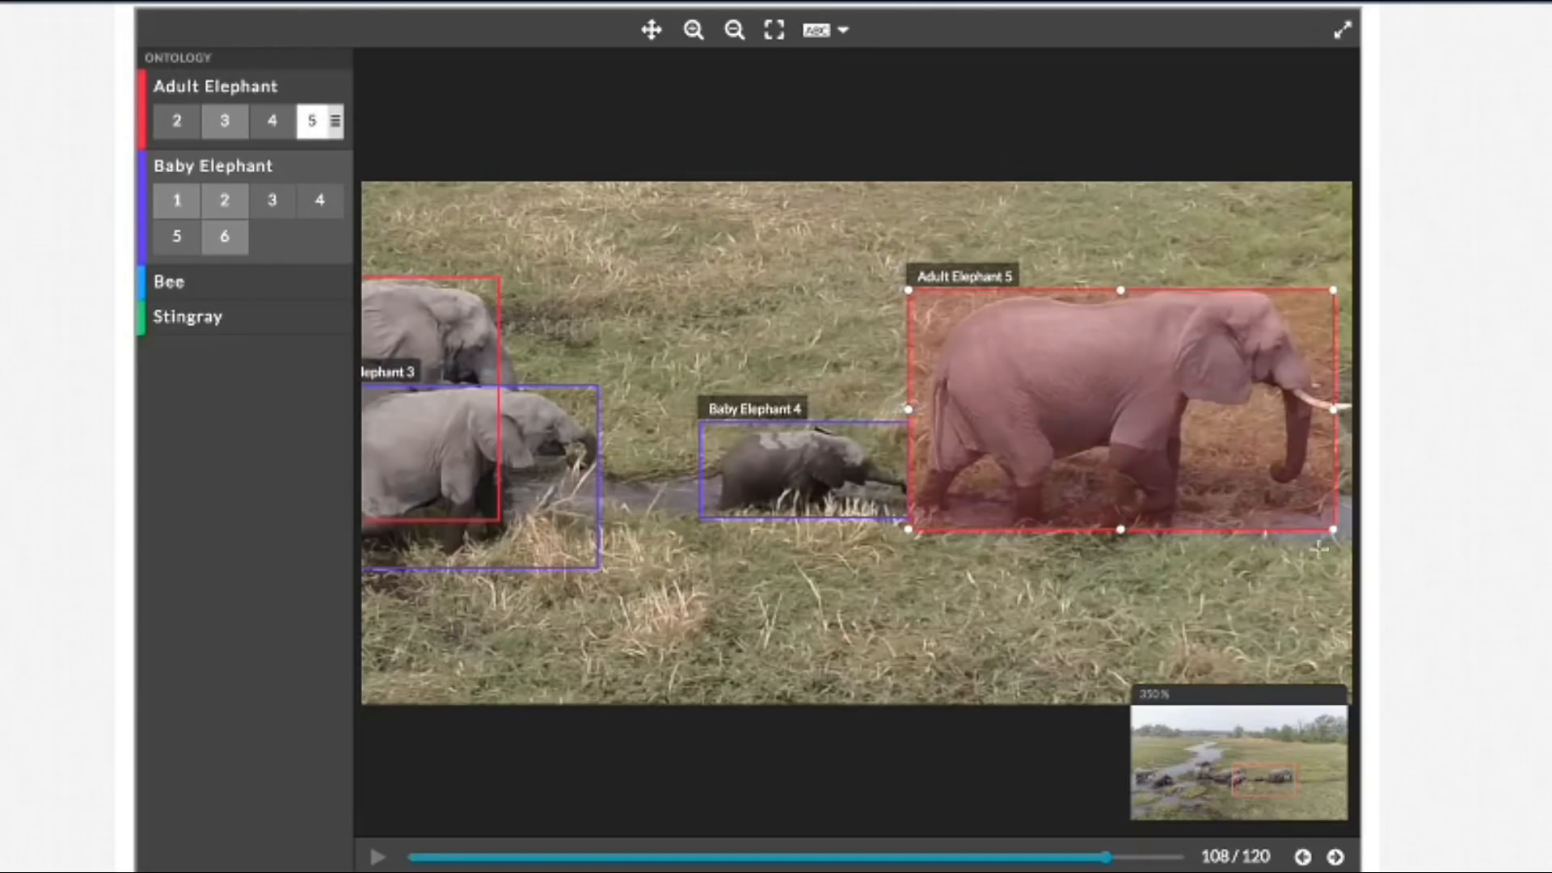
pyautogui.moveTo(1336, 409); pyautogui.dragTo(1351, 409)
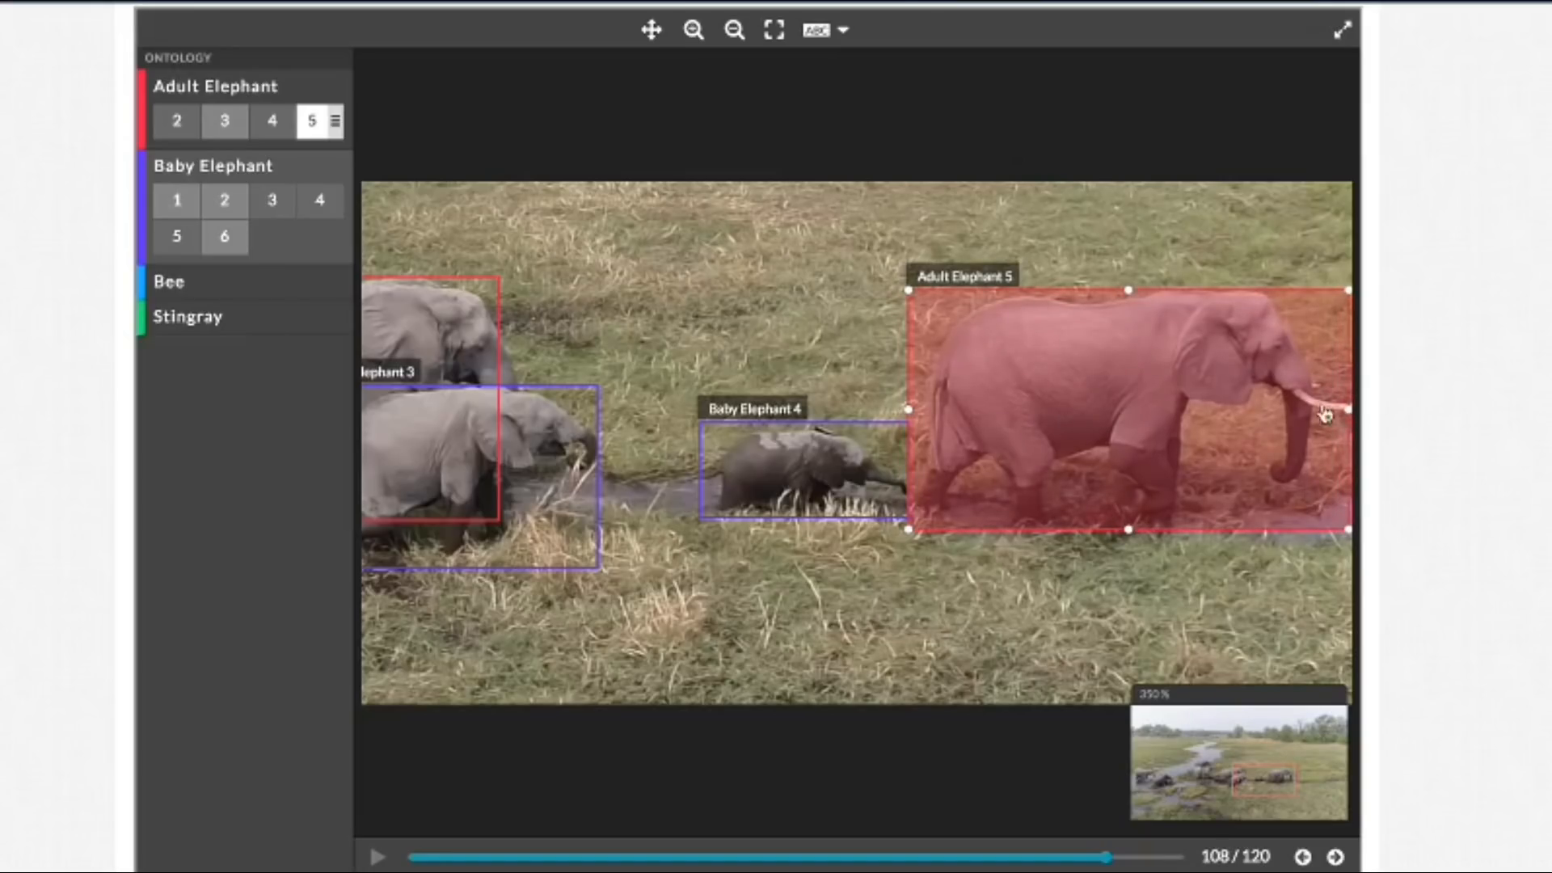
pyautogui.click(829, 485)
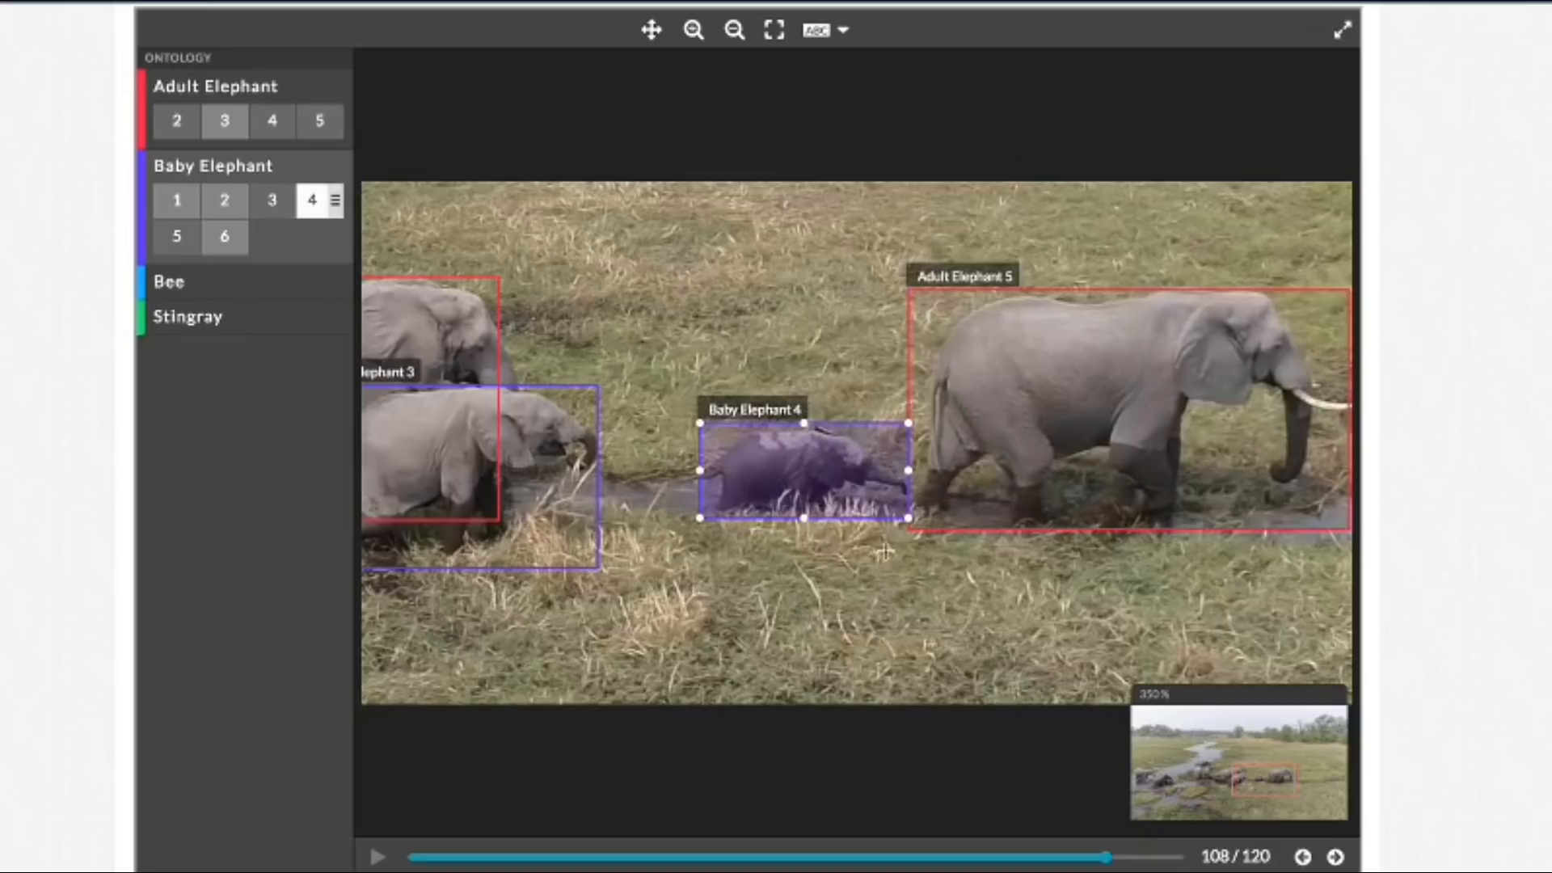
# Step: Tighten the top and left edges of the Baby Elephant 1 box around the wading elephant in frame 108
pyautogui.click(651, 32)
pyautogui.moveTo(577, 204); pyautogui.dragTo(1154, 317)
pyautogui.moveTo(804, 316); pyautogui.dragTo(1360, 245)
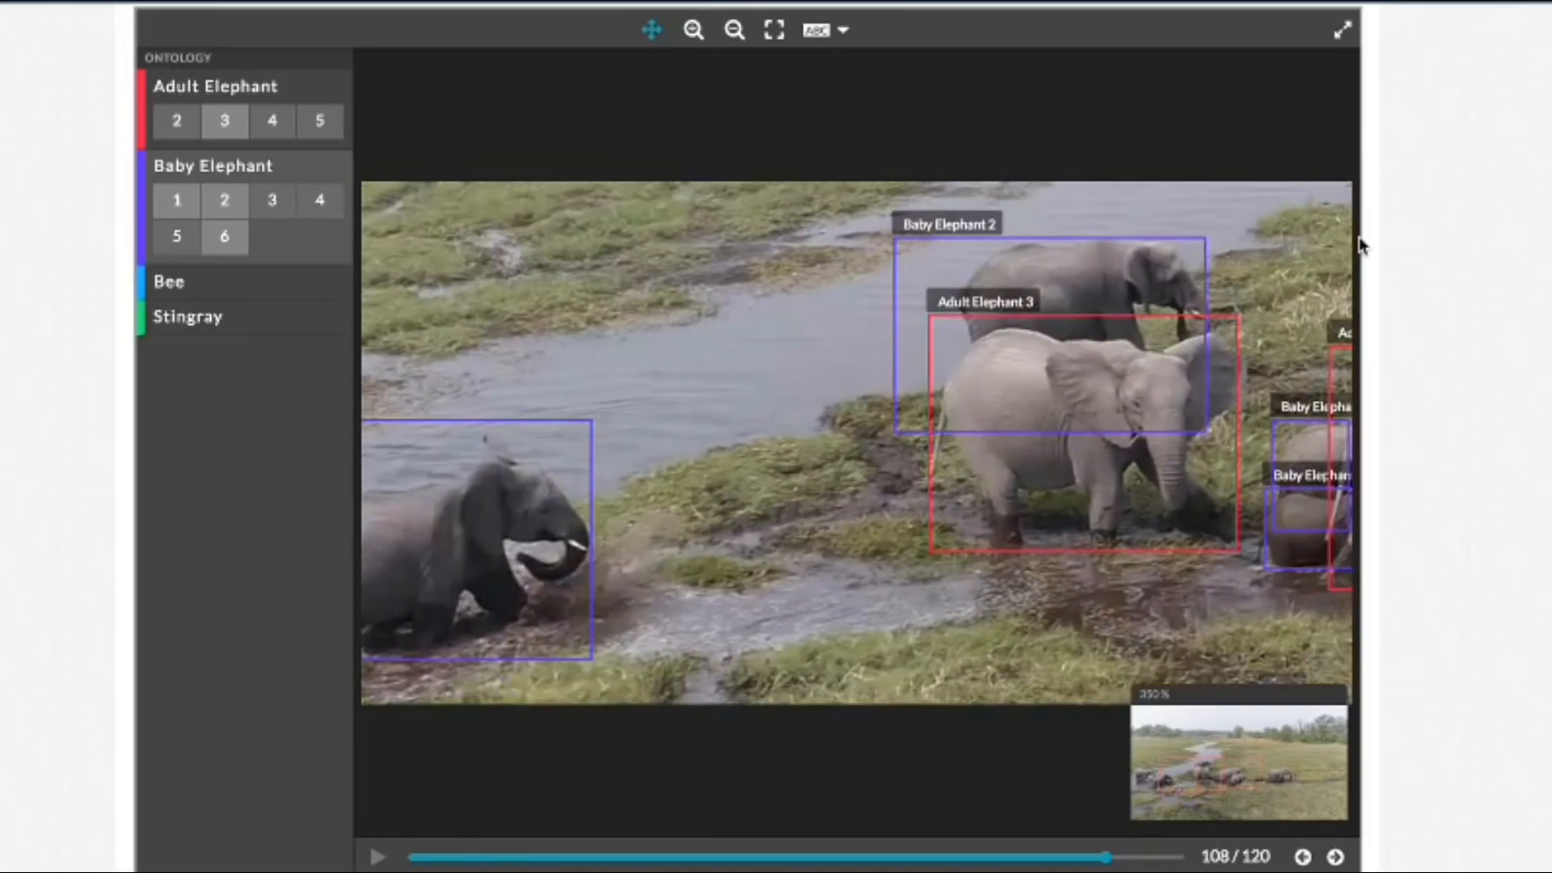
pyautogui.moveTo(783, 339); pyautogui.dragTo(987, 208)
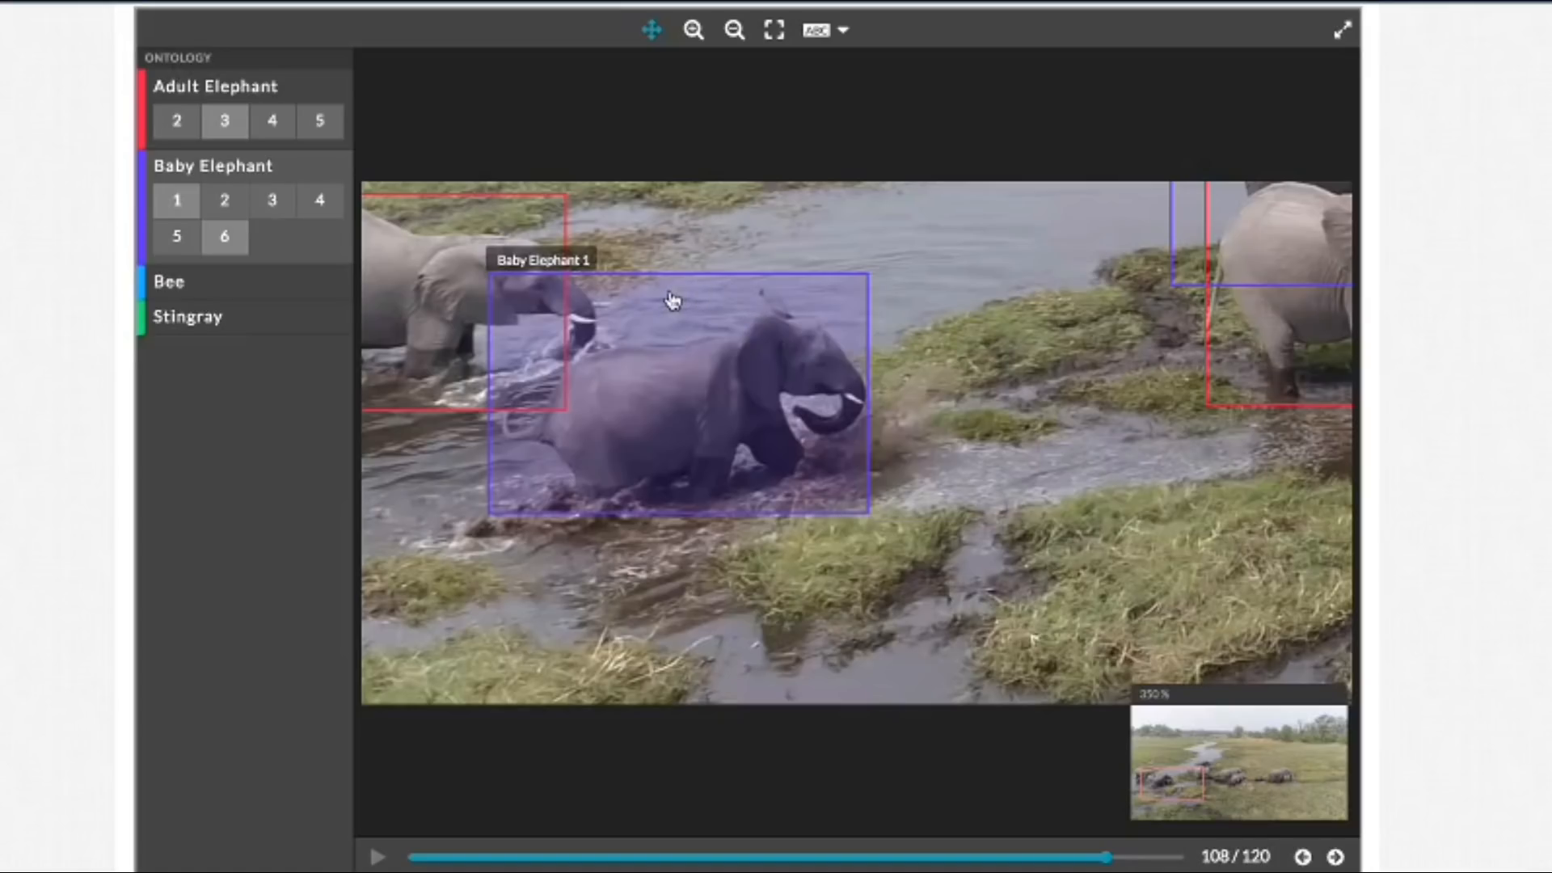
pyautogui.click(652, 30)
pyautogui.click(668, 326)
pyautogui.click(679, 276)
pyautogui.click(774, 321)
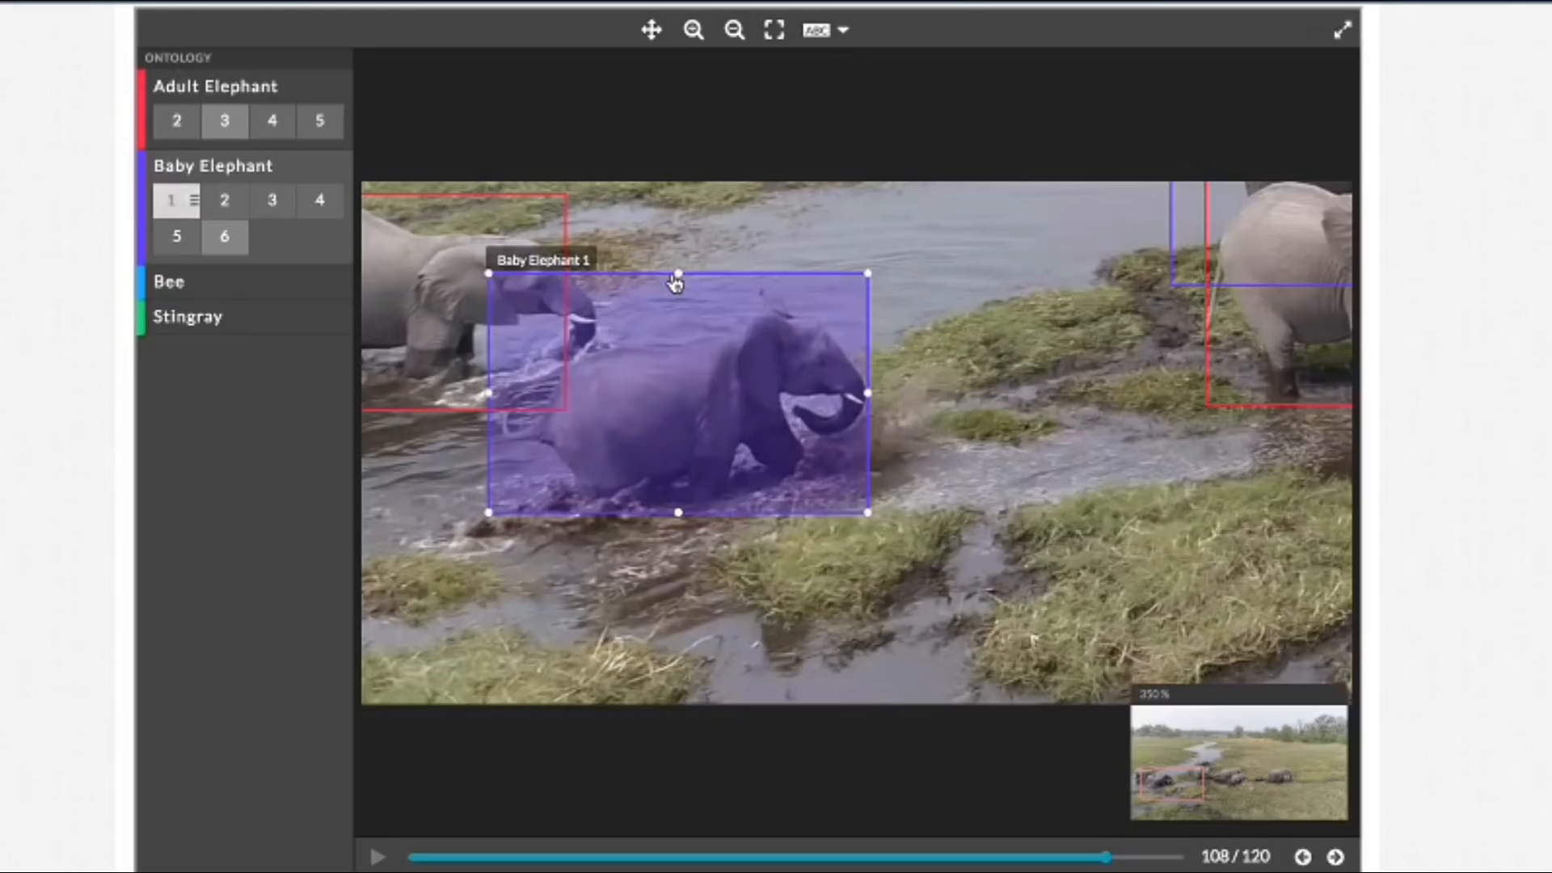
pyautogui.moveTo(677, 276); pyautogui.dragTo(679, 285)
pyautogui.moveTo(490, 400); pyautogui.dragTo(497, 398)
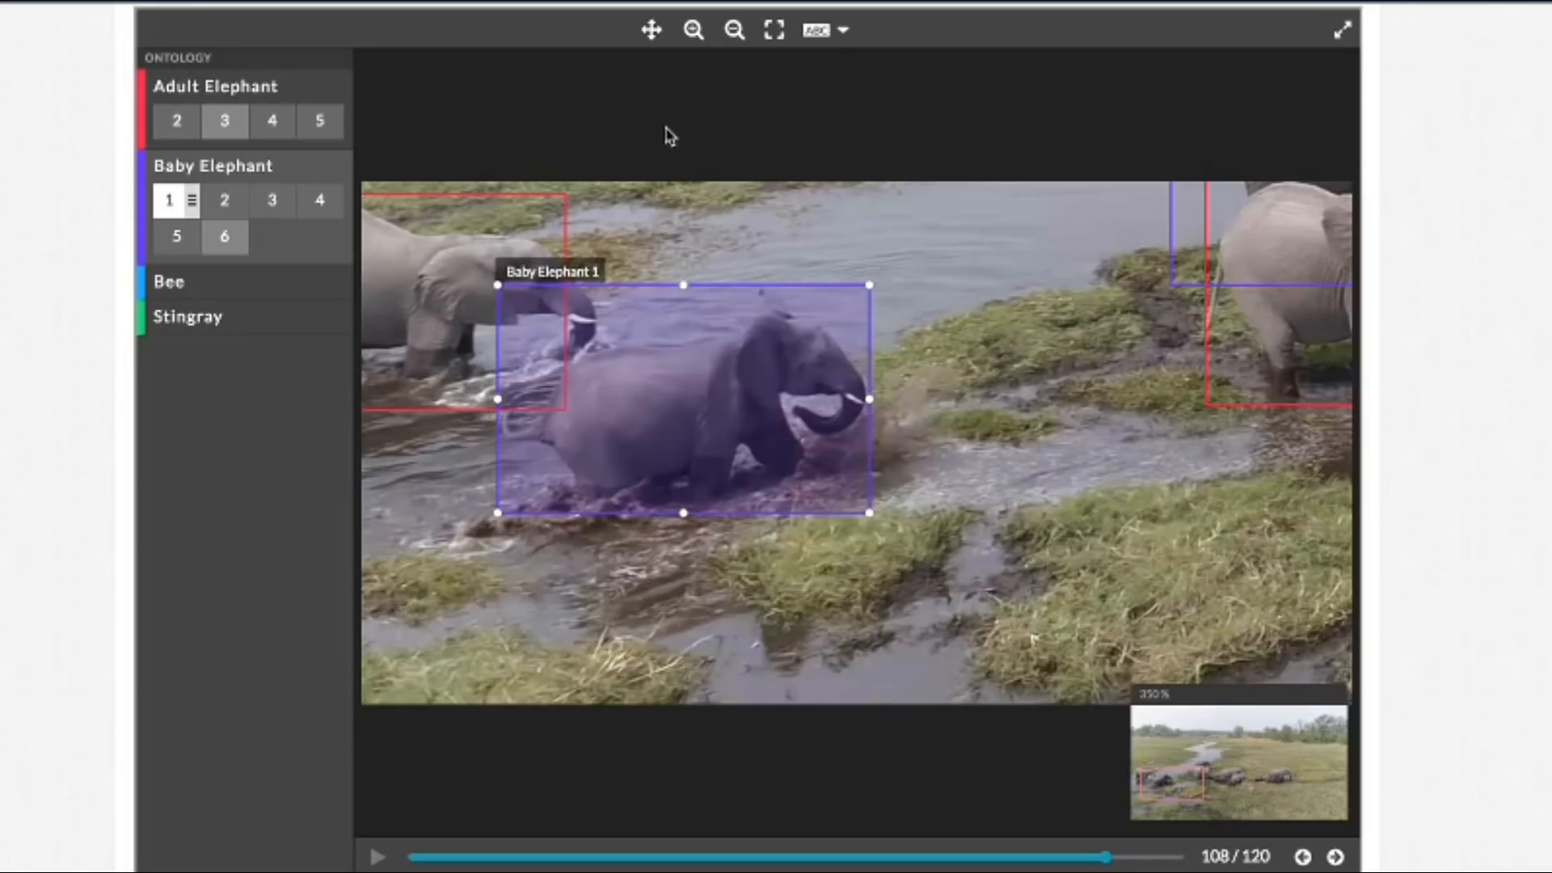
# Step: Refit the Adult Elephant 2 box in frame 108, widening it to trunk and tail and tightening its top and bottom edges
pyautogui.click(652, 30)
pyautogui.moveTo(752, 214); pyautogui.dragTo(905, 218)
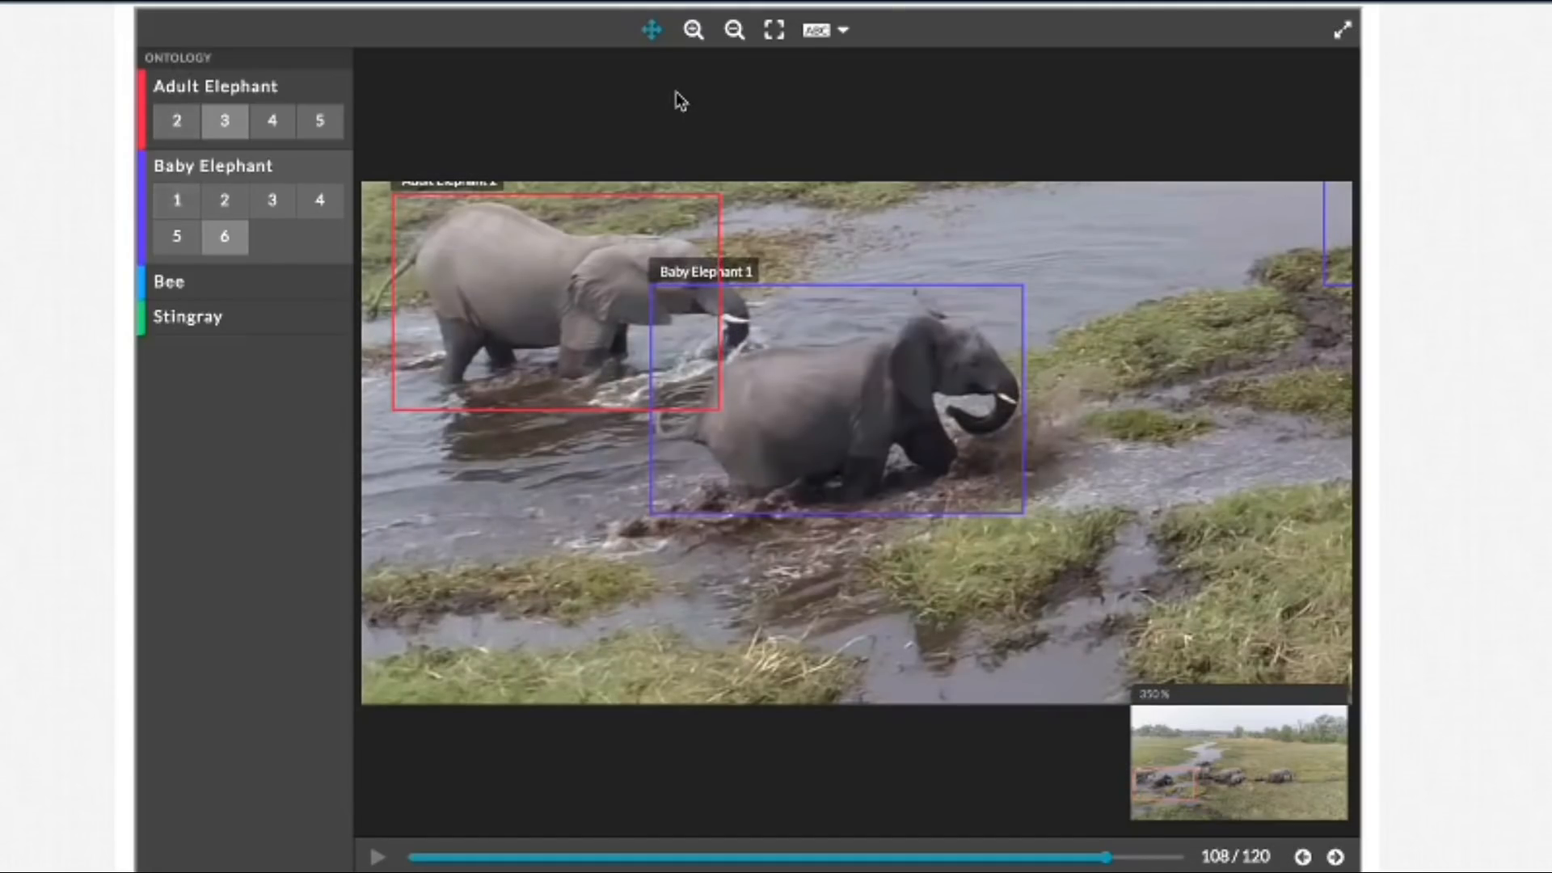
pyautogui.click(651, 30)
pyautogui.click(677, 241)
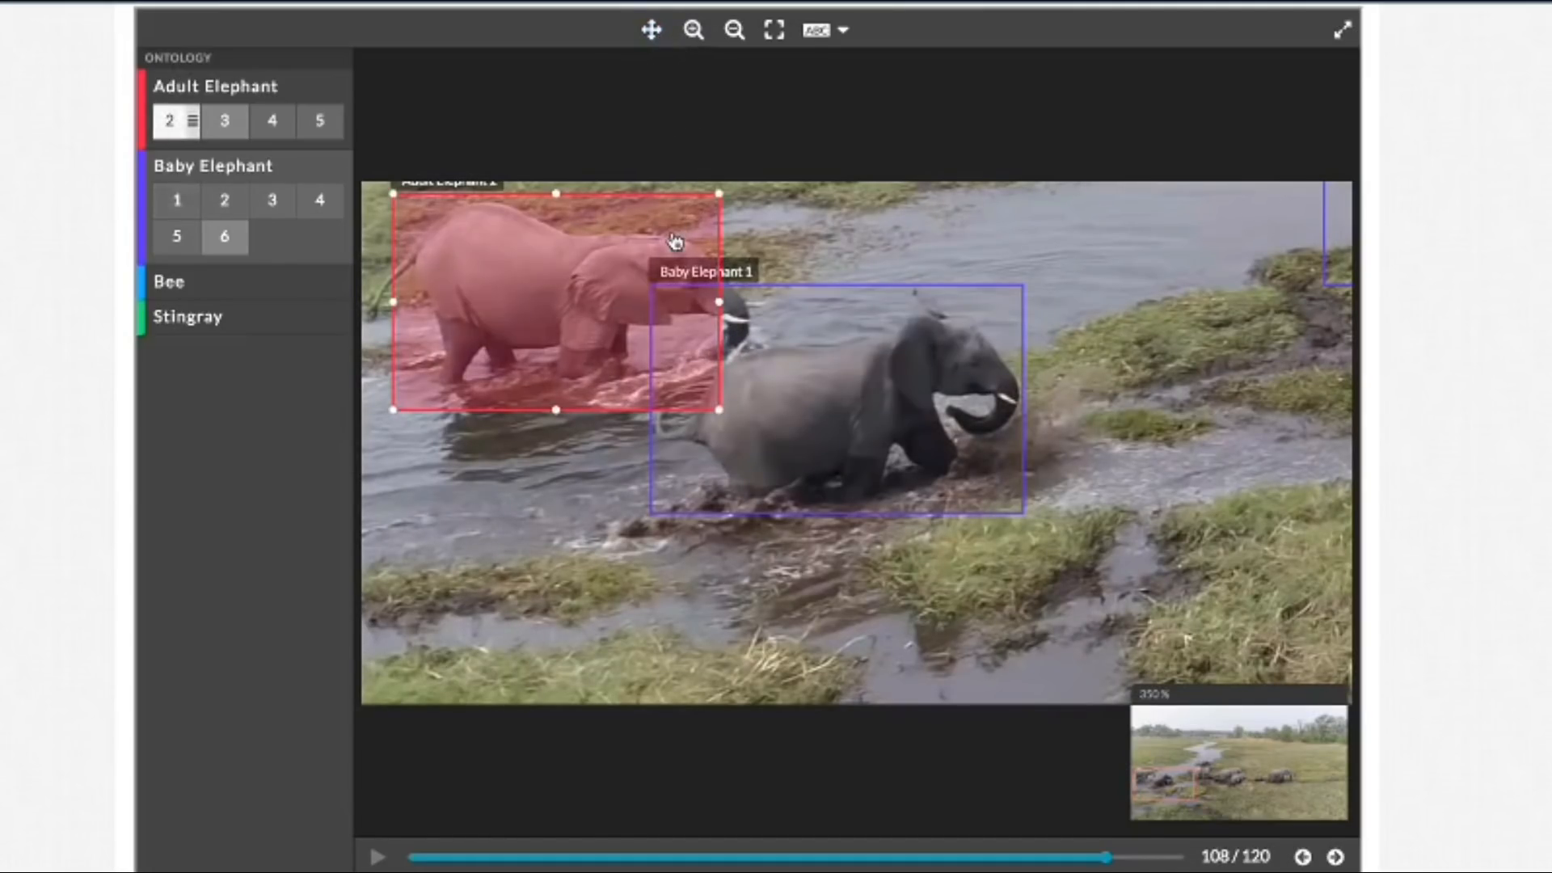
pyautogui.moveTo(721, 302); pyautogui.dragTo(756, 308)
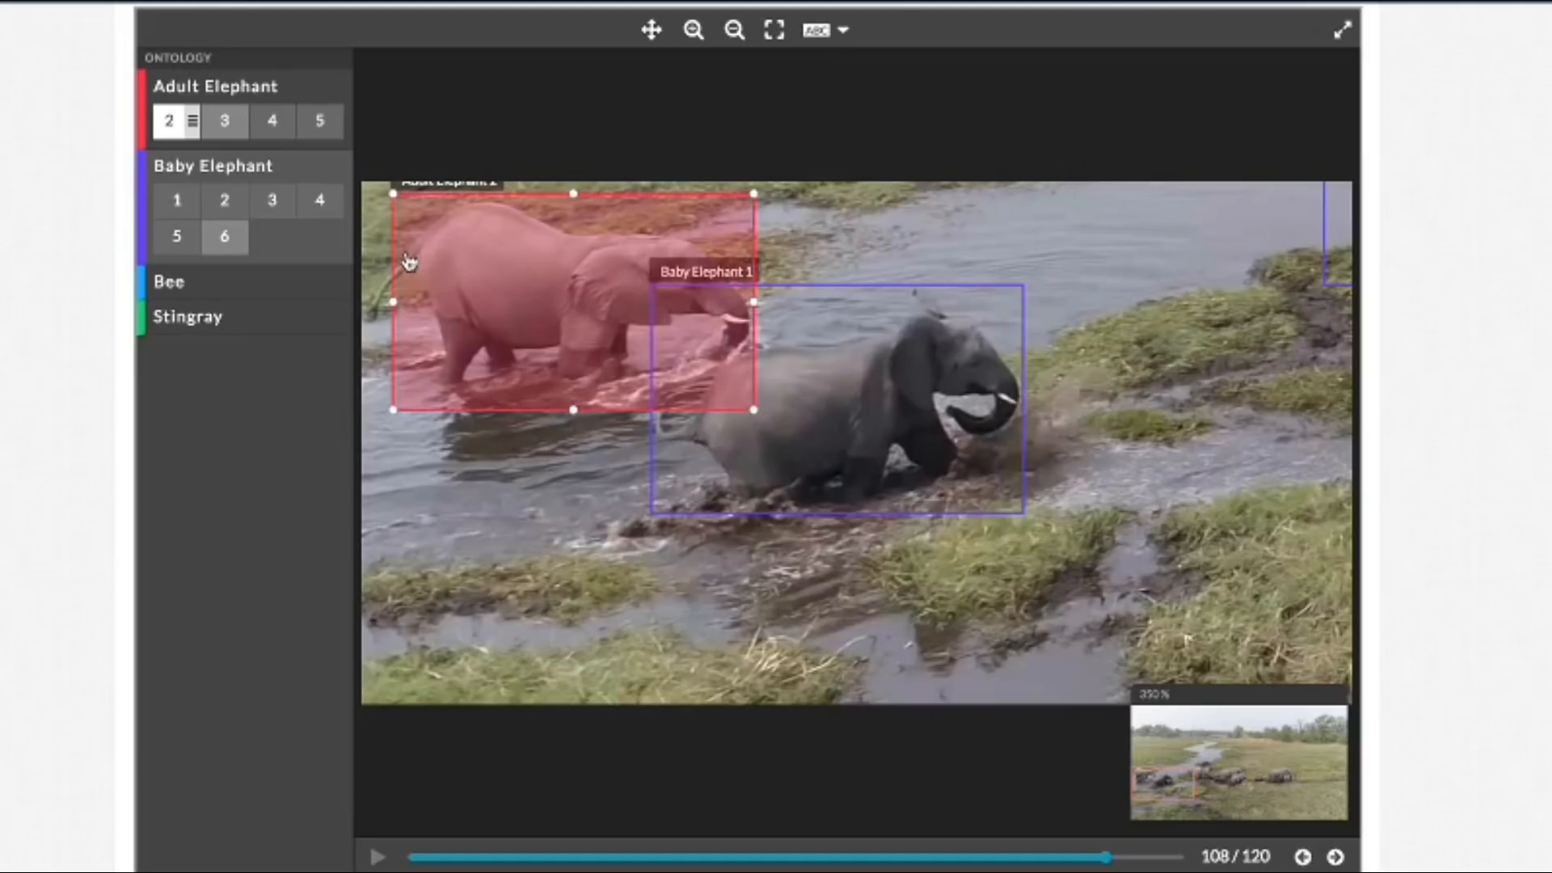
pyautogui.moveTo(392, 303); pyautogui.dragTo(370, 302)
pyautogui.moveTo(562, 194); pyautogui.dragTo(564, 202)
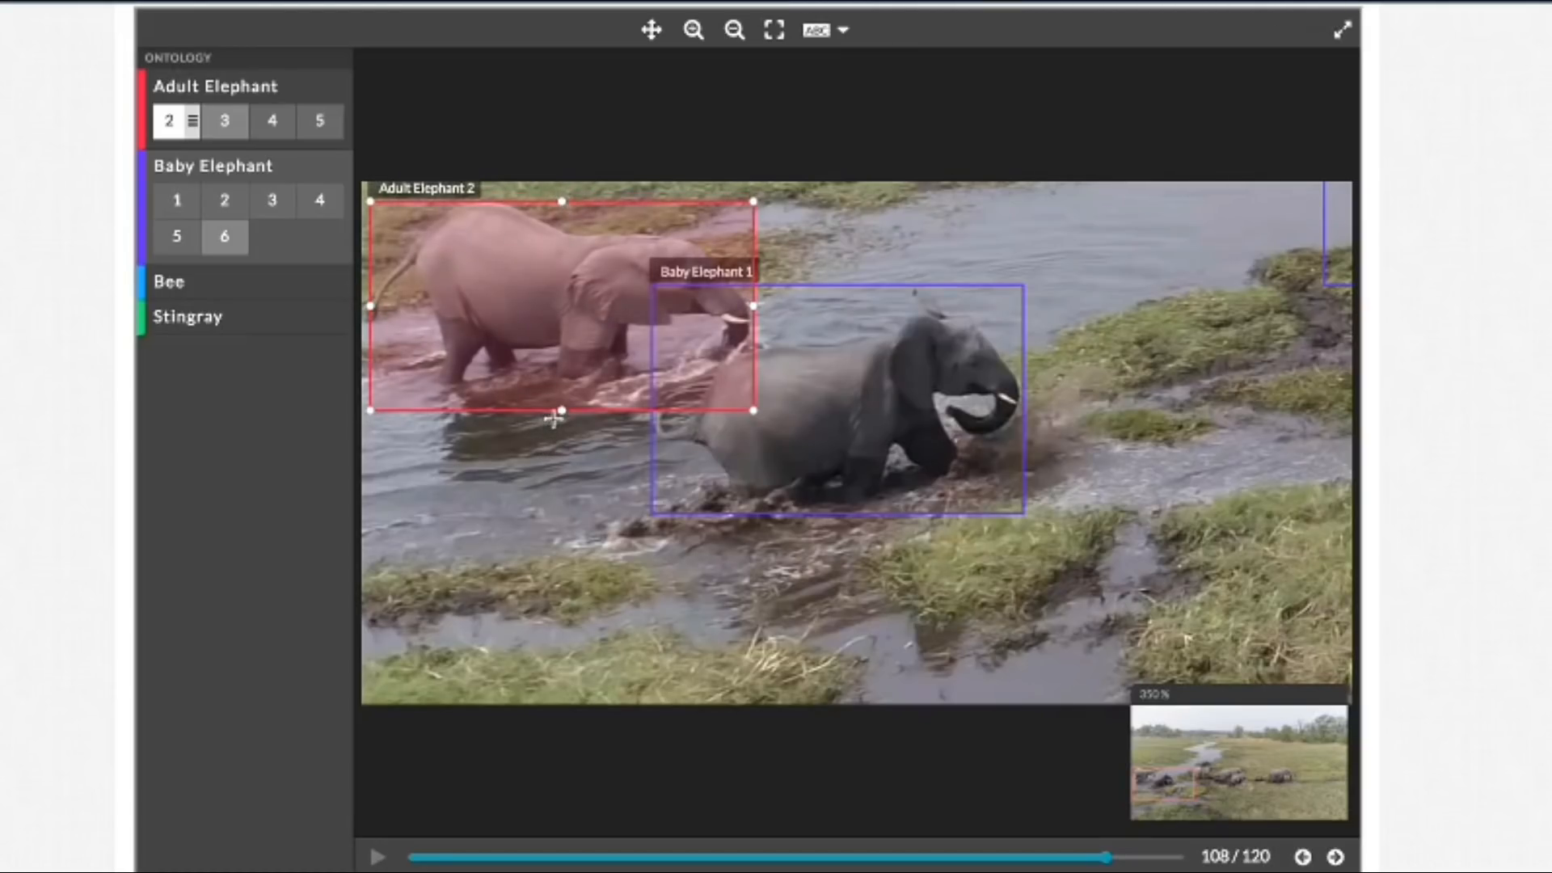
pyautogui.moveTo(561, 416); pyautogui.dragTo(565, 394)
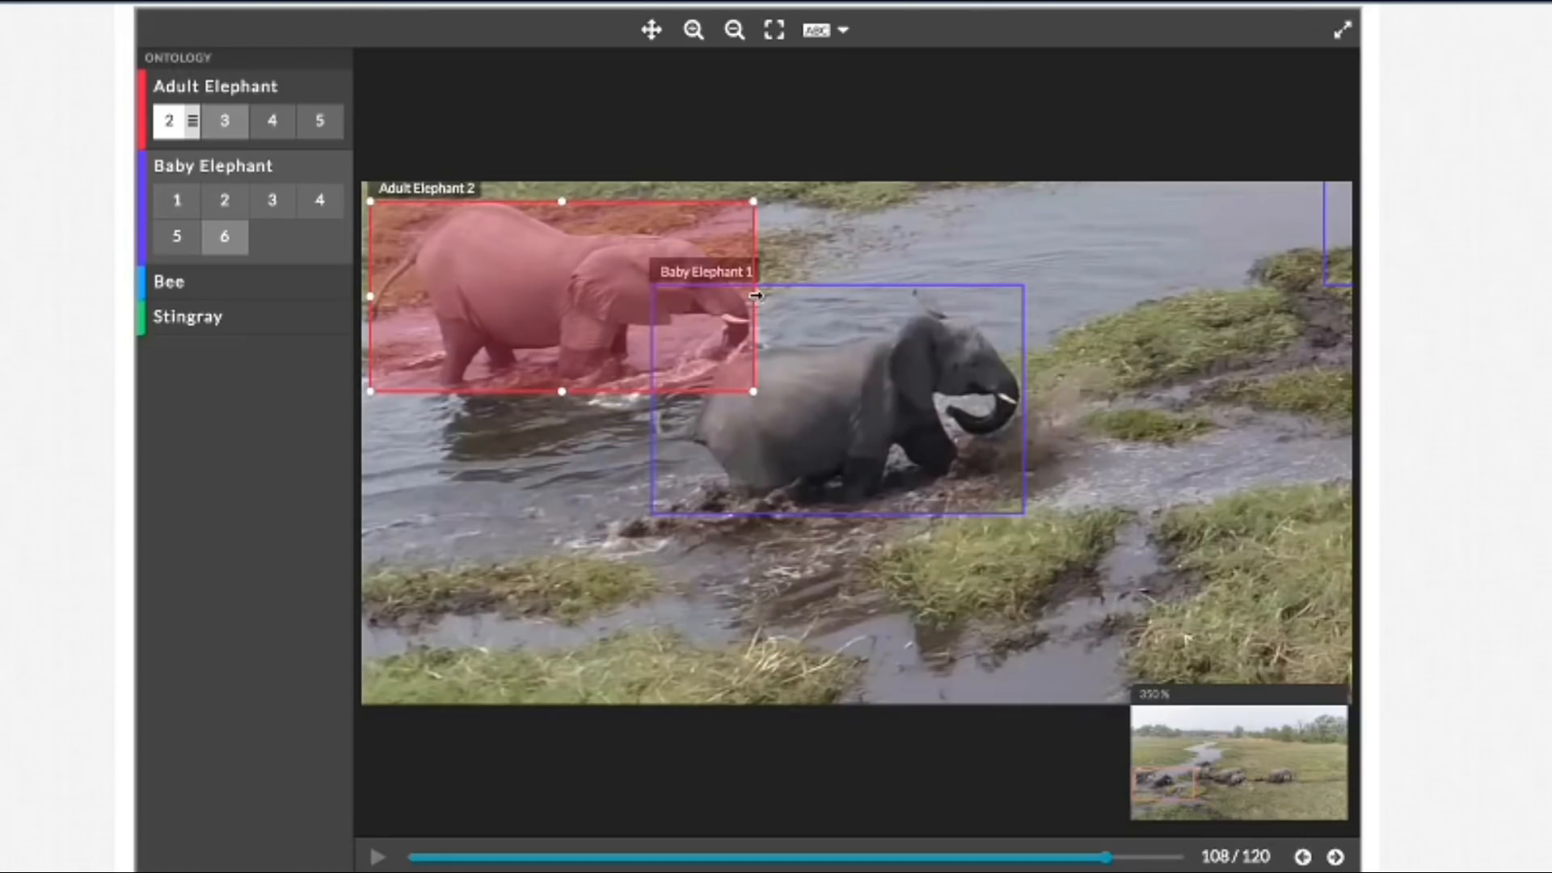
# Step: Reframe the whole image and check the box fit frame by frame from frame 109 to frame 118
pyautogui.click(774, 30)
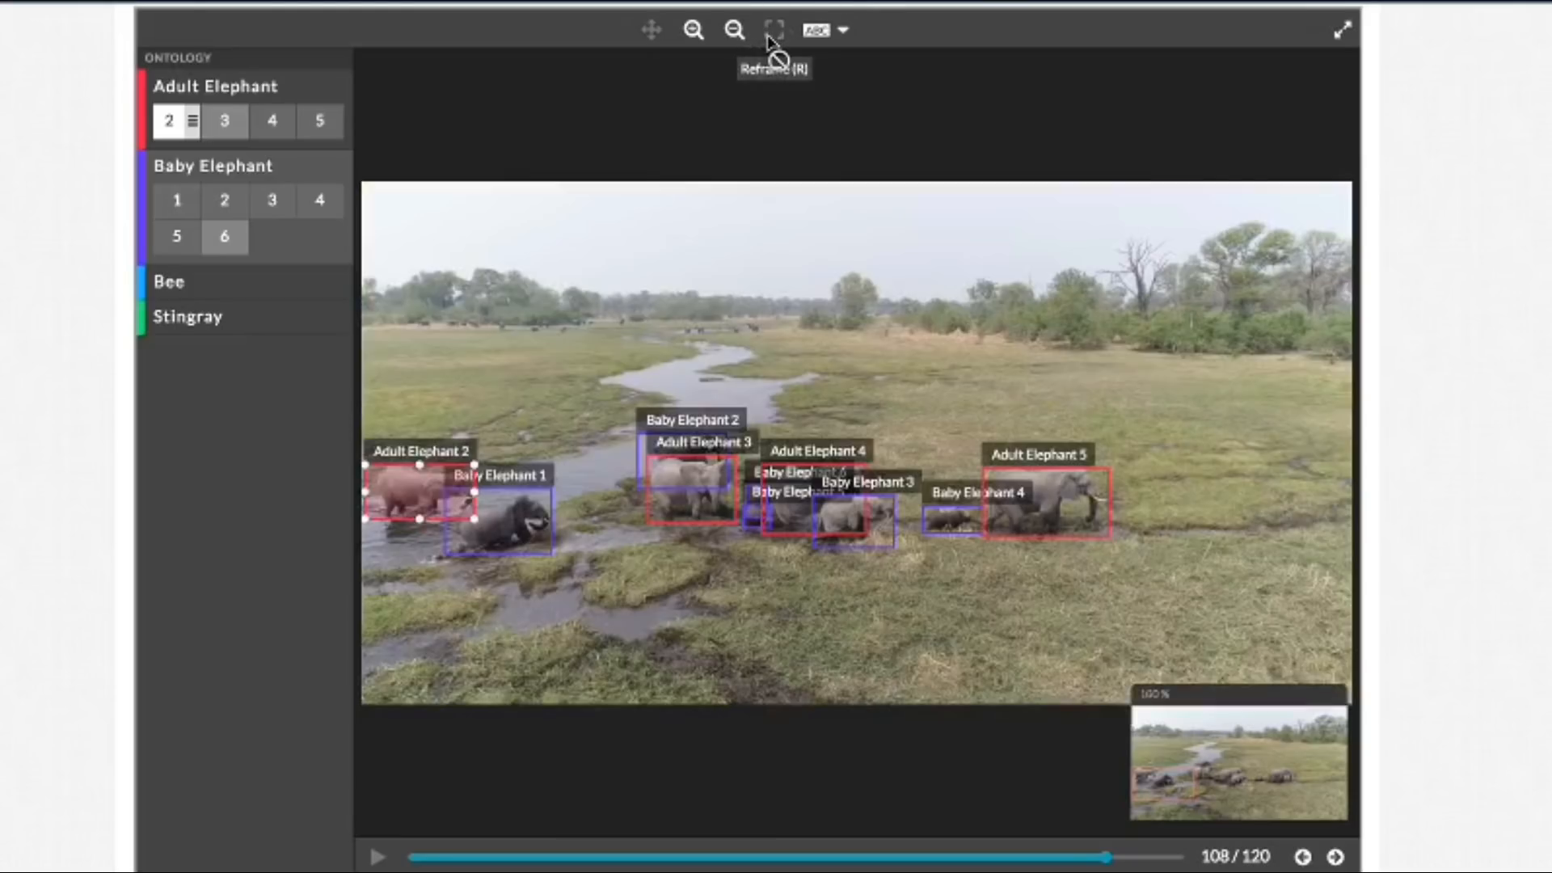
pyautogui.click(1334, 857)
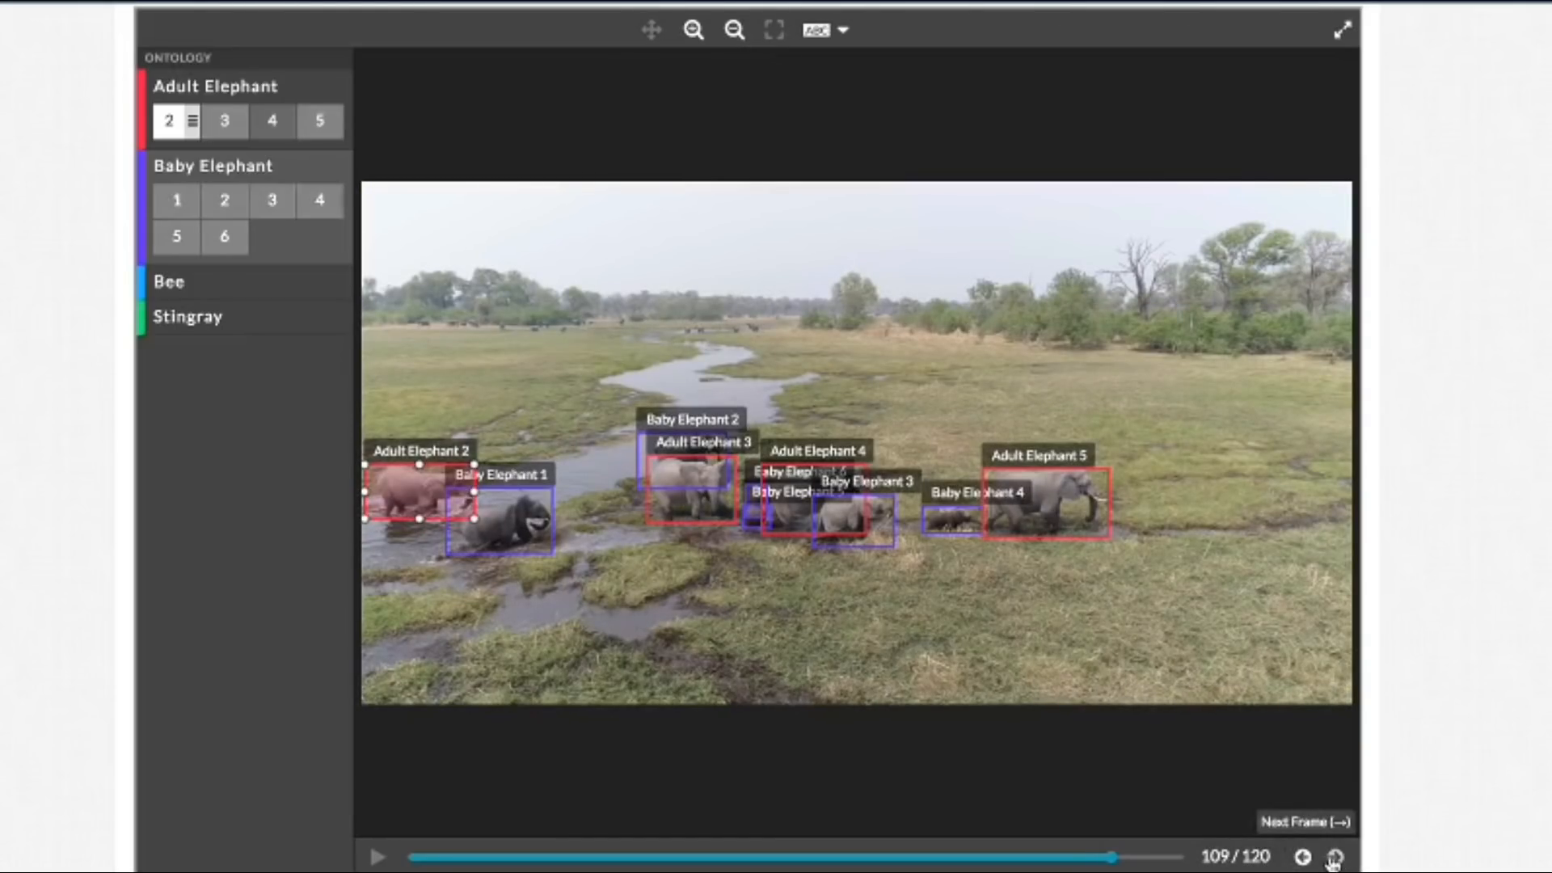
pyautogui.click(1334, 857)
pyautogui.click(1334, 857)
pyautogui.click(1335, 857)
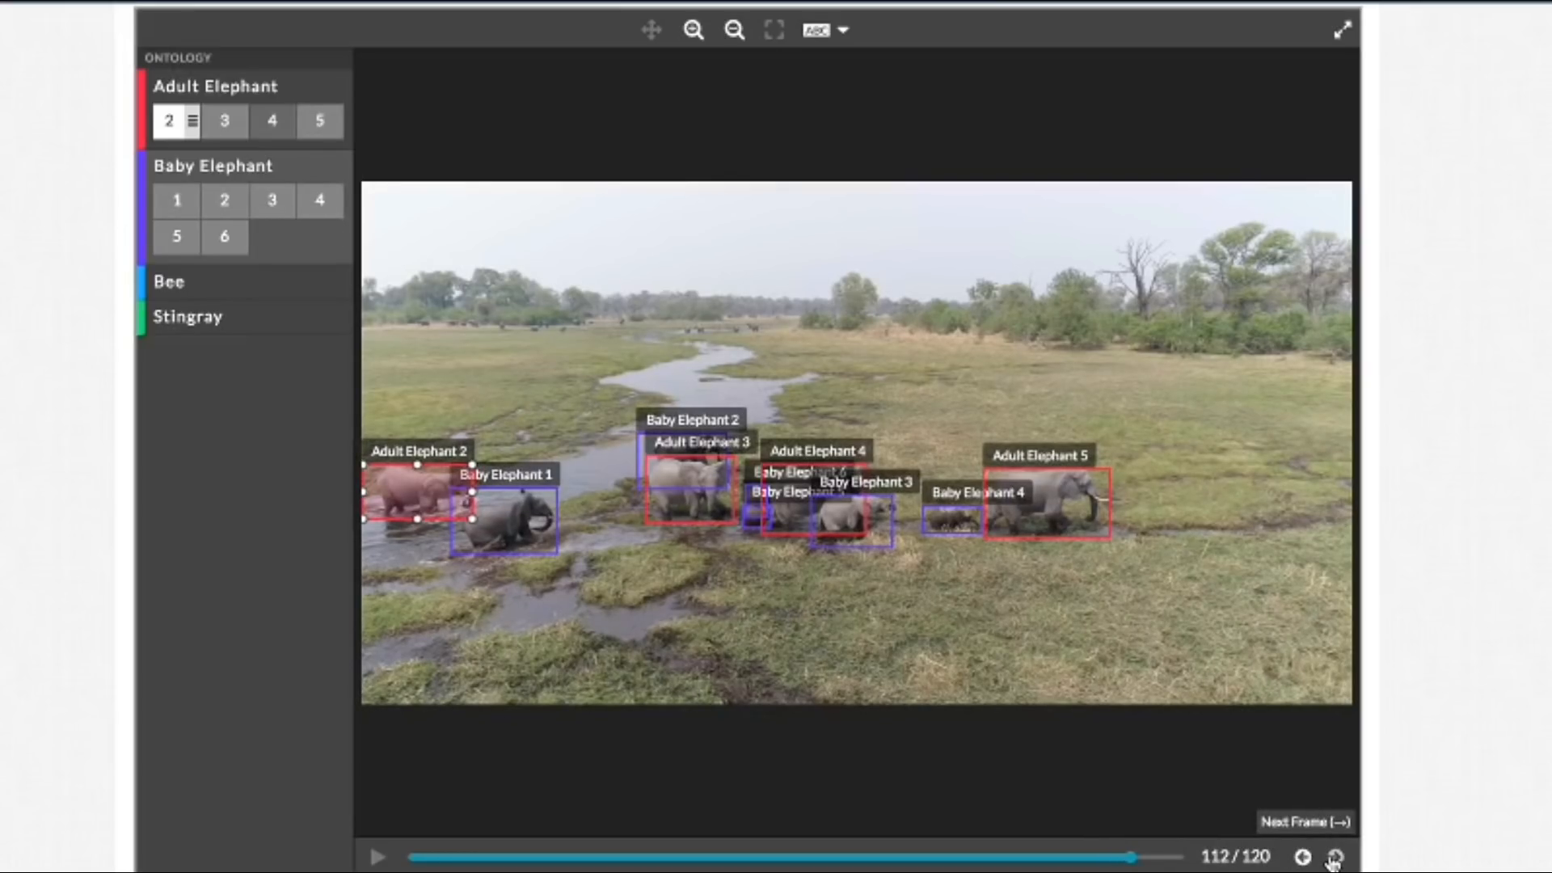
pyautogui.click(1334, 857)
pyautogui.click(1335, 856)
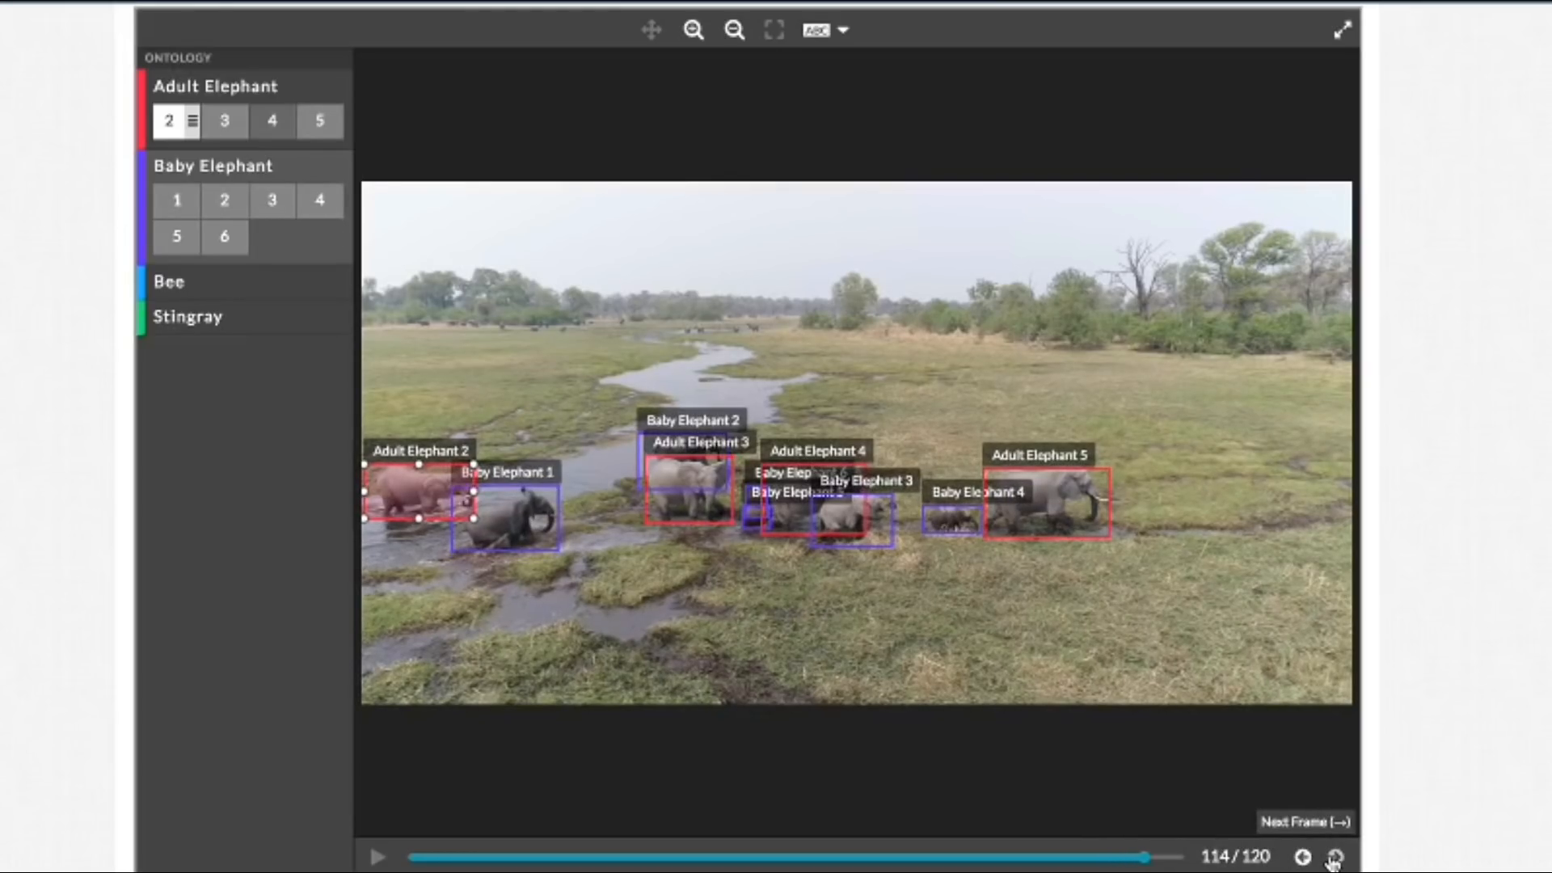
pyautogui.click(1335, 857)
pyautogui.click(1335, 857)
pyautogui.click(1335, 857)
pyautogui.click(1335, 857)
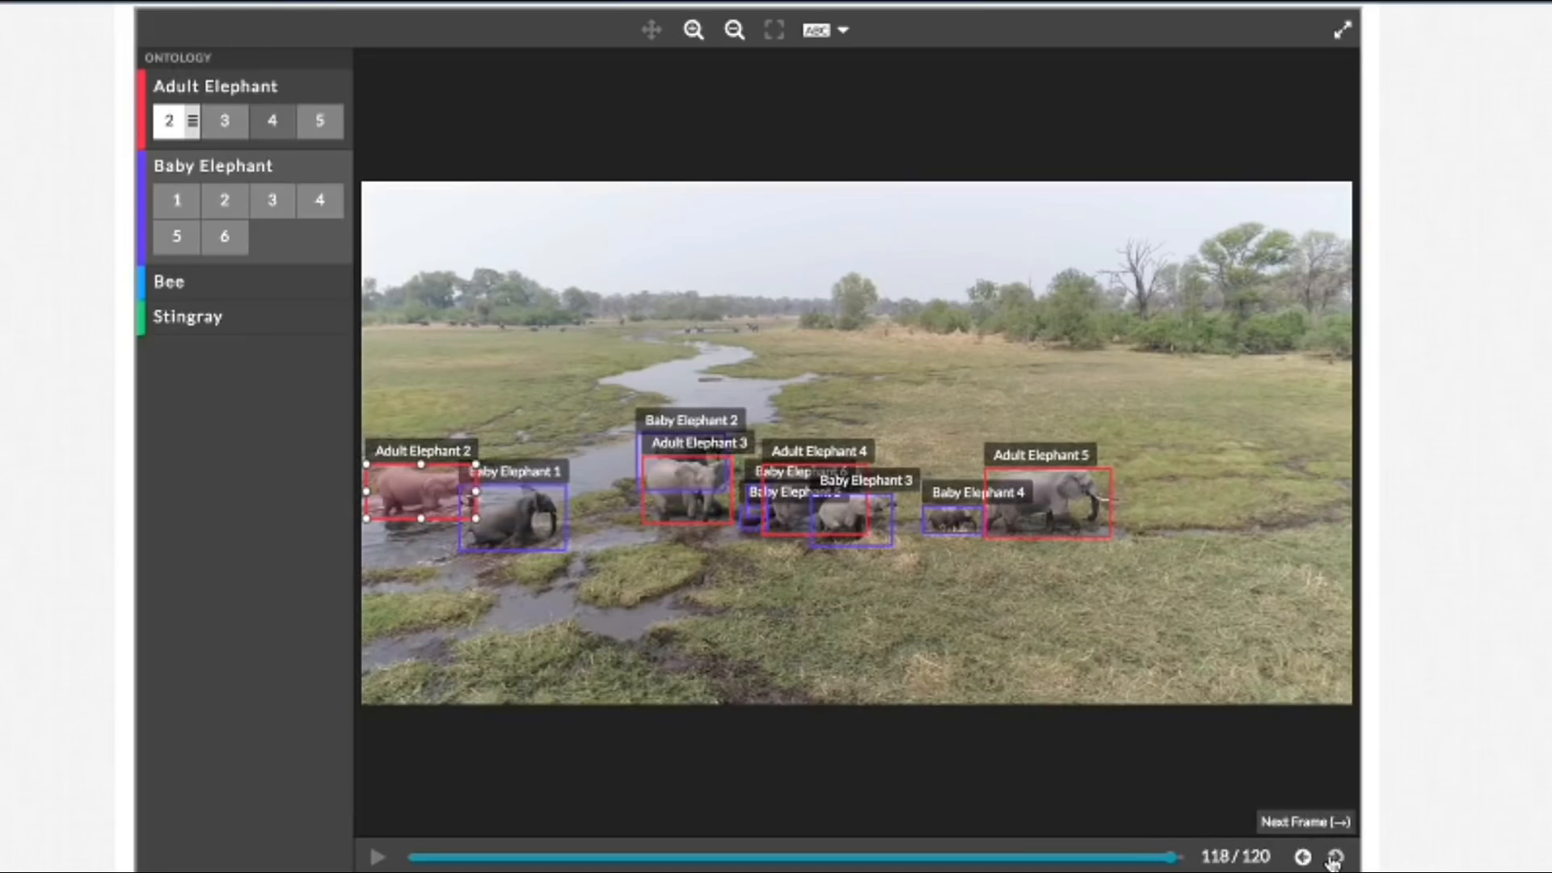
# Step: Extend the Baby Elephant 5 box's right edge in frame 118 to cover the front of the small calf in the water
pyautogui.click(694, 37)
pyautogui.click(693, 36)
pyautogui.click(694, 37)
pyautogui.click(651, 30)
pyautogui.moveTo(652, 215); pyautogui.dragTo(918, 106)
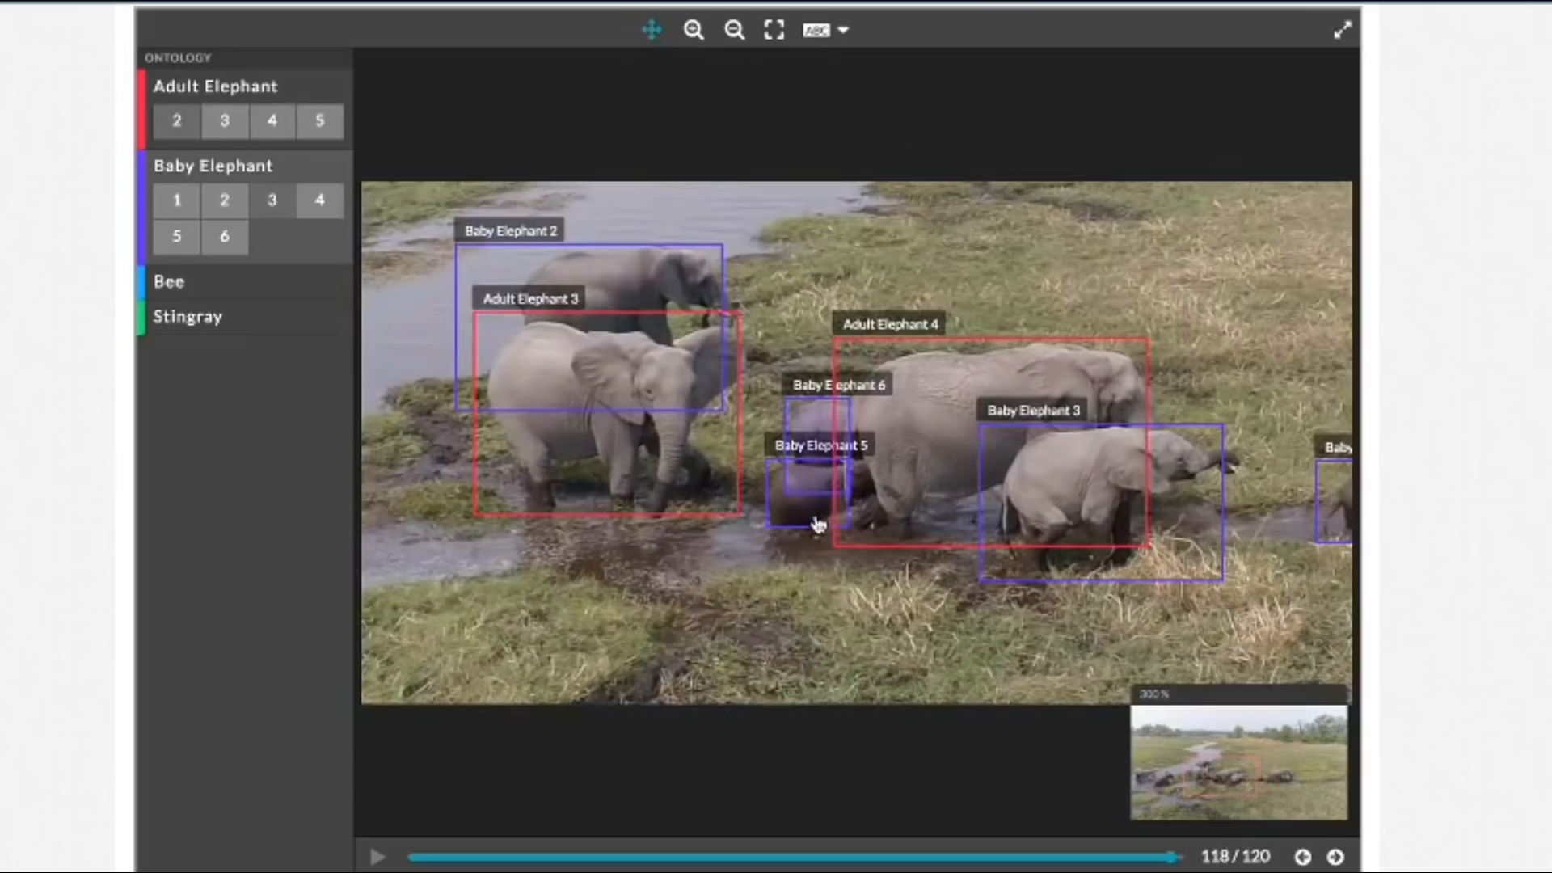
pyautogui.click(652, 33)
pyautogui.click(795, 519)
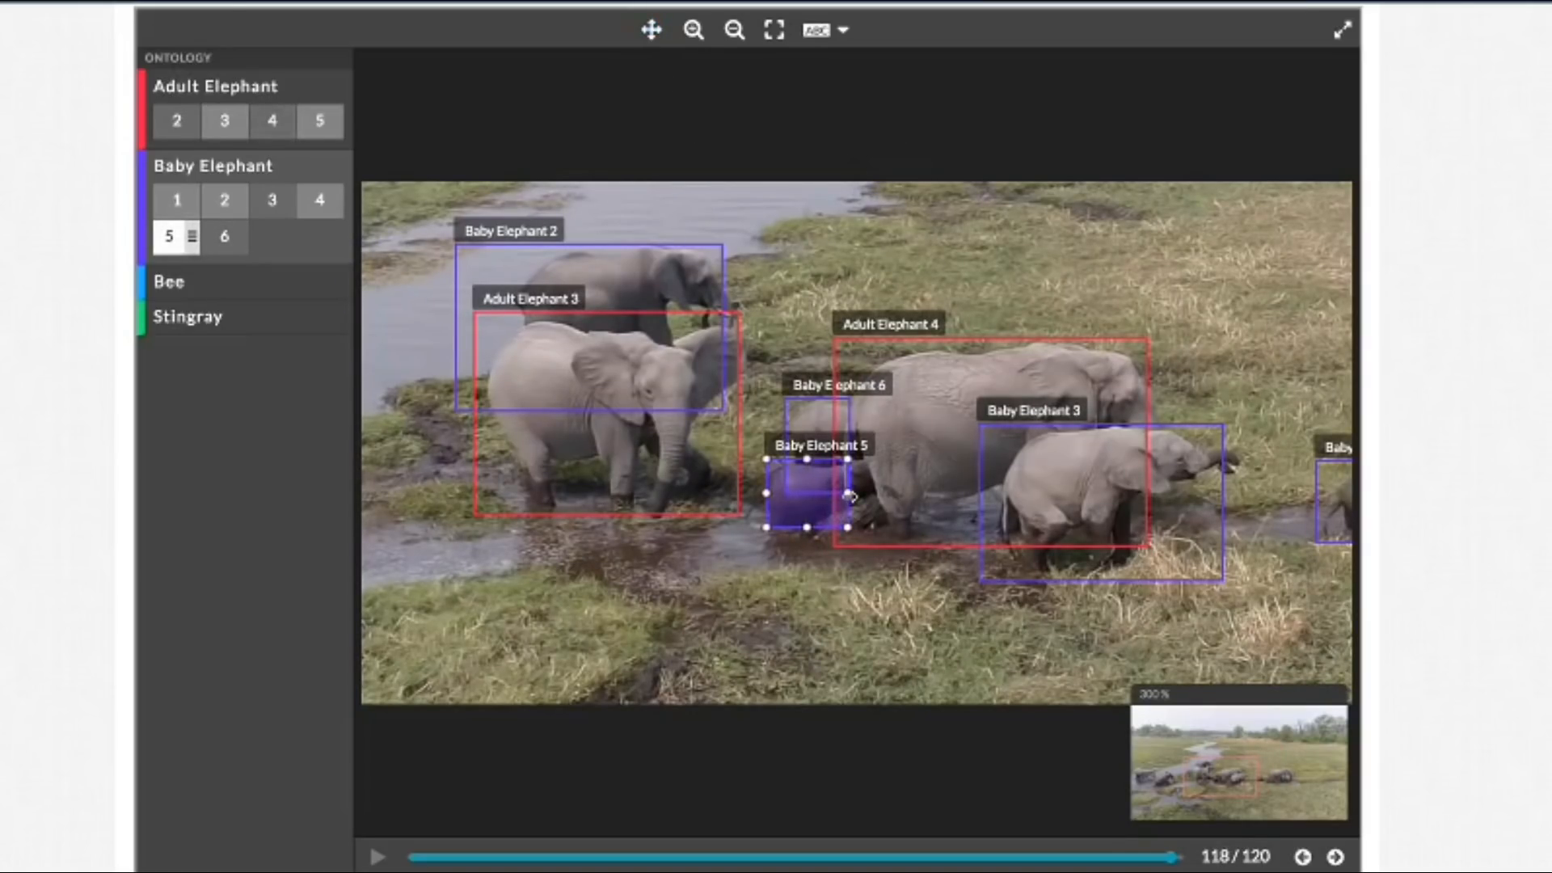
pyautogui.moveTo(848, 495); pyautogui.dragTo(876, 496)
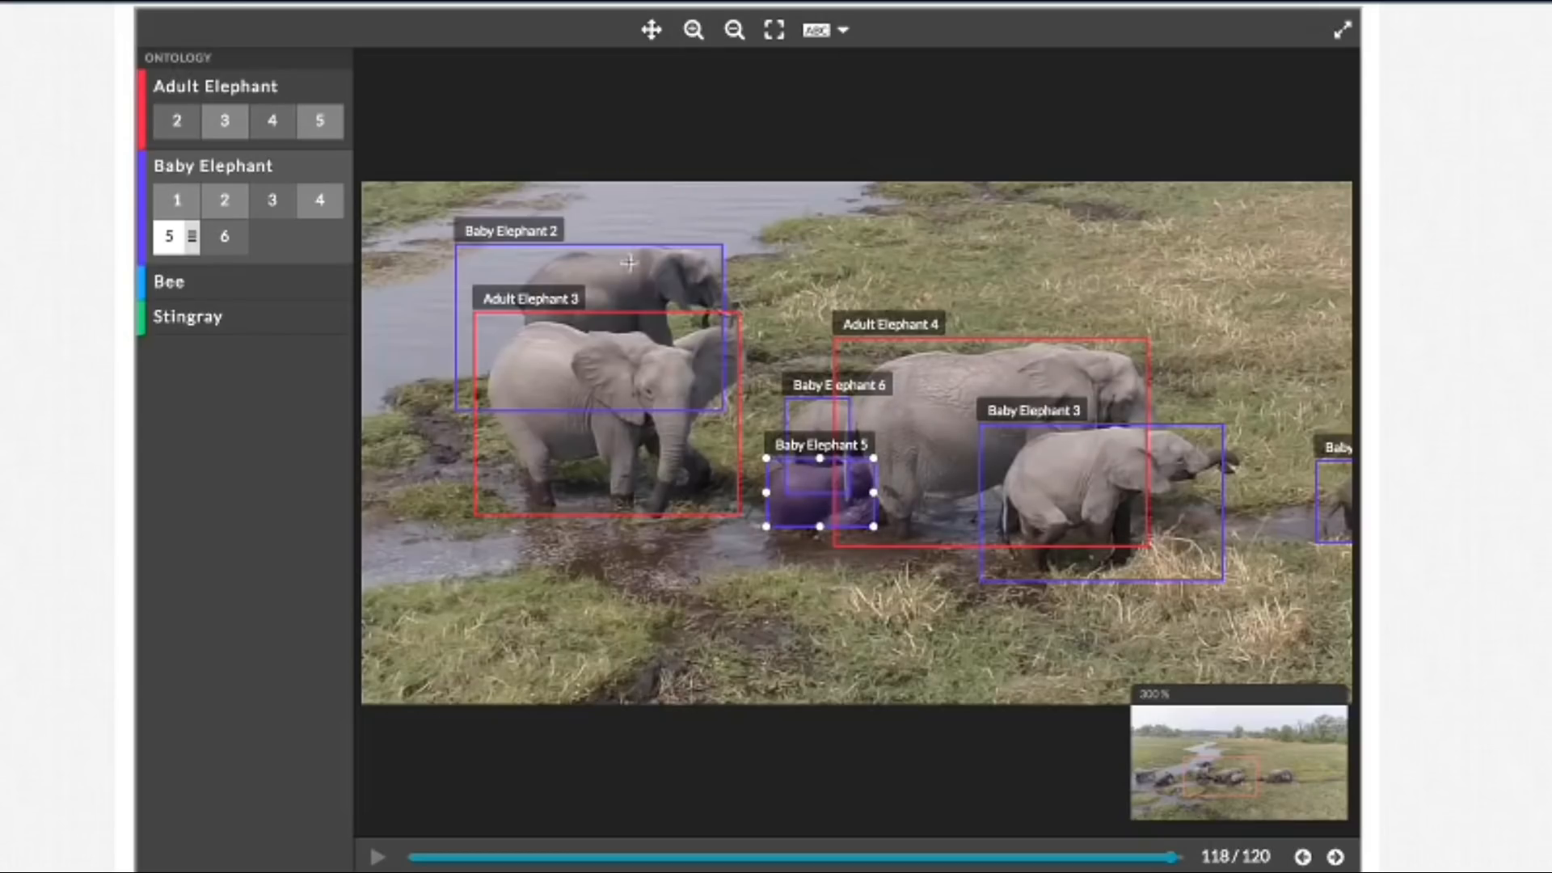
# Step: Refit the Baby Elephant 2 box in frame 118, moving its left and bottom edges inward and its right edge out past the trunk
pyautogui.click(517, 363)
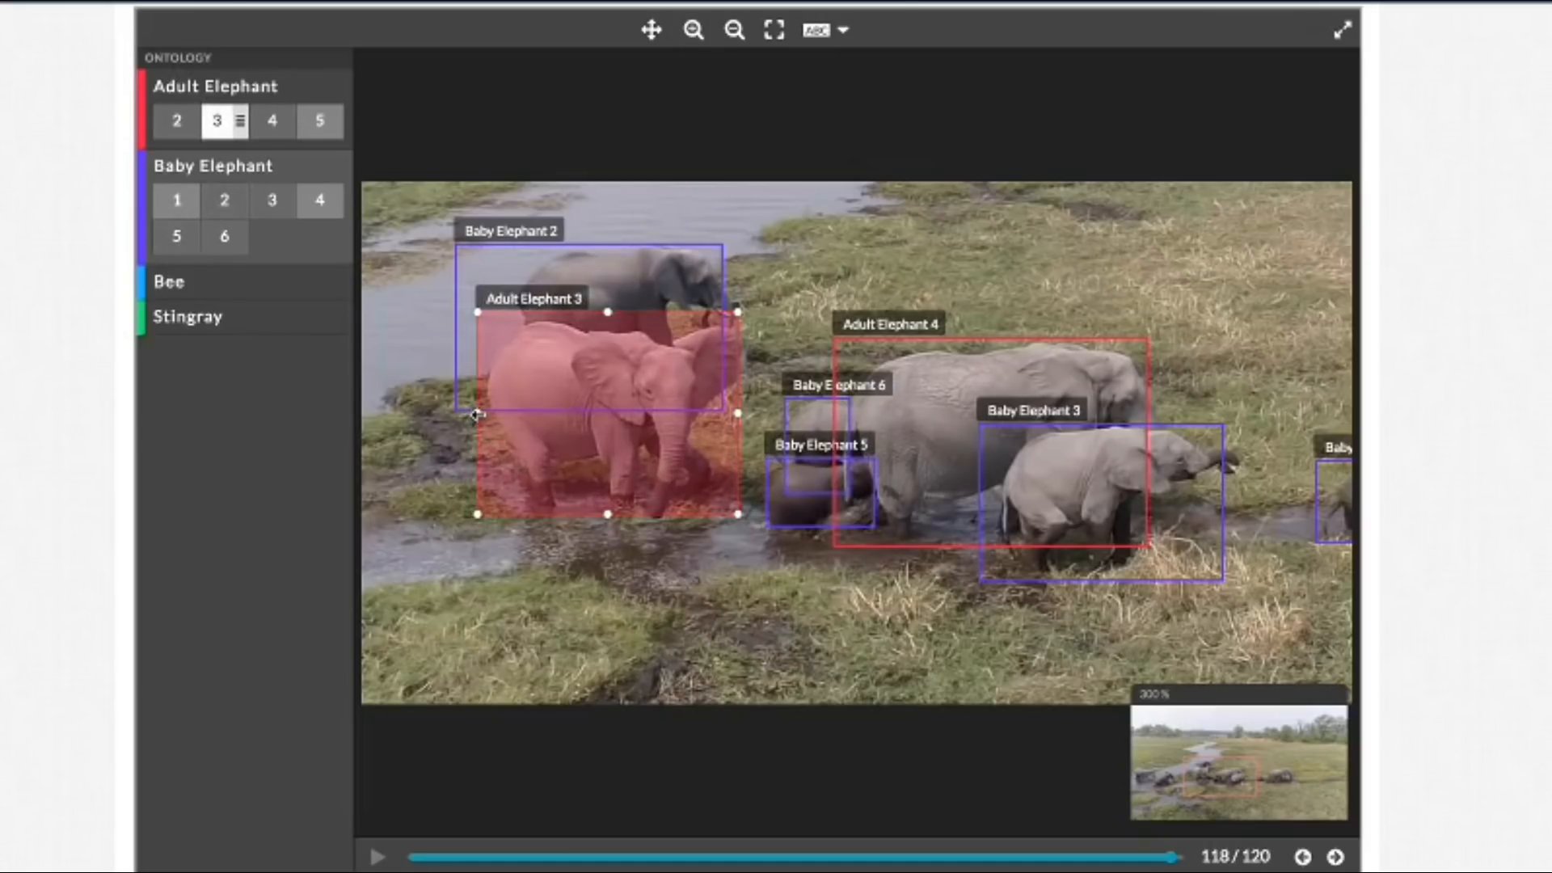
pyautogui.click(515, 246)
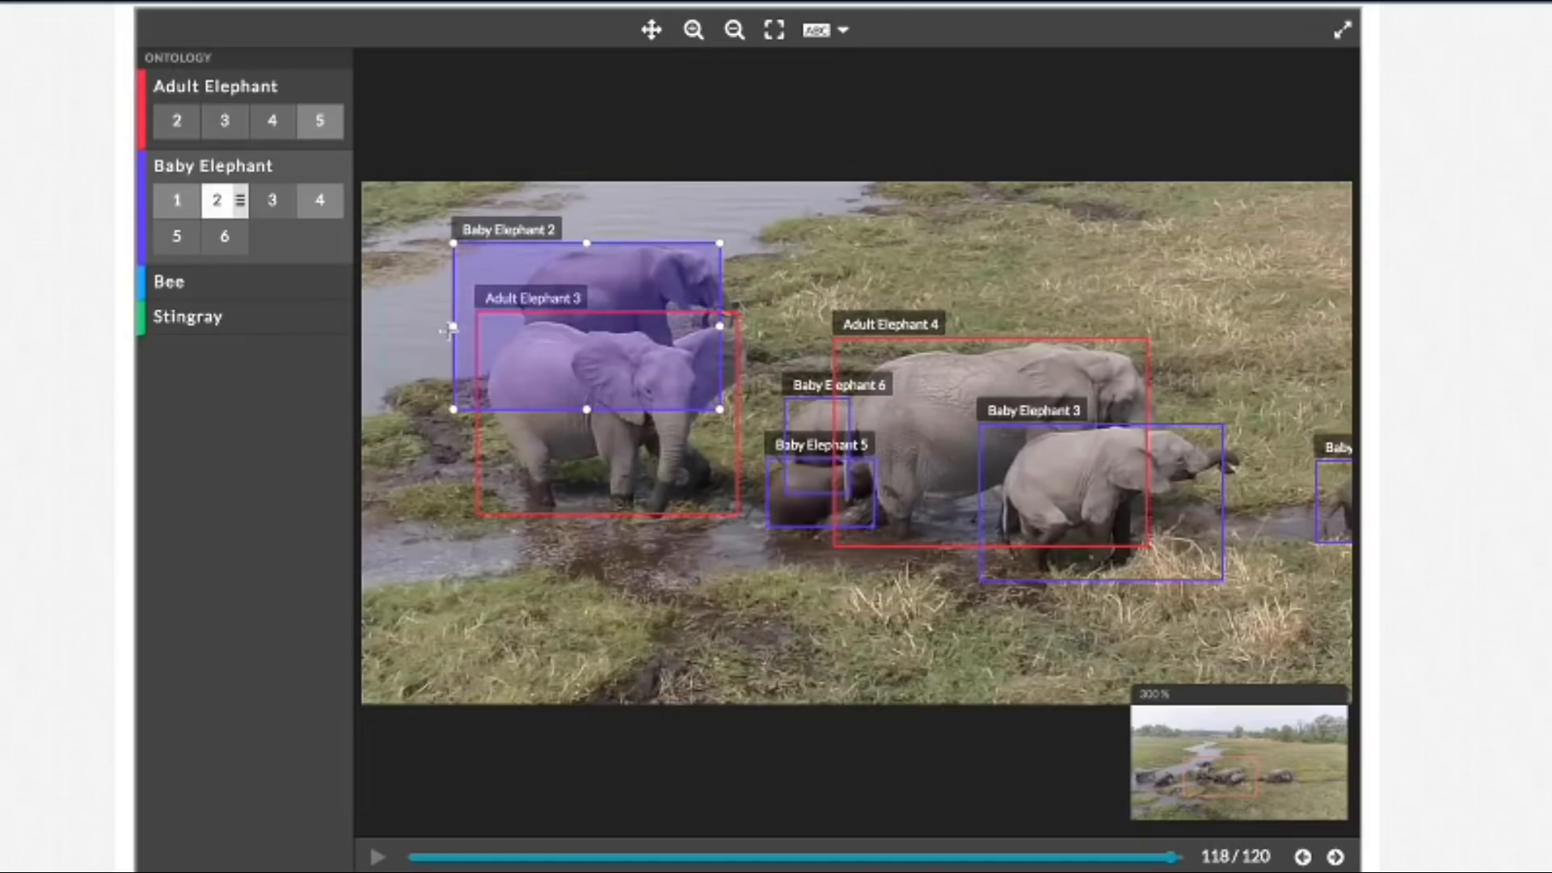
pyautogui.moveTo(451, 327); pyautogui.dragTo(510, 326)
pyautogui.moveTo(720, 410); pyautogui.dragTo(735, 352)
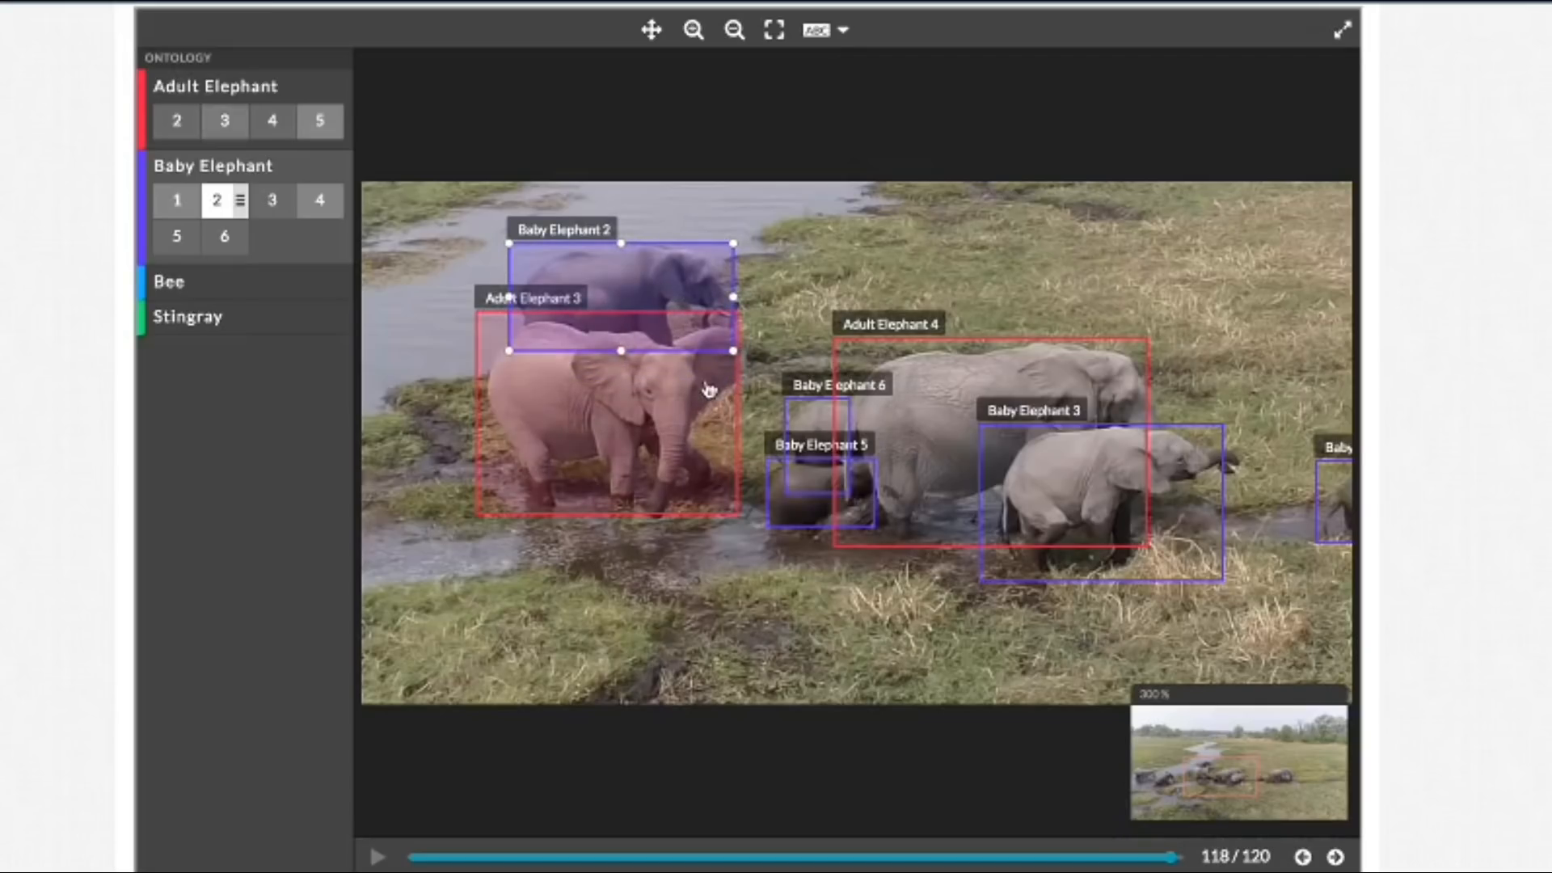
# Step: Go back to frame 93 and move the Baby Elephant 2 box's lower-left corner outward and up to fit the trailing hind leg
pyautogui.click(1303, 858)
pyautogui.click(1303, 858)
pyautogui.click(1303, 859)
pyautogui.click(1303, 859)
pyautogui.click(1303, 859)
pyautogui.click(1303, 858)
pyautogui.click(1303, 858)
pyautogui.click(1303, 858)
pyautogui.click(1303, 858)
pyautogui.click(1303, 859)
pyautogui.click(1303, 858)
pyautogui.click(1303, 858)
pyautogui.click(1303, 859)
pyautogui.click(1303, 859)
pyautogui.click(1303, 858)
pyautogui.click(1303, 858)
pyautogui.click(1303, 858)
pyautogui.click(1303, 859)
pyautogui.click(1303, 859)
pyautogui.click(1303, 858)
pyautogui.click(1303, 858)
pyautogui.click(1303, 858)
pyautogui.click(1303, 858)
pyautogui.click(1303, 858)
pyautogui.click(1303, 858)
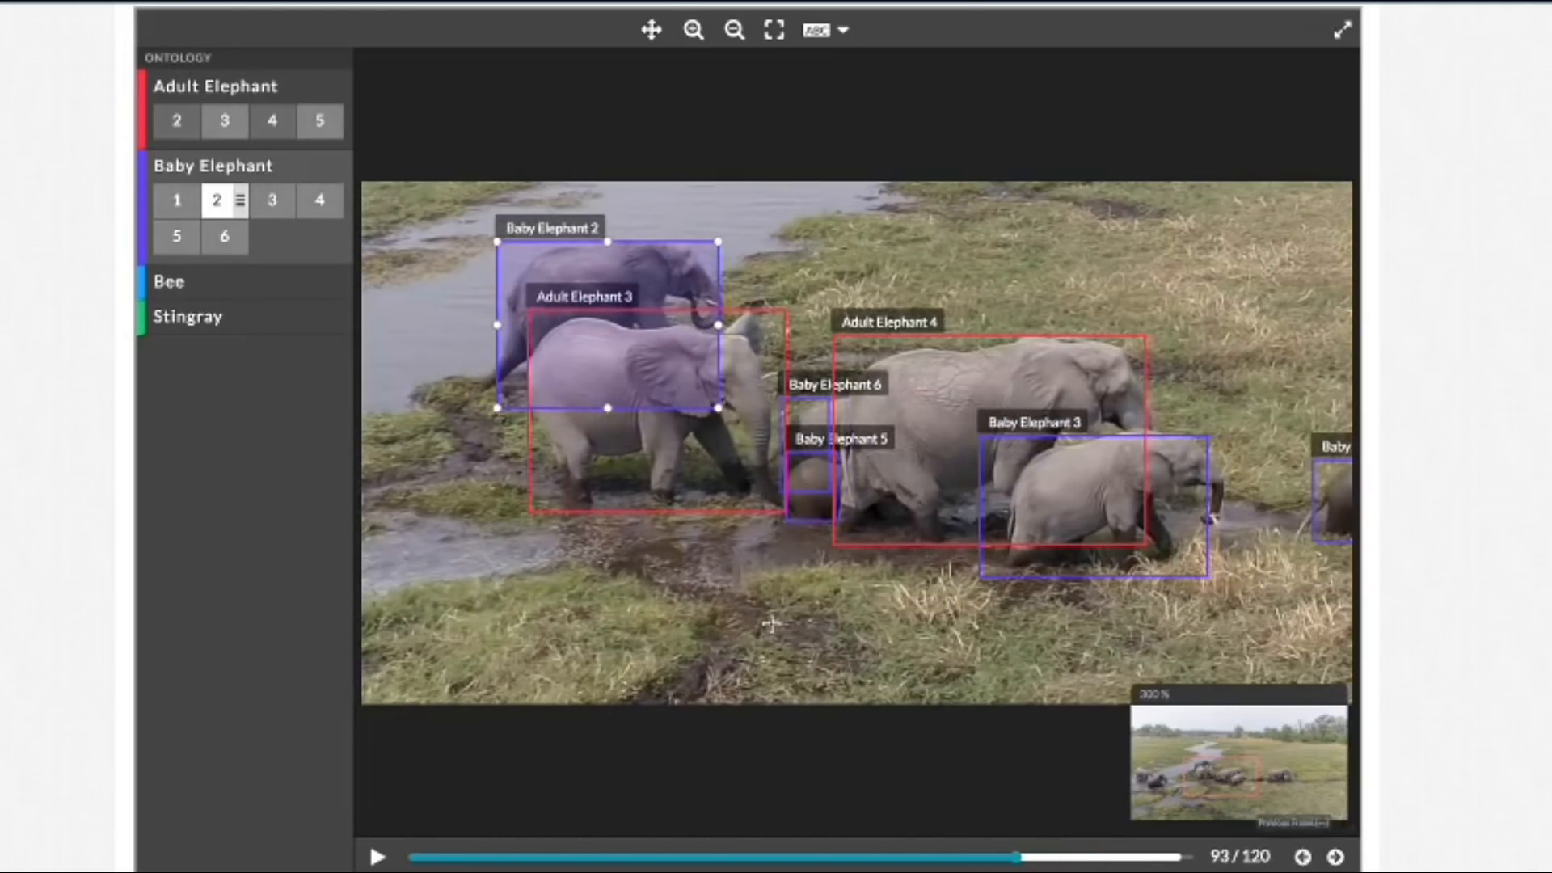
pyautogui.moveTo(497, 408); pyautogui.dragTo(480, 397)
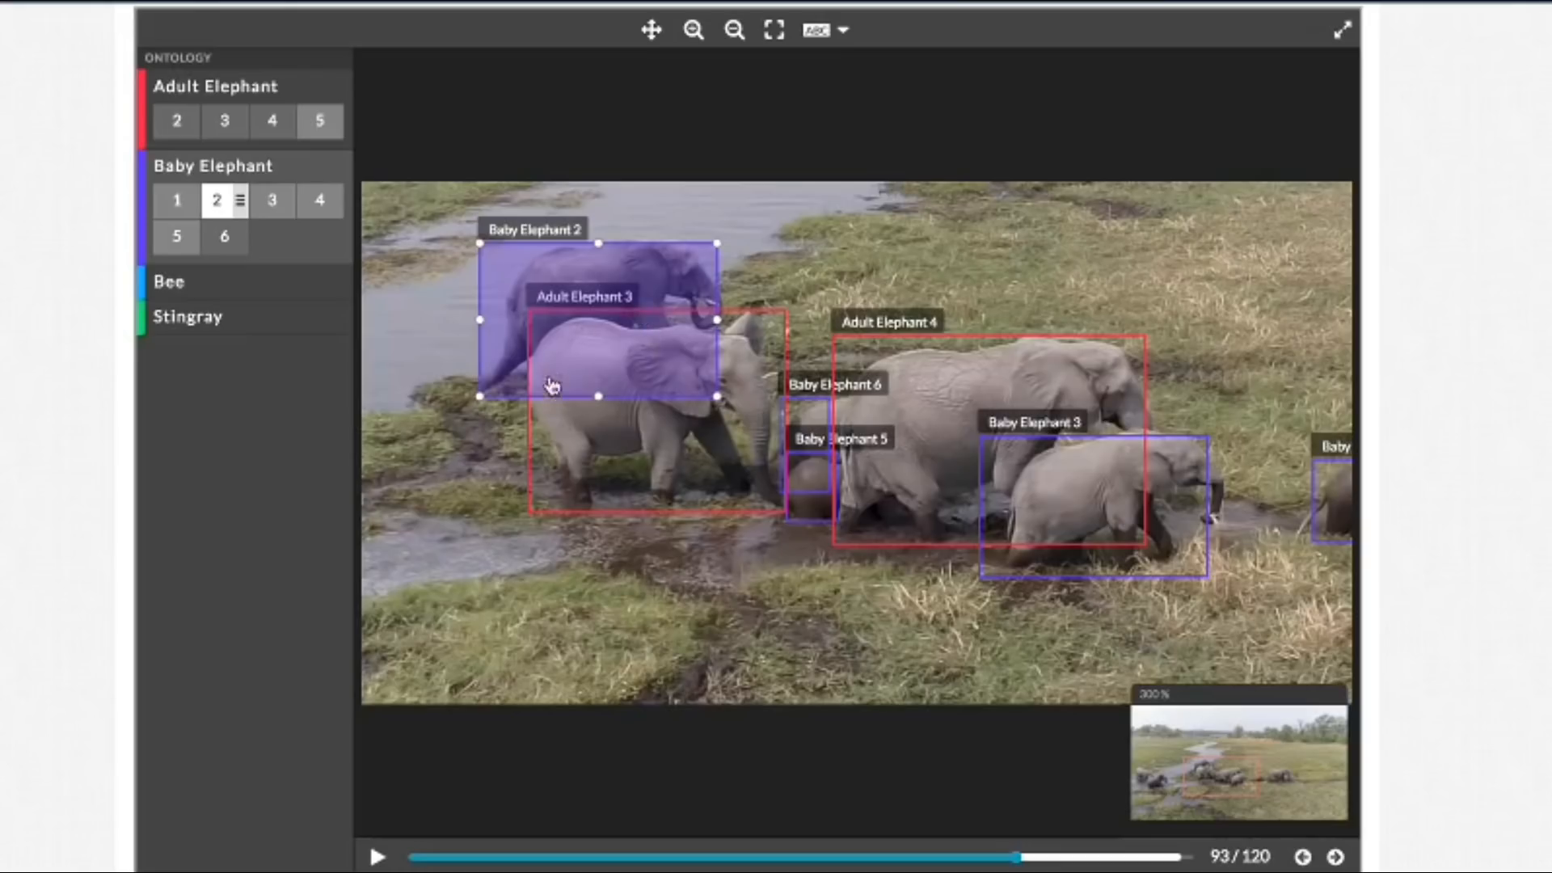
# Step: Refit the Baby Elephant 2 box in frame 99, tightening its left and bottom edges and extending its right and top edges
pyautogui.click(1337, 858)
pyautogui.click(1337, 857)
pyautogui.click(1337, 857)
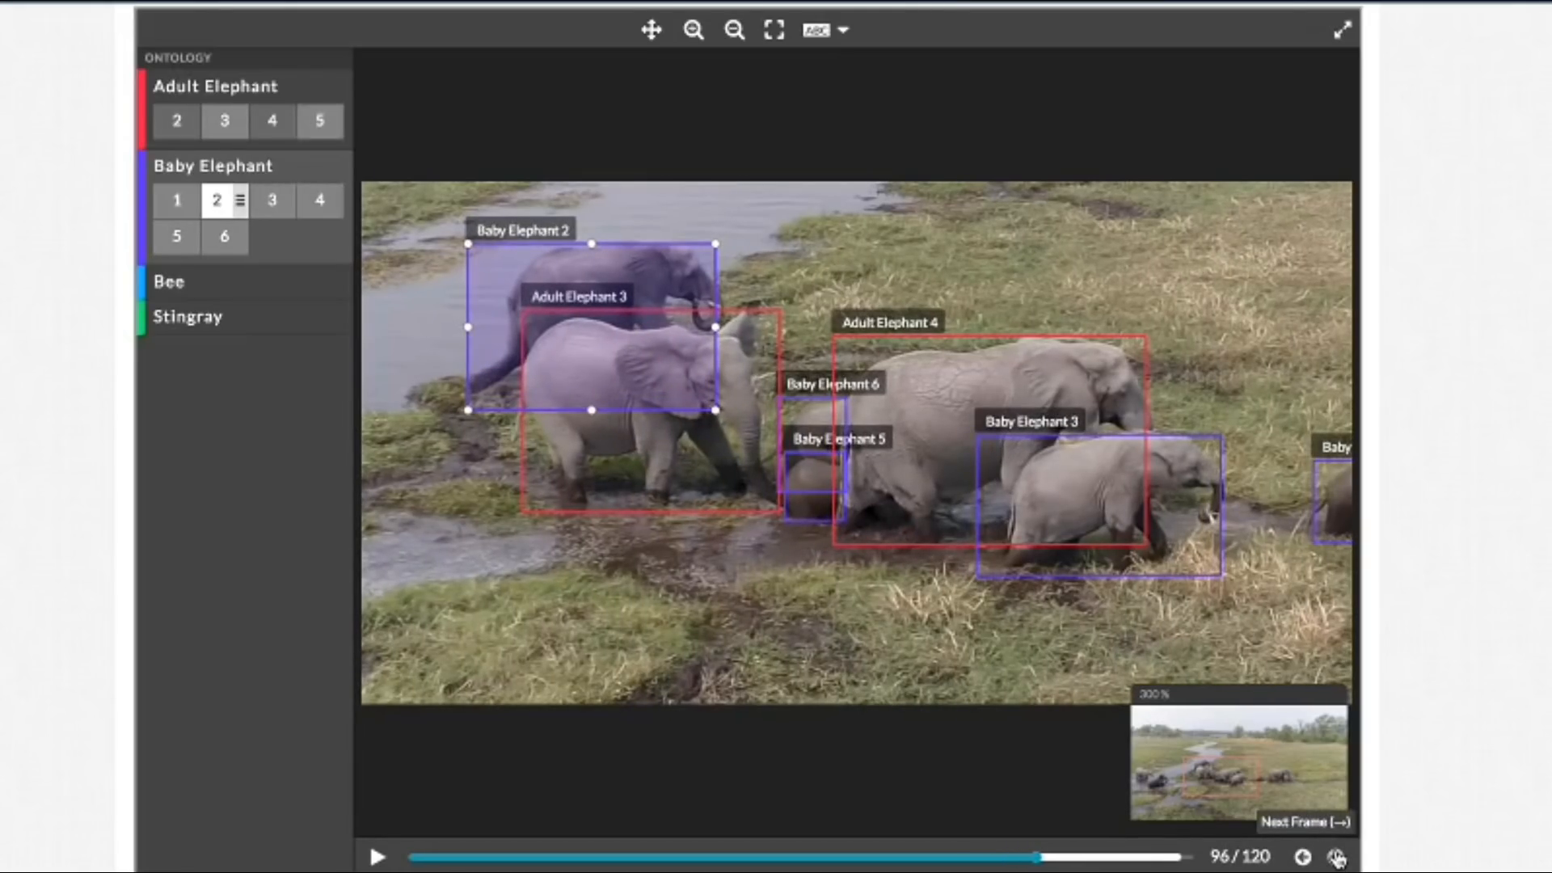
pyautogui.click(1337, 857)
pyautogui.click(1337, 858)
pyautogui.click(1337, 857)
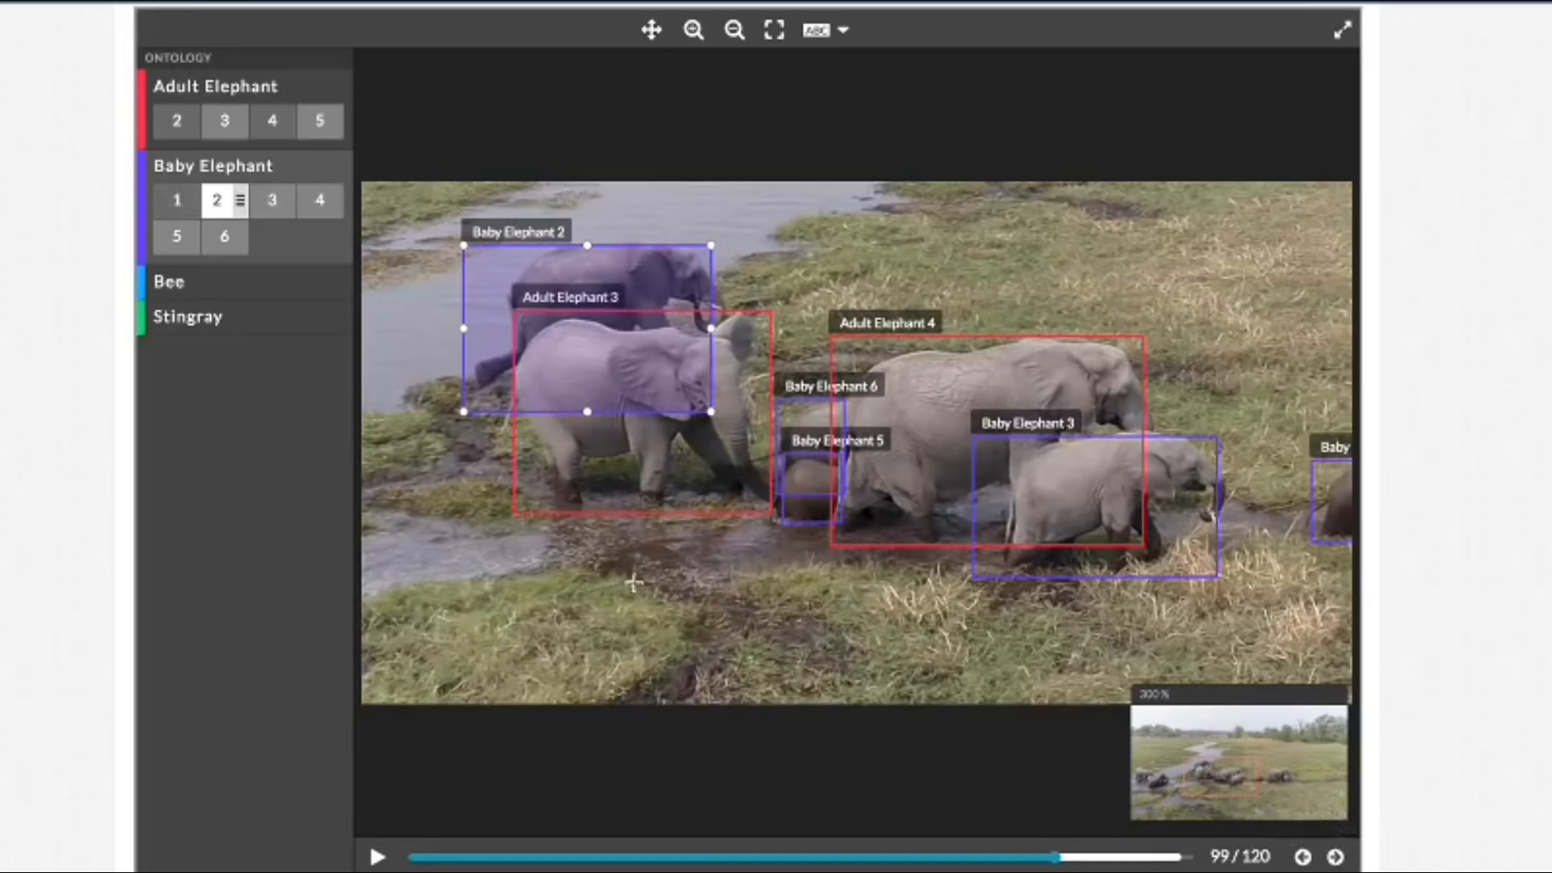
pyautogui.moveTo(463, 411); pyautogui.dragTo(473, 391)
pyautogui.moveTo(710, 318); pyautogui.dragTo(724, 317)
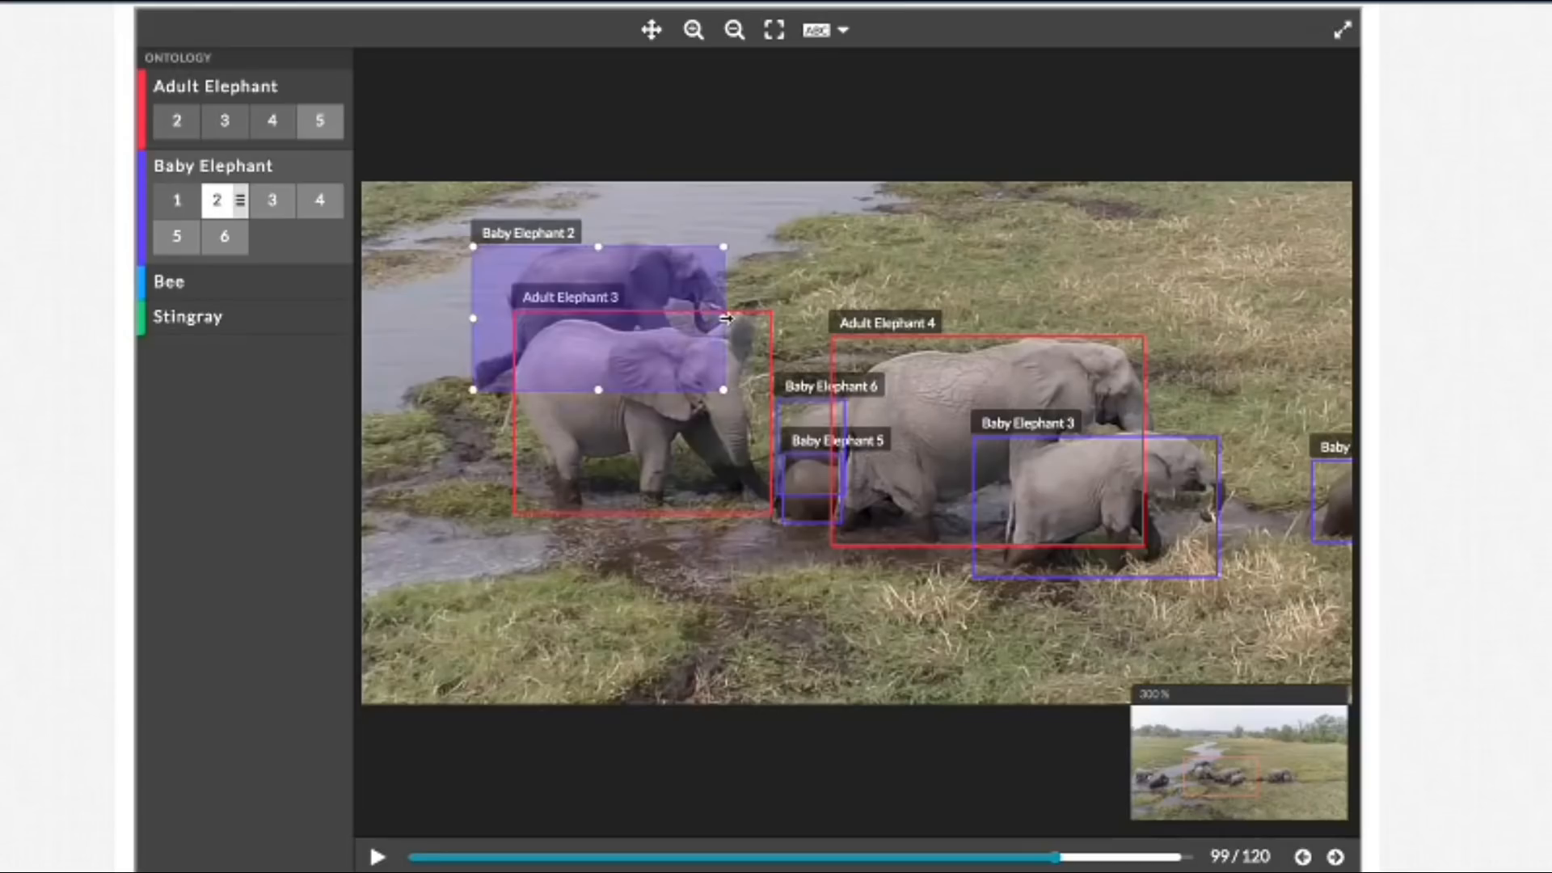
pyautogui.moveTo(599, 246); pyautogui.dragTo(599, 240)
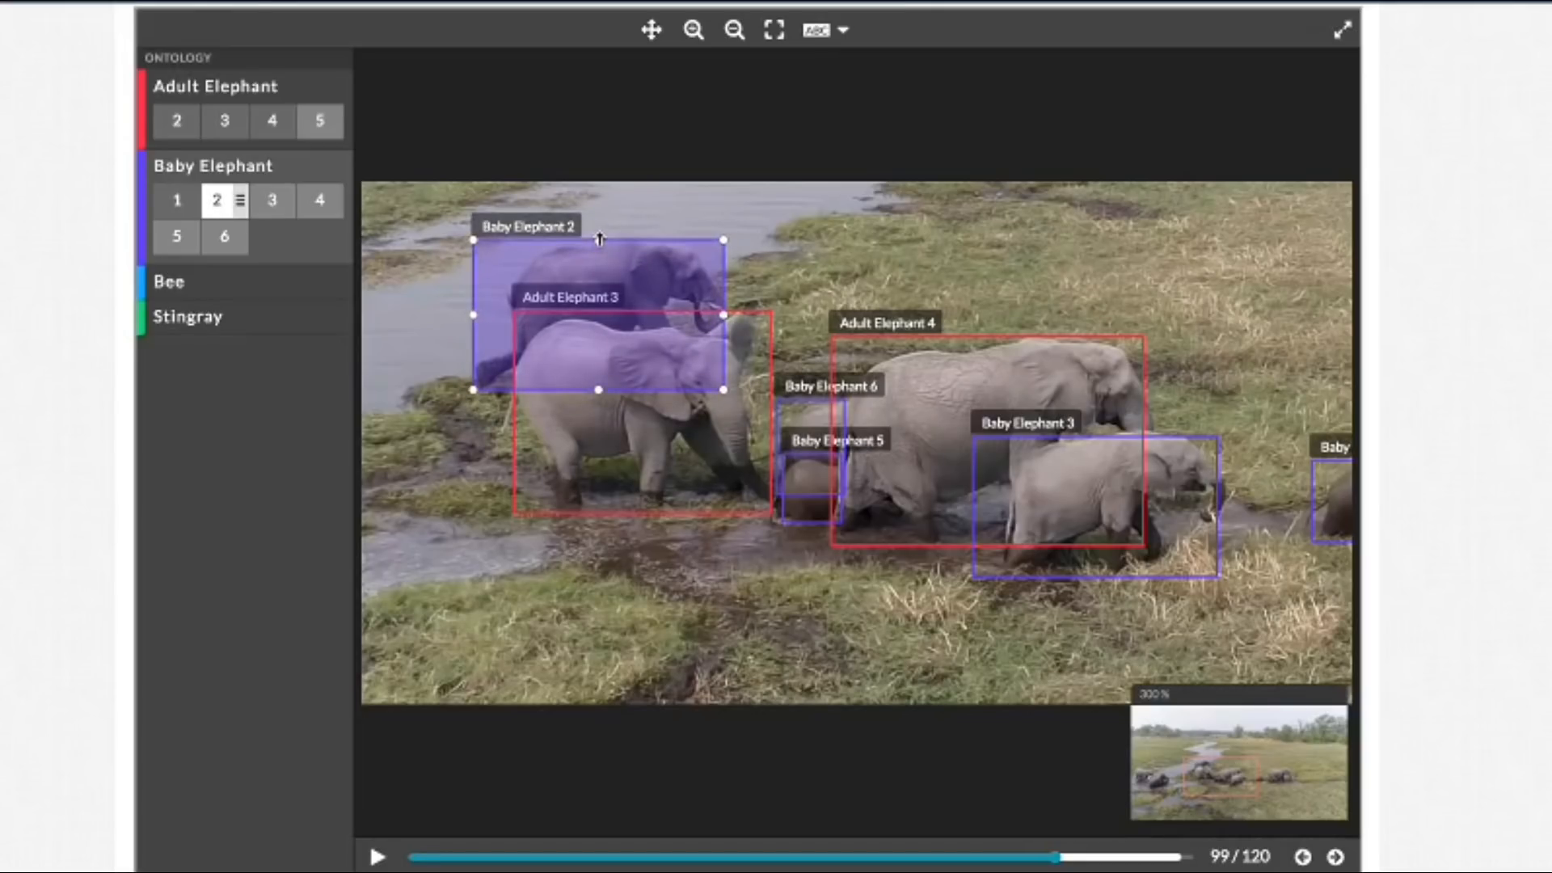
# Step: Tighten the lower-left corner of the Baby Elephant 2 box around the hind foot in frames 101 and 102
pyautogui.click(1335, 857)
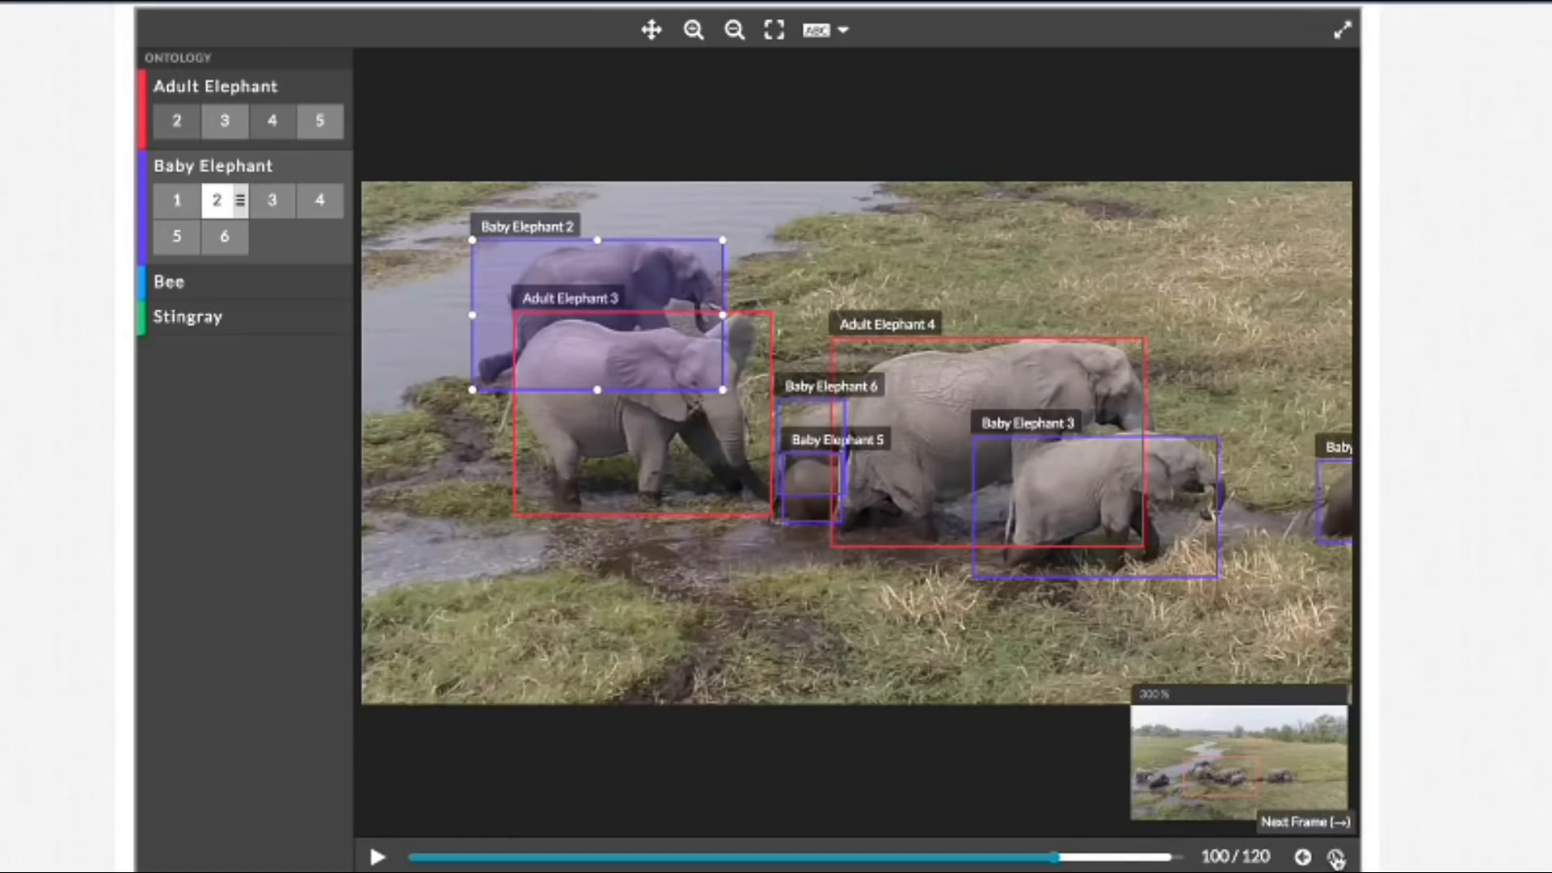
pyautogui.click(1335, 857)
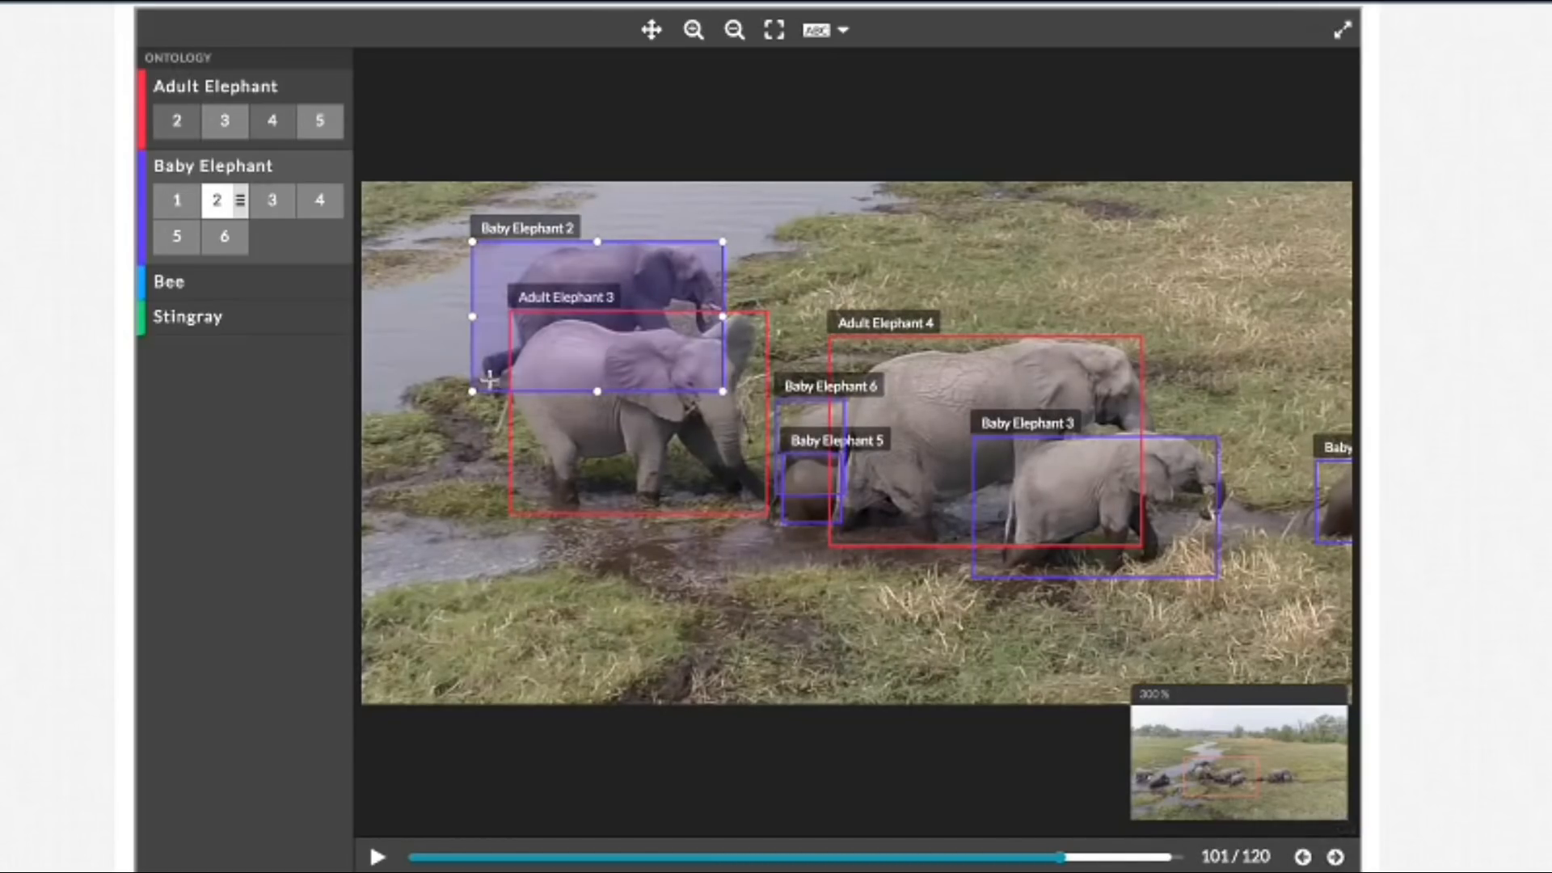
pyautogui.moveTo(472, 393); pyautogui.dragTo(483, 387)
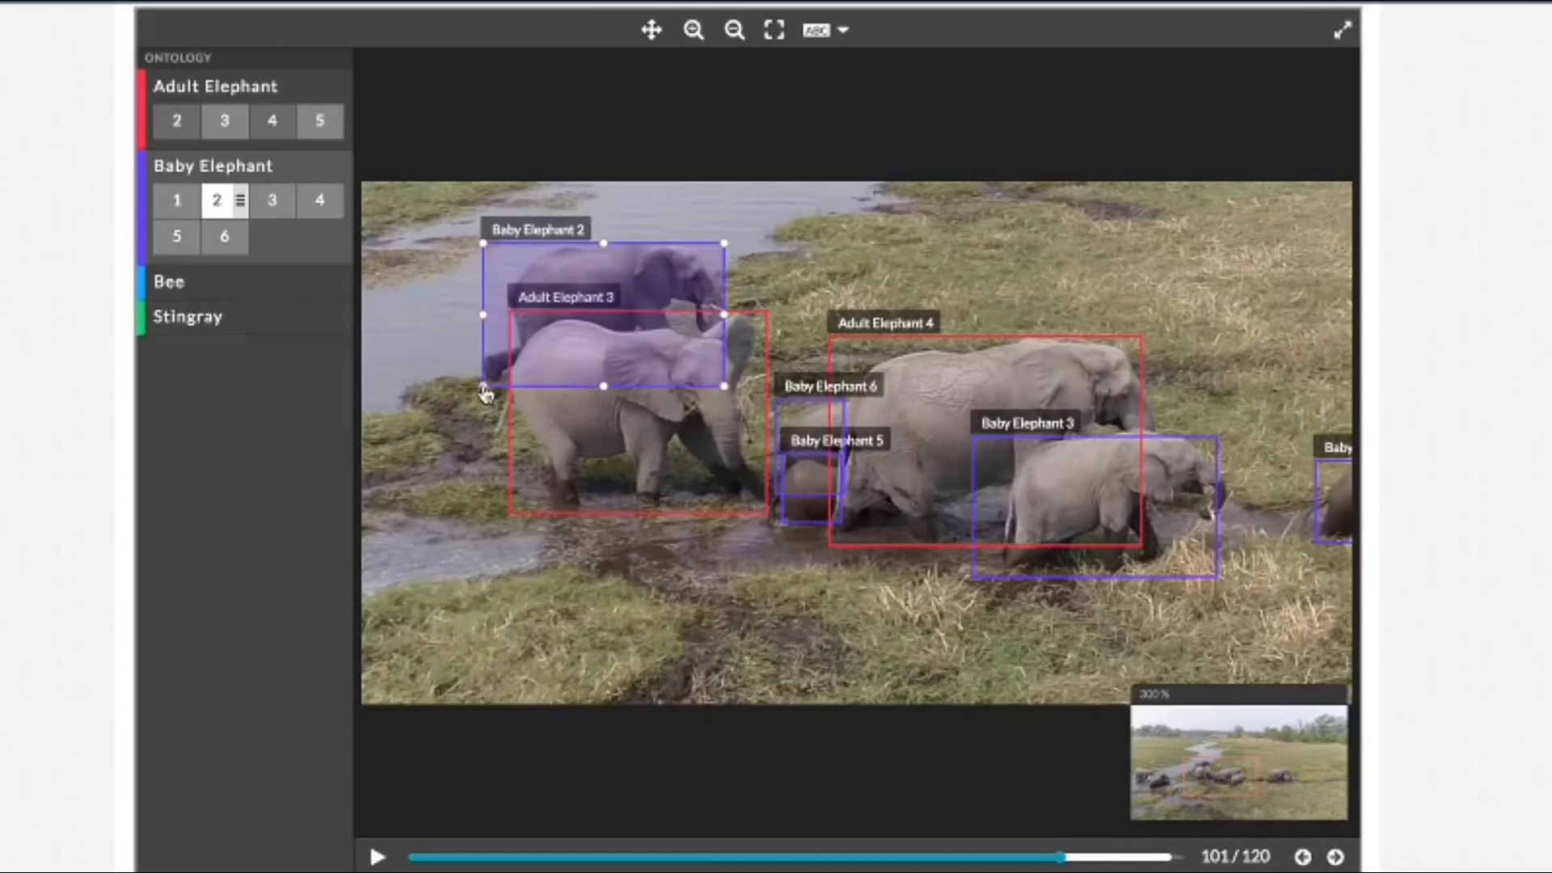
pyautogui.click(1335, 857)
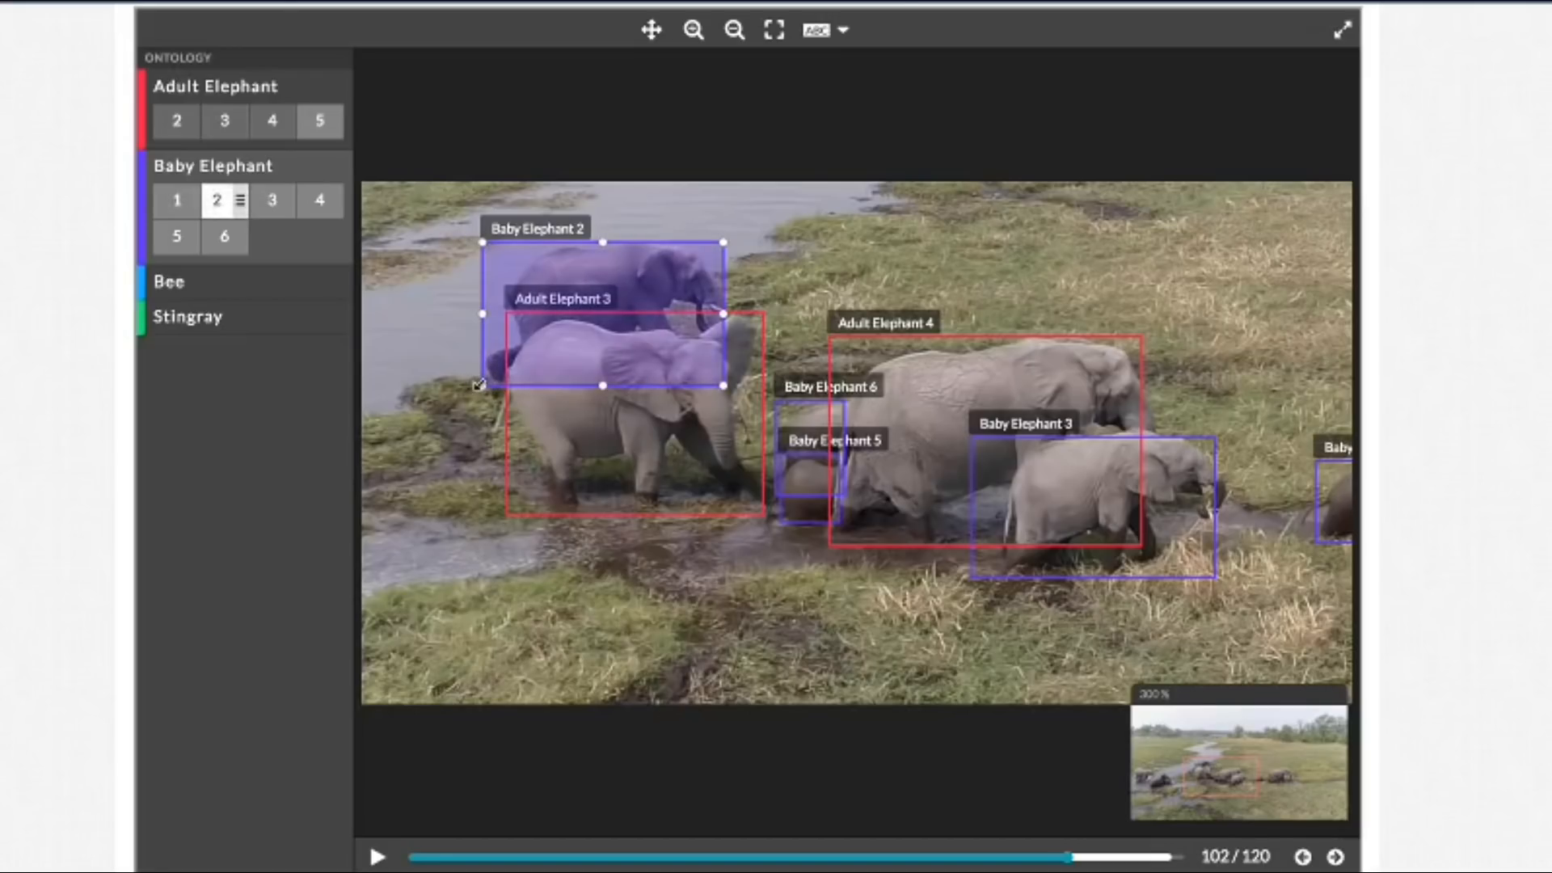
pyautogui.moveTo(480, 385); pyautogui.dragTo(489, 383)
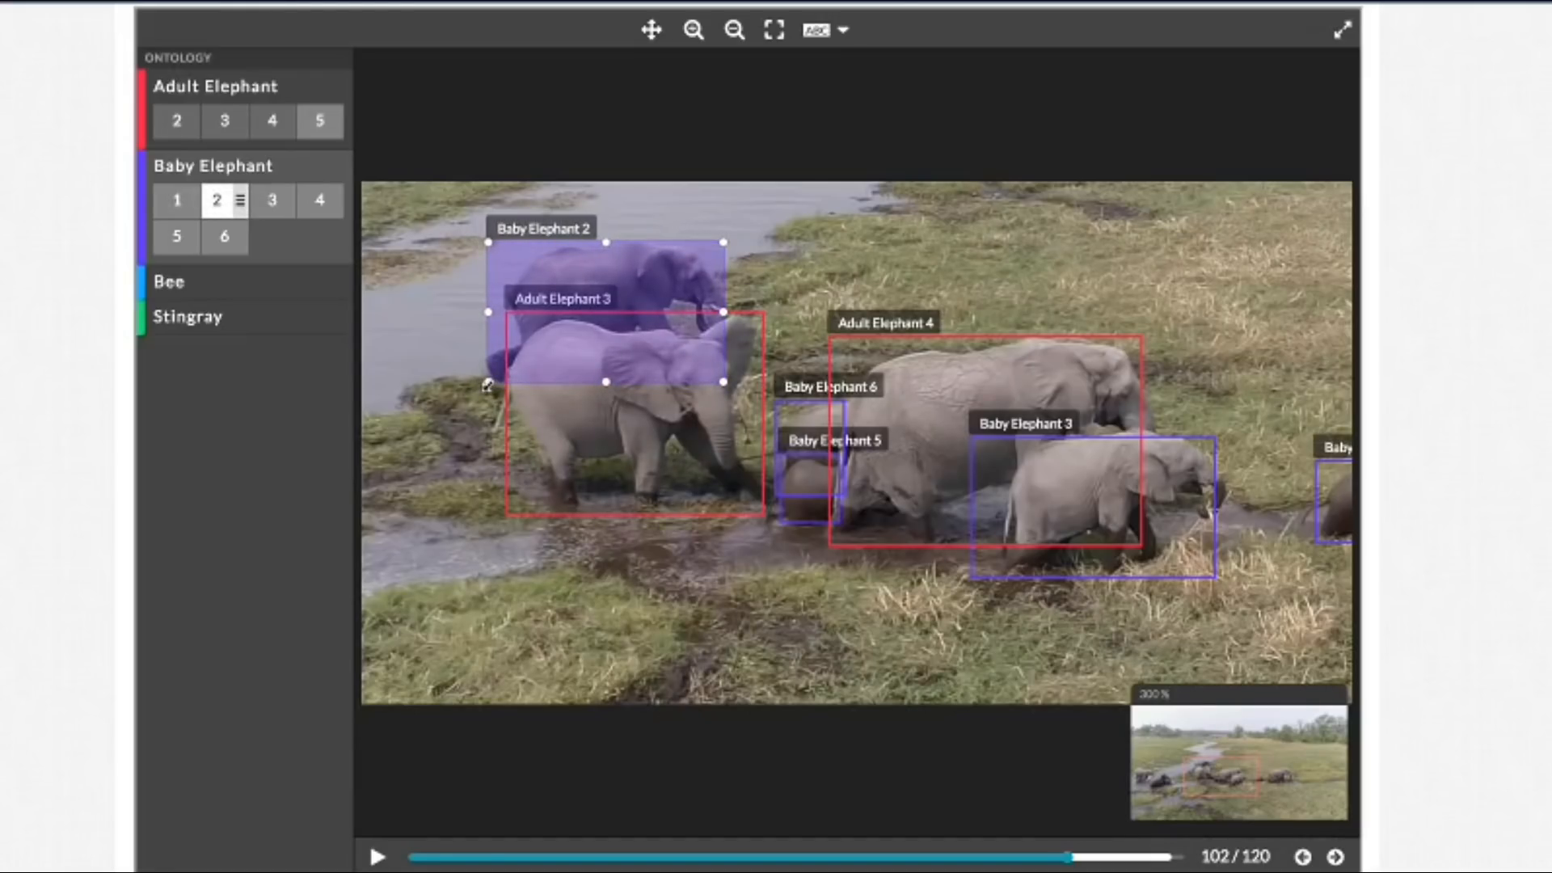
# Step: Pull the Baby Elephant 2 box's lower-left corner inward in frame 104 to follow the hind leg
pyautogui.click(1335, 857)
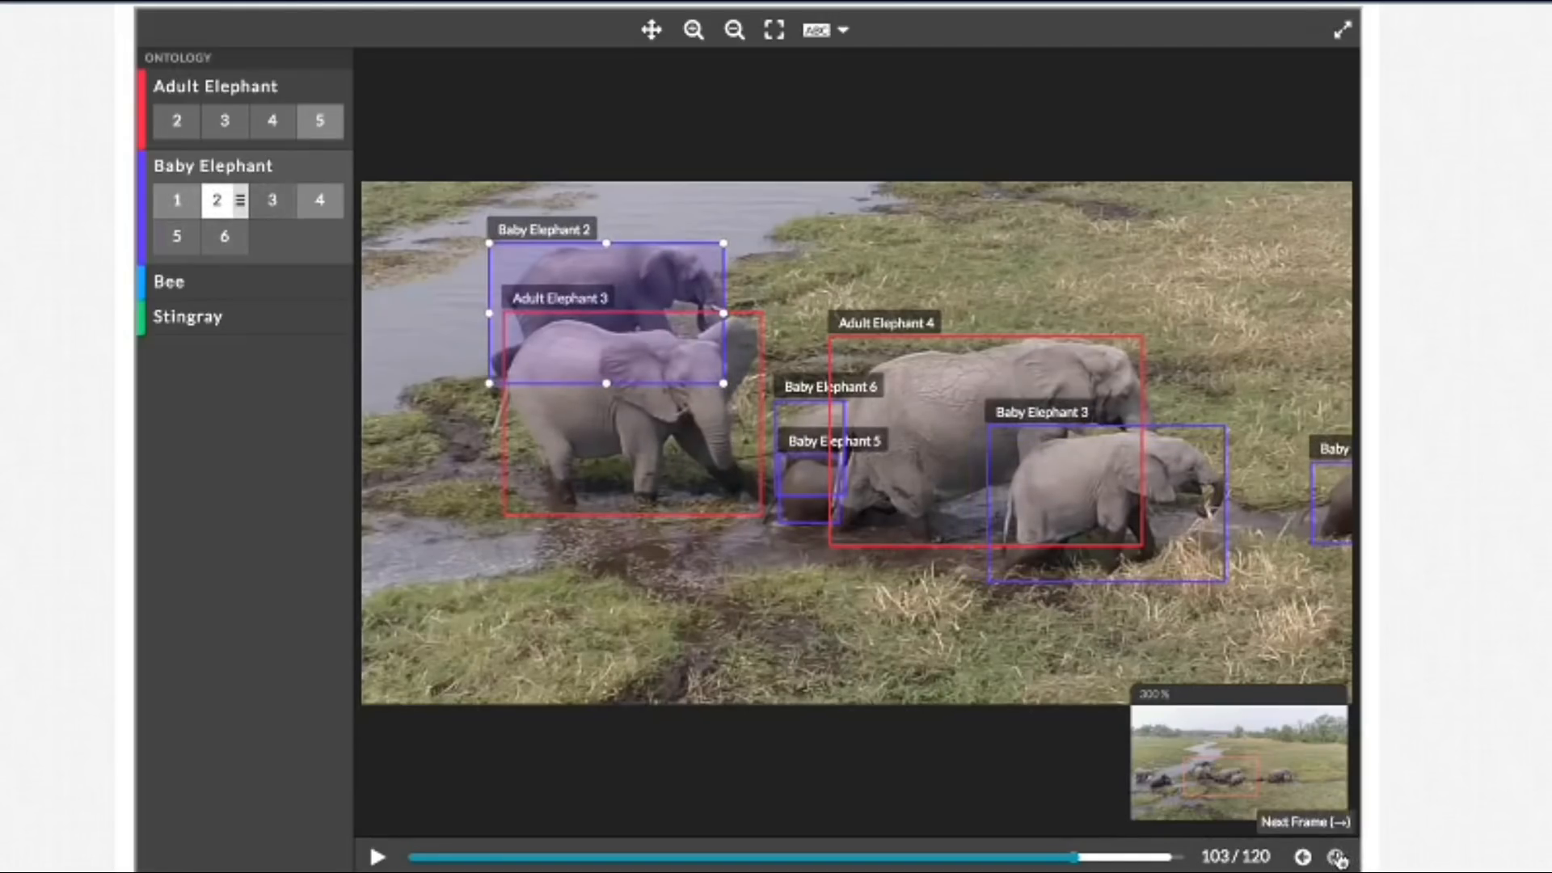
pyautogui.click(1338, 857)
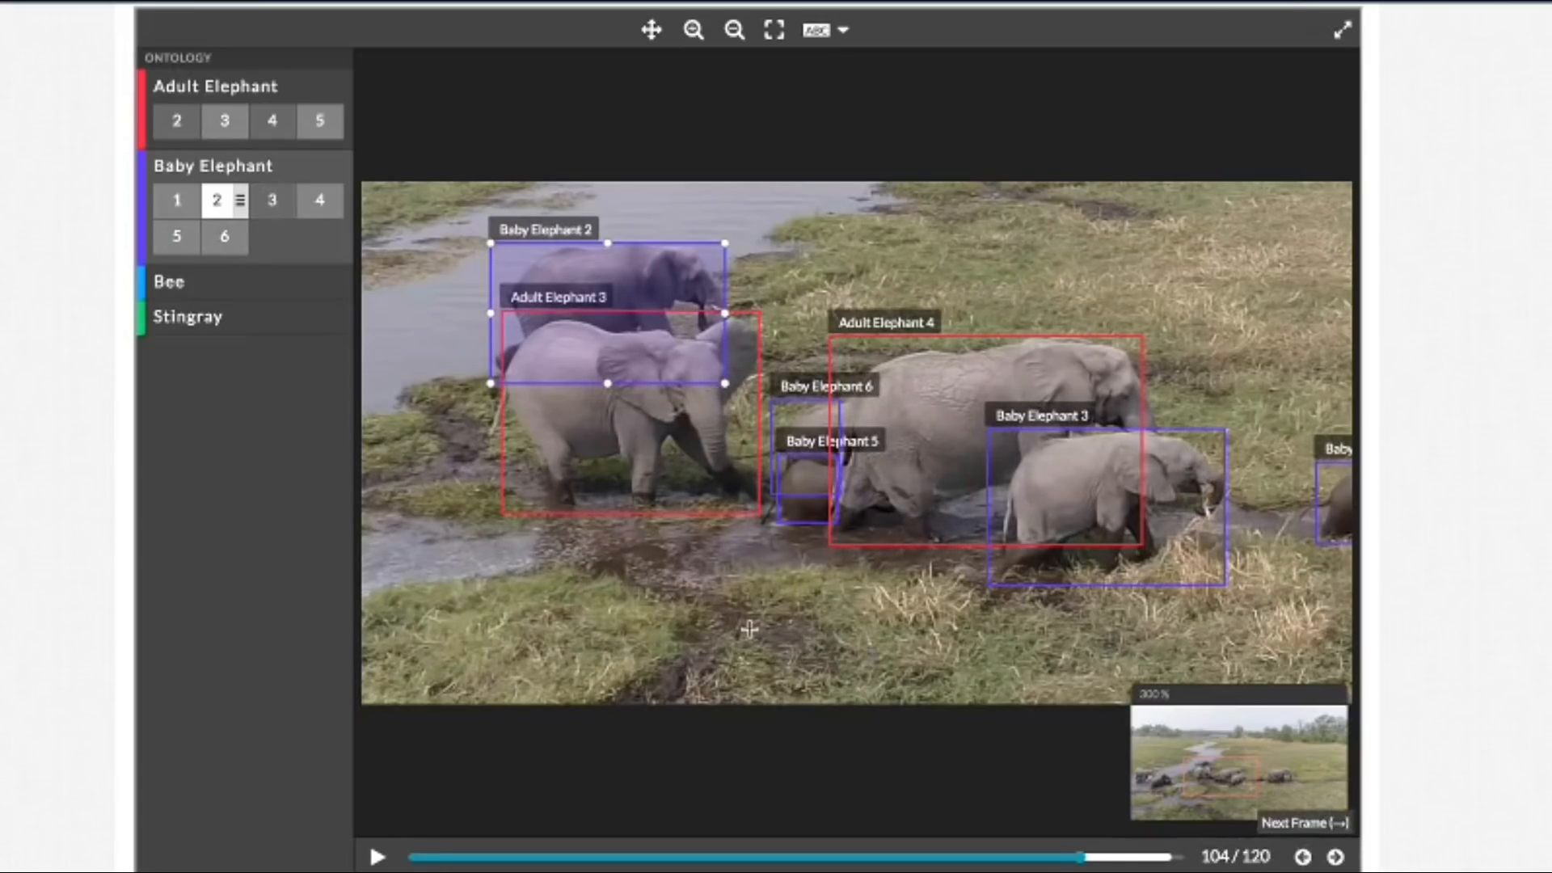
pyautogui.moveTo(486, 387); pyautogui.dragTo(493, 382)
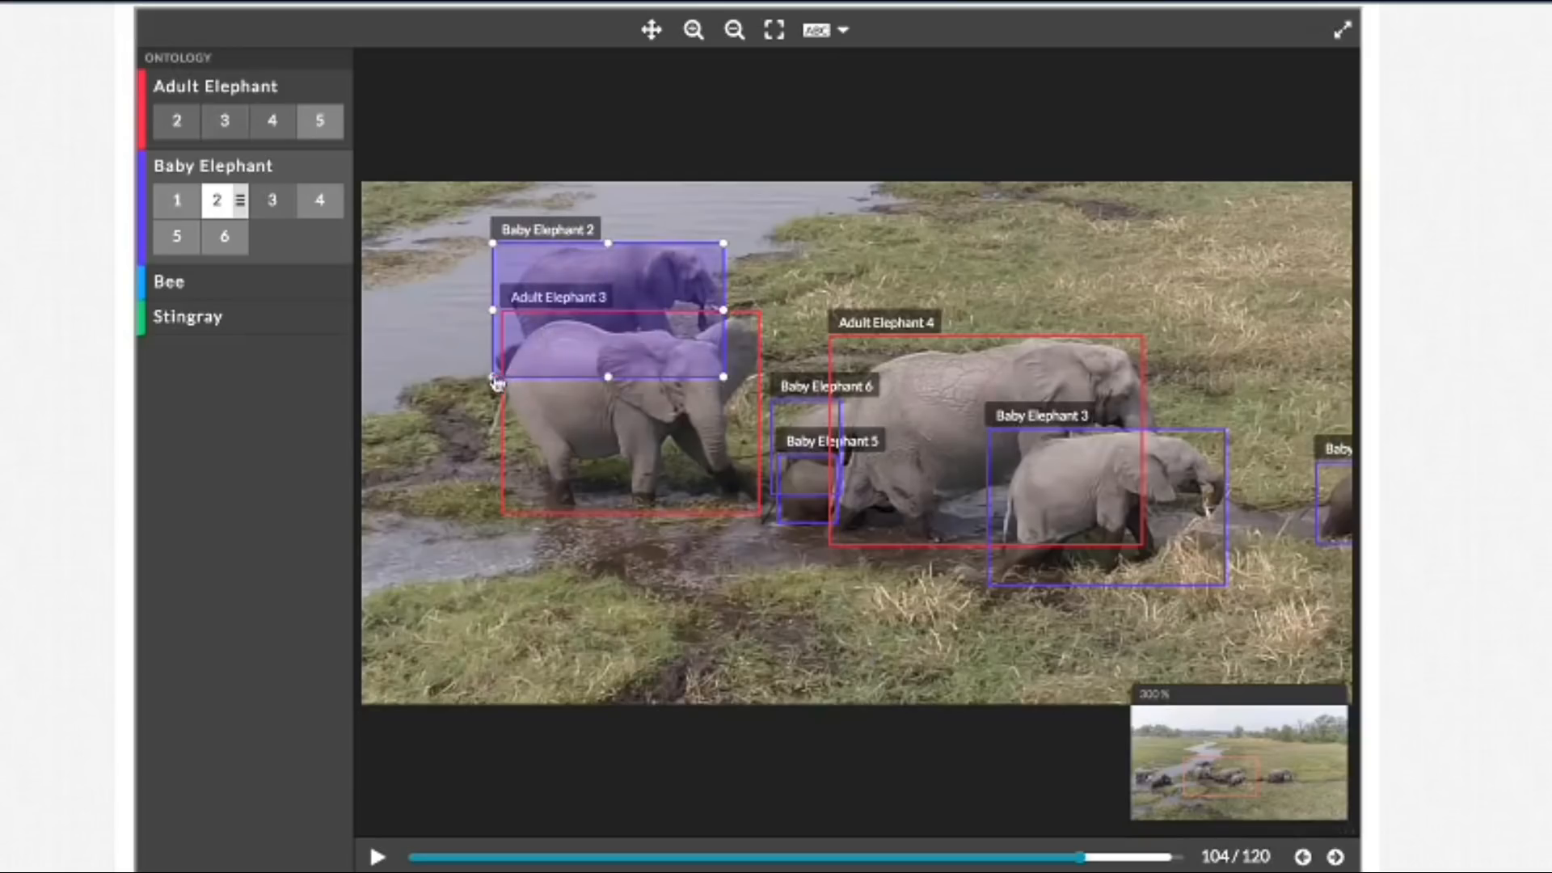
pyautogui.moveTo(488, 380); pyautogui.dragTo(492, 377)
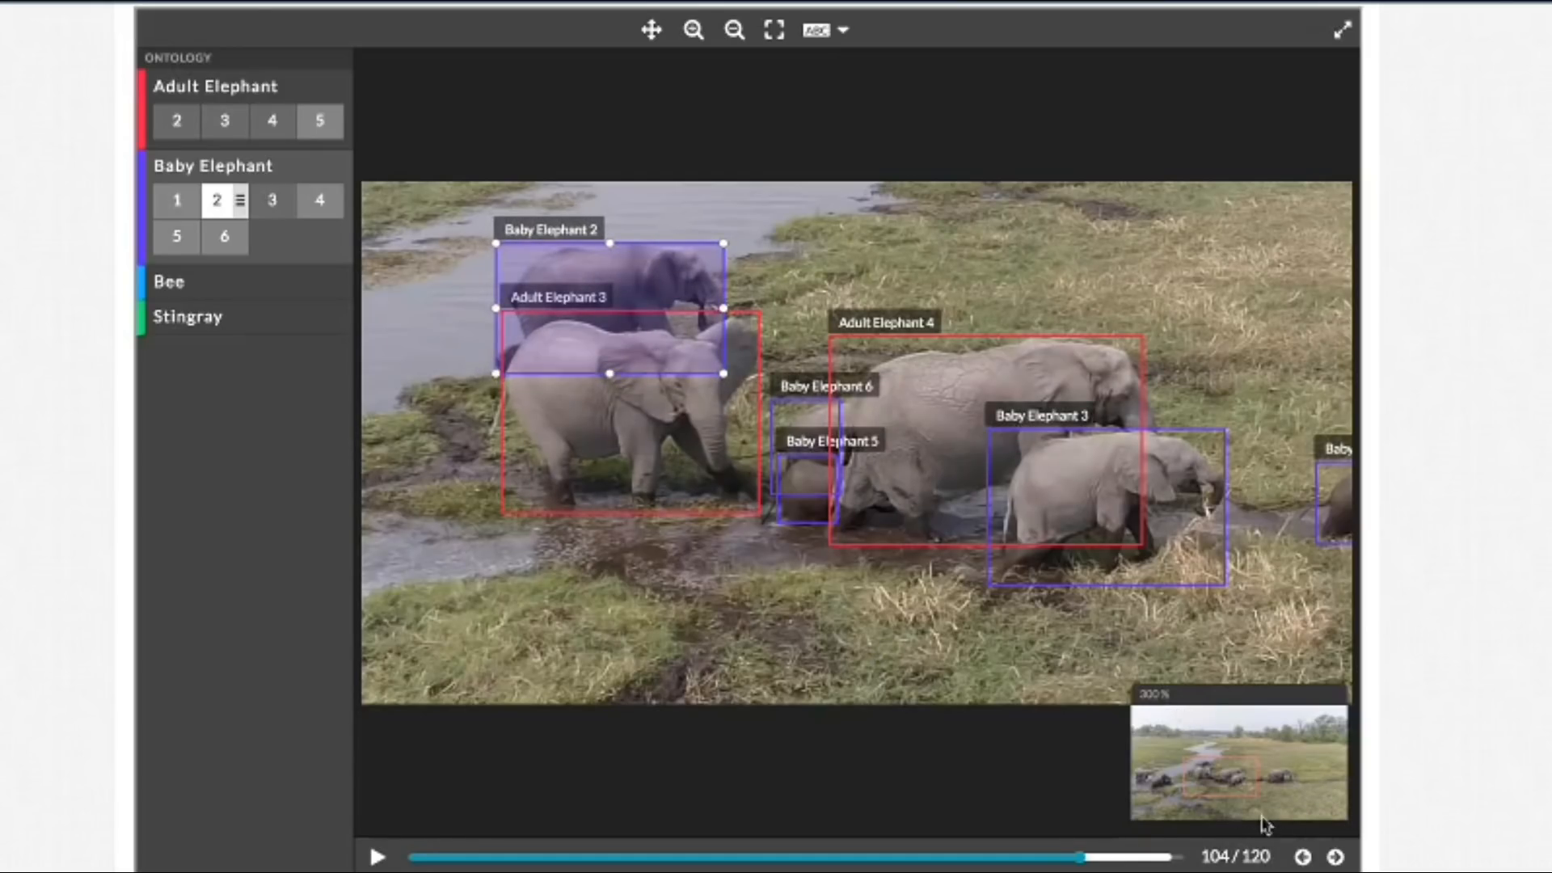
# Step: Shrink the Baby Elephant 2 box from its lower-left corner in frames 106 and 107 to fit the elephant's visible body
pyautogui.click(1335, 857)
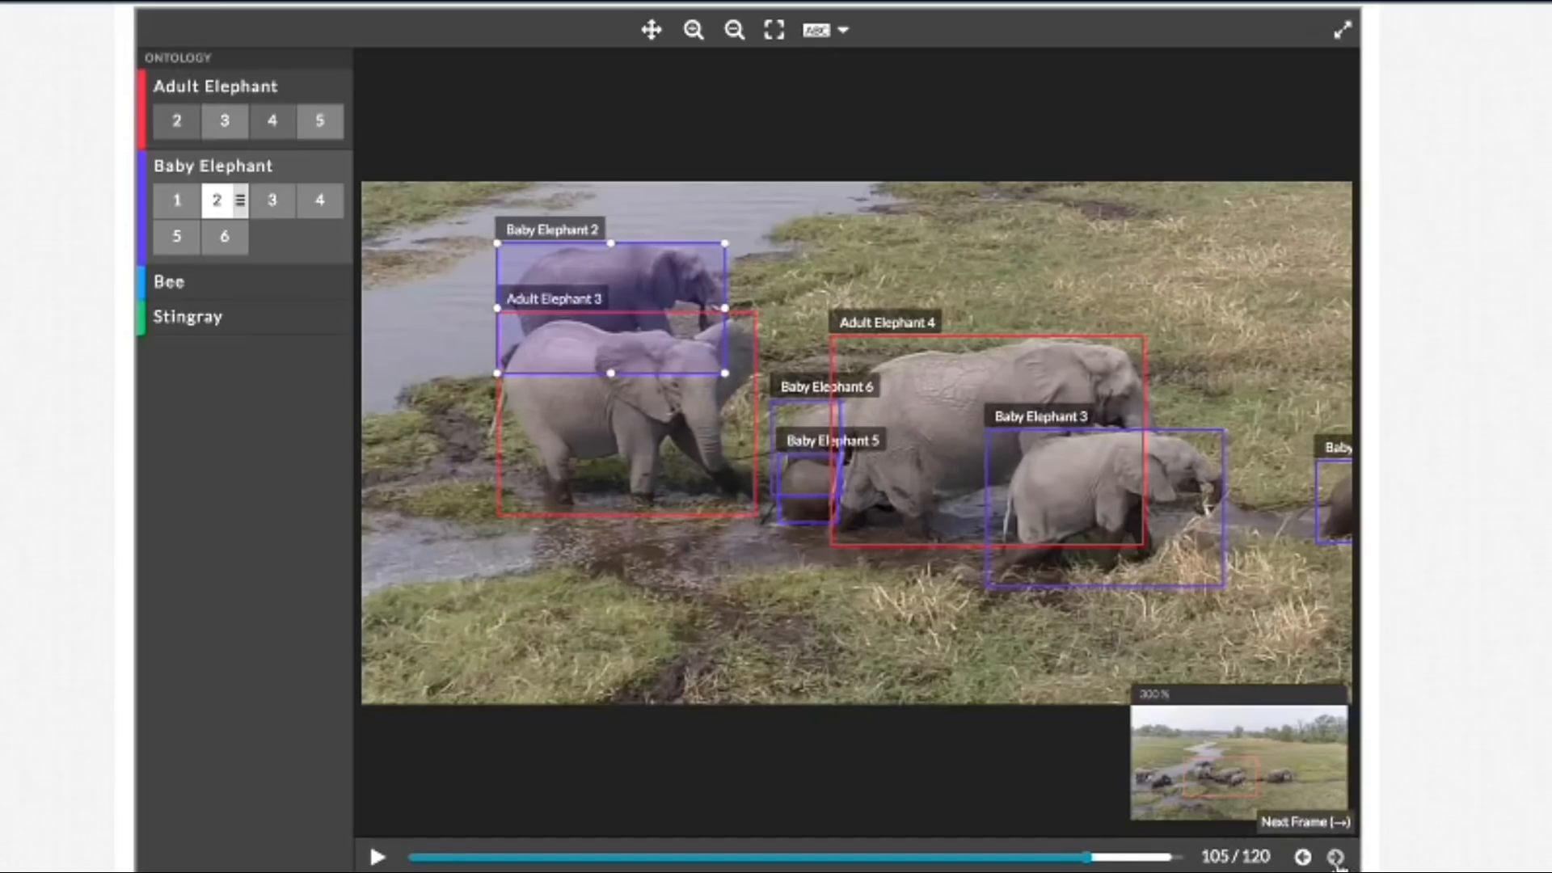
pyautogui.click(1336, 856)
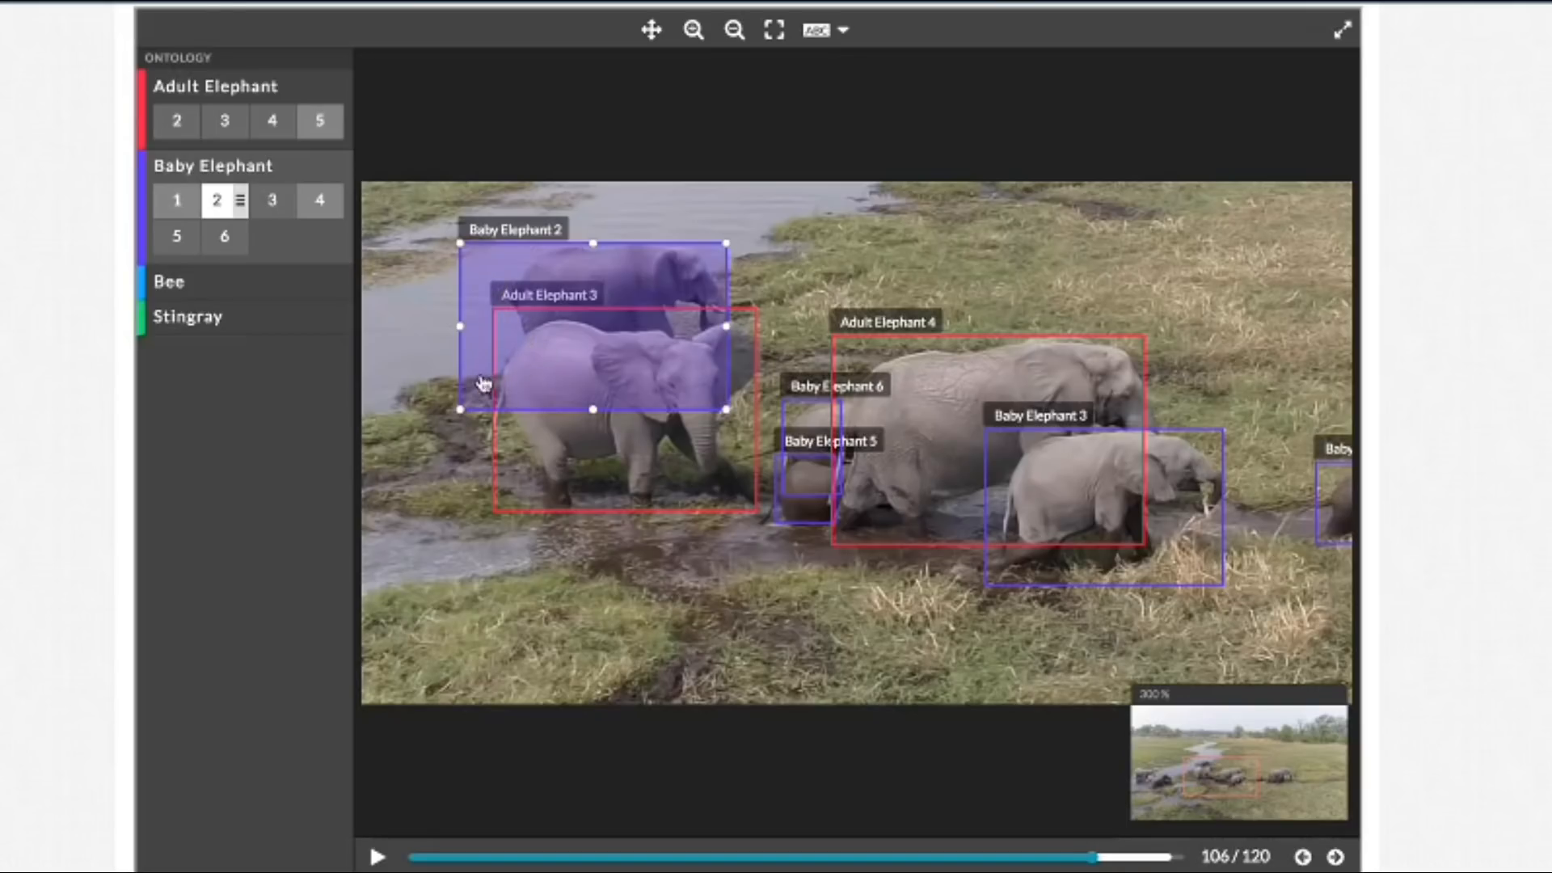
pyautogui.moveTo(460, 410); pyautogui.dragTo(506, 372)
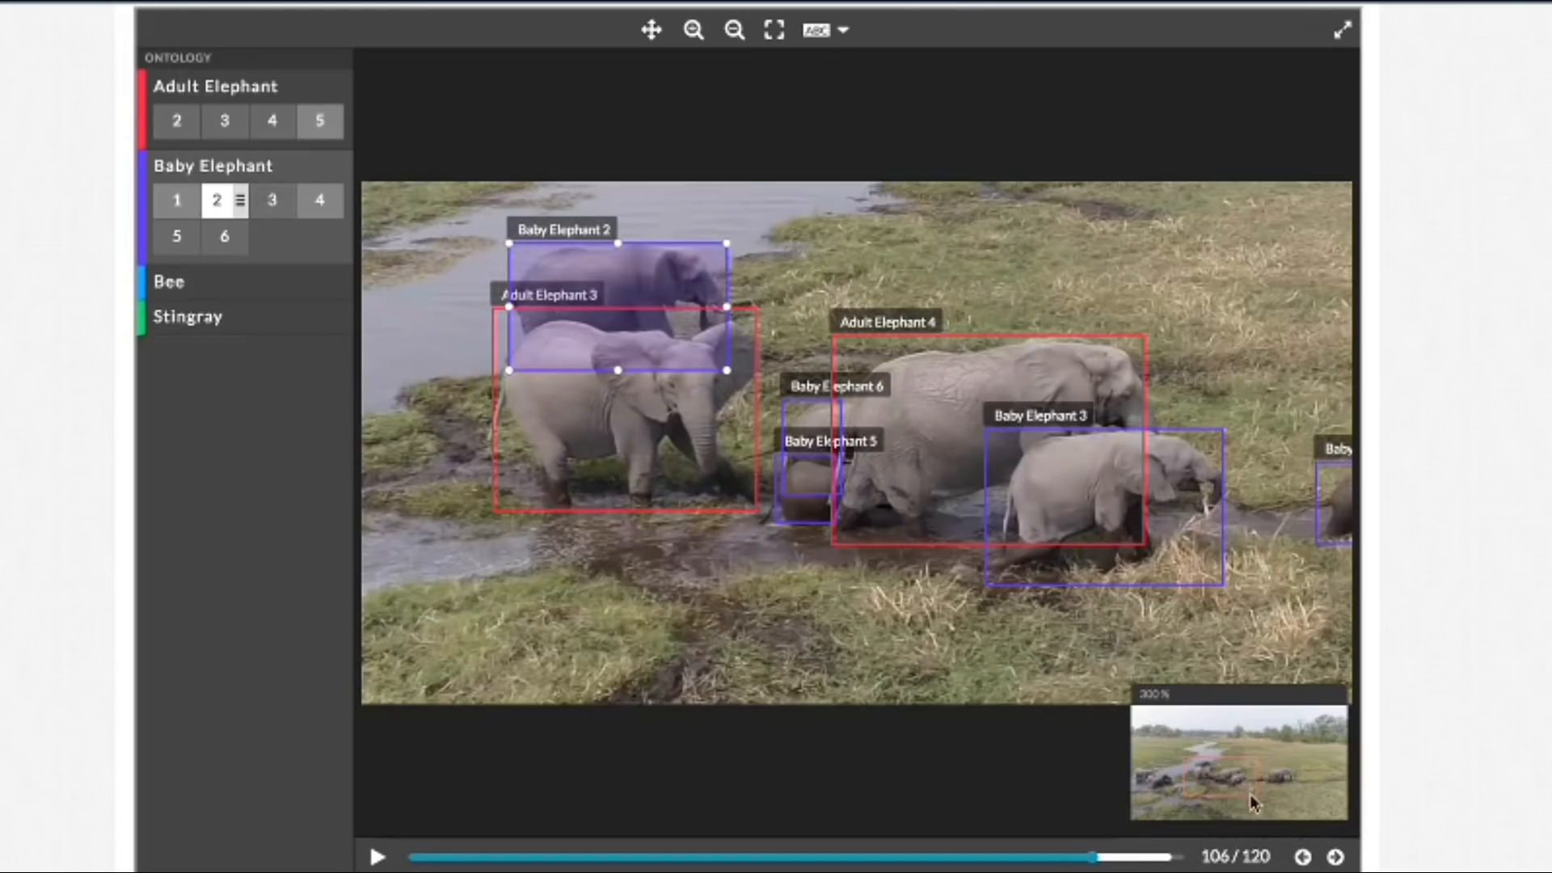
pyautogui.click(1335, 859)
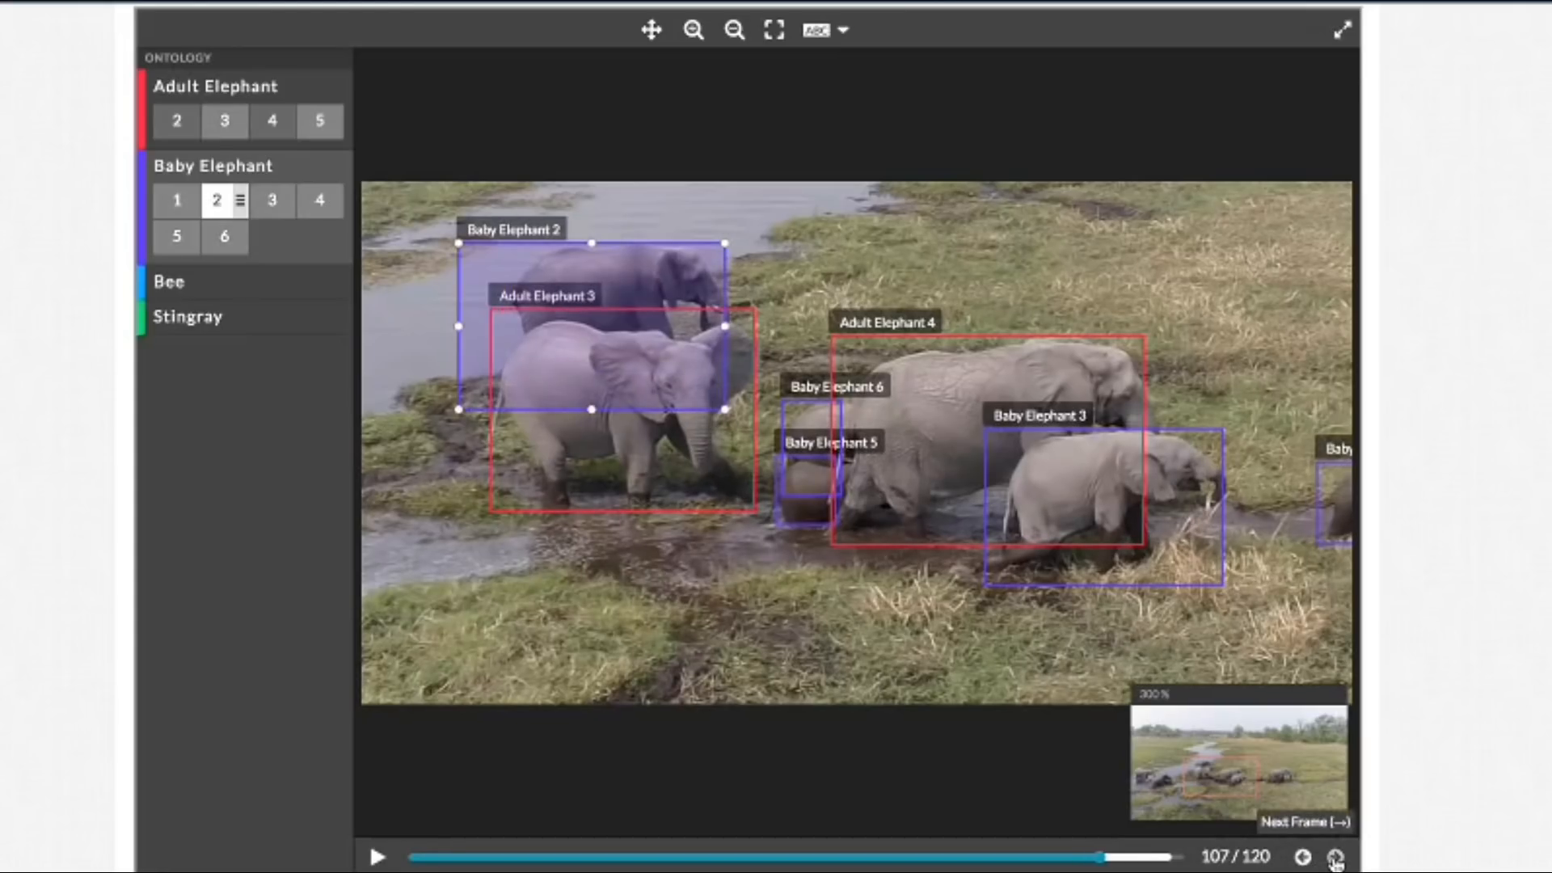
pyautogui.moveTo(458, 409); pyautogui.dragTo(508, 370)
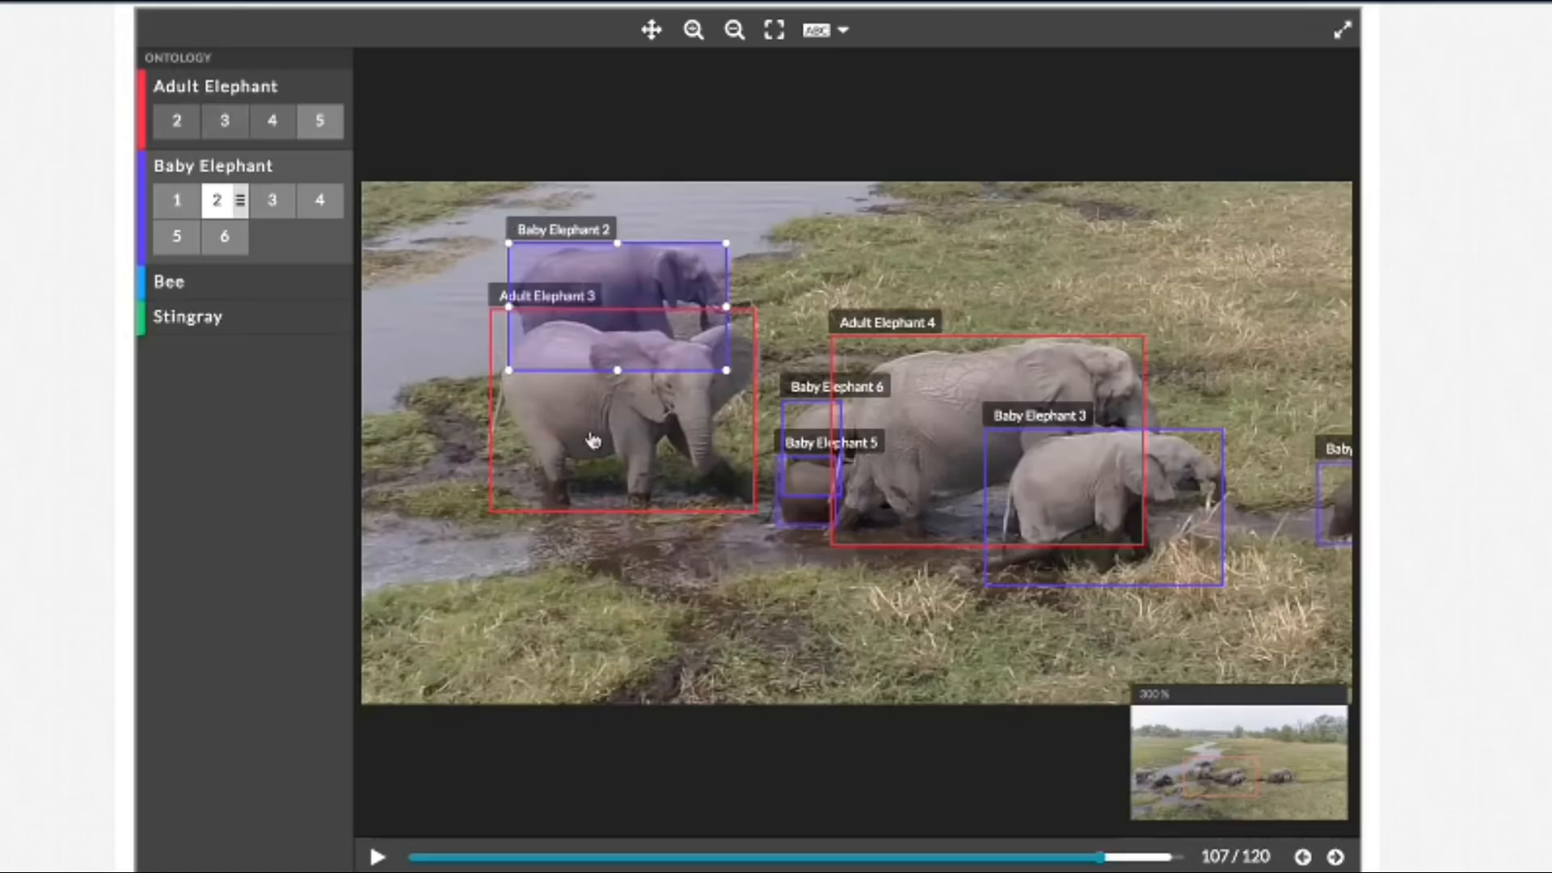
# Step: Raise the bottom edge of the Baby Elephant 2 box in frame 111 to the visible part of the elephant
pyautogui.click(1336, 858)
pyautogui.click(1336, 858)
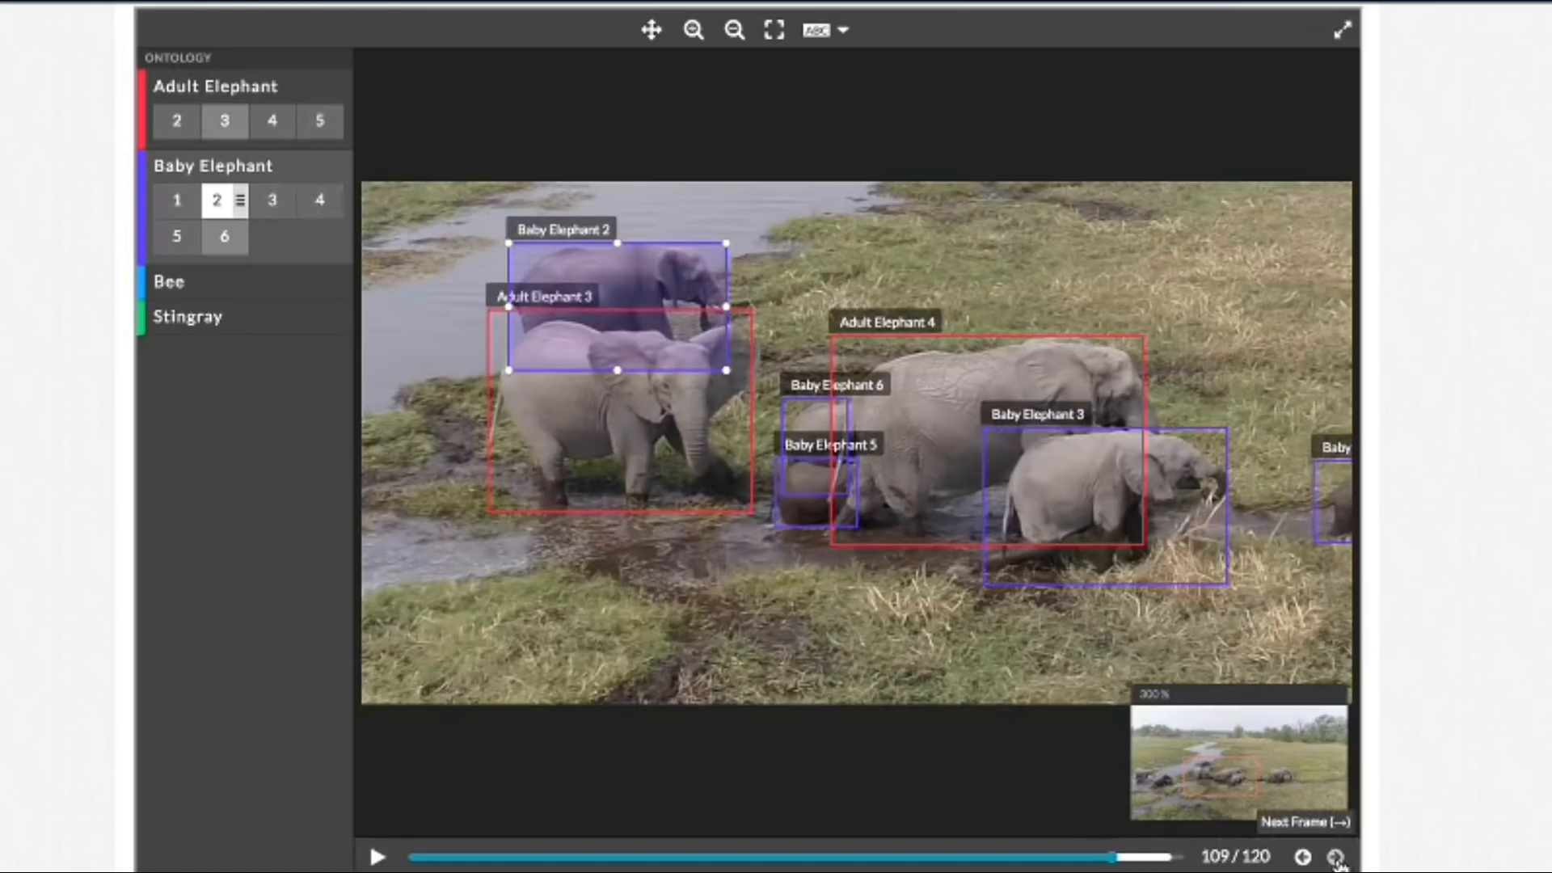
pyautogui.click(1337, 858)
pyautogui.click(1337, 857)
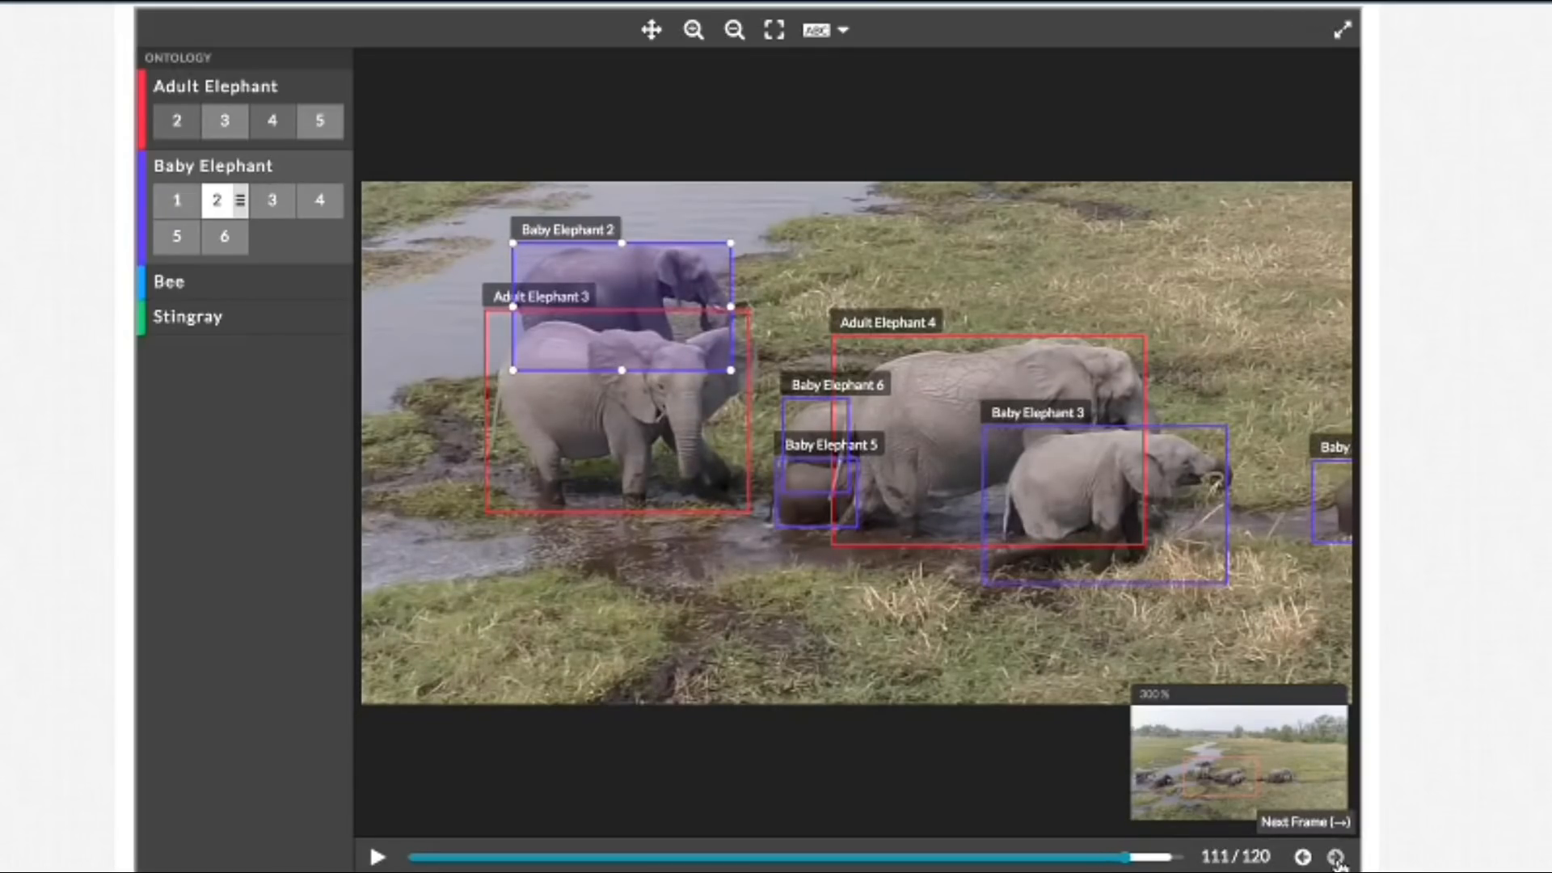
pyautogui.moveTo(731, 371); pyautogui.dragTo(730, 346)
# Step: Review the Baby Elephant 2 box's fit by stepping back from frame 111 to frame 104 and forward to frame 106
pyautogui.click(1303, 858)
pyautogui.click(1303, 858)
pyautogui.click(1303, 858)
pyautogui.click(1303, 858)
pyautogui.click(1303, 857)
pyautogui.click(1303, 858)
pyautogui.click(1303, 858)
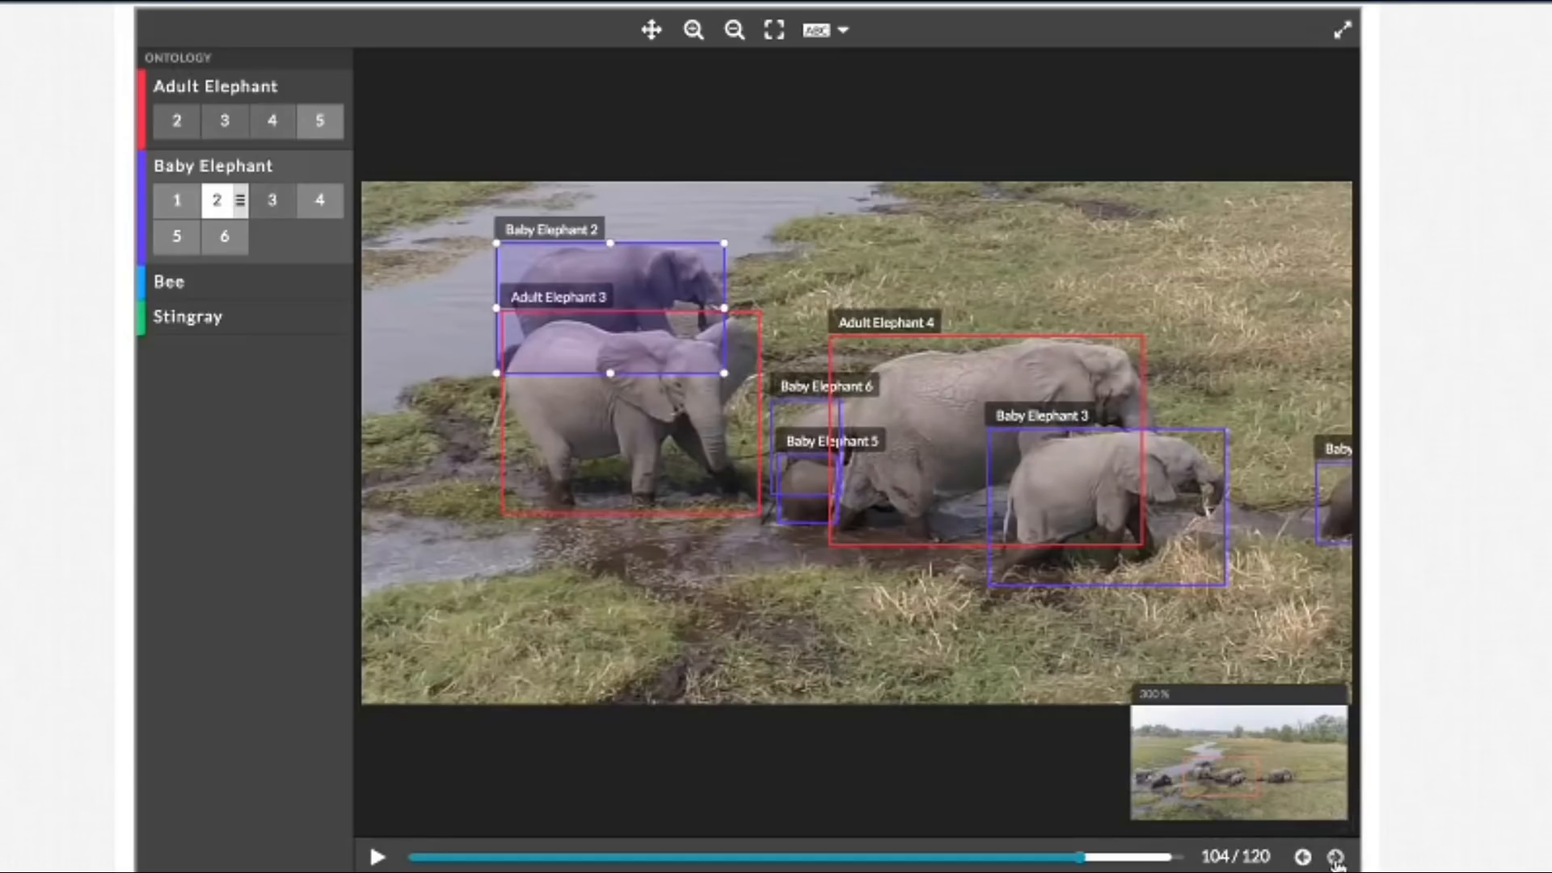
pyautogui.click(1335, 858)
pyautogui.click(1335, 858)
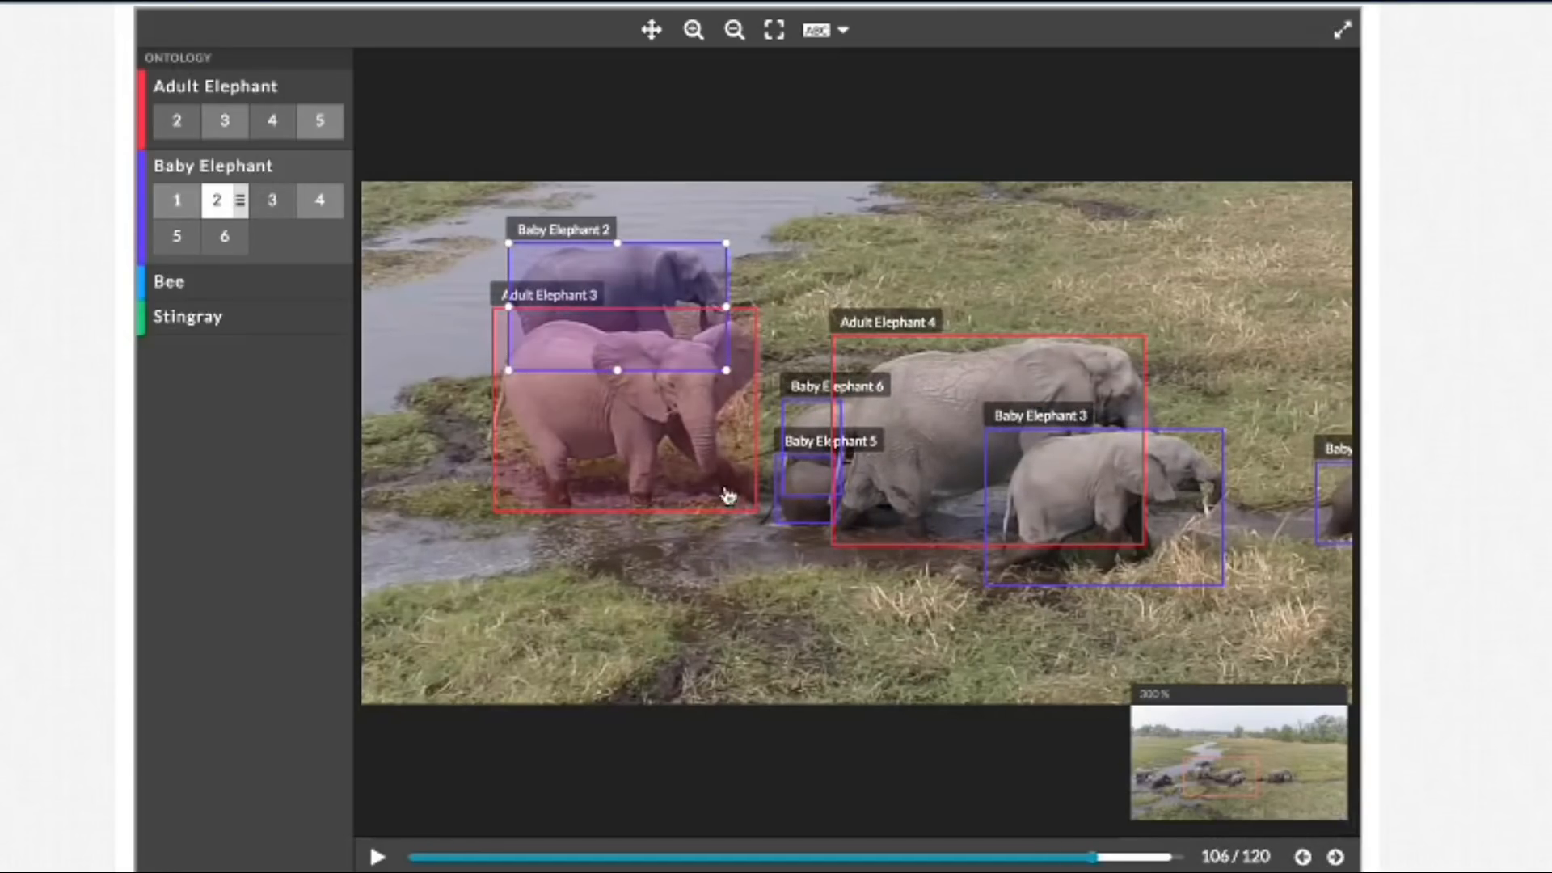
# Step: Raise the bottom edge of the Baby Elephant 2 box in frame 106 to the visible part of the elephant
pyautogui.moveTo(729, 375); pyautogui.dragTo(729, 343)
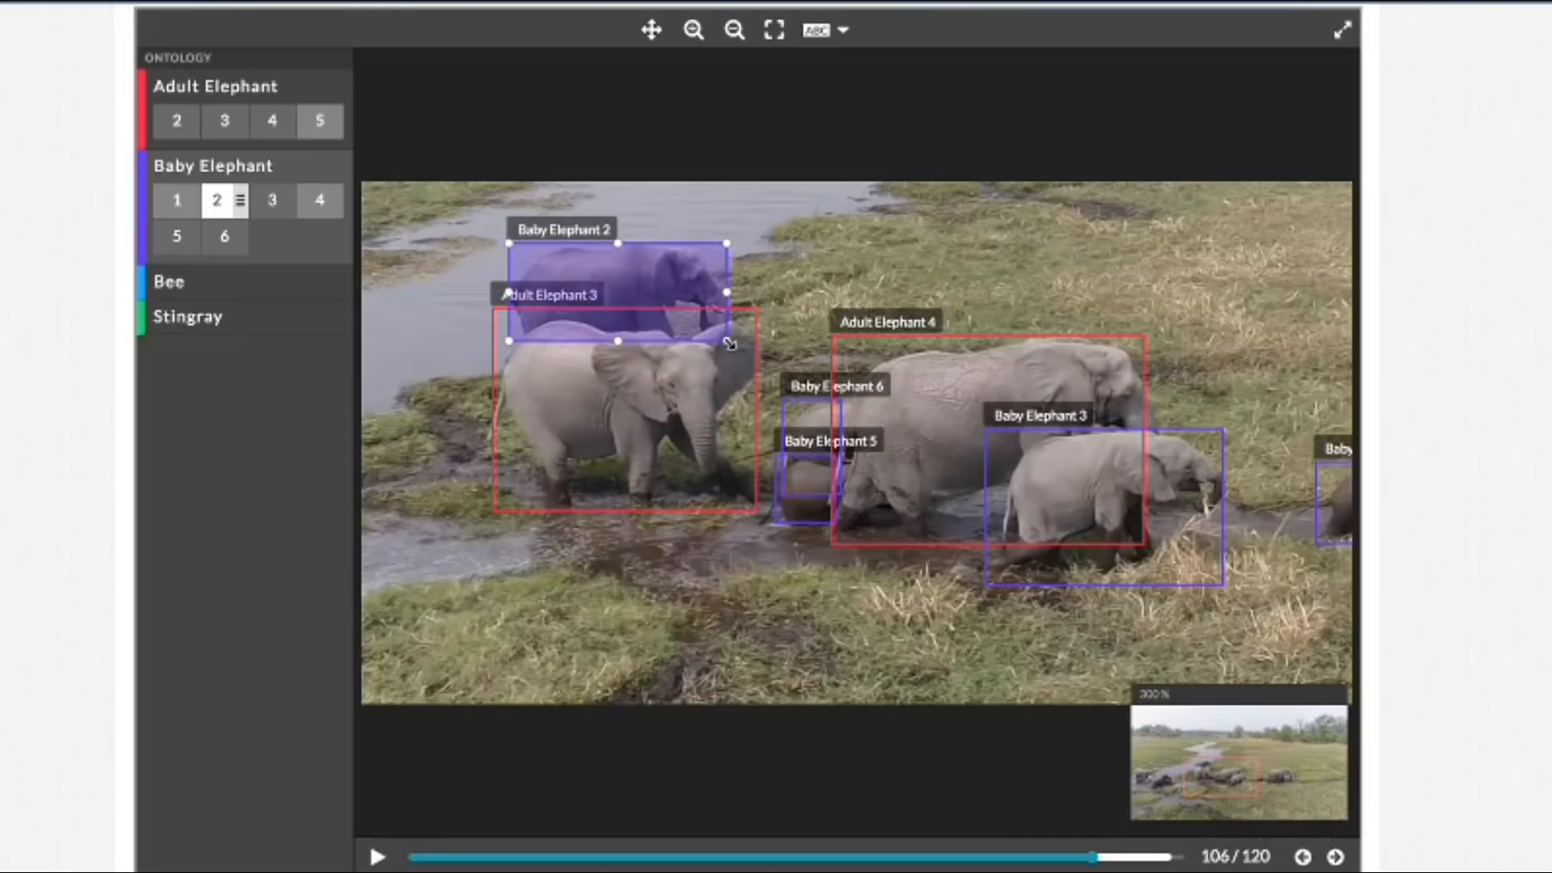
# Step: Check the fit of the Baby Elephant 2 box frame by frame from frame 106 to frame 117
pyautogui.click(1335, 857)
pyautogui.click(1335, 856)
pyautogui.click(1335, 857)
pyautogui.click(1335, 856)
pyautogui.click(1336, 856)
pyautogui.click(1336, 856)
pyautogui.click(1335, 857)
pyautogui.click(1335, 857)
pyautogui.click(1335, 857)
pyautogui.click(1336, 857)
pyautogui.click(1335, 857)
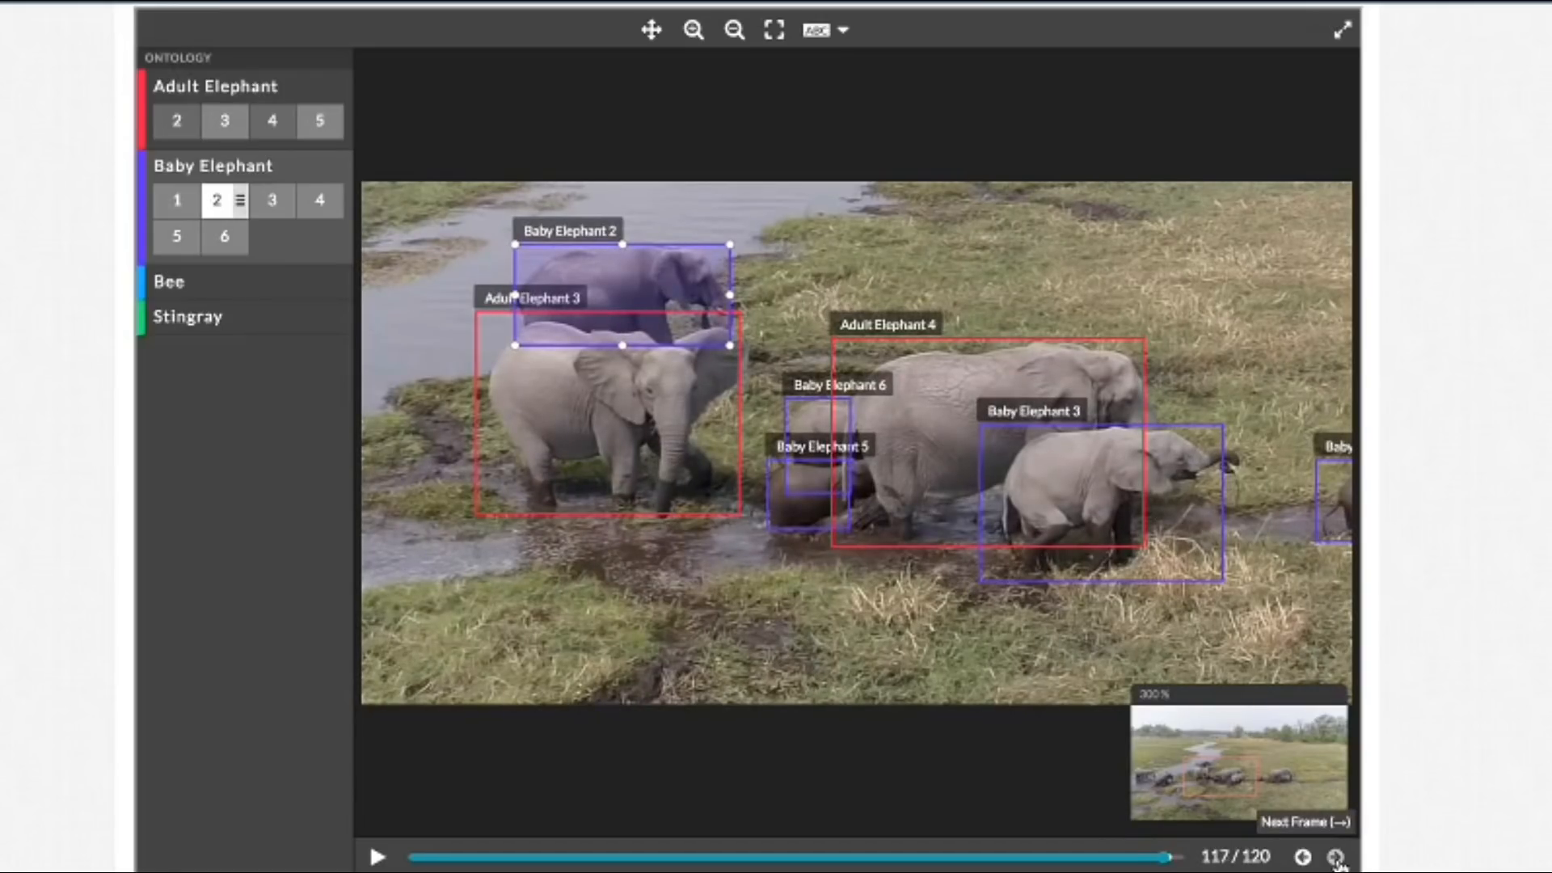
# Step: Pull the right edge of the Baby Elephant 1 box slightly inward in frame 119 and advance to frame 120
pyautogui.click(774, 32)
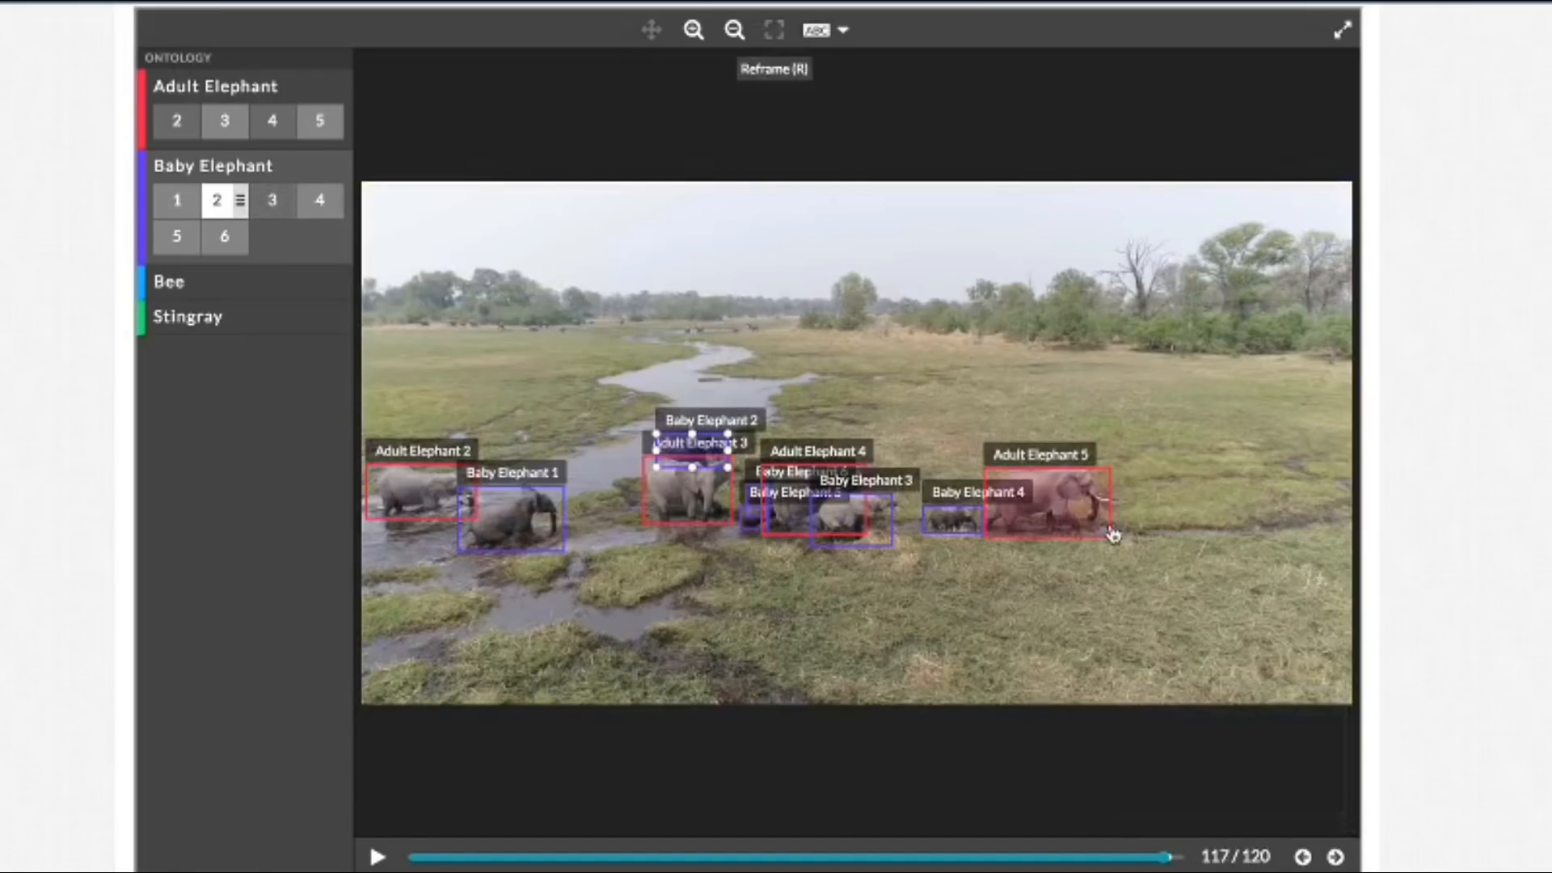
pyautogui.click(1335, 857)
pyautogui.click(1336, 857)
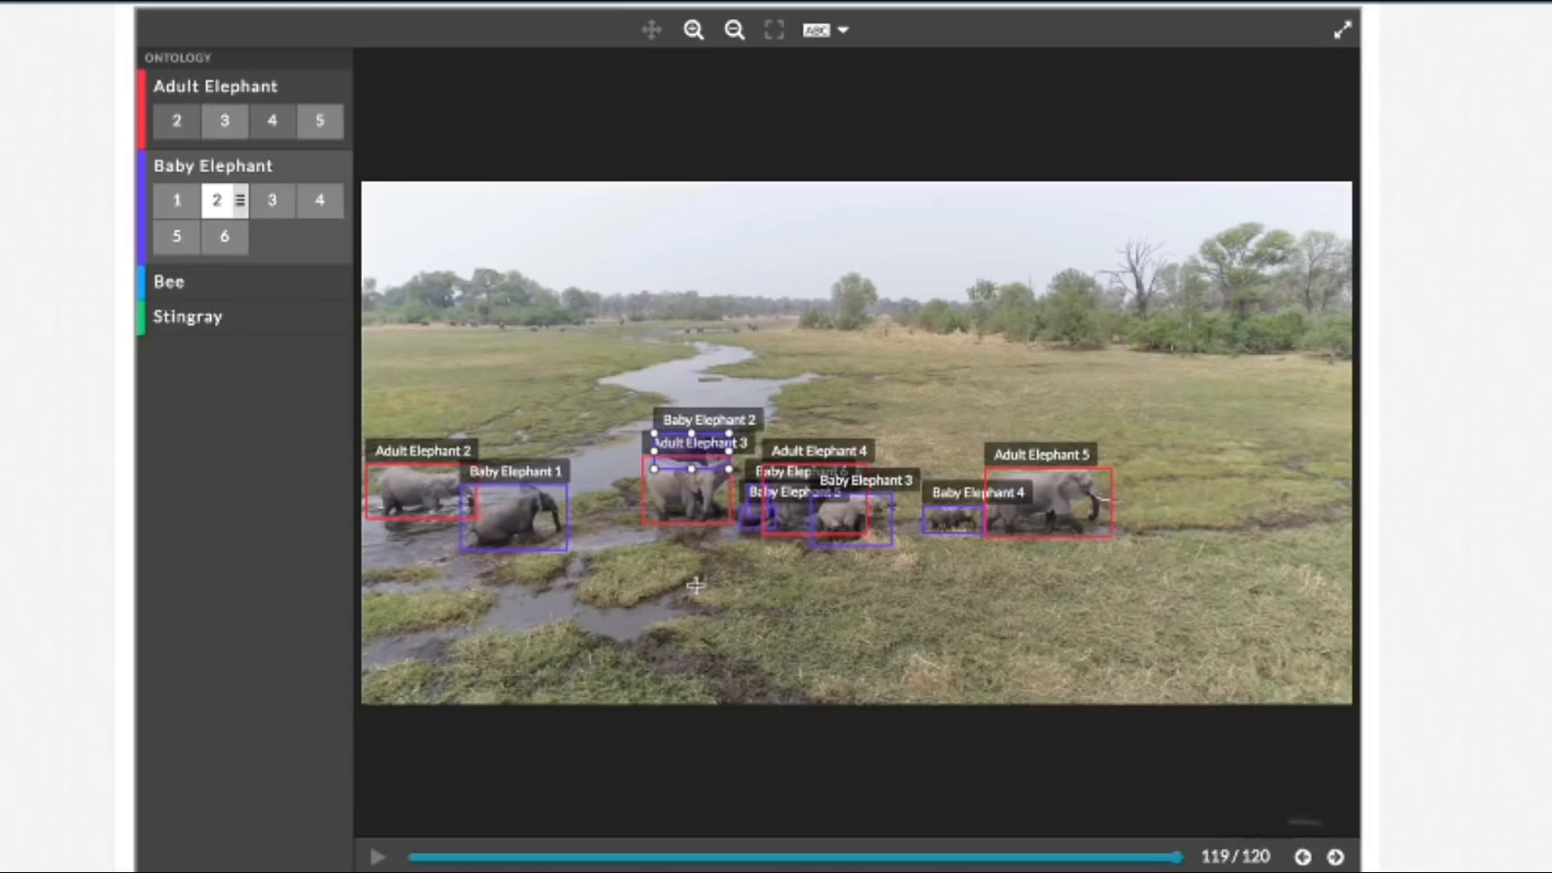
pyautogui.click(554, 534)
pyautogui.moveTo(570, 518); pyautogui.dragTo(567, 534)
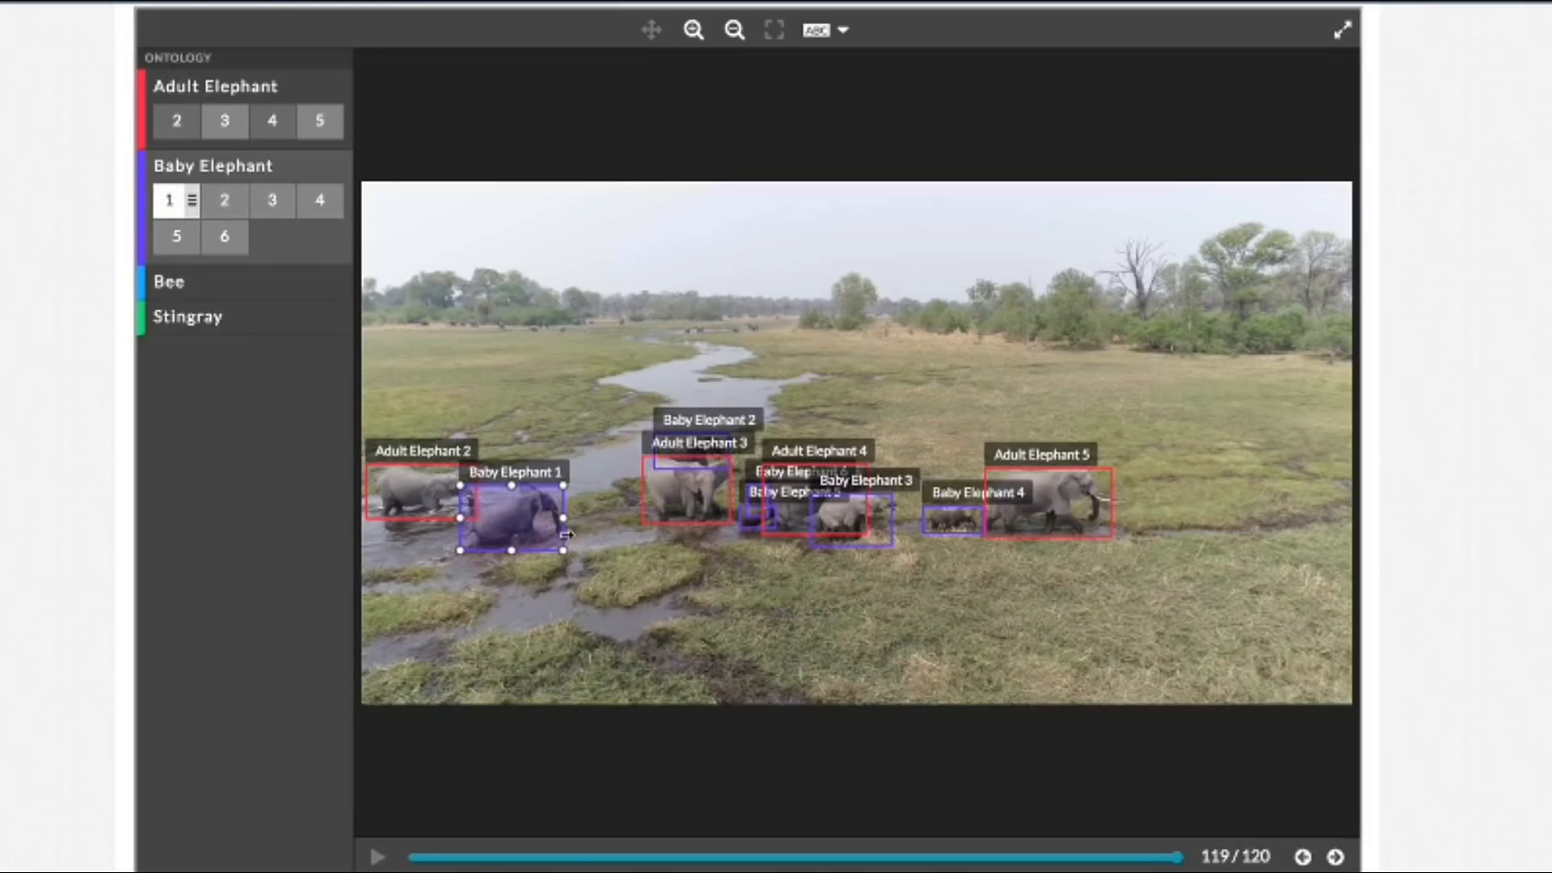
pyautogui.click(1336, 857)
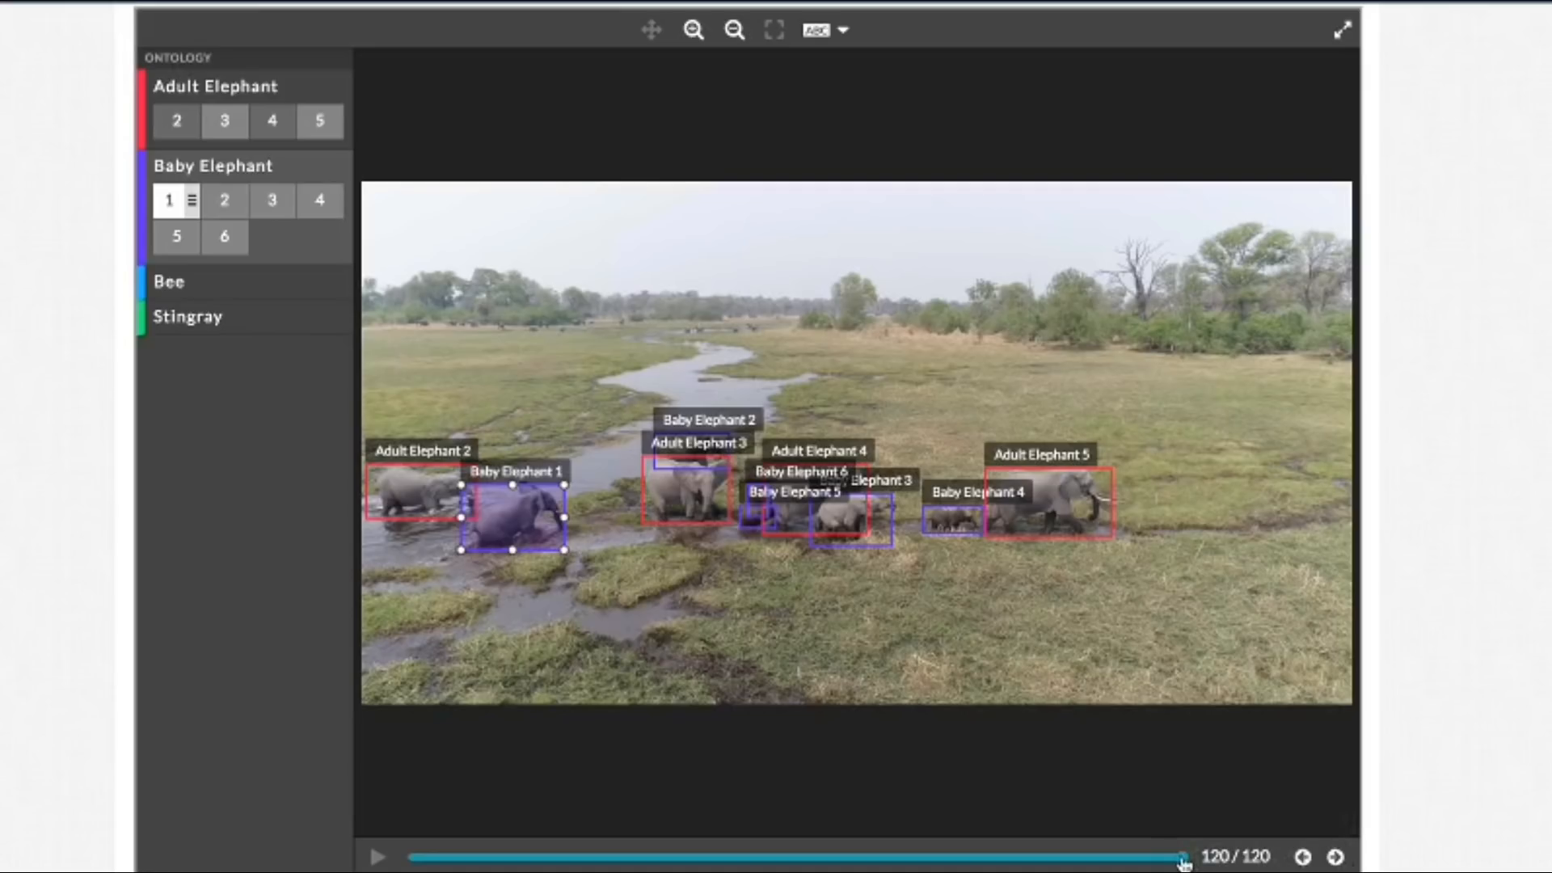
# Step: Review all elephant boxes by playing the video from frame 1 and scrubbing through the remaining frames
pyautogui.moveTo(1141, 859); pyautogui.dragTo(414, 857)
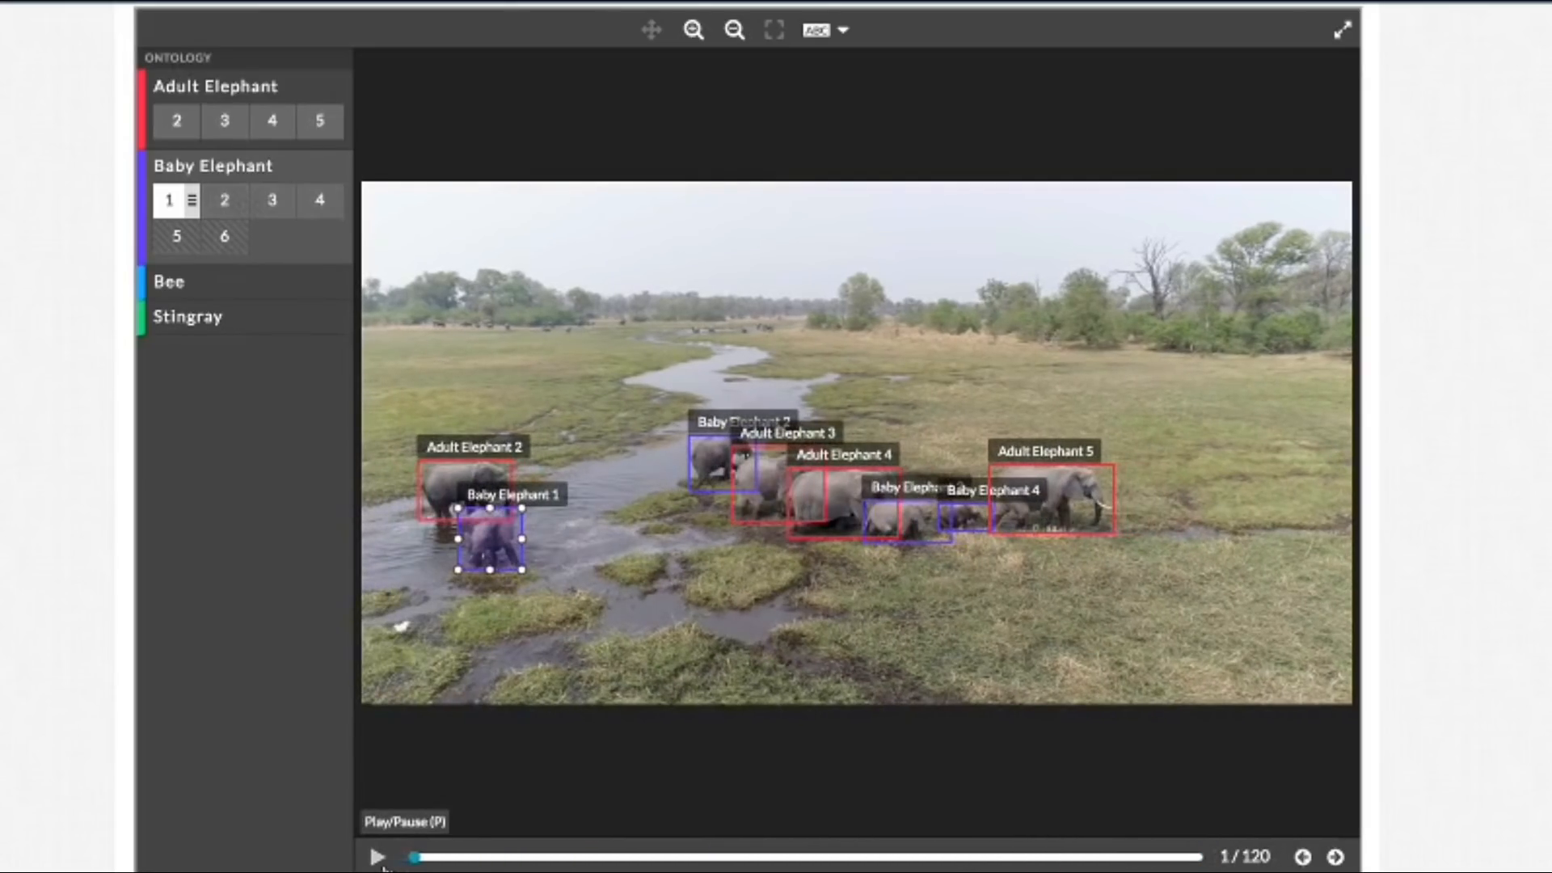
pyautogui.click(378, 857)
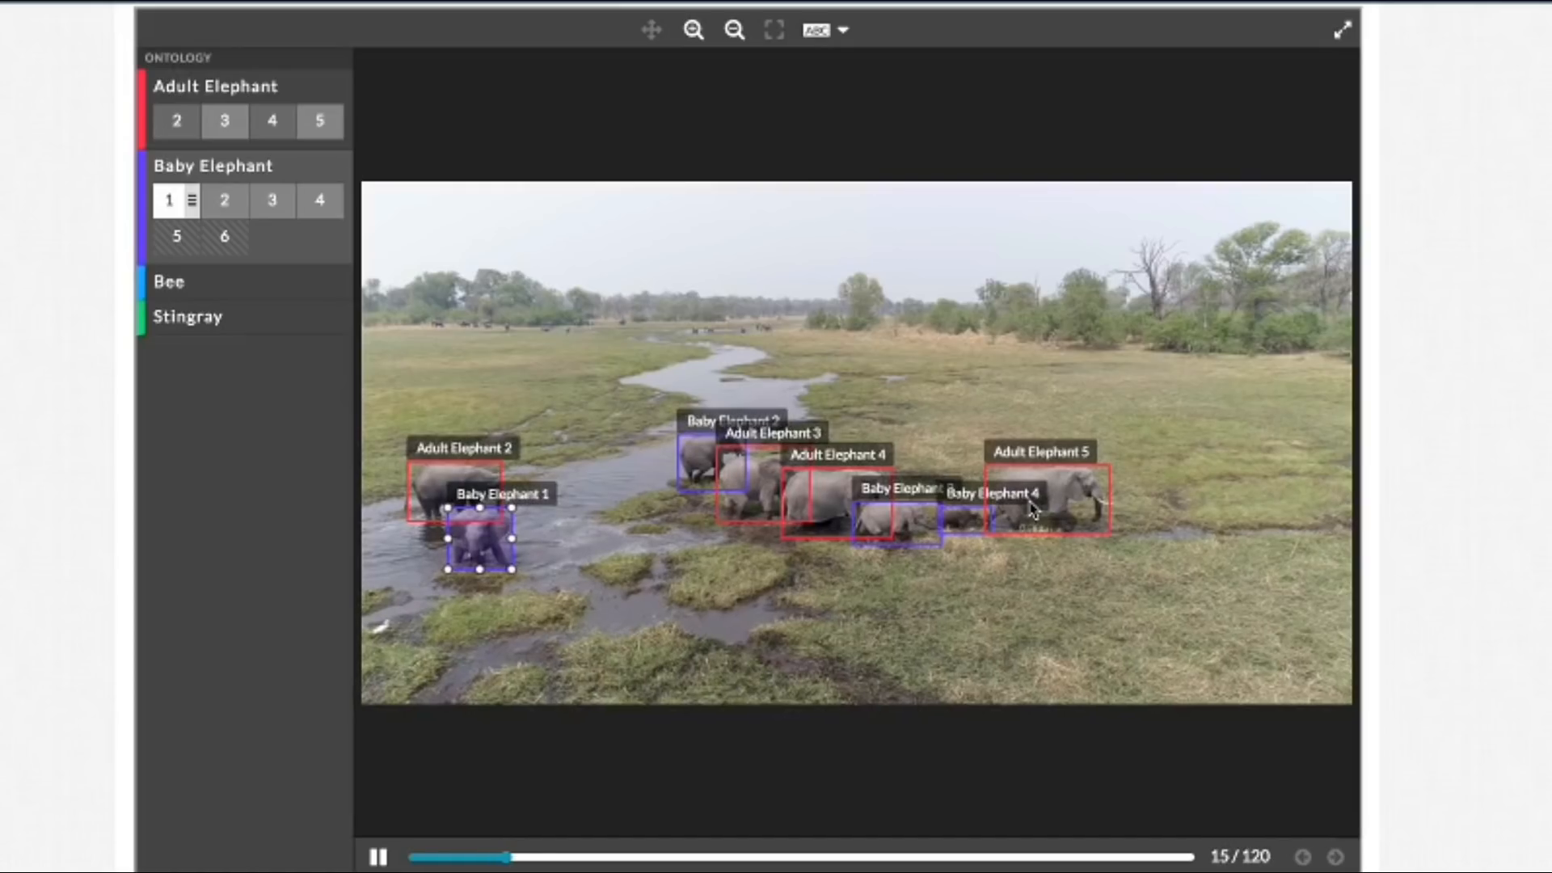
pyautogui.click(377, 857)
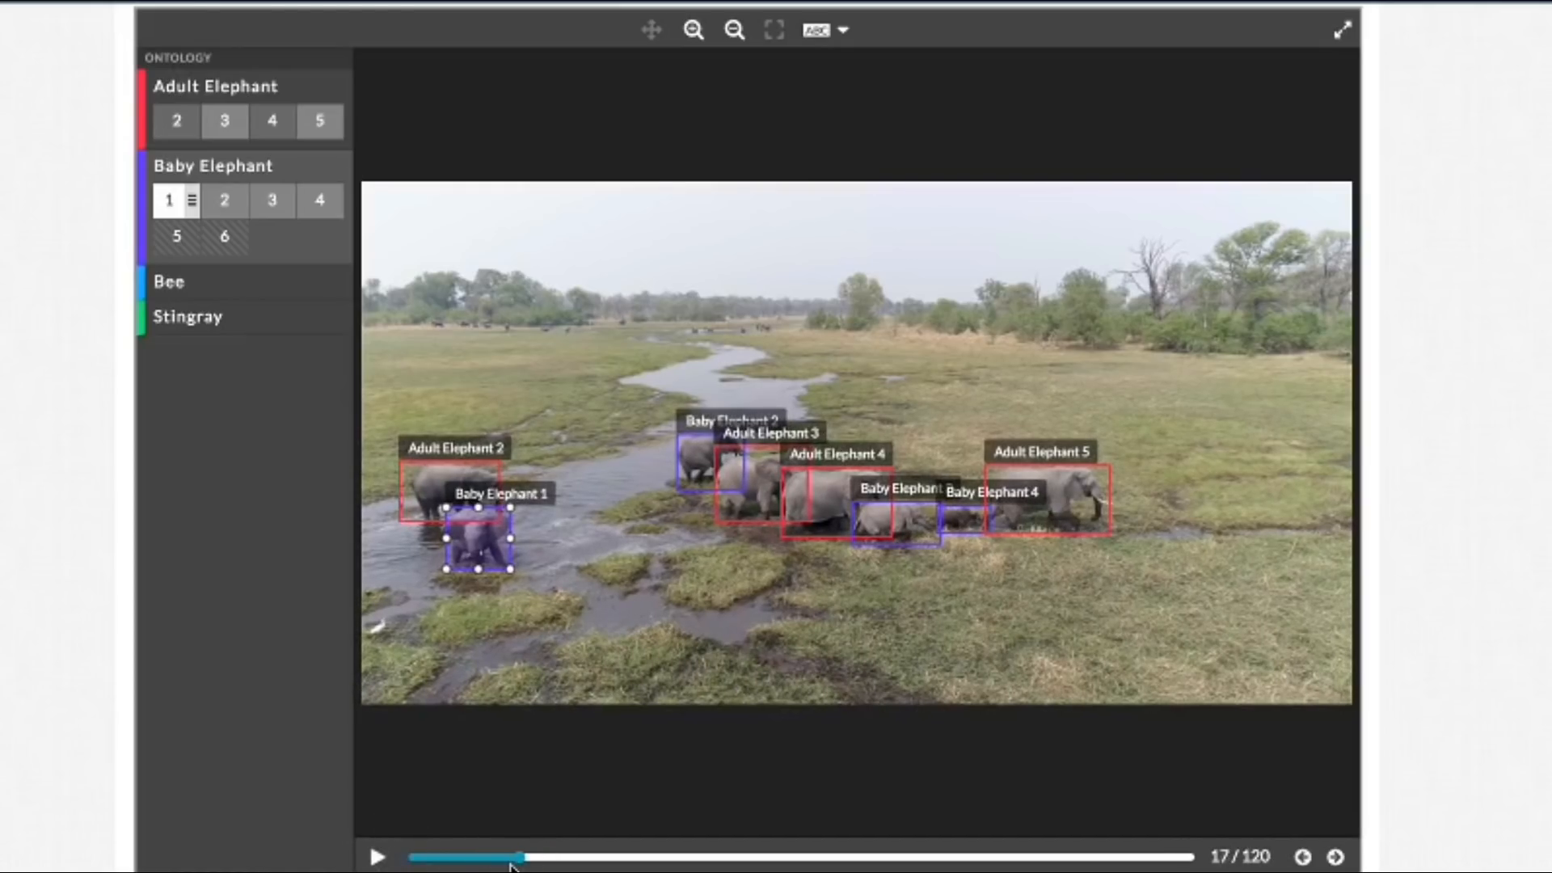
pyautogui.moveTo(520, 863); pyautogui.dragTo(1115, 861)
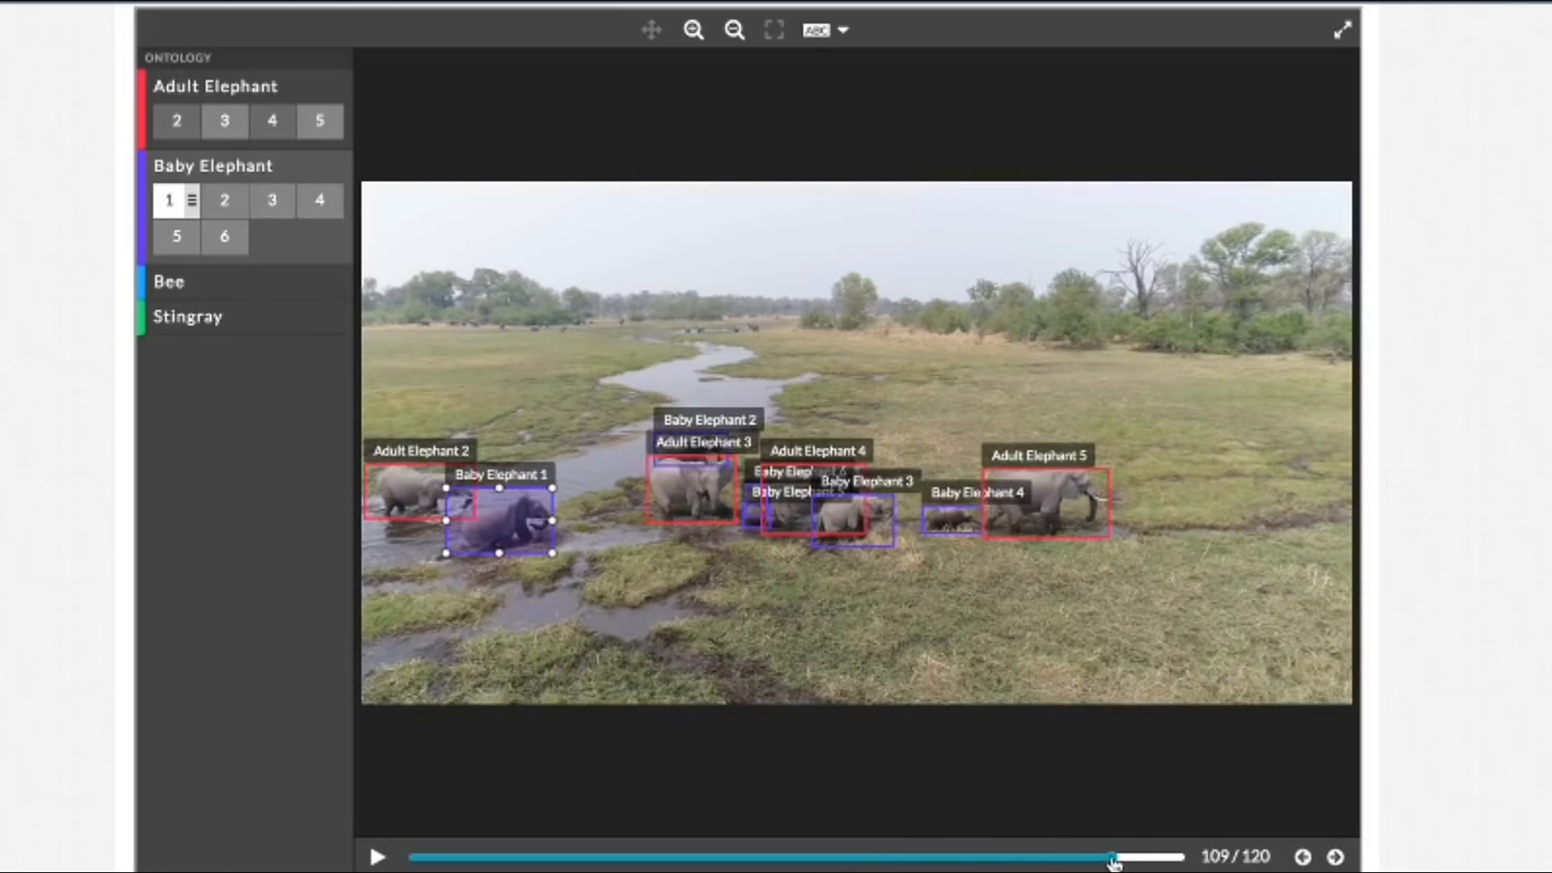
pyautogui.moveTo(661, 857); pyautogui.dragTo(890, 863)
pyautogui.moveTo(897, 863); pyautogui.dragTo(907, 863)
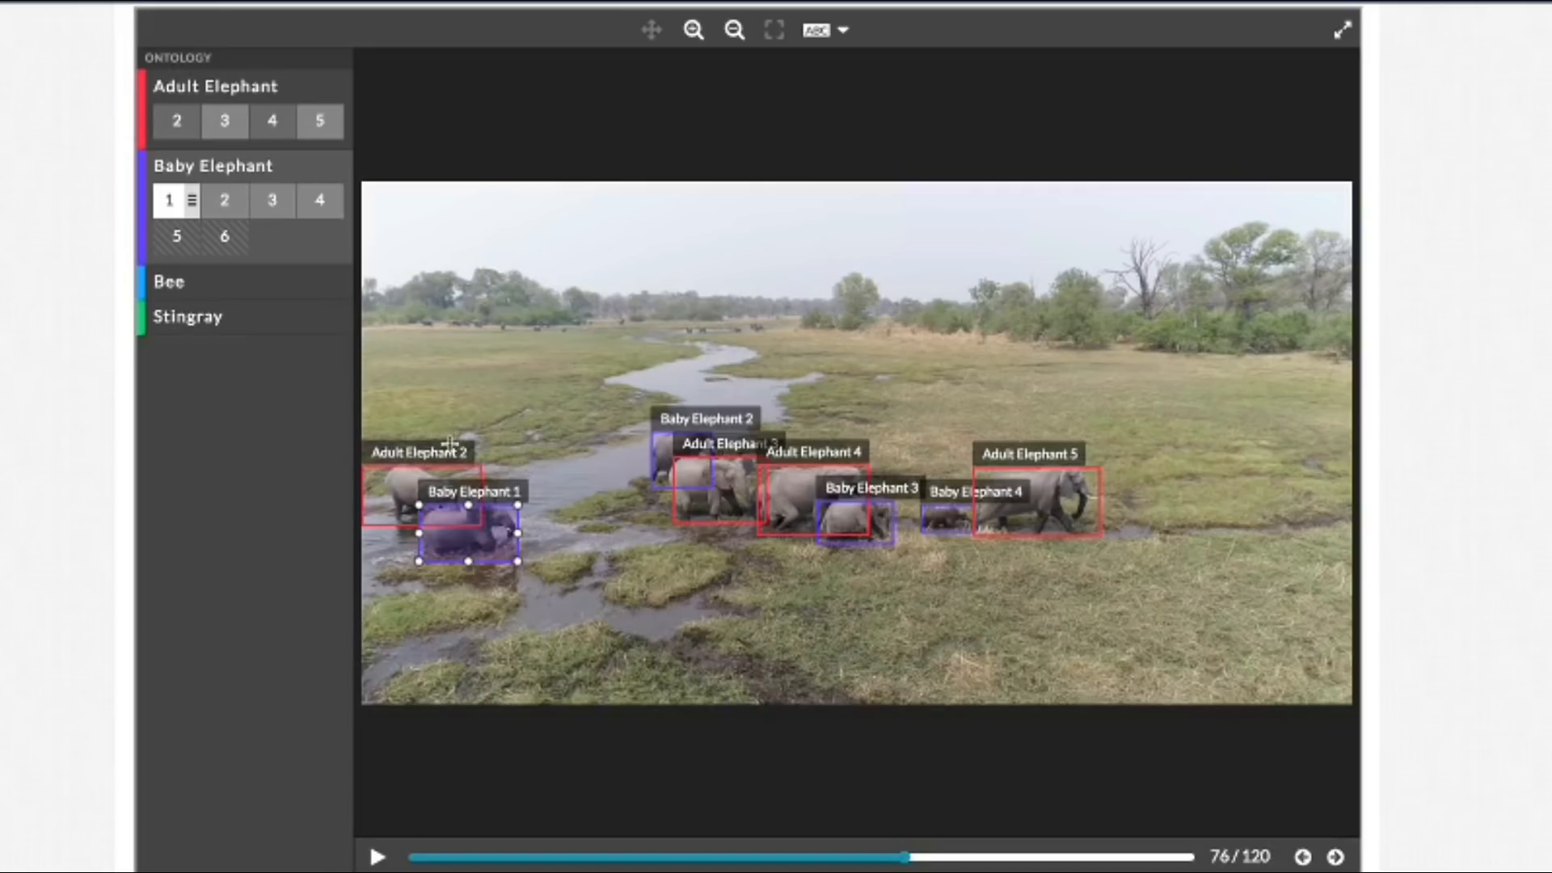
pyautogui.moveTo(905, 858); pyautogui.dragTo(970, 865)
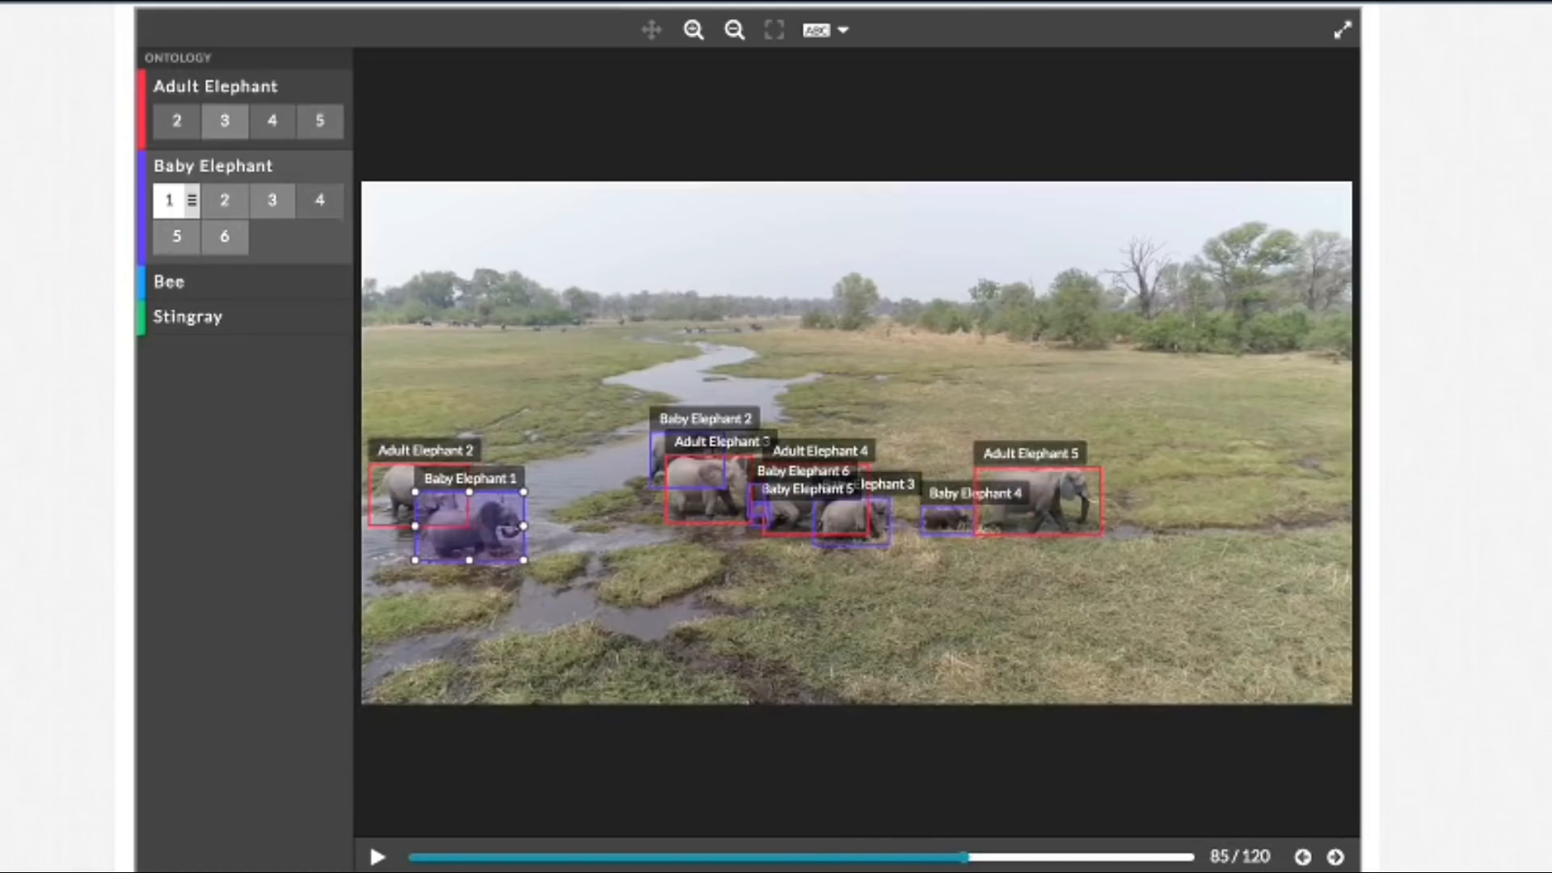